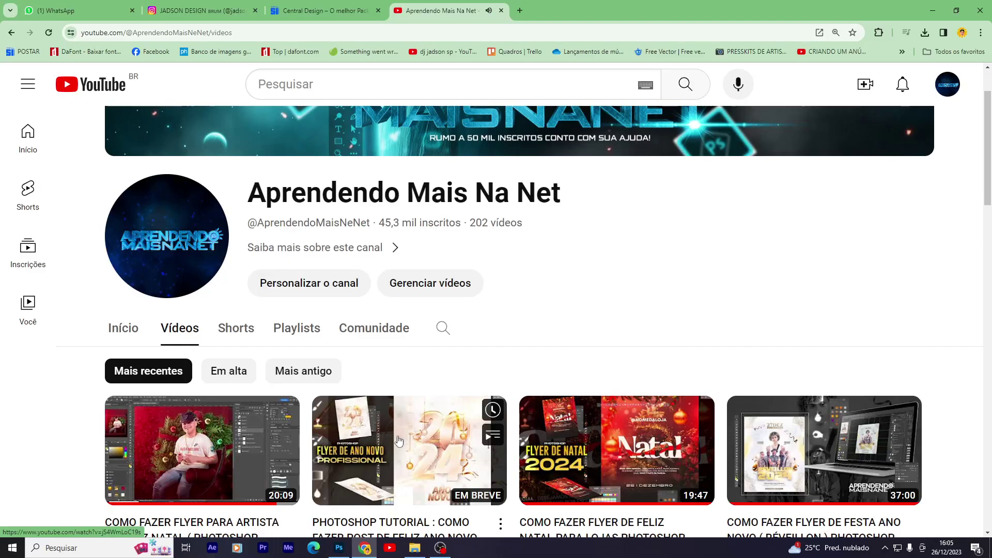
# Scroll up and down through the page currently open in the browser
pyautogui.scroll(2, 403, 434)
pyautogui.scroll(-1, 504, 363)
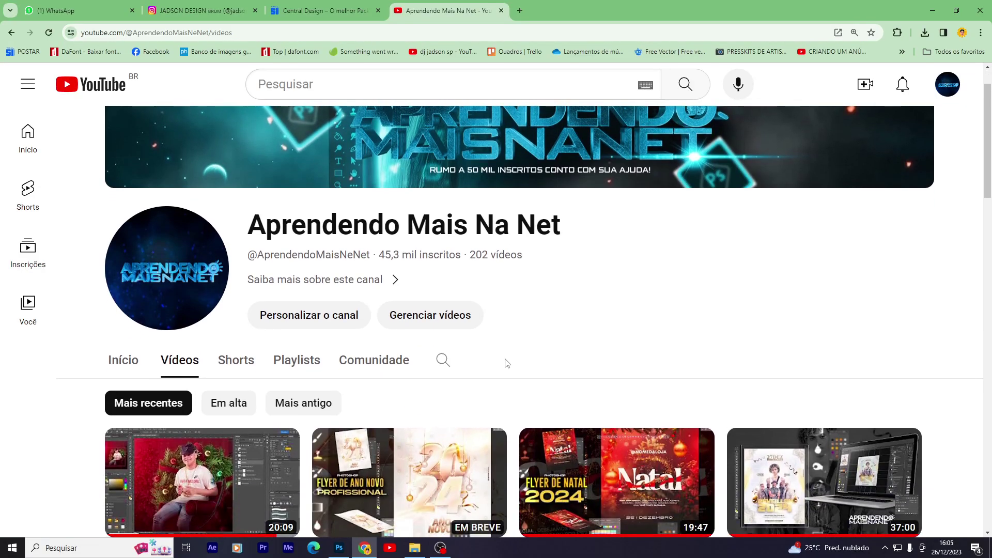
pyautogui.scroll(1, 508, 363)
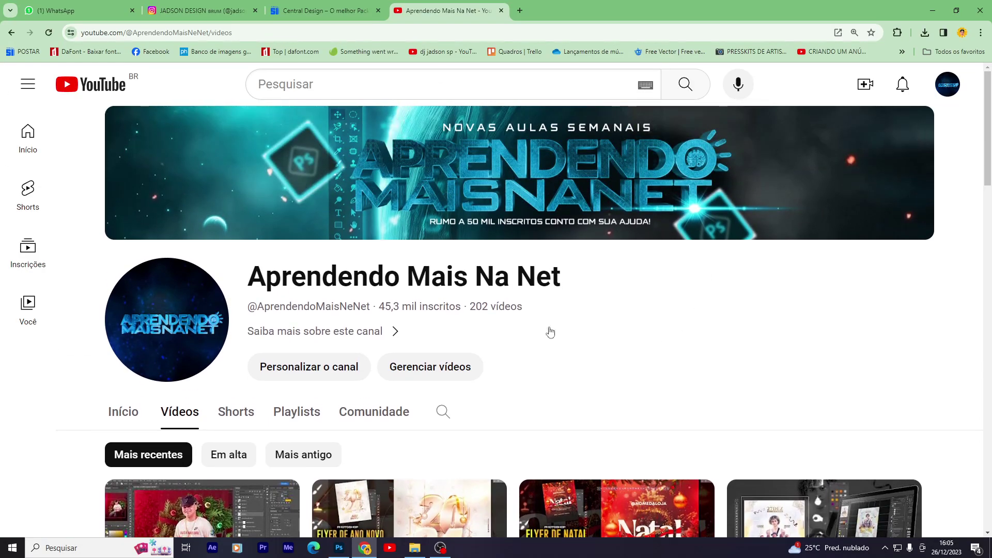
pyautogui.scroll(-4, 517, 310)
pyautogui.scroll(-4, 402, 209)
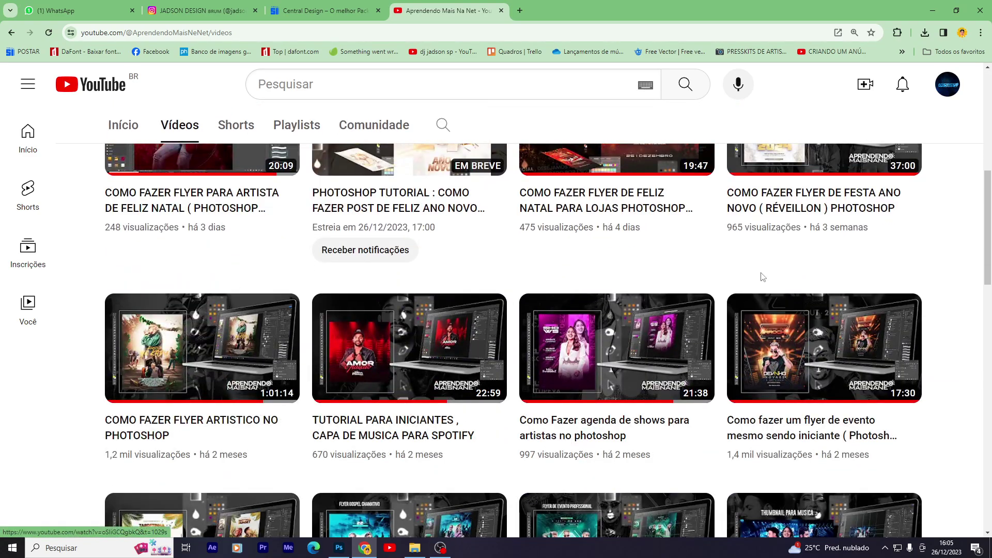
pyautogui.scroll(-4, 709, 411)
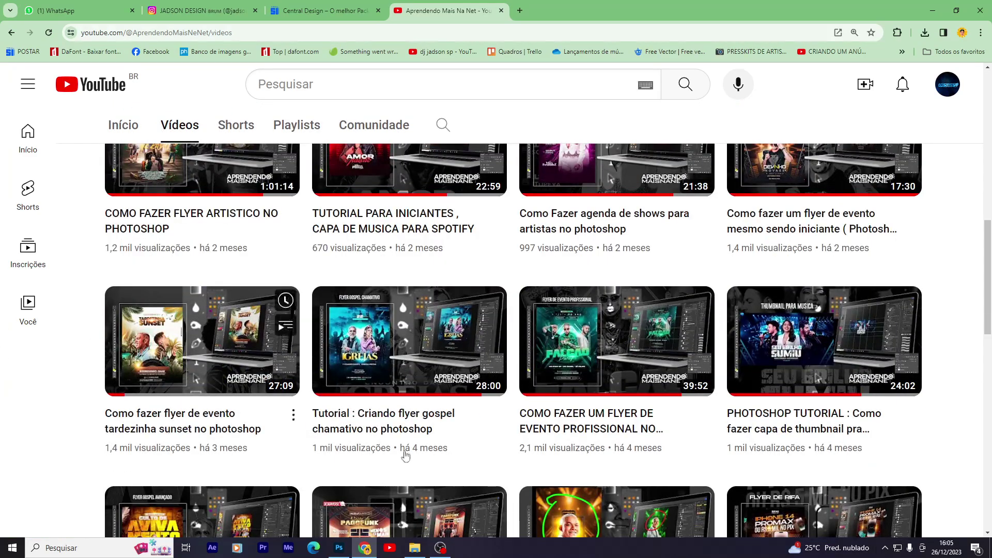
pyautogui.scroll(2, 379, 366)
pyautogui.scroll(-3, 438, 404)
pyautogui.scroll(4, 445, 388)
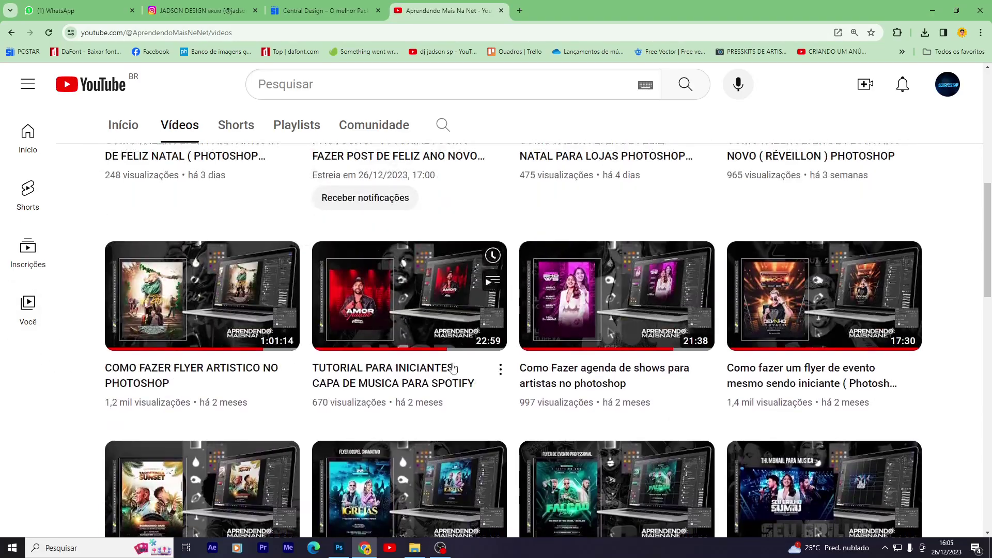
pyautogui.scroll(-9, 449, 372)
pyautogui.scroll(-4, 455, 353)
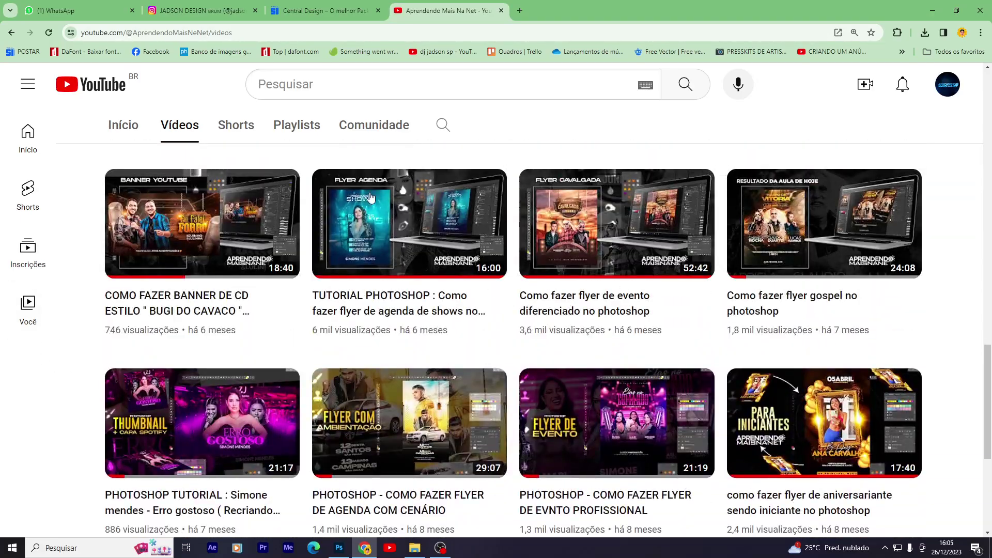
pyautogui.scroll(-5, 330, 423)
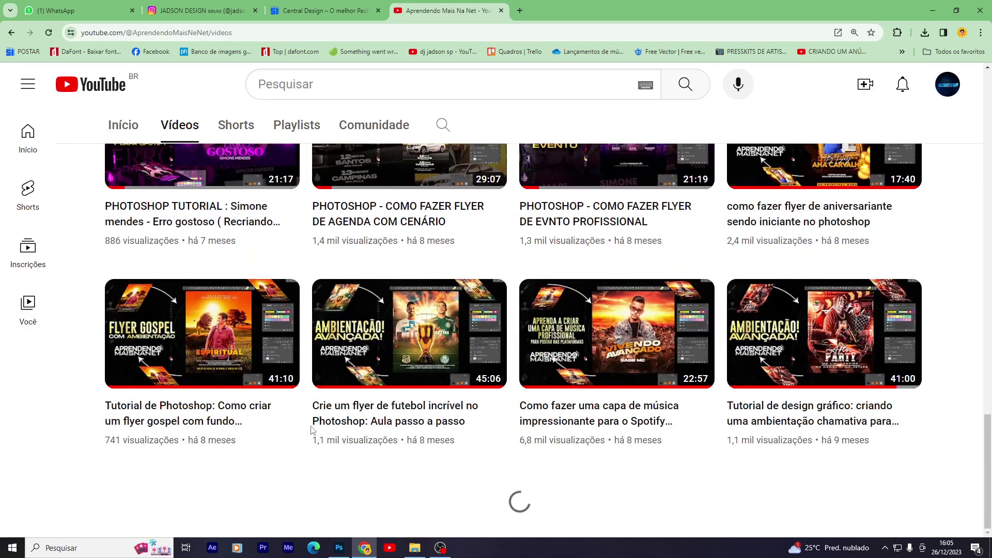
# Switch to Instagram and browse the designer's grid of posted event flyers
pyautogui.click(208, 7)
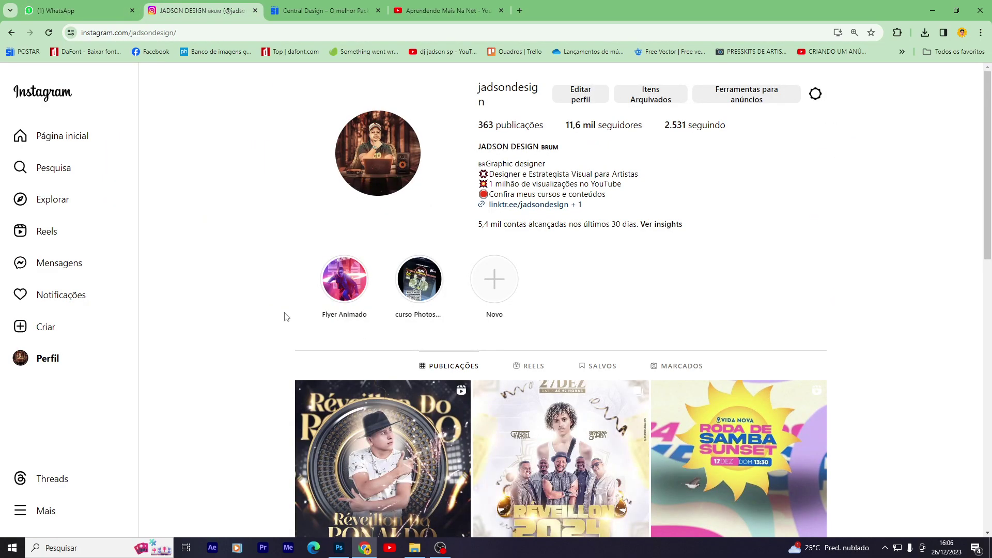
pyautogui.scroll(-4, 370, 343)
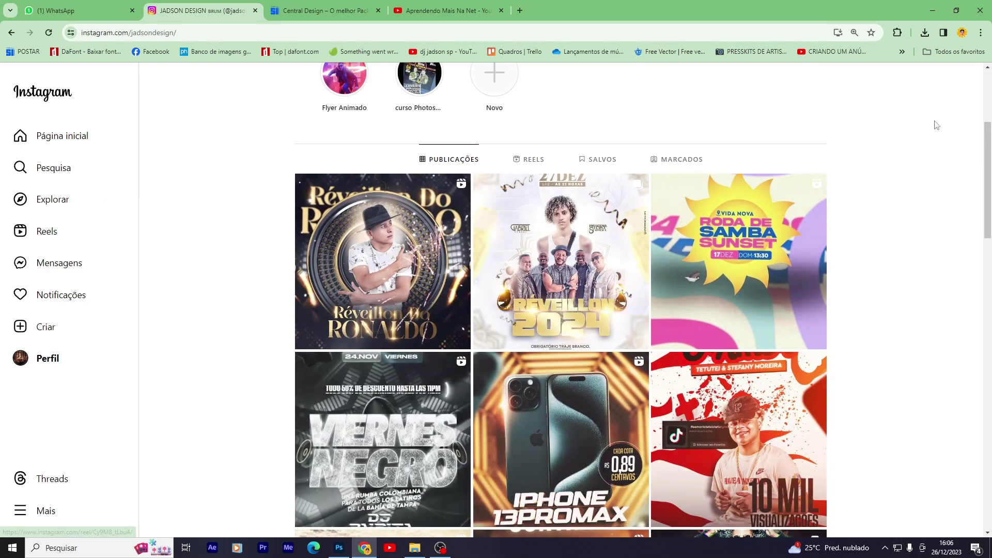
pyautogui.scroll(4, 206, 418)
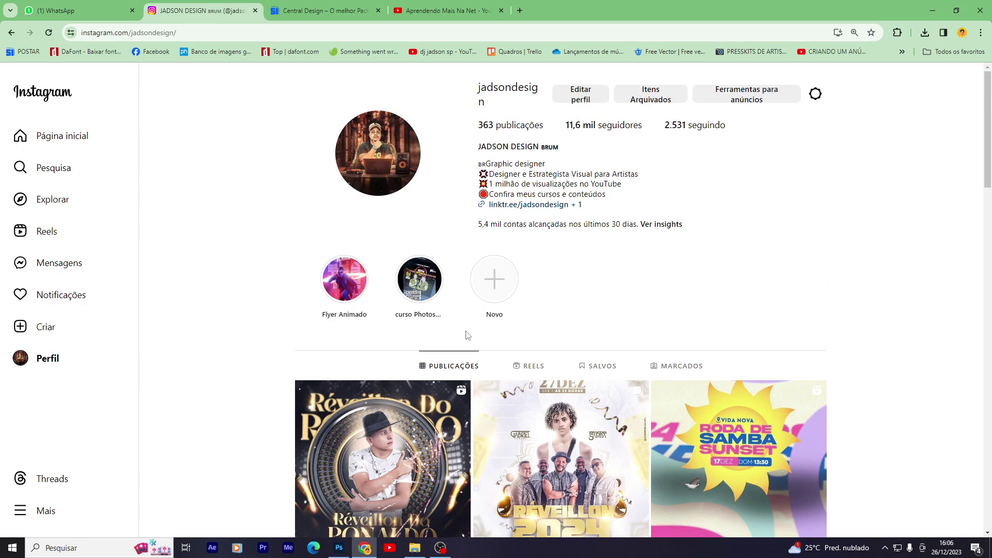
pyautogui.scroll(-4, 424, 371)
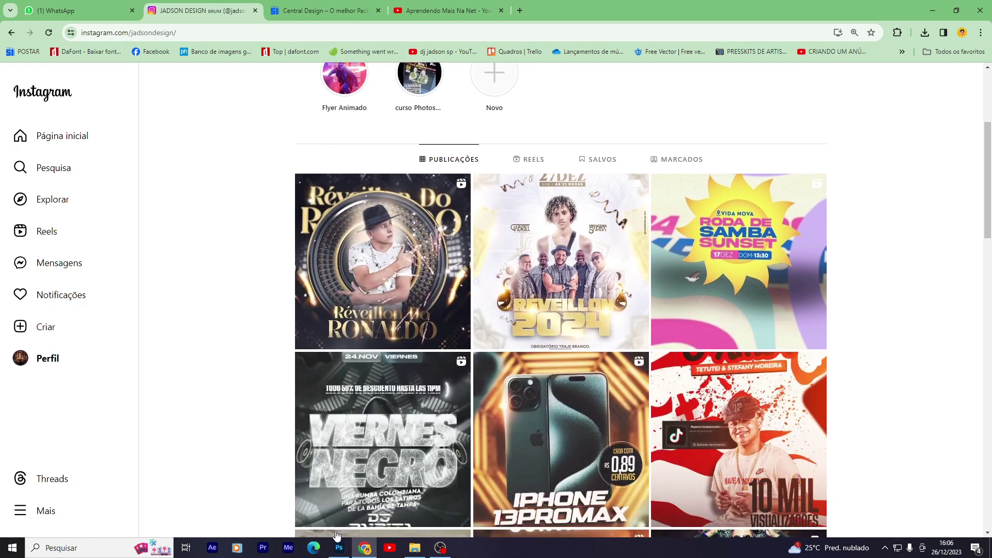
pyautogui.moveTo(324, 10)
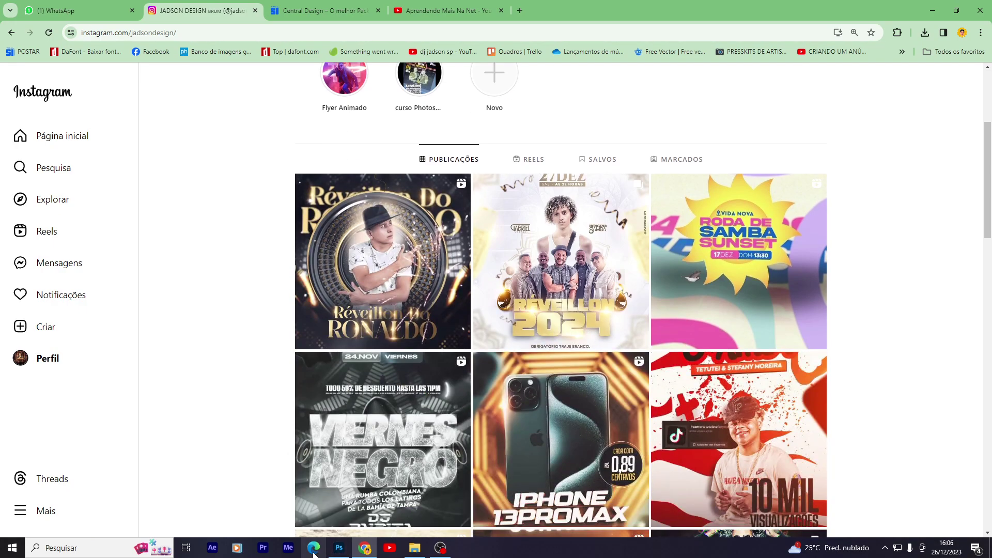
# Switch to Central do Design and browse the Arquivos recentes listing
pyautogui.click(316, 9)
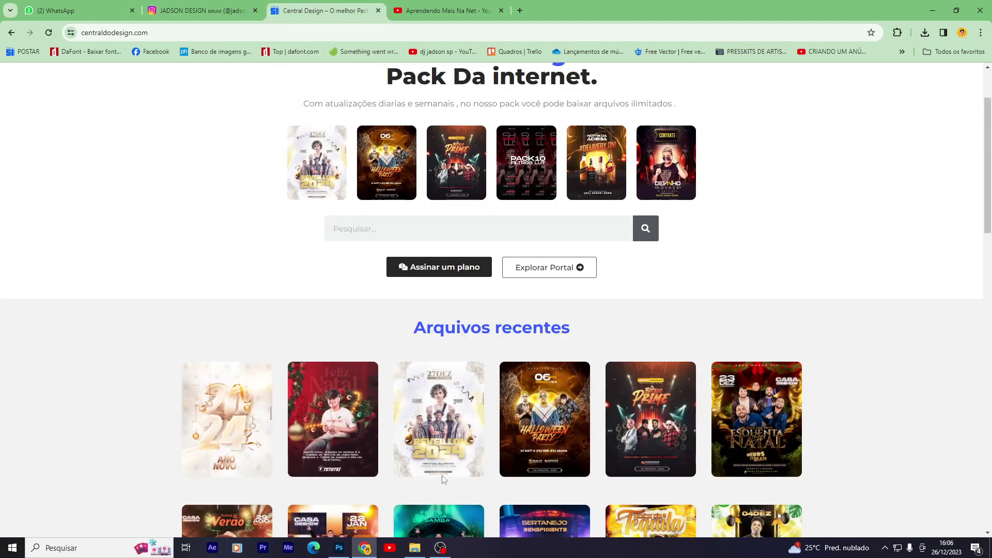
pyautogui.scroll(-4, 456, 476)
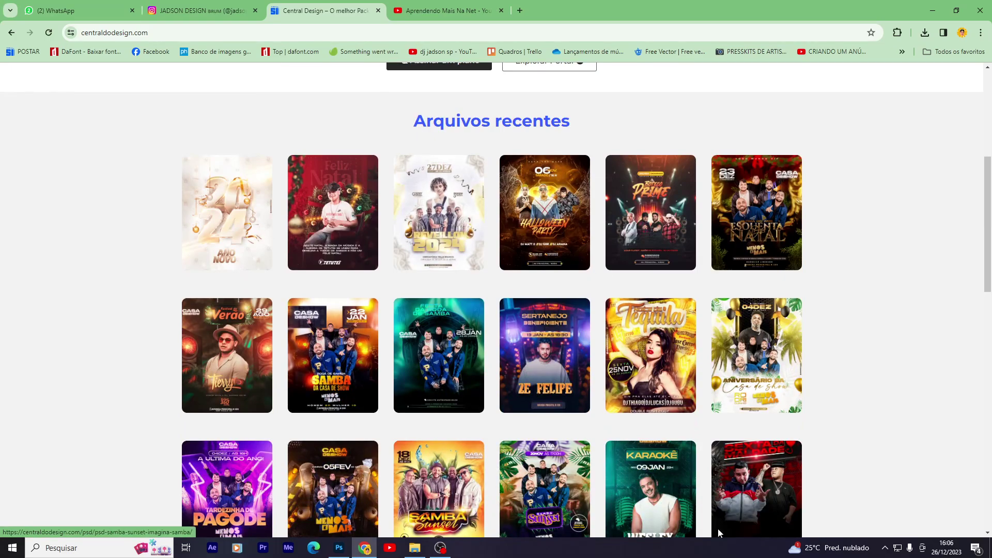
pyautogui.scroll(4, 500, 186)
pyautogui.scroll(-4, 361, 465)
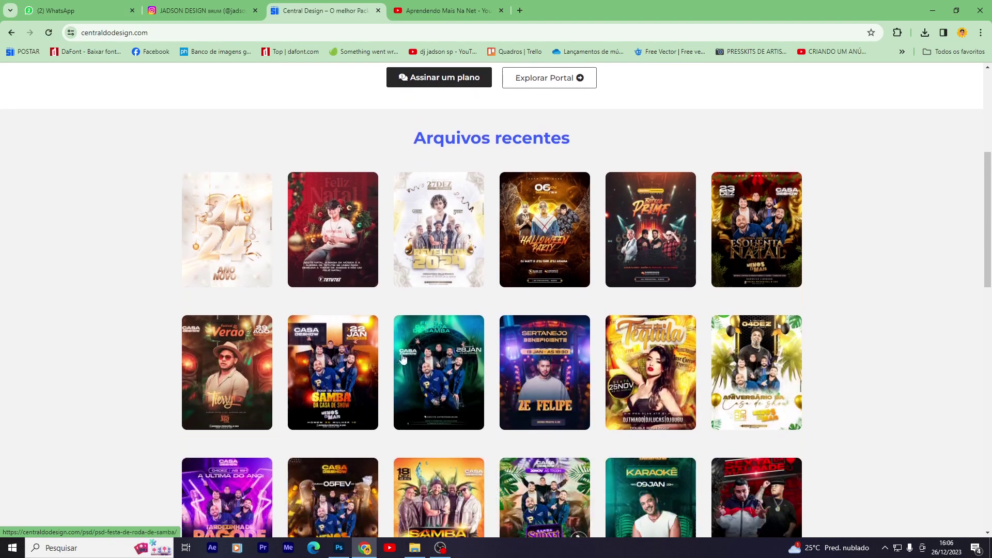
pyautogui.scroll(-5, 429, 439)
pyautogui.scroll(4, 465, 408)
pyautogui.scroll(5, 439, 336)
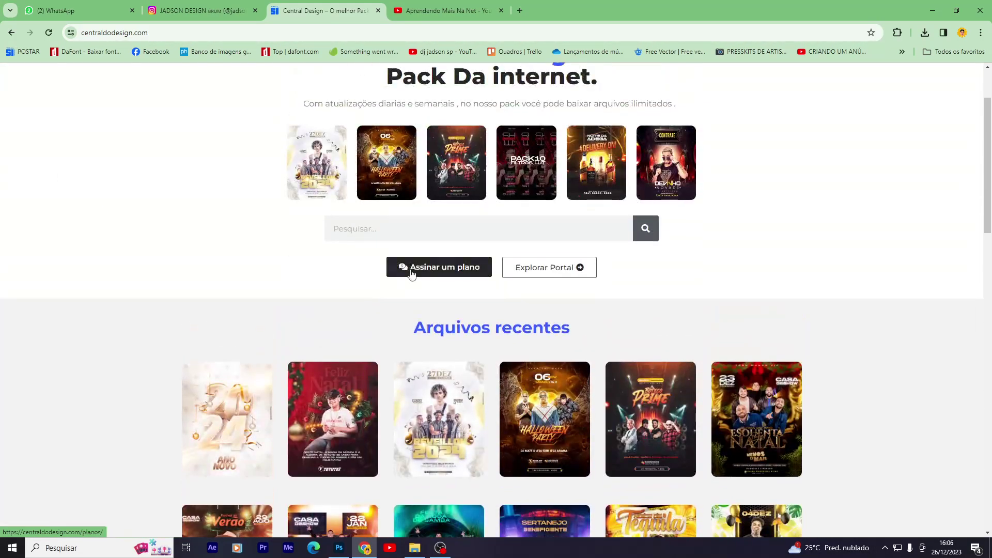
pyautogui.scroll(2, 172, 228)
pyautogui.scroll(-5, 5, 268)
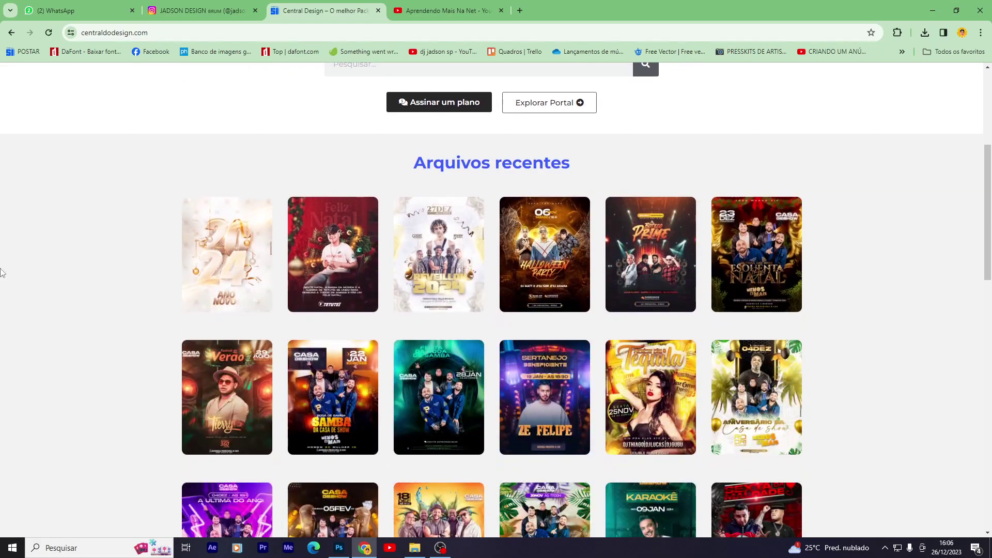
pyautogui.scroll(-8, 381, 370)
pyautogui.scroll(-3, 68, 339)
pyautogui.scroll(-5, 442, 414)
pyautogui.scroll(3, 443, 414)
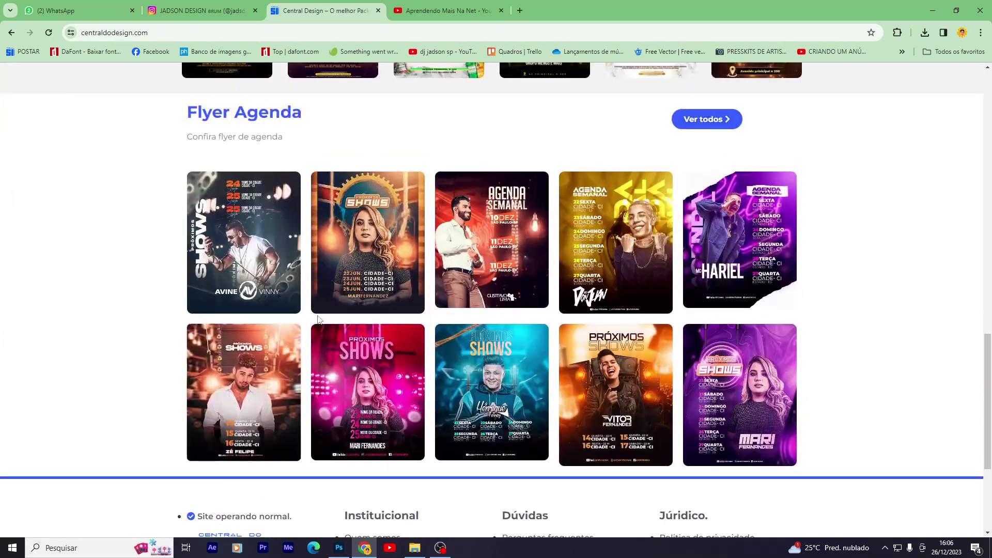
pyautogui.scroll(10, 517, 336)
pyautogui.scroll(7, 649, 236)
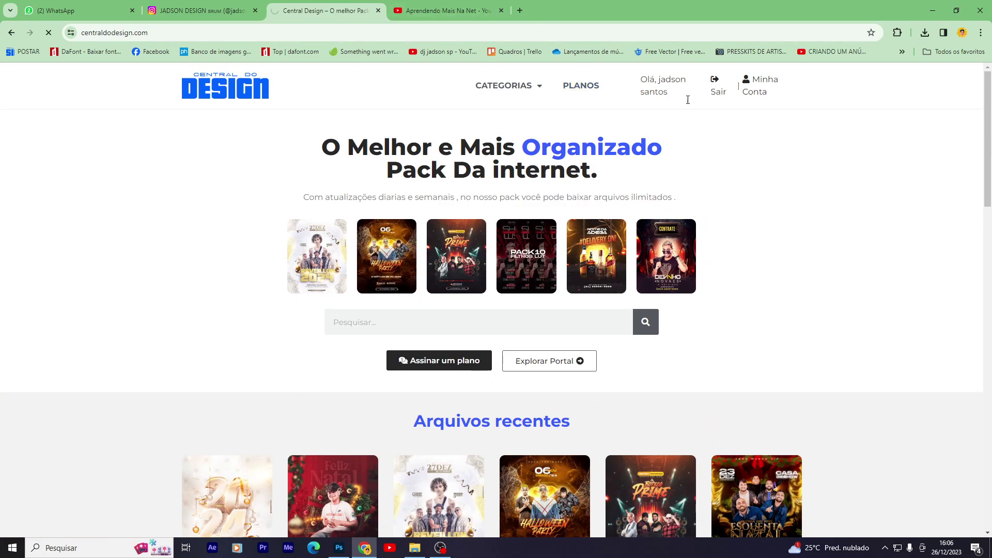
# Find the Boteco Prime flyer among recent files and open its PSD page
pyautogui.scroll(-2, 414, 202)
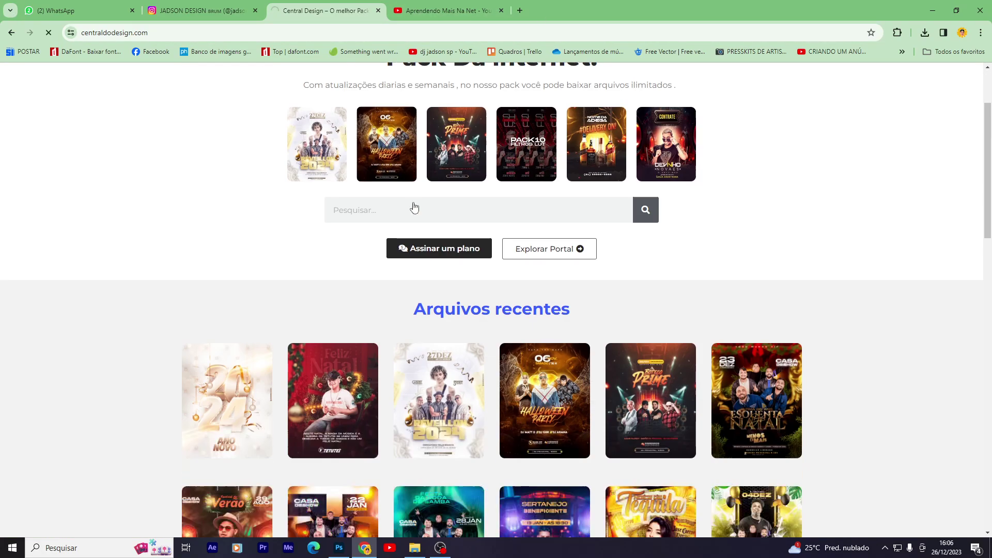
pyautogui.scroll(-3, 465, 310)
pyautogui.scroll(-4, 518, 449)
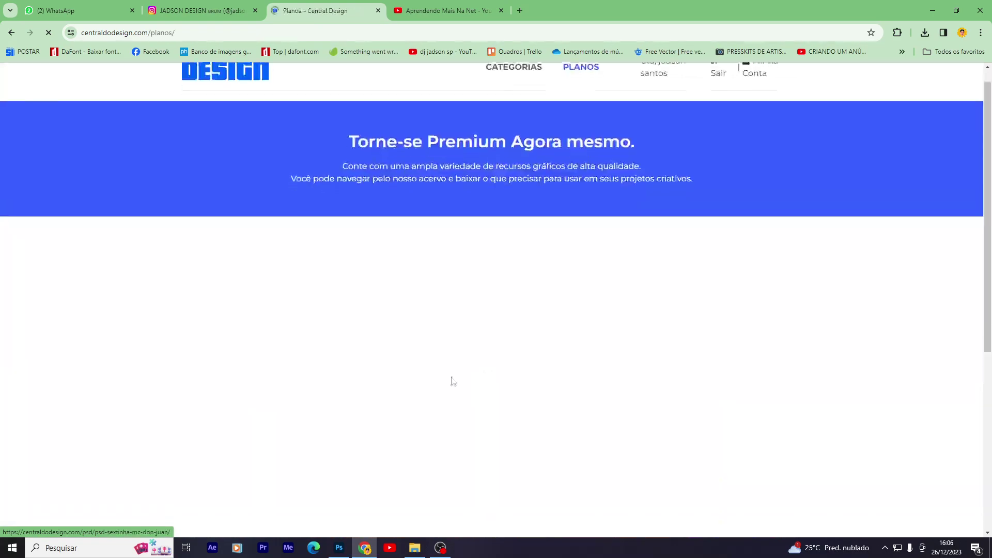
pyautogui.scroll(-4, 310, 350)
pyautogui.scroll(4, 310, 350)
pyautogui.moveTo(391, 373); pyautogui.dragTo(331, 376)
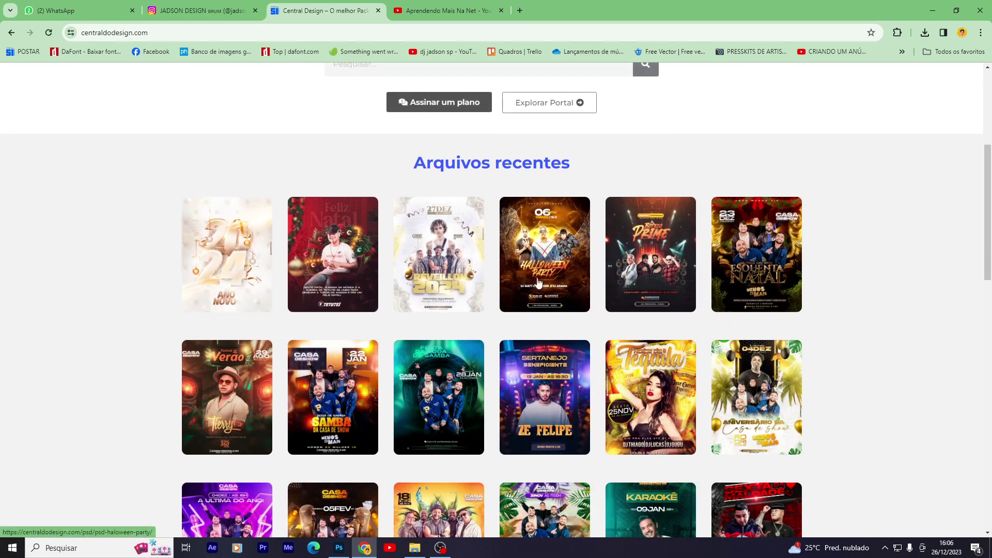
pyautogui.click(649, 250)
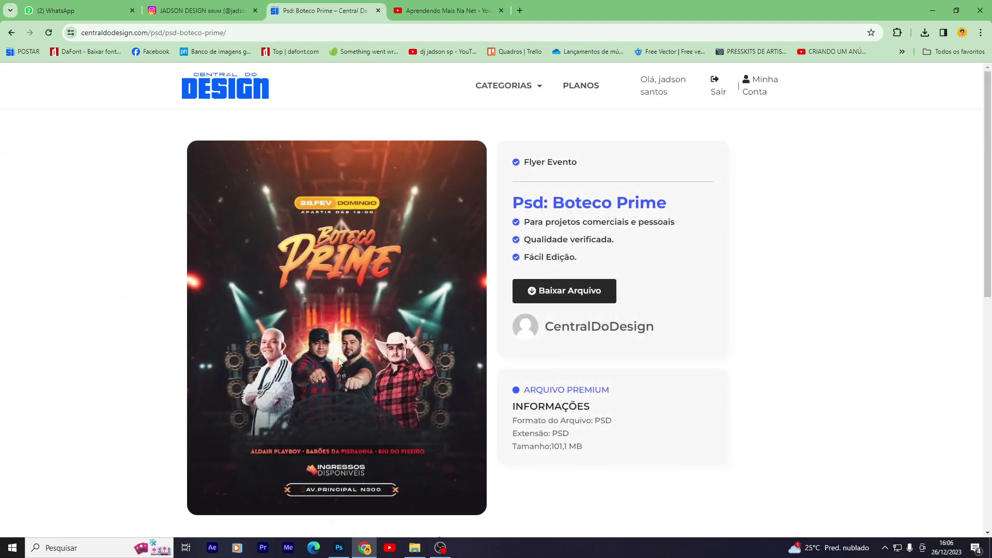
# Download boteco prime.psd from Google Drive despite the virus-scan warning and save it
pyautogui.click(559, 299)
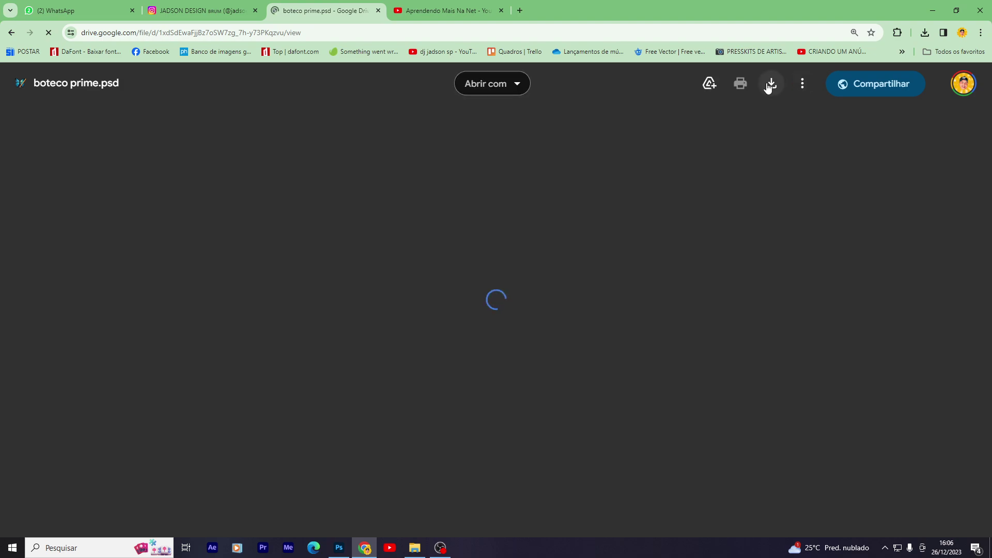
pyautogui.click(769, 83)
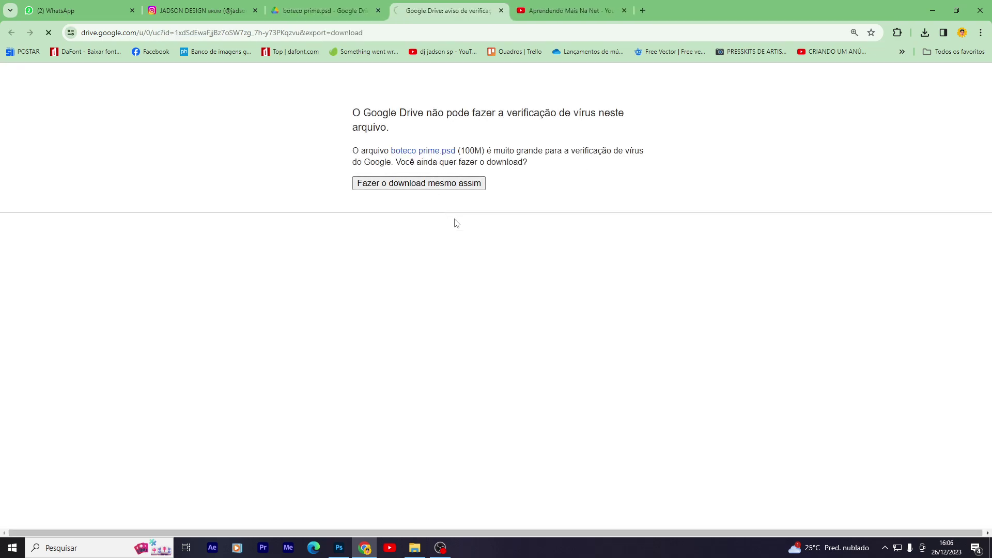
pyautogui.click(418, 183)
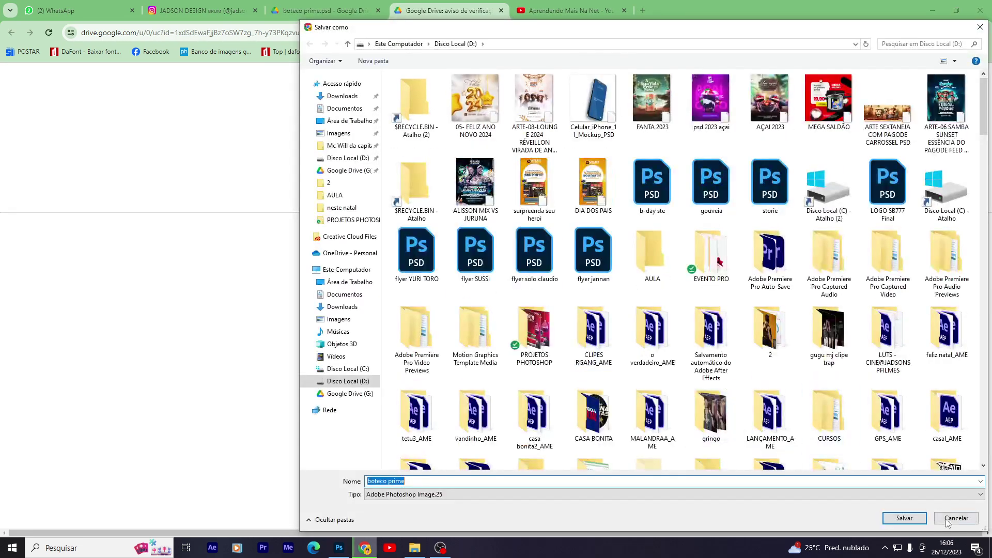
pyautogui.press('Return')
pyautogui.click(344, 5)
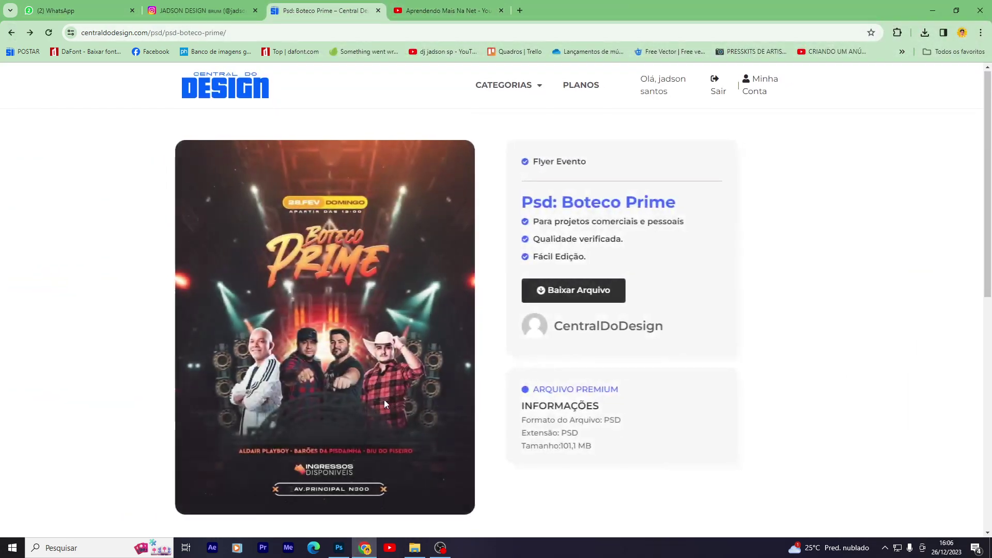
pyautogui.scroll(4, 150, 128)
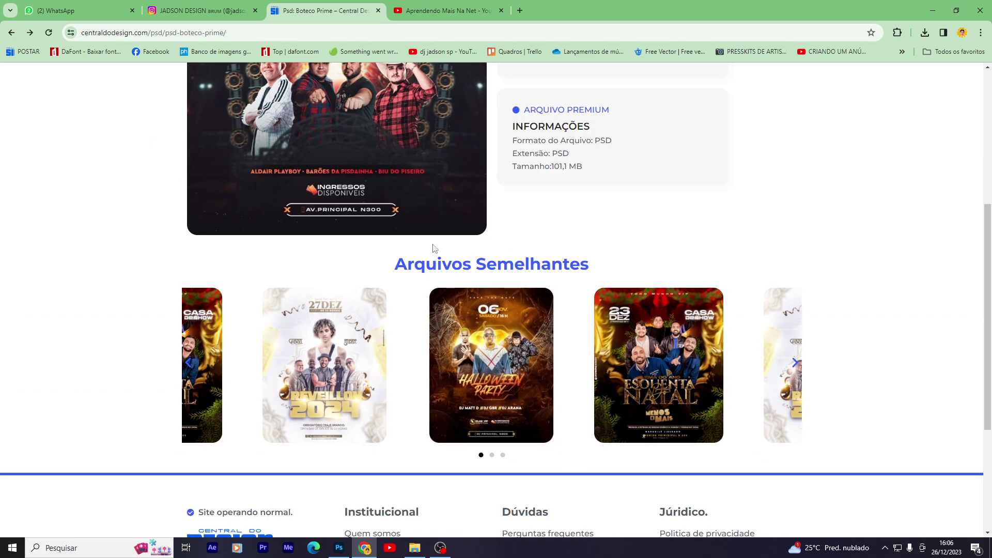
pyautogui.scroll(5, 434, 248)
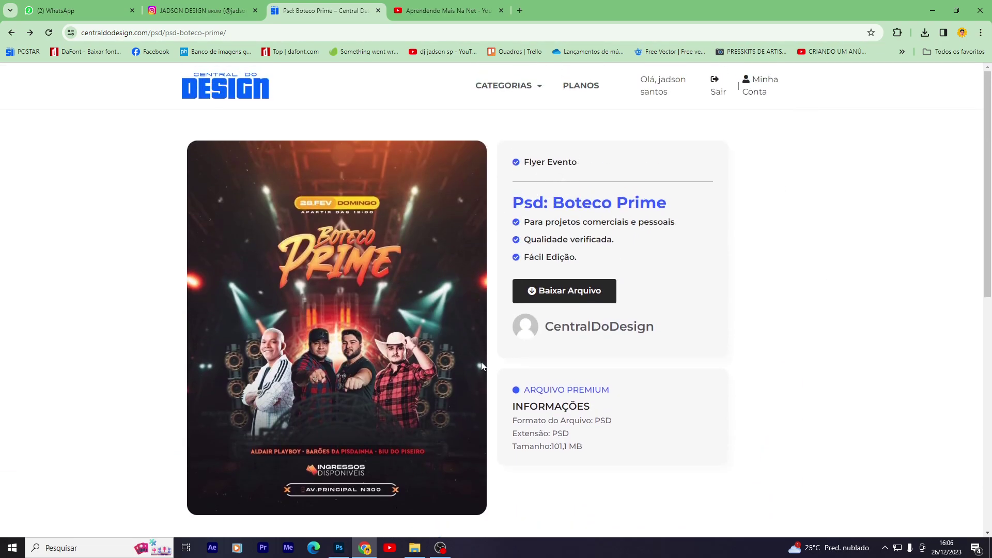
pyautogui.scroll(-5, 481, 366)
pyautogui.scroll(5, 538, 354)
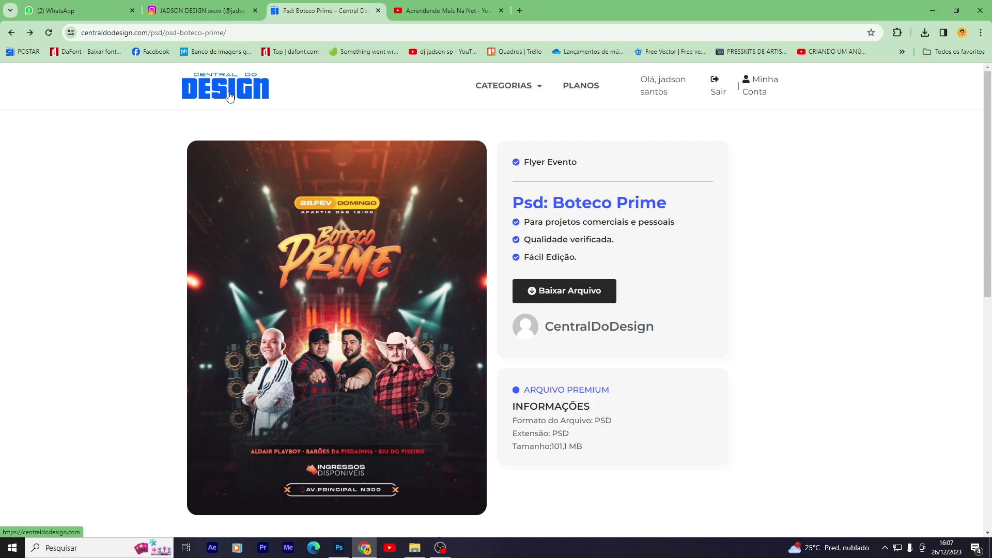
pyautogui.click(444, 549)
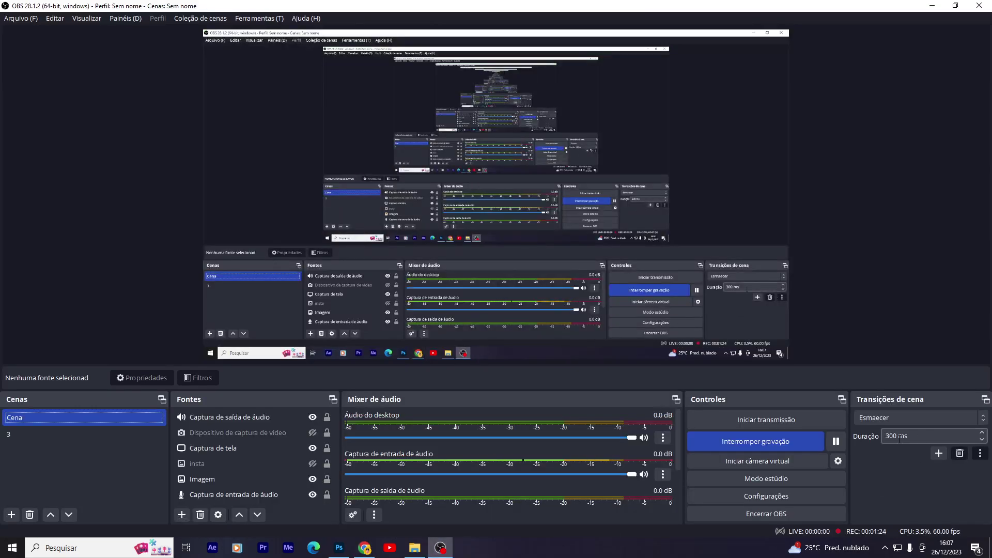
# Browse the YouTube channel's Videos list, then bring Photoshop's home screen forward
pyautogui.click(365, 548)
pyautogui.scroll(8, 266, 296)
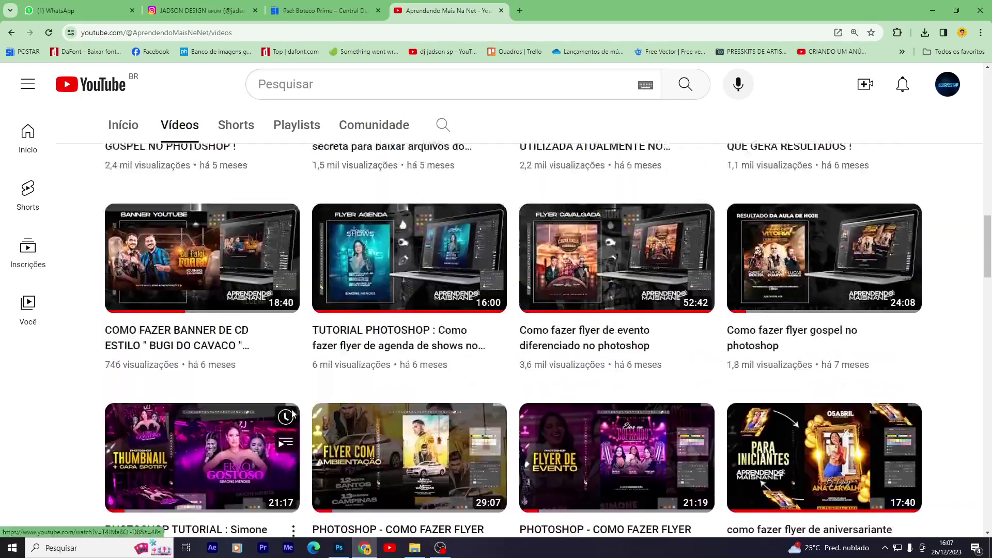
pyautogui.scroll(4, 266, 296)
pyautogui.scroll(4, 266, 295)
pyautogui.scroll(1, 266, 295)
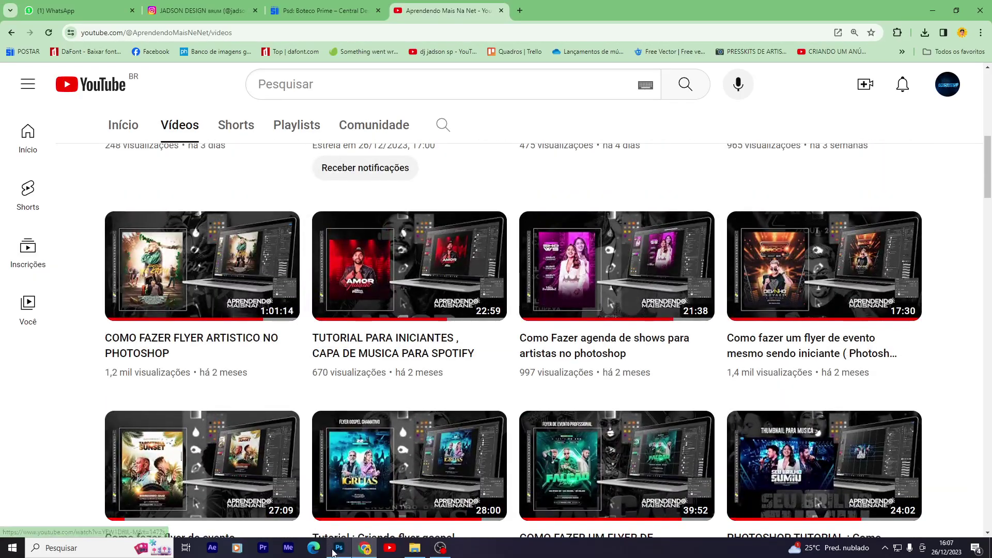
pyautogui.scroll(3, 132, 234)
pyautogui.scroll(5, 131, 234)
pyautogui.scroll(-2, 207, 310)
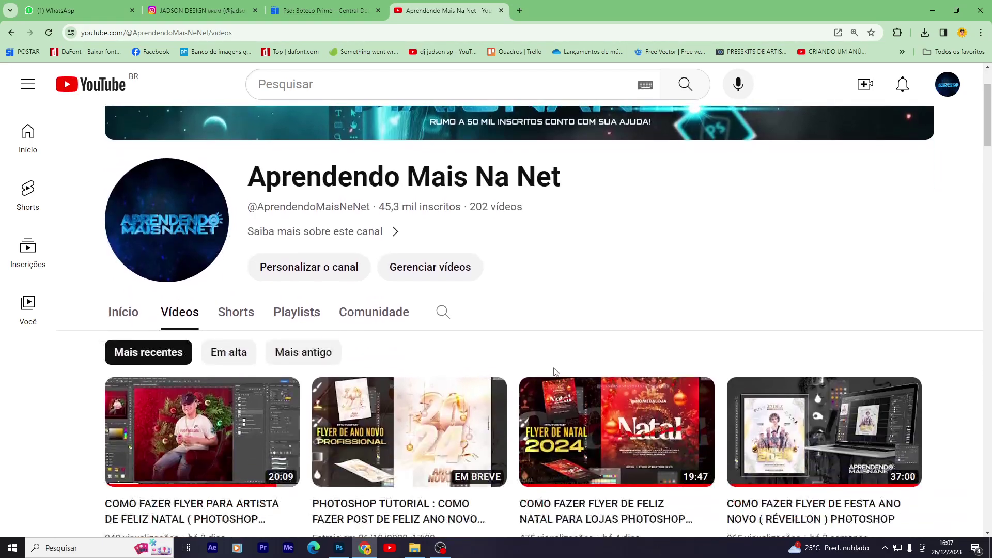
pyautogui.scroll(-5, 275, 398)
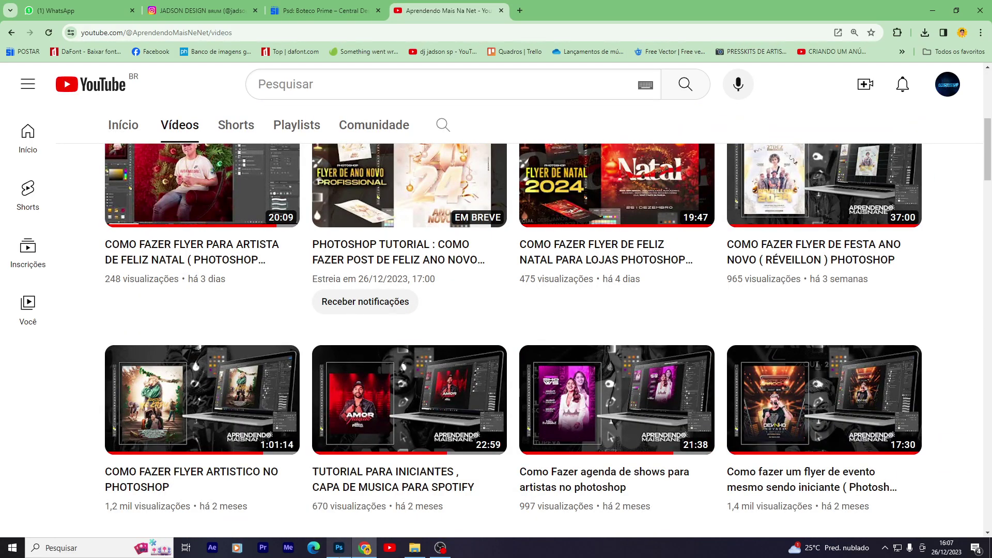
pyautogui.click(339, 547)
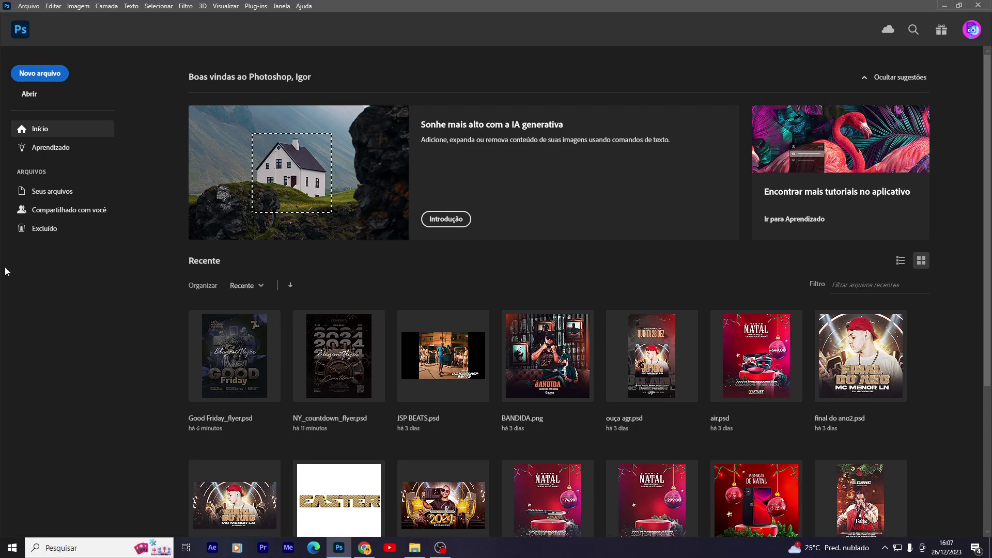
# Create a blank 1536 × 1920 px document from Salvo presets, then open the EVENTO PRO folder
pyautogui.hotkey('ctrl', 'n')
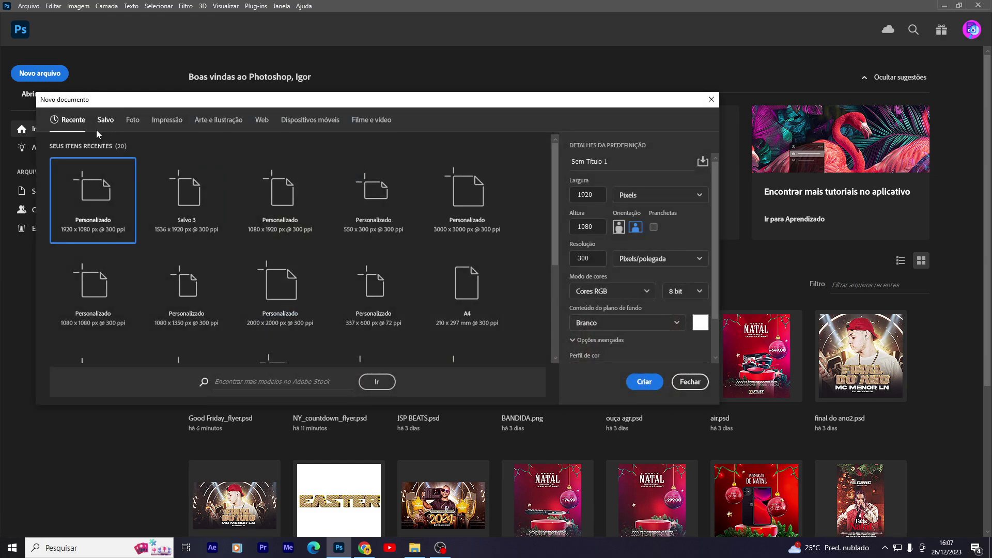
pyautogui.click(103, 121)
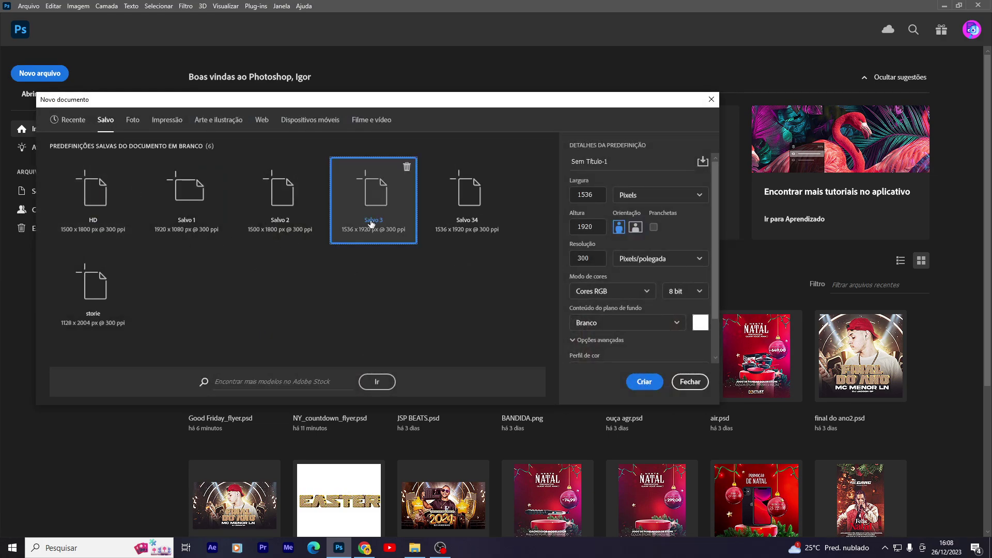
pyautogui.click(601, 260)
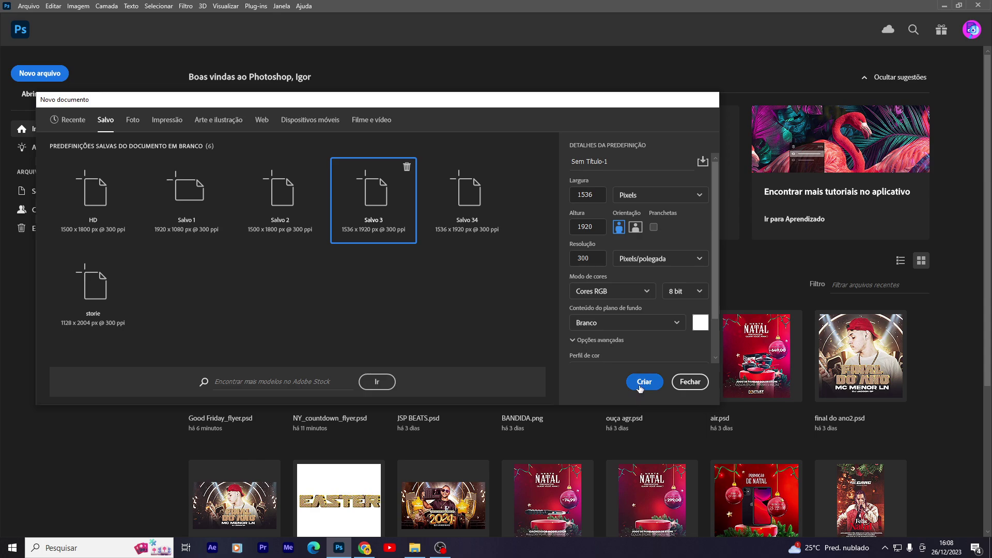
pyautogui.click(644, 382)
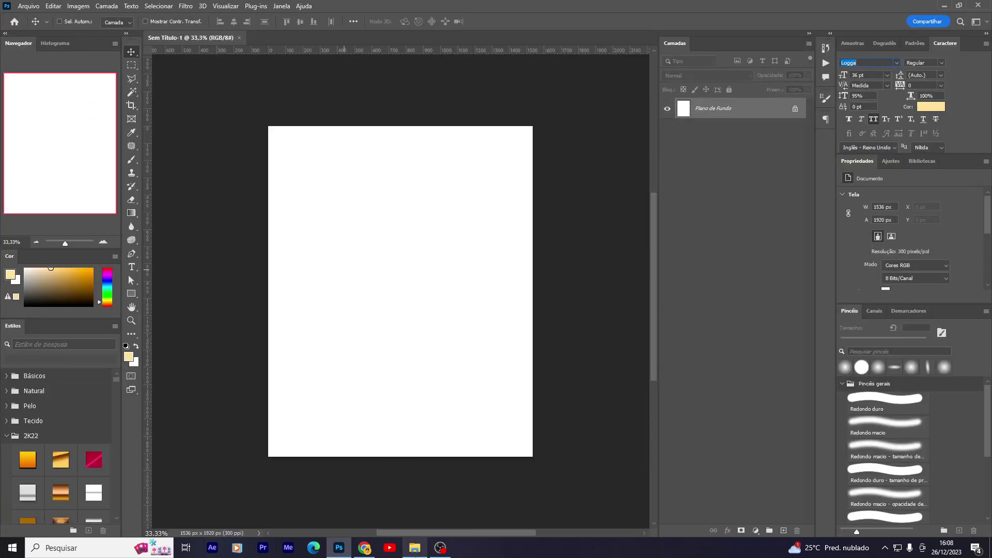
pyautogui.press('super')
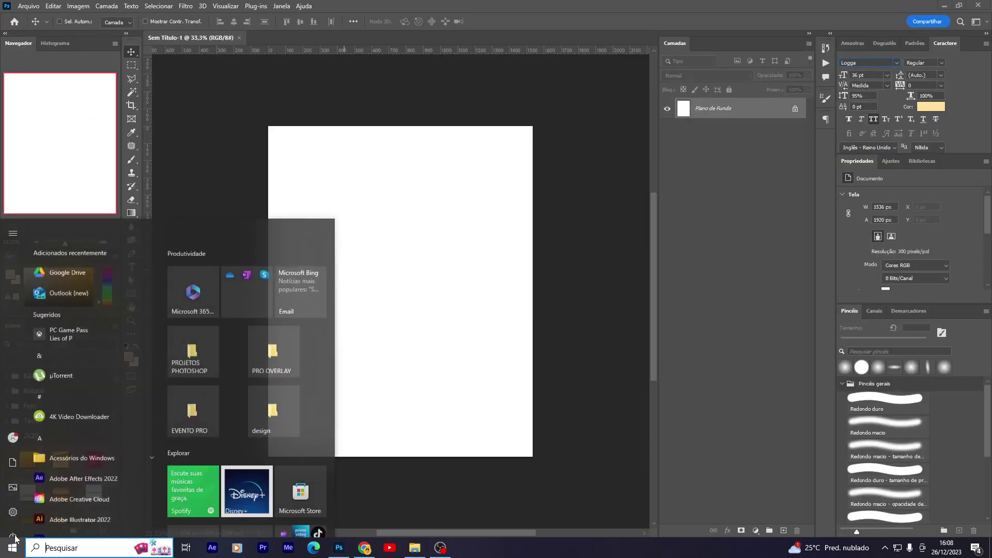
pyautogui.click(204, 373)
# Open the BG folder and drag the black striped dark wallpaper over to Photoshop
pyautogui.scroll(-10, 278, 485)
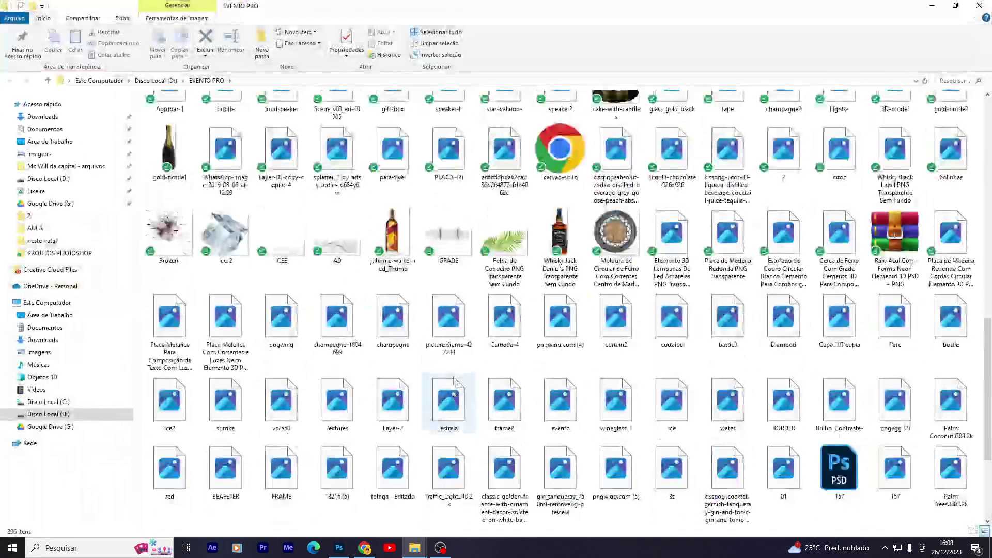
pyautogui.scroll(-5, 277, 485)
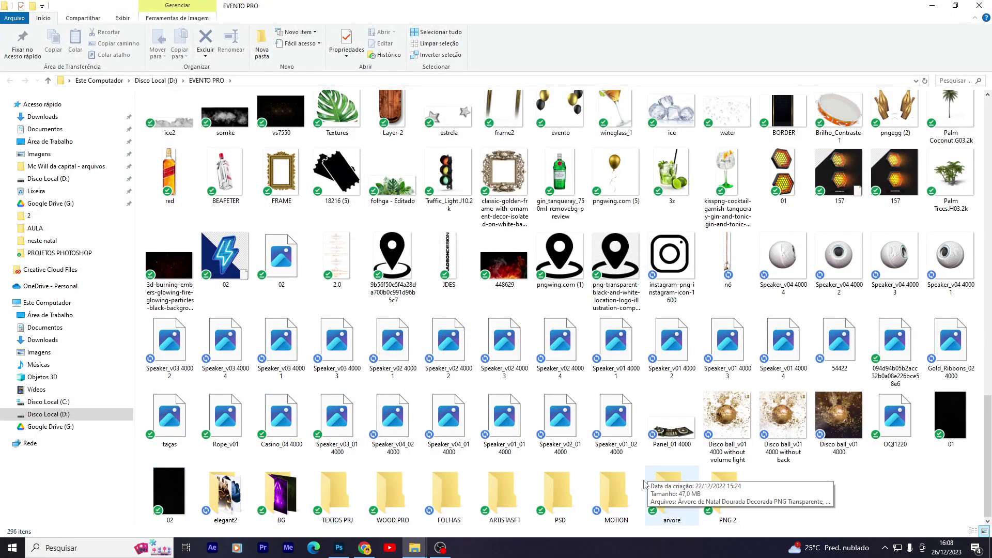
pyautogui.click(226, 494)
pyautogui.click(301, 510)
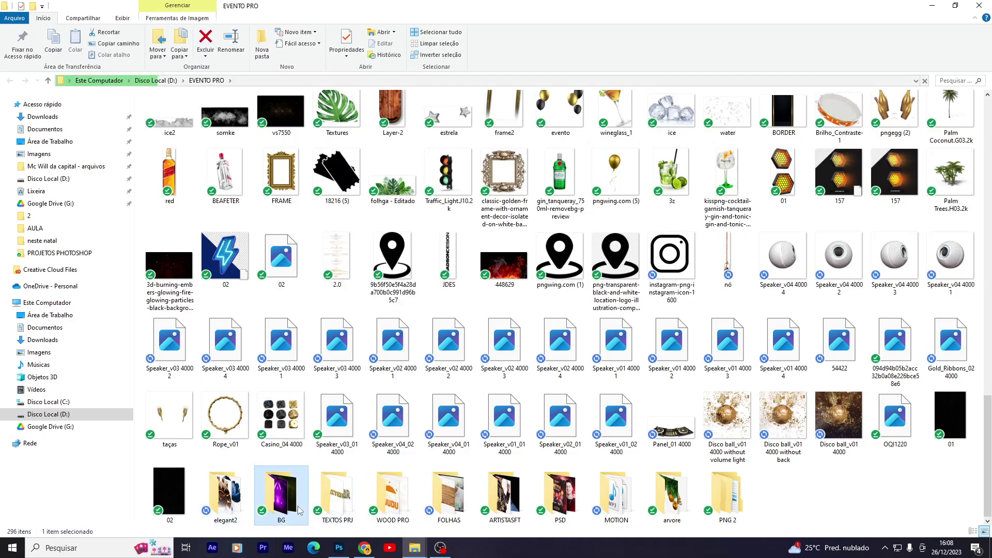
pyautogui.doubleClick(293, 510)
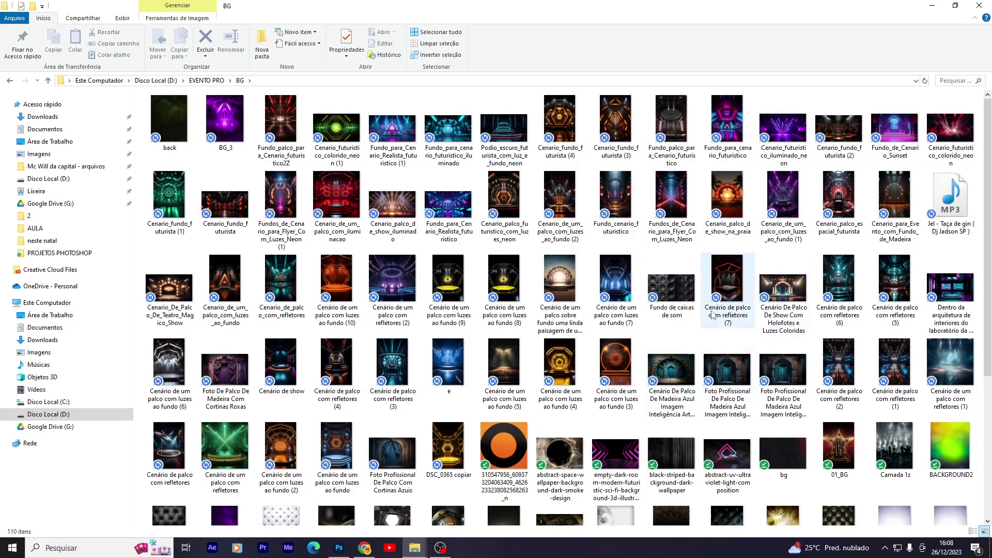
pyautogui.scroll(-3, 703, 327)
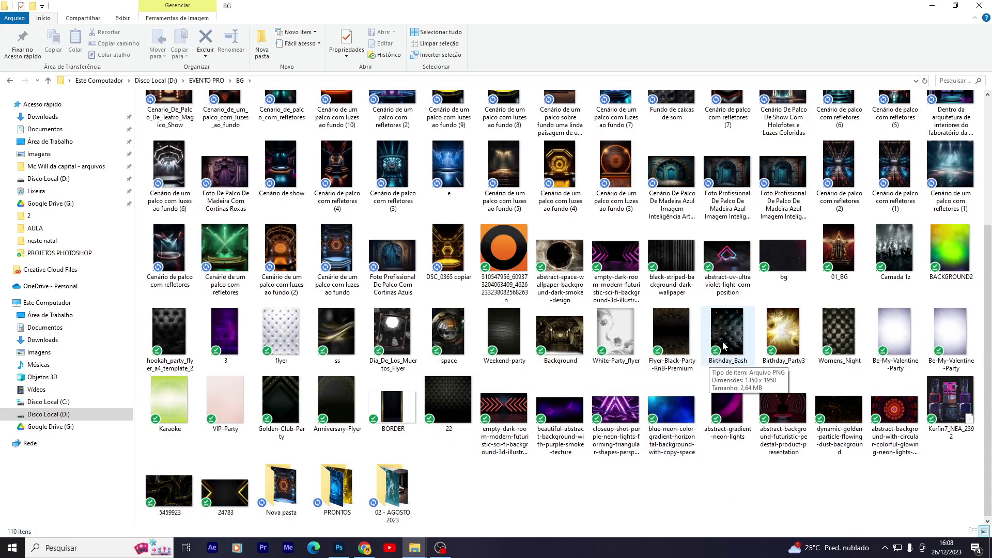
pyautogui.click(680, 262)
pyautogui.moveTo(666, 251); pyautogui.dragTo(447, 305)
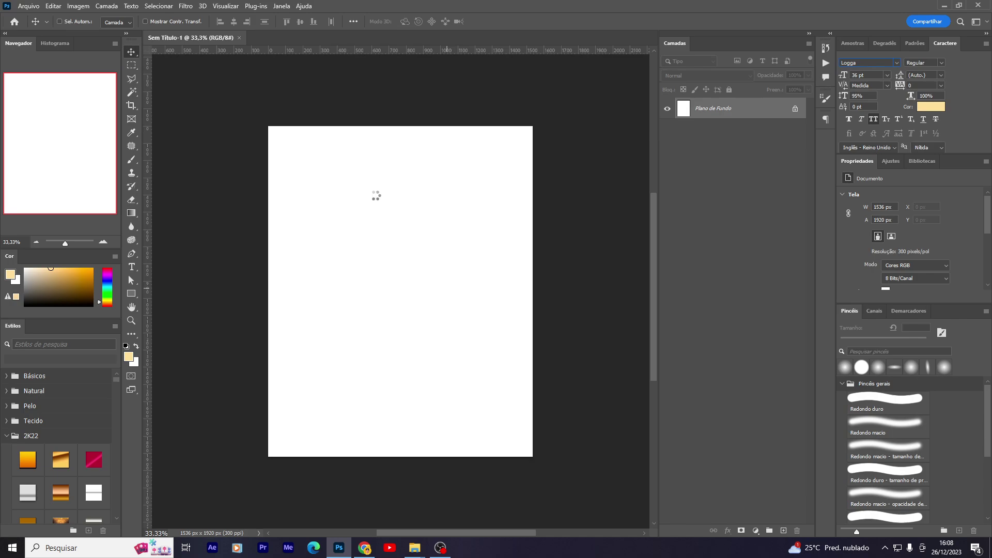
# Place the striped wallpaper rotated -90° and scaled to about 51% to fill the canvas
pyautogui.moveTo(380, 201); pyautogui.dragTo(390, 365)
pyautogui.moveTo(428, 424)
pyautogui.mouseDown()
pyautogui.moveTo(451, 274)
pyautogui.moveTo(578, 291)
pyautogui.mouseUp()
pyautogui.moveTo(500, 344); pyautogui.dragTo(452, 349)
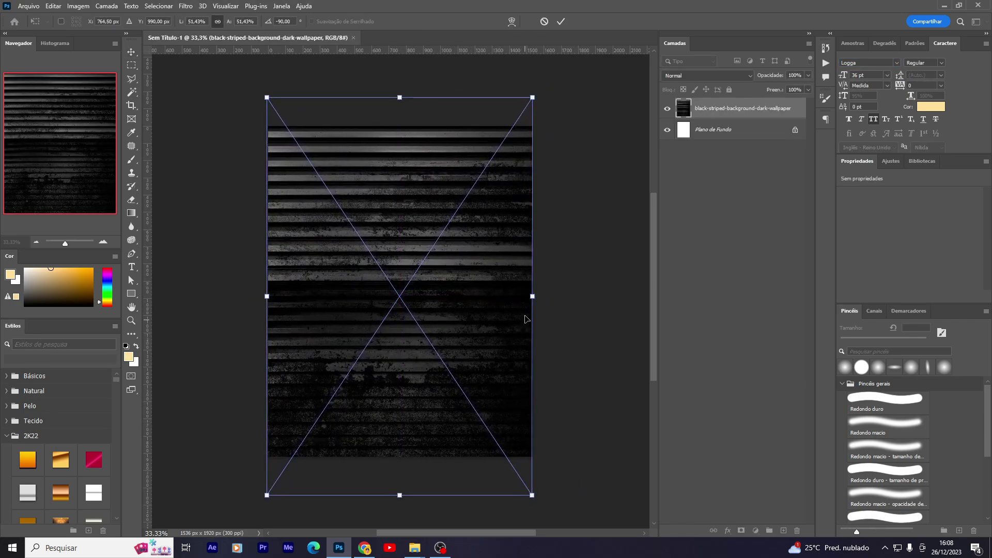
pyautogui.press('Return')
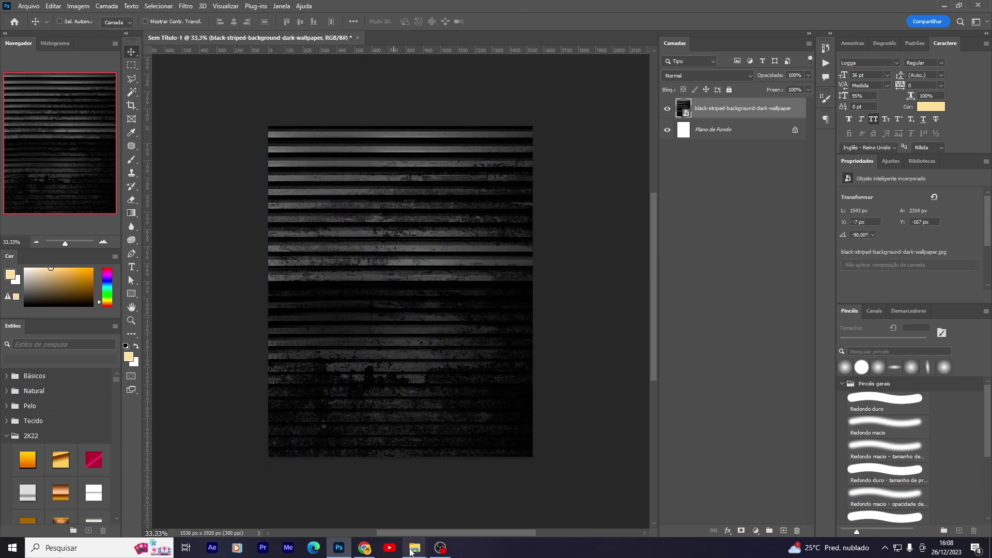
# Return to the EVENTO PRO folder in File Explorer and open elegant2
pyautogui.click(491, 490)
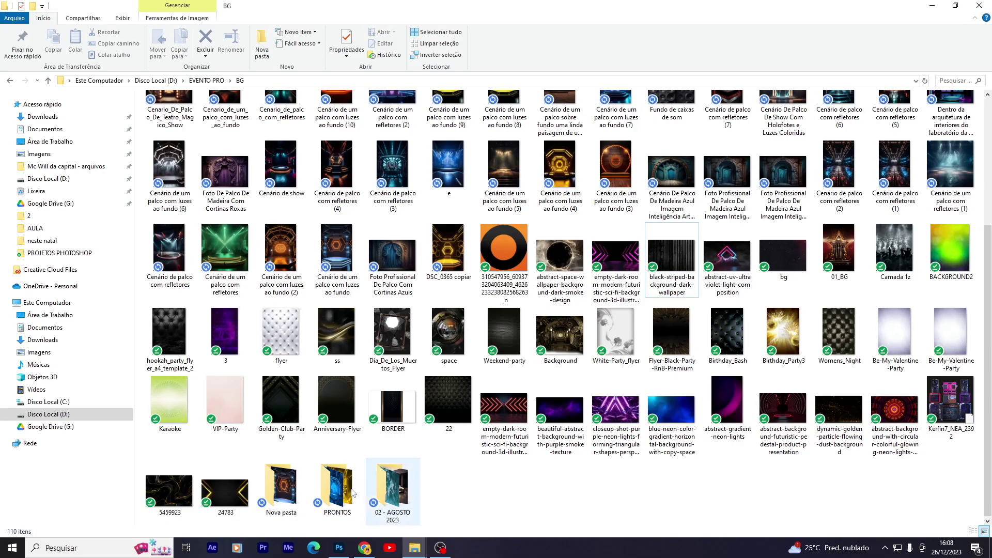
pyautogui.click(415, 547)
pyautogui.click(434, 525)
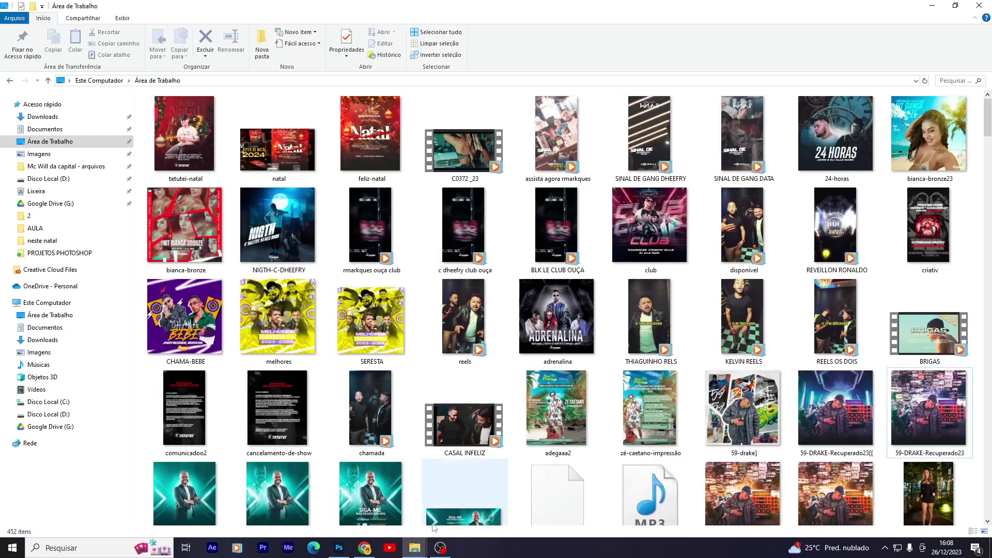
pyautogui.click(486, 503)
pyautogui.click(207, 81)
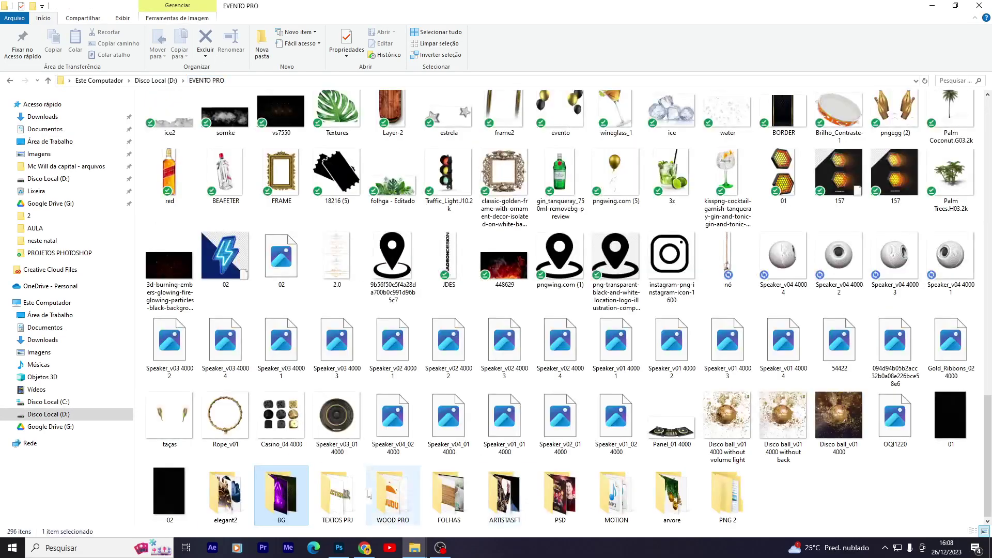
pyautogui.doubleClick(233, 515)
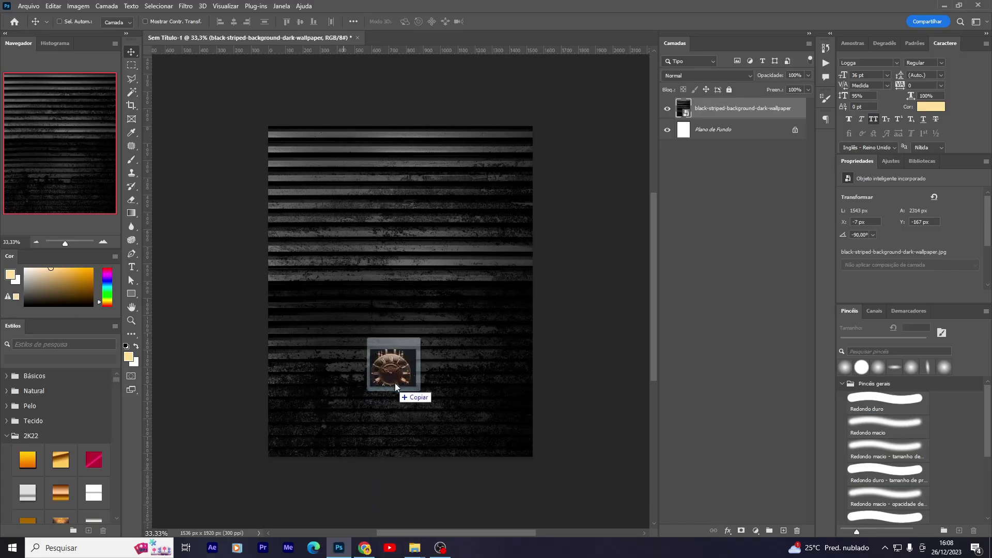
# Place the copper clock, scale it down, and centre it on the striped background
pyautogui.moveTo(183, 343); pyautogui.dragTo(411, 393)
pyautogui.moveTo(417, 345)
pyautogui.mouseDown()
pyautogui.moveTo(404, 365)
pyautogui.moveTo(410, 285)
pyautogui.mouseUp()
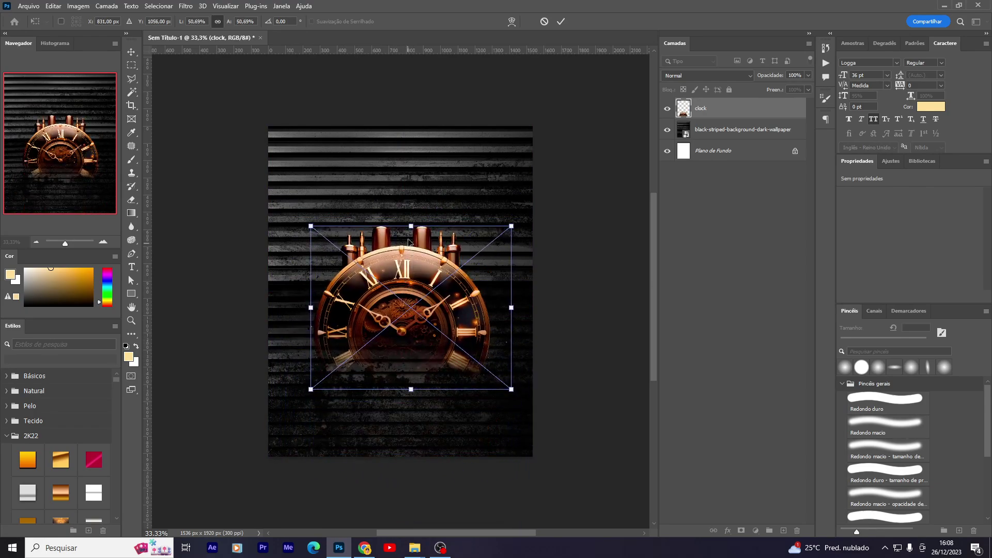
pyautogui.press('Return')
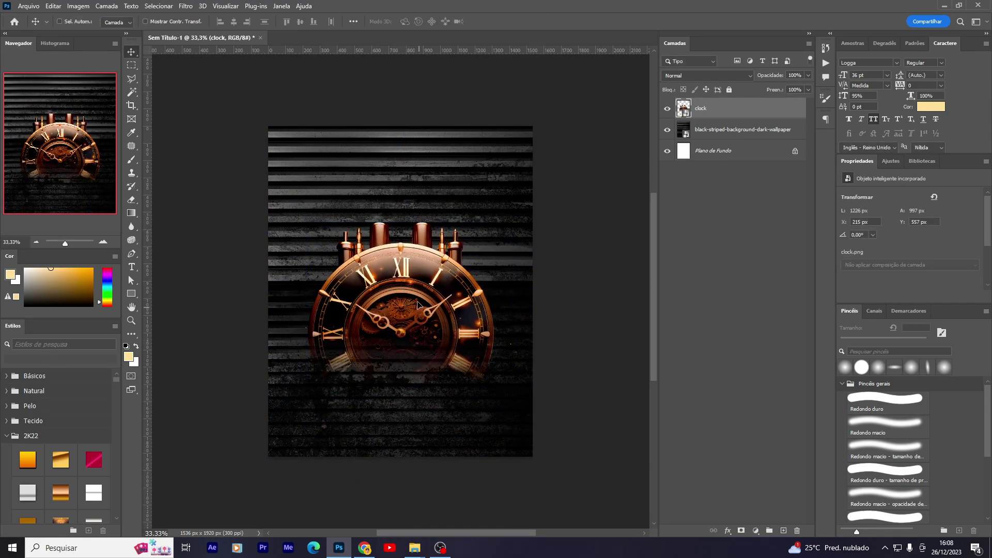
pyautogui.moveTo(416, 297); pyautogui.dragTo(411, 480)
# Add an enlarged clock copy along the bottom and apply Gaussian Blur to it
pyautogui.hotkey('ctrl', 't')
pyautogui.moveTo(407, 381); pyautogui.dragTo(410, 373)
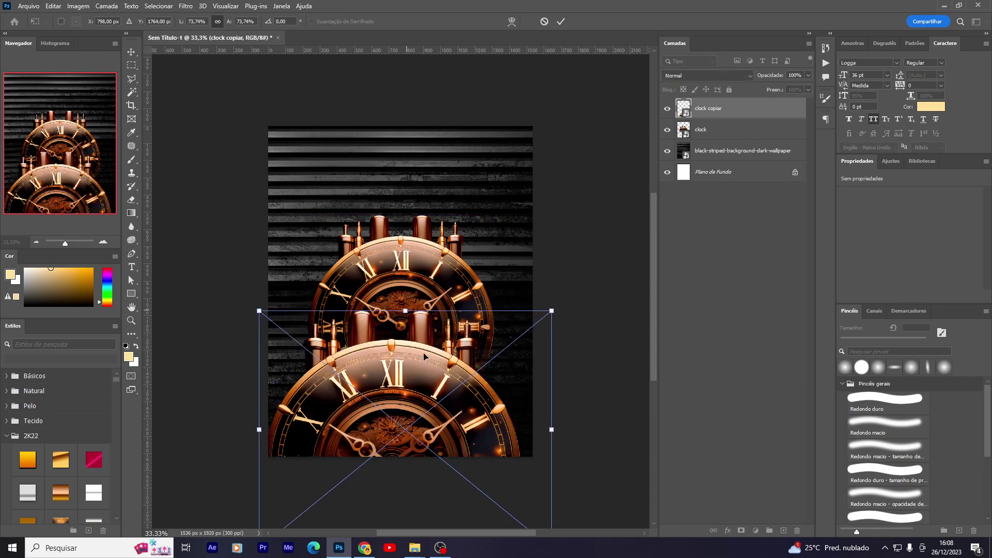
pyautogui.press('Return')
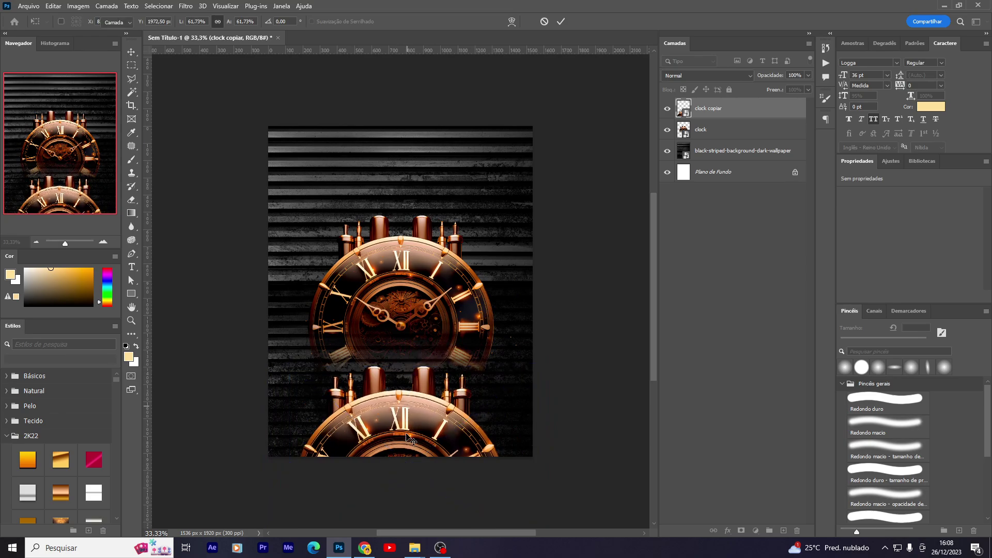
pyautogui.click(415, 547)
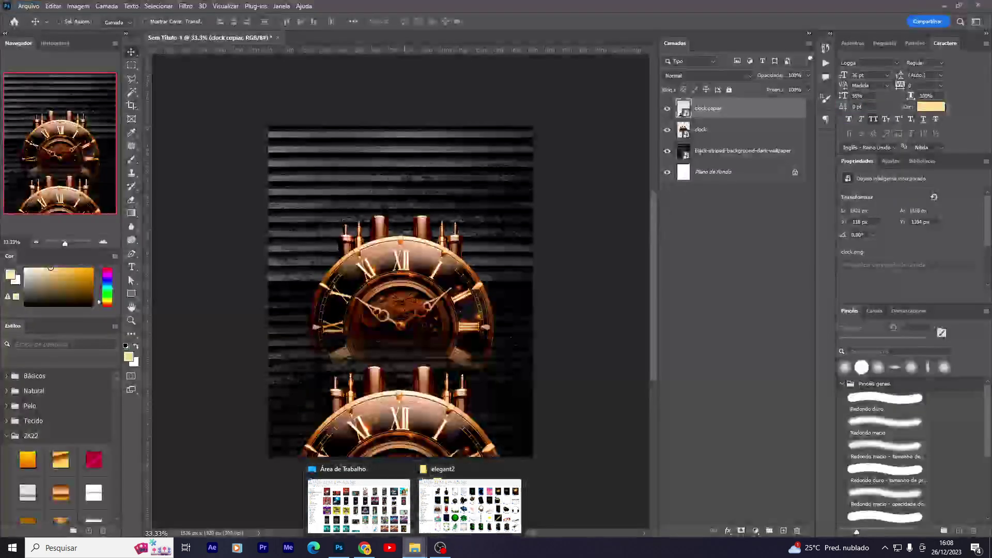
pyautogui.click(186, 6)
pyautogui.moveTo(200, 138)
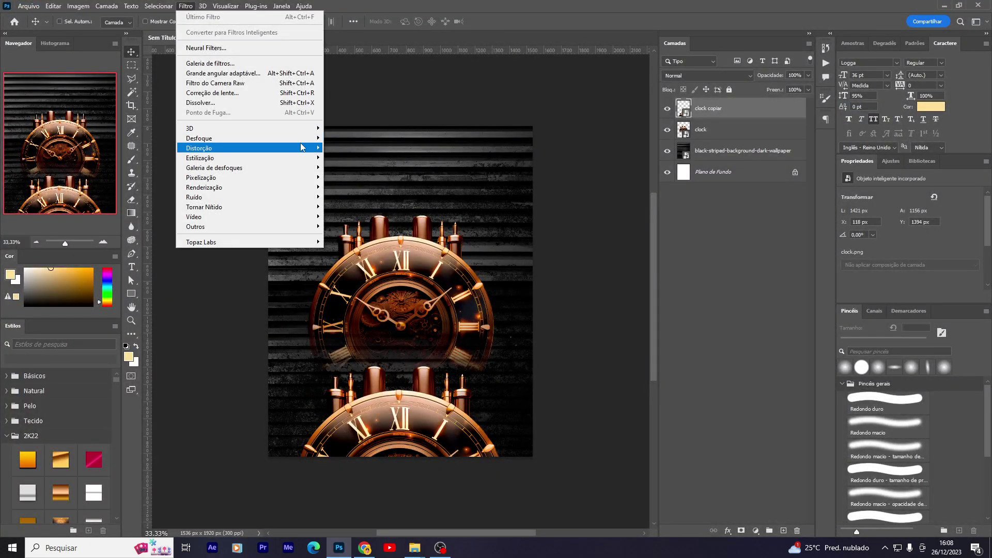
pyautogui.click(361, 196)
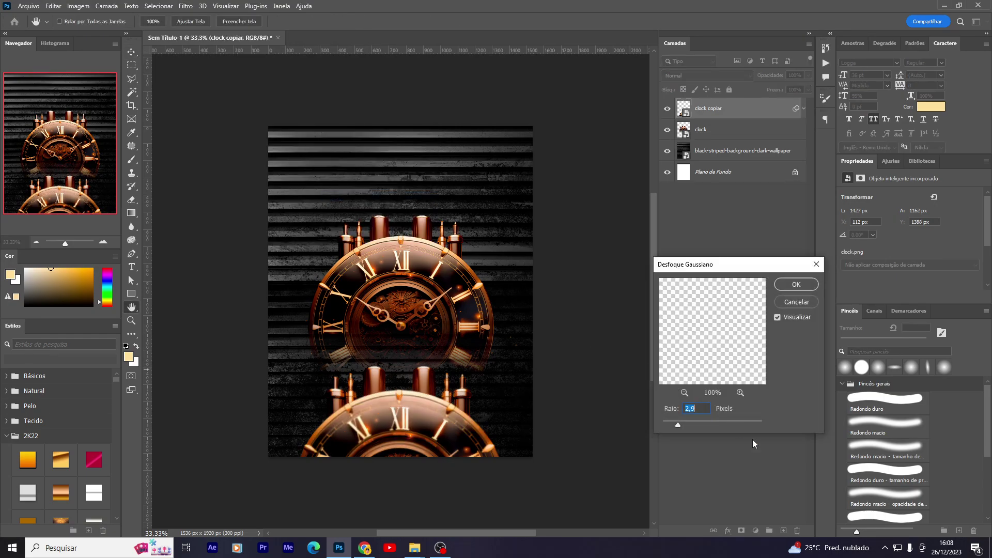
pyautogui.press('Return')
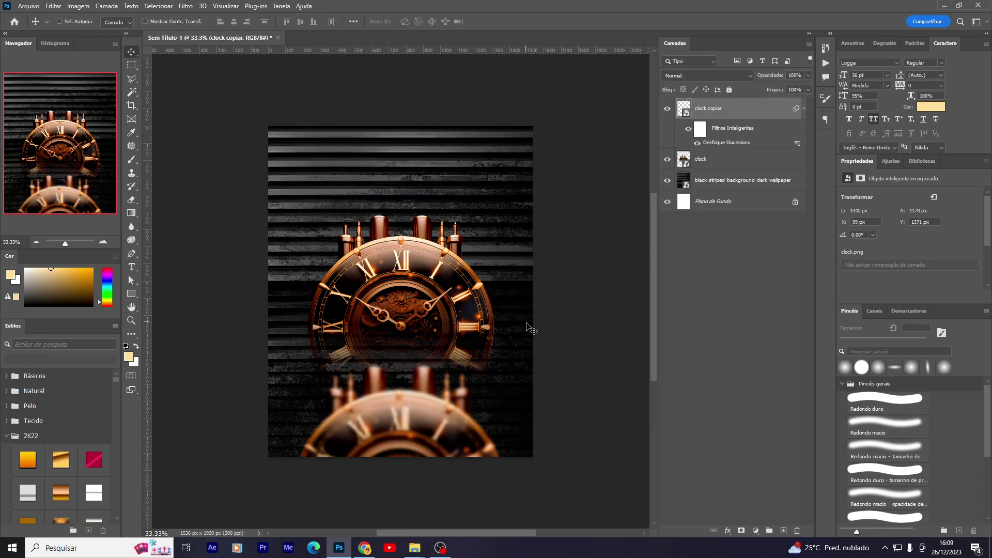
# Bring File Explorer back and go up to the EVENTO PRO folder
pyautogui.click(427, 553)
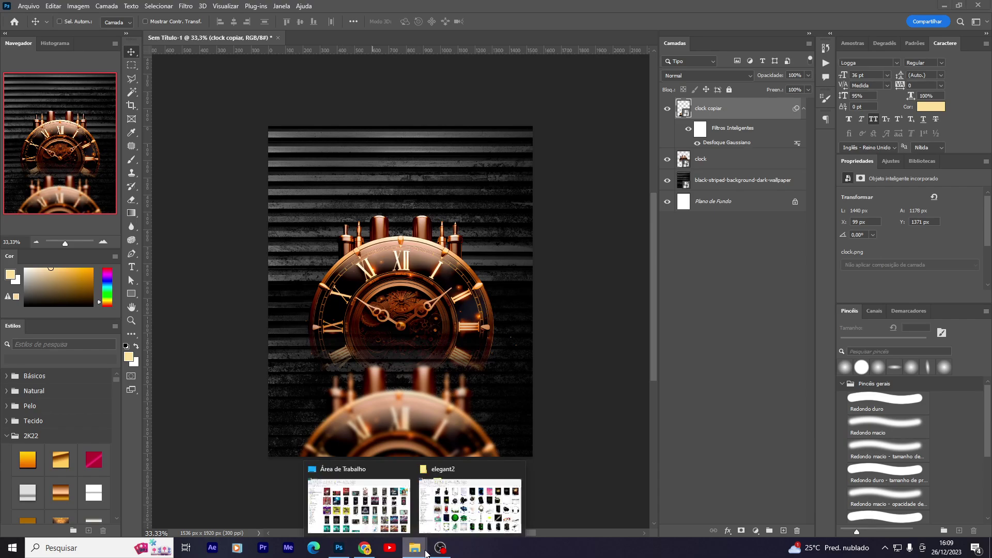
pyautogui.press('super')
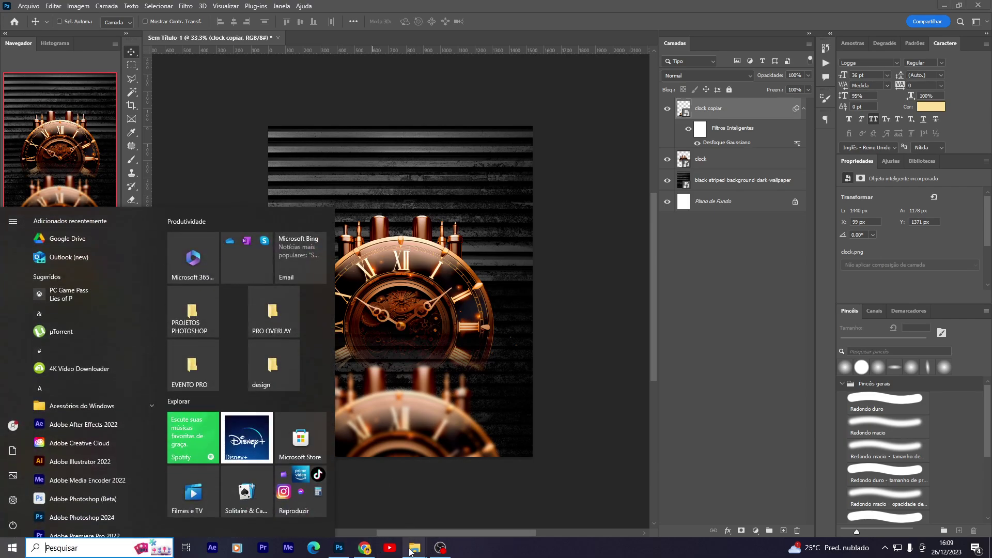
pyautogui.click(470, 503)
pyautogui.click(202, 81)
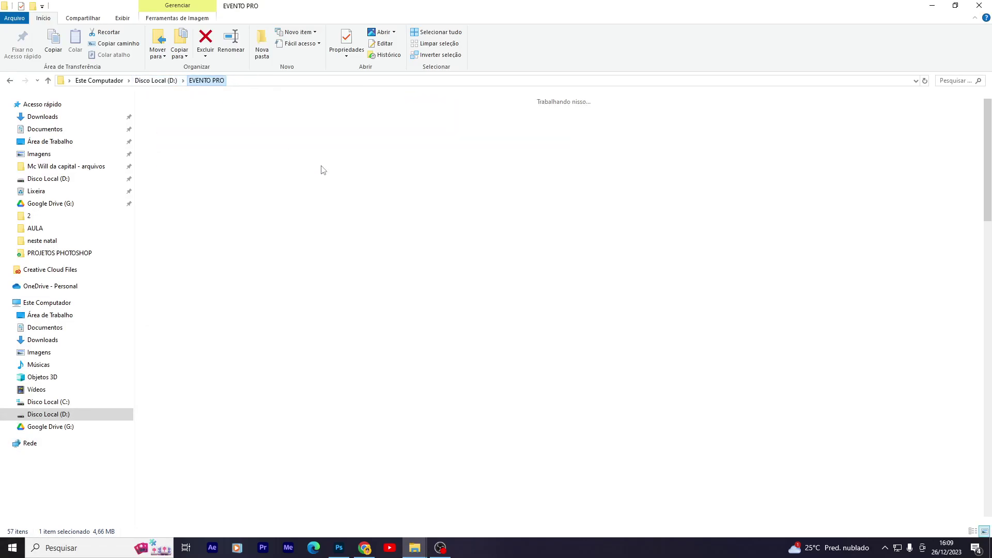
# Find the champagne-2 glass image and drag it over to the Photoshop flyer
pyautogui.scroll(3, 481, 347)
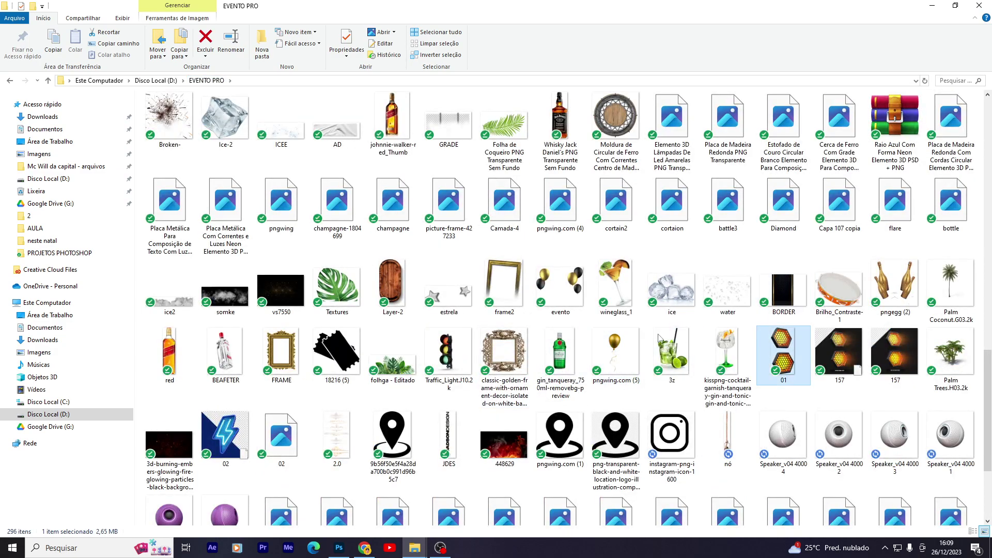
pyautogui.scroll(4, 496, 357)
pyautogui.scroll(3, 318, 341)
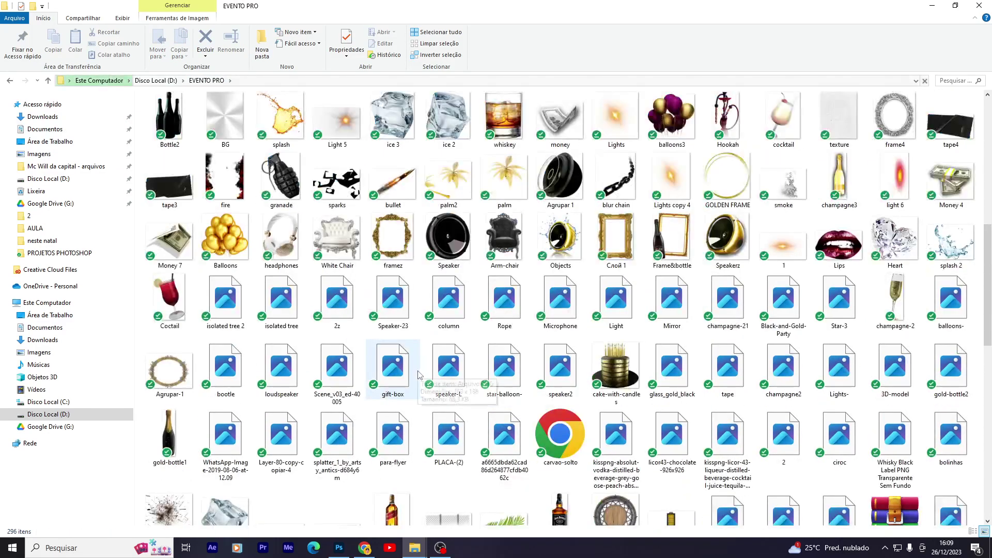
pyautogui.moveTo(922, 272); pyautogui.dragTo(368, 522)
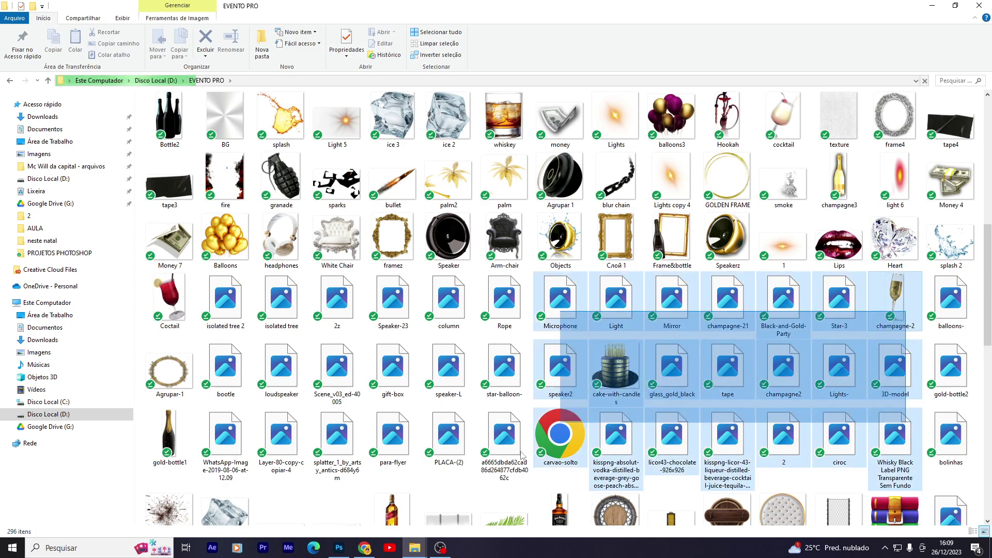
pyautogui.click(895, 217)
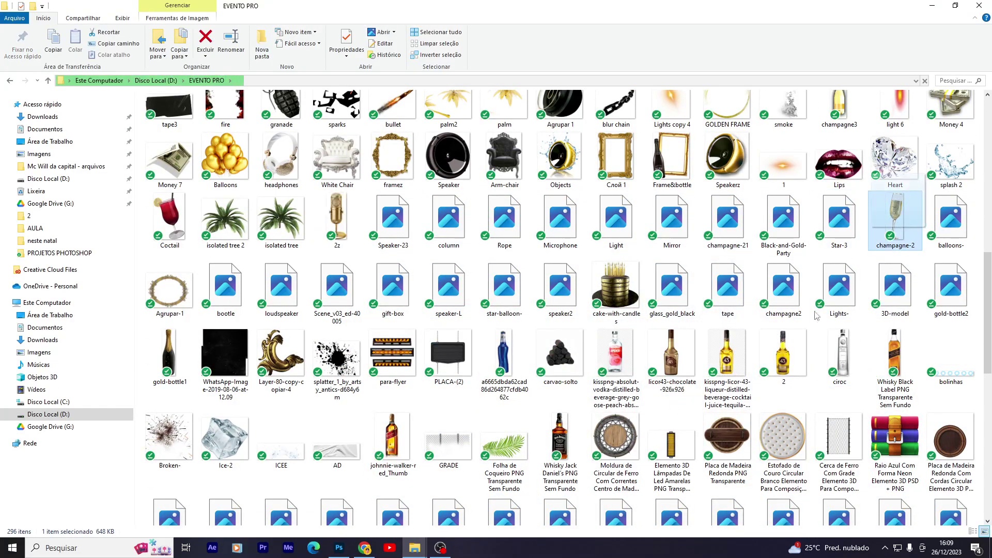
pyautogui.moveTo(896, 217)
pyautogui.mouseDown()
pyautogui.moveTo(335, 555)
pyautogui.moveTo(387, 347)
pyautogui.mouseUp()
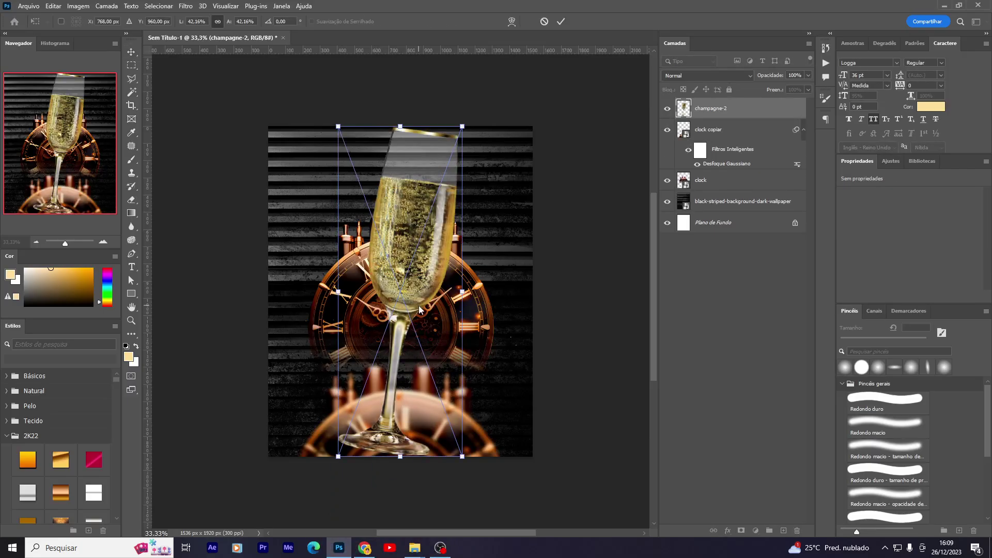
# Flip the champagne-2 glass horizontally, shrink it and move it to the lower left
pyautogui.rightClick(419, 306)
pyautogui.click(422, 263)
pyautogui.rightClick(429, 285)
pyautogui.click(467, 468)
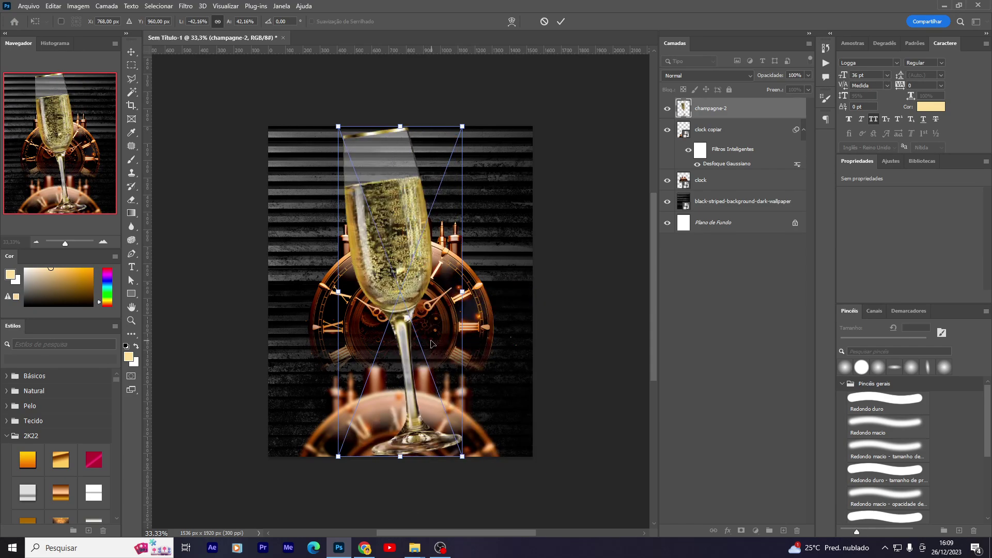
pyautogui.moveTo(394, 131)
pyautogui.mouseDown()
pyautogui.moveTo(401, 467)
pyautogui.moveTo(333, 400)
pyautogui.mouseUp()
pyautogui.moveTo(335, 357)
pyautogui.mouseDown()
pyautogui.moveTo(339, 394)
pyautogui.moveTo(329, 395)
pyautogui.mouseUp()
pyautogui.press('Return')
# Move the glass layer beneath the clock copy and push the glass to the left edge
pyautogui.moveTo(713, 108); pyautogui.dragTo(723, 171)
pyautogui.moveTo(407, 288)
pyautogui.mouseDown()
pyautogui.moveTo(391, 286)
pyautogui.moveTo(387, 307)
pyautogui.mouseUp()
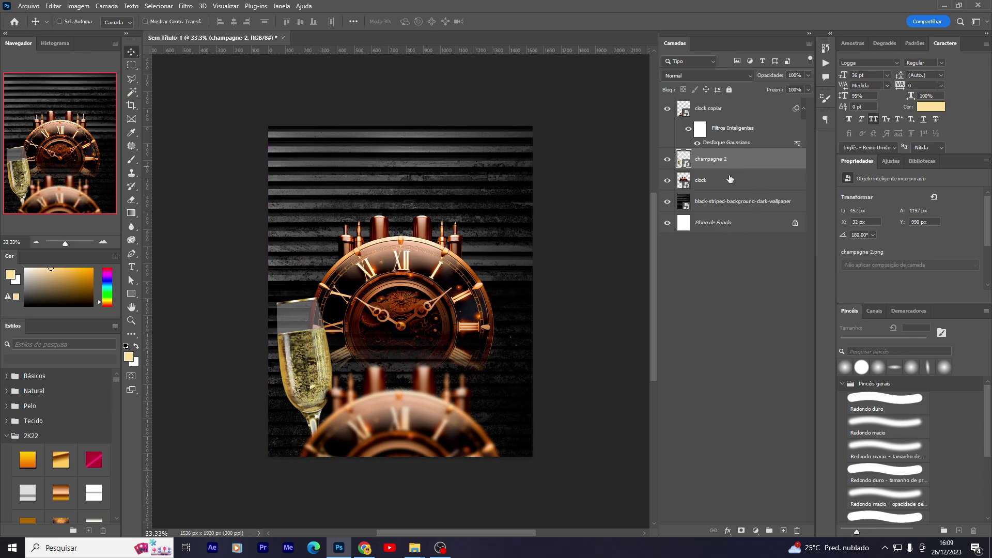
pyautogui.click(729, 178)
pyautogui.click(186, 6)
pyautogui.click(724, 204)
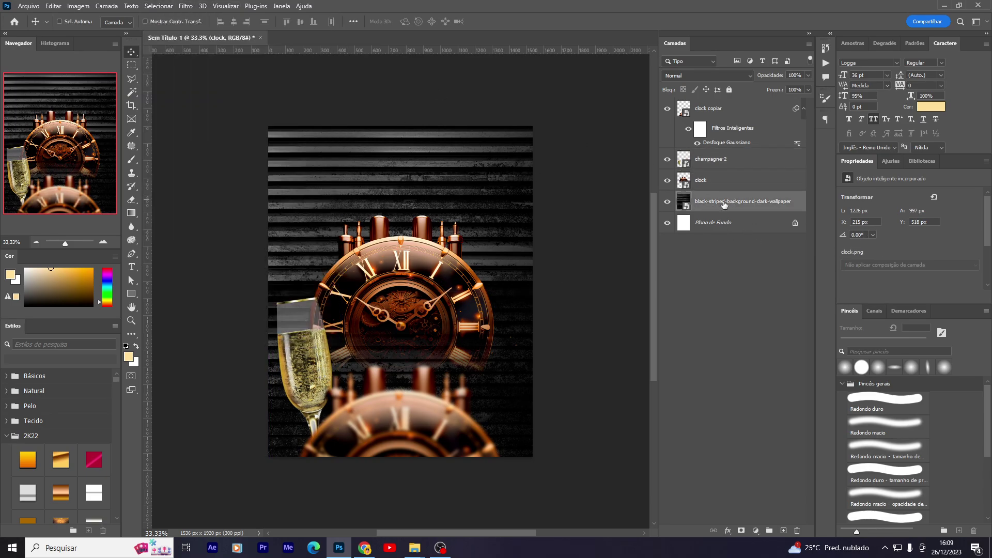
# Apply a Gaussian blur smart filter to the striped background layer
pyautogui.click(186, 6)
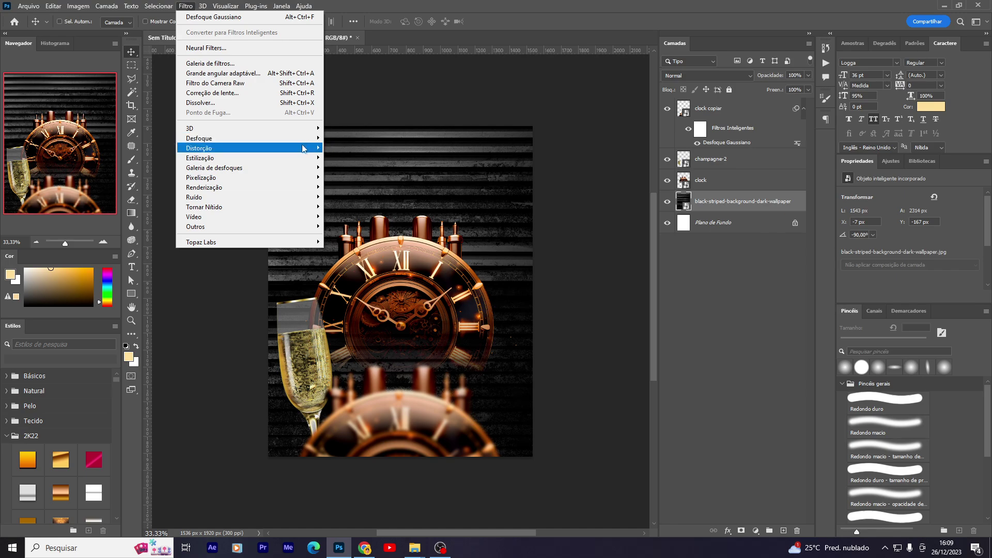
pyautogui.moveTo(199, 138)
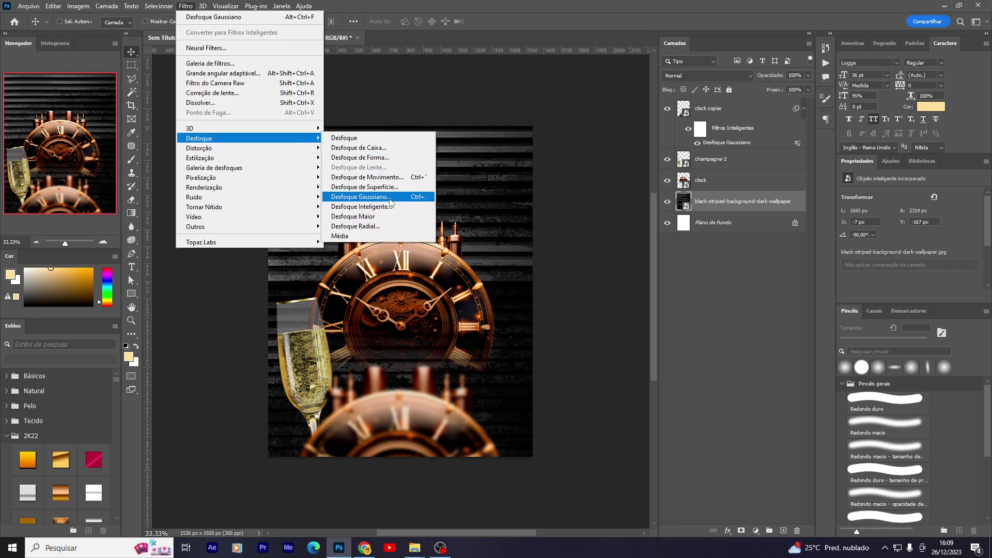
pyautogui.click(362, 196)
pyautogui.press('Return')
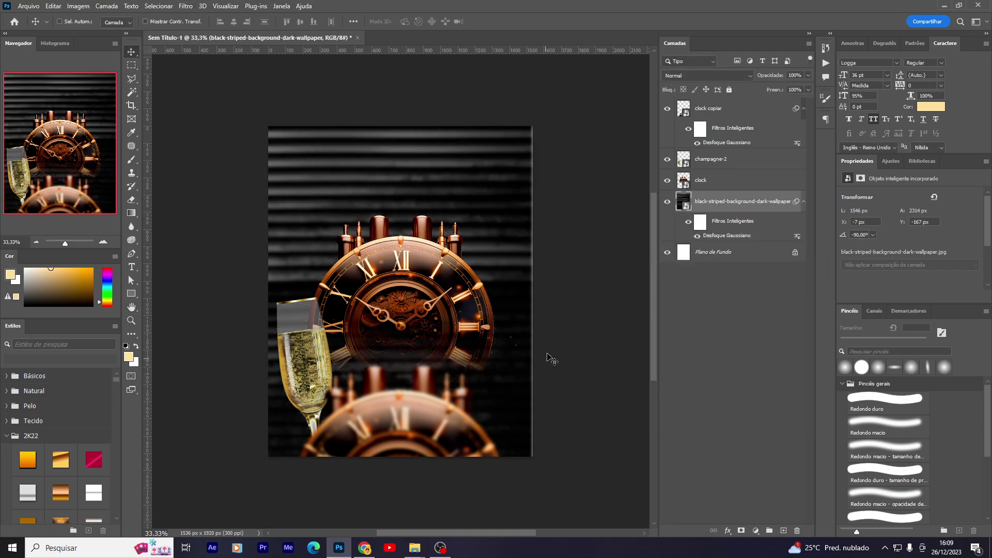
pyautogui.press('v')
pyautogui.click(538, 304)
pyautogui.press('Return')
pyautogui.press('Return')
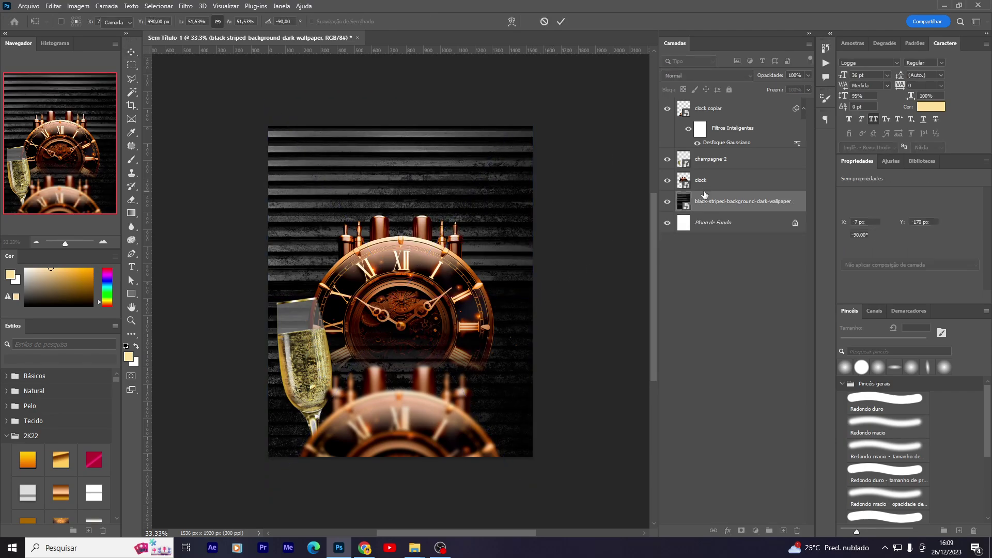
# Give the clock layer a light Gaussian blur with radius 2,5
pyautogui.click(711, 182)
pyautogui.click(724, 161)
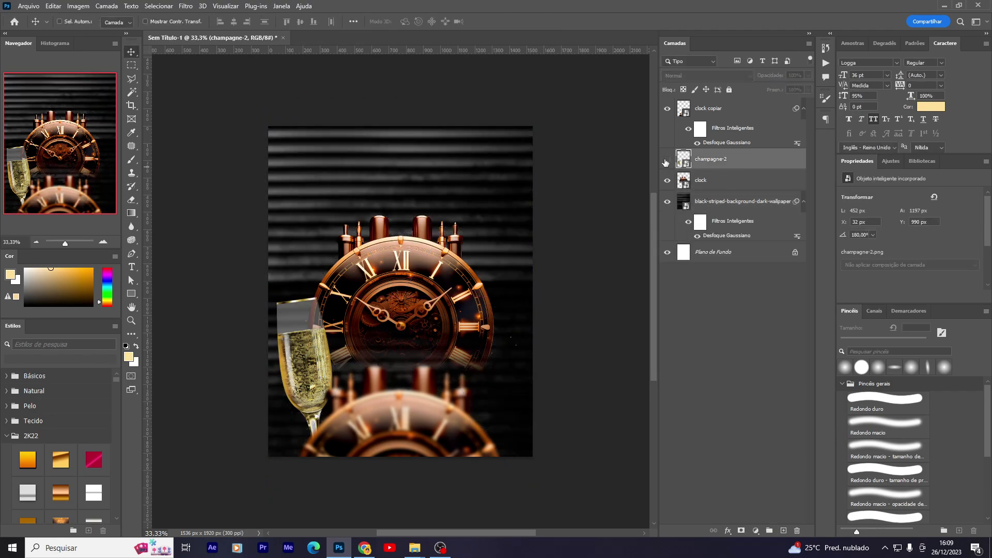
pyautogui.click(667, 180)
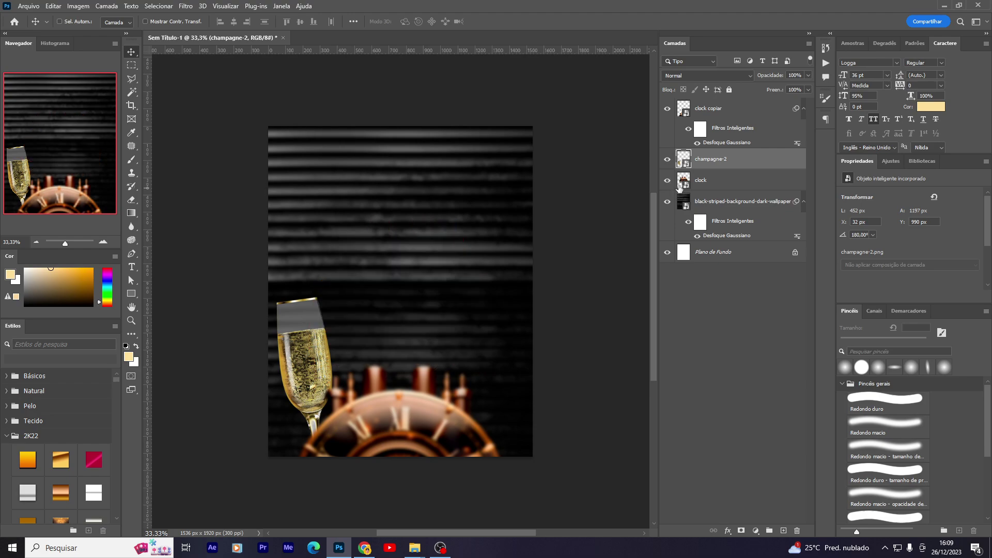
pyautogui.click(713, 180)
pyautogui.click(186, 5)
pyautogui.moveTo(232, 138)
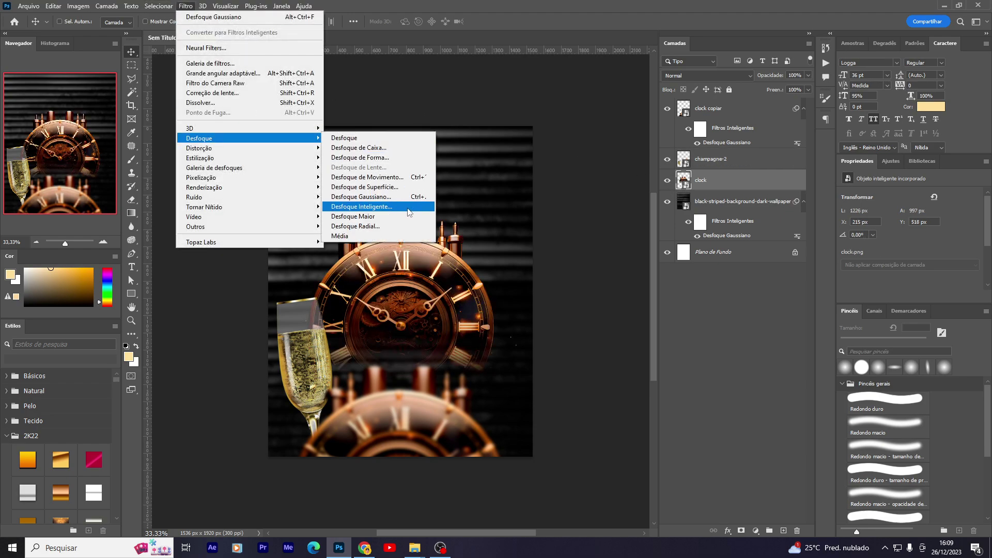
pyautogui.click(362, 197)
pyautogui.moveTo(680, 427); pyautogui.dragTo(675, 423)
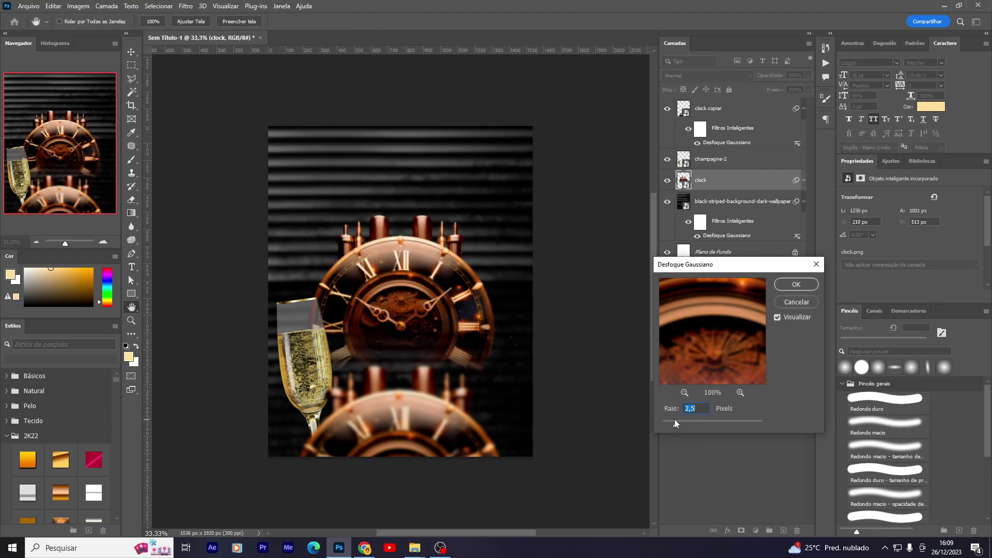
pyautogui.press('Return')
# Move the champagne glass to the right of the clock, discarding an accidental duplicate
pyautogui.click(692, 117)
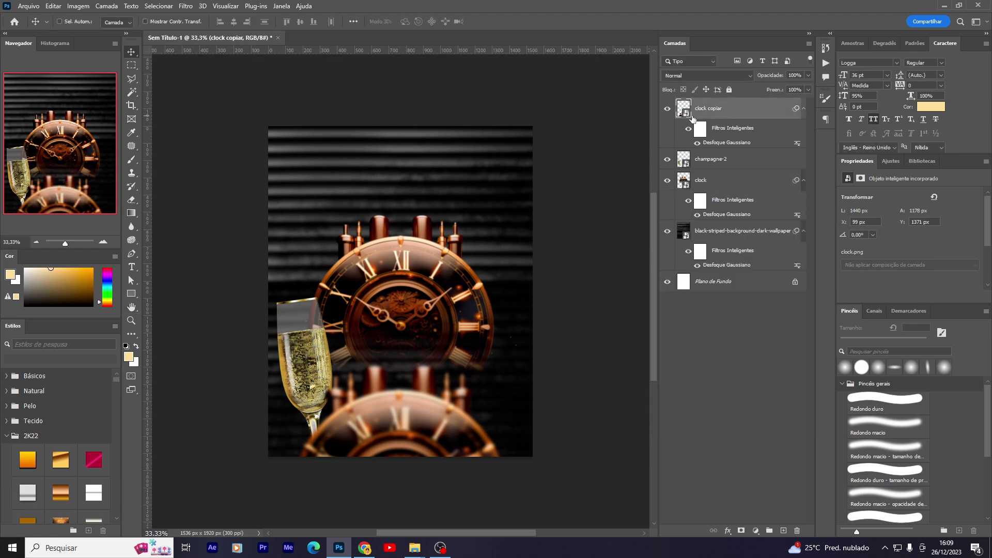
pyautogui.click(667, 159)
pyautogui.click(713, 159)
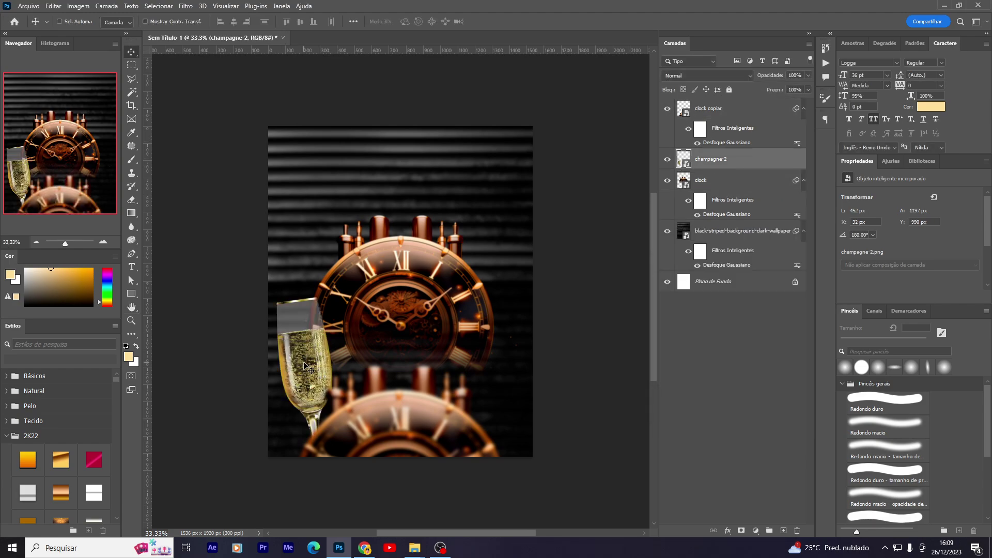
pyautogui.moveTo(308, 373); pyautogui.dragTo(454, 341)
pyautogui.hotkey('ctrl', 'j')
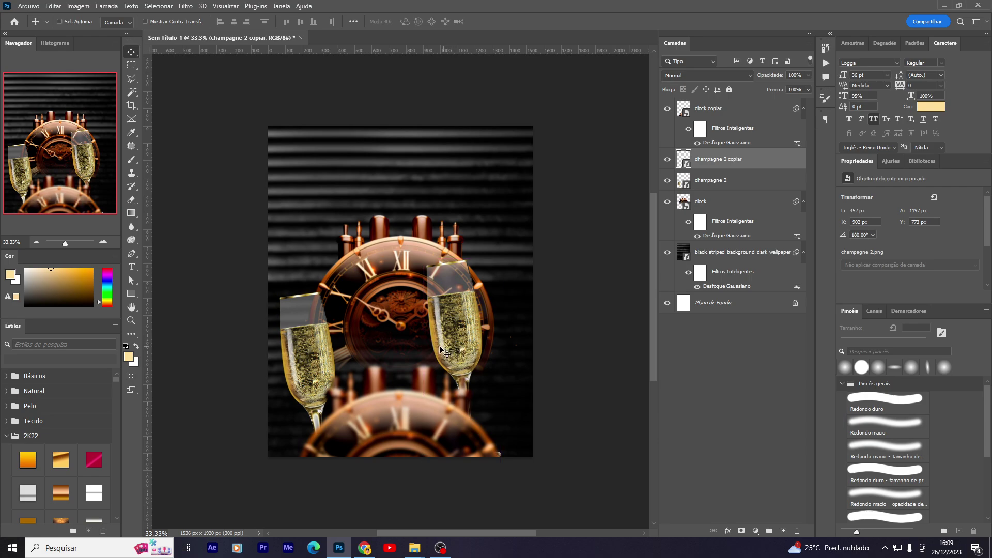
pyautogui.press('Delete')
pyautogui.hotkey('ctrl', 't')
# Resize the left champagne glass and set it at the lower left
pyautogui.moveTo(277, 289)
pyautogui.mouseDown()
pyautogui.moveTo(291, 381)
pyautogui.moveTo(302, 351)
pyautogui.mouseUp()
pyautogui.moveTo(333, 442); pyautogui.dragTo(341, 455)
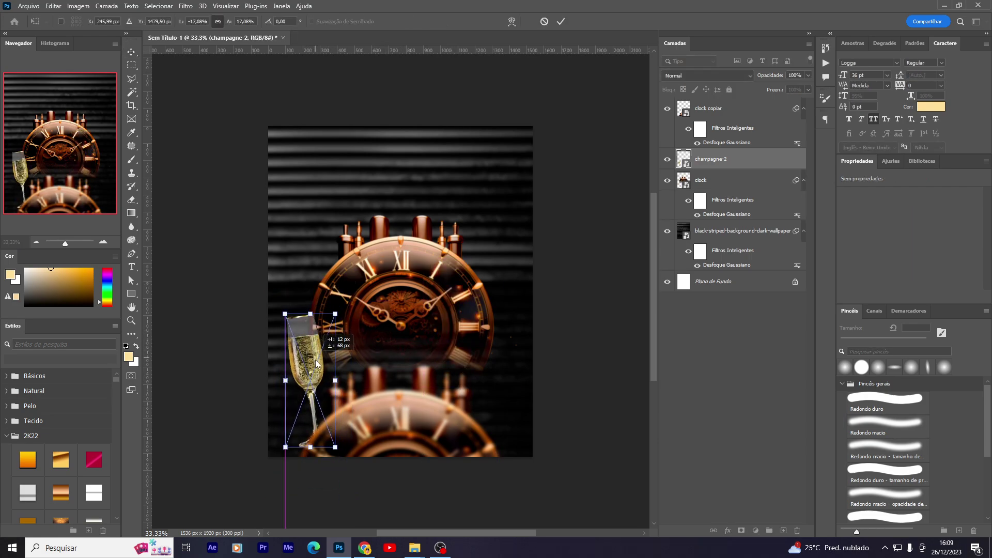
pyautogui.moveTo(317, 393); pyautogui.dragTo(315, 376)
pyautogui.press('Return')
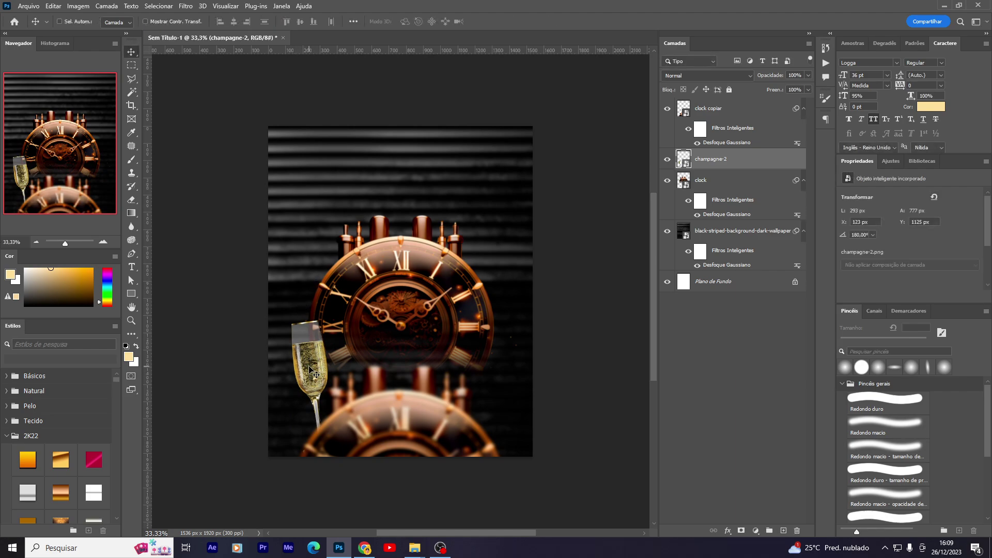
# Duplicate the glass to the clock's right side, flip it horizontally and move it to the right edge
pyautogui.moveTo(322, 370); pyautogui.dragTo(425, 361)
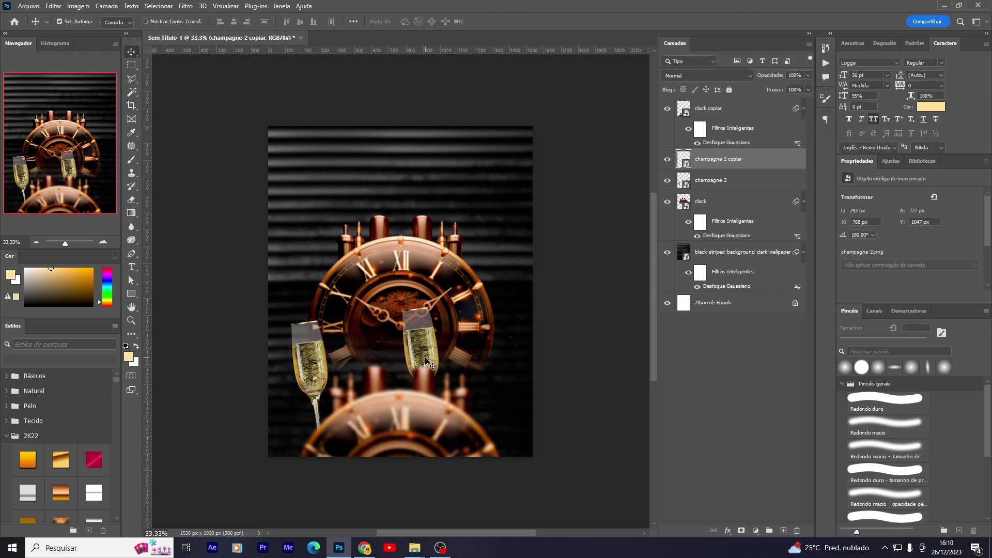
pyautogui.hotkey('ctrl', 't')
pyautogui.rightClick(426, 361)
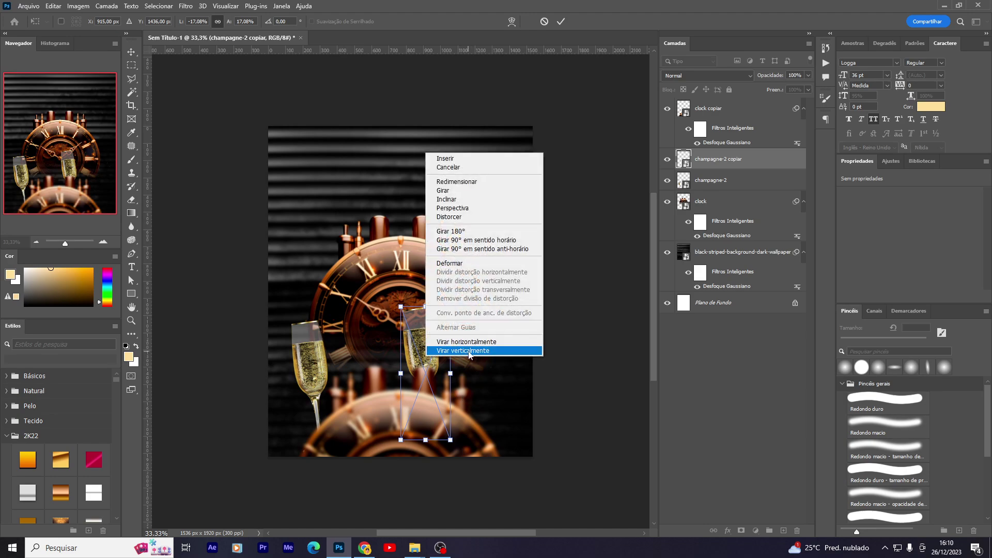
pyautogui.click(455, 342)
pyautogui.press('Return')
pyautogui.moveTo(450, 375); pyautogui.dragTo(510, 385)
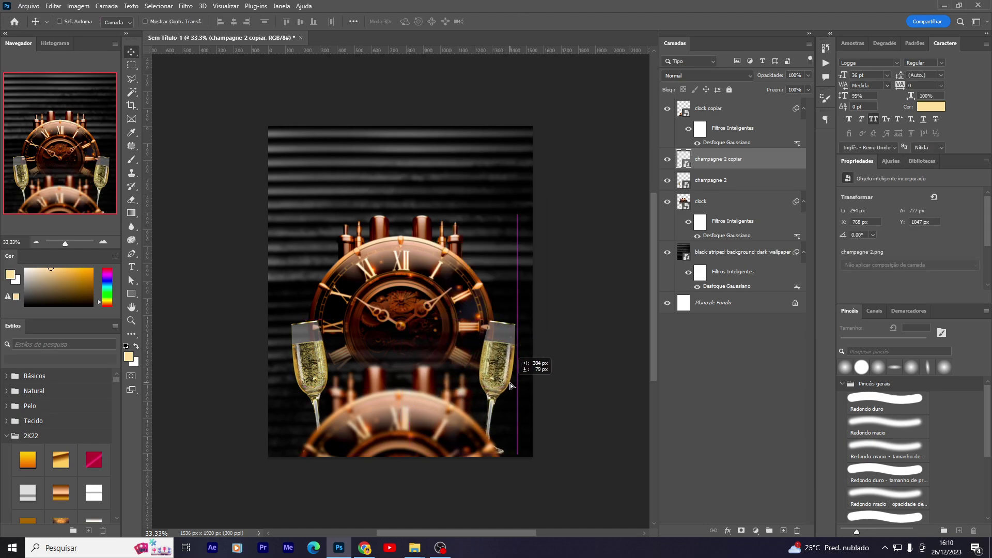
# Place the ryan_03 photo from ARTISTASFT over the clock, scaled down to fit
pyautogui.moveTo(414, 548)
pyautogui.click(470, 503)
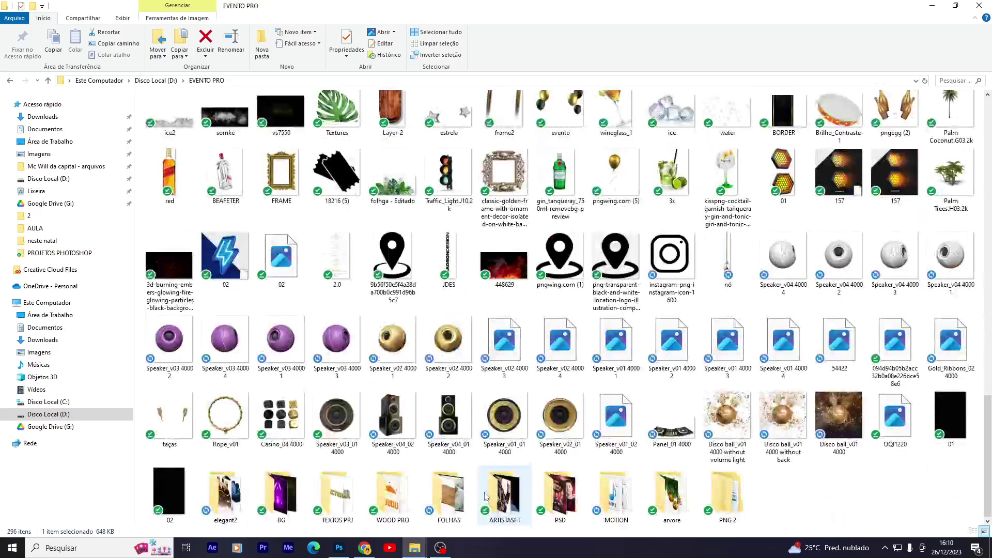
pyautogui.doubleClick(504, 493)
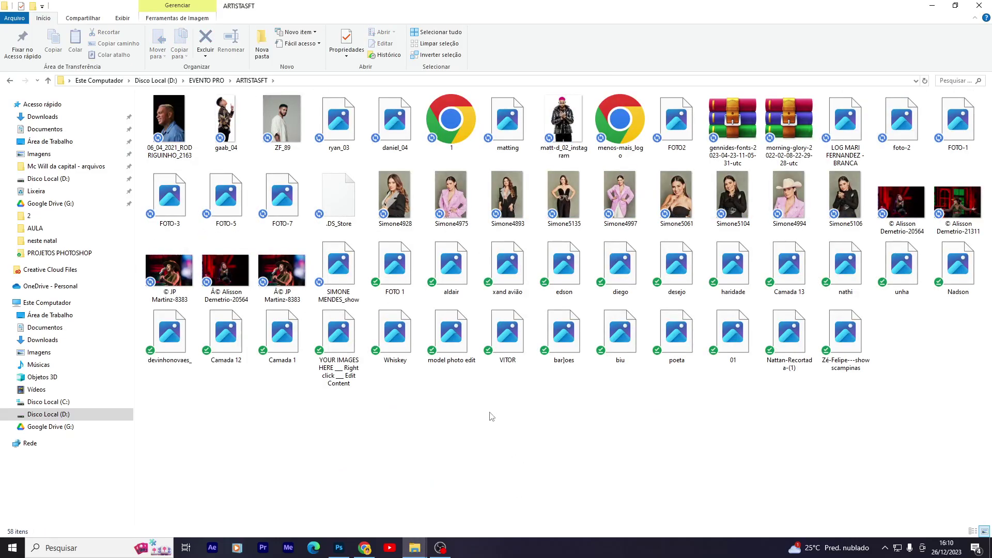
pyautogui.moveTo(339, 120)
pyautogui.mouseDown()
pyautogui.moveTo(339, 547)
pyautogui.moveTo(429, 329)
pyautogui.mouseUp()
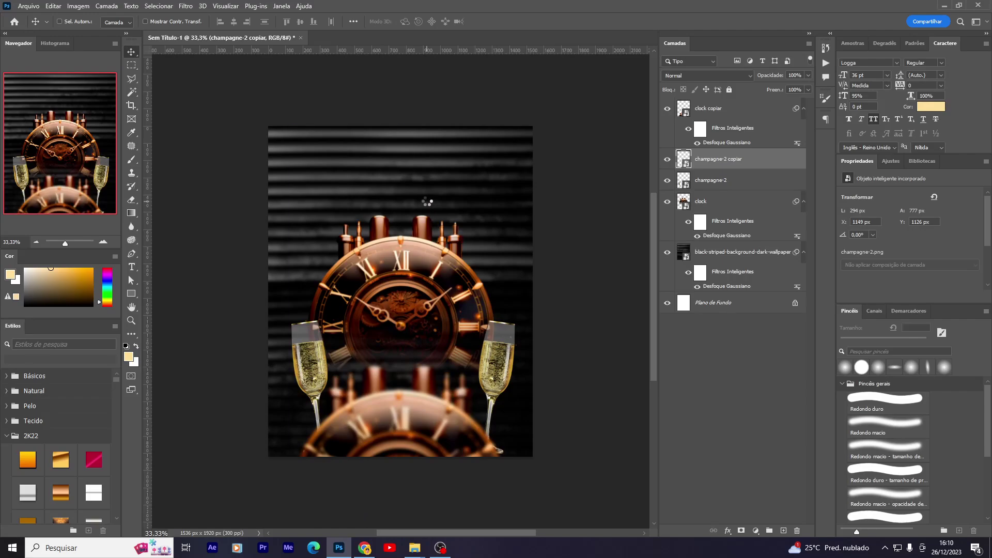
pyautogui.moveTo(407, 130); pyautogui.dragTo(397, 249)
pyautogui.moveTo(403, 309); pyautogui.dragTo(398, 309)
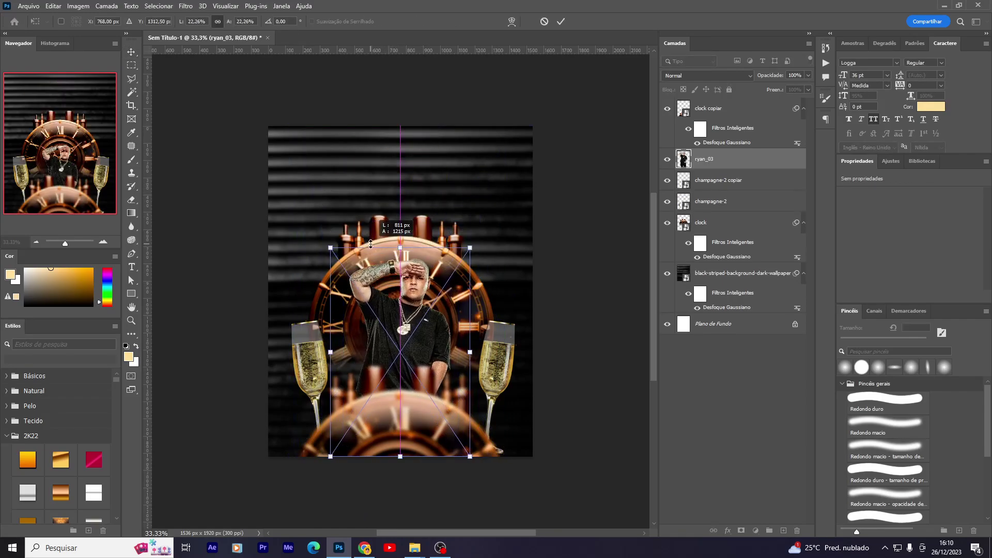
pyautogui.press('Return')
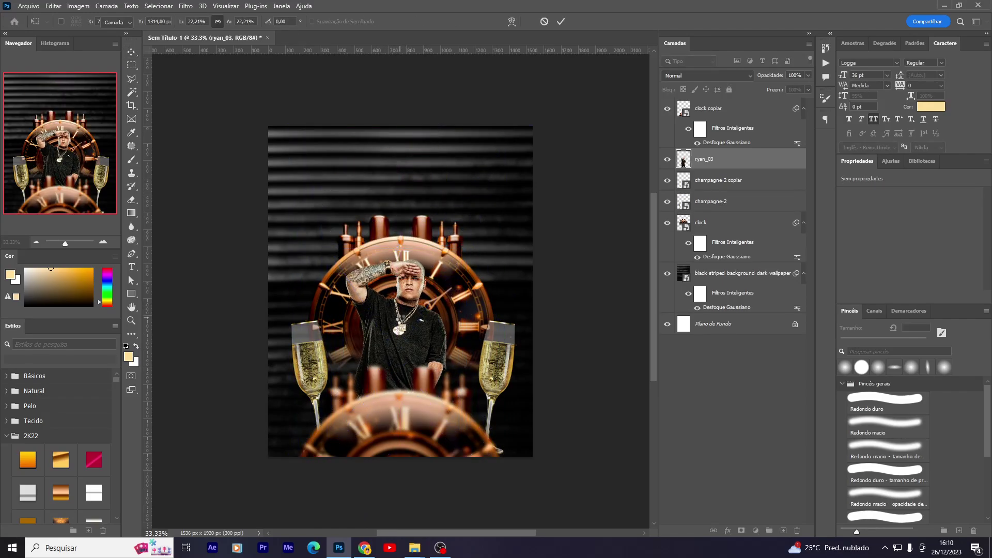
pyautogui.moveTo(415, 548)
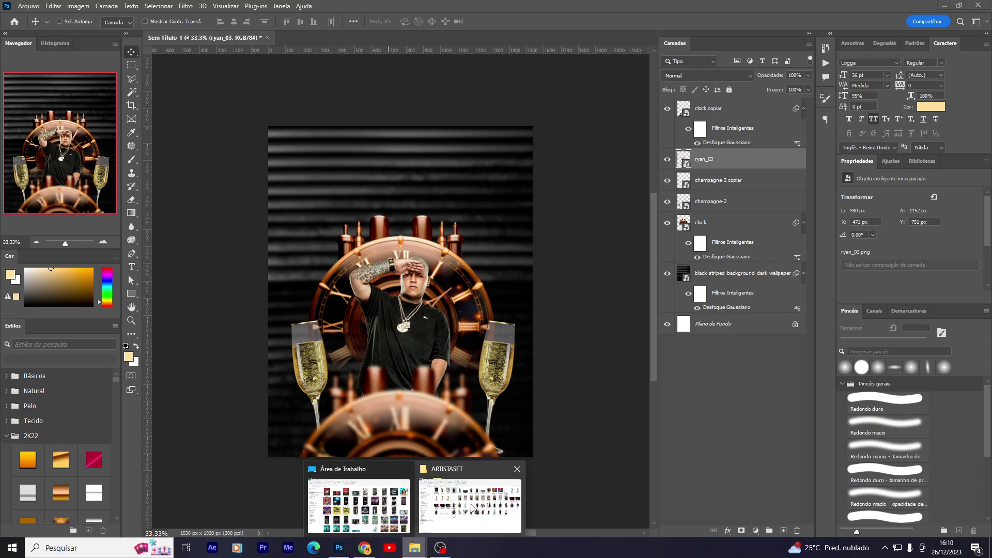
pyautogui.click(467, 509)
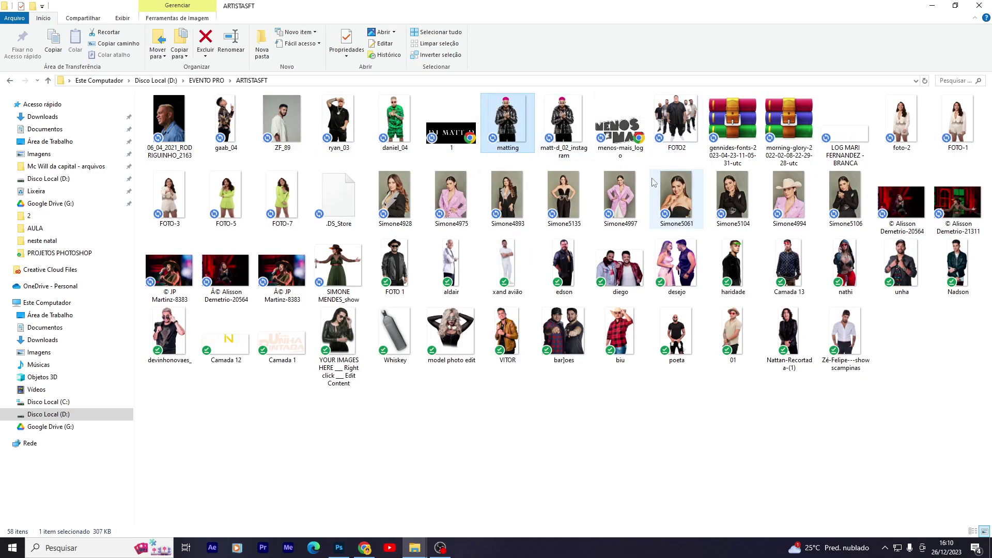
# Drag the ZF_89 photo from the ARTISTASFT folder into Photoshop and place it
pyautogui.click(272, 132)
pyautogui.moveTo(272, 131)
pyautogui.mouseDown()
pyautogui.moveTo(342, 544)
pyautogui.moveTo(400, 289)
pyautogui.mouseUp()
pyautogui.press('Return')
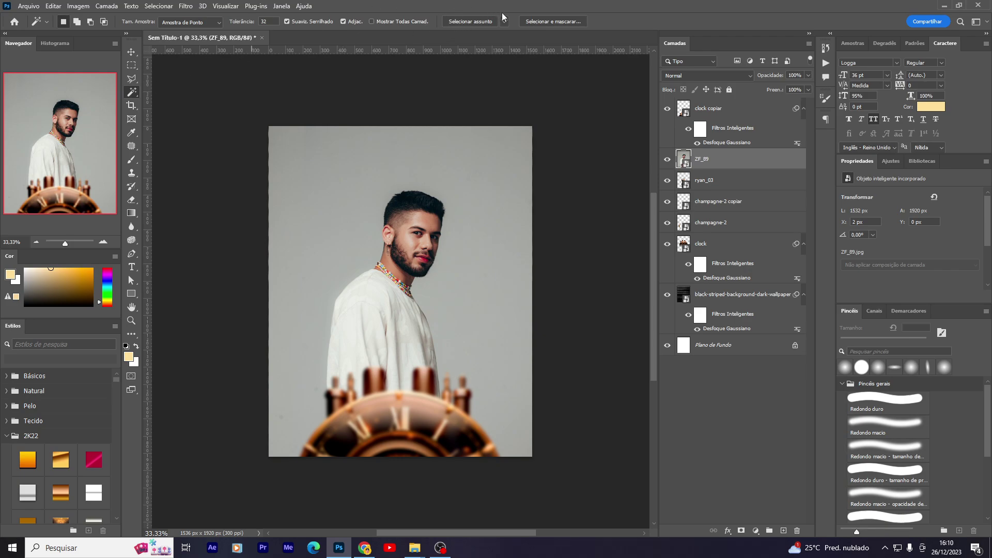
# Cut the ZF_89 artist out of the grey backdrop with Select Subject and a layer mask
pyautogui.click(504, 21)
pyautogui.click(493, 34)
pyautogui.click(740, 531)
# Convert the ZF_89 layer to a smart object and open the Camera Raw Filter
pyautogui.rightClick(732, 158)
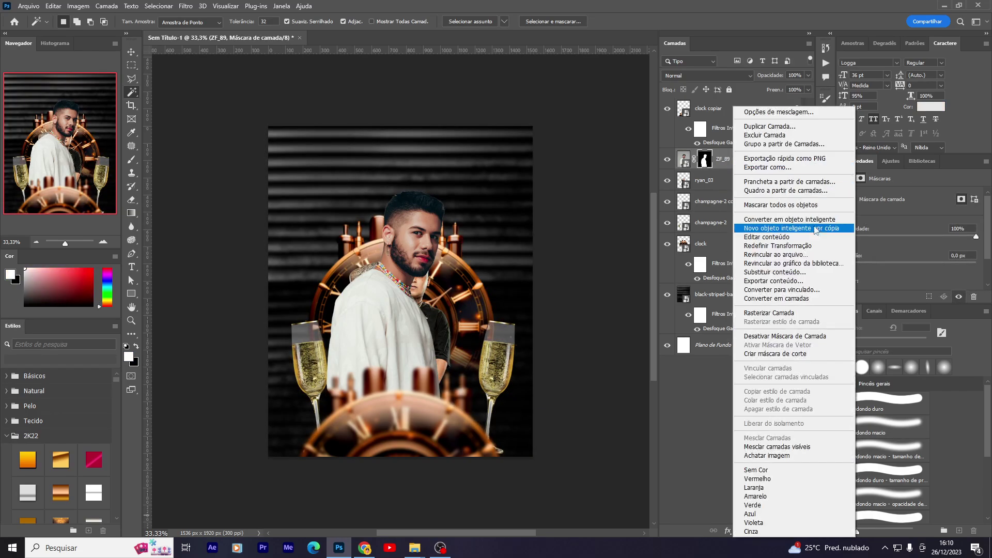
pyautogui.click(760, 219)
pyautogui.click(186, 6)
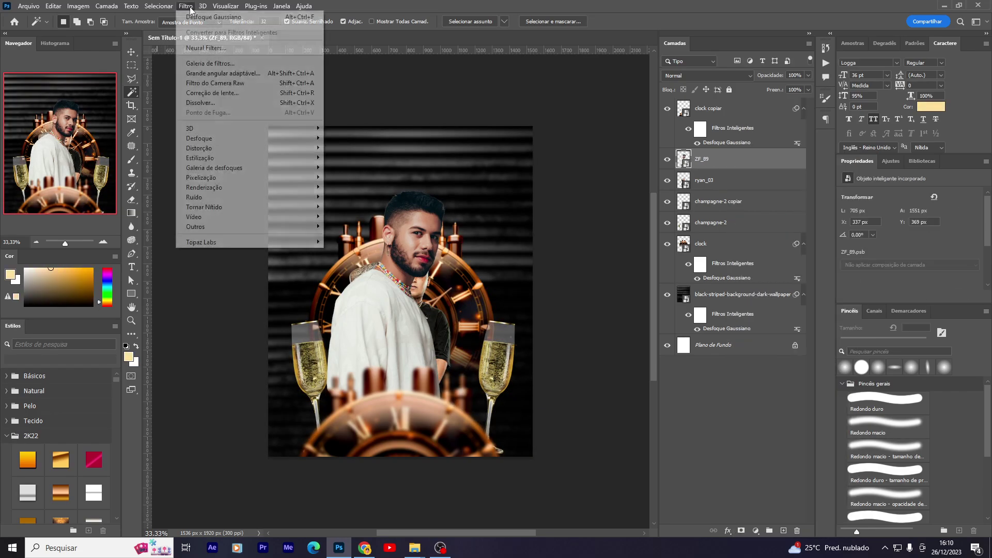
pyautogui.click(237, 88)
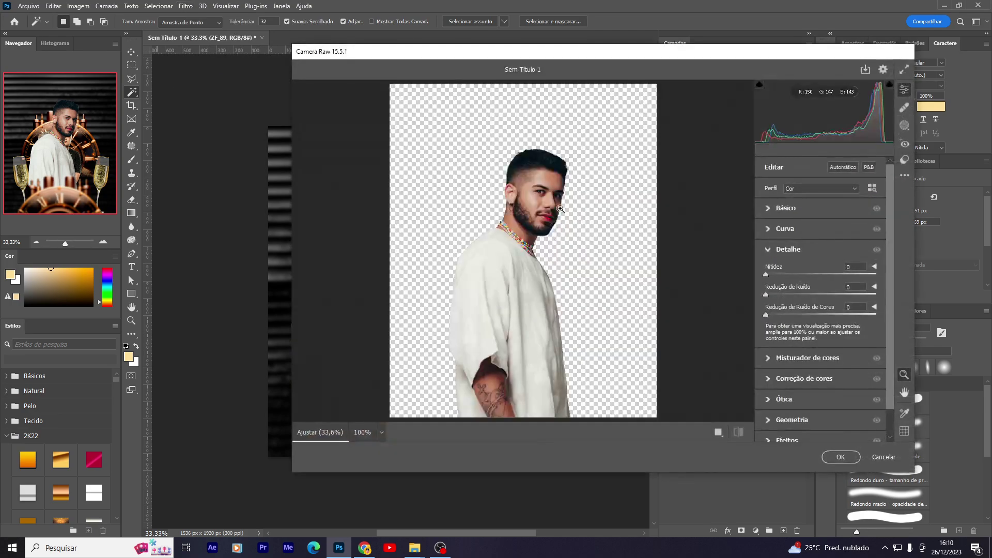
# Apply Camera Raw: Clarity +79, Shadows +71, Temperature +9, Exposure +0.45, Texture +29, Sharpening 51, Noise Reduction 22
pyautogui.click(579, 175)
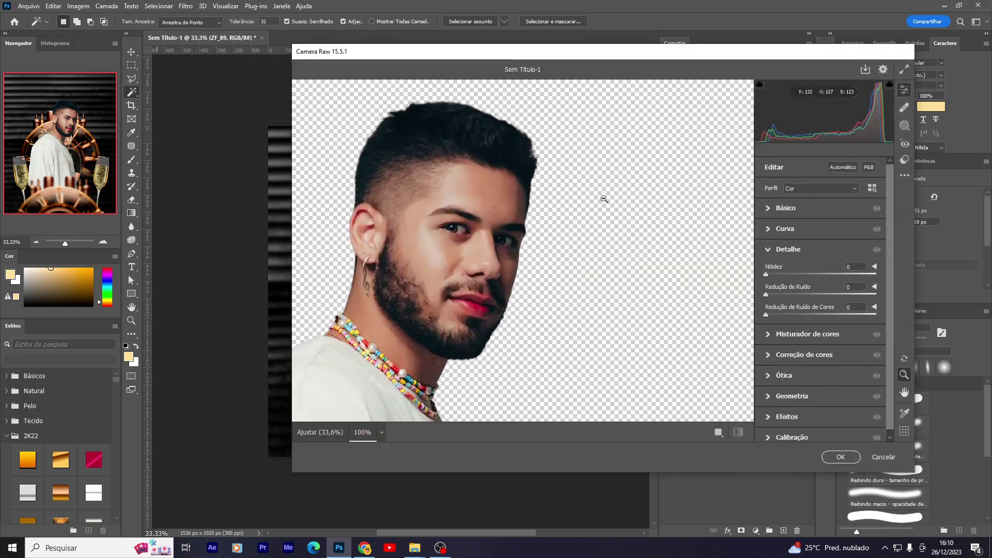
pyautogui.click(769, 208)
pyautogui.moveTo(821, 372); pyautogui.dragTo(869, 378)
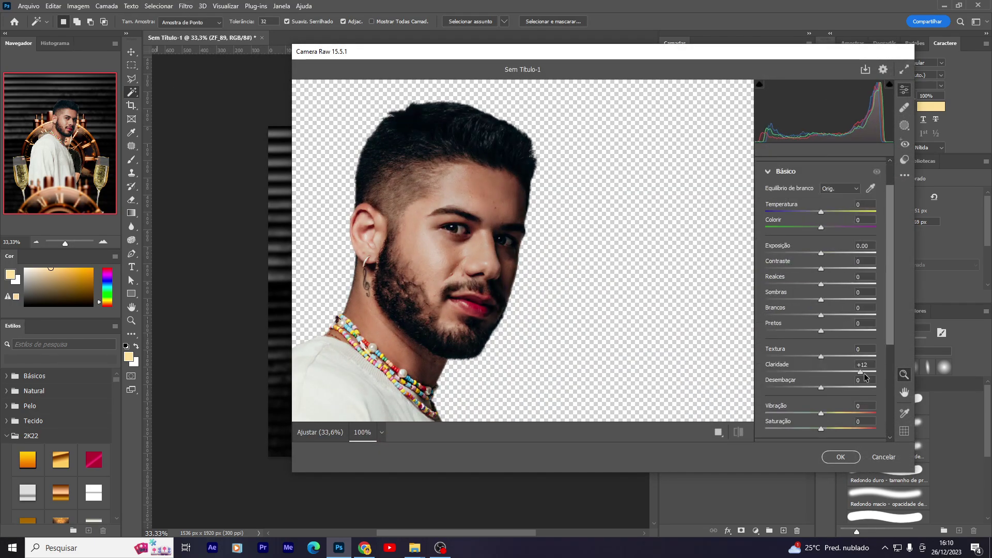
pyautogui.moveTo(807, 293)
pyautogui.mouseDown()
pyautogui.moveTo(840, 293)
pyautogui.moveTo(796, 284)
pyautogui.mouseUp()
pyautogui.moveTo(821, 212); pyautogui.dragTo(826, 210)
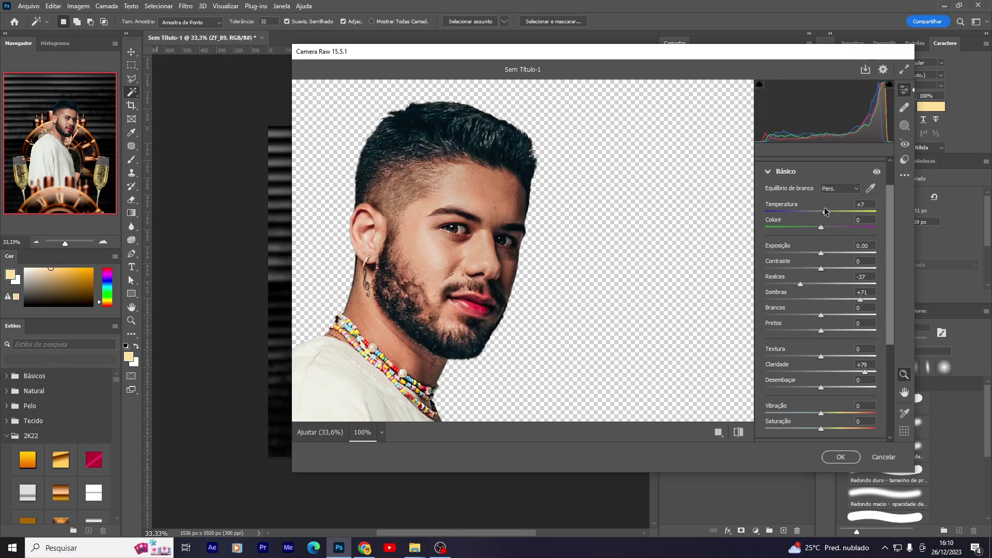
pyautogui.moveTo(821, 253); pyautogui.dragTo(829, 253)
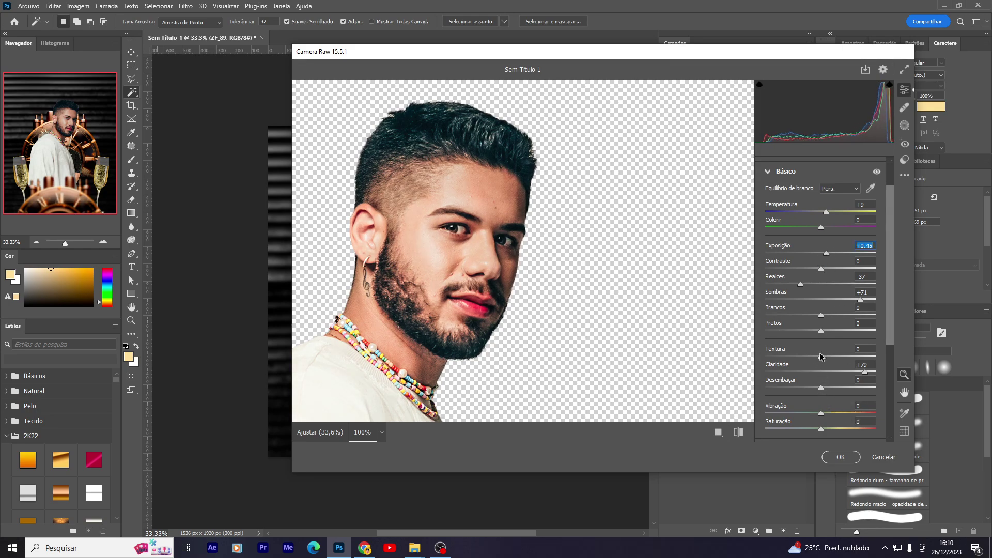
pyautogui.moveTo(821, 356); pyautogui.dragTo(837, 356)
pyautogui.scroll(-3, 800, 397)
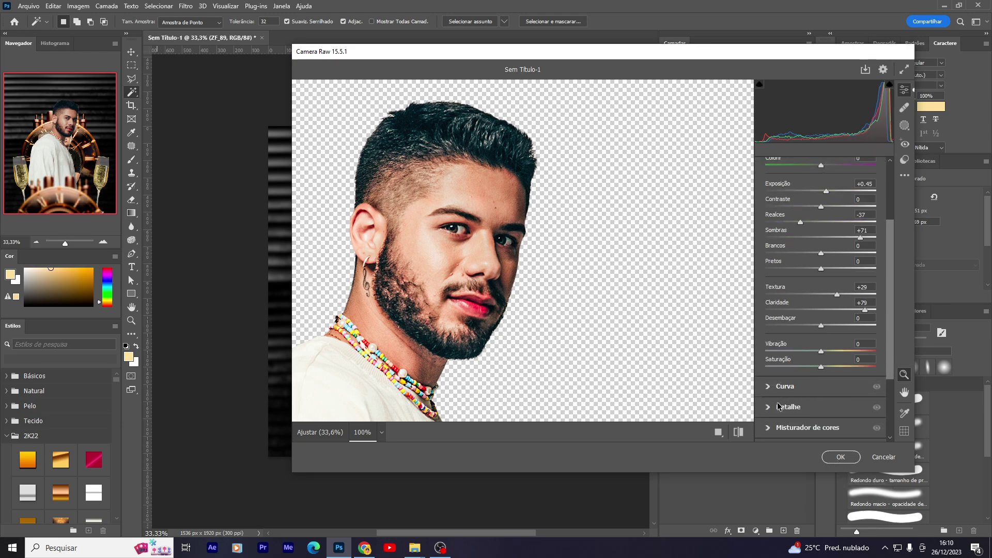
pyautogui.click(779, 407)
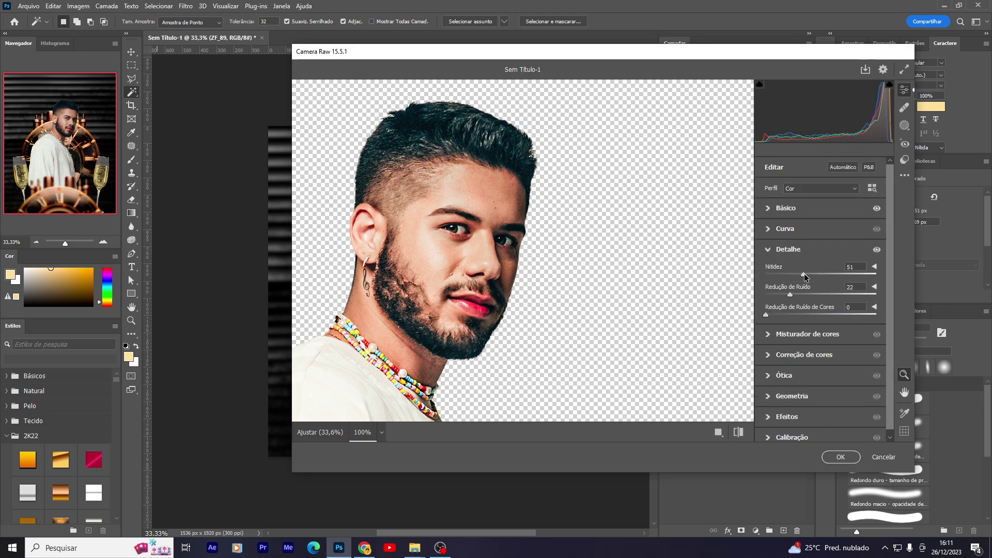
pyautogui.click(836, 438)
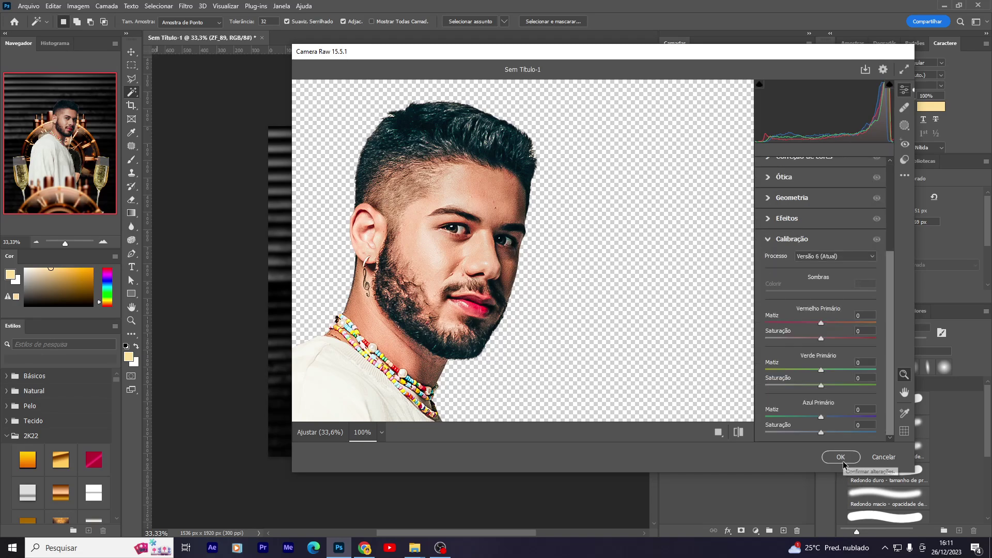
pyautogui.click(841, 457)
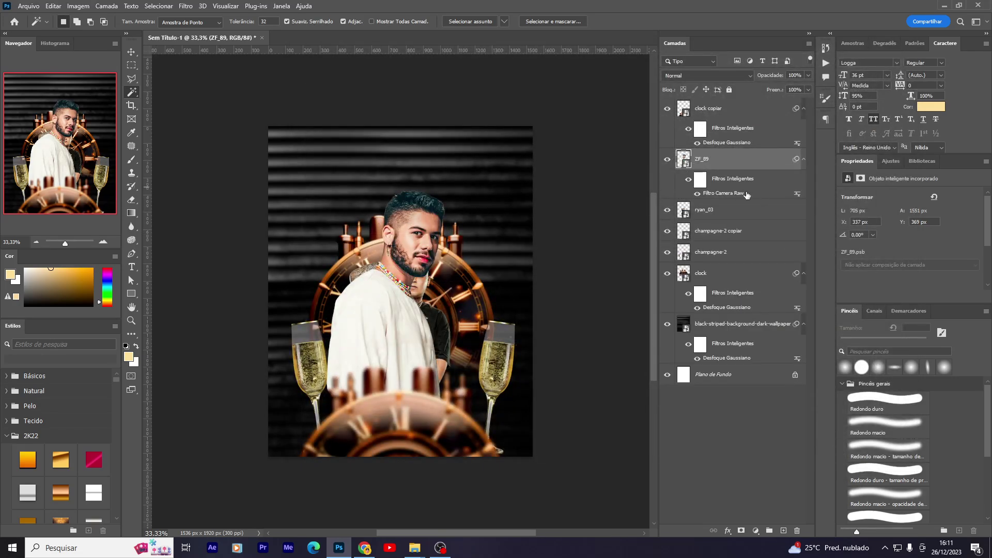
# Reset ZF_89, scale it to 62.66%, flip it horizontally and place it at the lower left
pyautogui.rightClick(766, 168)
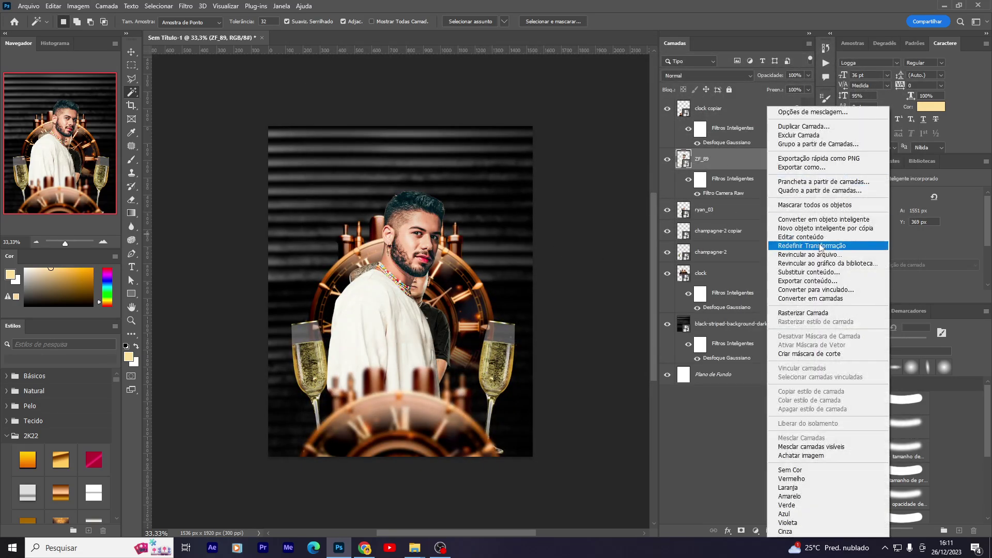
pyautogui.click(806, 217)
pyautogui.hotkey('ctrl', 't')
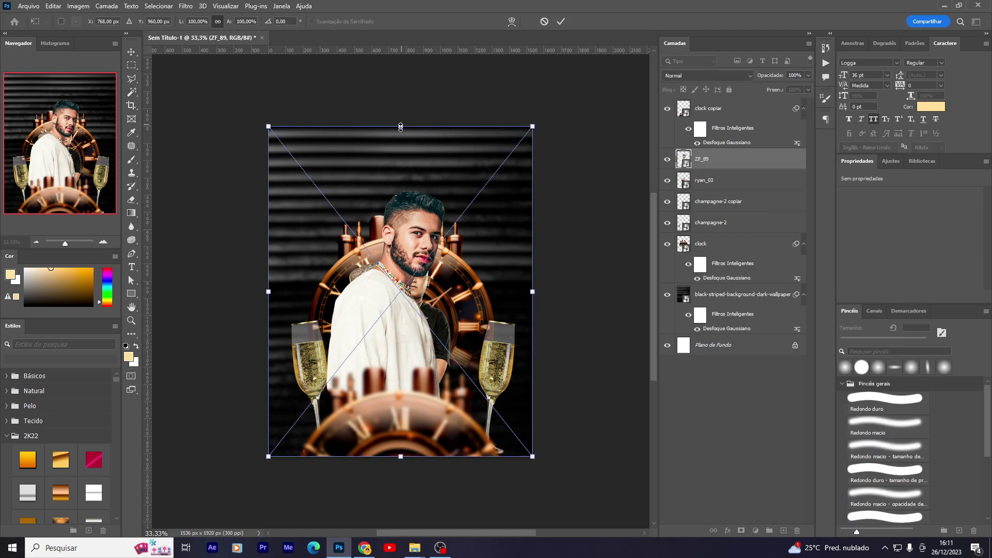
pyautogui.moveTo(532, 126); pyautogui.dragTo(434, 250)
pyautogui.moveTo(369, 321); pyautogui.dragTo(367, 299)
pyautogui.rightClick(367, 299)
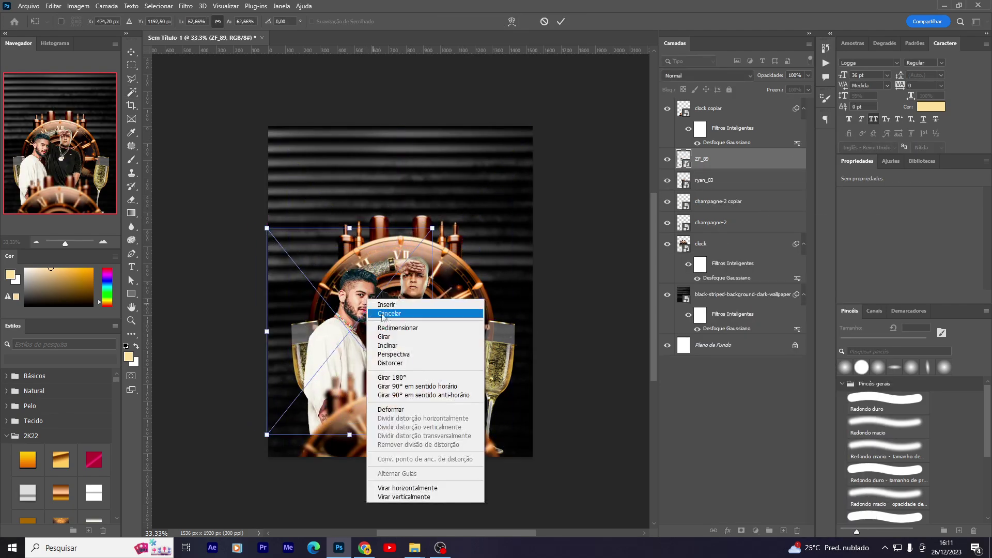
pyautogui.click(415, 485)
pyautogui.press('Return')
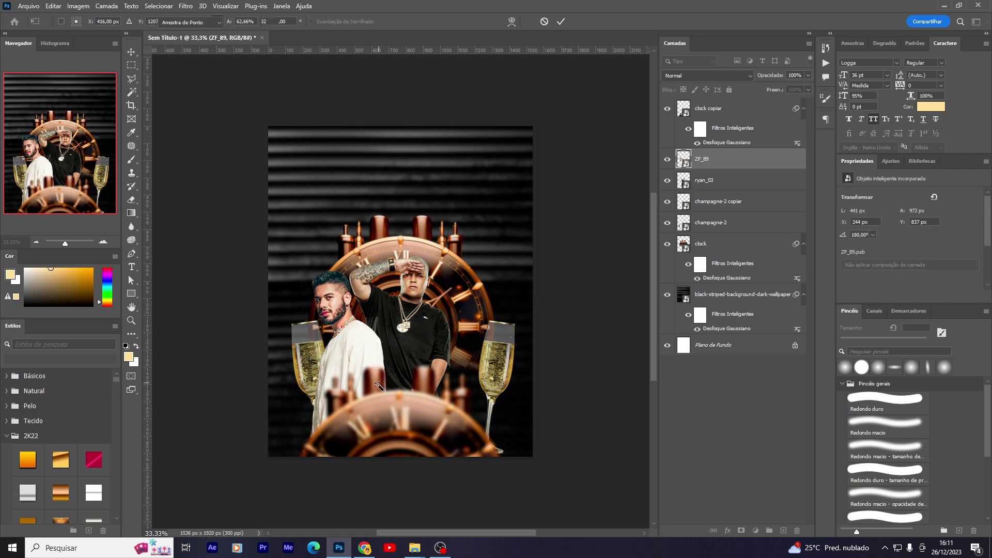
# Nudge ZF_89 into place, move ryan_03 up and left, and bring in the daniel_04 photo
pyautogui.press('w')
pyautogui.click(370, 405)
pyautogui.press('v')
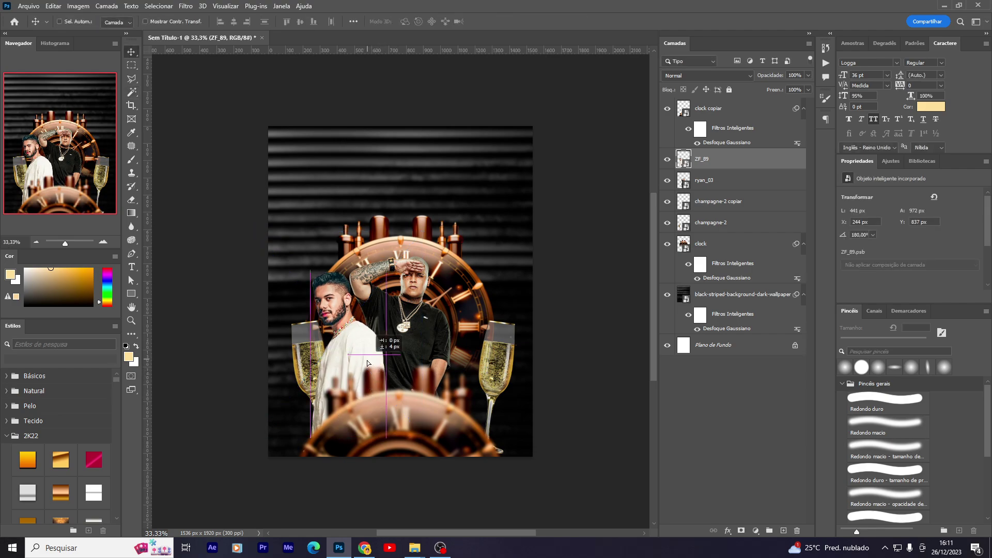
pyautogui.moveTo(381, 378); pyautogui.dragTo(383, 380)
pyautogui.click(740, 178)
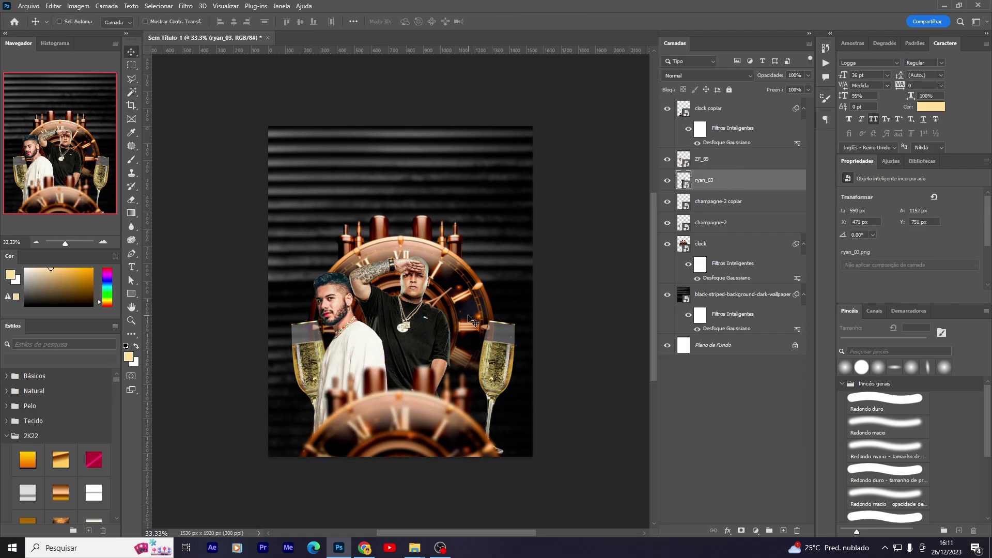
pyautogui.moveTo(444, 305); pyautogui.dragTo(439, 291)
pyautogui.moveTo(414, 548)
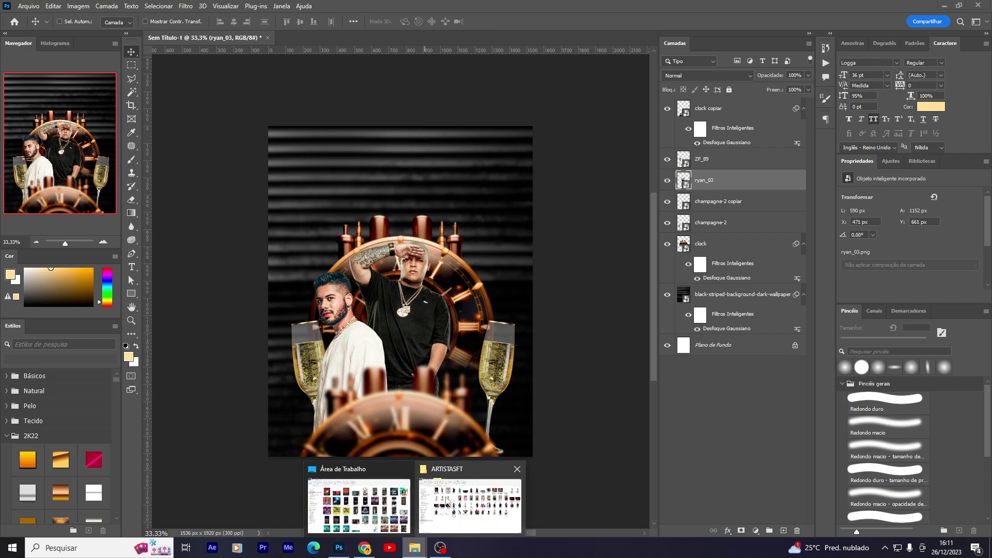
pyautogui.click(467, 504)
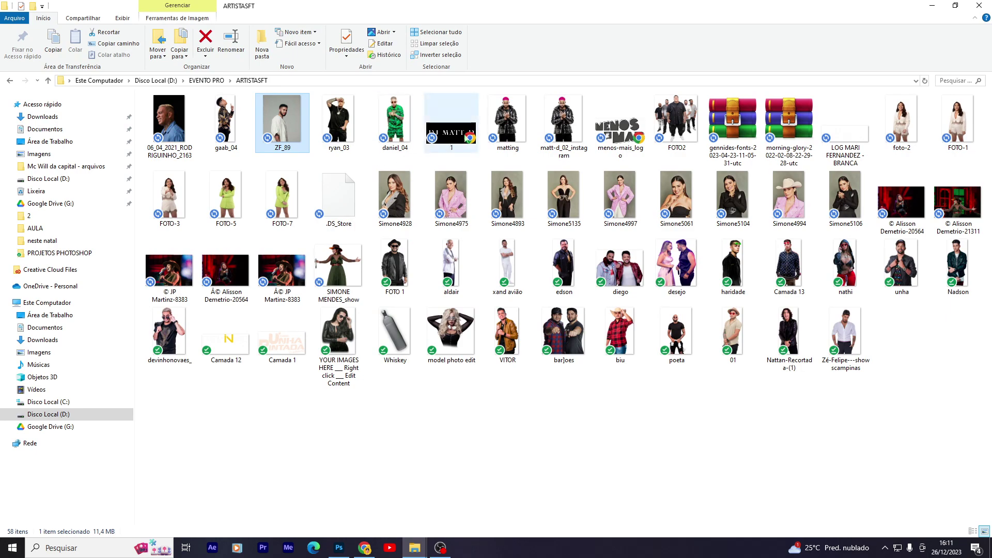
pyautogui.moveTo(395, 124)
pyautogui.mouseDown()
pyautogui.moveTo(339, 547)
pyautogui.moveTo(434, 226)
pyautogui.mouseUp()
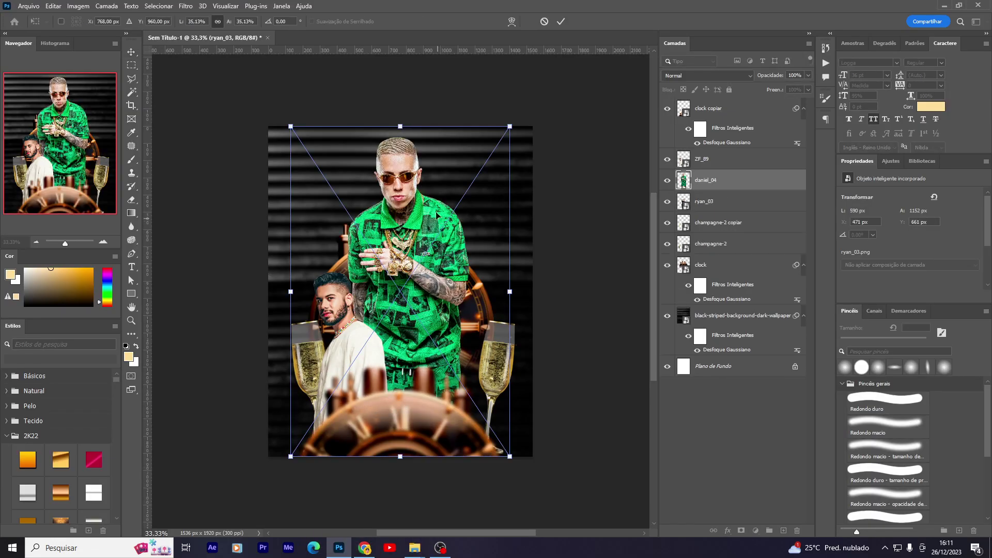
# Shrink daniel_04, place it at the right of the group, and stack it above ryan_03
pyautogui.moveTo(404, 129); pyautogui.dragTo(404, 262)
pyautogui.moveTo(404, 364); pyautogui.dragTo(472, 367)
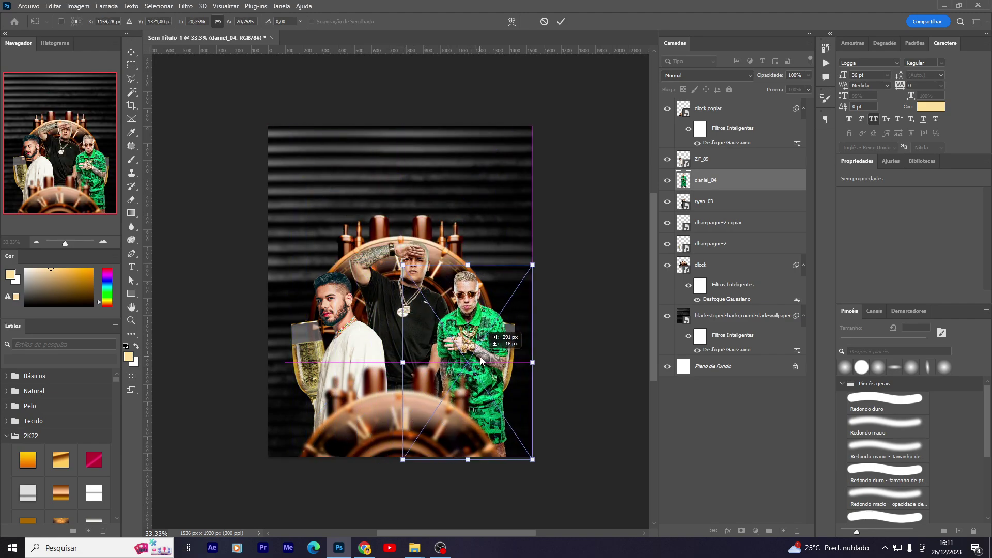
pyautogui.press('Return')
pyautogui.hotkey('ctrl', '[')
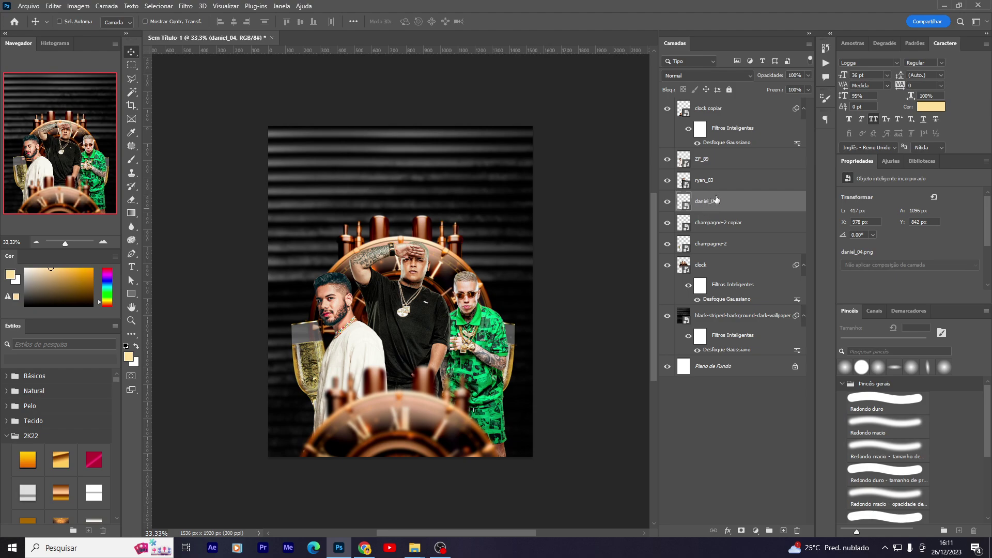
pyautogui.moveTo(716, 200); pyautogui.dragTo(715, 170)
pyautogui.moveTo(480, 375)
pyautogui.mouseDown()
pyautogui.moveTo(463, 396)
pyautogui.moveTo(474, 388)
pyautogui.mouseUp()
pyautogui.hotkey('ctrl', 't')
pyautogui.press('Return')
pyautogui.moveTo(715, 179); pyautogui.dragTo(722, 214)
pyautogui.hotkey('ctrl', ']')
# Bring ryan_03 to the front of the artists and move ZF_89 down and left
pyautogui.moveTo(460, 301); pyautogui.dragTo(382, 298)
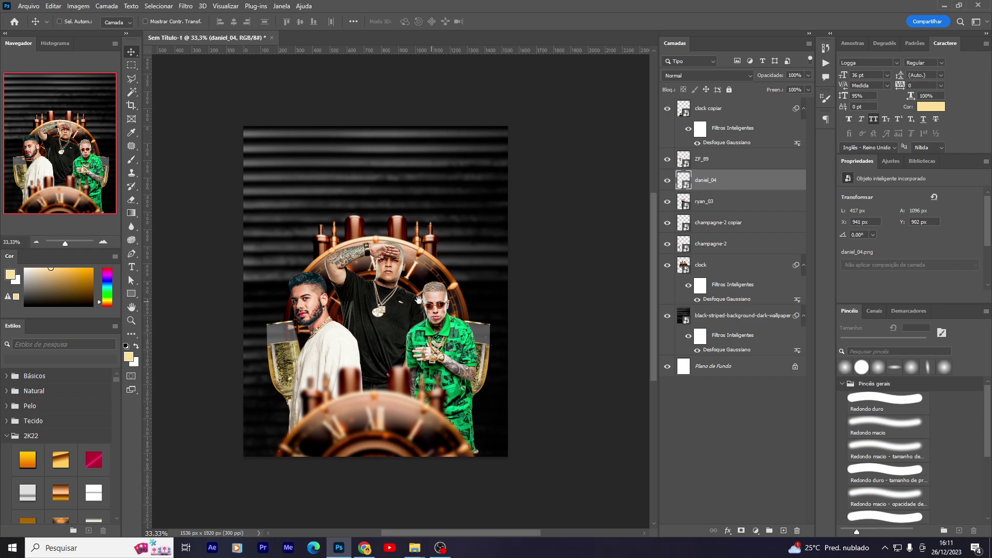
pyautogui.scroll(1, 387, 305)
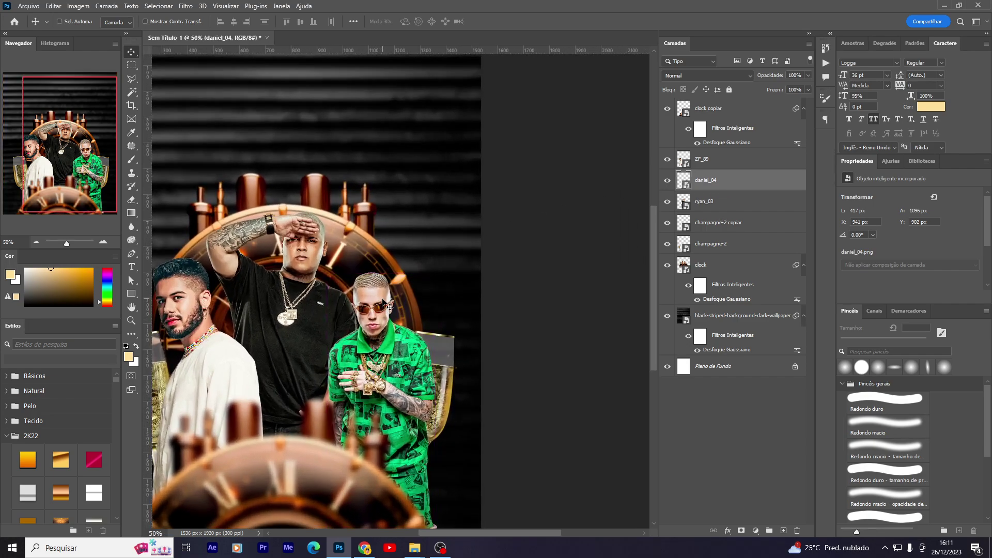
pyautogui.moveTo(374, 307); pyautogui.dragTo(470, 278)
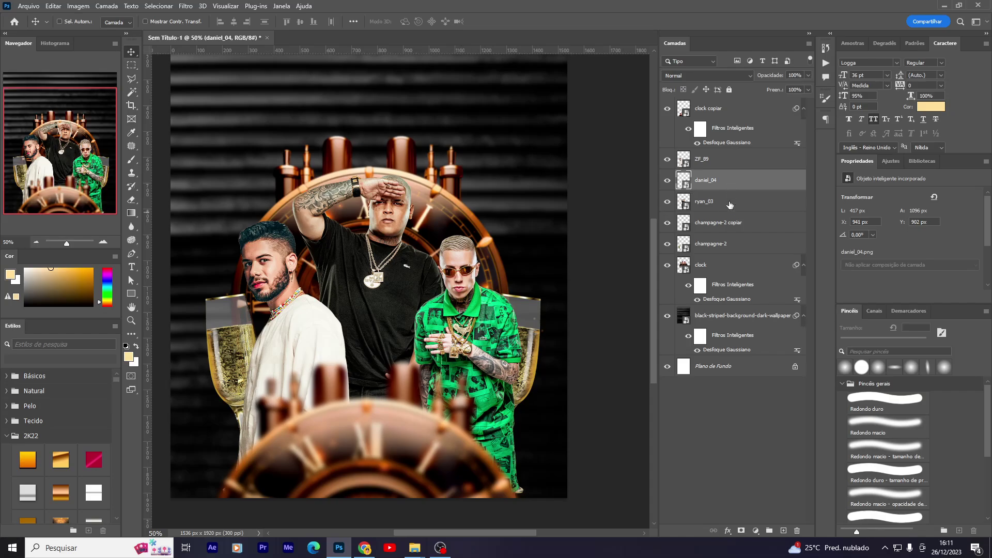
pyautogui.click(730, 205)
pyautogui.hotkey('ctrl', ']')
pyautogui.hotkey('ctrl', ']')
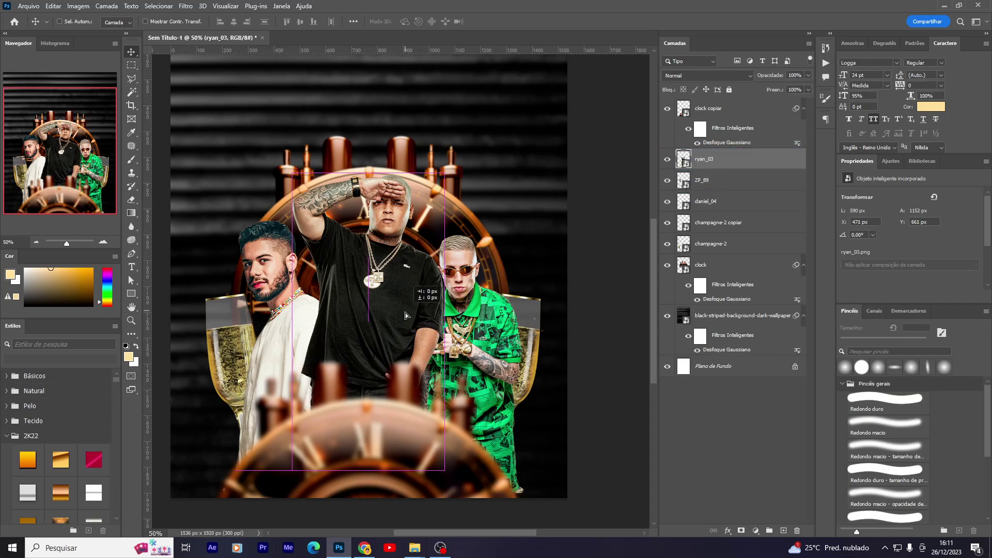
pyautogui.hotkey('alt', '[')
pyautogui.moveTo(336, 266); pyautogui.dragTo(331, 276)
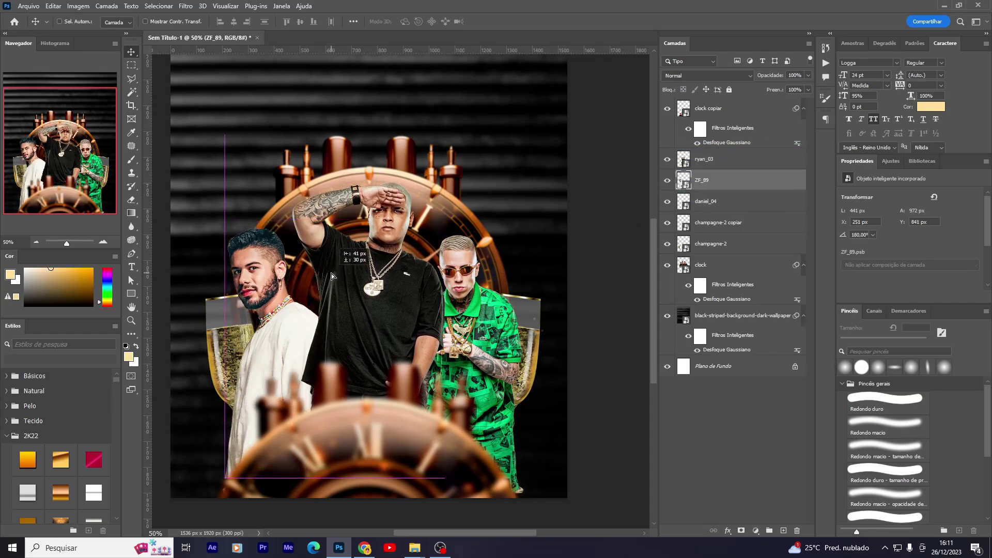
# Tilt daniel_04 slightly and tilt the middle ryan_03 figure the opposite way
pyautogui.click(744, 202)
pyautogui.hotkey('ctrl', 't')
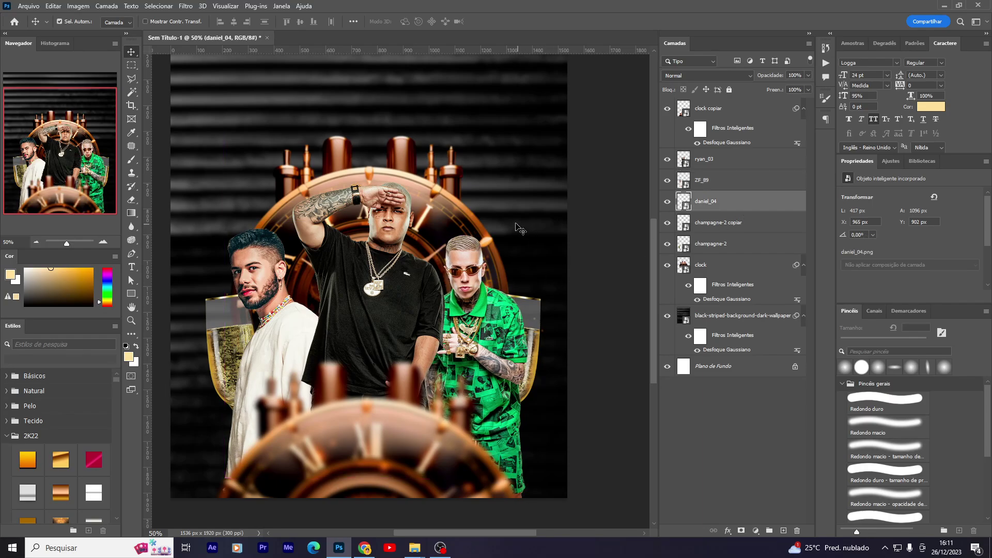
pyautogui.moveTo(494, 203); pyautogui.dragTo(516, 222)
pyautogui.press('Return')
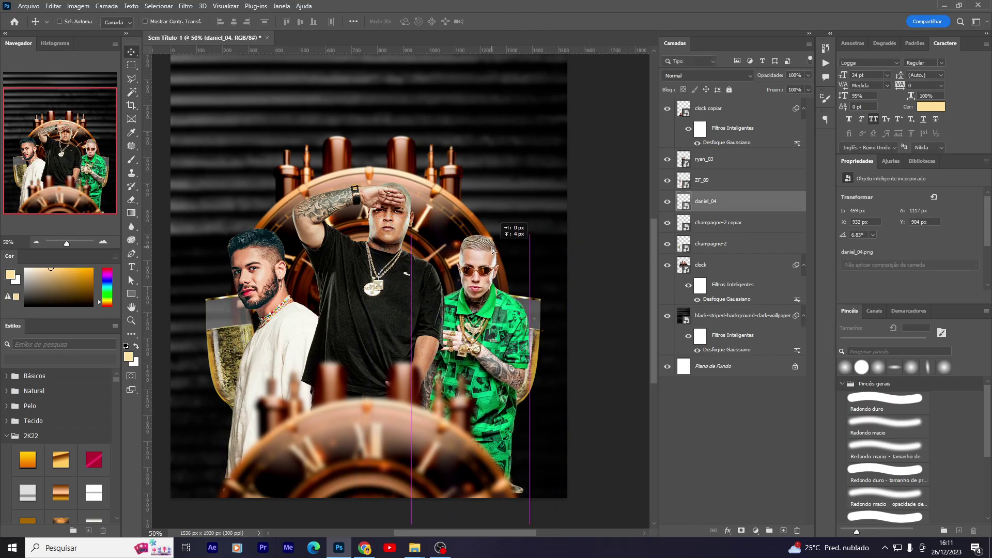
pyautogui.moveTo(499, 254); pyautogui.dragTo(499, 275)
pyautogui.scroll(3, 452, 342)
pyautogui.click(730, 170)
pyautogui.hotkey('ctrl', 't')
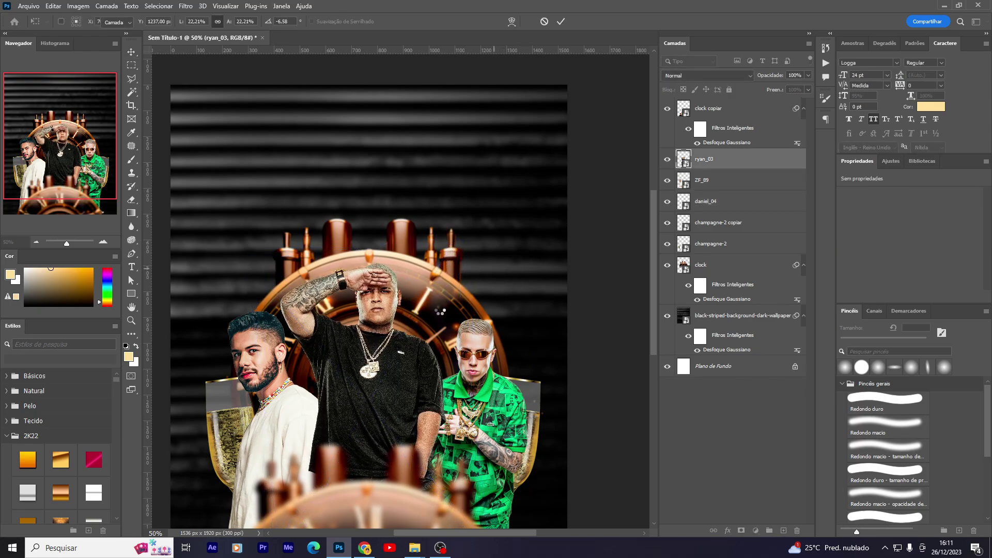
pyautogui.press('Return')
# Add a horizontal guide and enlarge the green-shirted artist to about 26%, repositioning him
pyautogui.moveTo(298, 53)
pyautogui.mouseDown()
pyautogui.moveTo(329, 321)
pyautogui.moveTo(292, 314)
pyautogui.mouseUp()
pyautogui.click(713, 186)
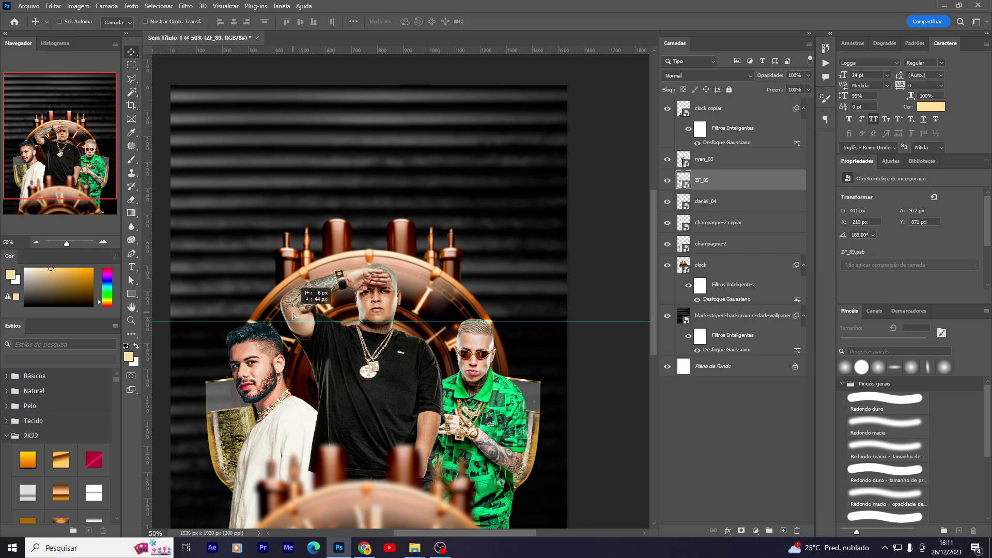
pyautogui.click(706, 201)
pyautogui.hotkey('ctrl', 't')
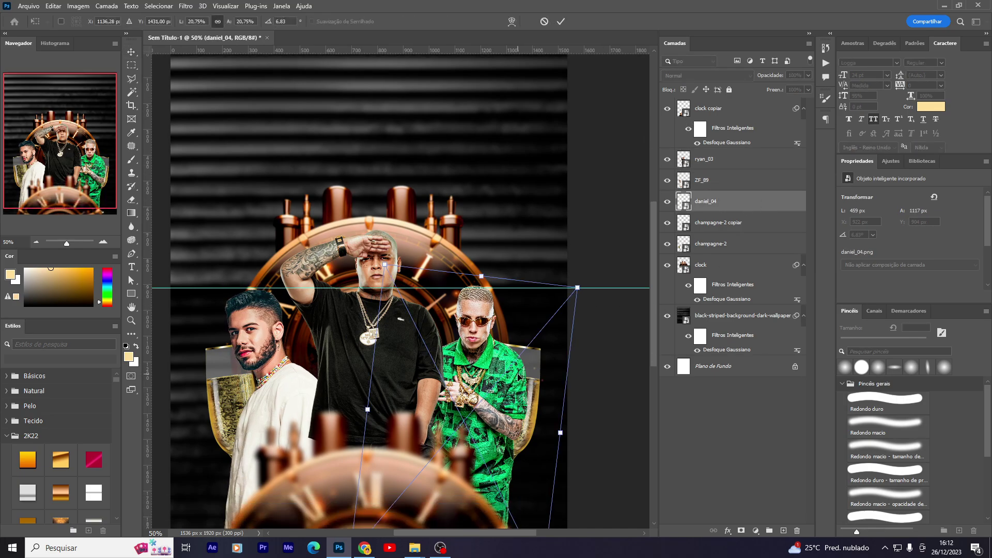
pyautogui.scroll(-5, 565, 376)
pyautogui.moveTo(565, 376)
pyautogui.mouseDown()
pyautogui.moveTo(603, 392)
pyautogui.moveTo(595, 409)
pyautogui.mouseUp()
pyautogui.press('Return')
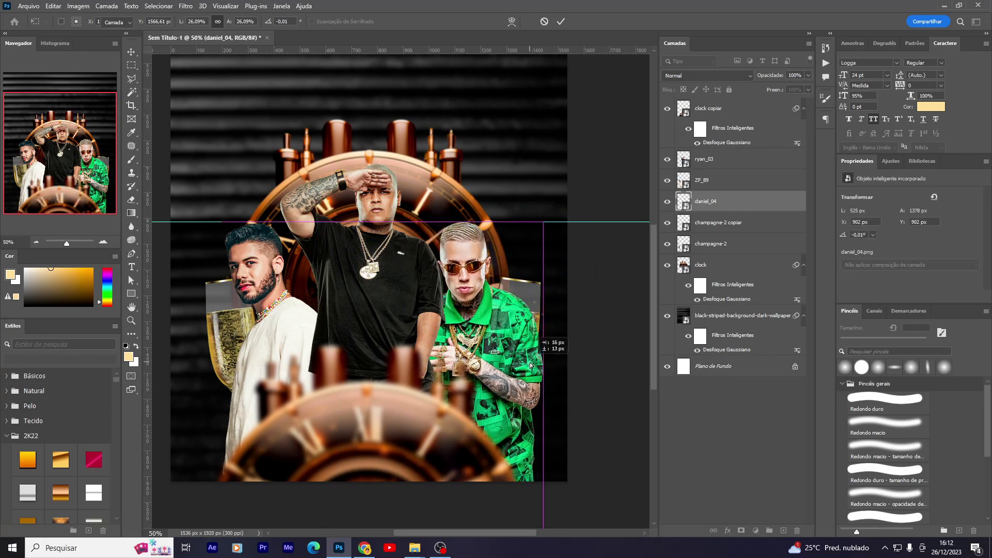
pyautogui.moveTo(525, 360); pyautogui.dragTo(566, 360)
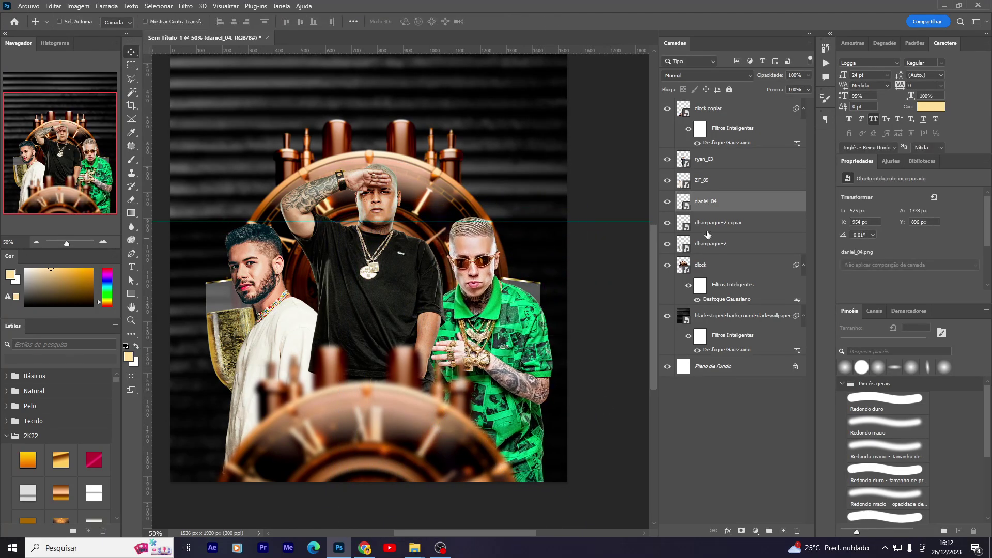
# Move the left artist down-left and lower the green-shirted artist to a matching height
pyautogui.click(739, 181)
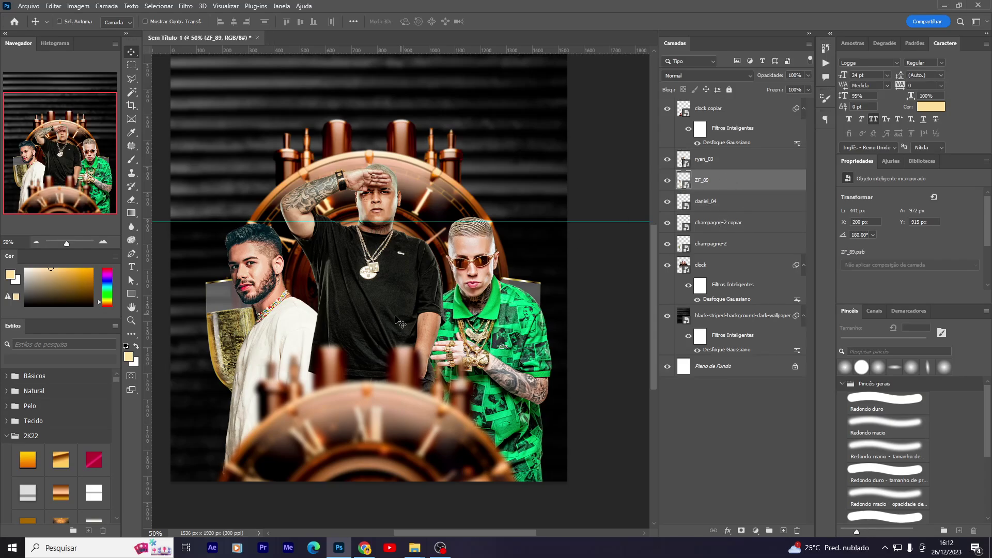
pyautogui.moveTo(393, 319); pyautogui.dragTo(381, 331)
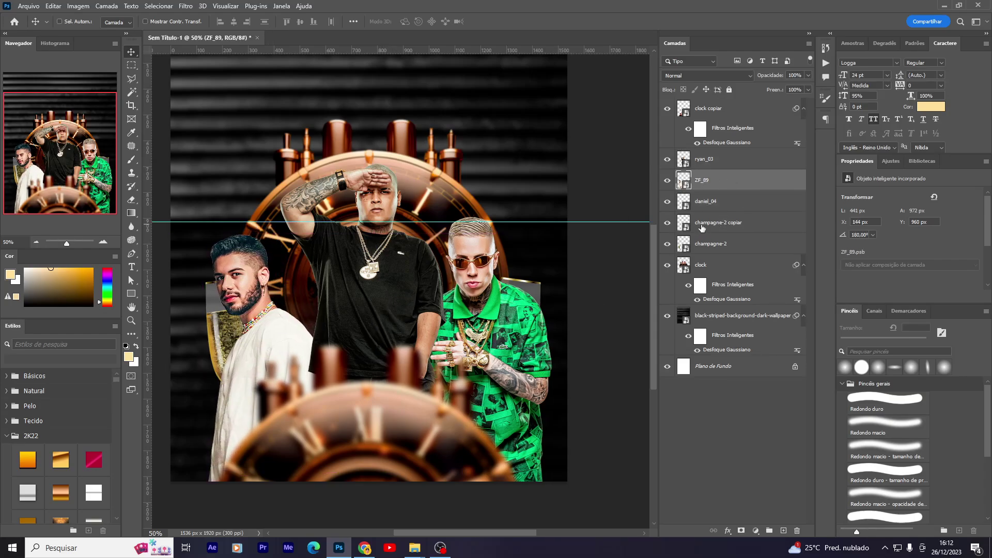
pyautogui.click(739, 201)
pyautogui.moveTo(593, 293); pyautogui.dragTo(598, 323)
pyautogui.moveTo(462, 223)
pyautogui.mouseDown()
pyautogui.moveTo(467, 241)
pyautogui.moveTo(438, 226)
pyautogui.moveTo(436, 240)
pyautogui.mouseUp()
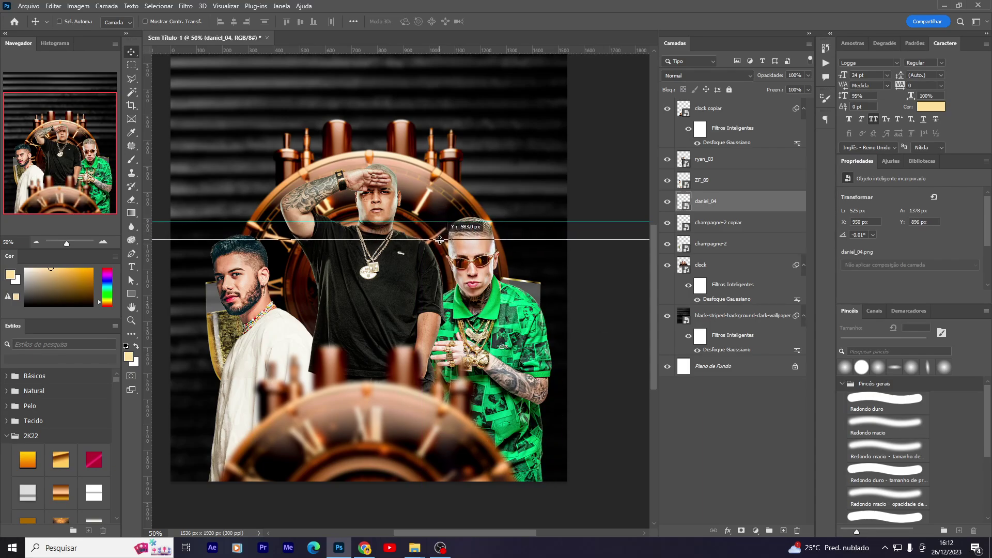
pyautogui.moveTo(495, 335); pyautogui.dragTo(495, 351)
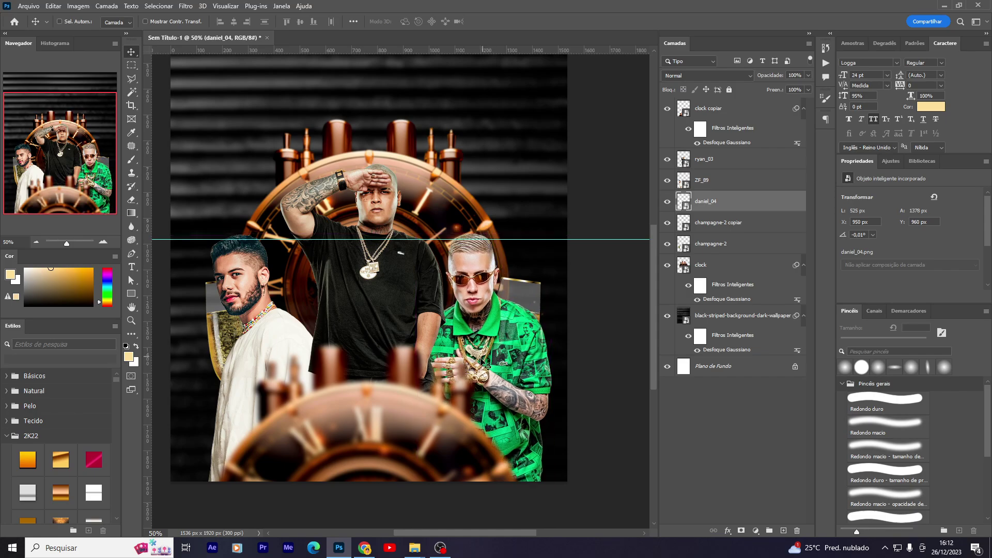
pyautogui.scroll(5, 458, 413)
pyautogui.moveTo(459, 413); pyautogui.dragTo(458, 413)
pyautogui.scroll(-4, 459, 414)
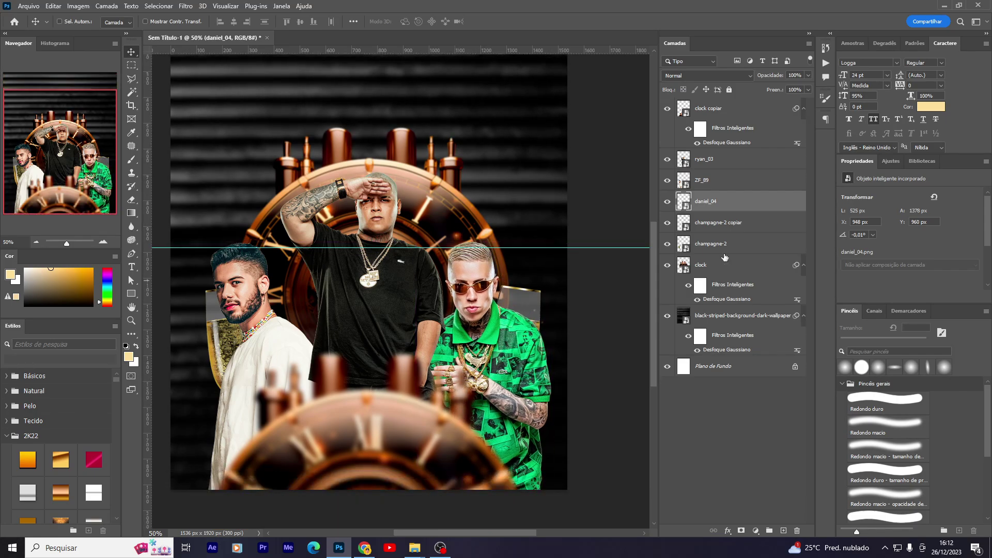
pyautogui.hotkey('ctrl', '+')
pyautogui.hotkey('ctrl', '+')
pyautogui.moveTo(589, 271)
pyautogui.mouseDown()
pyautogui.moveTo(388, 190)
pyautogui.moveTo(421, 186)
pyautogui.moveTo(483, 133)
pyautogui.moveTo(552, 264)
pyautogui.mouseUp()
pyautogui.hotkey('ctrl', '+')
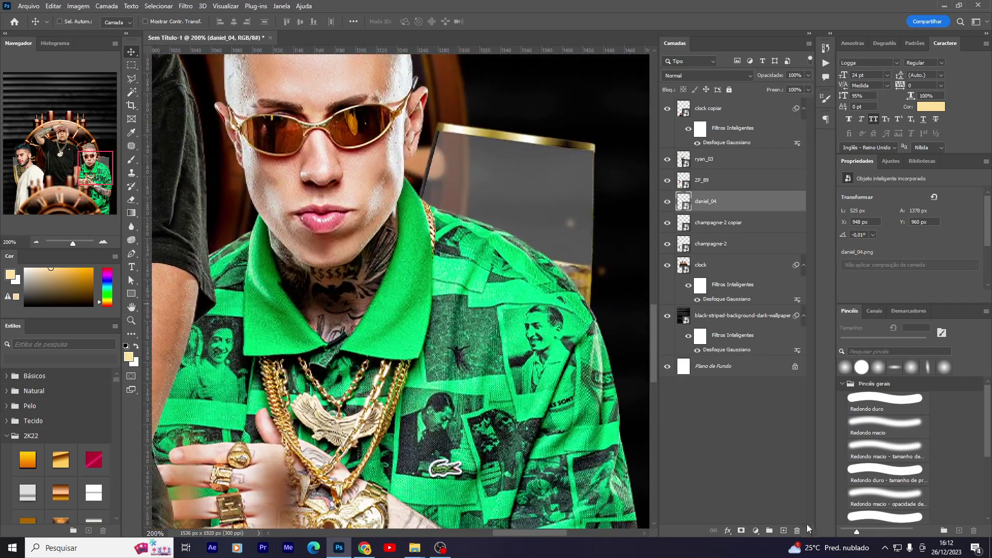
# Add a Hue/Saturation adjustment clipped to daniel_04 and target its Greens range
pyautogui.click(755, 531)
pyautogui.click(775, 430)
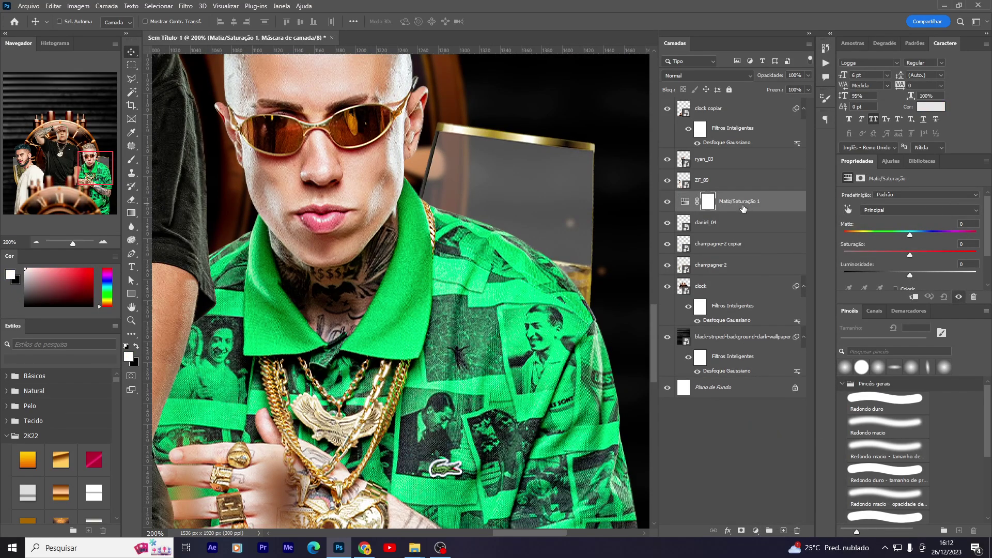
pyautogui.rightClick(743, 207)
pyautogui.click(798, 309)
pyautogui.click(884, 211)
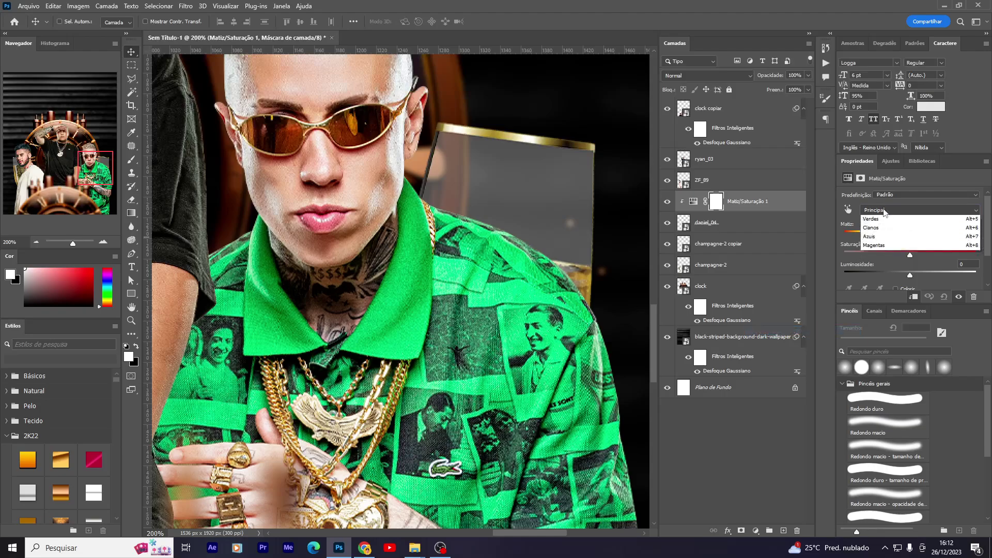
pyautogui.click(883, 236)
pyautogui.moveTo(910, 255); pyautogui.dragTo(884, 261)
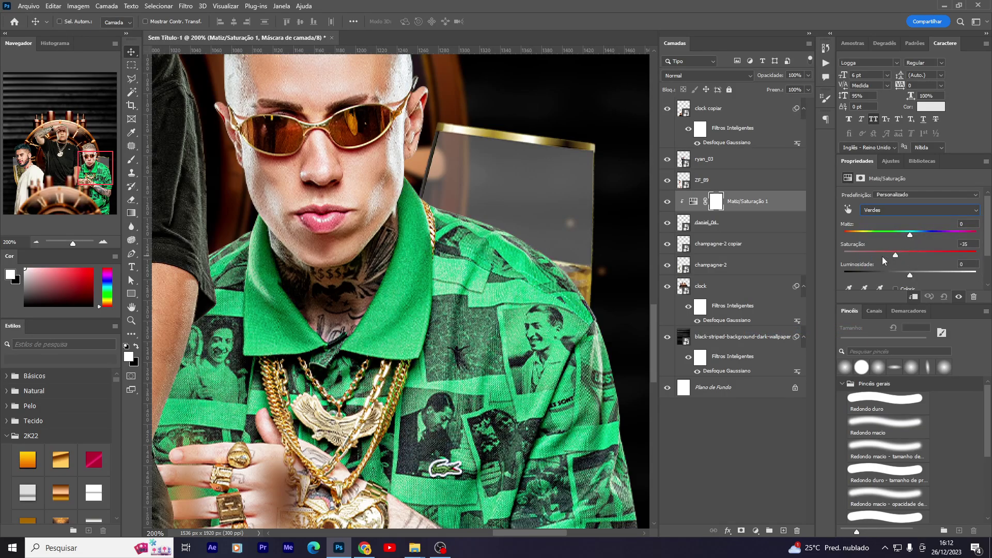
# Set the Greens hue to -176 and saturation to -100
pyautogui.moveTo(385, 415)
pyautogui.mouseDown()
pyautogui.moveTo(509, 241)
pyautogui.moveTo(413, 381)
pyautogui.mouseUp()
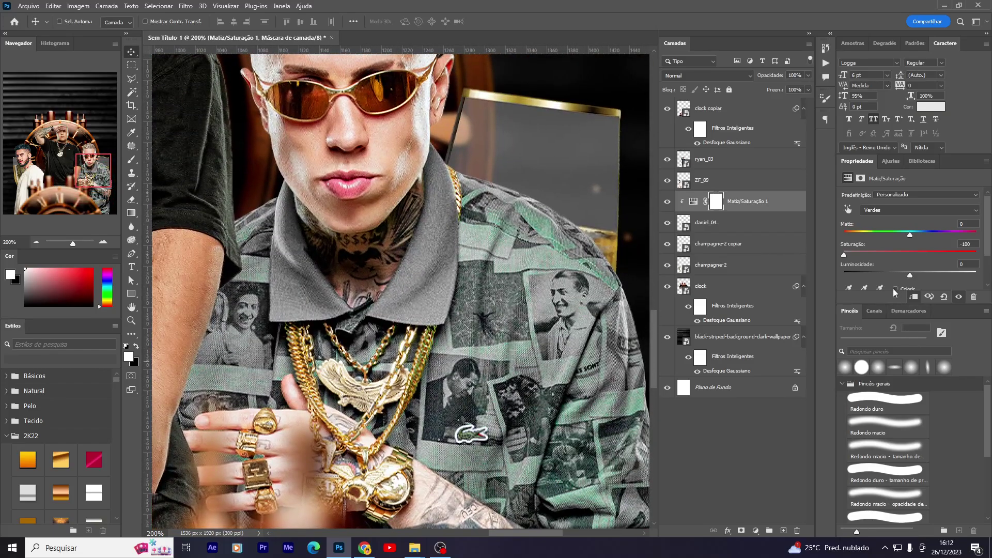
pyautogui.scroll(-1, 903, 284)
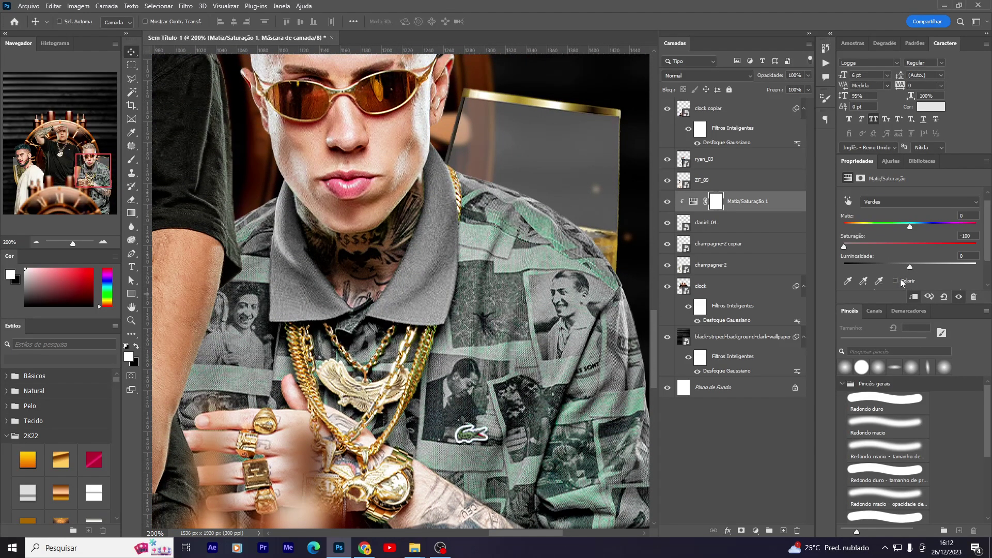
pyautogui.moveTo(880, 244)
pyautogui.mouseDown()
pyautogui.moveTo(905, 246)
pyautogui.moveTo(872, 226)
pyautogui.moveTo(850, 227)
pyautogui.moveTo(845, 244)
pyautogui.mouseUp()
pyautogui.click(866, 247)
pyautogui.moveTo(888, 267); pyautogui.dragTo(836, 272)
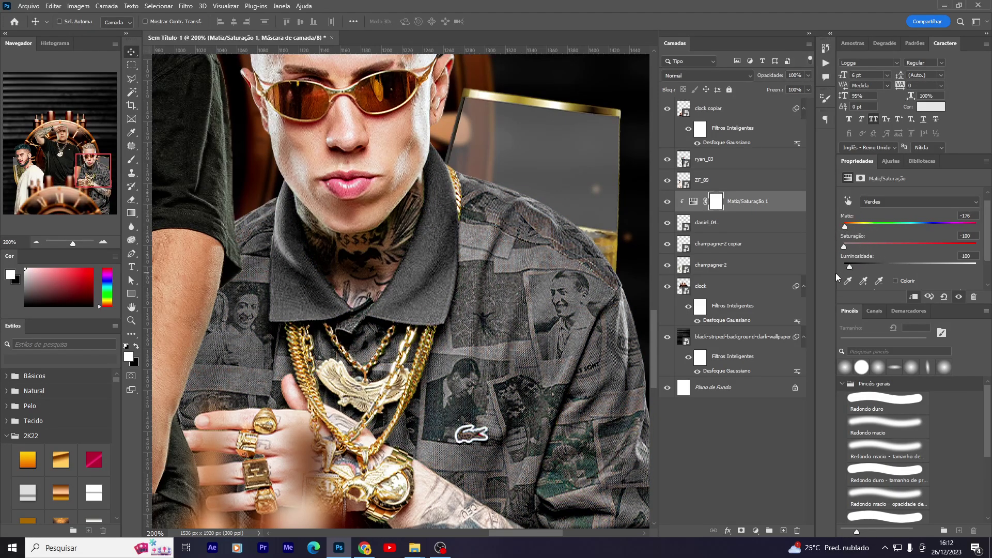
pyautogui.moveTo(323, 280); pyautogui.dragTo(394, 30)
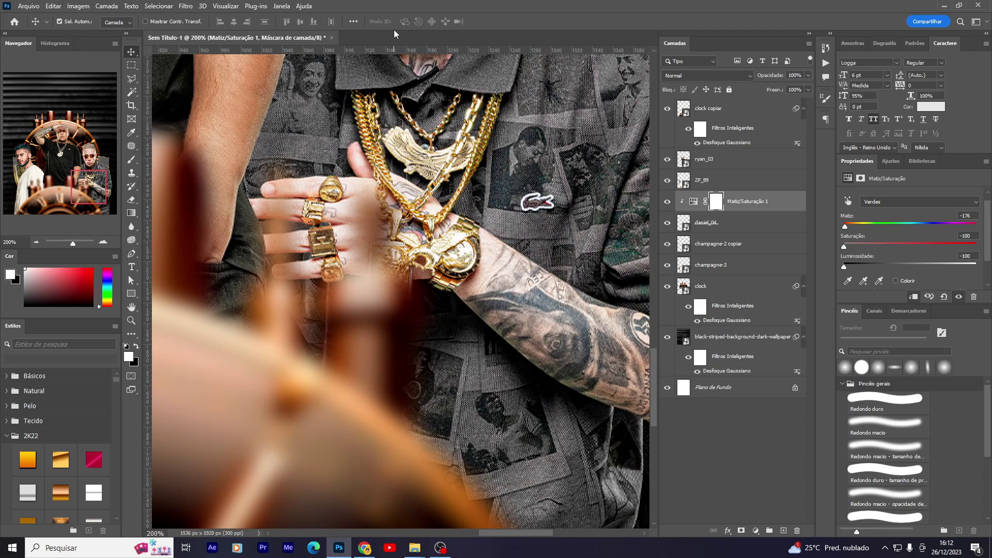
pyautogui.hotkey('ctrl', '-')
pyautogui.hotkey('ctrl', '-')
pyautogui.hotkey('ctrl', '-')
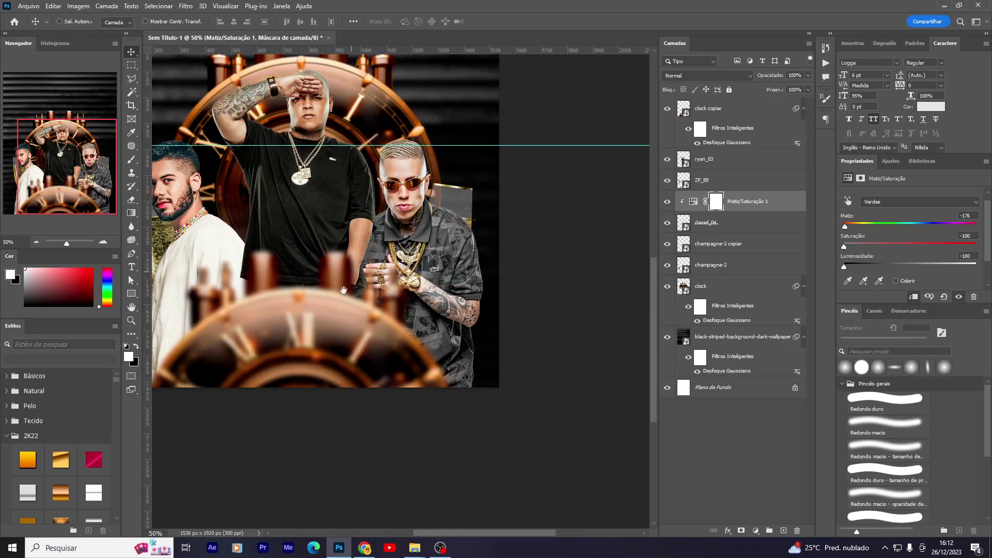
pyautogui.moveTo(344, 291); pyautogui.dragTo(402, 434)
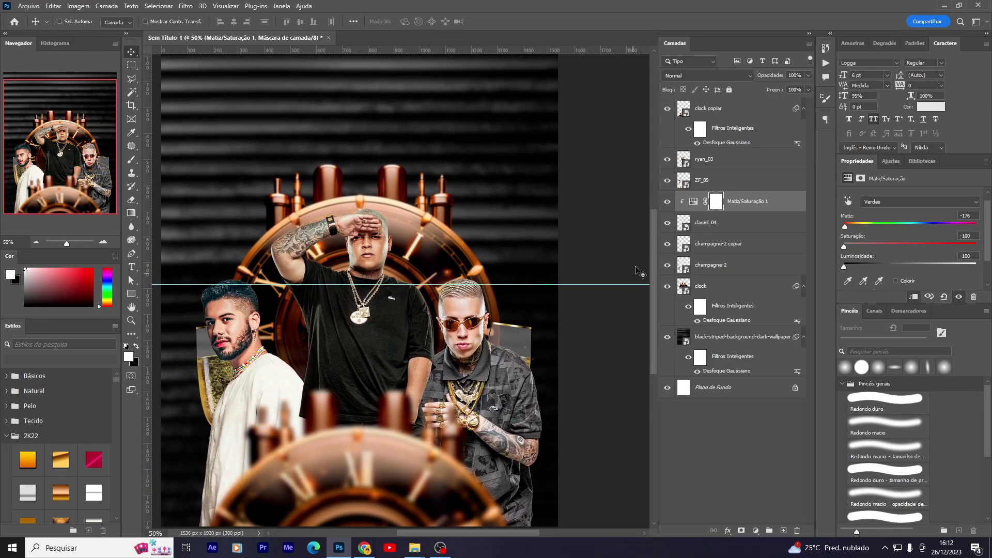
# Raise the Greens lightness to +100 so the shirt turns light grey
pyautogui.click(693, 202)
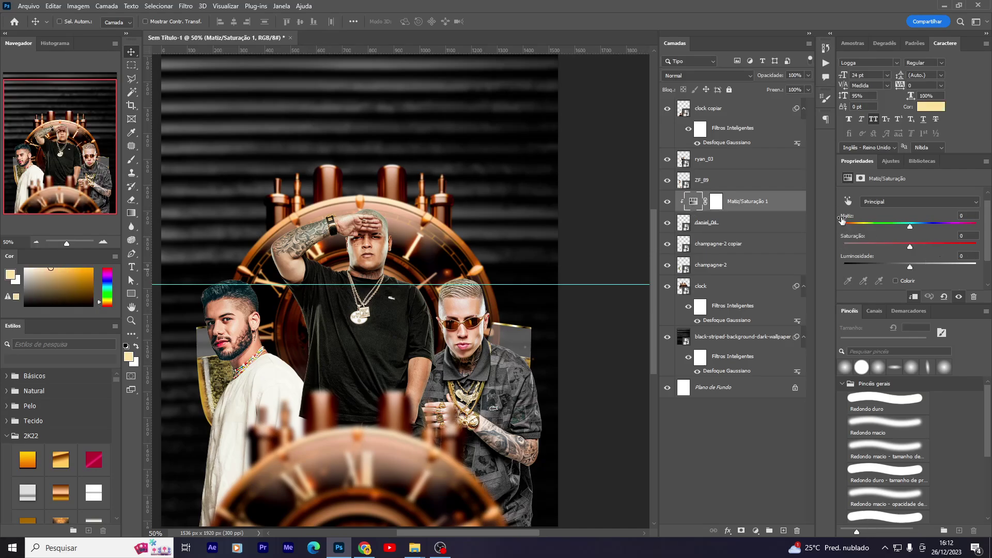
pyautogui.click(896, 202)
pyautogui.moveTo(844, 266); pyautogui.dragTo(976, 266)
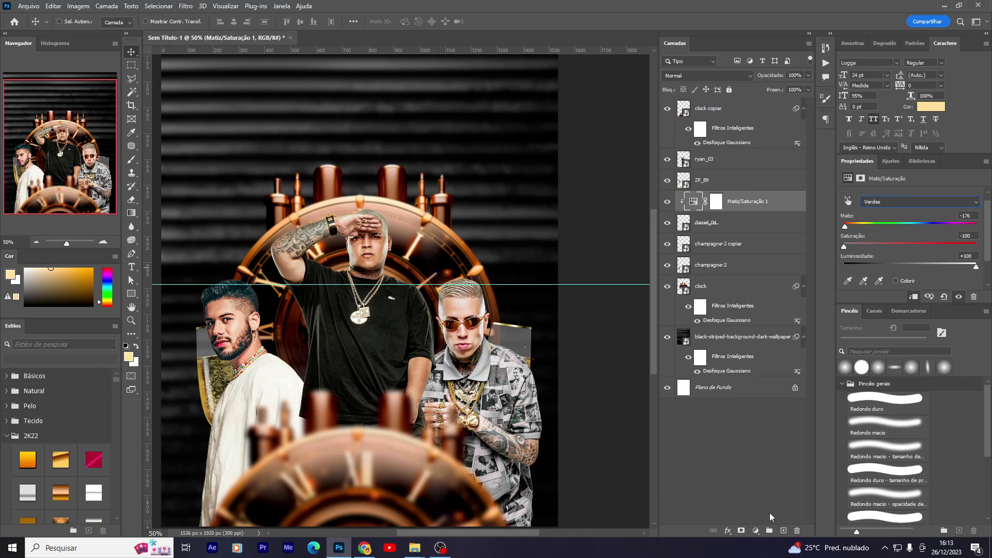
pyautogui.click(755, 530)
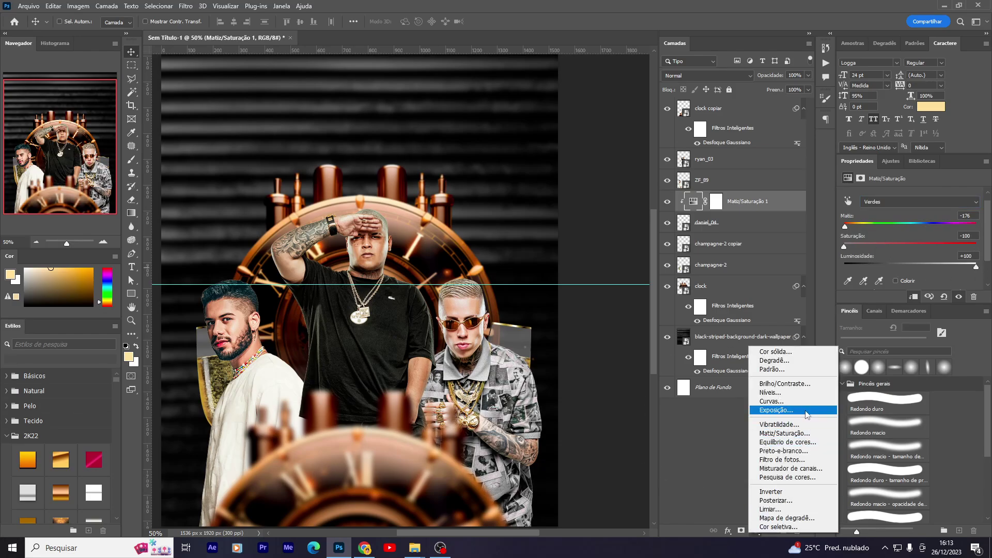
pyautogui.click(764, 256)
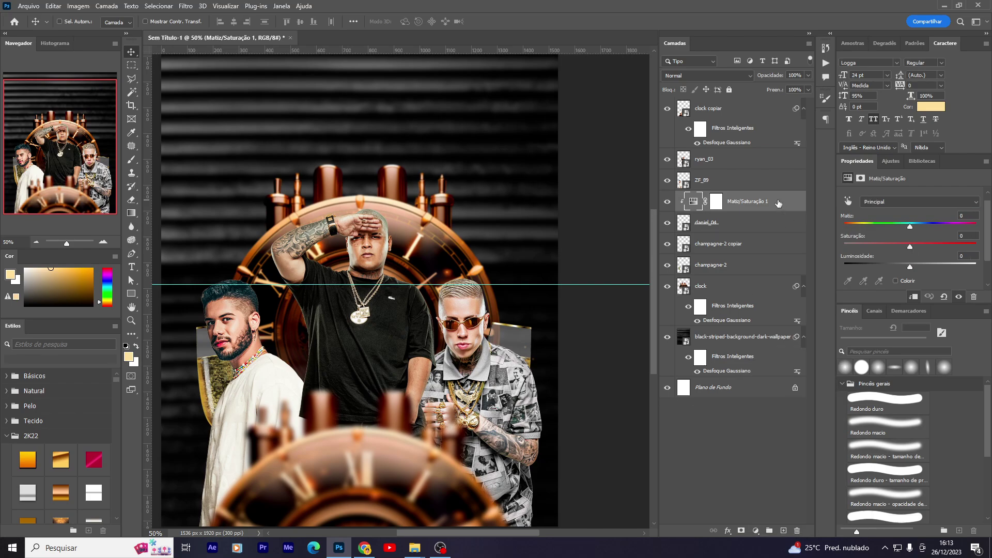
# Try a clipped duplicate of the adjustment, then delete it and undo an extra lightness tweak
pyautogui.moveTo(778, 203); pyautogui.dragTo(775, 192)
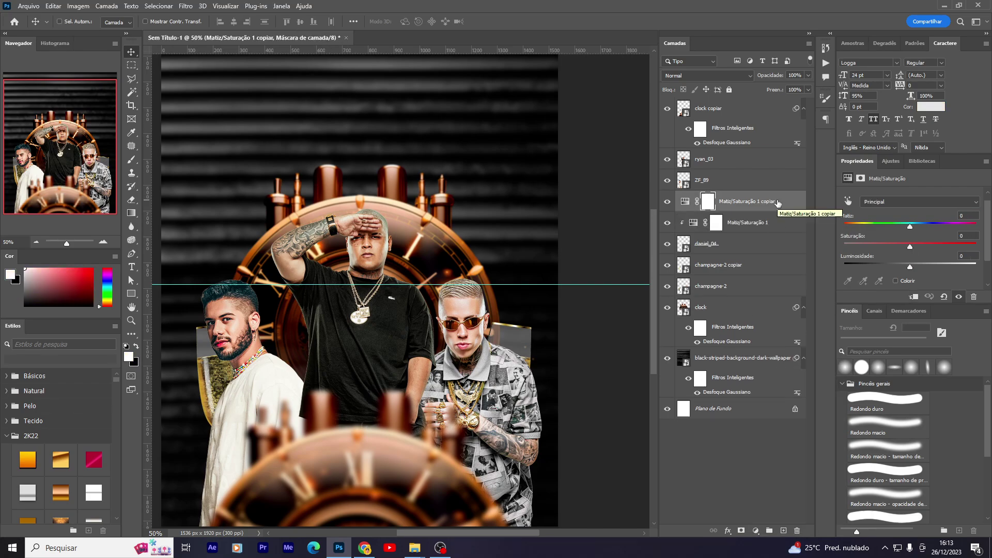
pyautogui.keyDown('alt'); pyautogui.click(733, 211); pyautogui.keyUp('alt')
pyautogui.click(899, 202)
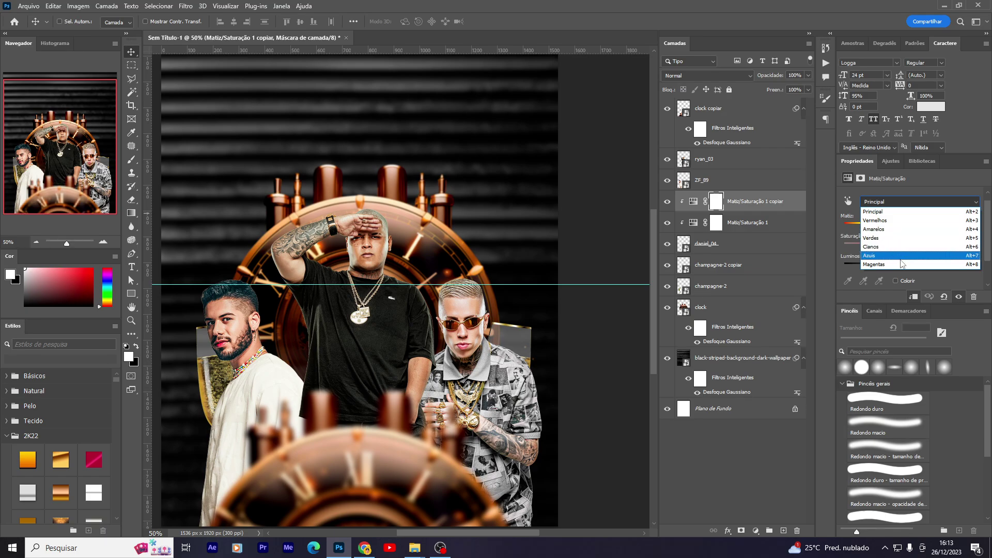
pyautogui.click(749, 200)
pyautogui.press('Delete')
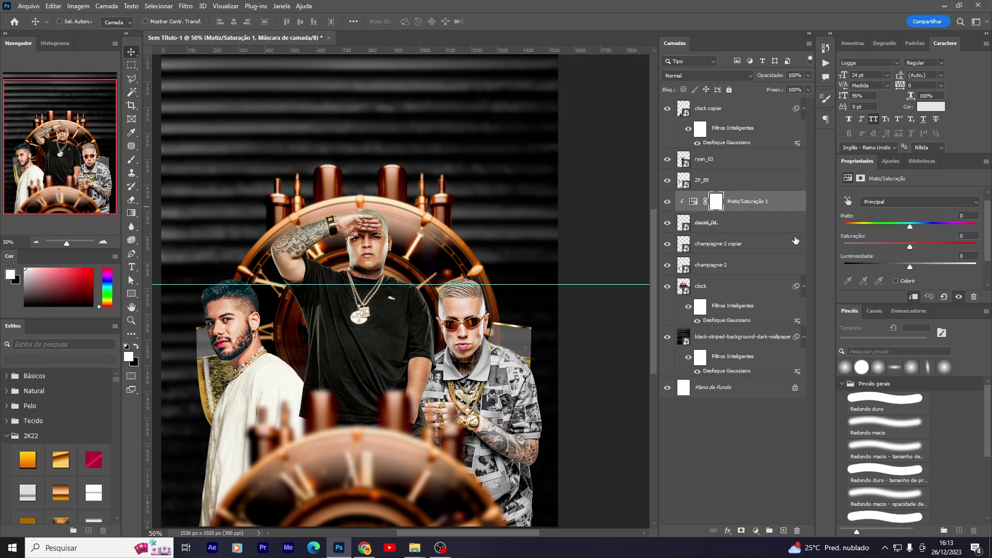
pyautogui.moveTo(911, 264); pyautogui.dragTo(927, 271)
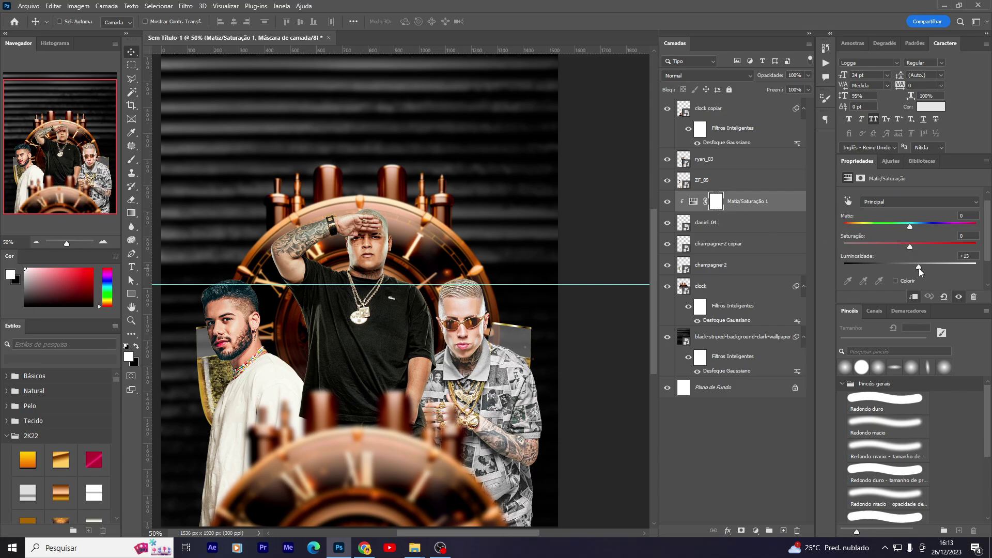
pyautogui.hotkey('ctrl', 'z')
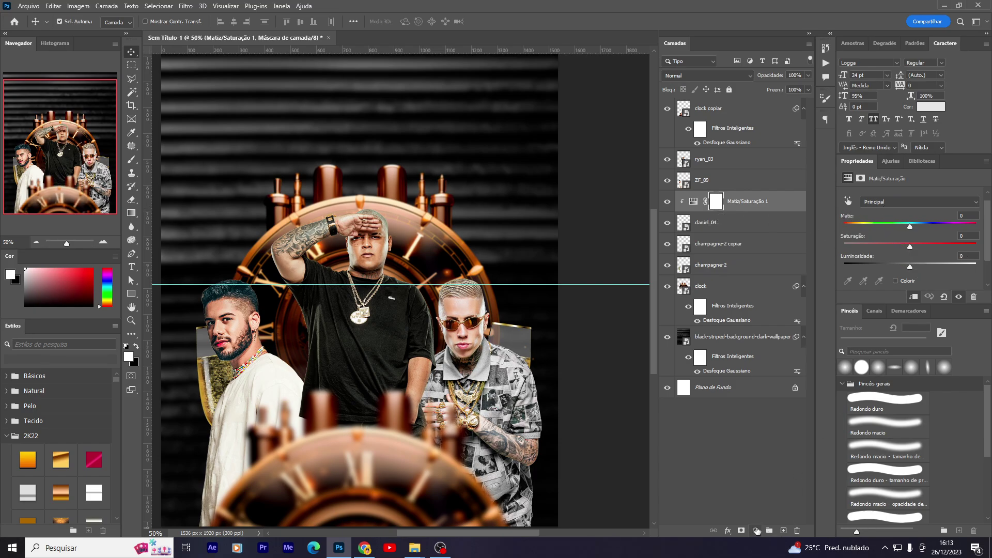
# Add a Brightness/Contrast adjustment clipped to daniel_04 with brightness 55
pyautogui.click(757, 529)
pyautogui.click(795, 383)
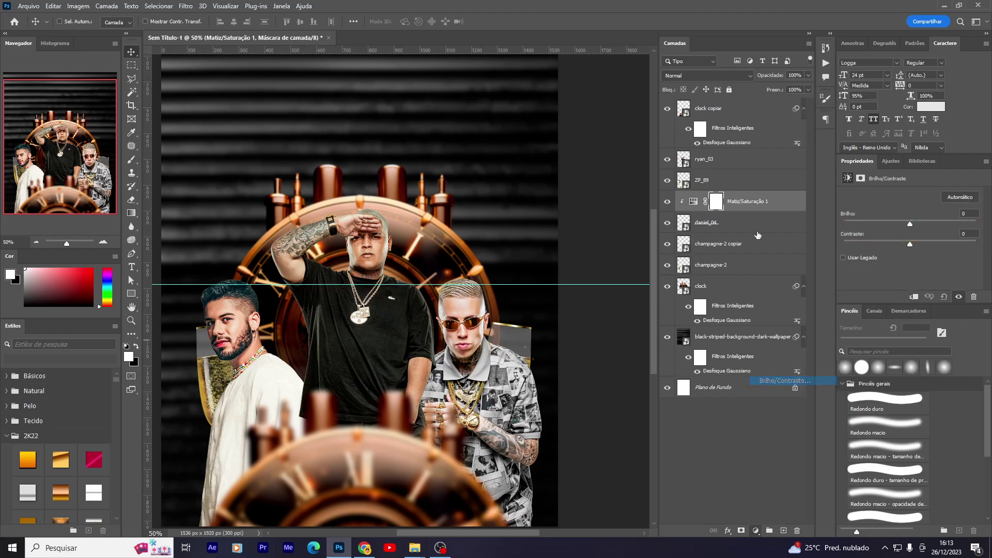
pyautogui.rightClick(751, 201)
pyautogui.click(778, 332)
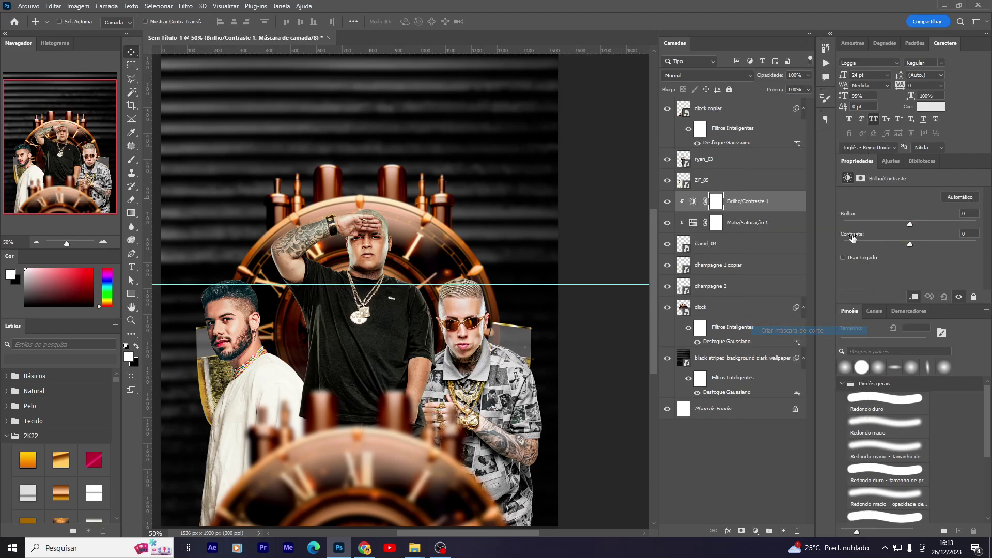
pyautogui.moveTo(911, 225); pyautogui.dragTo(981, 236)
pyautogui.moveTo(924, 224); pyautogui.dragTo(926, 223)
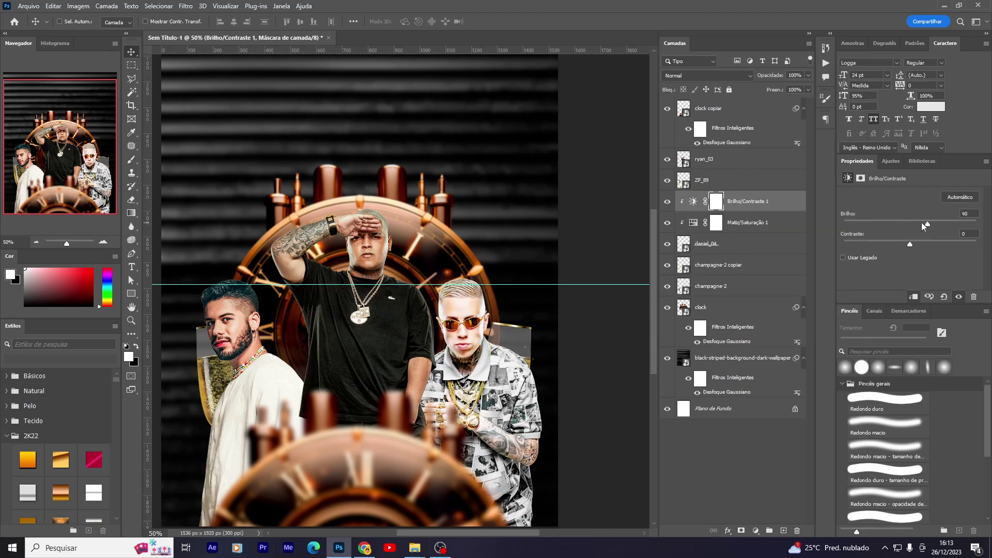
pyautogui.click(934, 225)
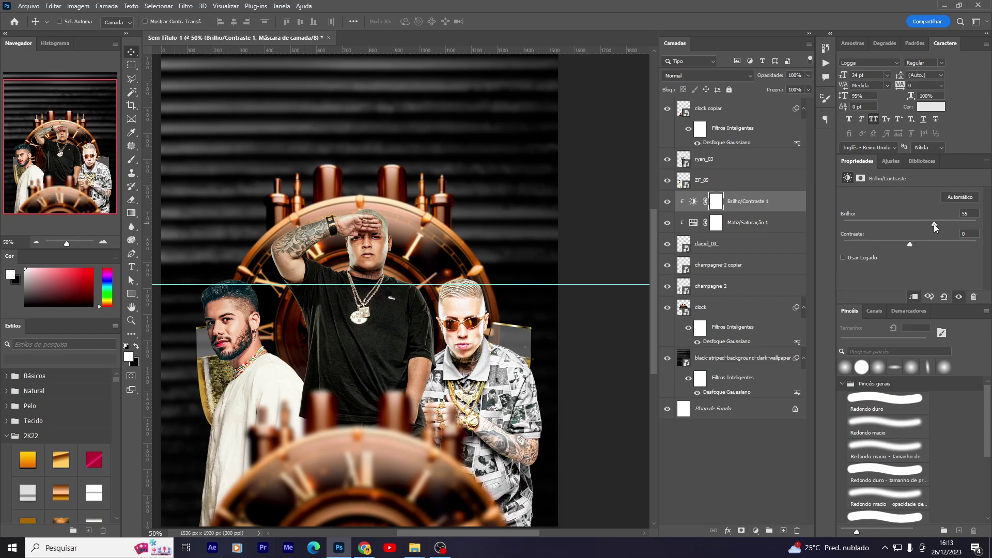
# Invert the brightness mask to black and paint the boost back with a 175 px soft brush
pyautogui.click(718, 206)
pyautogui.hotkey('ctrl', 'i')
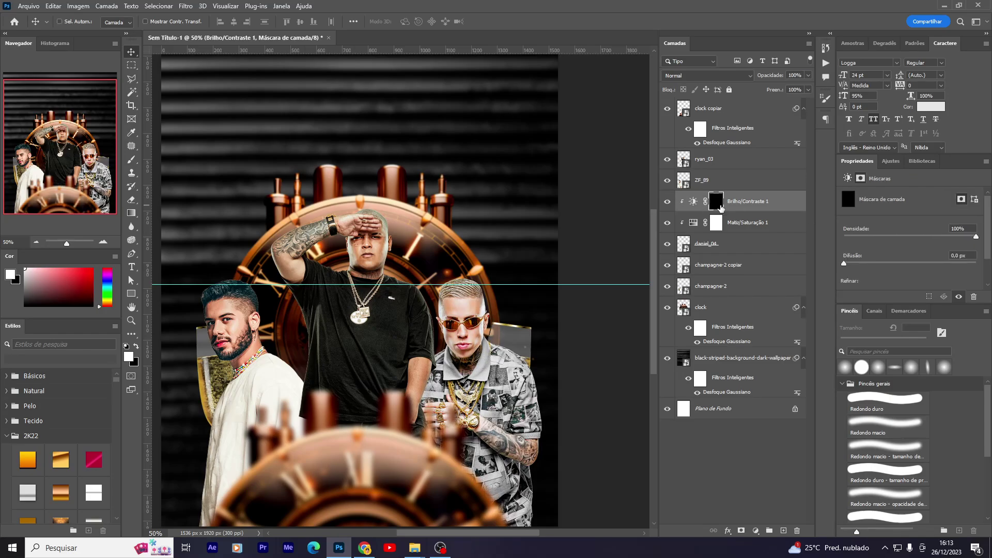
pyautogui.press('b')
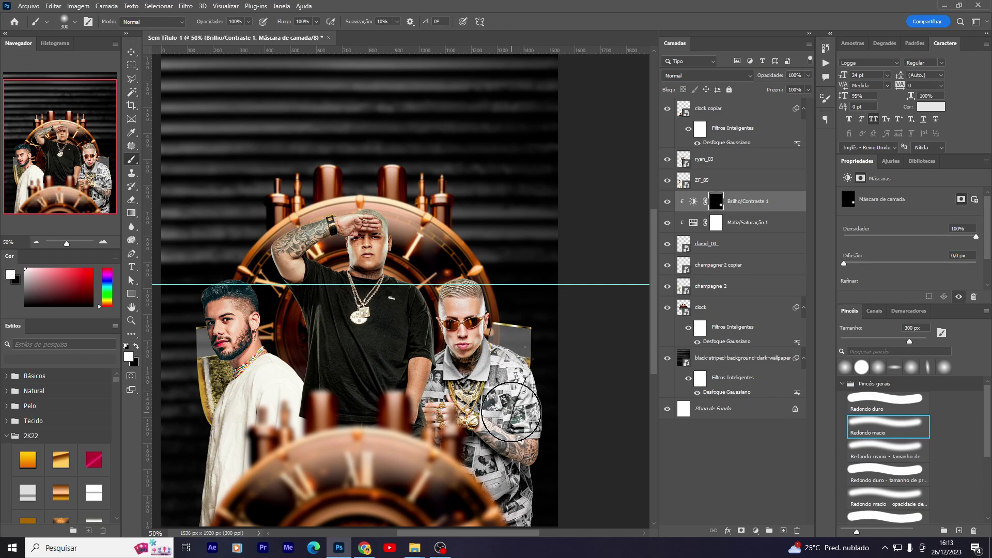
pyautogui.moveTo(517, 408)
pyautogui.mouseDown()
pyautogui.moveTo(487, 393)
pyautogui.moveTo(485, 462)
pyautogui.mouseUp()
pyautogui.press('[')
pyautogui.press('[')
pyautogui.press('[')
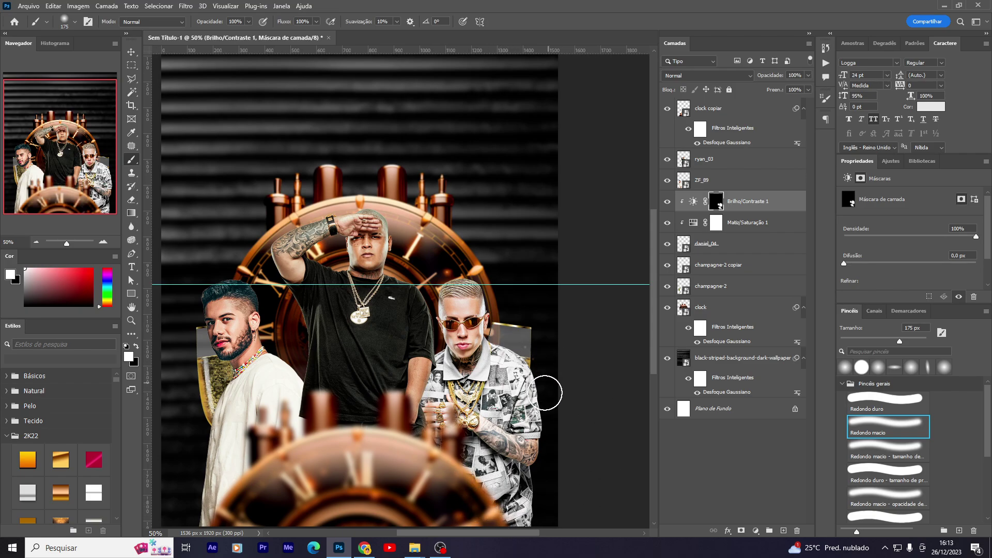
pyautogui.press('v')
pyautogui.scroll(-2, 546, 405)
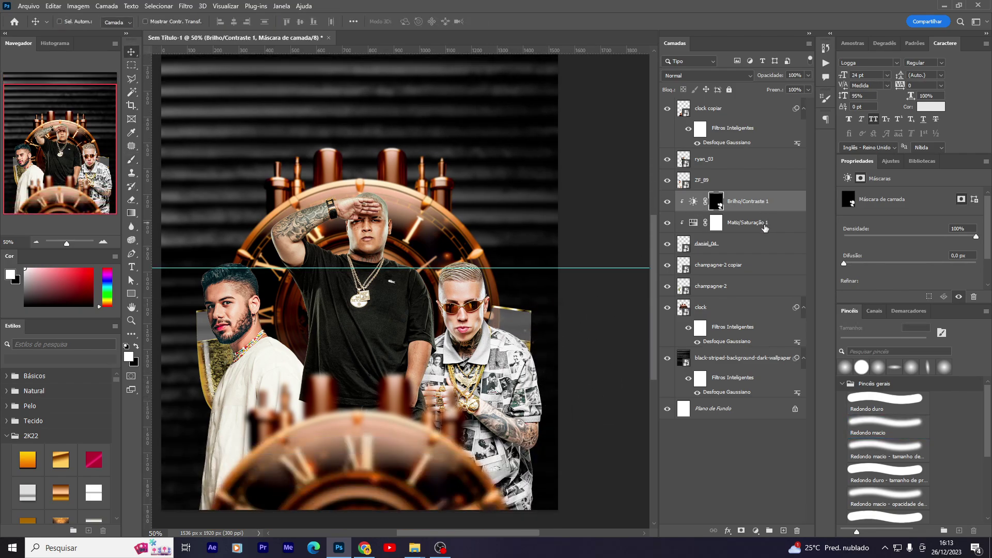
# Group daniel_04 with its adjustment layers as Agrupar 1 and convert it to a smart object
pyautogui.keyDown('shift'); pyautogui.click(747, 226); pyautogui.keyUp('shift')
pyautogui.keyDown('shift'); pyautogui.click(739, 243); pyautogui.keyUp('shift')
pyautogui.hotkey('ctrl', 'g')
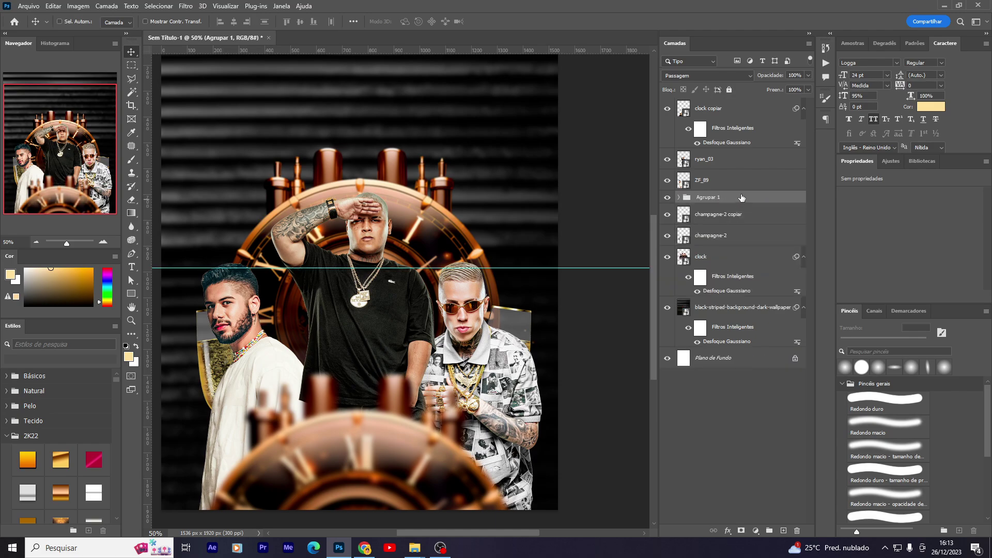
pyautogui.rightClick(716, 197)
pyautogui.click(738, 253)
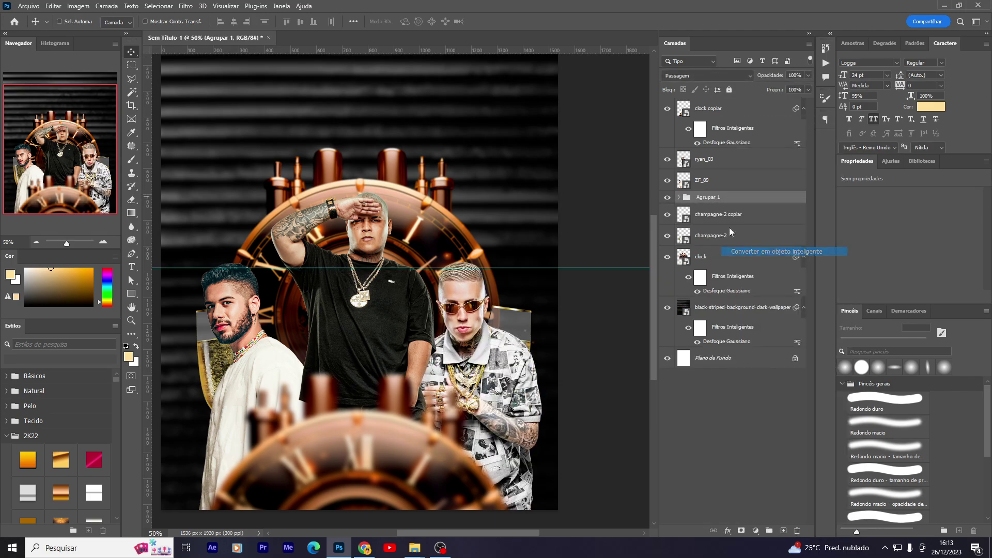
# Open the Adaptive Wide Angle filter and cancel it without applying
pyautogui.click(185, 5)
pyautogui.click(252, 78)
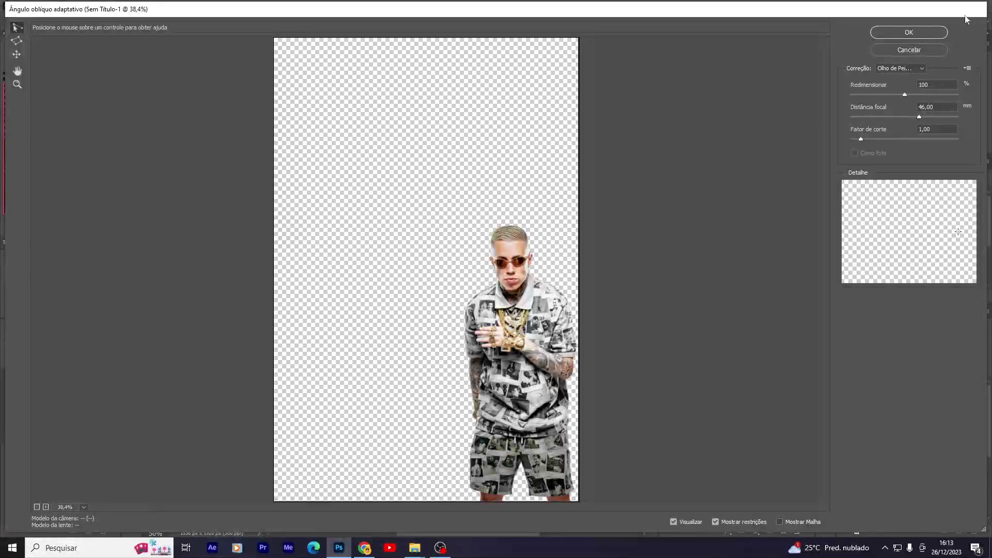
pyautogui.click(909, 50)
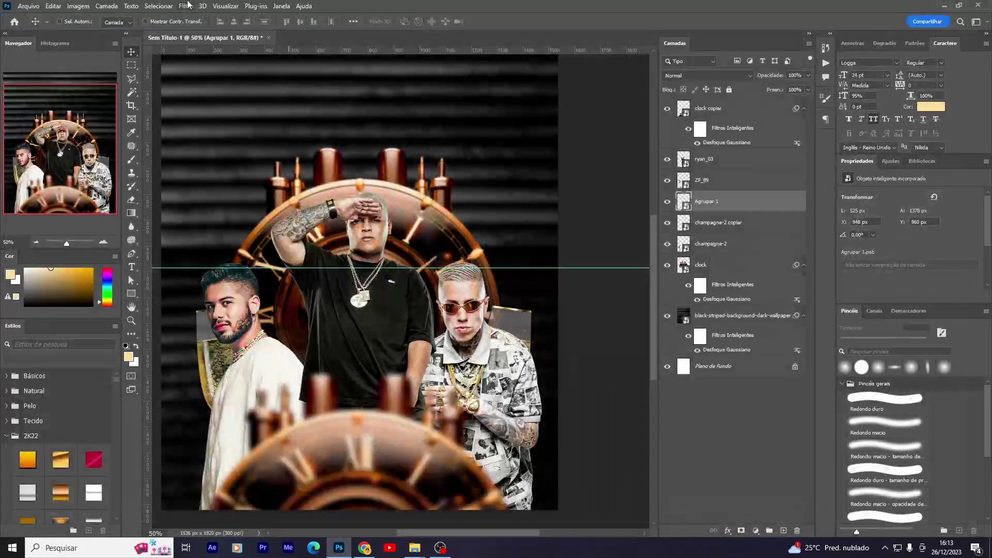
pyautogui.click(185, 6)
pyautogui.press('Escape')
# Apply a Camera Raw filter with clarity +66, lifted shadows, lower highlights, less saturation and sharpening
pyautogui.hotkey('ctrl', 'shift', 'a')
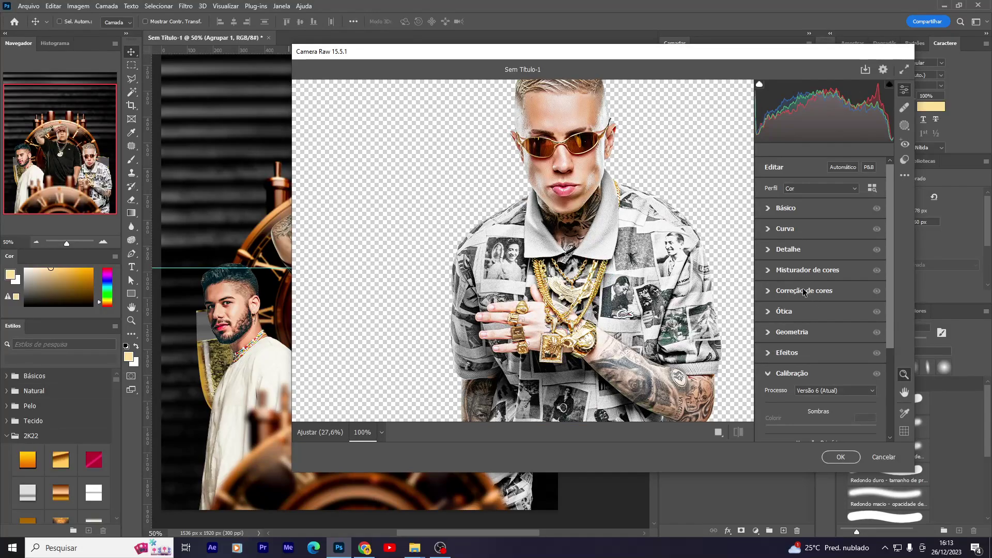
pyautogui.click(768, 212)
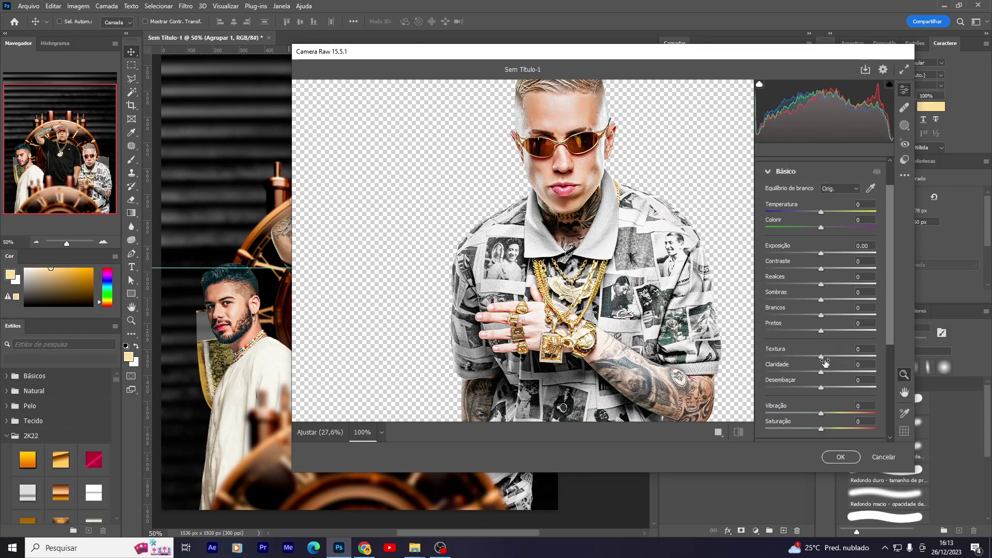
pyautogui.moveTo(821, 372); pyautogui.dragTo(858, 372)
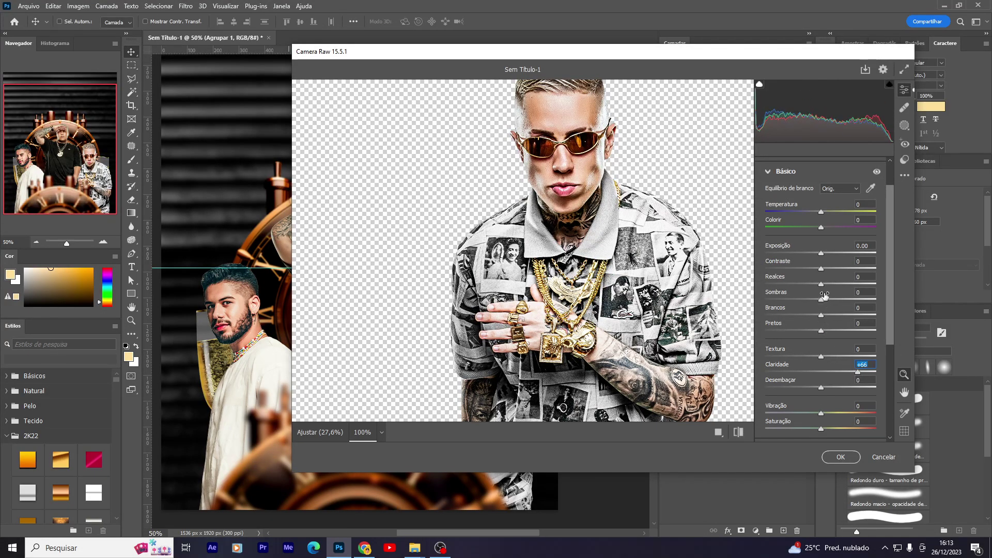
pyautogui.moveTo(821, 300)
pyautogui.mouseDown()
pyautogui.moveTo(836, 300)
pyautogui.moveTo(809, 284)
pyautogui.mouseUp()
pyautogui.scroll(-2, 830, 413)
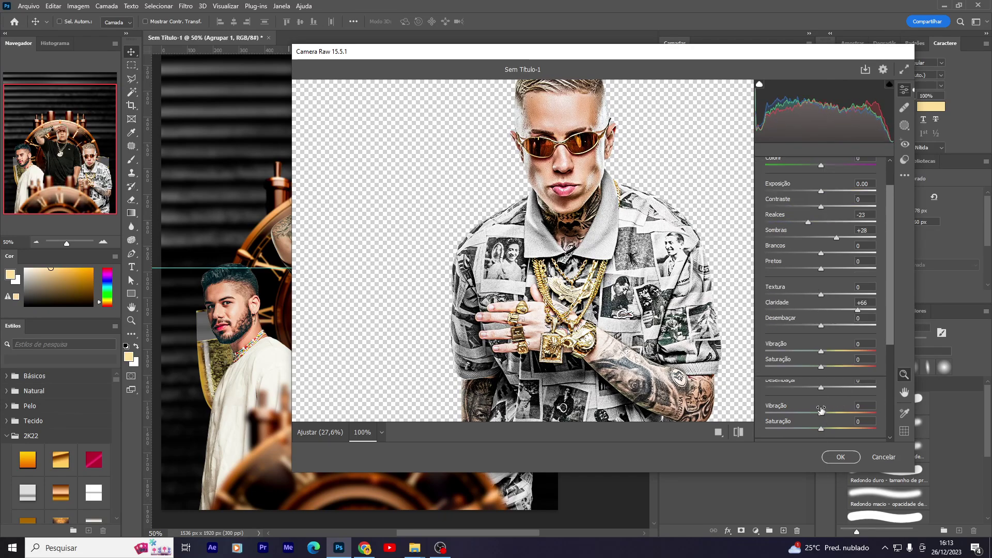
pyautogui.moveTo(821, 367); pyautogui.dragTo(811, 367)
pyautogui.scroll(-2, 792, 381)
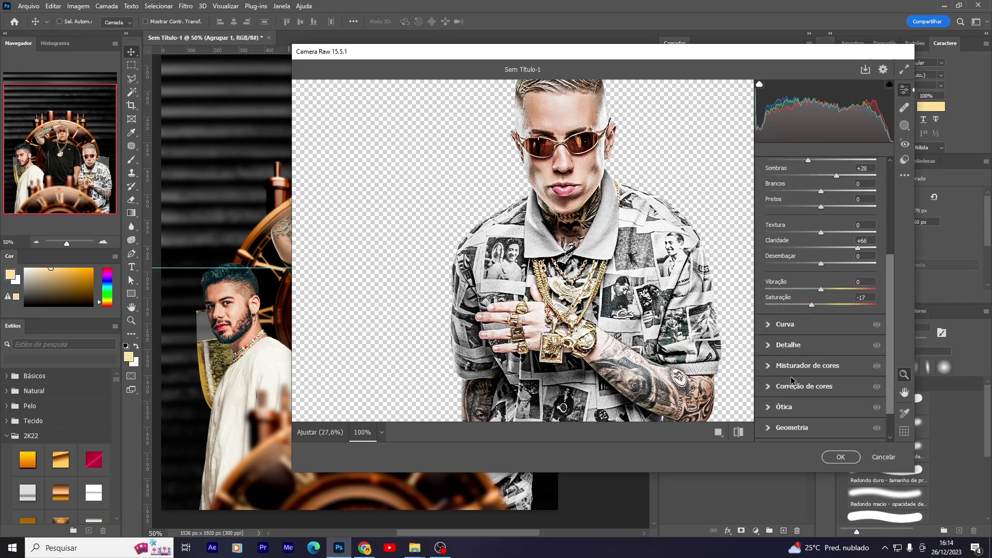
pyautogui.click(790, 345)
pyautogui.moveTo(766, 294); pyautogui.dragTo(797, 294)
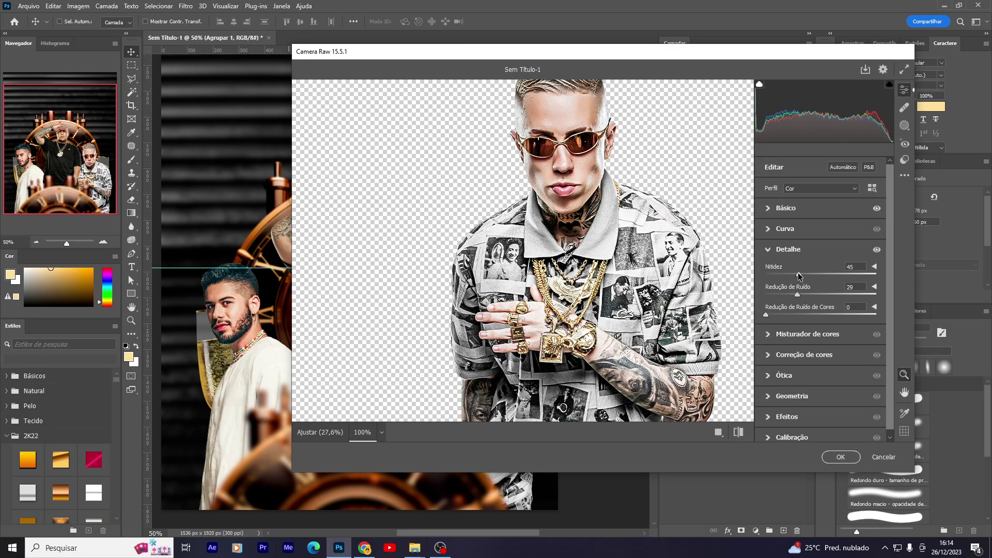
pyautogui.click(840, 455)
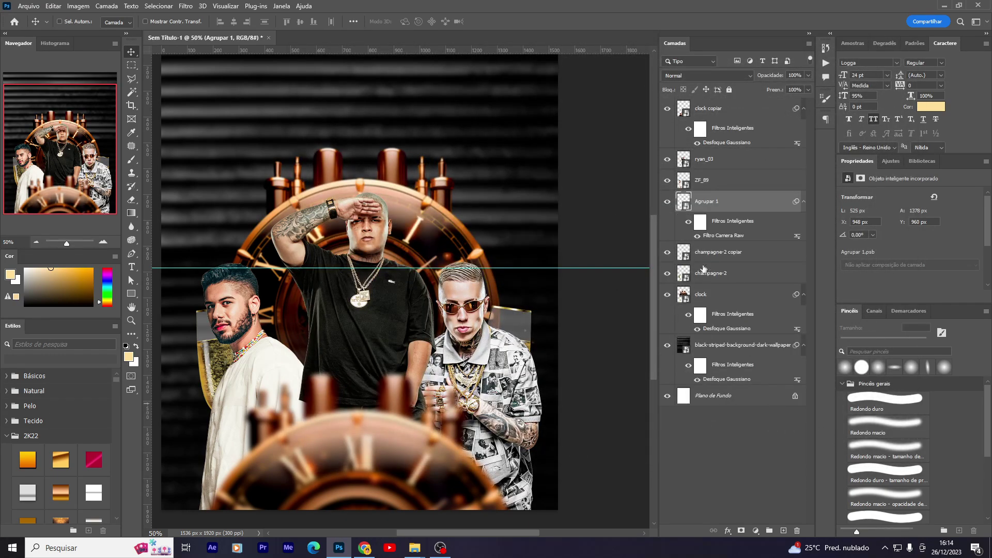
# Open the Camera Raw filter on ryan_03 and set sharpening to 41
pyautogui.click(688, 162)
pyautogui.click(186, 6)
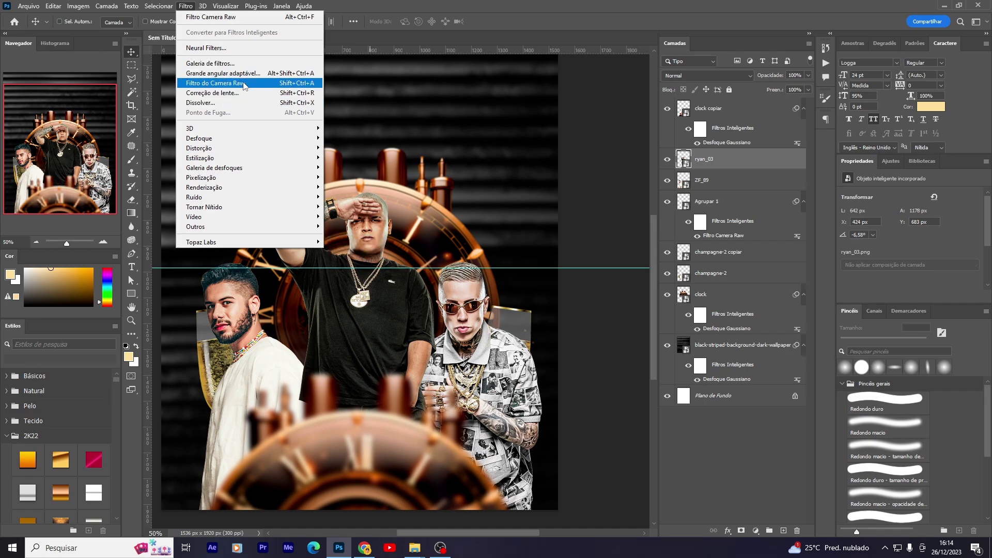
pyautogui.click(215, 83)
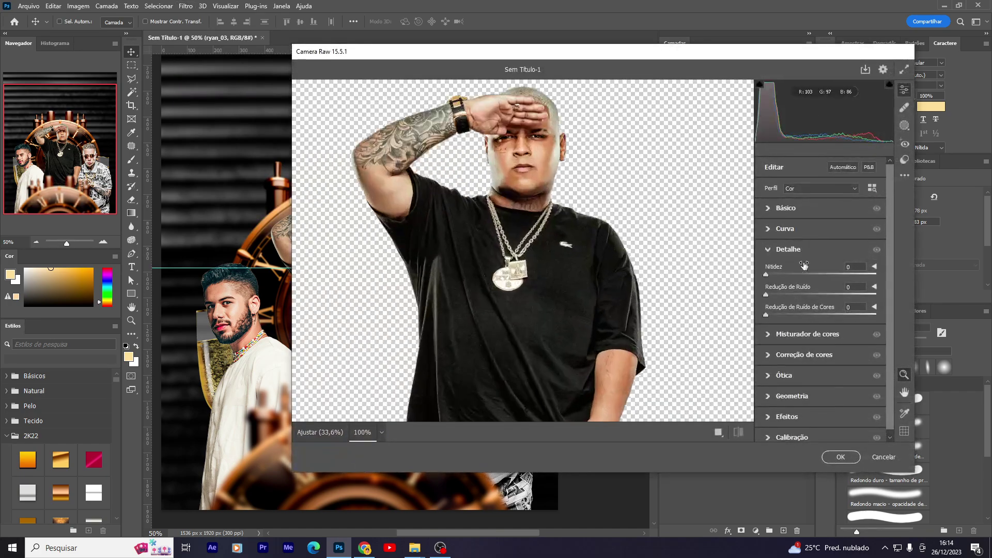
pyautogui.click(796, 274)
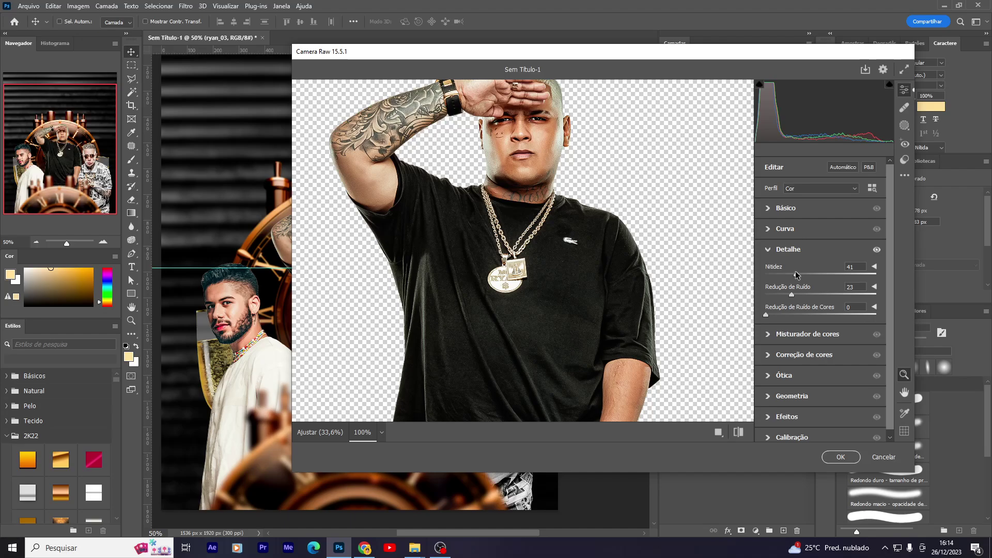
# Set clarity +25, highlights +59, contrast -25 and shadows +19, then apply and nudge the artist
pyautogui.click(770, 208)
pyautogui.moveTo(837, 371); pyautogui.dragTo(834, 371)
pyautogui.click(853, 284)
pyautogui.moveTo(814, 268); pyautogui.dragTo(807, 268)
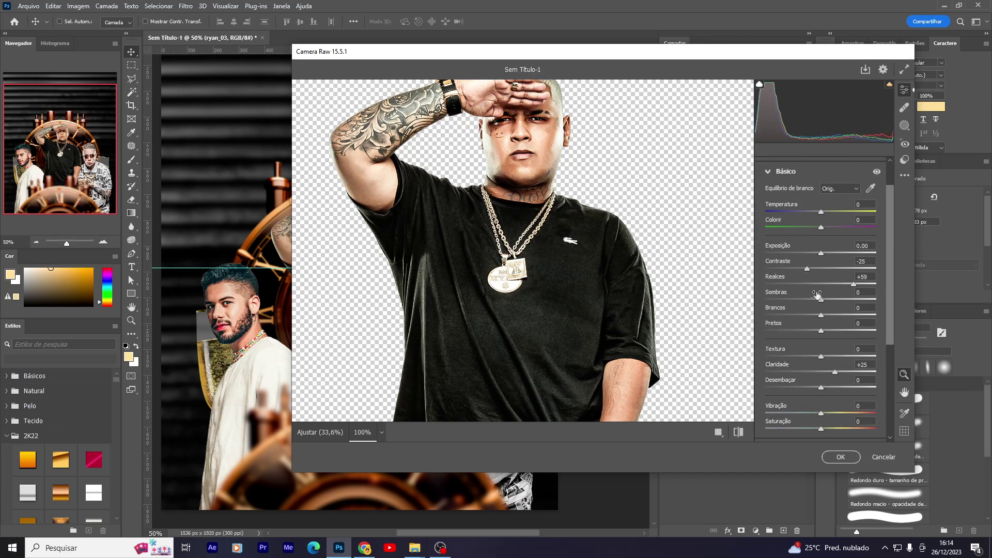
pyautogui.click(831, 300)
pyautogui.click(840, 458)
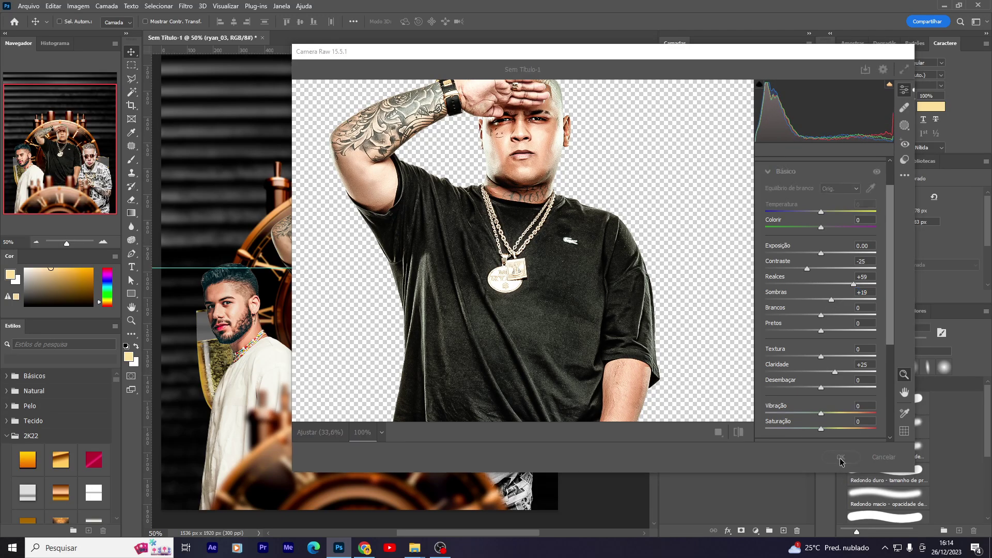
pyautogui.moveTo(353, 350); pyautogui.dragTo(353, 371)
pyautogui.scroll(-2, 354, 354)
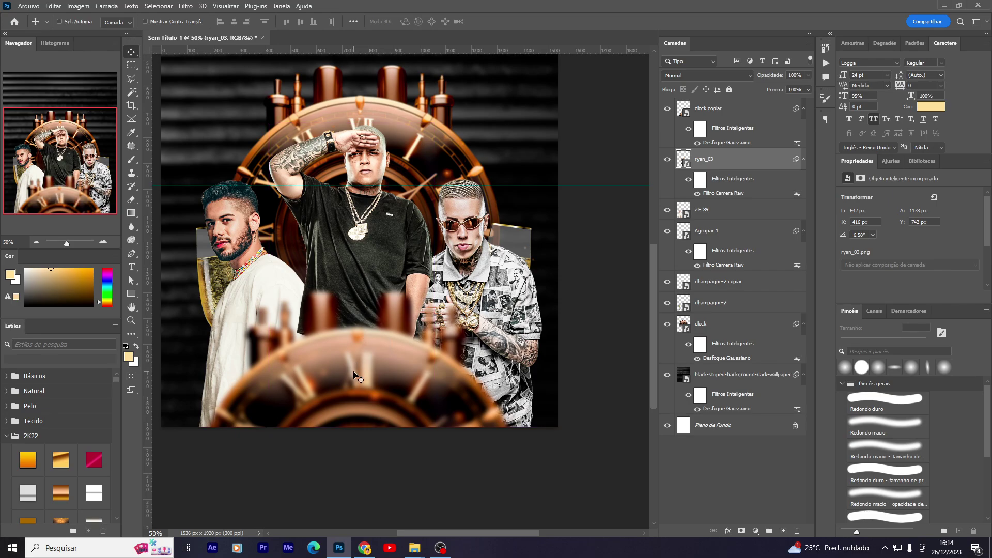
# Create a 4-column, 4-row guide layout with 20 px gutters, plus a vertical guide near the left side
pyautogui.click(225, 6)
pyautogui.moveTo(228, 277)
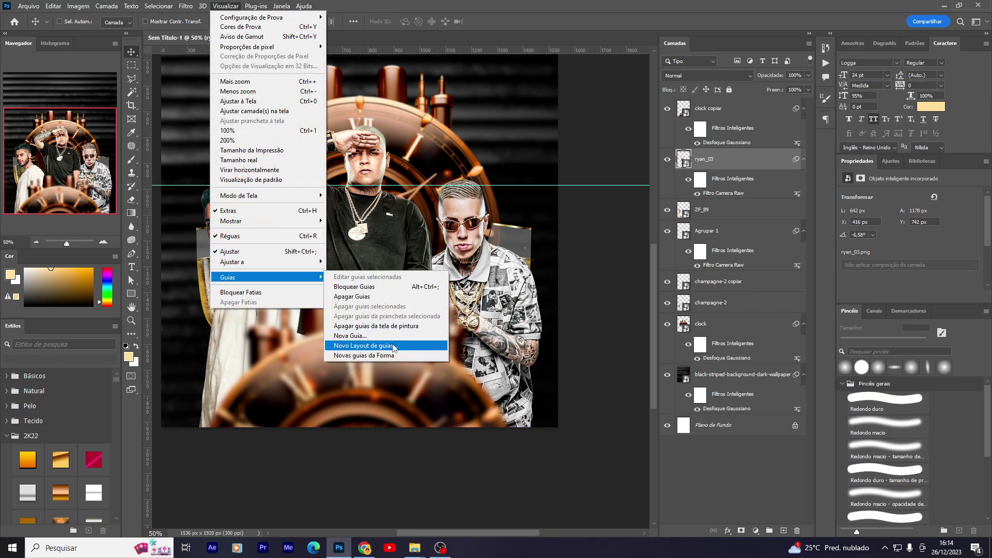
pyautogui.click(392, 345)
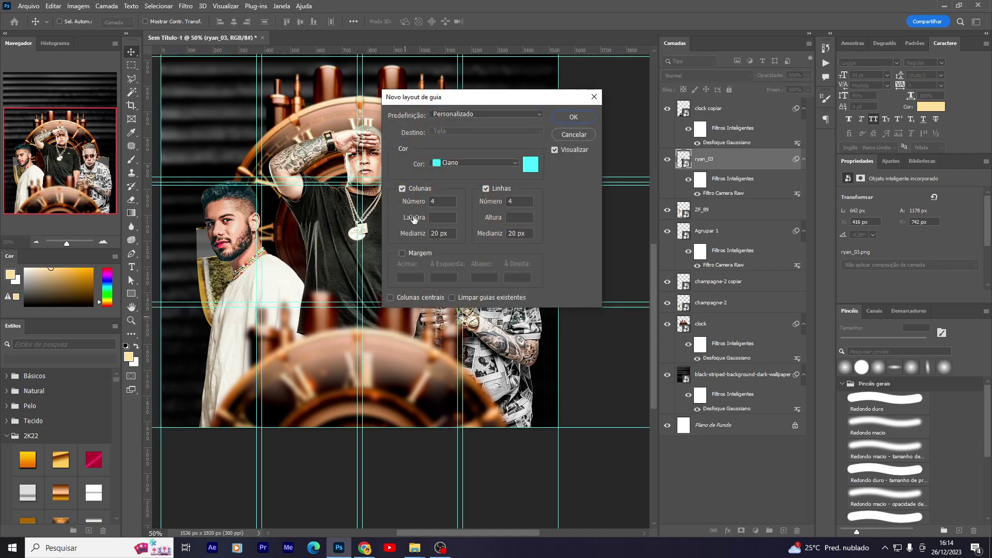
pyautogui.click(573, 118)
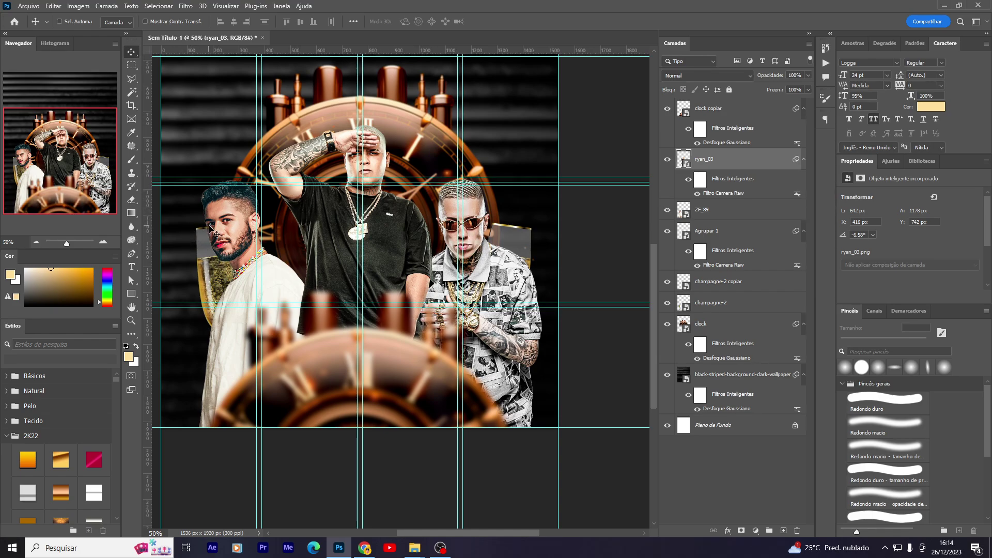
pyautogui.moveTo(162, 239); pyautogui.dragTo(525, 289)
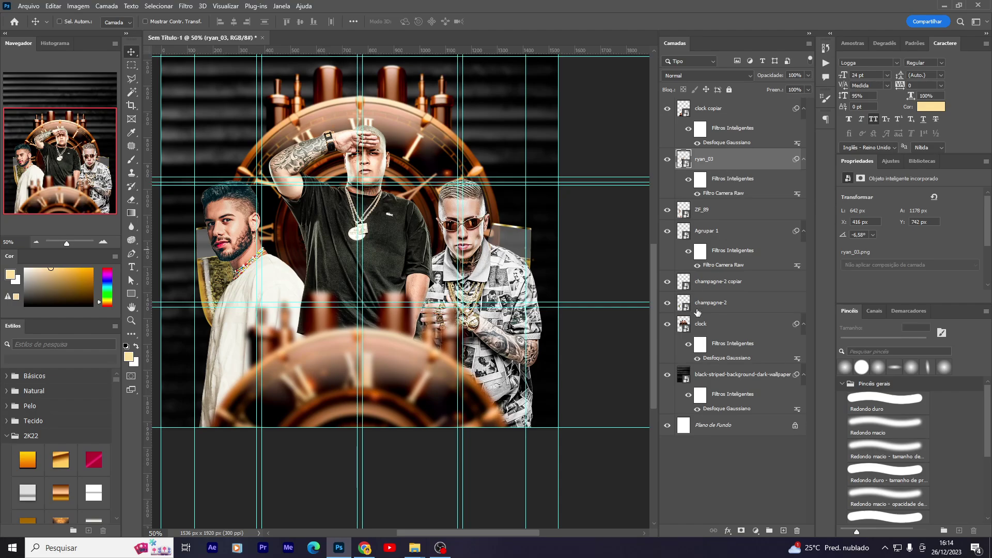
pyautogui.moveTo(247, 322); pyautogui.dragTo(334, 354)
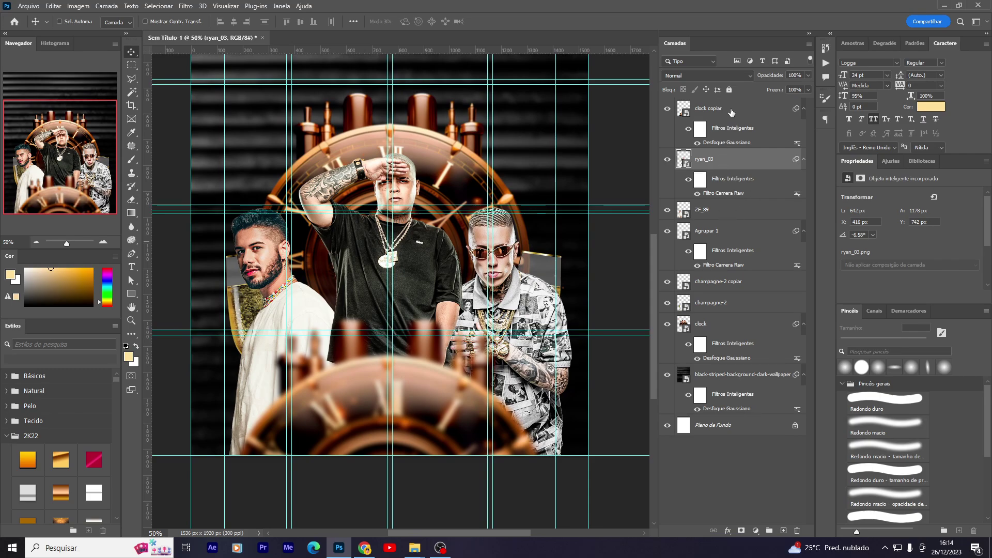
# Nudge the middle artist ryan_03 and the left artist ZF_89 a few pixels left
pyautogui.hotkey('alt', '[')
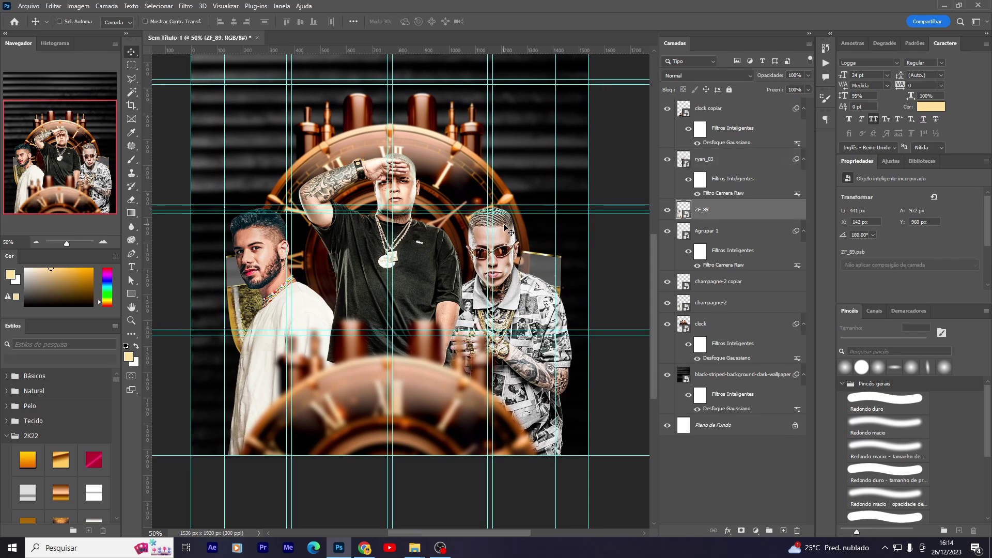
pyautogui.hotkey('alt', ']')
pyautogui.press('Left')
pyautogui.press('Left')
pyautogui.press('Left')
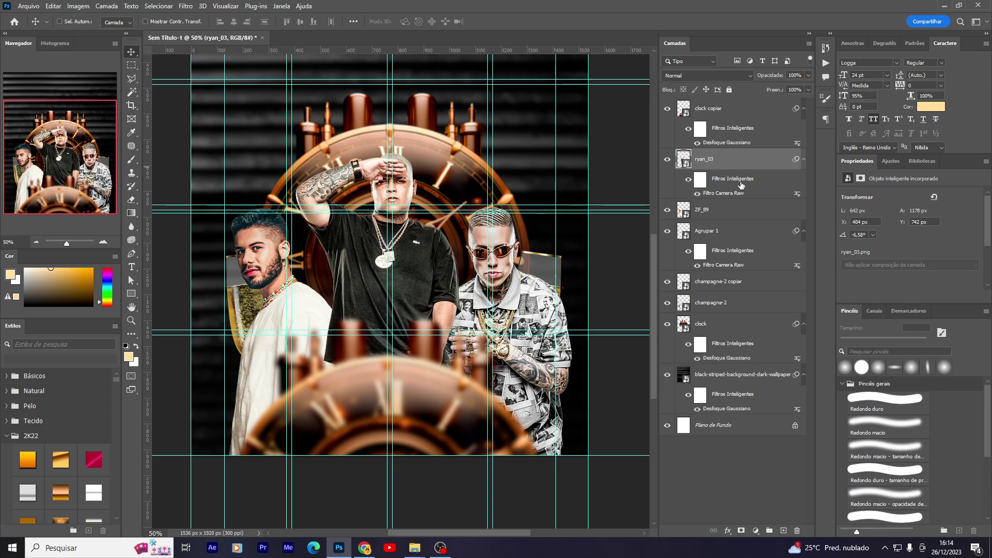
pyautogui.click(731, 215)
pyautogui.press('Left')
pyautogui.press('Left')
pyautogui.press('Left')
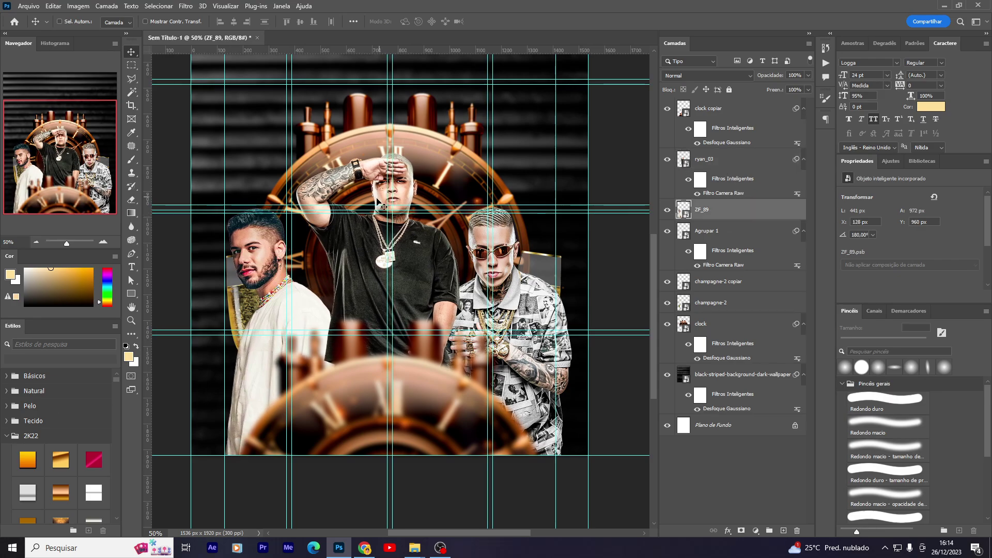
pyautogui.press('Left')
pyautogui.press('Left')
pyautogui.press('Left')
pyautogui.press('Left')
pyautogui.press('Left')
pyautogui.press('Left')
pyautogui.press('Left')
pyautogui.press('Left')
pyautogui.press('Left')
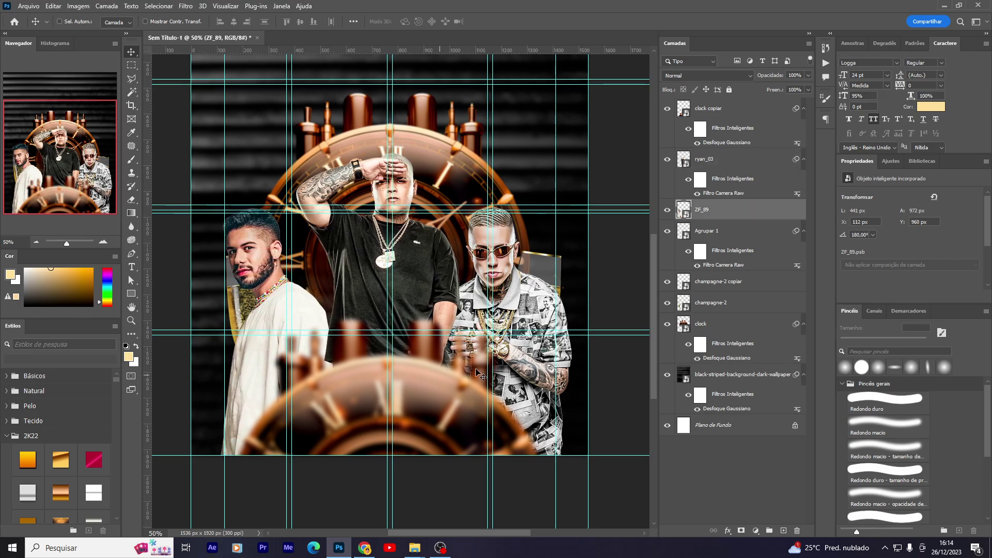
pyautogui.press('Left')
pyautogui.press('Left')
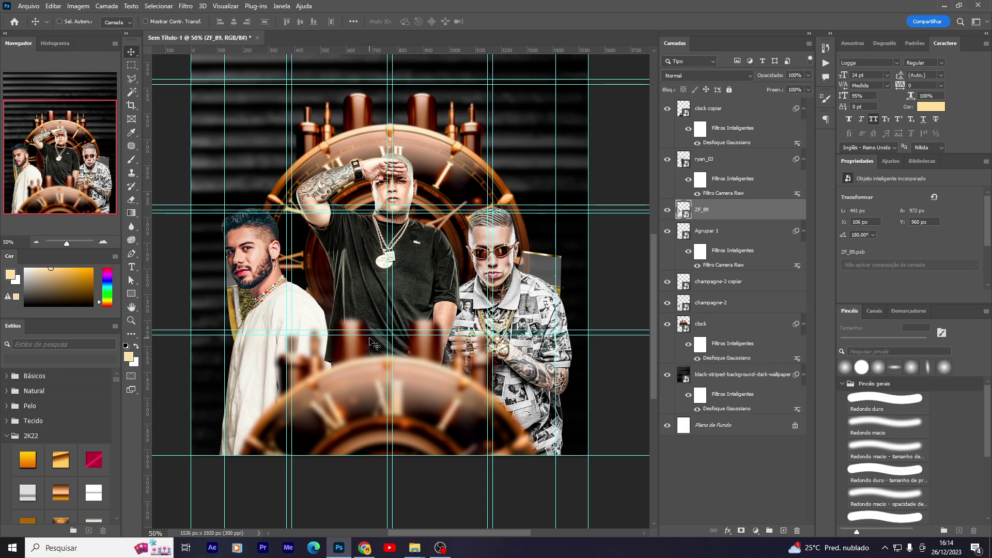
pyautogui.press('Right')
pyautogui.press('Right')
pyautogui.press('Right')
pyautogui.press('Right')
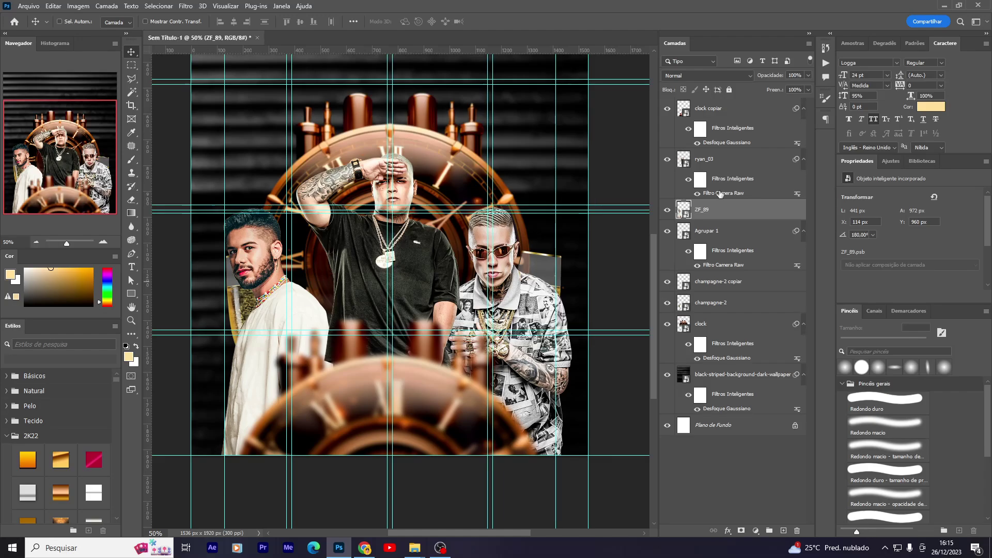
# Rotate the right-hand artist Agrupar 1 about 4.9° and nudge him left
pyautogui.click(701, 244)
pyautogui.hotkey('ctrl', 't')
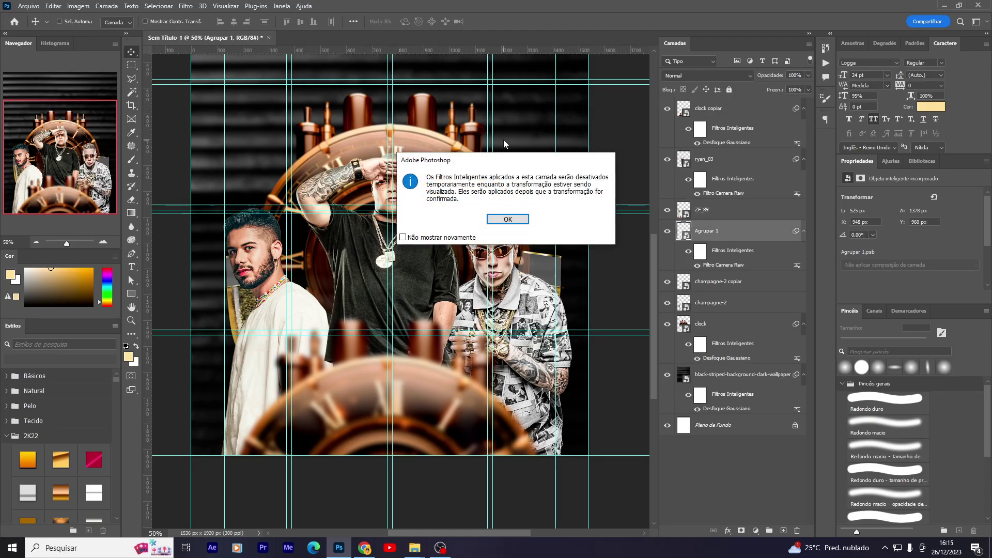
pyautogui.press('Return')
pyautogui.moveTo(503, 140); pyautogui.dragTo(521, 169)
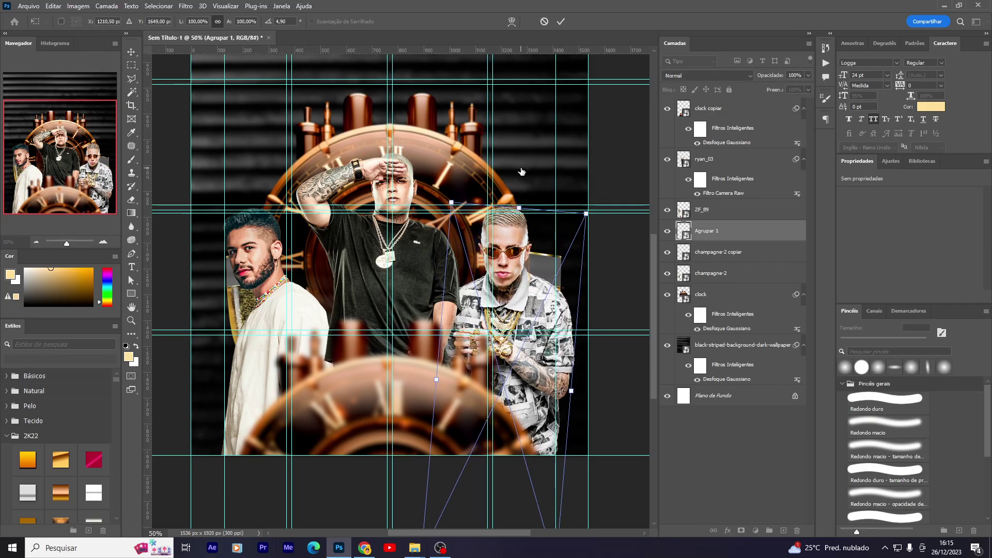
pyautogui.press('Return')
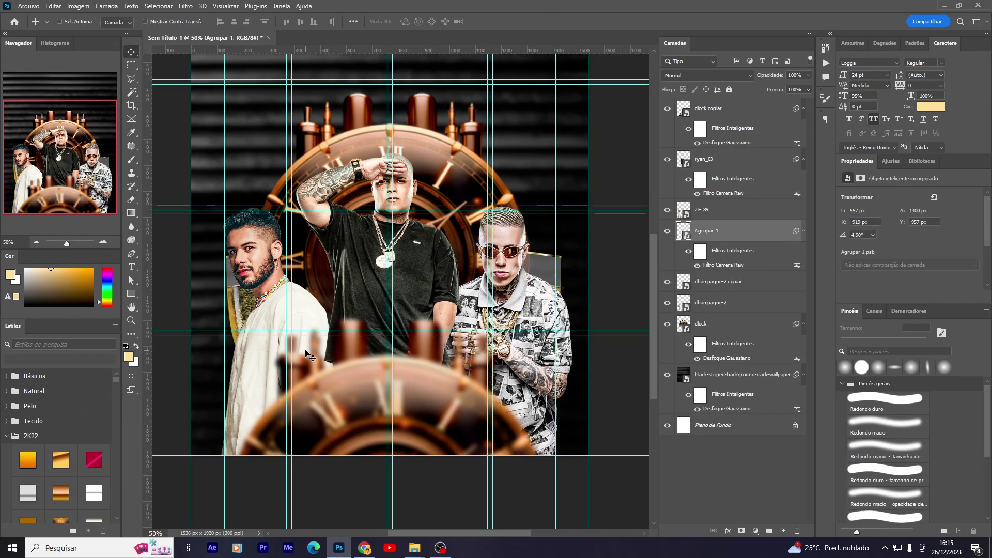
pyautogui.press('Left')
pyautogui.press('Left')
pyautogui.press('Left')
pyautogui.press('Left')
pyautogui.press('Left')
pyautogui.press('Left')
pyautogui.press('Left')
pyautogui.press('Left')
pyautogui.press('Left')
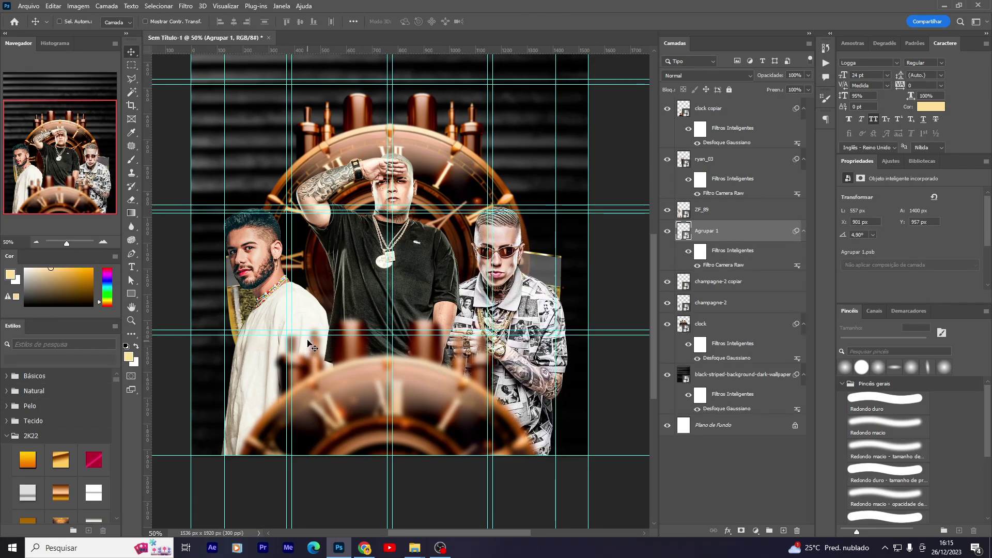
# Check the left artist, middle artist and clock layers, then hide the guides
pyautogui.scroll(2, 308, 344)
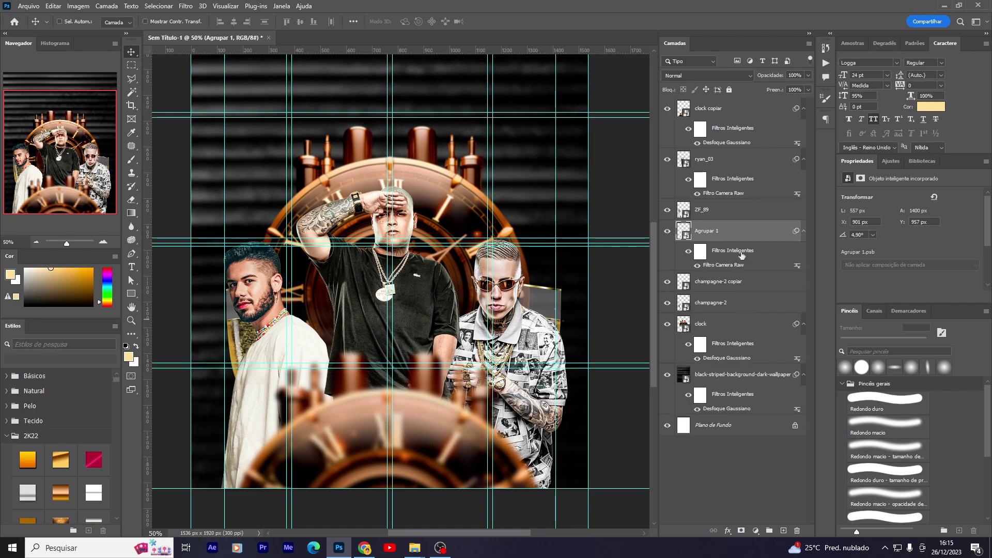
pyautogui.click(729, 210)
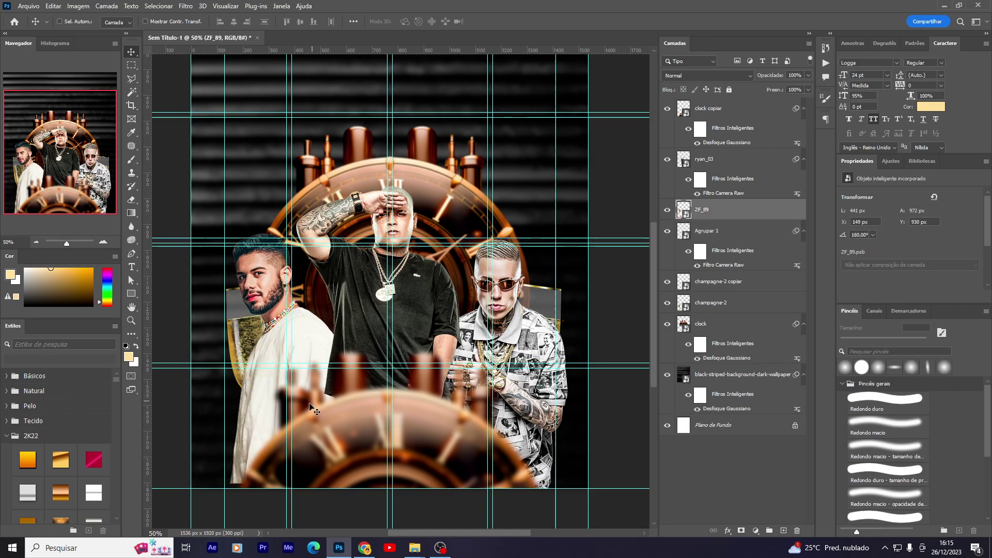
pyautogui.scroll(2, 362, 310)
pyautogui.click(713, 160)
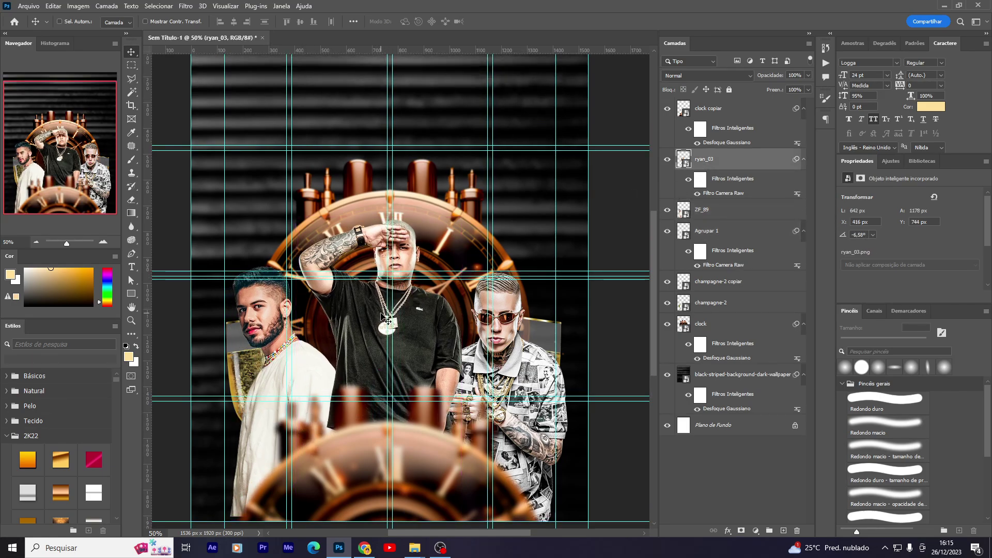
pyautogui.scroll(-3, 400, 290)
pyautogui.click(706, 323)
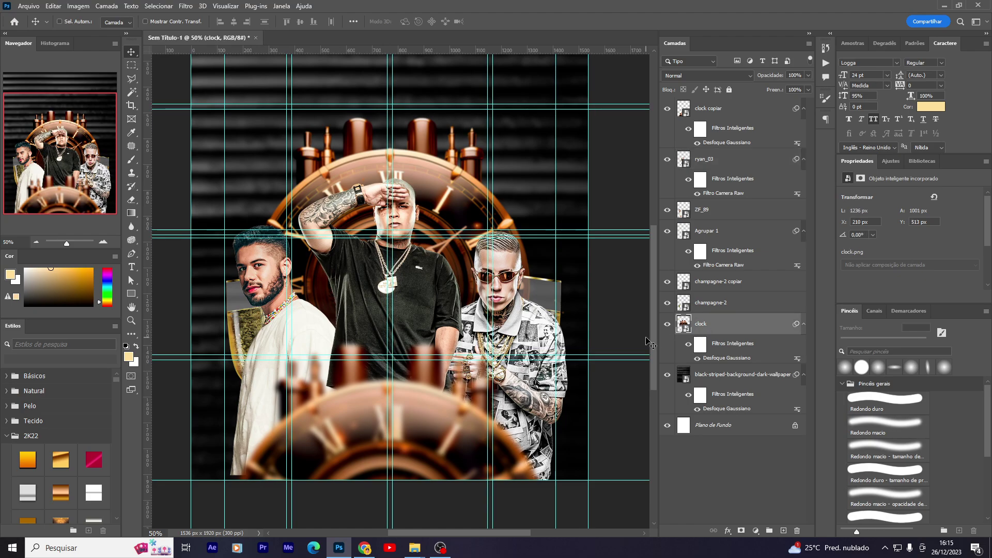
pyautogui.hotkey('ctrl', ';')
# Shift the middle artist ryan_03 slightly while toggling the guides
pyautogui.scroll(-2, 268, 377)
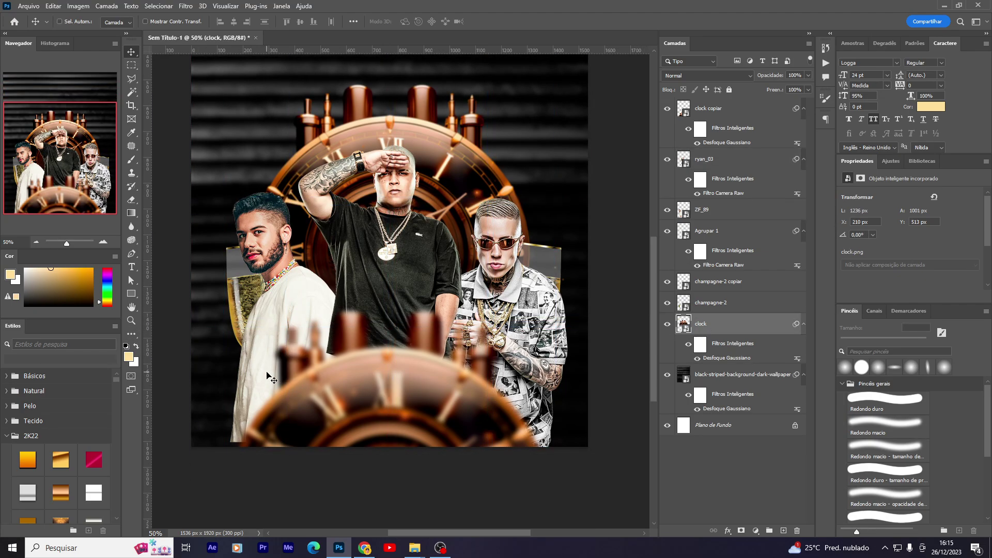
pyautogui.hotkey('ctrl', ';')
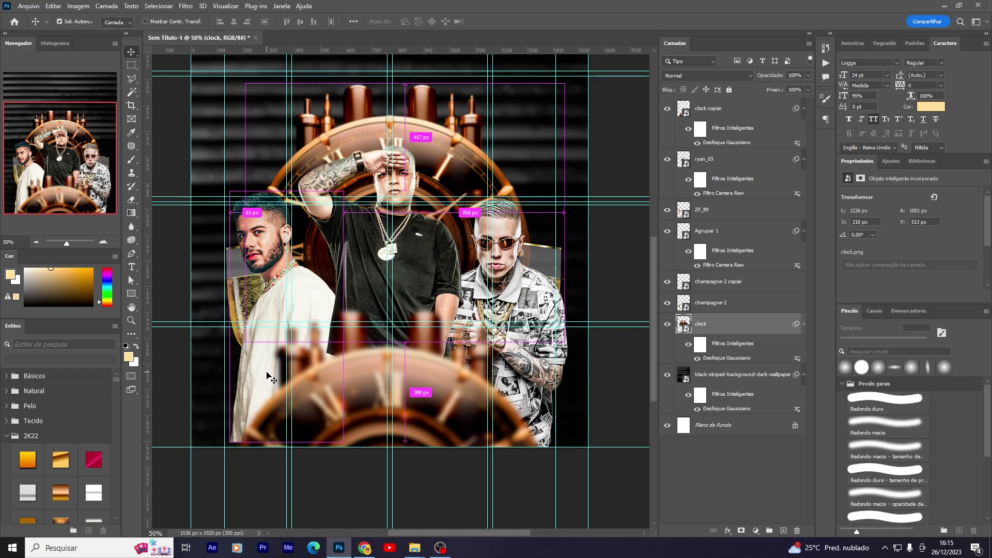
pyautogui.hotkey('ctrl', ';')
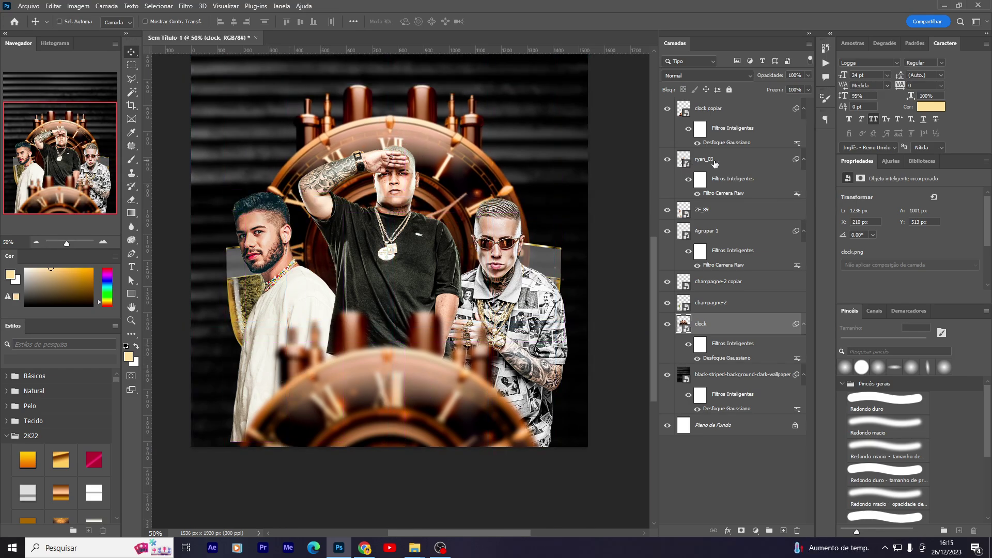
pyautogui.moveTo(412, 250); pyautogui.dragTo(423, 255)
pyautogui.hotkey('ctrl', 'z')
pyautogui.hotkey('ctrl', 'shift', 'z')
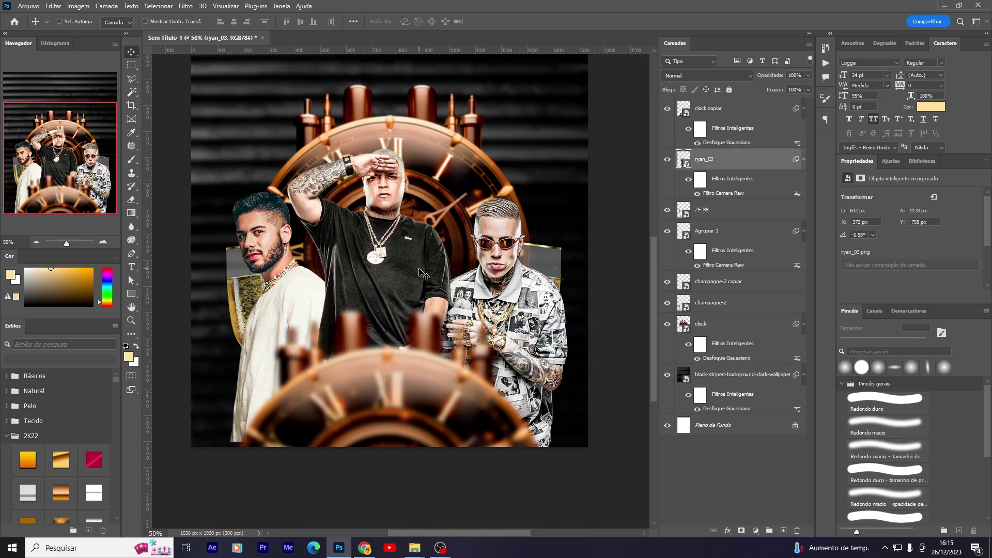
pyautogui.hotkey('ctrl', ';')
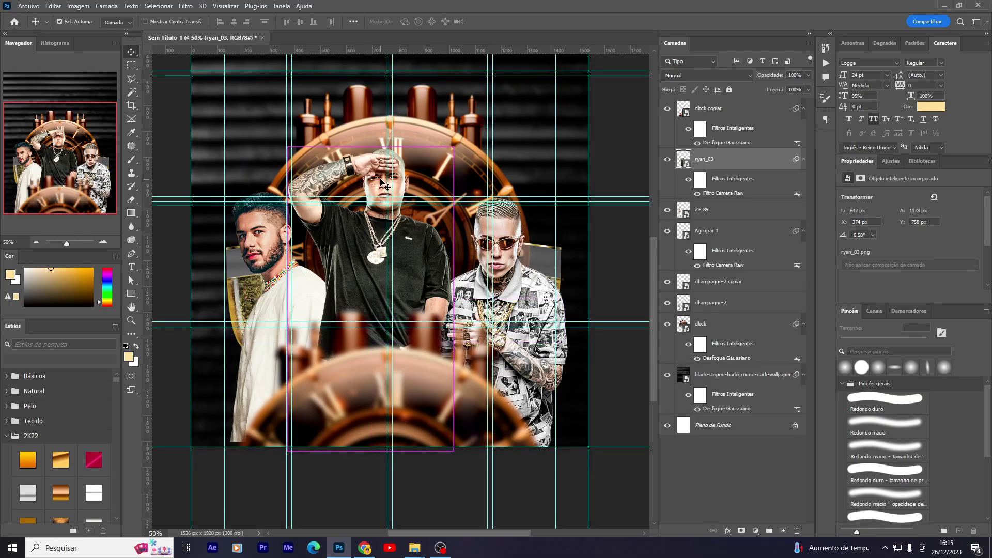
# Rotate the middle artist to about -3.7° so he stands straighter, then hide the guides
pyautogui.hotkey('ctrl', 't')
pyautogui.press('Return')
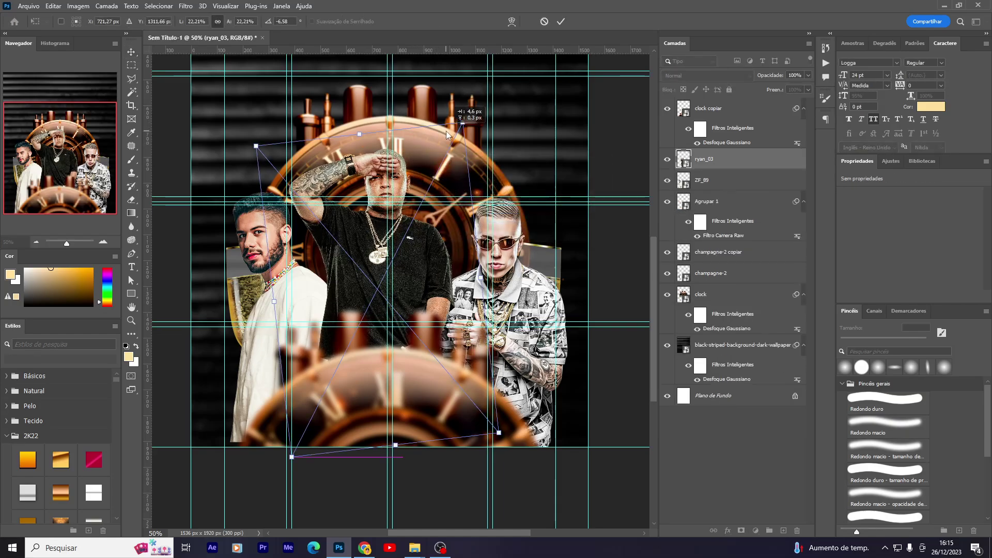
pyautogui.moveTo(446, 134); pyautogui.dragTo(461, 100)
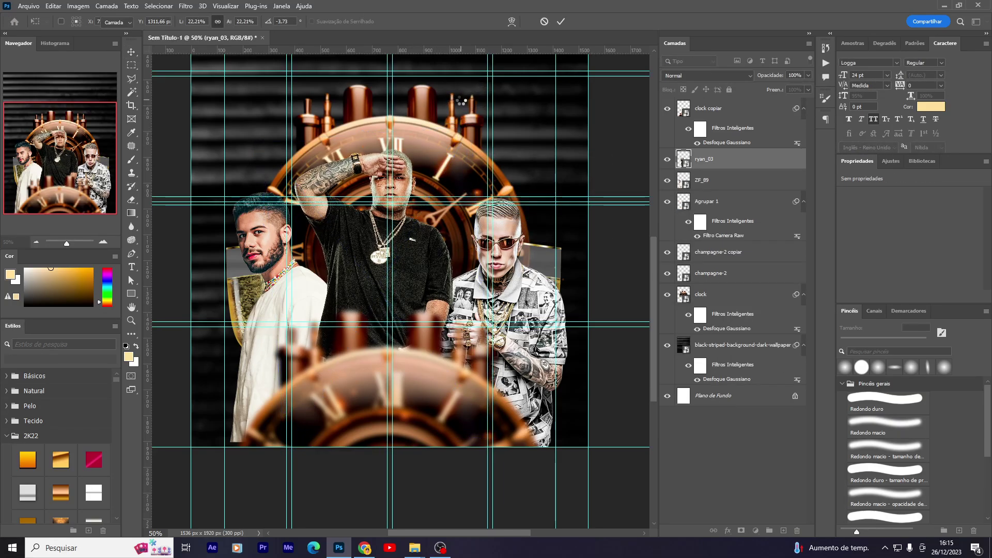
pyautogui.press('Return')
pyautogui.hotkey('ctrl', 'h')
# Add a new empty layer, Camada 1, above the front clock copy at the top of the stack
pyautogui.scroll(2, 403, 403)
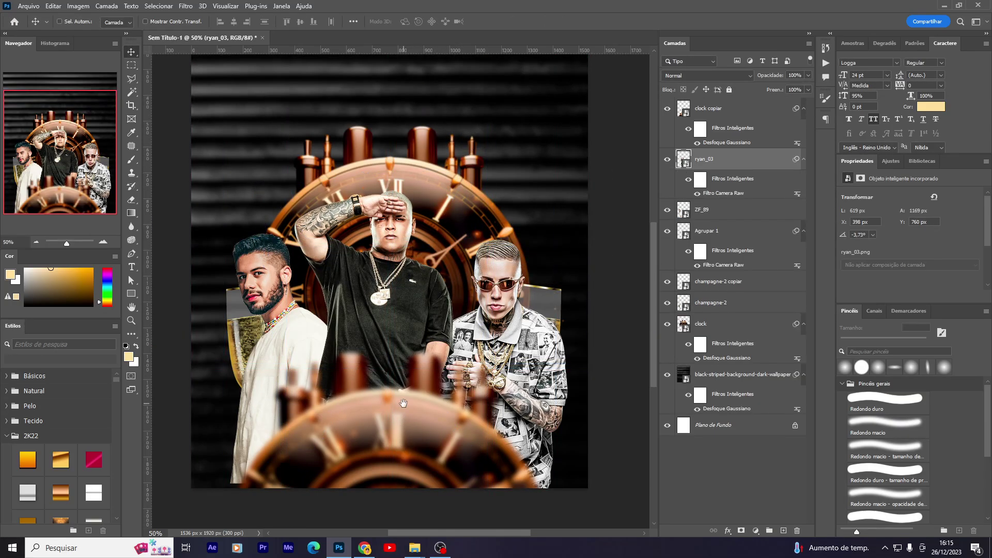
pyautogui.scroll(3, 458, 285)
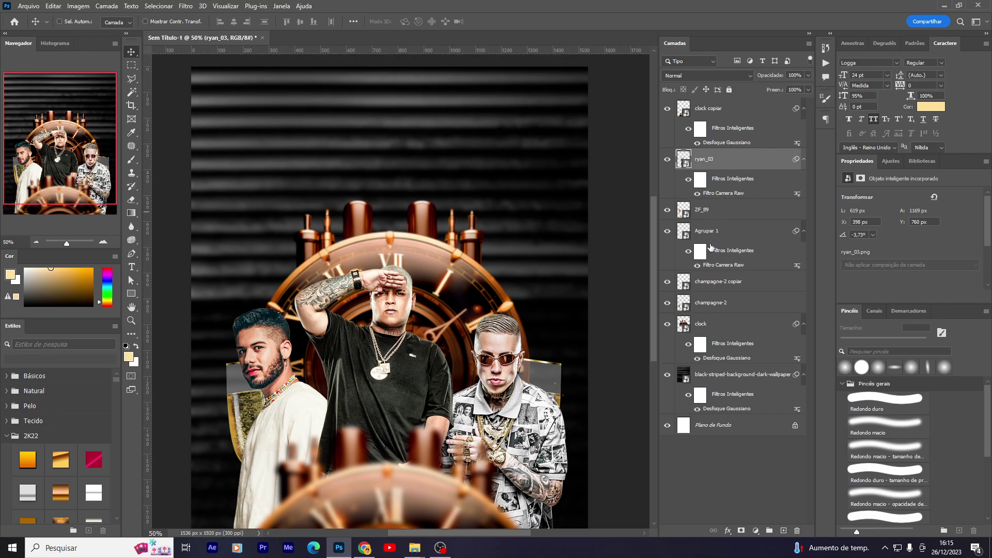
pyautogui.scroll(-2, 392, 289)
pyautogui.scroll(-2, 393, 290)
pyautogui.click(752, 109)
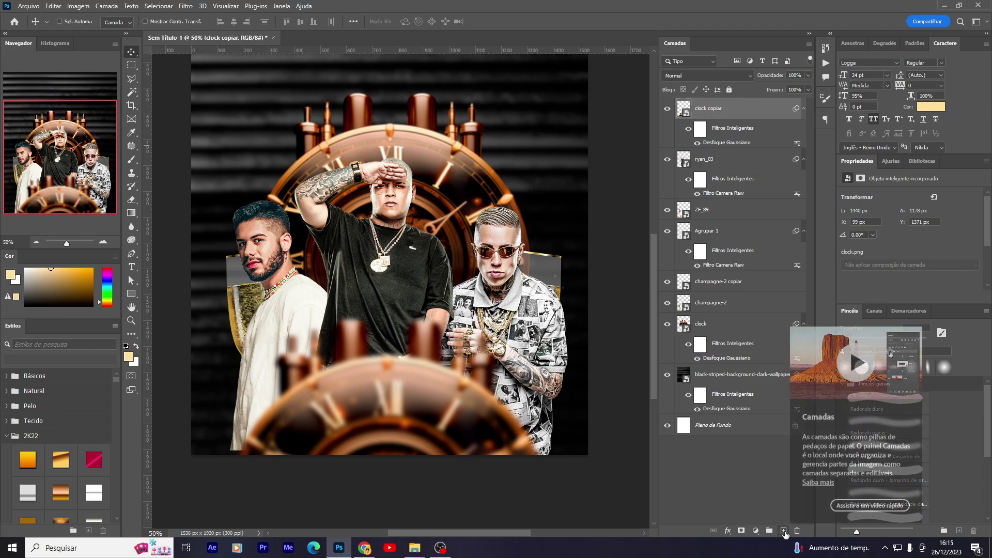
pyautogui.click(784, 531)
# Paint a dark-brown soft-brush fade across the bottom of the flyer on Camada 1
pyautogui.moveTo(77, 303); pyautogui.dragTo(75, 311)
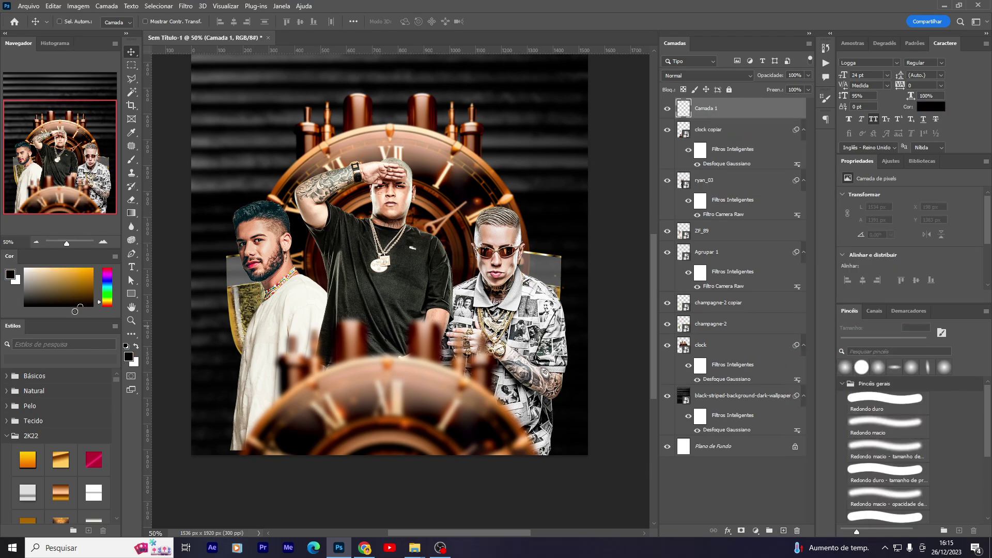
pyautogui.press('b')
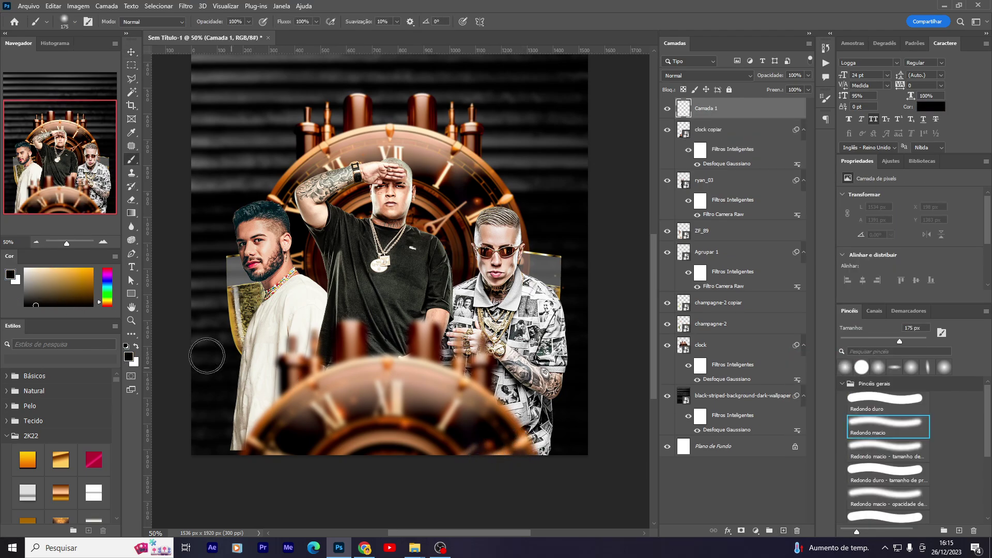
pyautogui.click(128, 356)
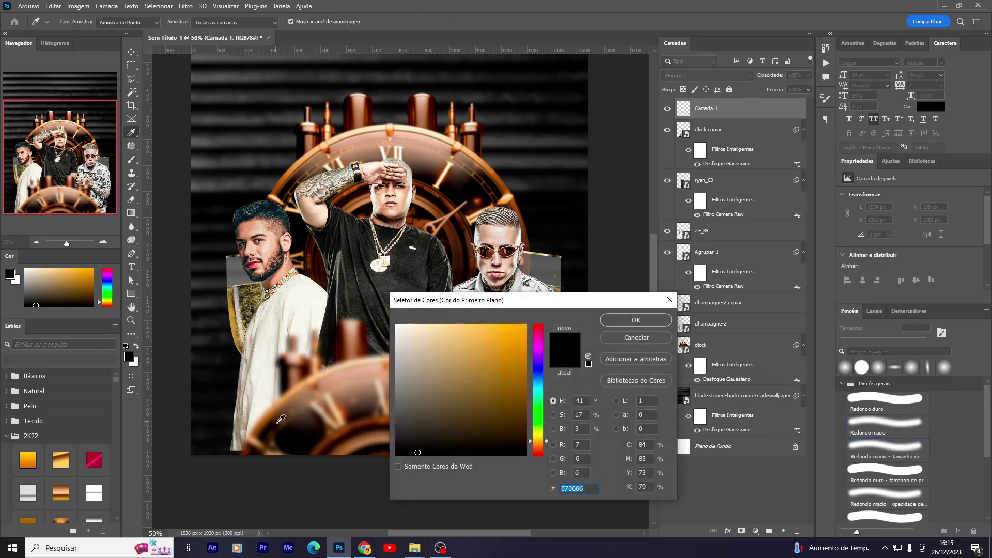
pyautogui.press('Return')
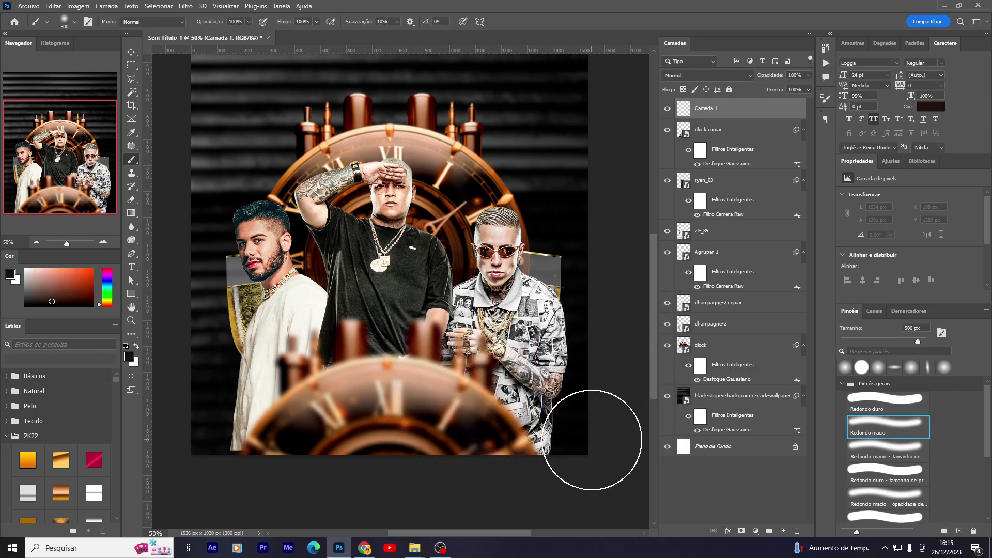
pyautogui.moveTo(592, 441); pyautogui.dragTo(398, 432)
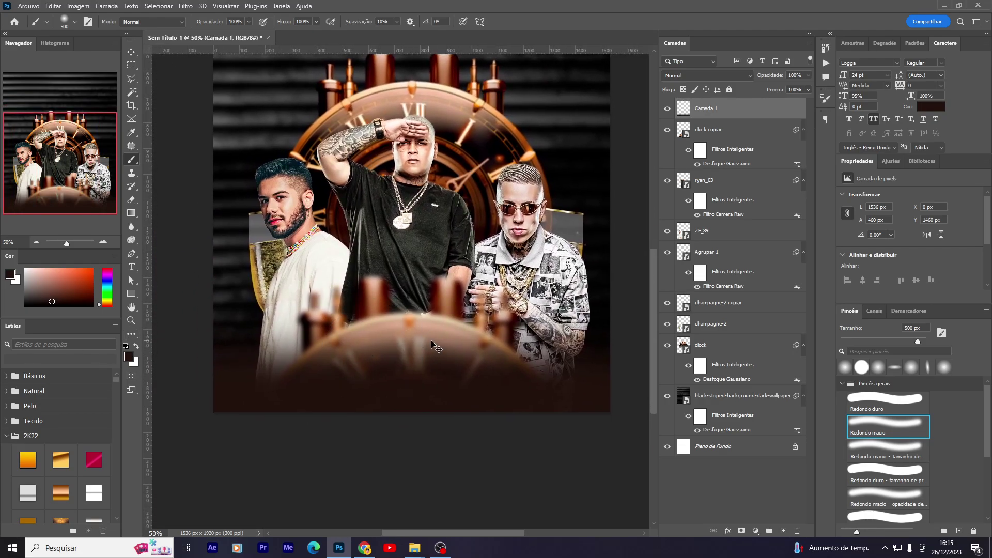
# Stretch the dark fade upward over the lower half and keep it anchored at the bottom
pyautogui.hotkey('ctrl', 't')
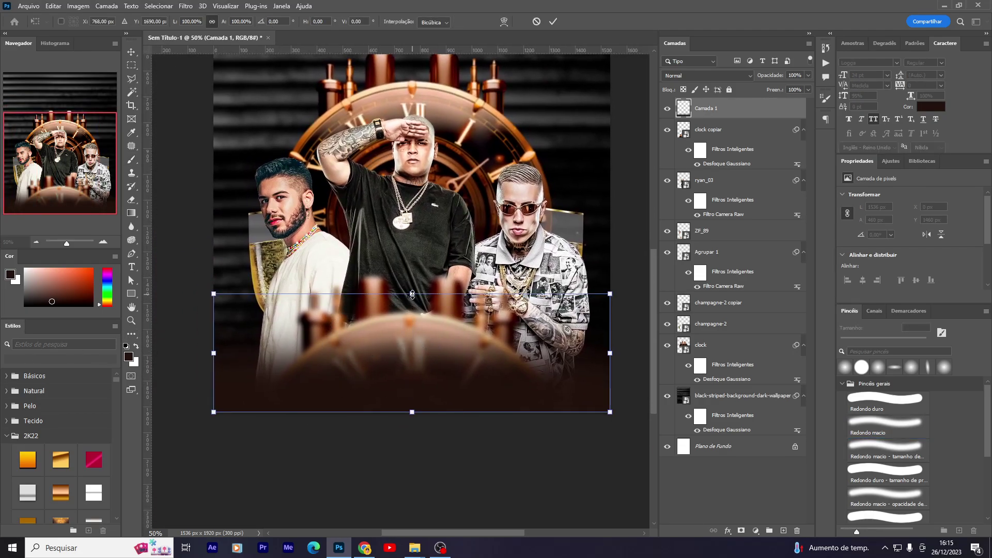
pyautogui.moveTo(412, 294); pyautogui.dragTo(412, 92)
pyautogui.moveTo(442, 248); pyautogui.dragTo(443, 303)
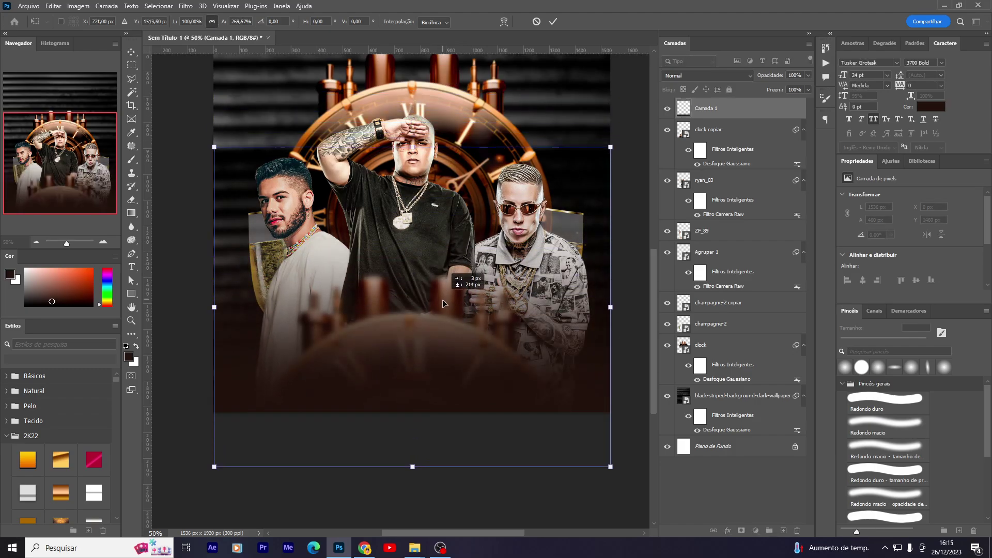
pyautogui.press('Return')
pyautogui.press('b')
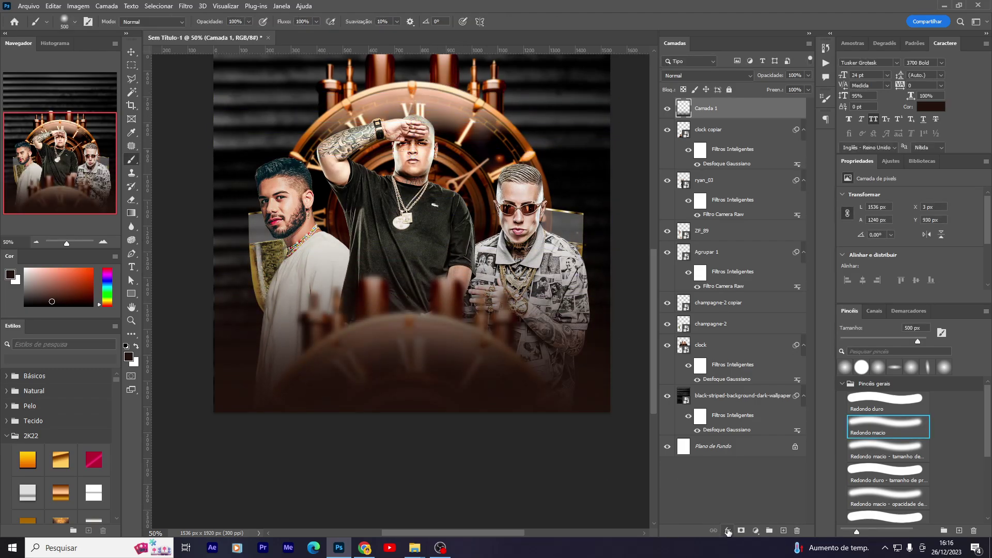
# Add a Color Overlay to the fade layer using a colour sampled from the canvas
pyautogui.click(728, 531)
pyautogui.click(765, 488)
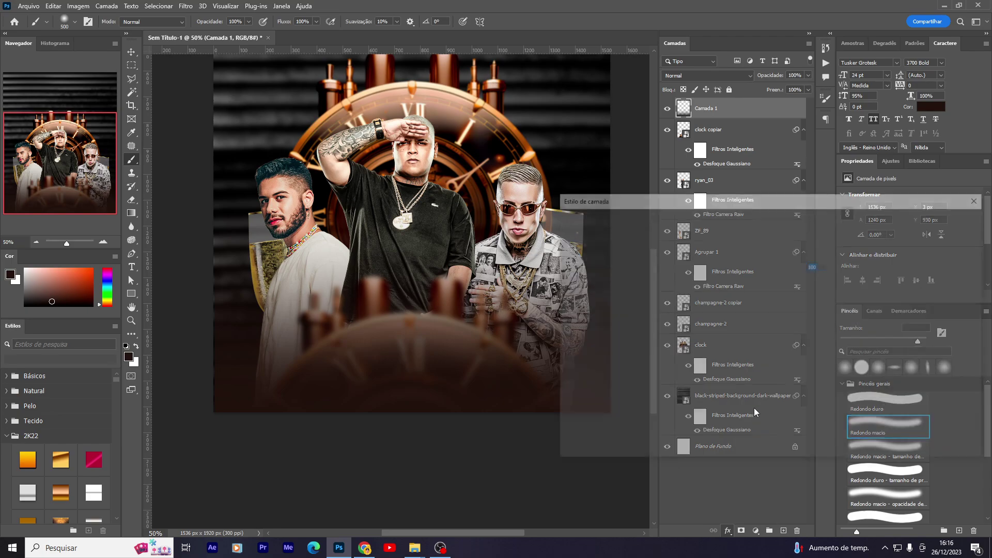
pyautogui.click(850, 252)
pyautogui.click(562, 123)
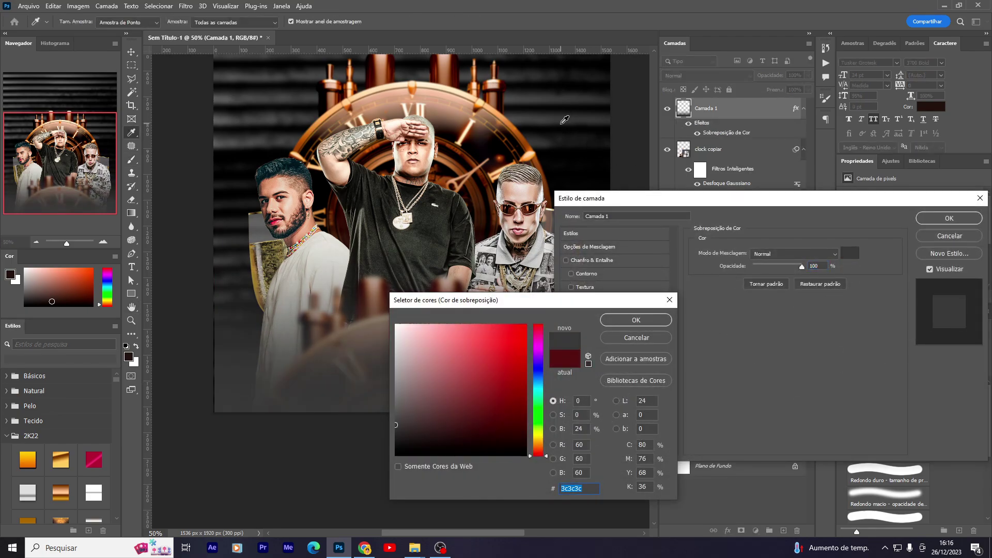
pyautogui.press('Return')
pyautogui.press('Return')
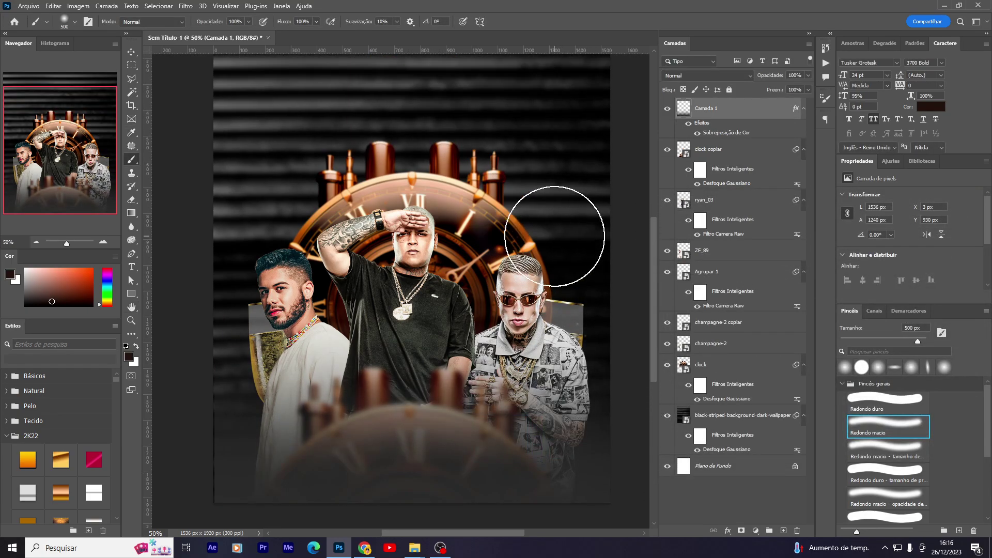
pyautogui.press('v')
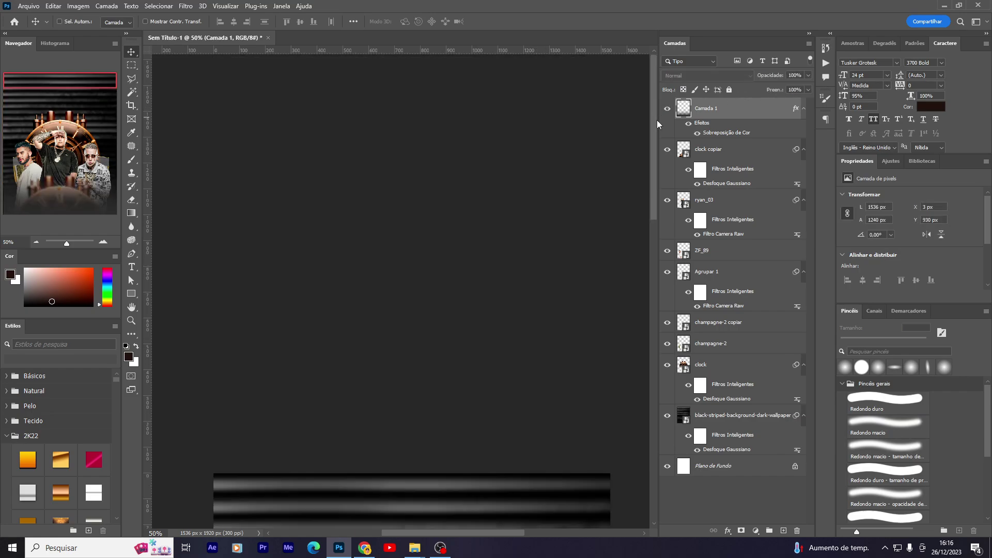
# Convert Camada 1 into a smart object
pyautogui.scroll(-3, 650, 281)
pyautogui.rightClick(726, 120)
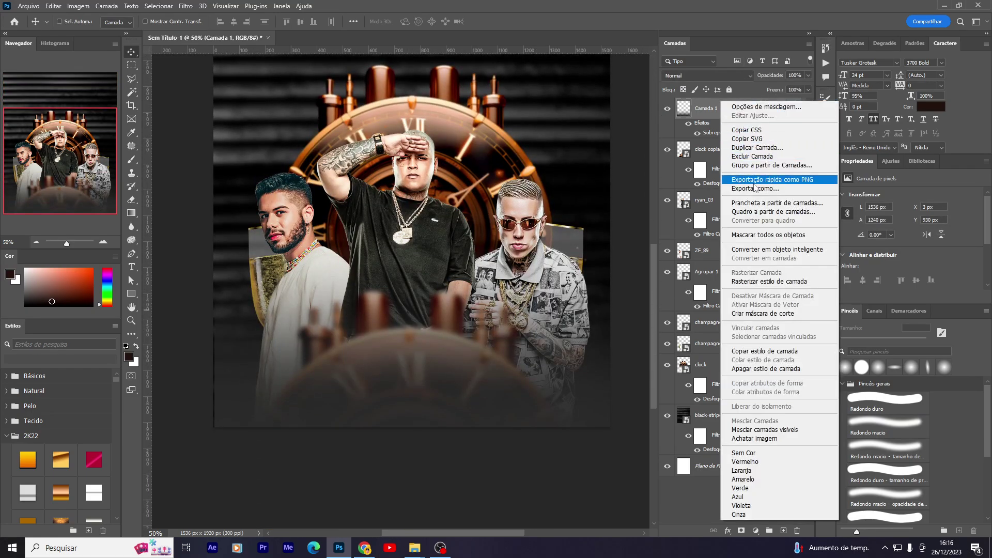
pyautogui.click(744, 246)
# Group the clock, background and element layers as 'bg + elementos'
pyautogui.click(731, 384)
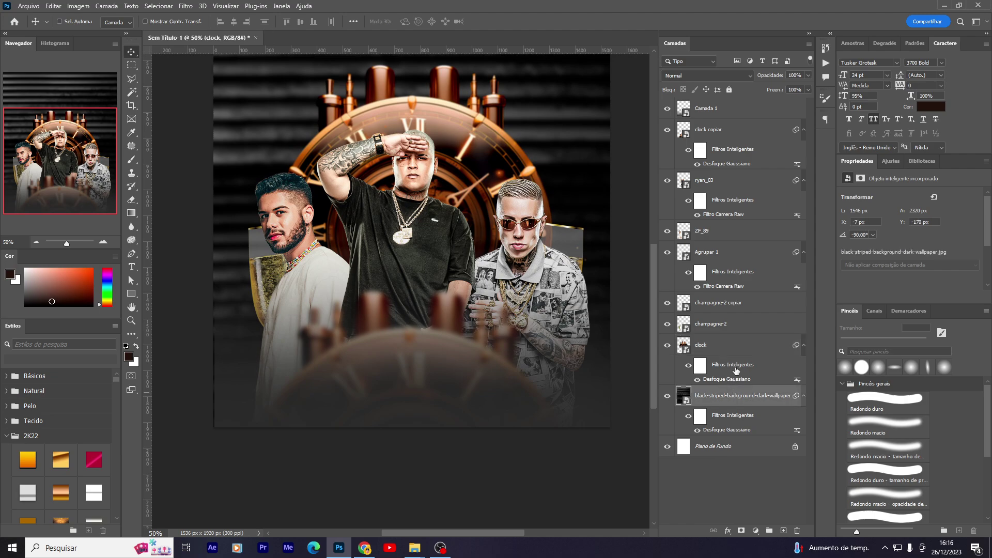
pyautogui.keyDown('shift'); pyautogui.click(725, 303); pyautogui.keyUp('shift')
pyautogui.hotkey('ctrl', 'g')
pyautogui.write('bg + element')
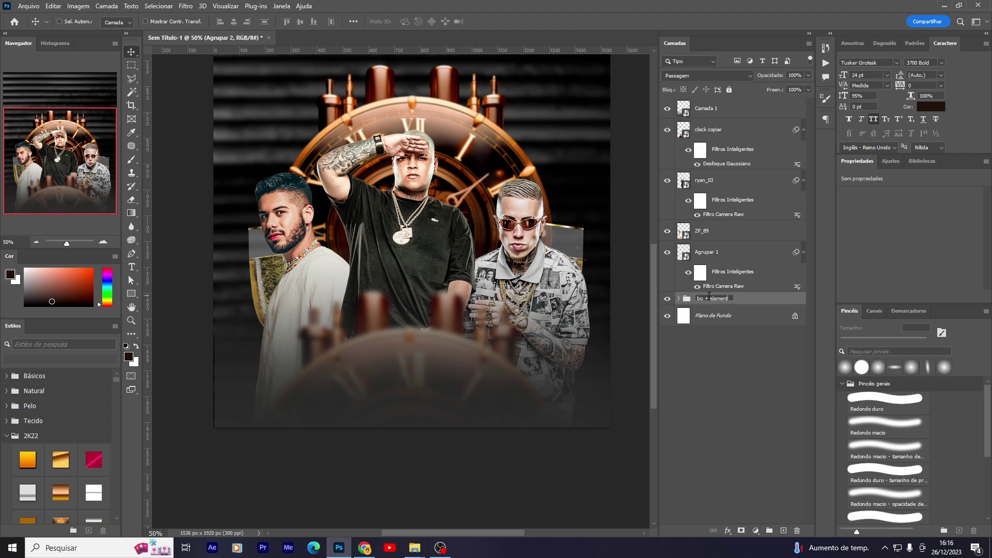
pyautogui.write('os')
pyautogui.press('Return')
# Group the three artist photo layers as 'fotos'
pyautogui.click(706, 282)
pyautogui.keyDown('shift'); pyautogui.click(722, 169); pyautogui.keyUp('shift')
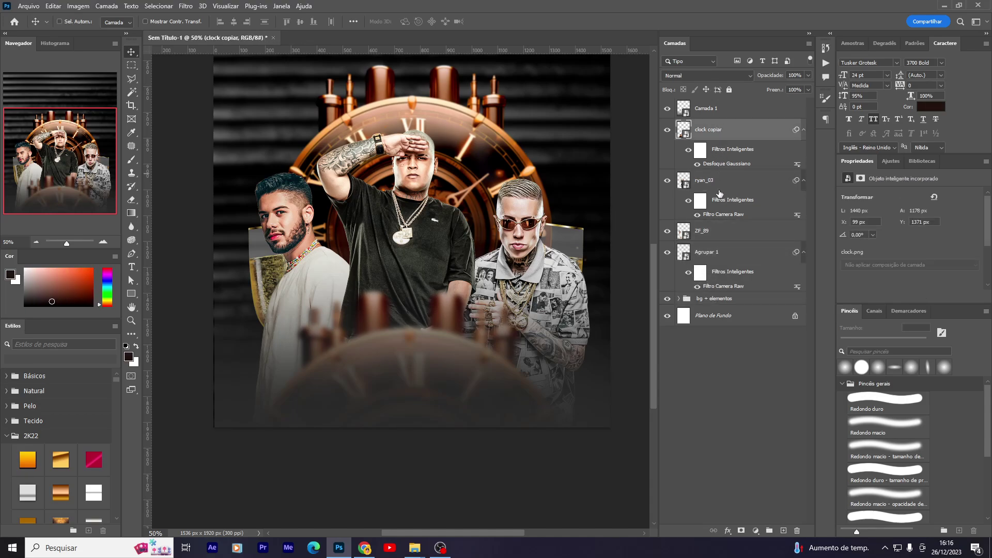
pyautogui.hotkey('ctrl', 'g')
pyautogui.write('foto')
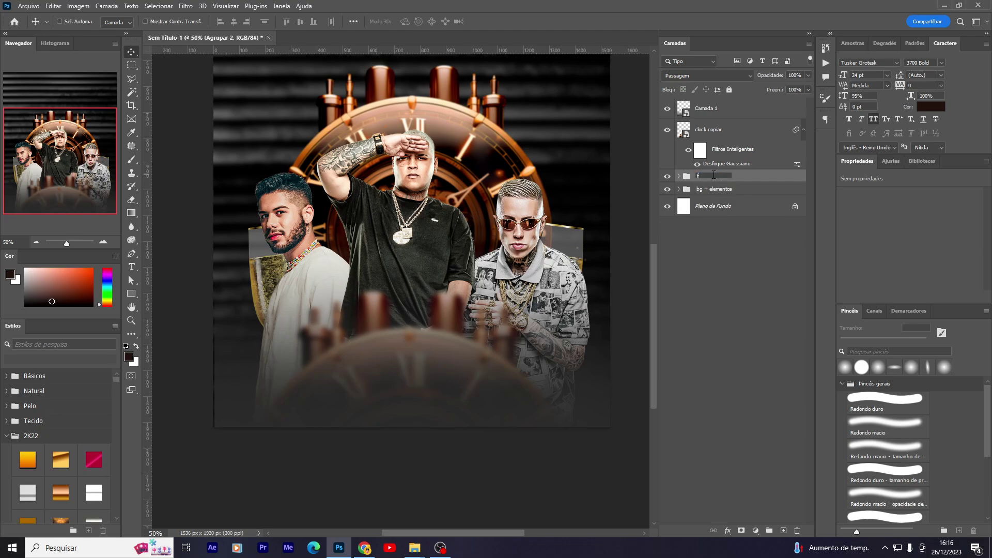
pyautogui.write('s')
pyautogui.press('Return')
# Put clock copiar in its own collapsed group named 'relogio frente', then select bg + elementos
pyautogui.hotkey('ctrl', 'g')
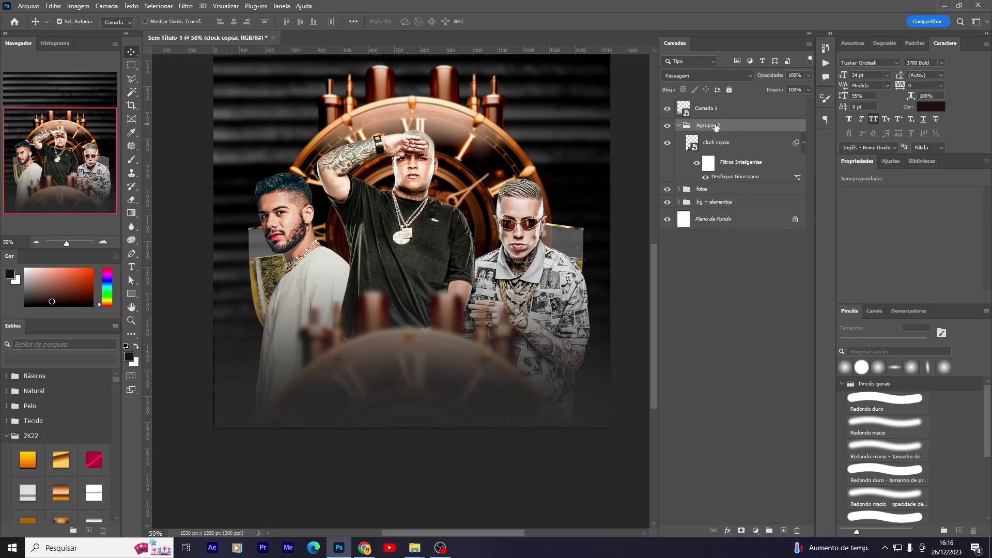
pyautogui.doubleClick(717, 125)
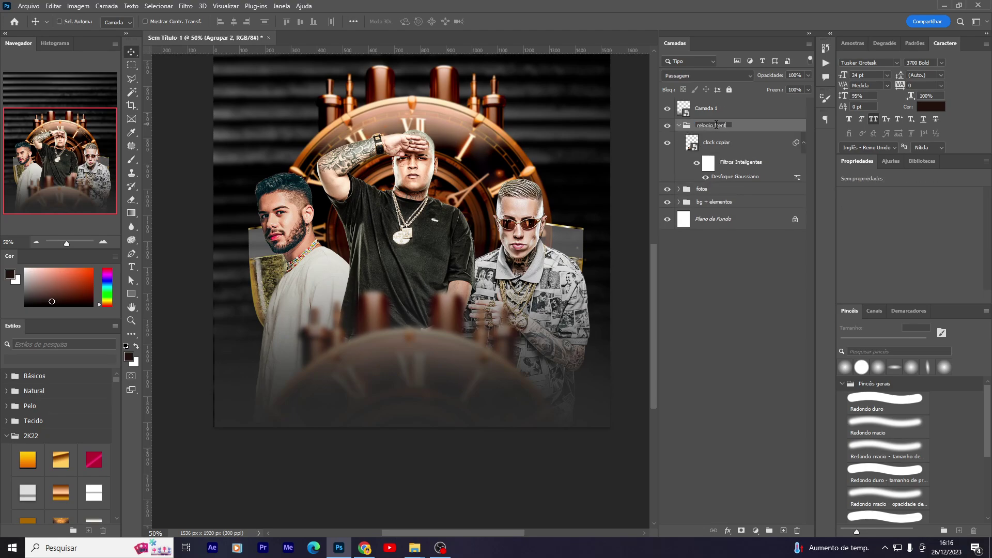
pyautogui.write('e')
pyautogui.press('Return')
pyautogui.click(678, 125)
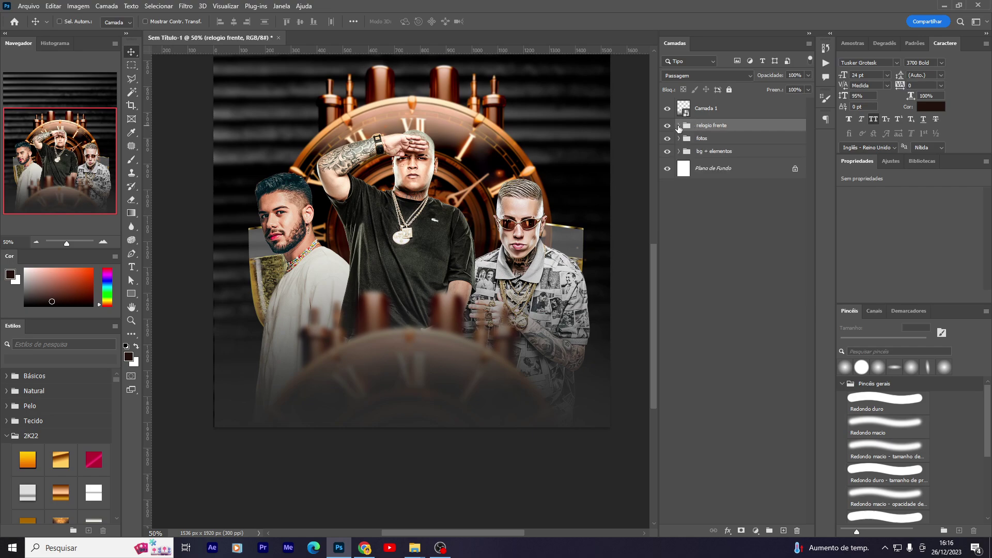
pyautogui.click(713, 151)
pyautogui.scroll(3, 403, 259)
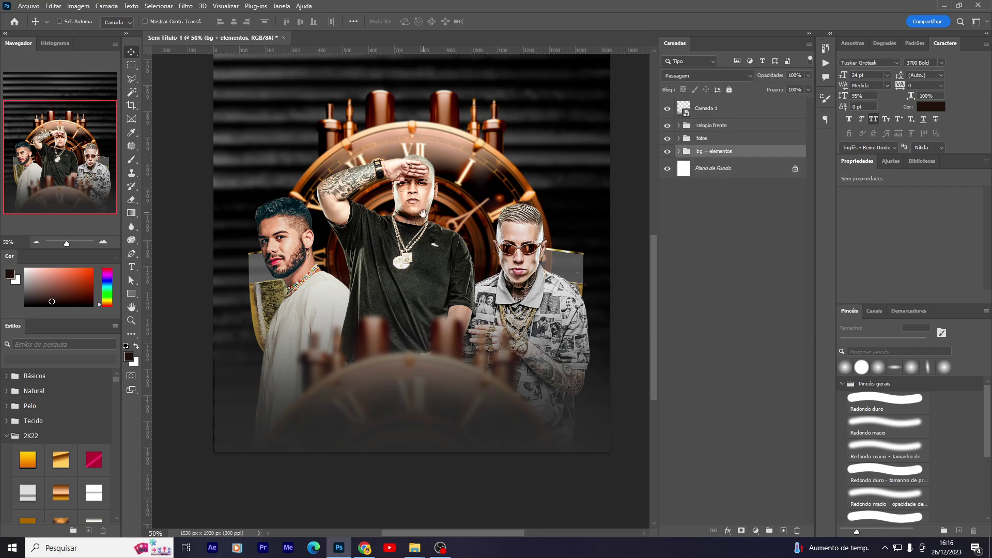
# On a new layer above bg + elementos, paint a soft white glow behind the centre artist
pyautogui.click(783, 530)
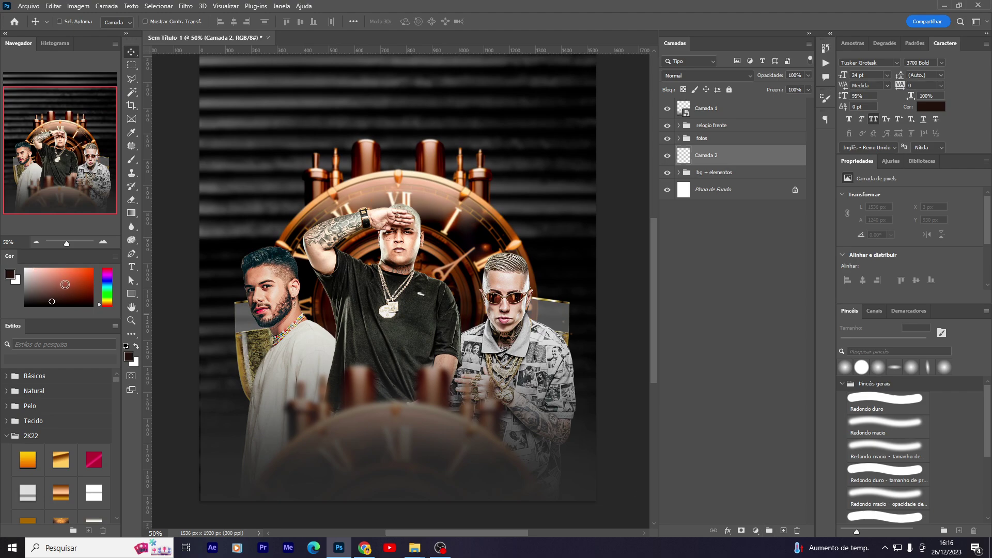
pyautogui.press('x')
pyautogui.press('b')
pyautogui.press(']')
pyautogui.press(']')
pyautogui.moveTo(408, 298); pyautogui.dragTo(349, 354)
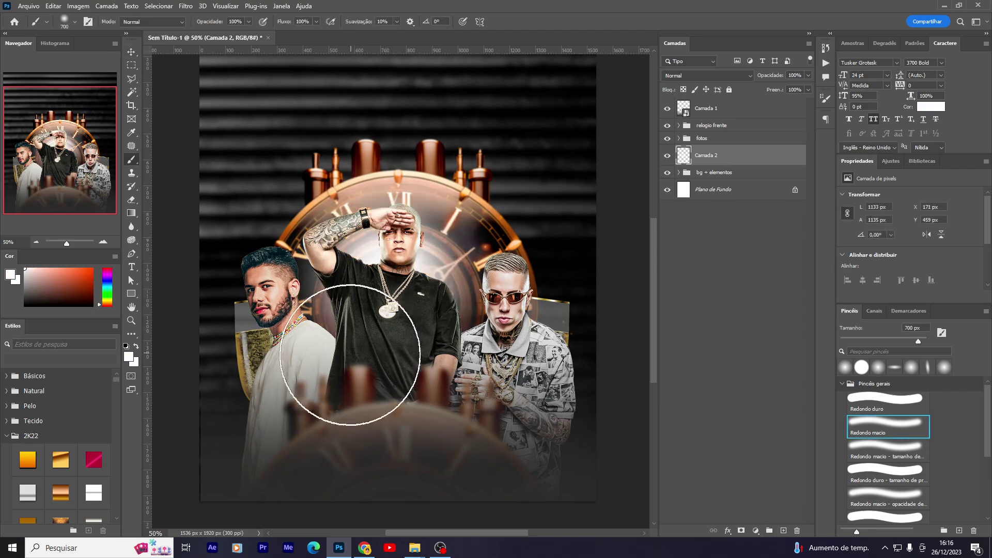
pyautogui.press('[')
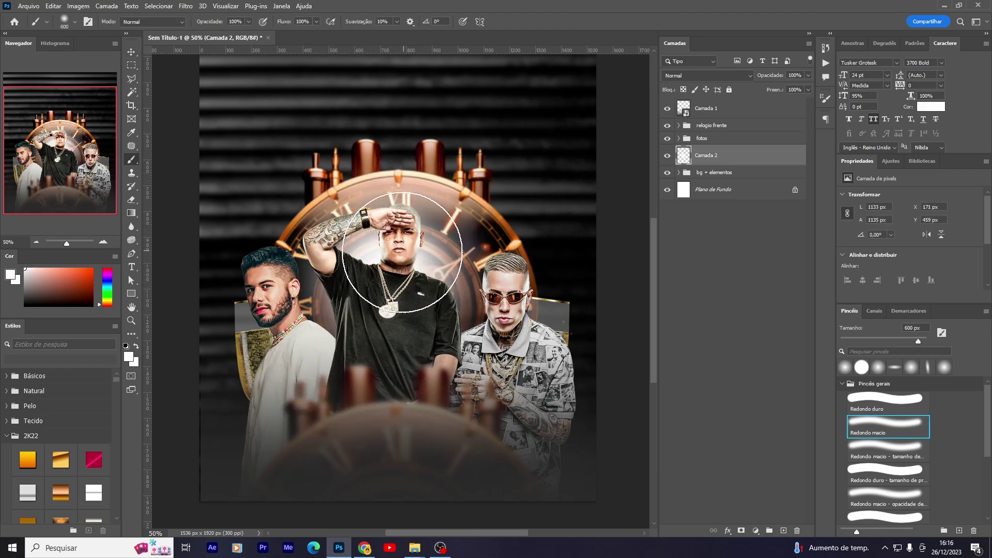
pyautogui.press('[')
pyautogui.click(402, 242)
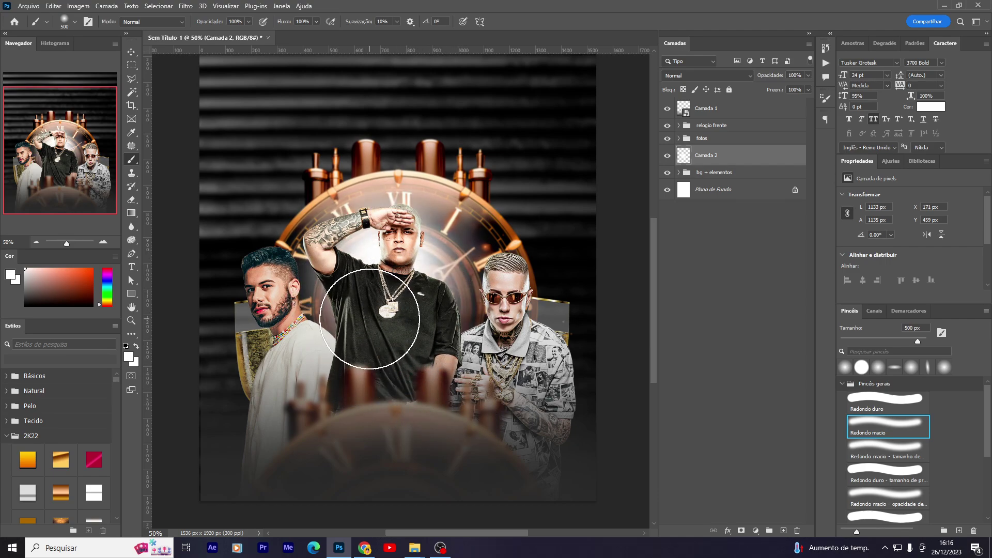
pyautogui.moveTo(387, 310); pyautogui.dragTo(385, 357)
# Expand the fotos group and select the Agrupar 1 artist layer
pyautogui.press('v')
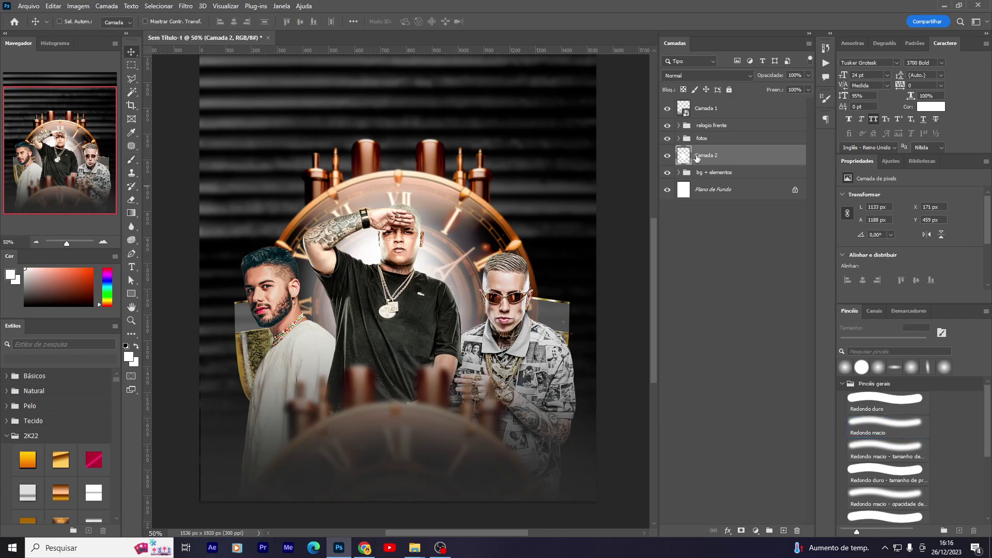
pyautogui.click(679, 138)
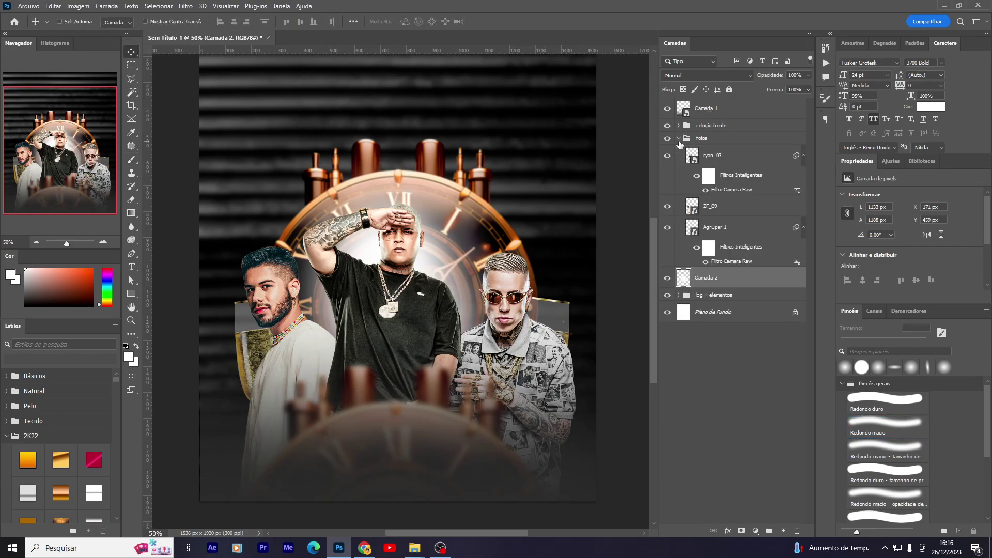
pyautogui.click(747, 235)
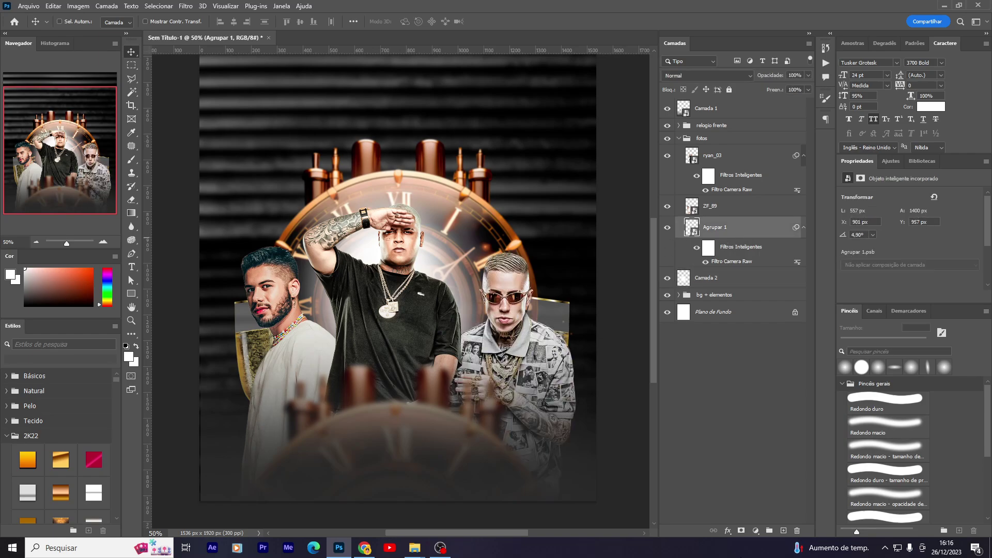
# Add a solid white Inner Glow to Agrupar 1 at 100% opacity and 38 px size
pyautogui.click(719, 531)
pyautogui.click(764, 470)
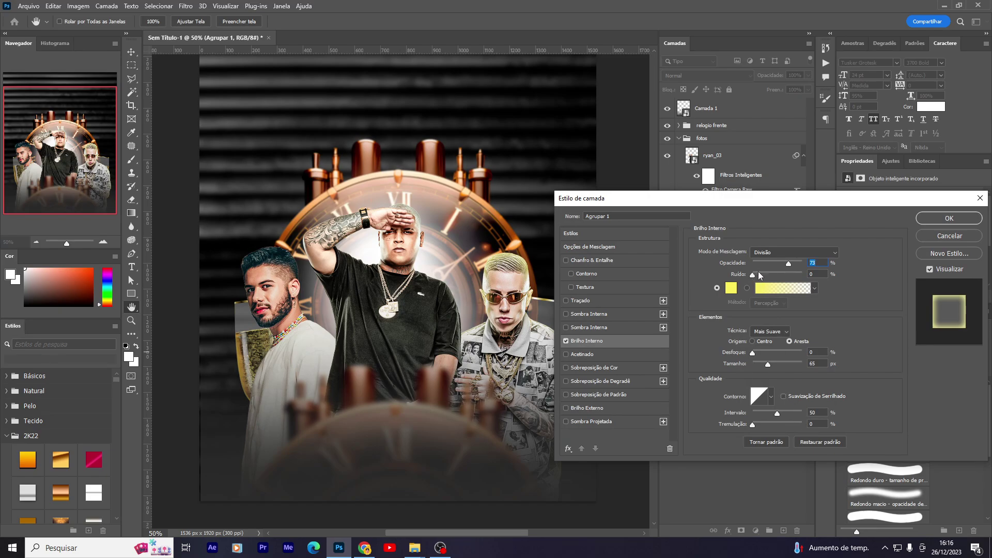
pyautogui.click(730, 288)
pyautogui.click(654, 337)
pyautogui.click(821, 443)
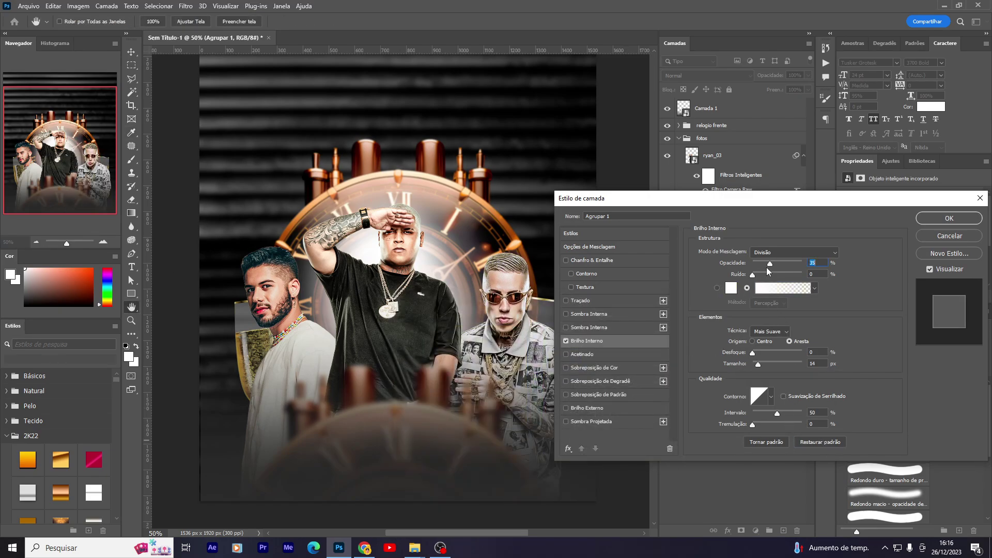
pyautogui.click(731, 287)
pyautogui.click(656, 329)
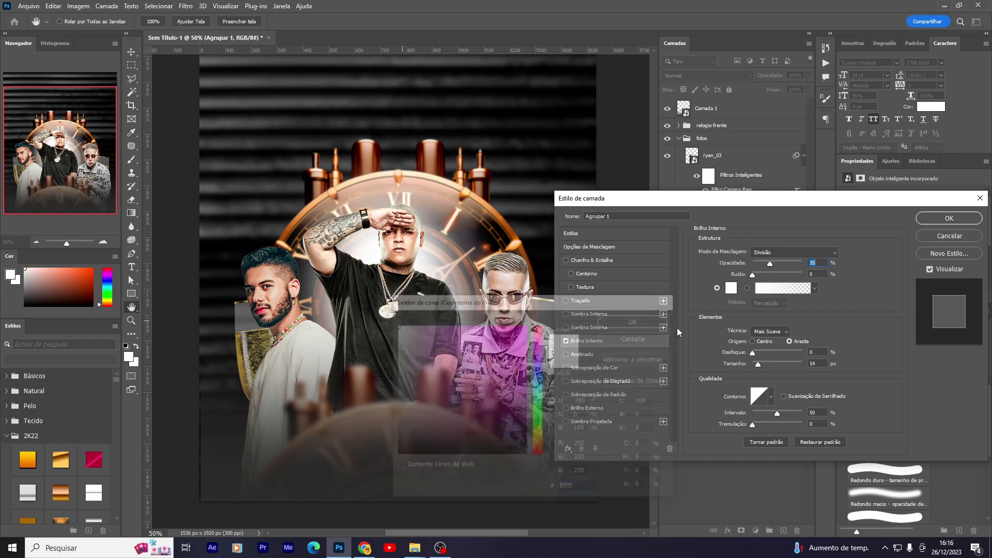
pyautogui.moveTo(770, 264); pyautogui.dragTo(802, 264)
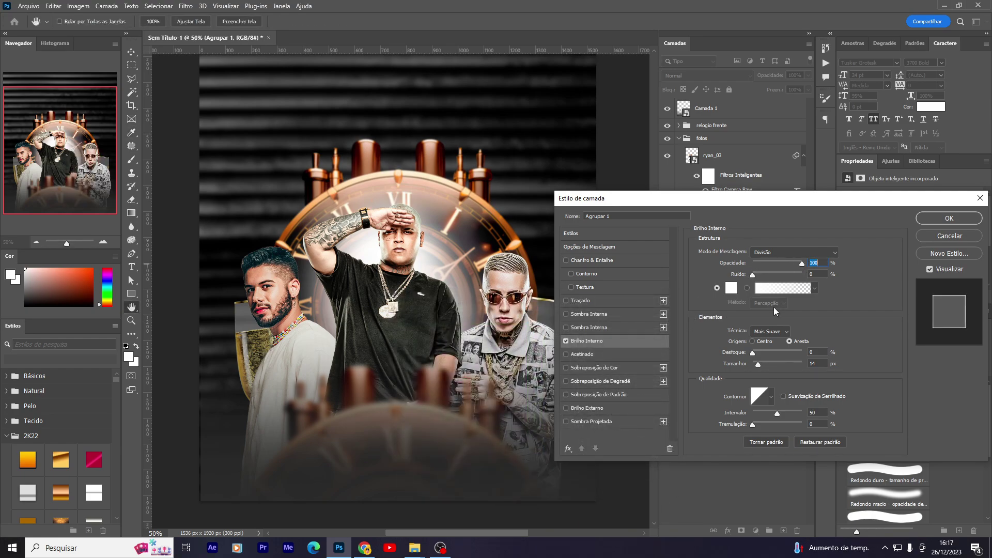
pyautogui.moveTo(758, 364); pyautogui.dragTo(764, 362)
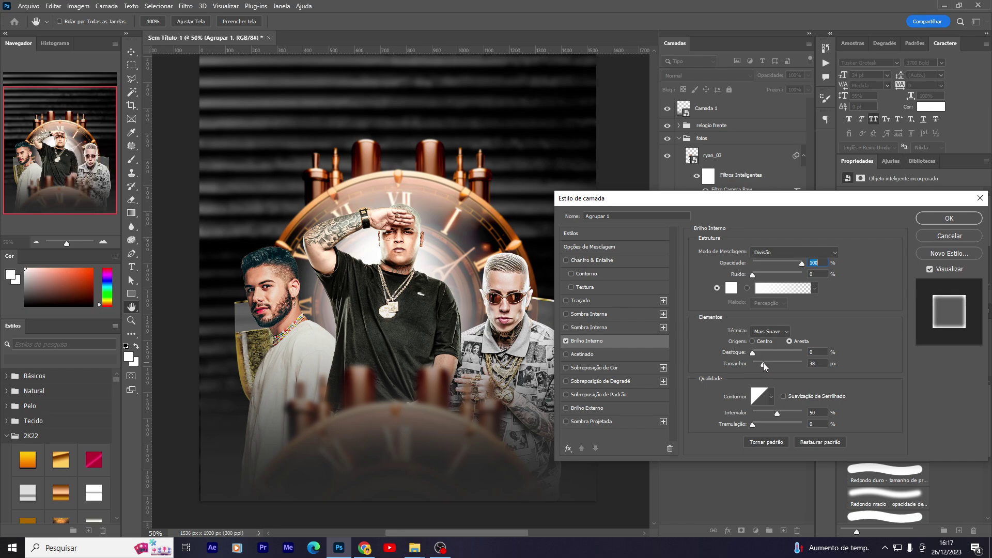
# Set the Inner Glow blend mode to Sobrepor, compare it on and off, and apply
pyautogui.click(569, 342)
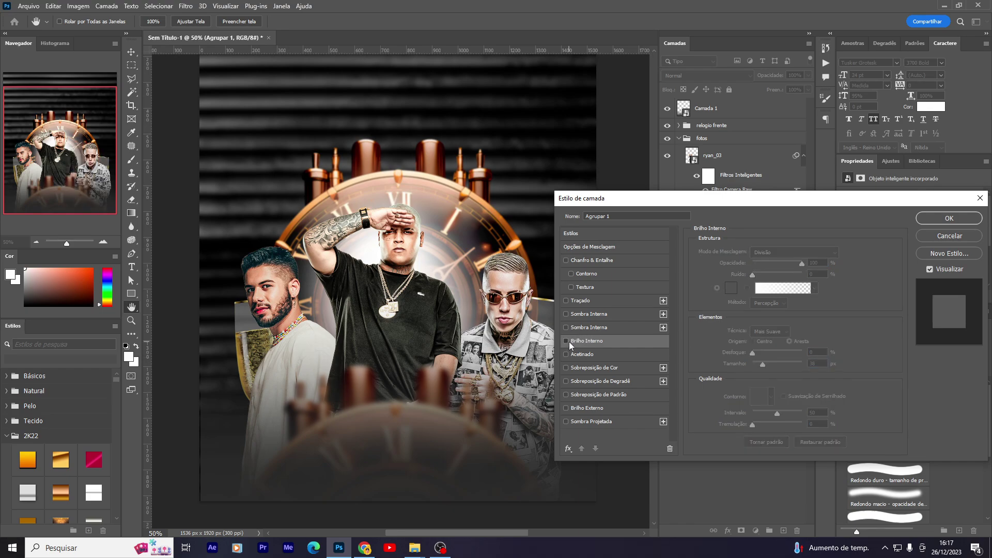
pyautogui.click(569, 341)
pyautogui.click(569, 342)
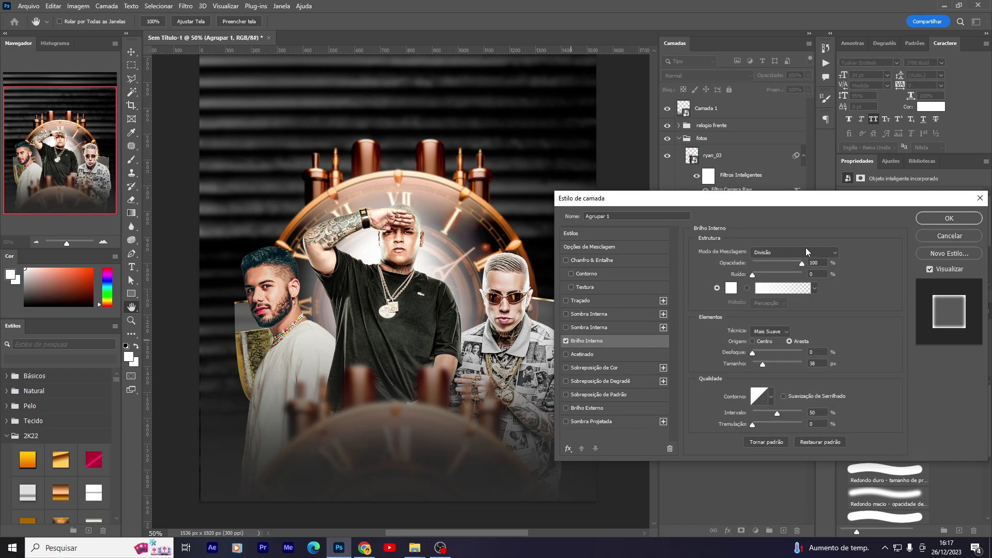
pyautogui.click(808, 251)
pyautogui.click(807, 253)
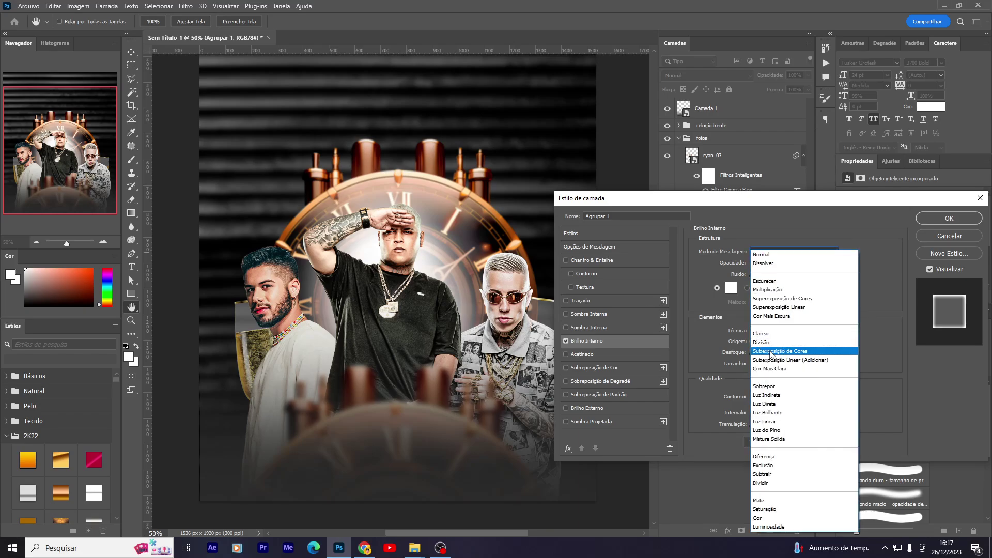
pyautogui.click(770, 386)
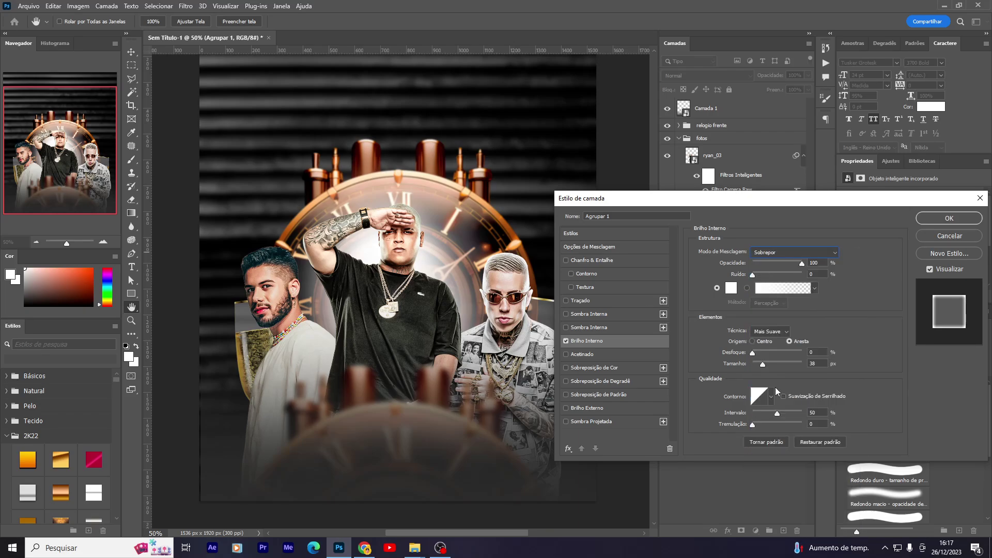
pyautogui.click(567, 342)
pyautogui.click(567, 342)
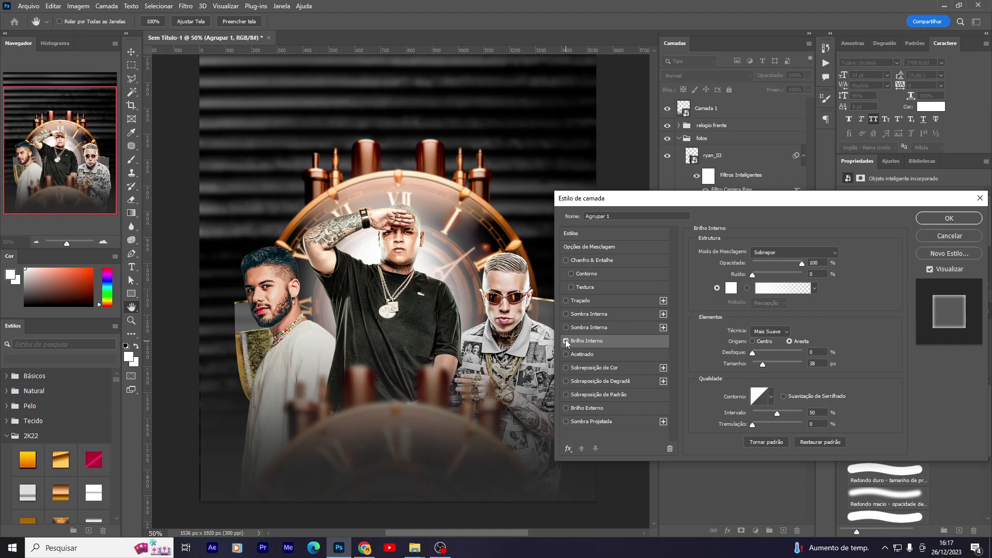
pyautogui.click(566, 341)
pyautogui.click(962, 218)
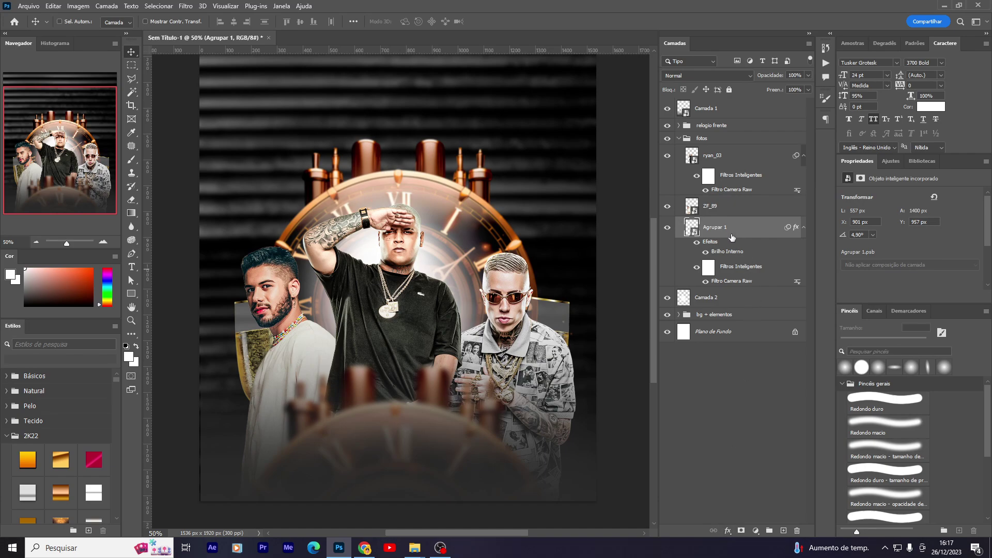
# Replace Agrupar 1's inner glow with a new one in Divisão blend mode
pyautogui.hotkey('ctrl', 'z')
pyautogui.click(728, 531)
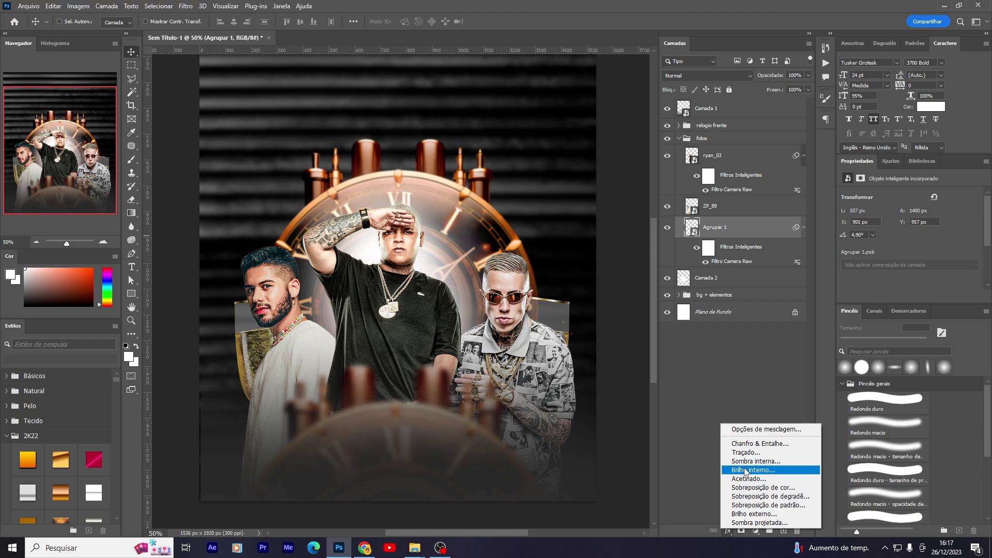
pyautogui.click(746, 470)
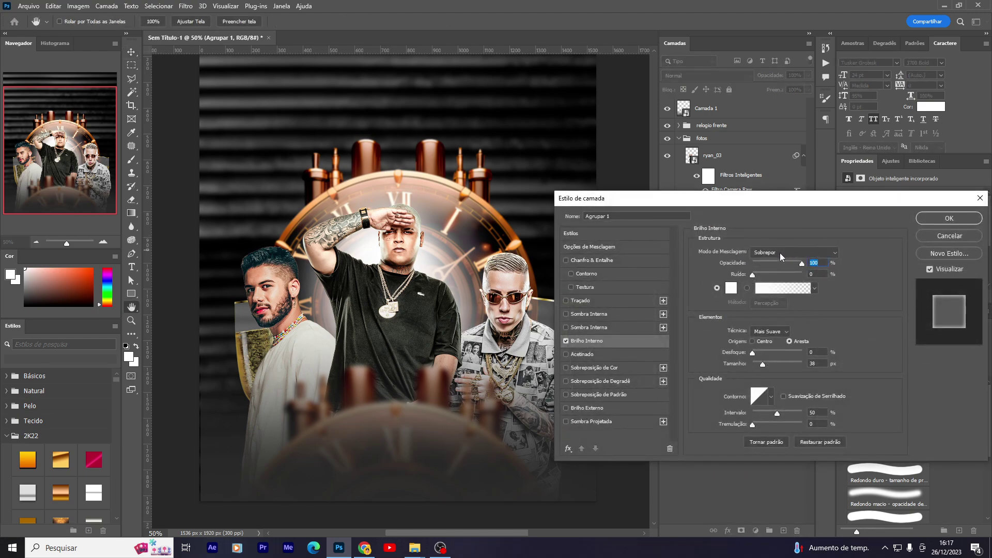
pyautogui.click(772, 253)
pyautogui.click(764, 339)
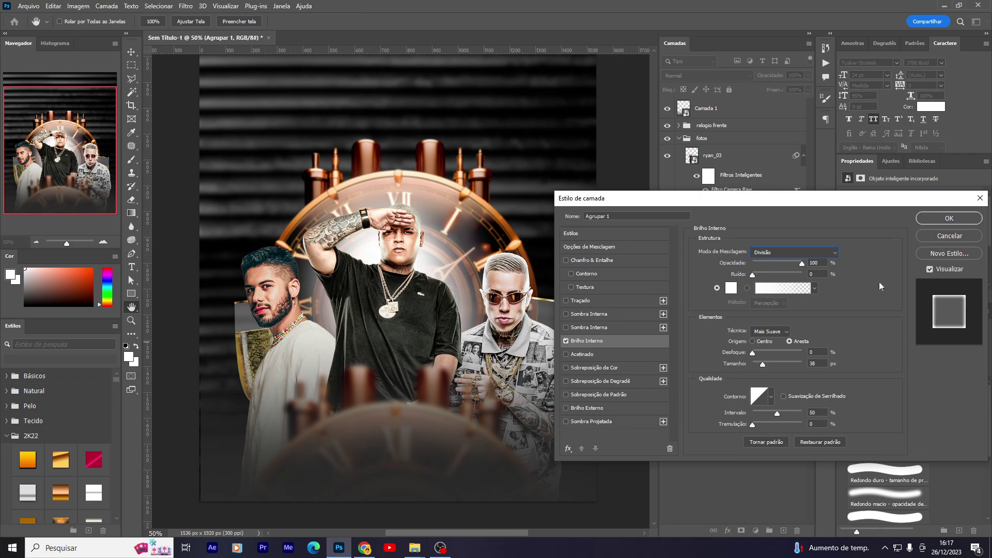
pyautogui.click(945, 219)
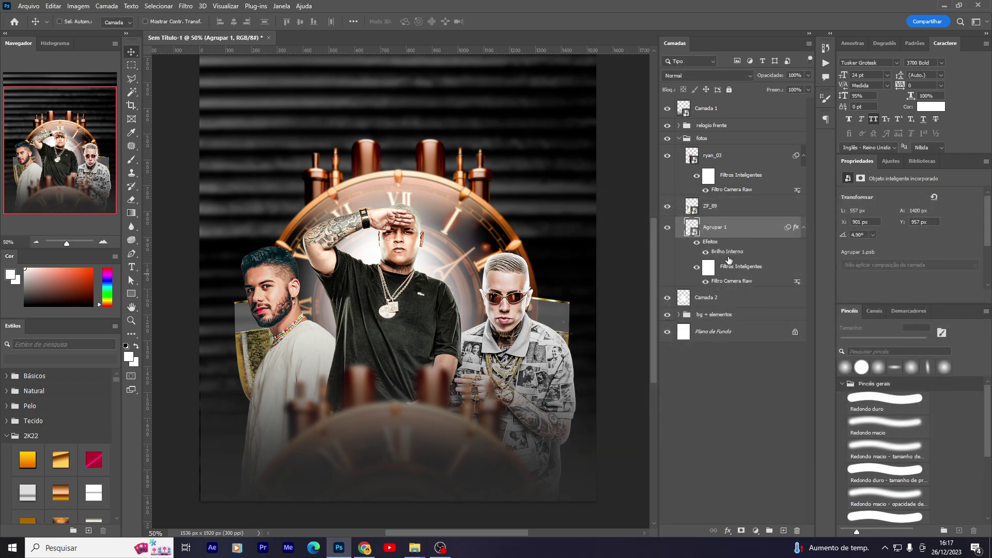
# Split the inner glow effect into its own visible layer
pyautogui.rightClick(728, 258)
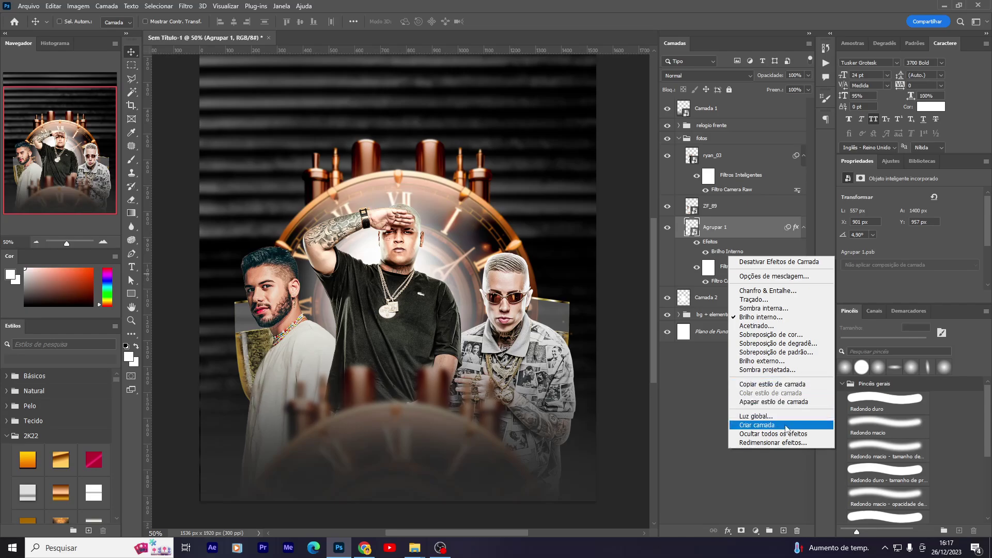
pyautogui.click(755, 423)
pyautogui.click(667, 227)
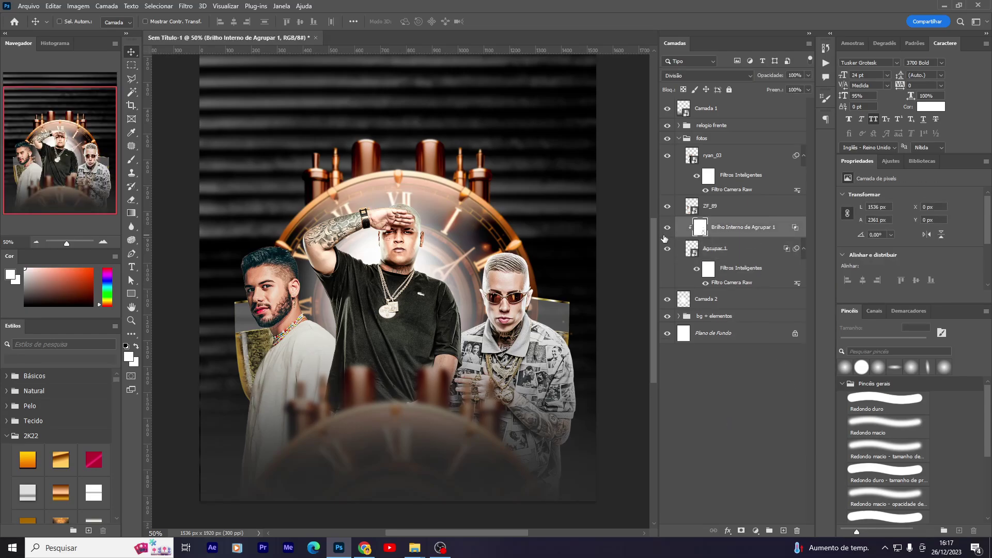
# Duplicate the glow layer and clip the copy to the photo
pyautogui.hotkey('ctrl', 'j')
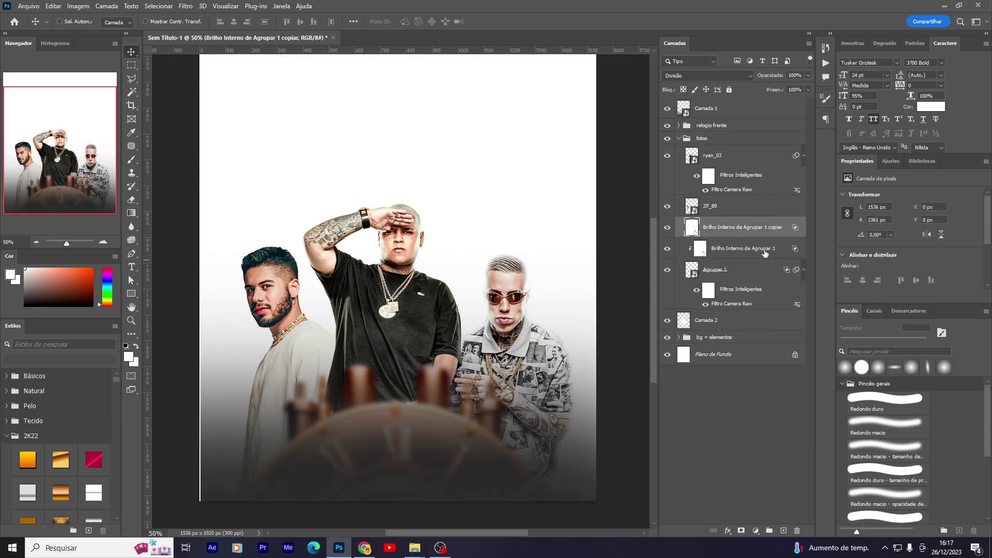
pyautogui.rightClick(745, 229)
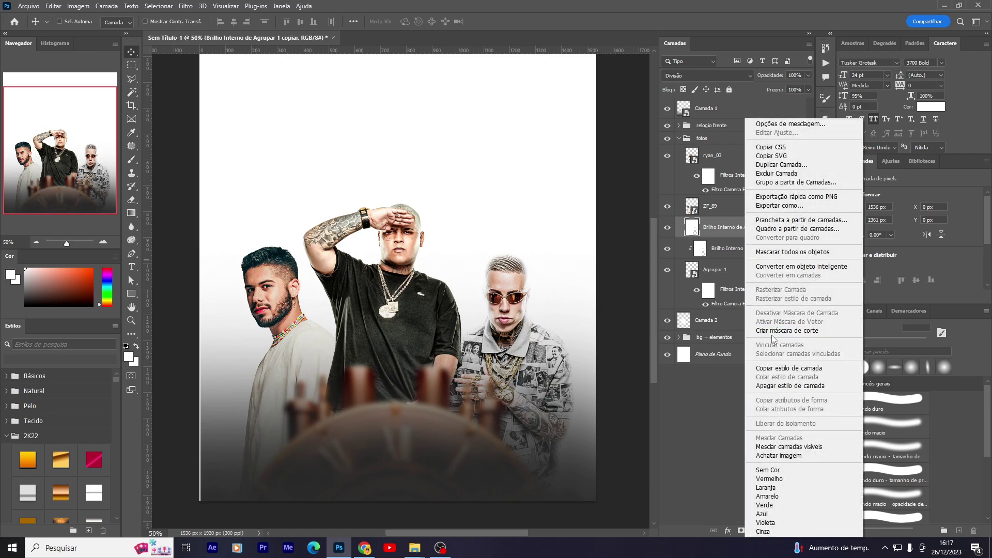
pyautogui.click(781, 330)
# Set the original glow layer to Sobrepor, toggling it to compare
pyautogui.click(749, 248)
pyautogui.click(707, 75)
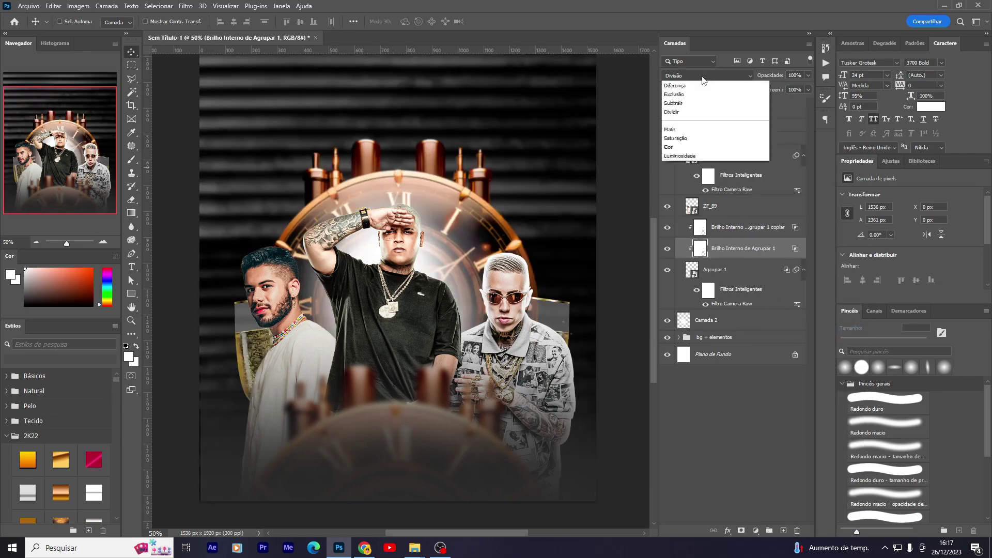
pyautogui.click(687, 219)
pyautogui.keyDown('alt'); pyautogui.click(675, 259); pyautogui.keyUp('alt')
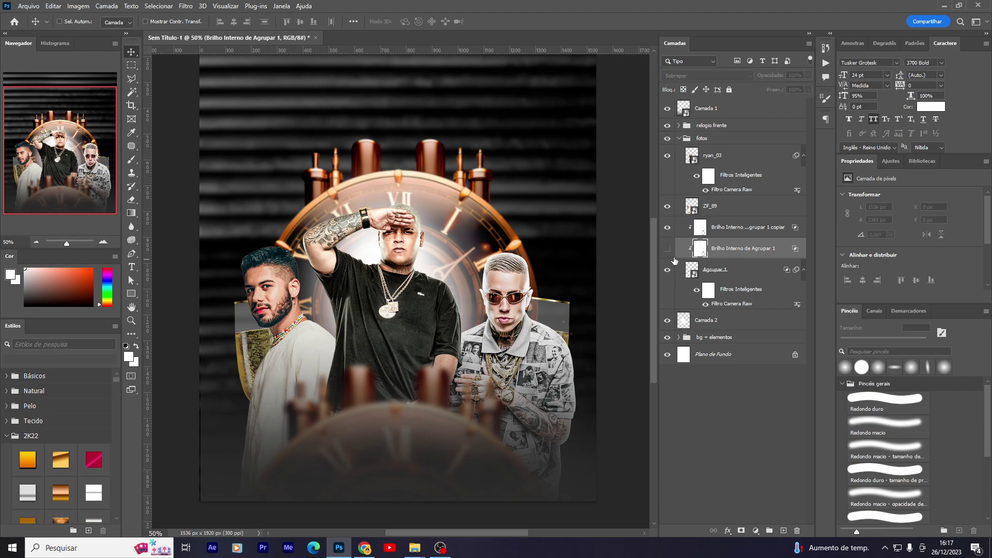
pyautogui.keyDown('alt'); pyautogui.click(675, 258); pyautogui.keyUp('alt')
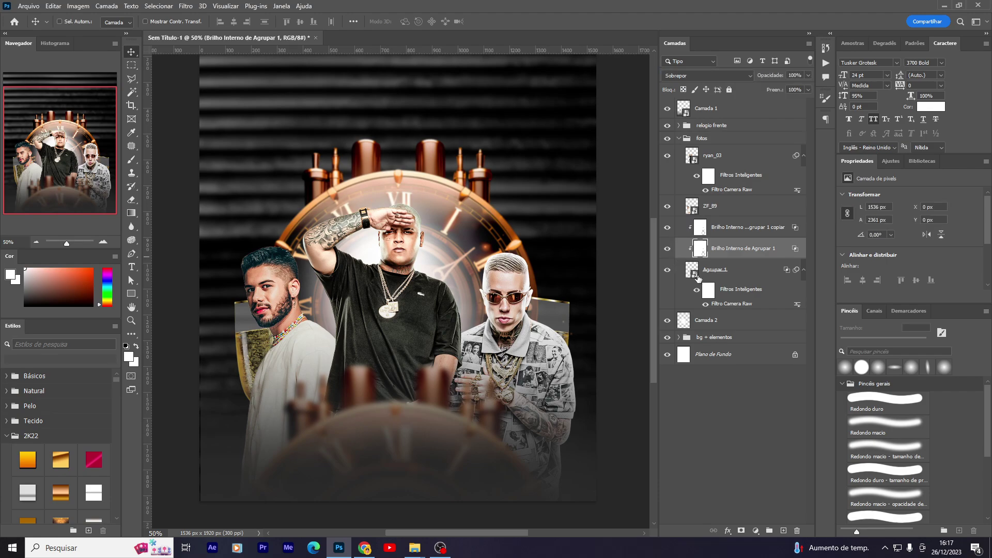
# Give both glow layers inverted, all-black layer masks
pyautogui.click(722, 234)
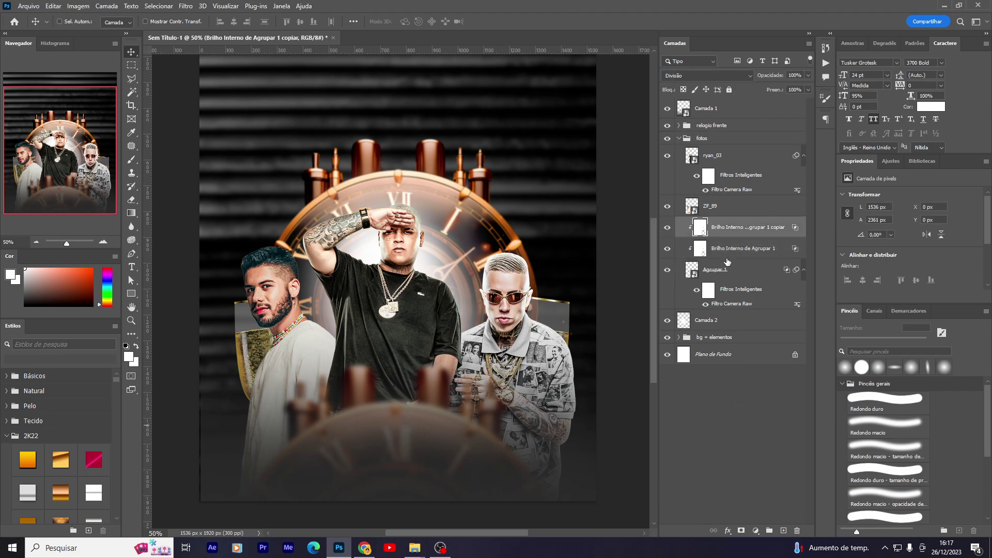
pyautogui.click(741, 530)
pyautogui.press('e')
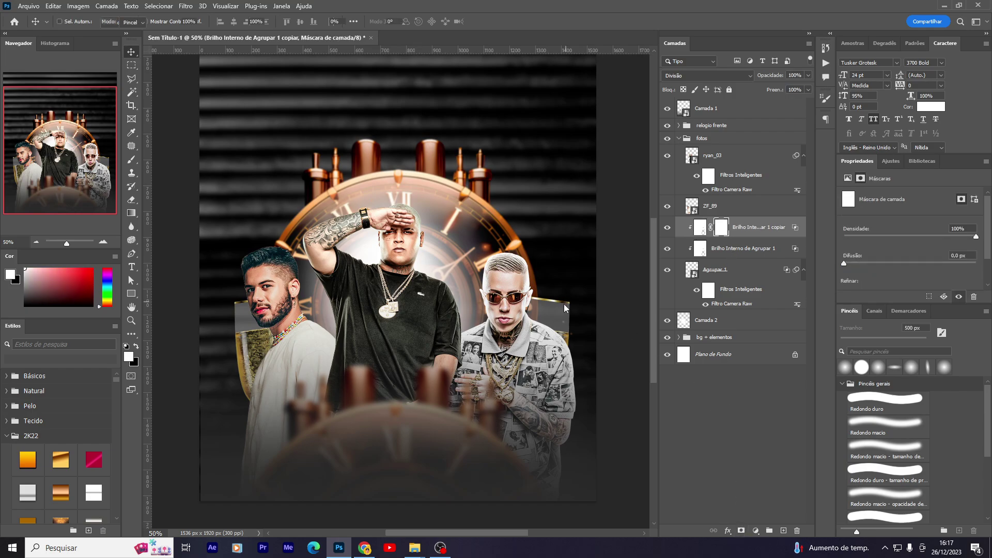
pyautogui.hotkey('ctrl', 'i')
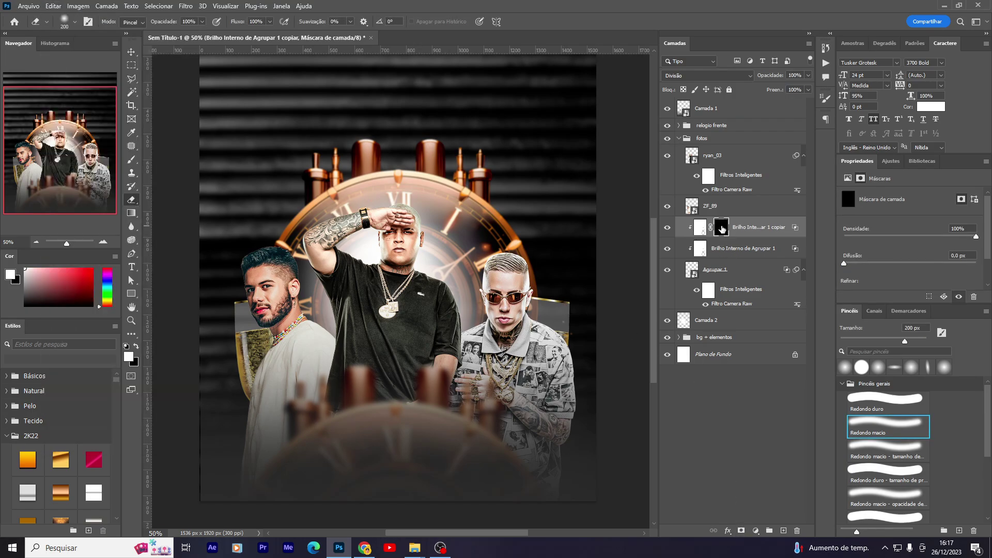
pyautogui.click(739, 249)
pyautogui.click(741, 531)
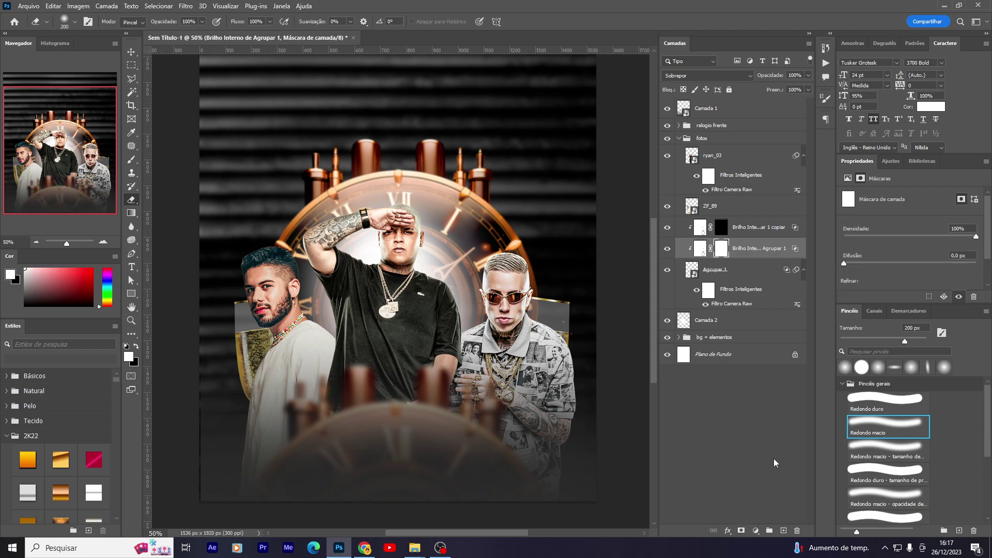
pyautogui.hotkey('ctrl', 'i')
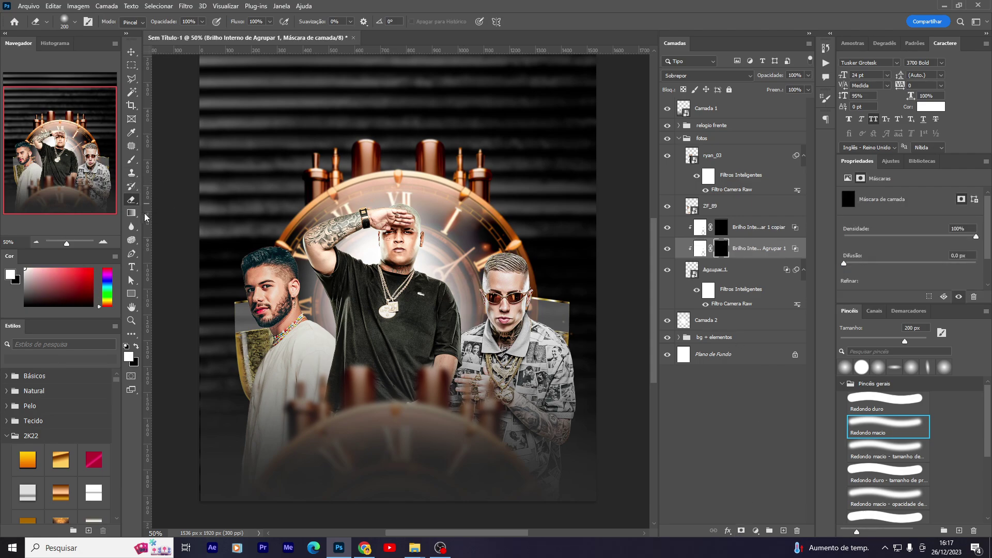
# Switch to a soft brush tool and move the selection up to the fotos group
pyautogui.press('g')
pyautogui.click(129, 200)
pyautogui.hotkey('alt', 'e')
pyautogui.press('Escape')
pyautogui.click(133, 191)
pyautogui.hotkey('alt', 'v')
pyautogui.press('Escape')
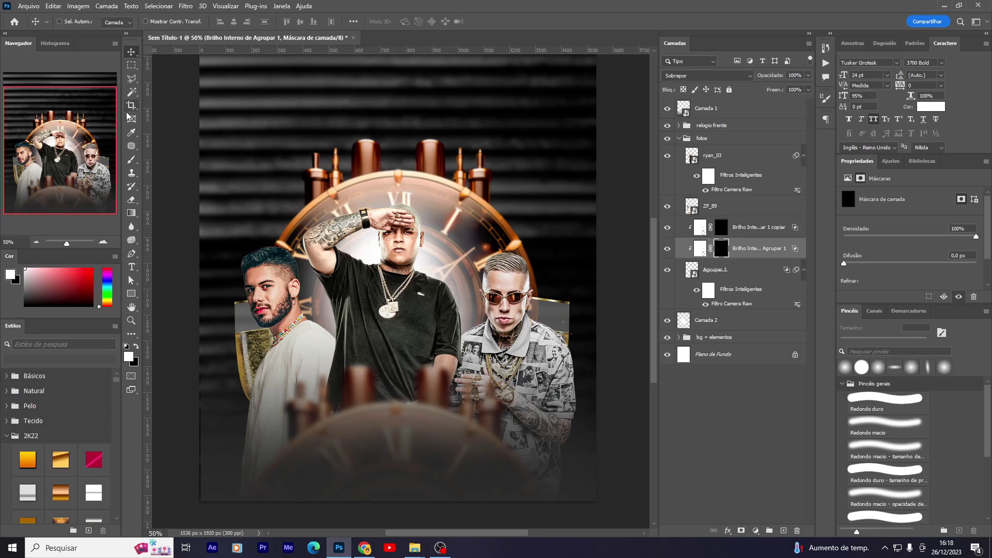
pyautogui.hotkey('alt', 'd')
pyautogui.press('Escape')
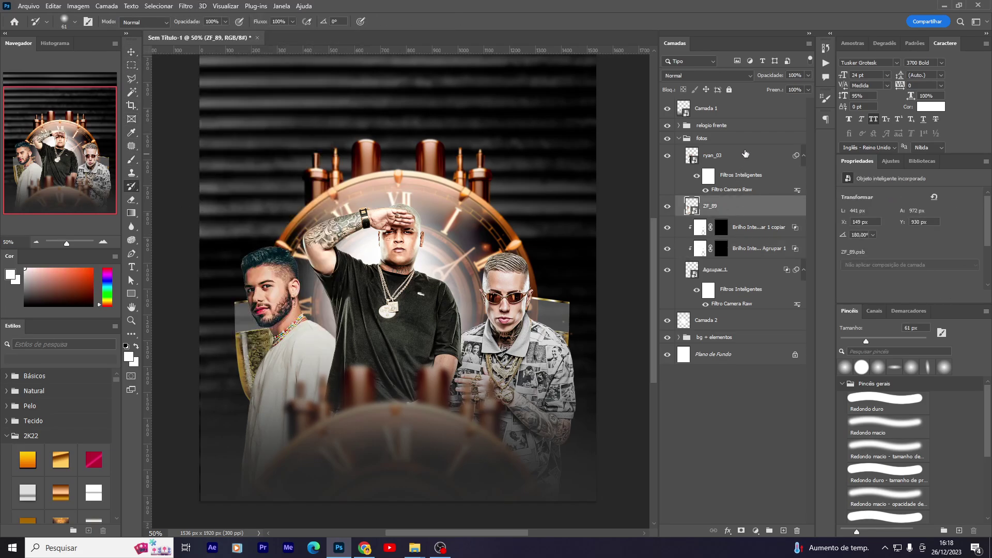
pyautogui.hotkey('alt', ']')
pyautogui.hotkey('alt', ']')
pyautogui.hotkey('alt', ']')
pyautogui.hotkey('alt', ']')
pyautogui.hotkey('alt', 'v')
# Visit the Photoshop start screen and return to the flyer document
pyautogui.press('Escape')
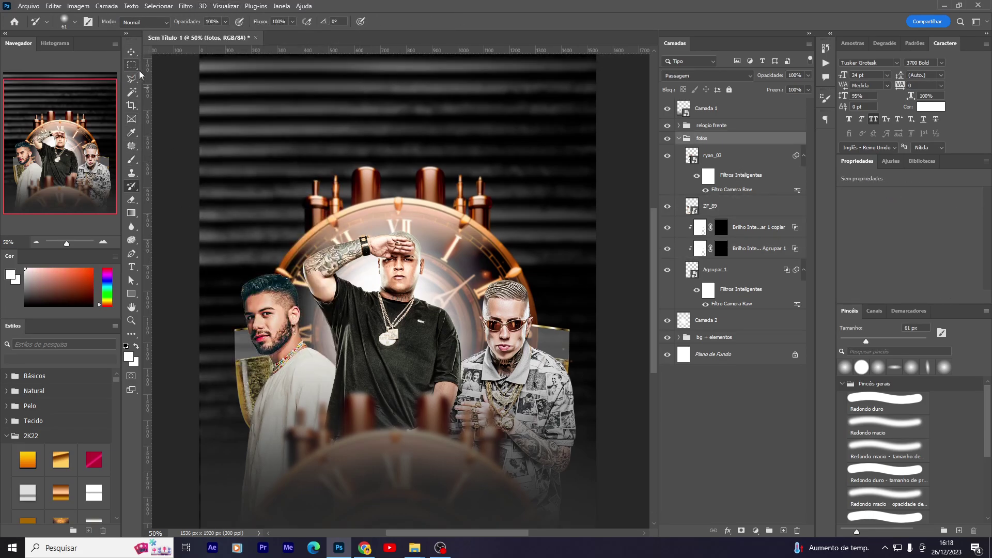
pyautogui.click(137, 52)
pyautogui.hotkey('alt', 'i')
pyautogui.click(15, 23)
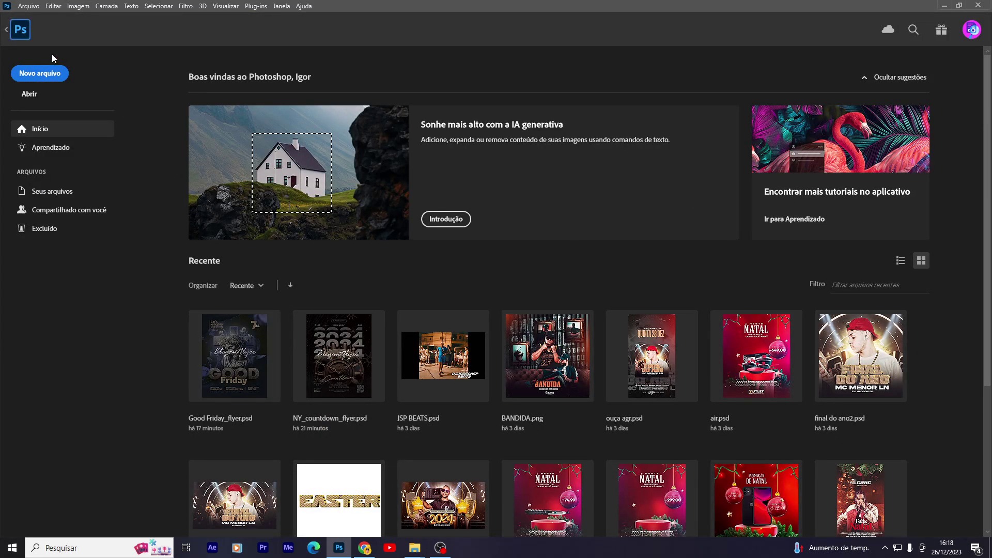
pyautogui.click(7, 30)
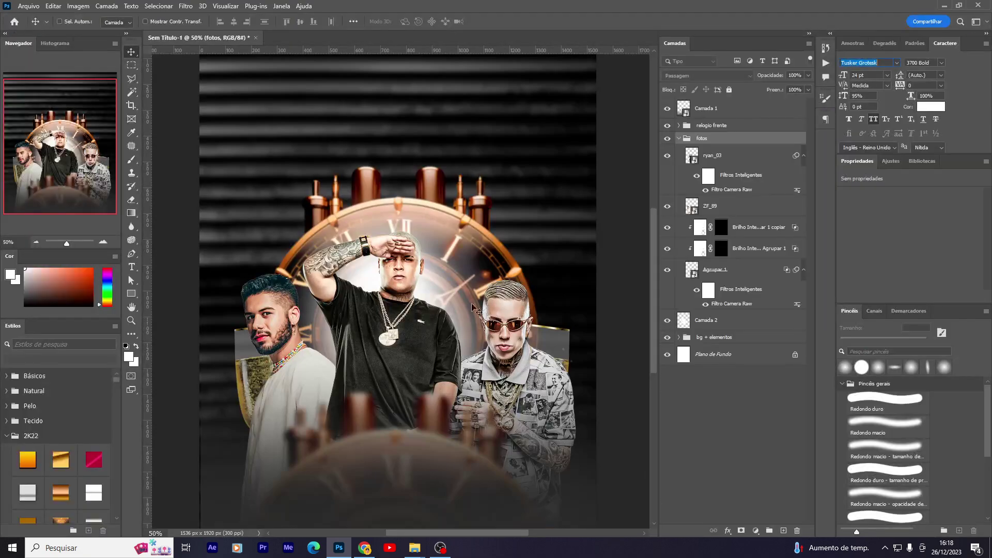
# Paint soft white spots on both glow masks near the right rapper's head
pyautogui.press('b')
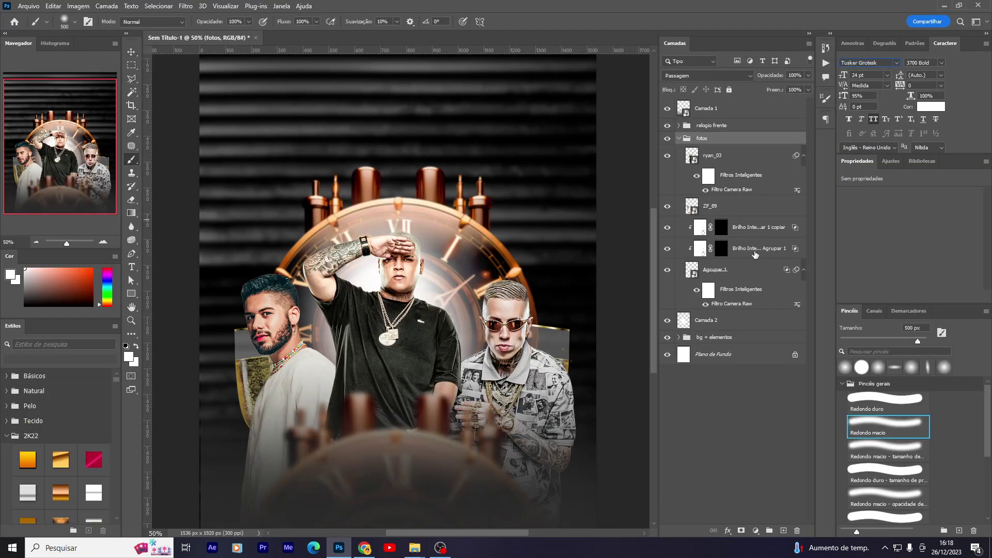
pyautogui.click(722, 228)
pyautogui.click(480, 315)
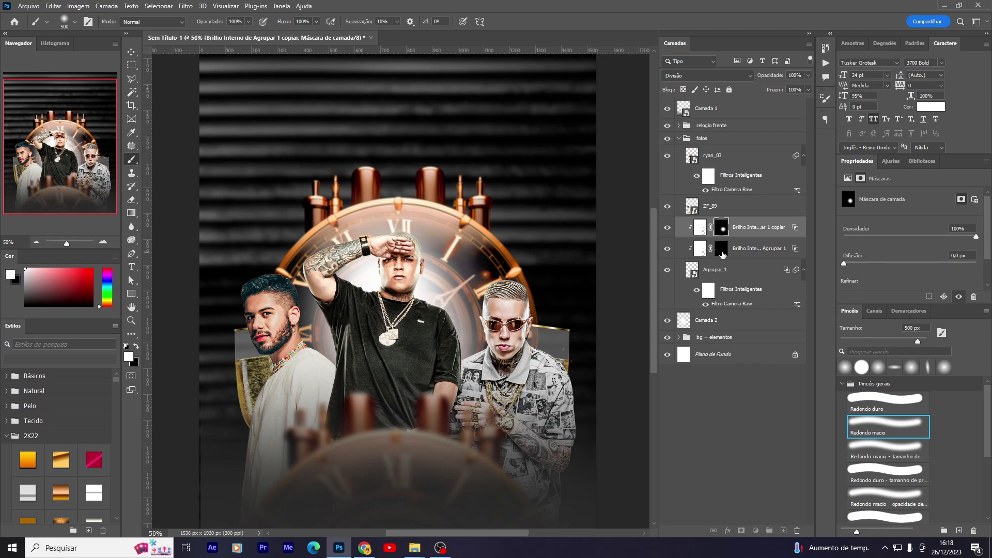
pyautogui.click(723, 255)
pyautogui.click(478, 306)
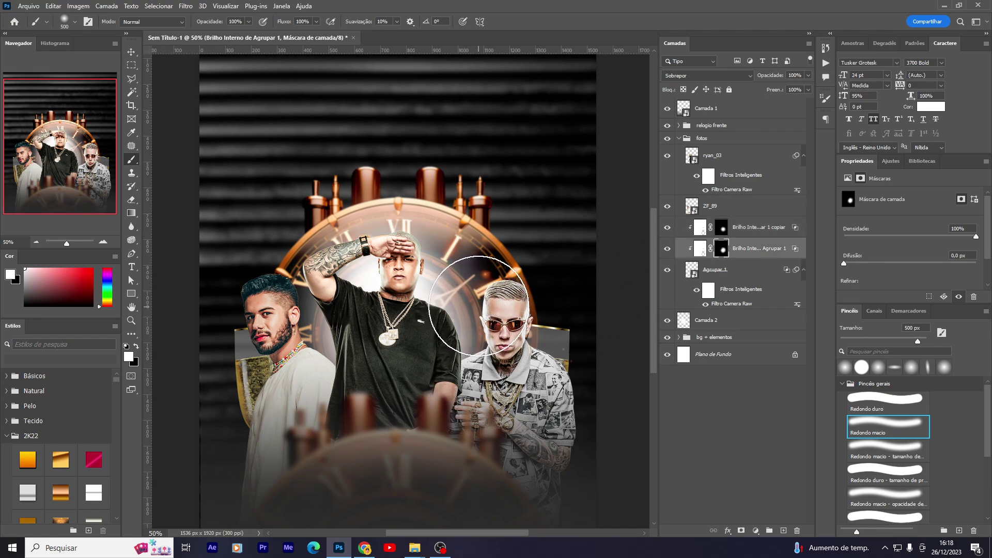
# Invert the original glow's mask and paint the glow in over the right rapper's head
pyautogui.click(667, 248)
pyautogui.click(700, 248)
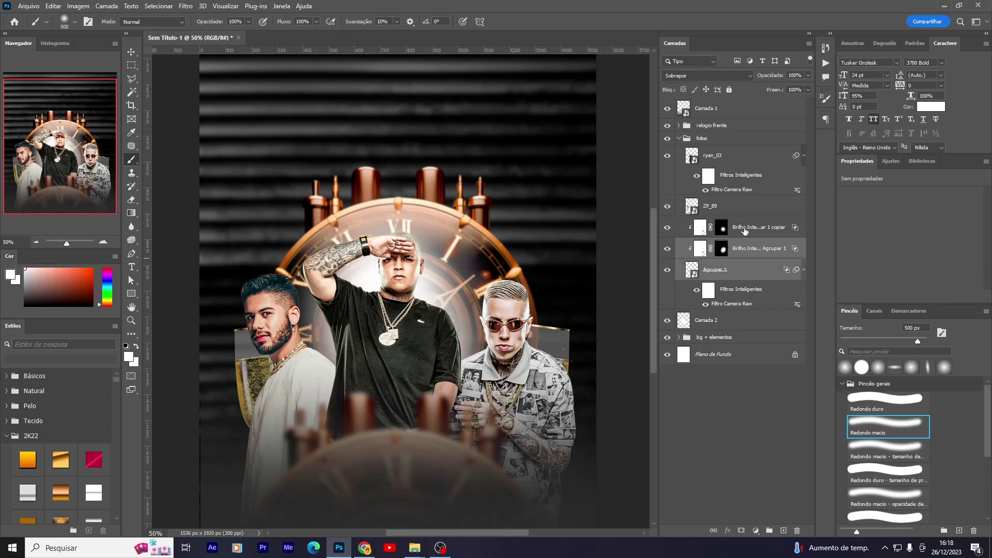
pyautogui.click(723, 253)
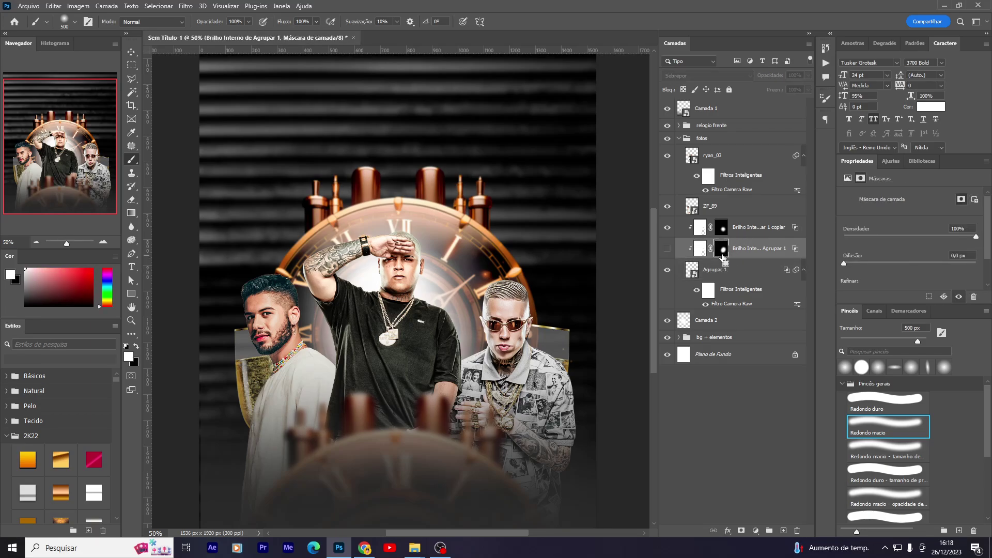
pyautogui.hotkey('ctrl', 'i')
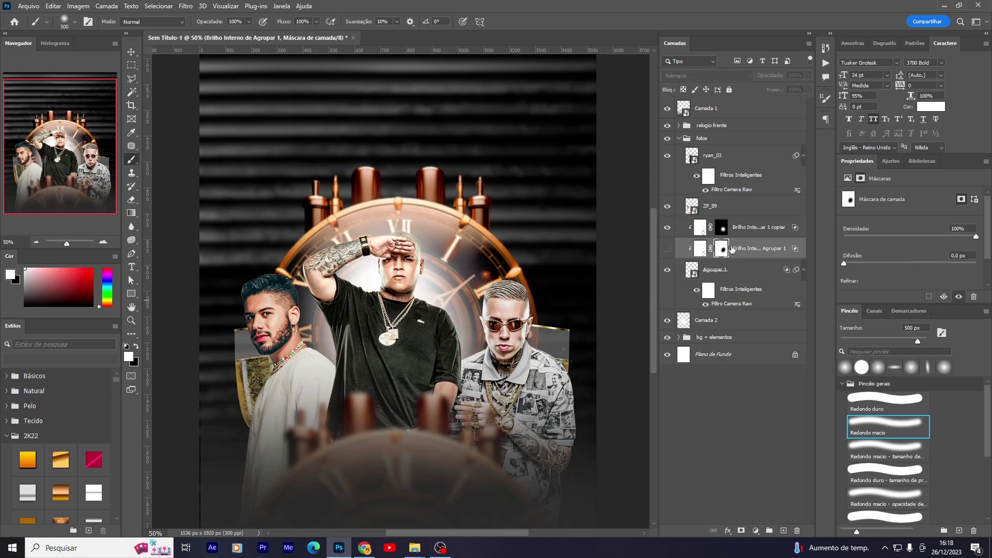
pyautogui.click(667, 249)
pyautogui.moveTo(443, 361); pyautogui.dragTo(551, 335)
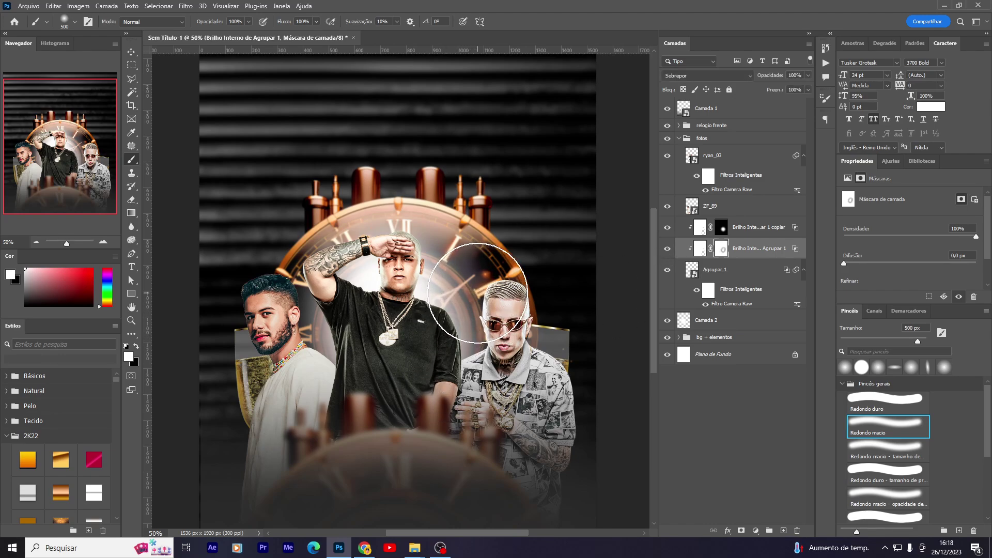
# Invert the copied and Agrupar 1 glow masks back to black, comparing hidden and shown
pyautogui.click(719, 230)
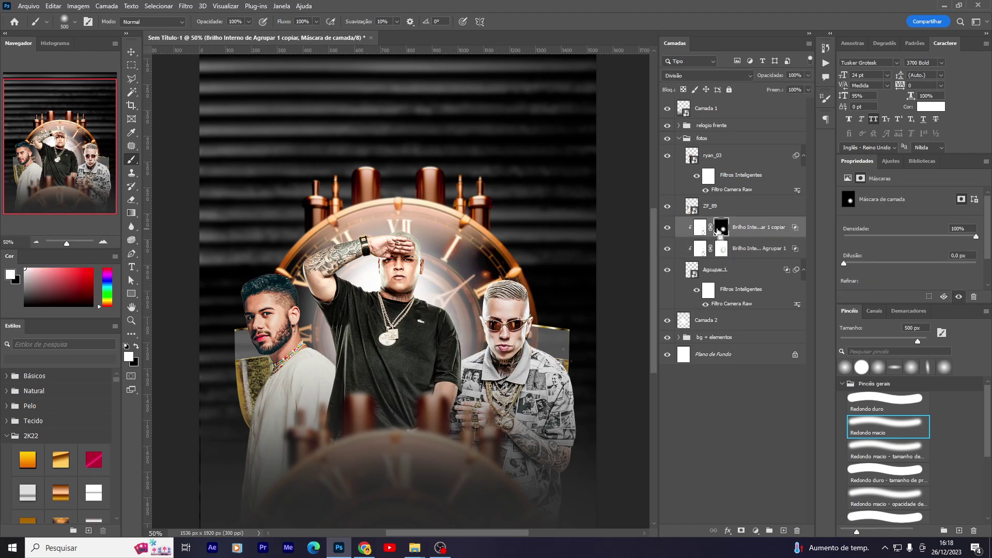
pyautogui.hotkey('ctrl', 'i')
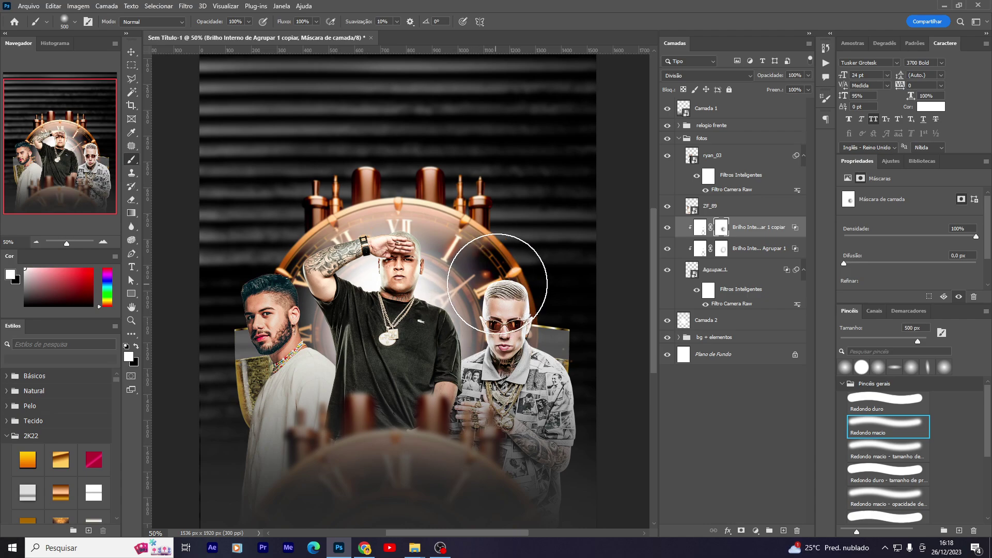
pyautogui.press('v')
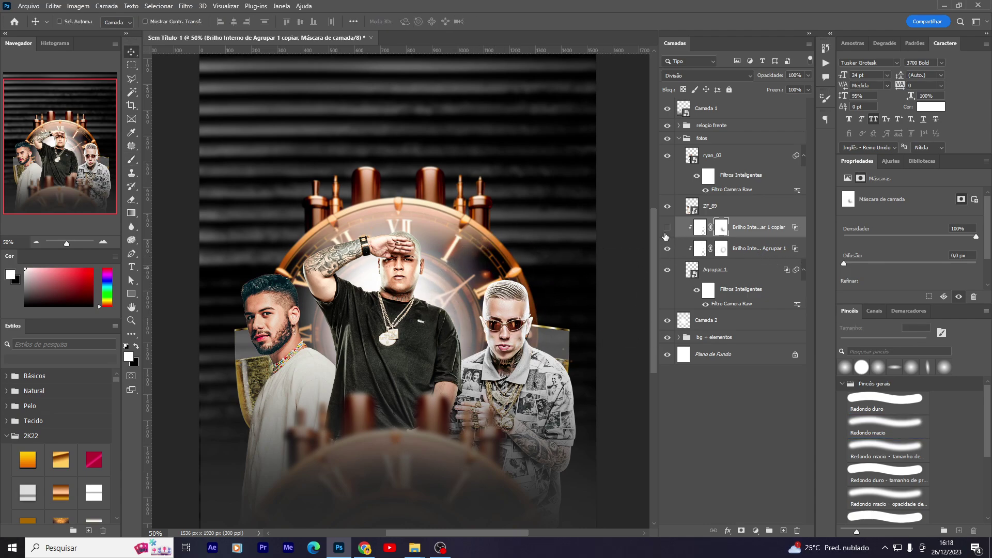
pyautogui.click(667, 228)
pyautogui.hotkey('ctrl', 'i')
pyautogui.press('b')
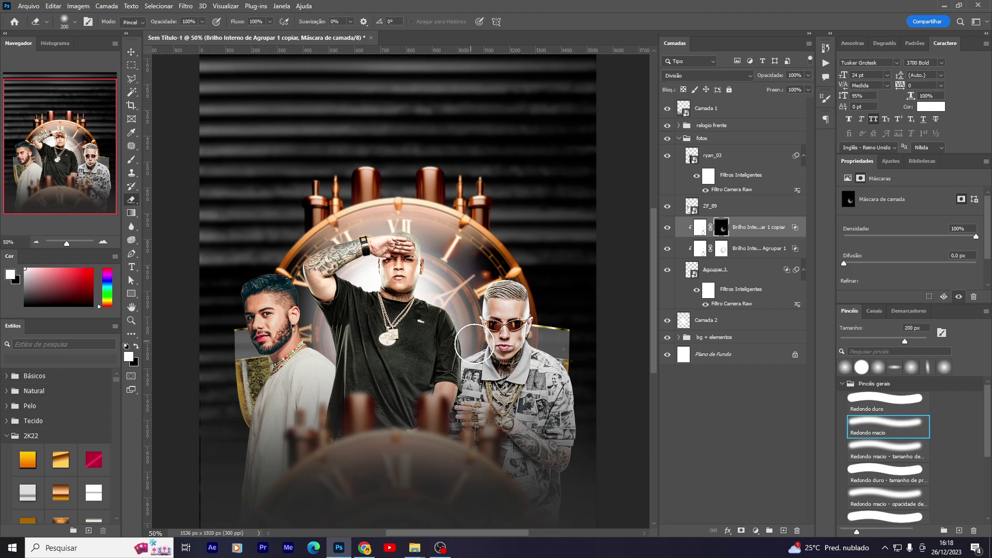
pyautogui.click(723, 249)
pyautogui.hotkey('ctrl', 'i')
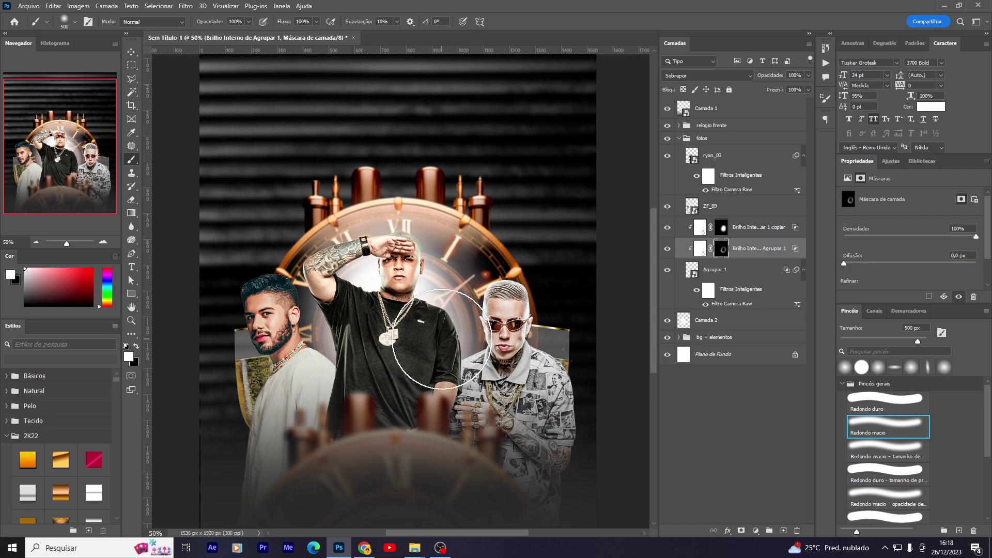
pyautogui.click(668, 248)
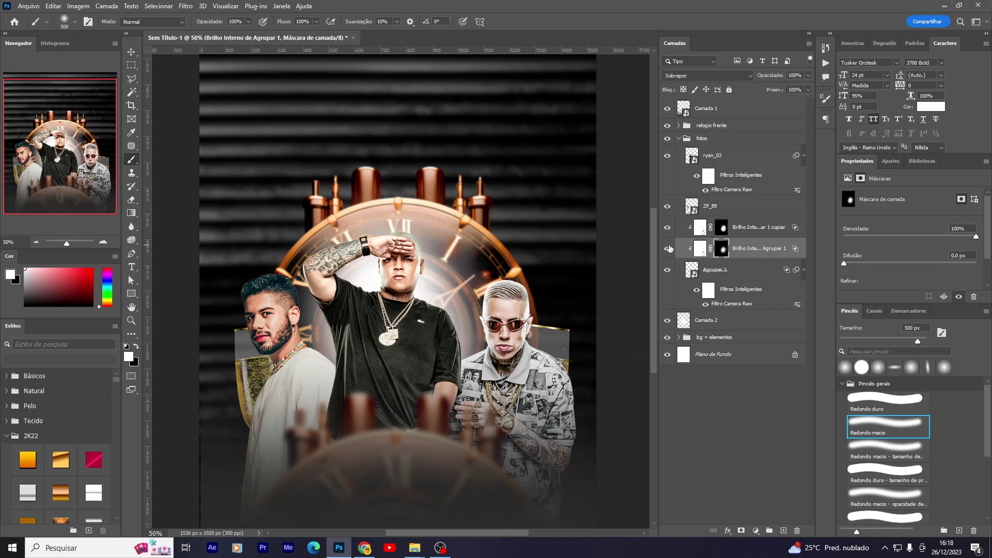
# Group both glow layers with the Agrupar 1 photo
pyautogui.keyDown('shift'); pyautogui.click(757, 227); pyautogui.keyUp('shift')
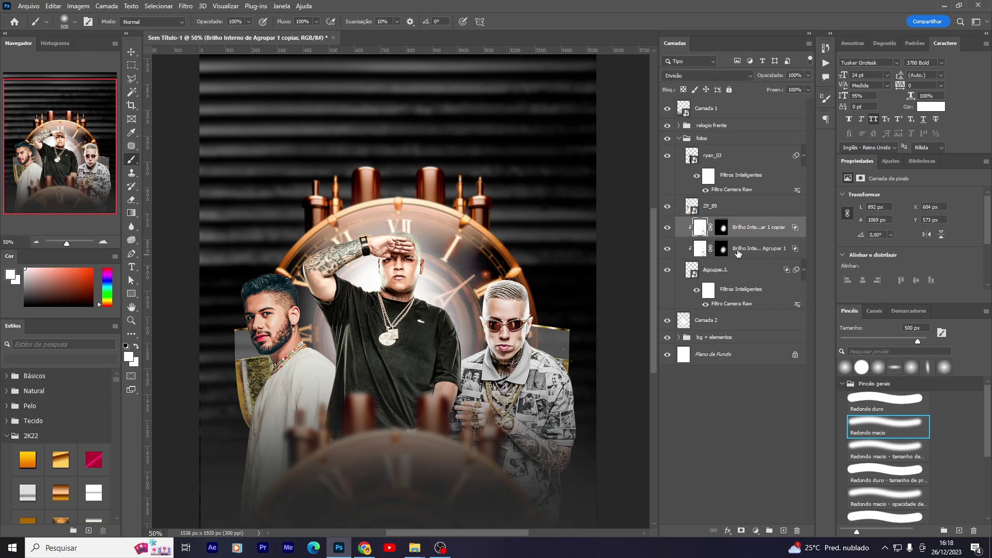
pyautogui.keyDown('shift'); pyautogui.click(724, 270); pyautogui.keyUp('shift')
pyautogui.hotkey('ctrl', 'g')
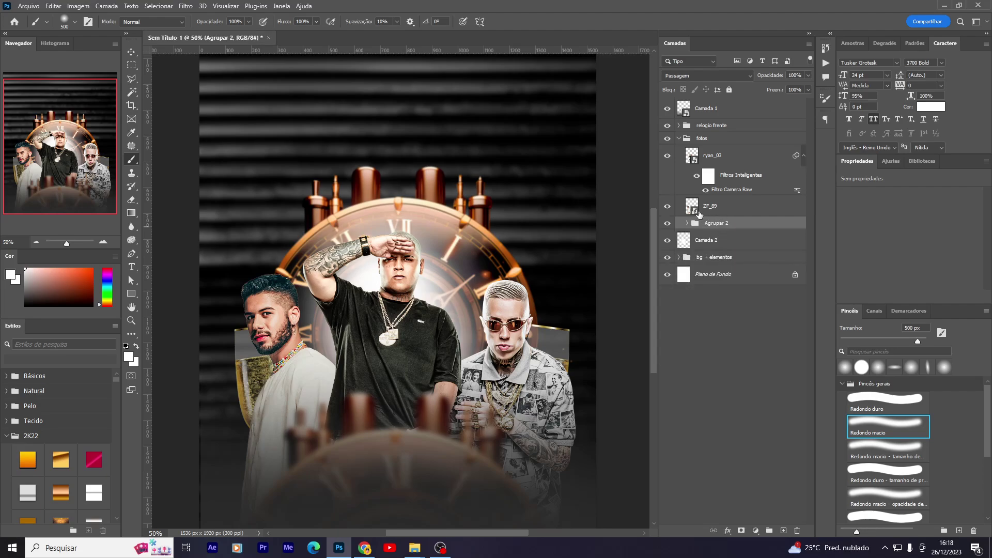
# Give ZF_89 an inner glow on its own layer, masked and painted in around the left figure
pyautogui.click(667, 205)
pyautogui.click(708, 206)
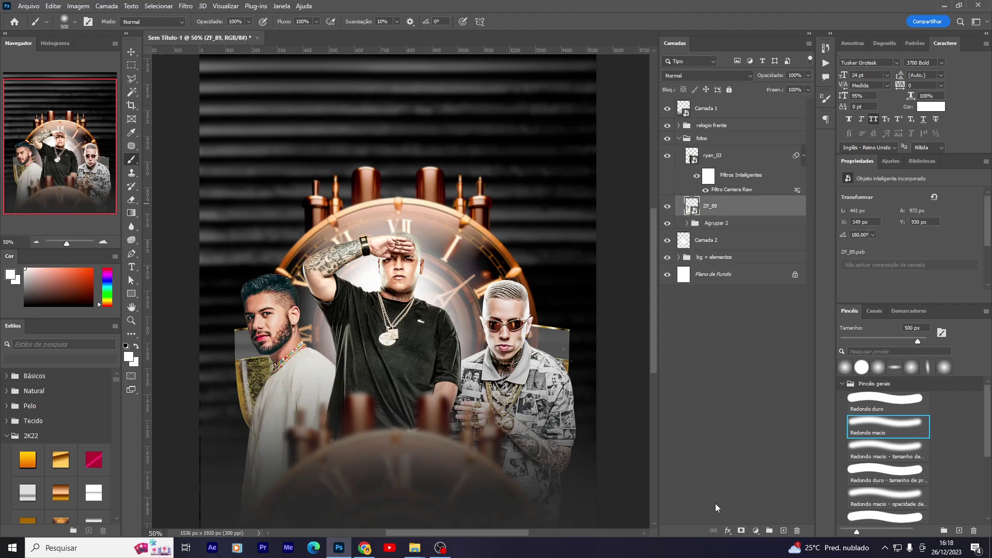
pyautogui.click(728, 531)
pyautogui.click(777, 471)
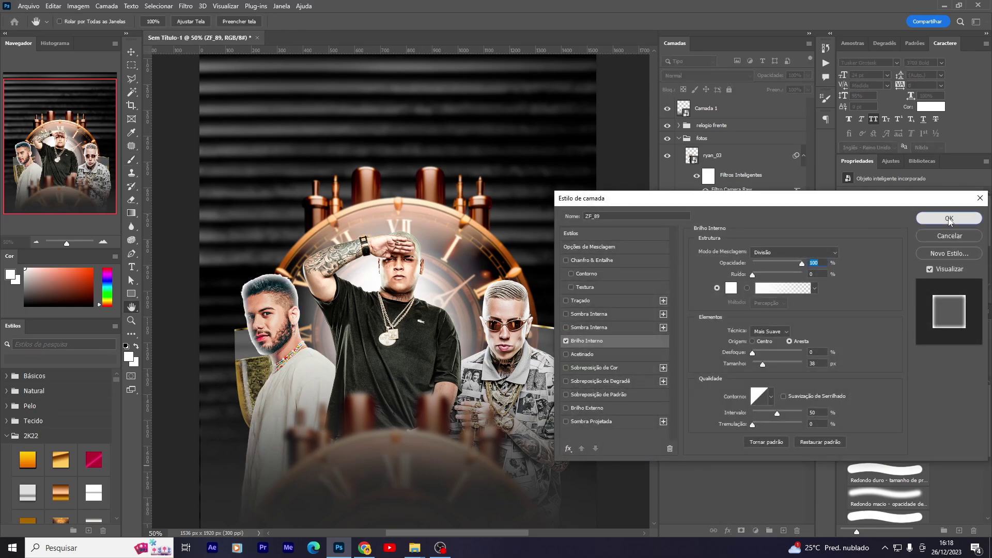
pyautogui.click(948, 218)
pyautogui.rightClick(725, 233)
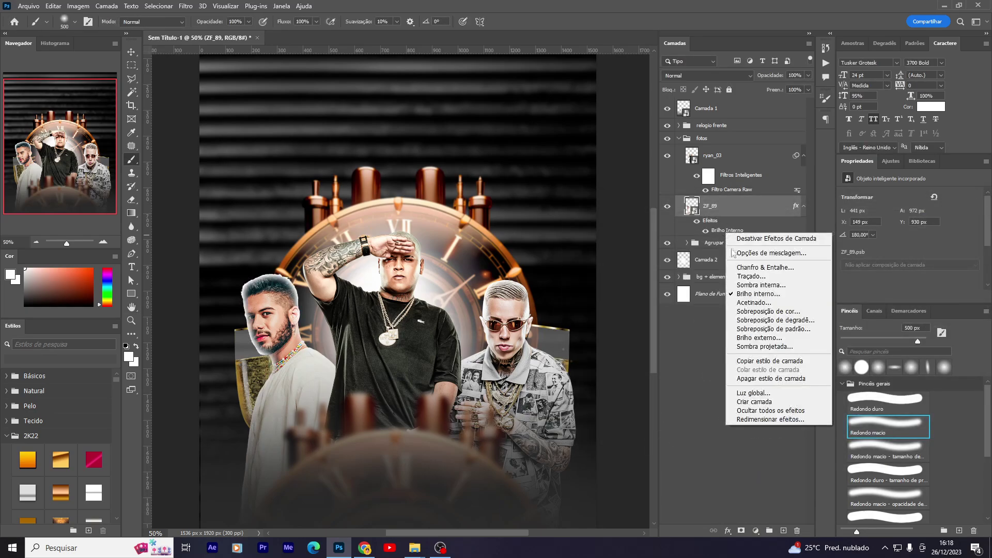
pyautogui.click(758, 403)
pyautogui.keyDown('alt'); pyautogui.click(741, 530); pyautogui.keyUp('alt')
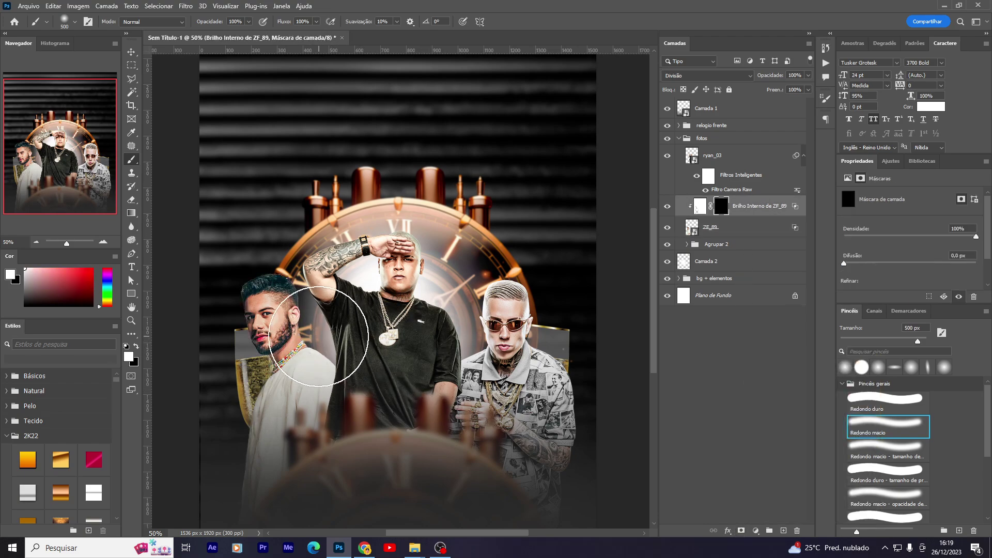
pyautogui.moveTo(332, 366); pyautogui.dragTo(298, 311)
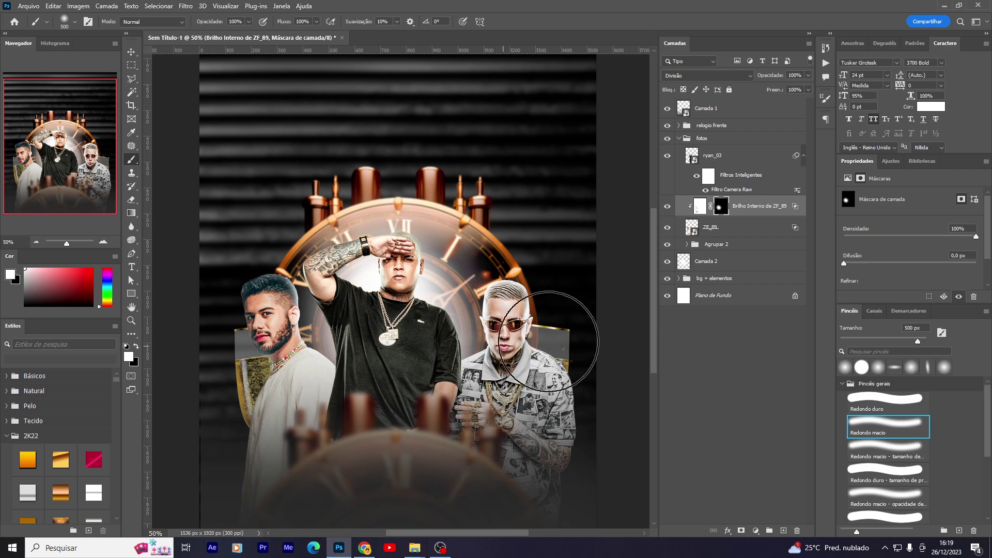
# Duplicate the ZF_89 glow layer, clip the copy and blend it in Sobrepor
pyautogui.click(770, 209)
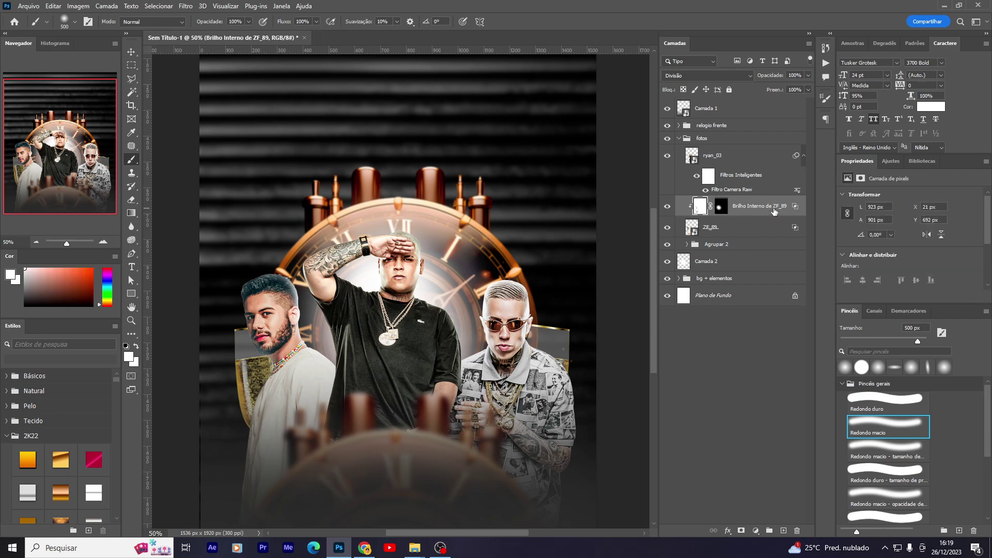
pyautogui.hotkey('ctrl', 'j')
pyautogui.click(752, 207)
pyautogui.rightClick(751, 206)
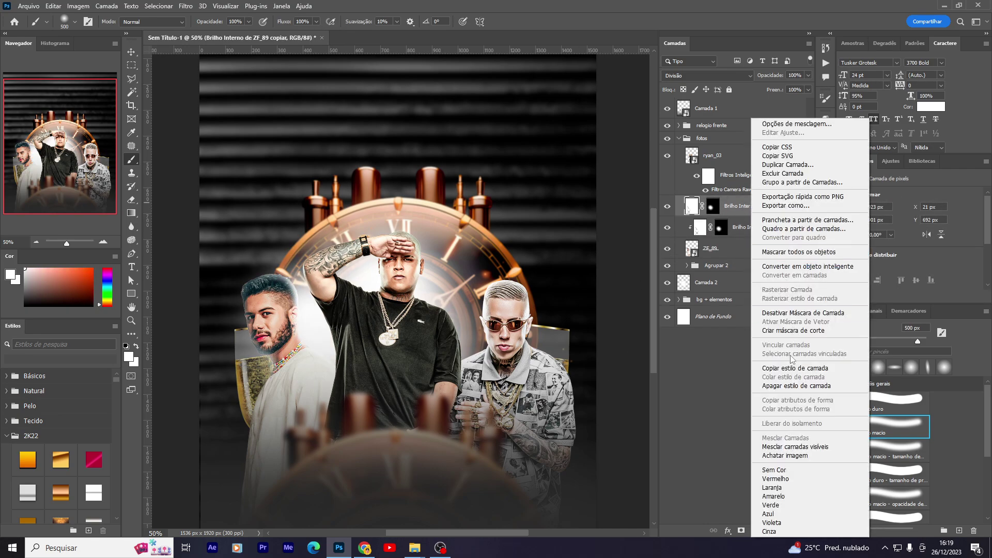
pyautogui.click(775, 388)
pyautogui.rightClick(760, 206)
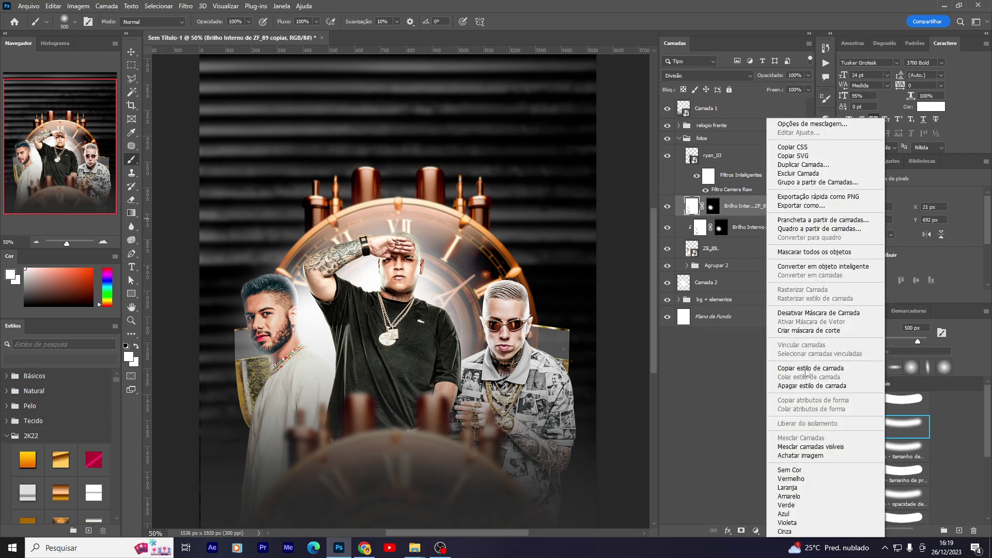
pyautogui.click(775, 333)
pyautogui.click(707, 75)
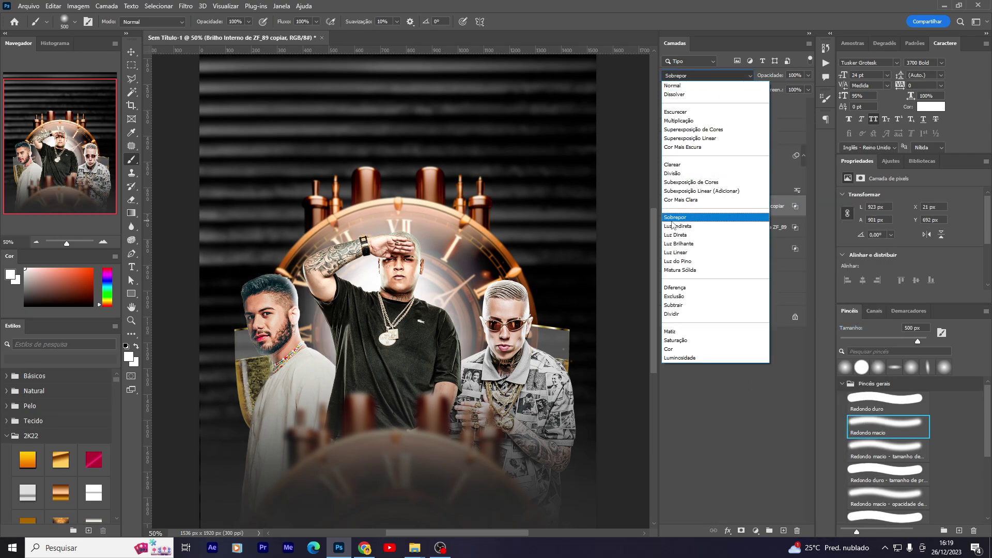
pyautogui.click(686, 208)
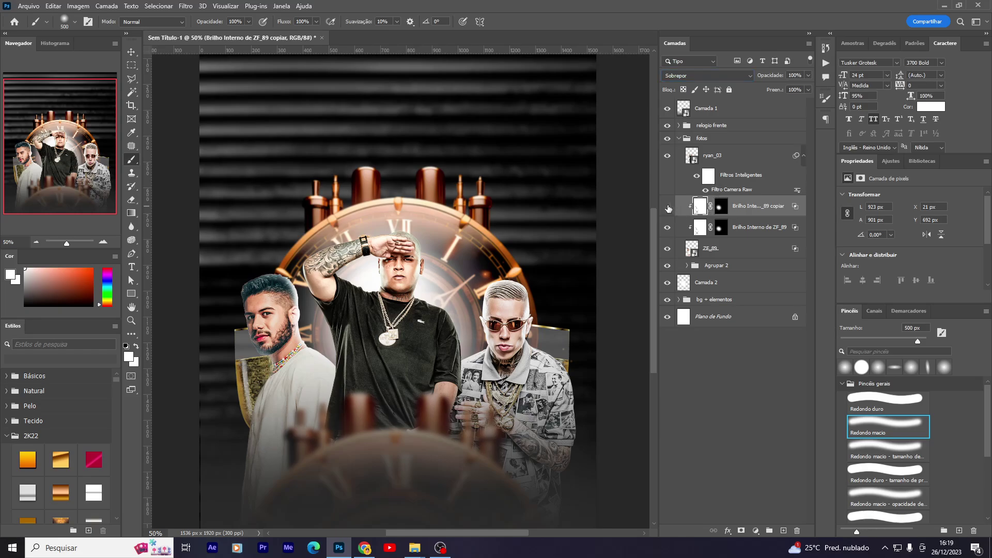
# Compare with and without the copy, then lower the original glow's opacity to 18%
pyautogui.click(667, 207)
pyautogui.click(757, 227)
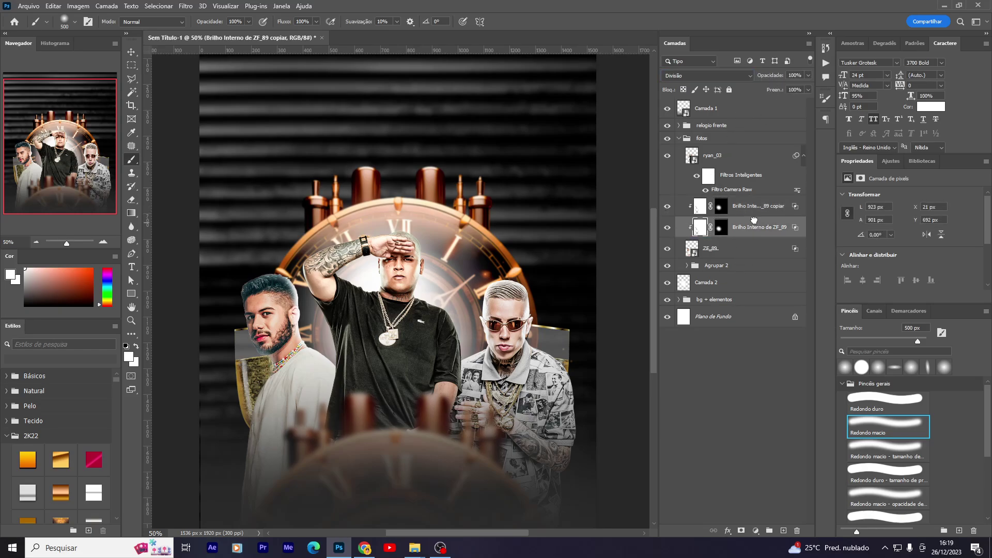
pyautogui.click(807, 76)
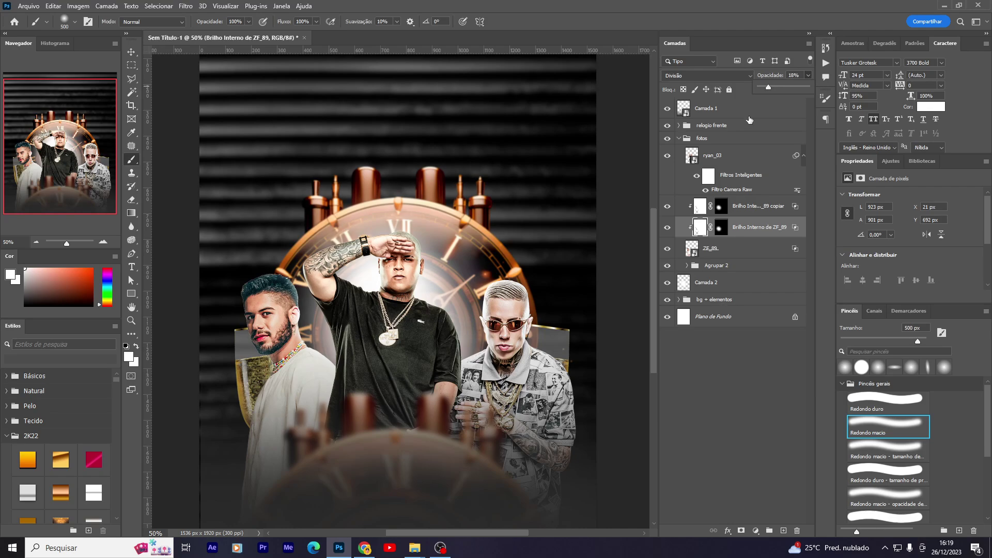
# Add an inner glow to ryan_03 and split it into its own layer
pyautogui.click(697, 151)
pyautogui.click(727, 531)
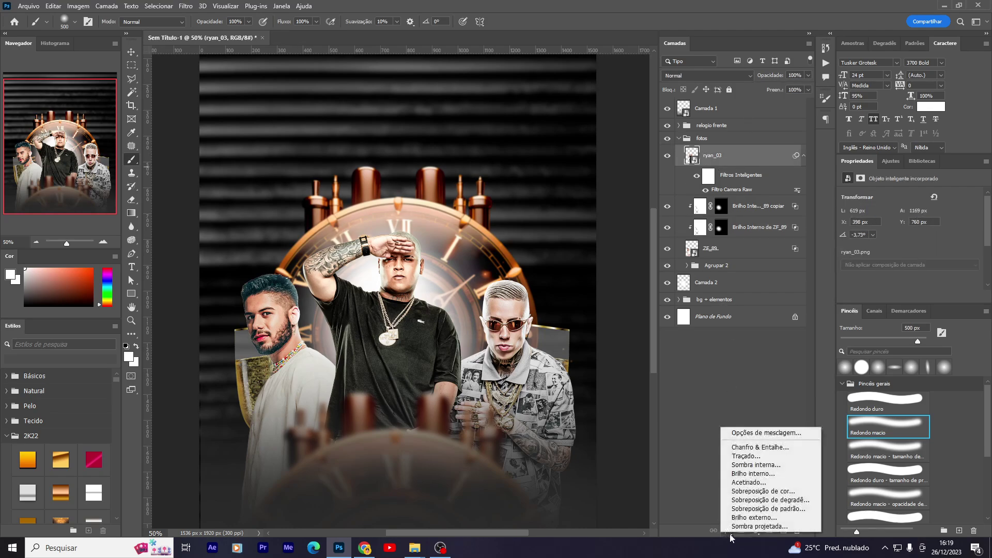
pyautogui.click(776, 473)
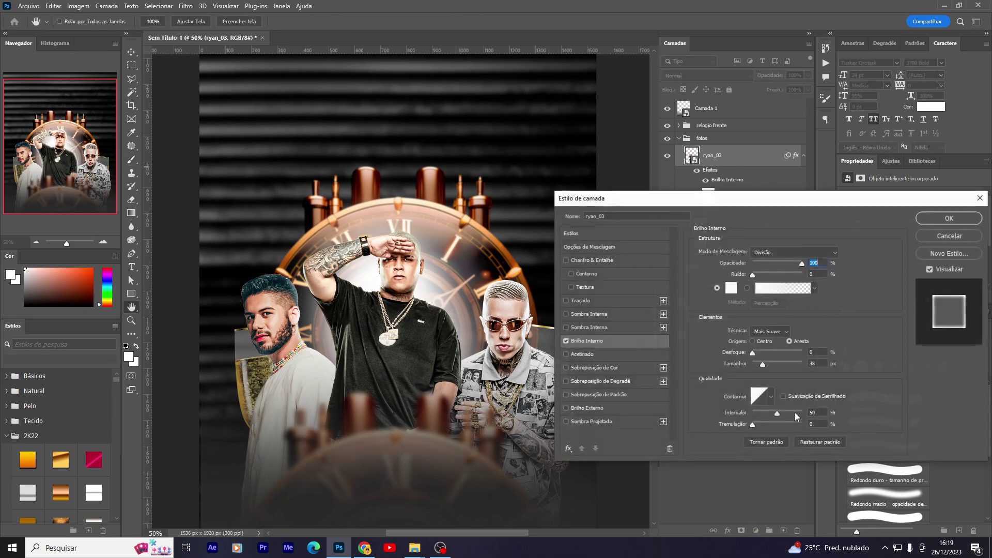
pyautogui.click(925, 219)
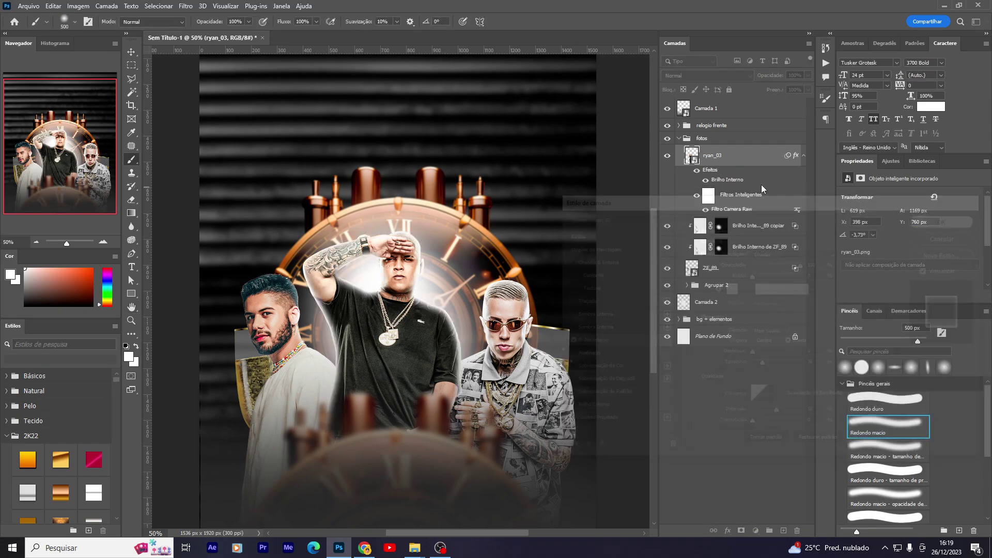
pyautogui.rightClick(761, 184)
pyautogui.click(762, 350)
# Hide the ryan_03 glow with an inverted mask and paint it back around his face and torso
pyautogui.click(749, 155)
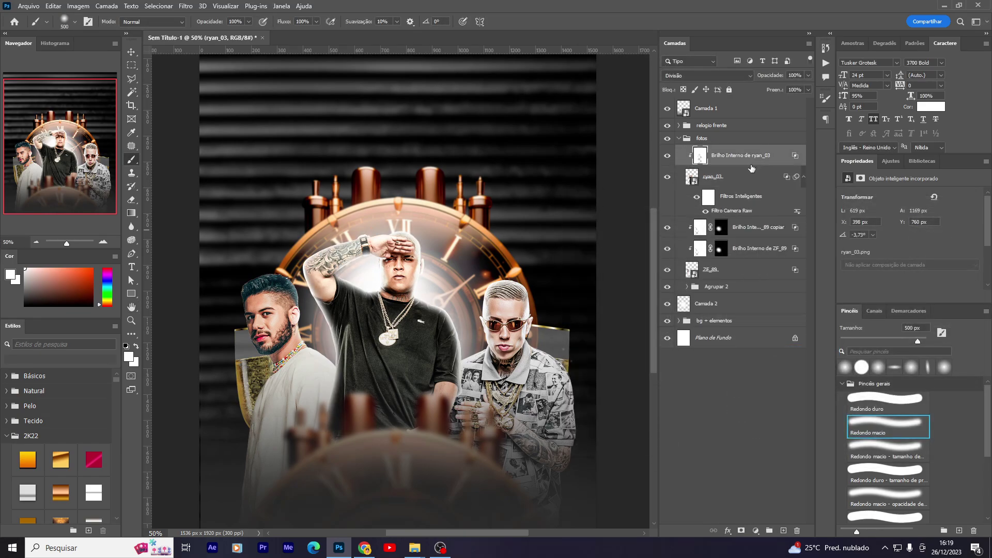
pyautogui.click(741, 530)
pyautogui.hotkey('ctrl', 'i')
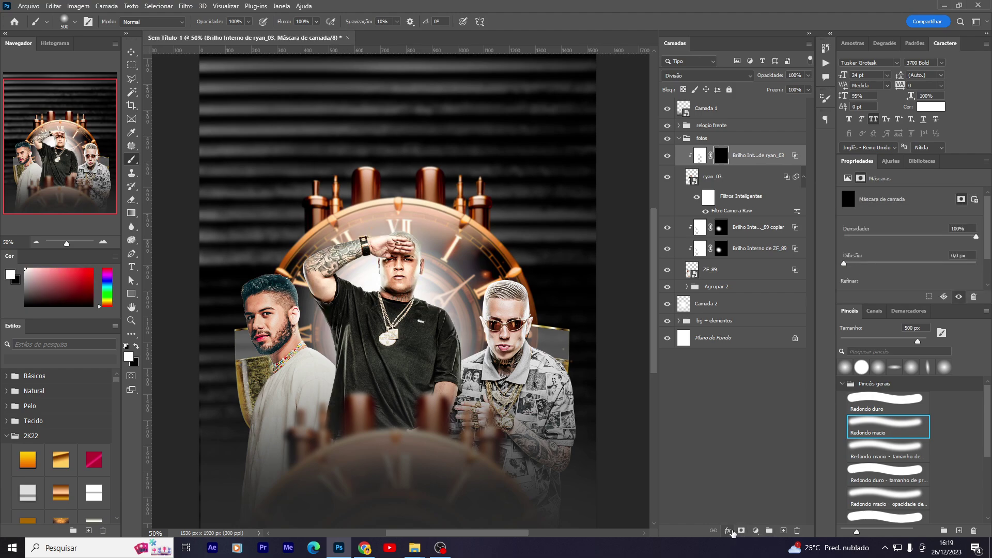
pyautogui.click(392, 269)
pyautogui.moveTo(363, 309); pyautogui.dragTo(350, 351)
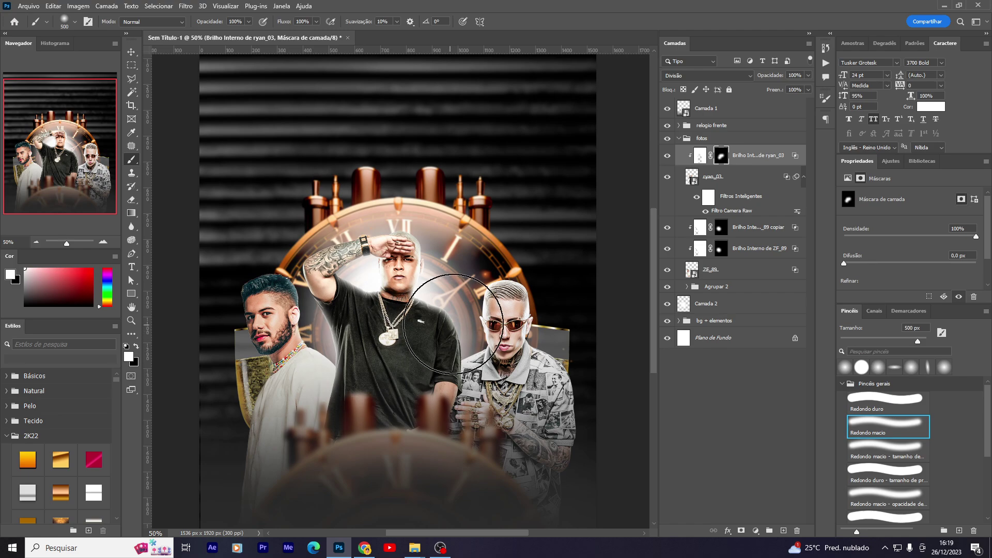
pyautogui.press('v')
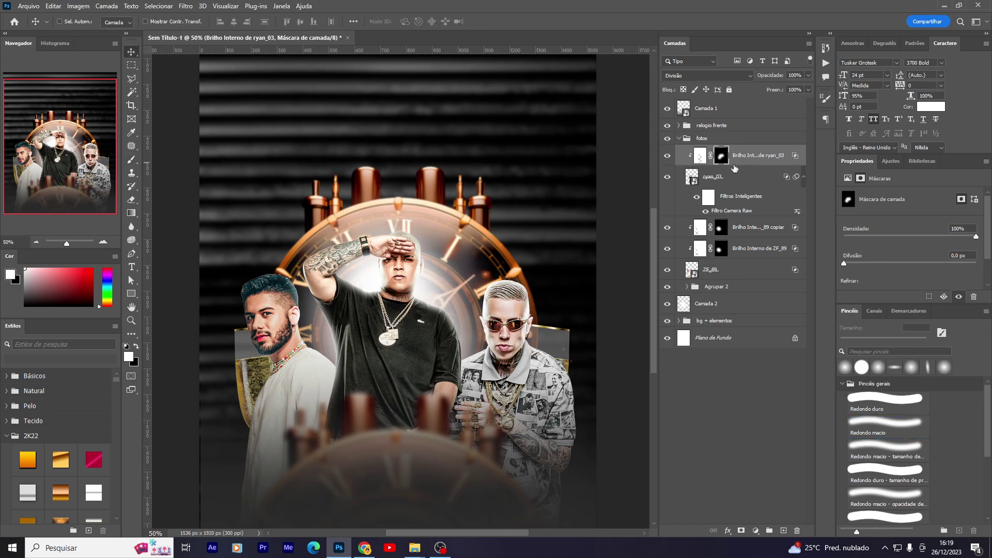
pyautogui.click(744, 177)
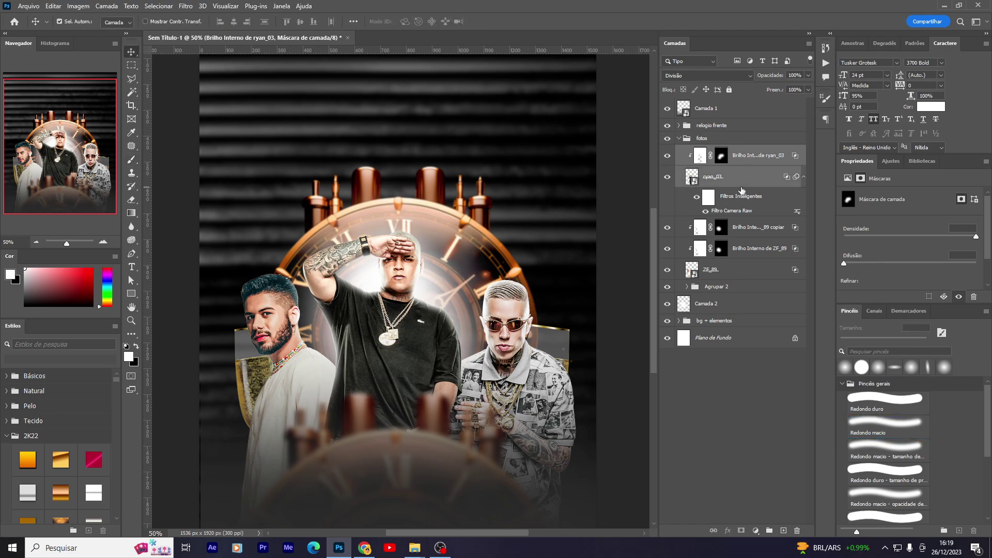
# Collapse the fotos group and select the Camada 1 and Camada 2 layers
pyautogui.click(679, 138)
pyautogui.click(708, 108)
pyautogui.moveTo(415, 547)
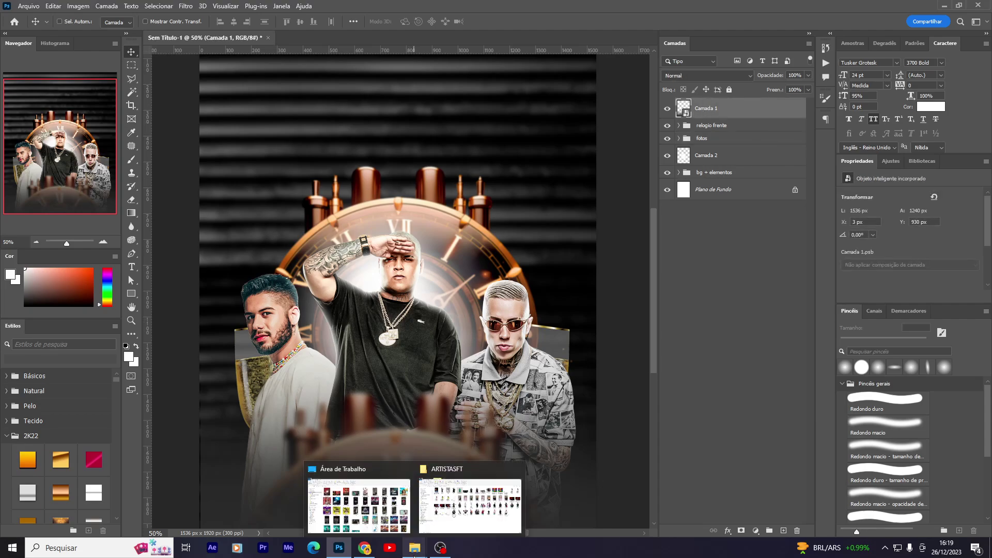
pyautogui.keyDown('ctrl'); pyautogui.click(494, 321); pyautogui.keyUp('ctrl')
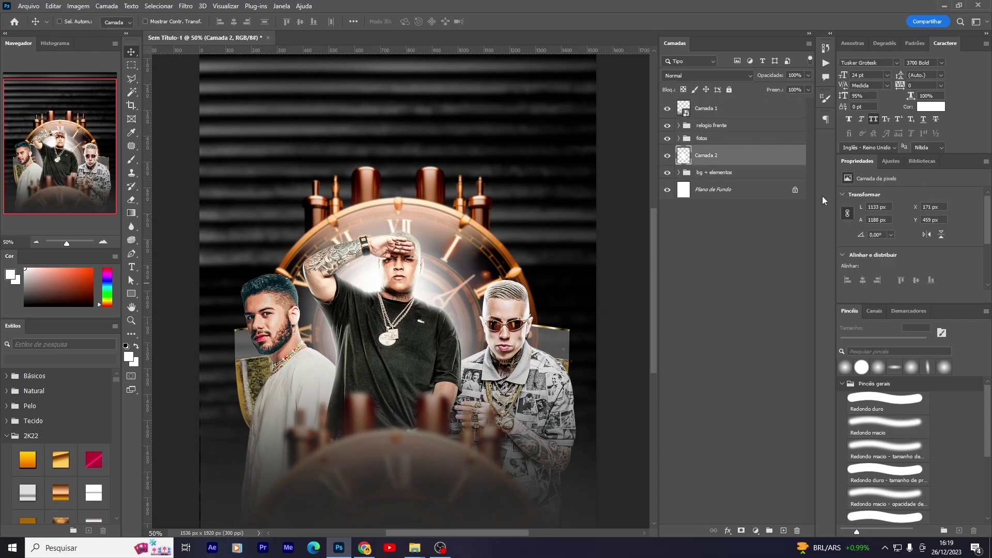
# Shift the right champagne glass in the bg + elementos group to the left
pyautogui.scroll(-3, 560, 310)
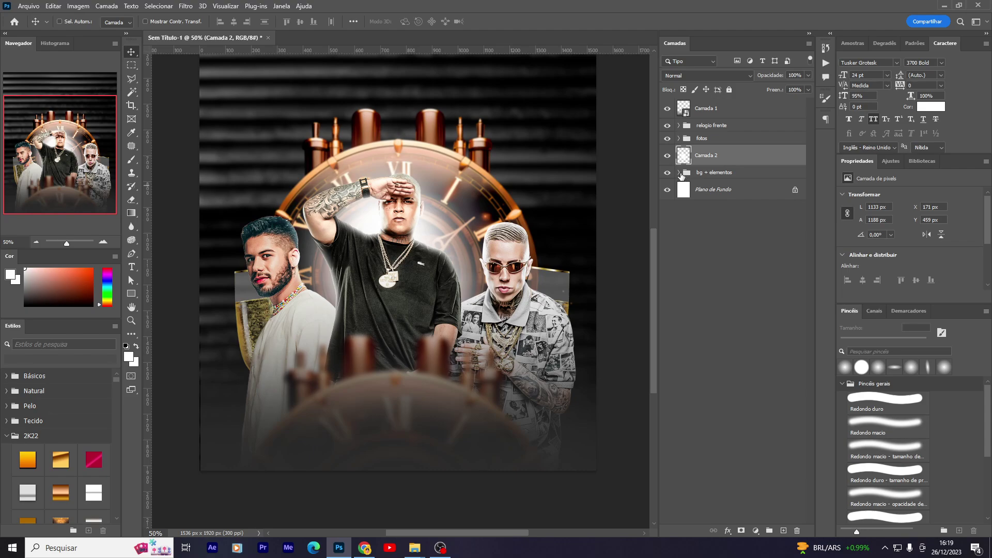
pyautogui.click(680, 174)
pyautogui.click(720, 210)
pyautogui.moveTo(623, 274); pyautogui.dragTo(629, 235)
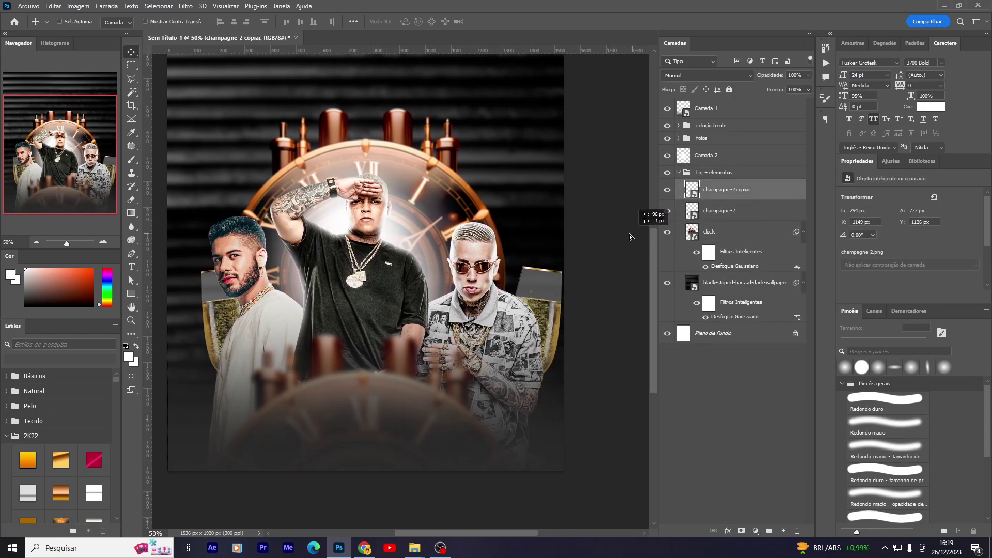
pyautogui.hotkey('alt', '[')
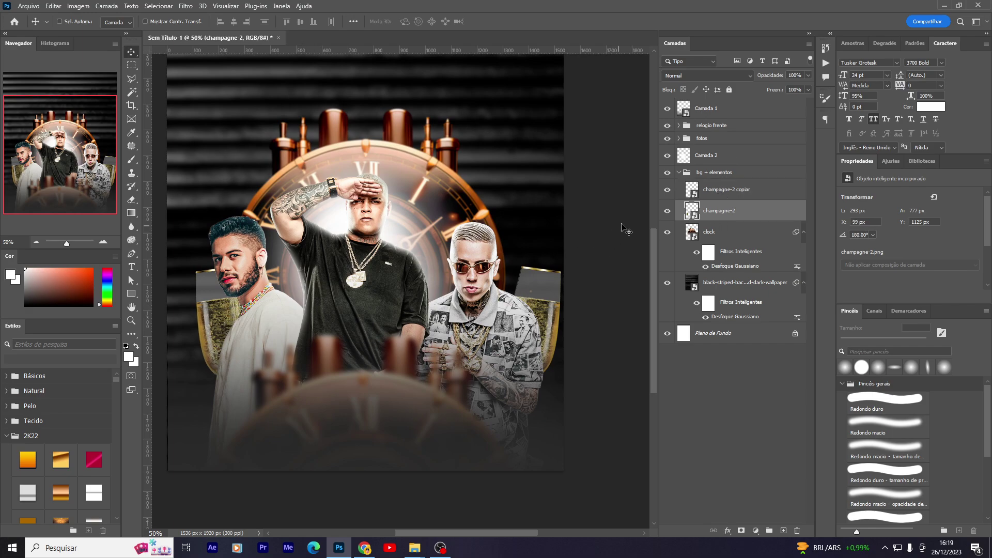
pyautogui.hotkey('alt', ']')
pyautogui.moveTo(625, 229); pyautogui.dragTo(600, 256)
pyautogui.click(708, 212)
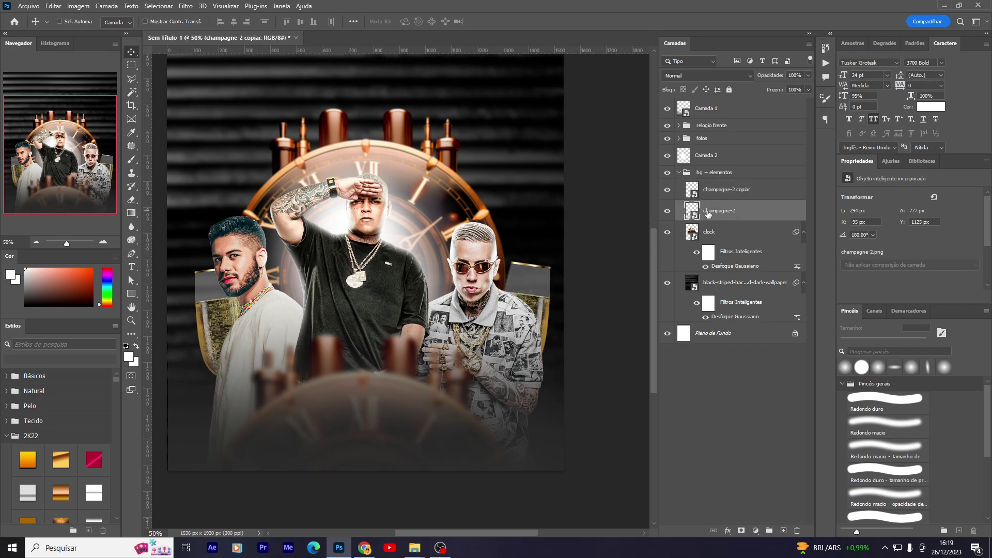
# Toggle the Agrupar 3 group and left singer to check the canvas
pyautogui.click(679, 139)
pyautogui.click(722, 168)
pyautogui.click(667, 152)
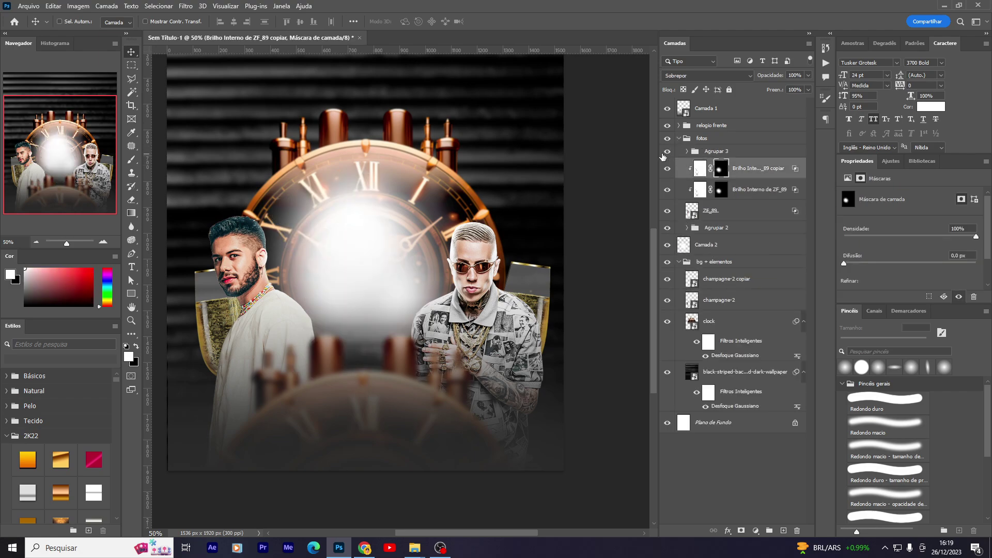
pyautogui.click(667, 212)
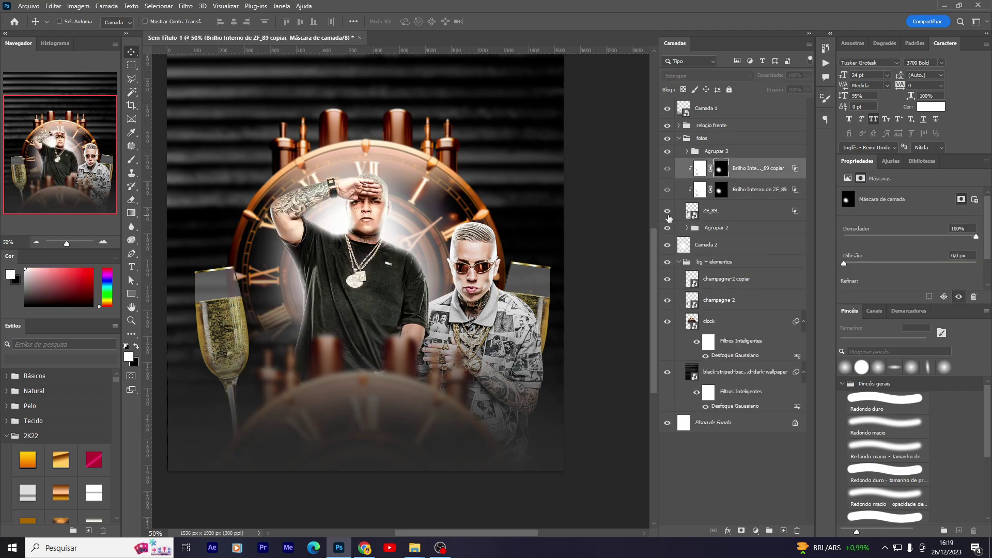
pyautogui.click(687, 151)
pyautogui.click(723, 189)
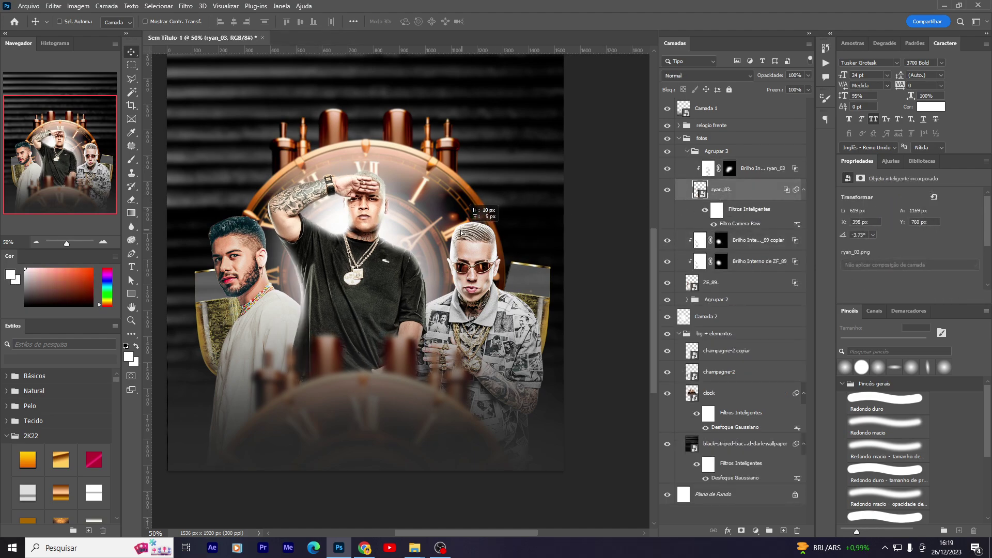
# Group the left singer's layers and the centre singer's layers separately
pyautogui.click(748, 241)
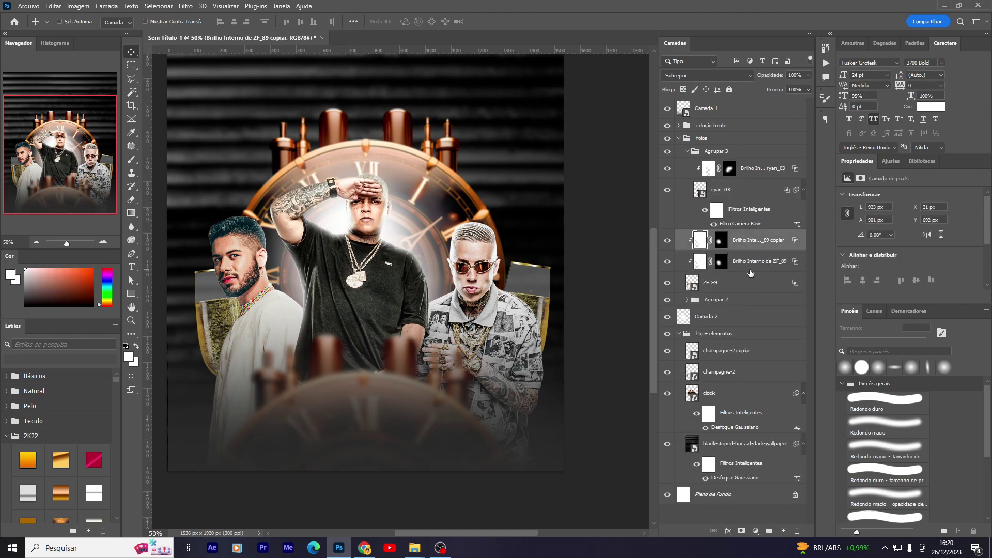
pyautogui.keyDown('ctrl'); pyautogui.click(752, 264); pyautogui.keyUp('ctrl')
pyautogui.keyDown('ctrl'); pyautogui.click(739, 282); pyautogui.keyUp('ctrl')
pyautogui.hotkey('ctrl', 'g')
pyautogui.click(723, 189)
pyautogui.keyDown('shift'); pyautogui.click(760, 168); pyautogui.keyUp('shift')
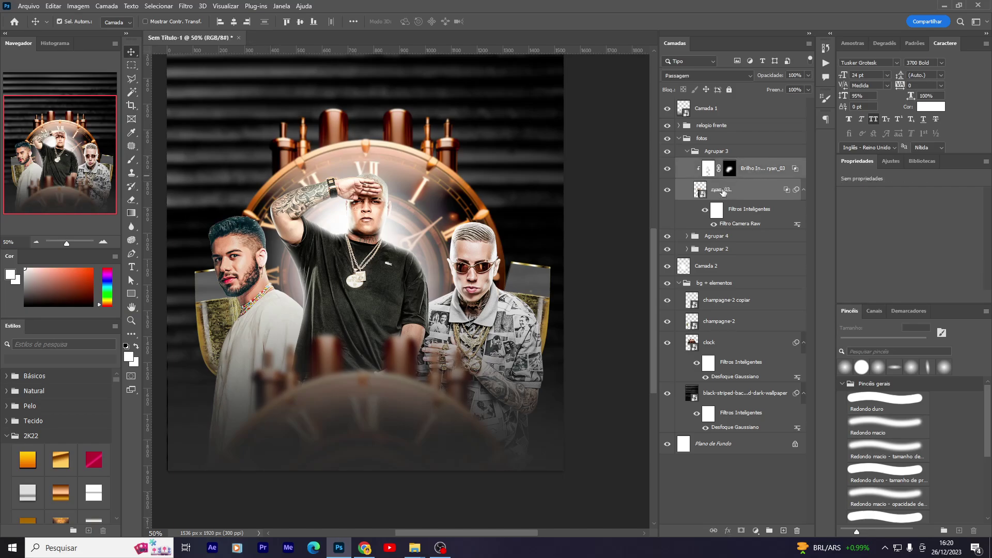
pyautogui.hotkey('ctrl', 'g')
pyautogui.click(667, 189)
# Nudge the right singer slightly left and toggle the layout guides to check alignment
pyautogui.click(750, 190)
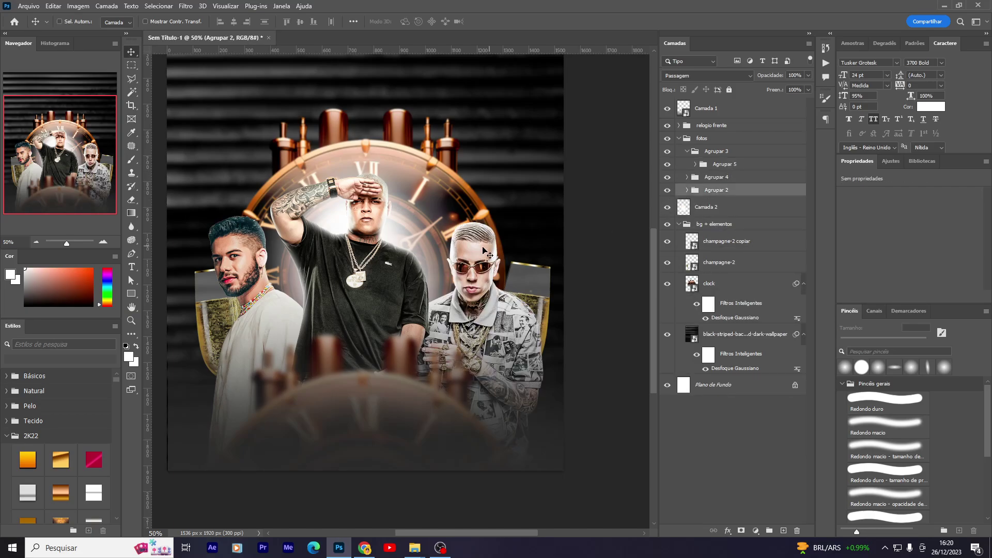
pyautogui.moveTo(493, 248); pyautogui.dragTo(484, 252)
pyautogui.hotkey('ctrl', ';')
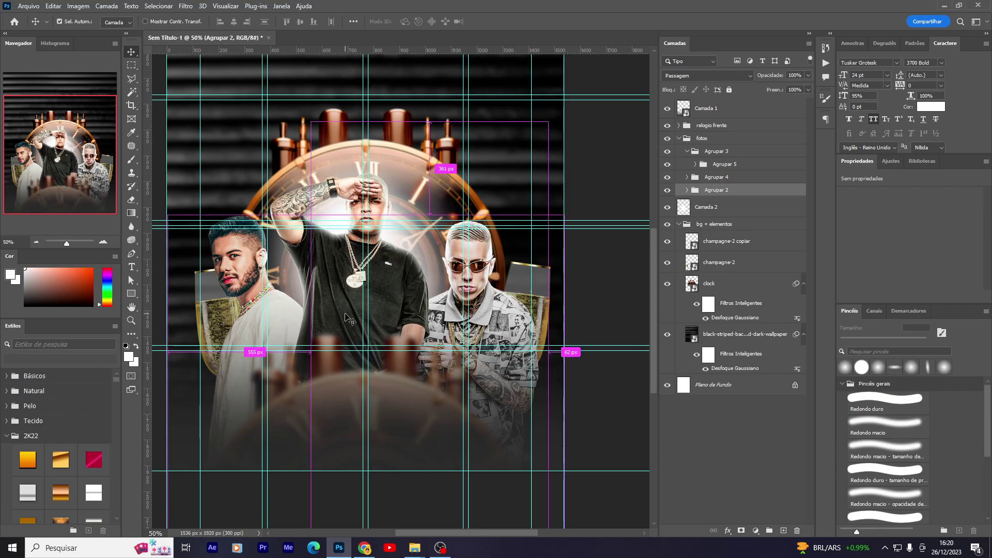
pyautogui.hotkey('ctrl', ';')
pyautogui.scroll(3, 349, 310)
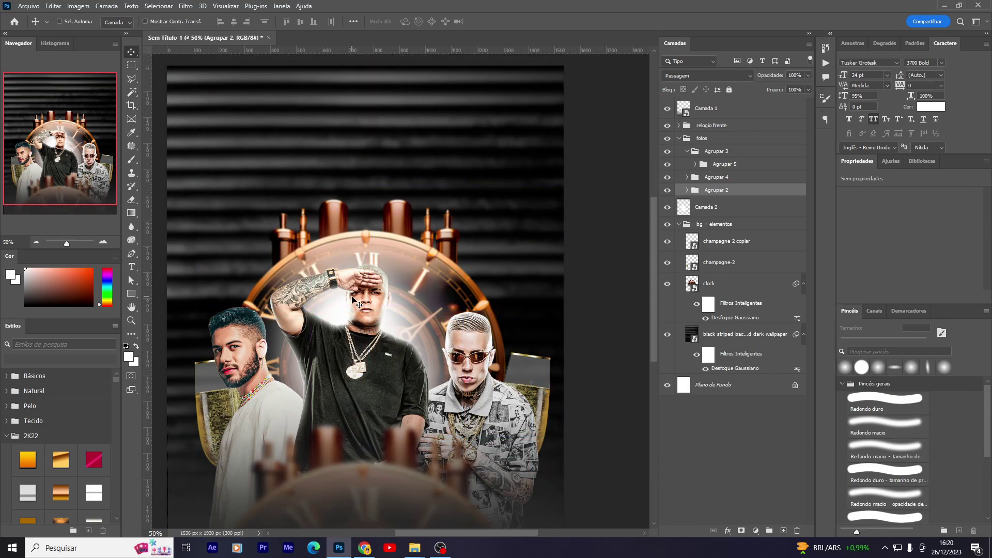
pyautogui.scroll(-1, 358, 305)
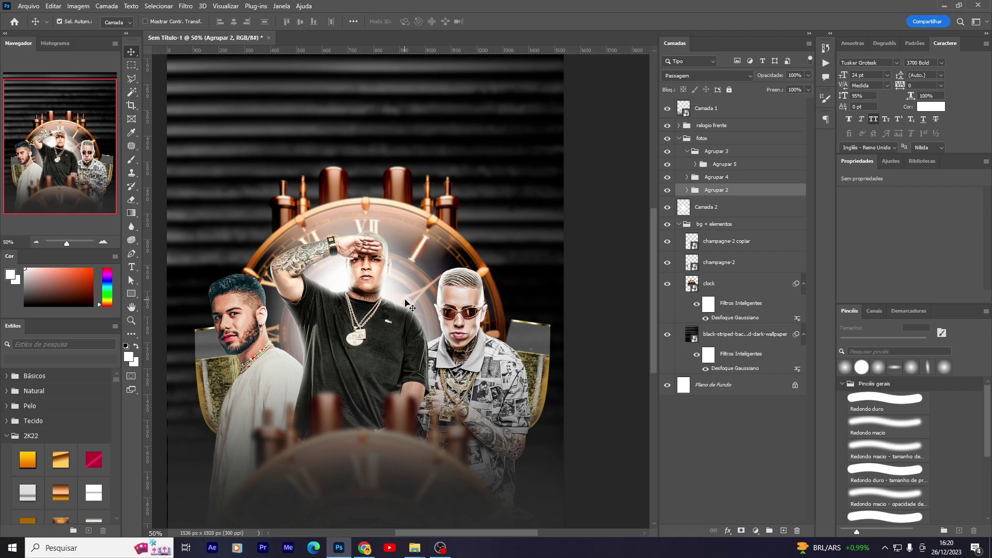
pyautogui.hotkey('ctrl', ';')
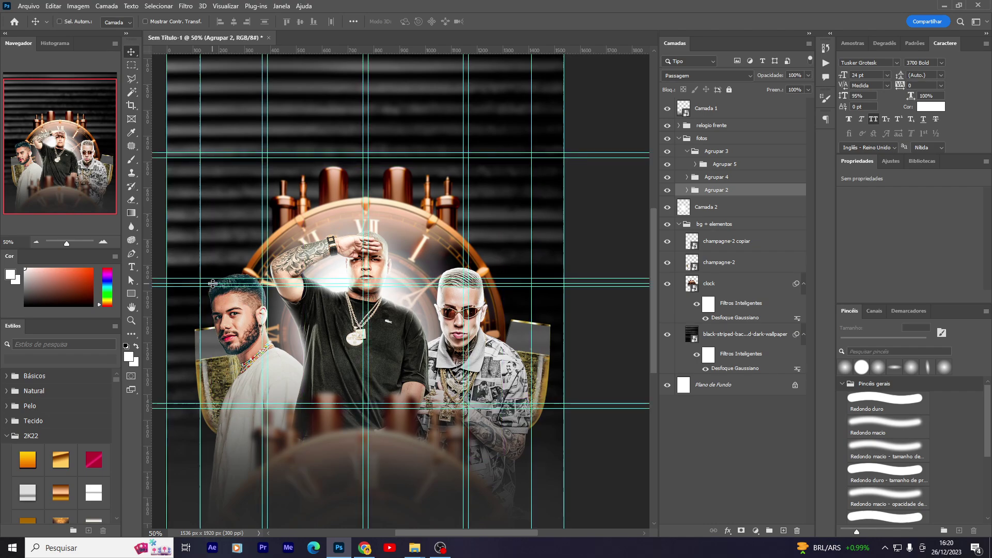
# Move the left singer's ZF_89 photo up and enlarge it slightly
pyautogui.keyDown('ctrl'); pyautogui.click(239, 305); pyautogui.keyUp('ctrl')
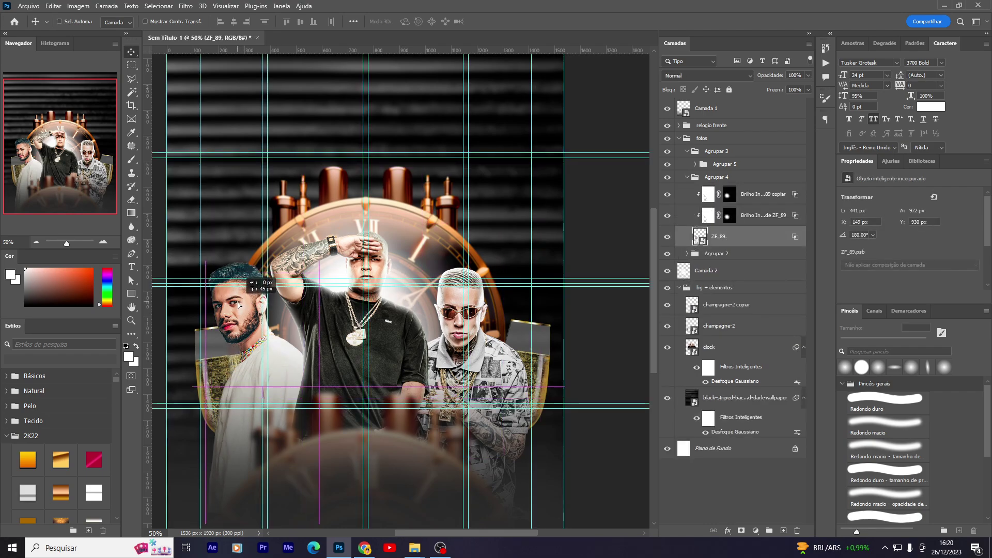
pyautogui.moveTo(239, 305); pyautogui.dragTo(242, 299)
pyautogui.scroll(-2, 242, 298)
pyautogui.hotkey('ctrl', 't')
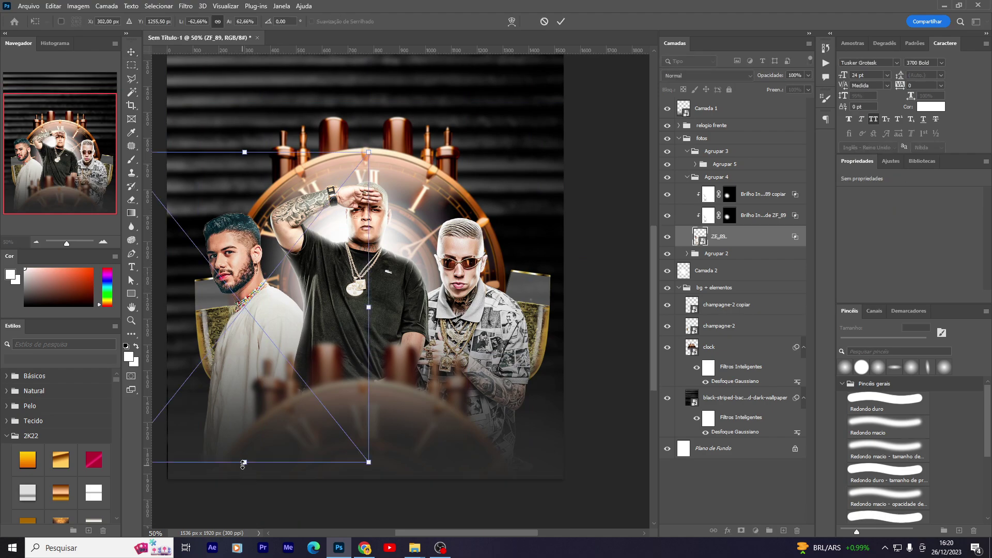
pyautogui.moveTo(244, 463); pyautogui.dragTo(248, 471)
pyautogui.press('Return')
pyautogui.scroll(1, 302, 393)
pyautogui.hotkey('ctrl', ';')
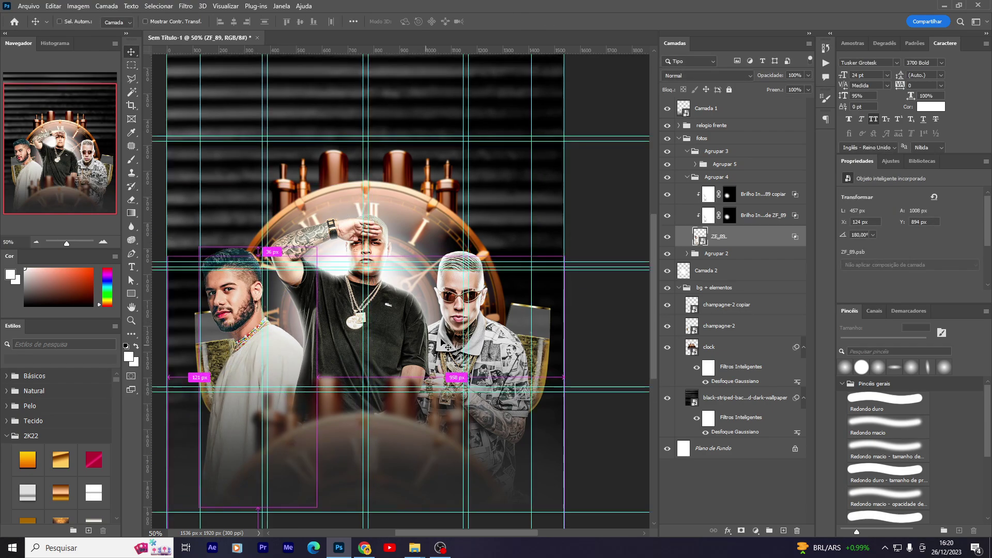
pyautogui.hotkey('ctrl', ';')
# Select Camada 1 and each singer's group in turn, collapsing the left singer's group
pyautogui.keyDown('ctrl'); pyautogui.click(477, 364); pyautogui.keyUp('ctrl')
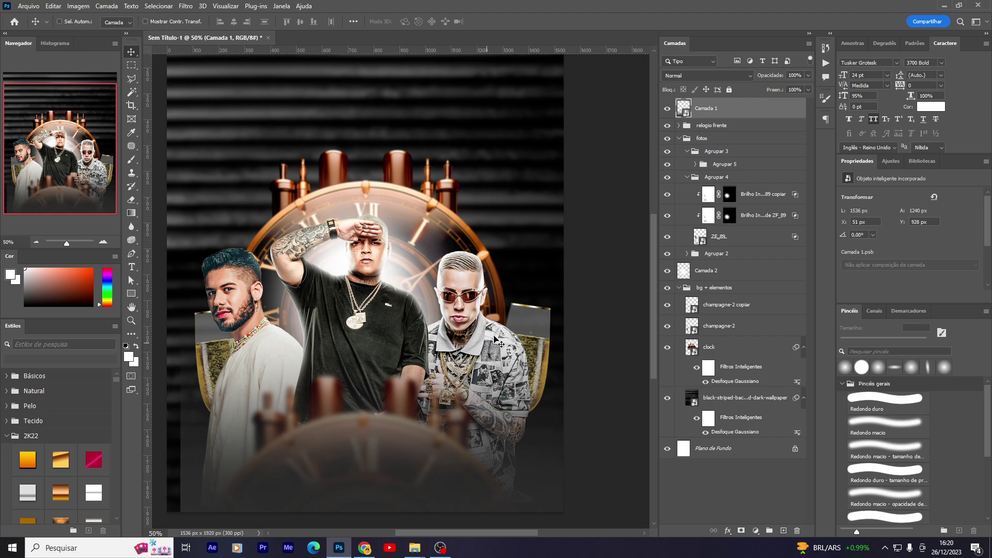
pyautogui.keyDown('ctrl'); pyautogui.click(393, 289); pyautogui.keyUp('ctrl')
pyautogui.click(733, 178)
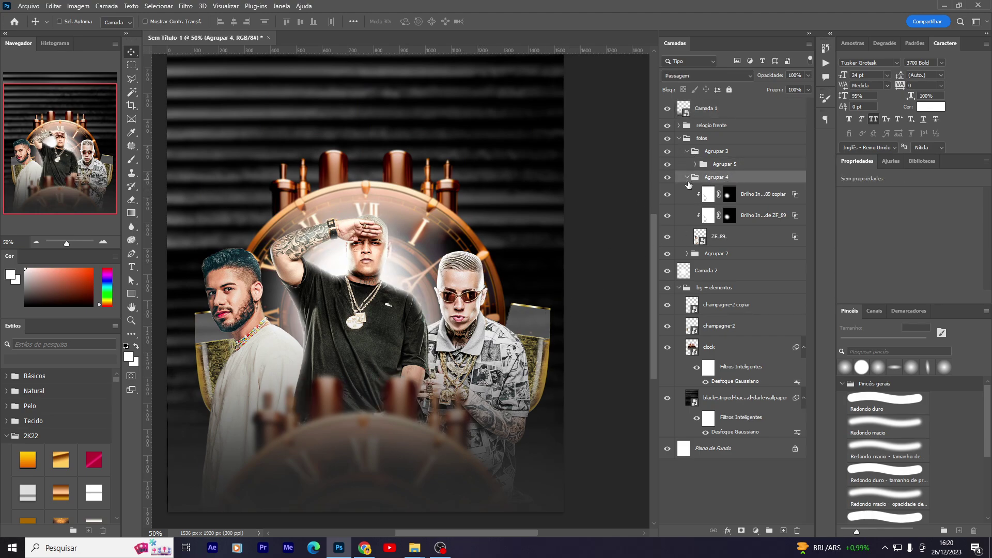
pyautogui.click(688, 177)
pyautogui.click(708, 193)
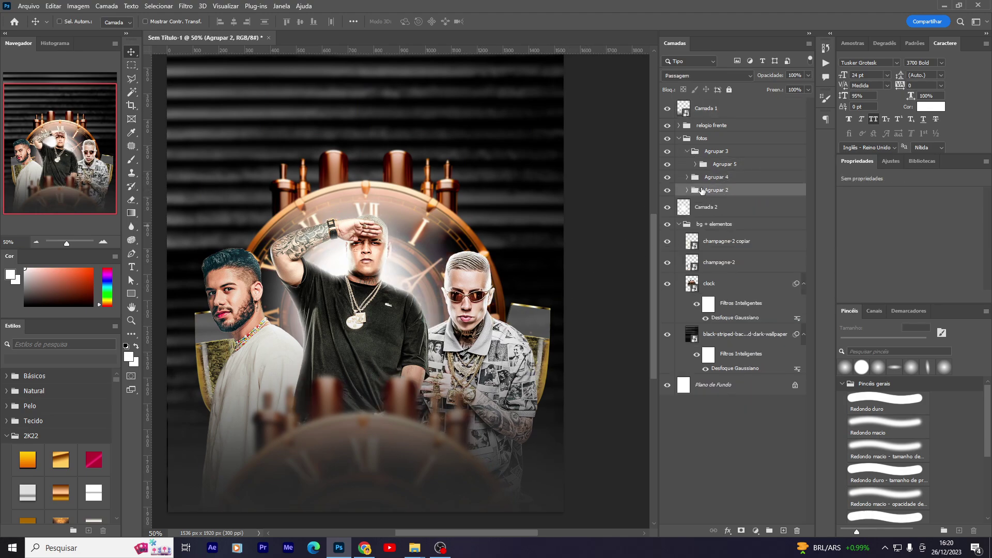
# Rename the singer groups daniel, zej and ruyan
pyautogui.write('l')
pyautogui.press('Return')
pyautogui.click(667, 177)
pyautogui.doubleClick(717, 177)
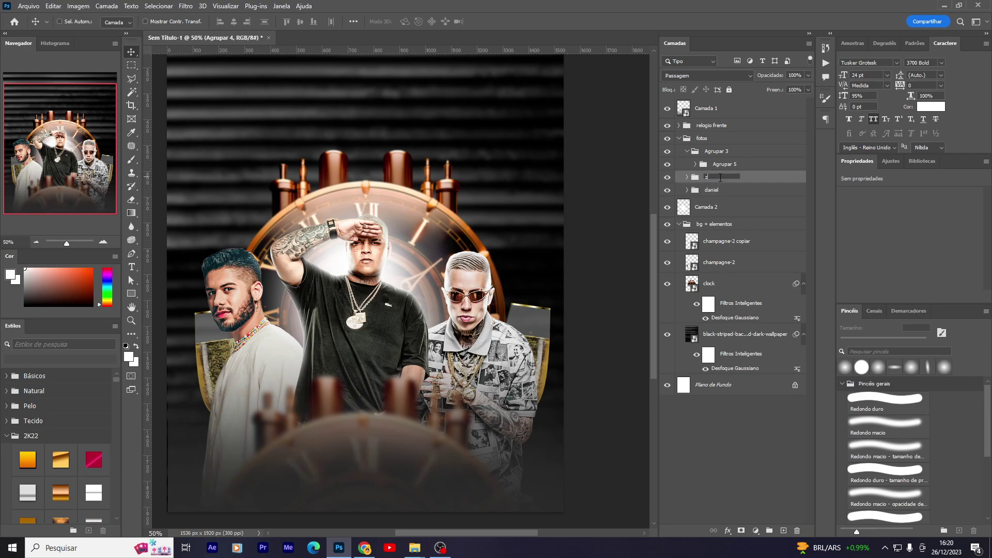
pyautogui.doubleClick(723, 165)
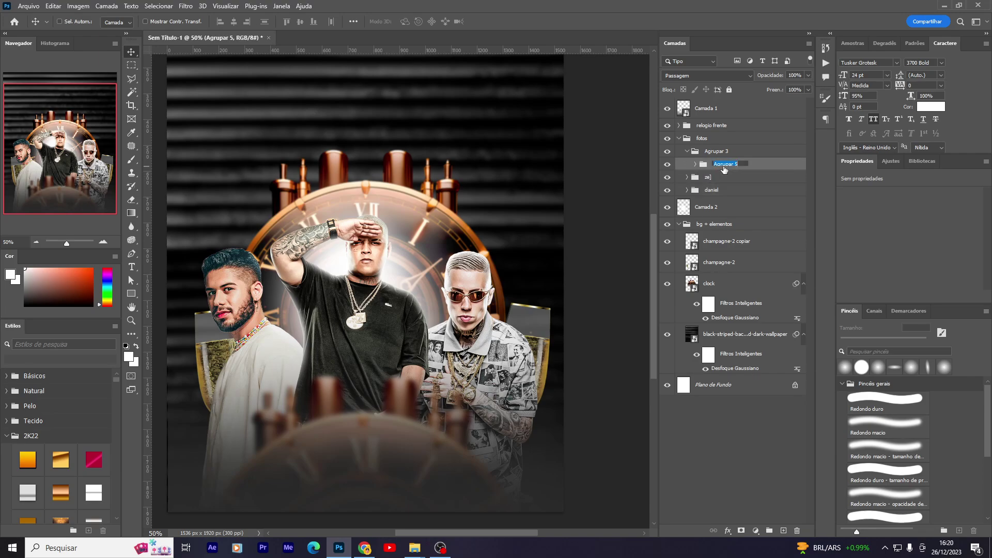
pyautogui.press('Return')
# Drag the Camada 1 artwork lower on the flyer and collapse the fotos group
pyautogui.click(740, 111)
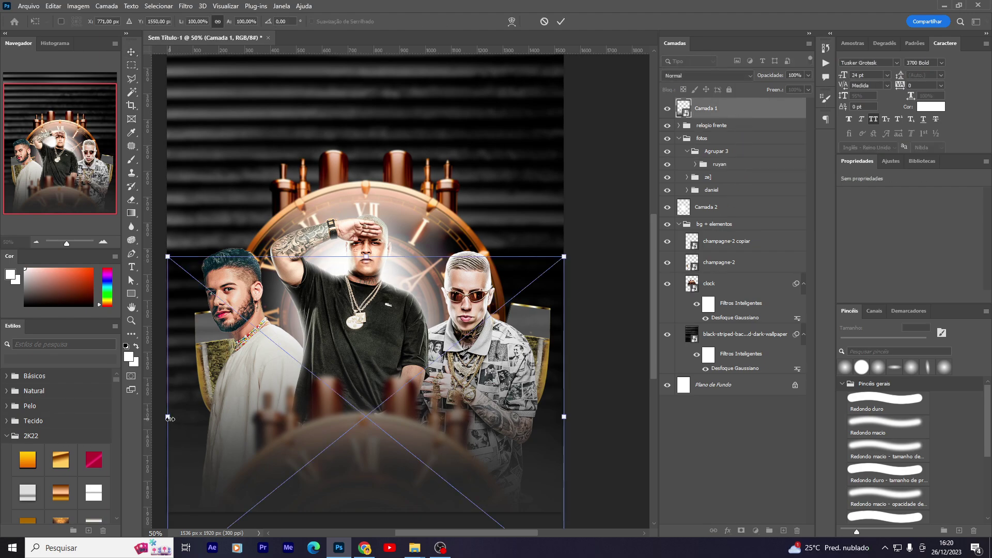
pyautogui.moveTo(395, 344); pyautogui.dragTo(395, 375)
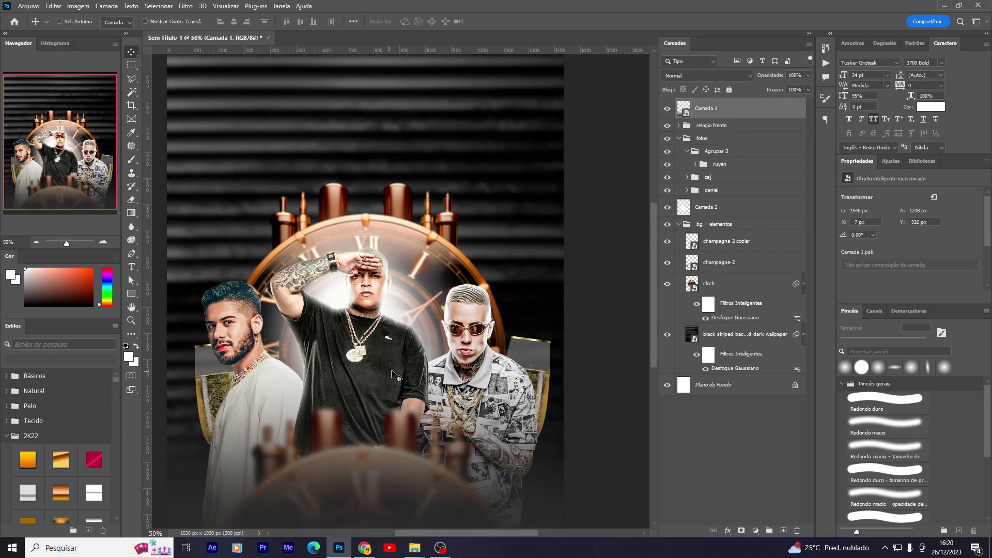
pyautogui.click(683, 141)
pyautogui.click(681, 139)
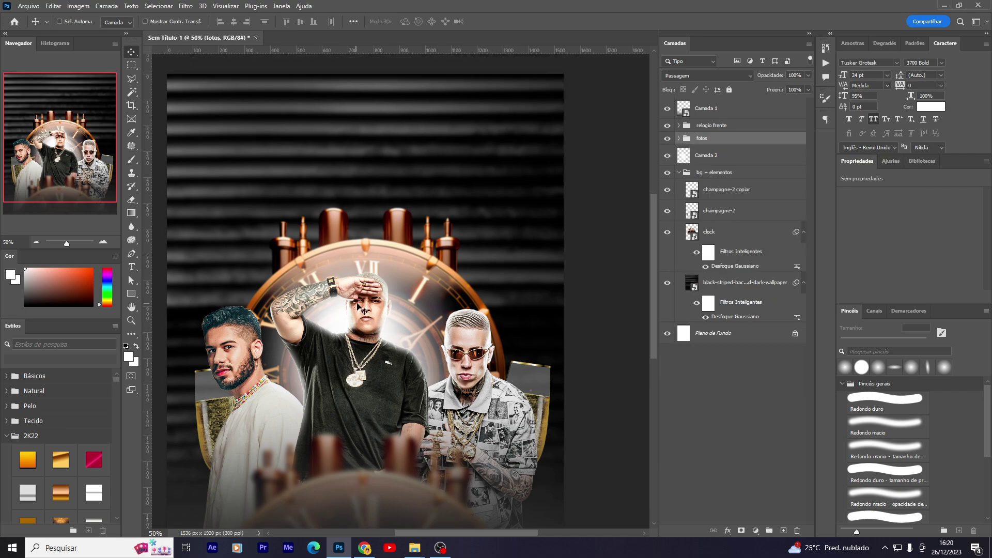
pyautogui.scroll(3, 310, 217)
# Add a white PRIMEIRA title above the clock, enlarged to about 268%
pyautogui.press('t')
pyautogui.click(302, 211)
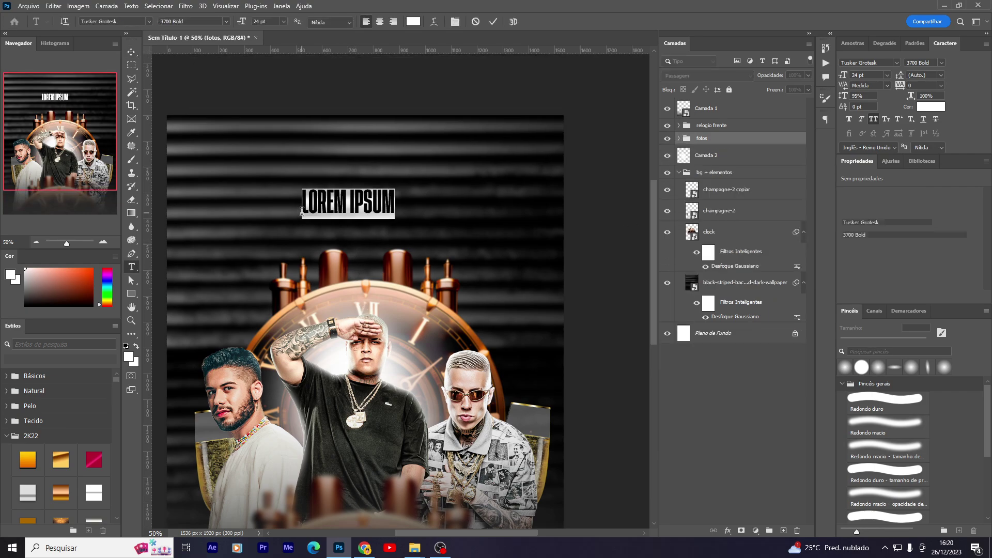
pyautogui.write('PRIMEIRA')
pyautogui.hotkey('ctrl', 'a')
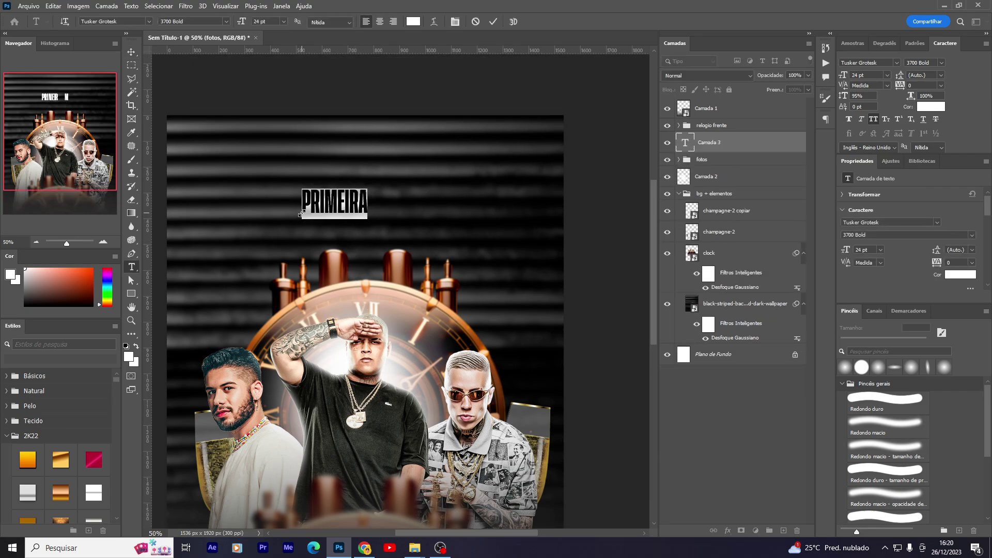
pyautogui.click(132, 53)
pyautogui.hotkey('ctrl', 't')
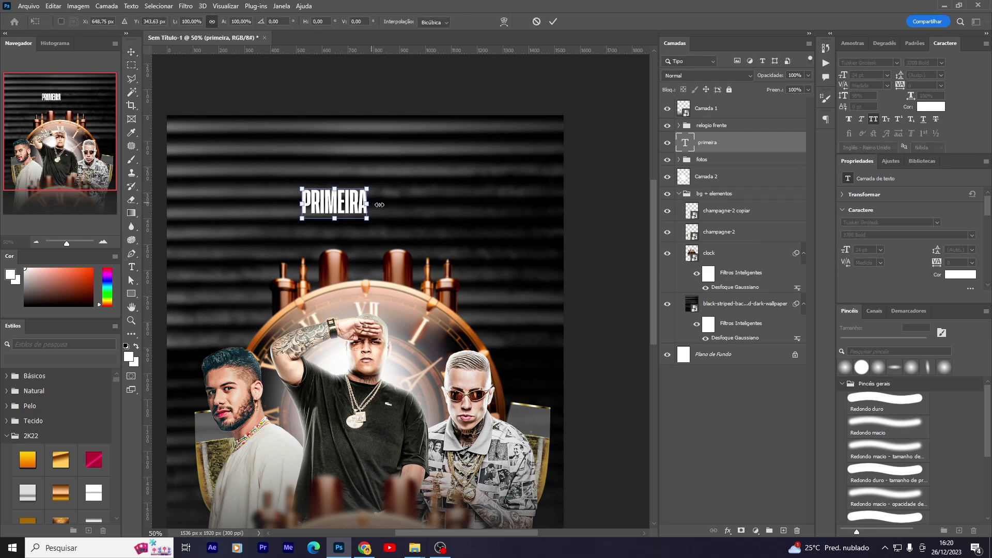
pyautogui.moveTo(368, 204)
pyautogui.mouseDown()
pyautogui.moveTo(476, 249)
pyautogui.moveTo(228, 264)
pyautogui.mouseUp()
pyautogui.press('Return')
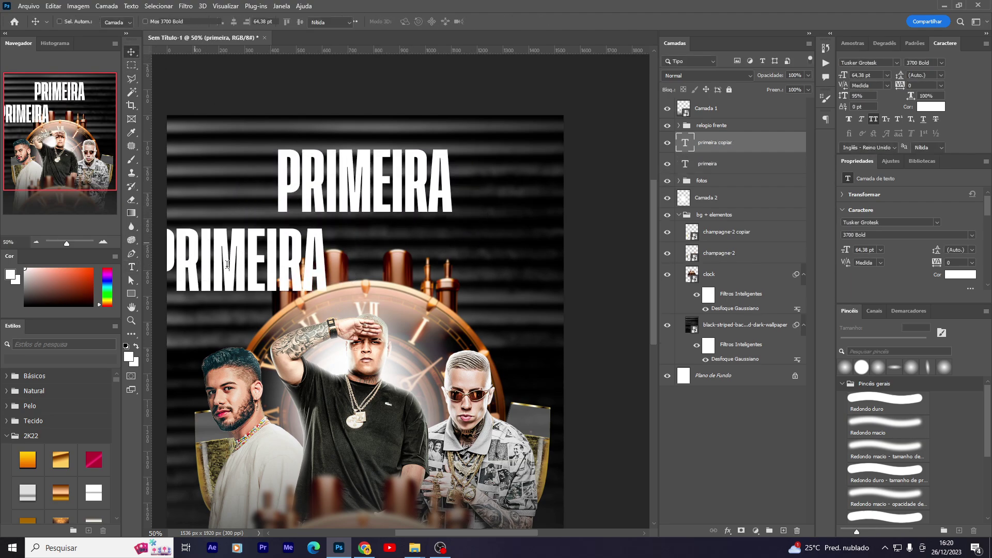
# Turn a title copy into 'Do ano' without All Caps, in Blank River, beneath PRIMEIRA
pyautogui.doubleClick(227, 264)
pyautogui.press('BackSpace')
pyautogui.write('D')
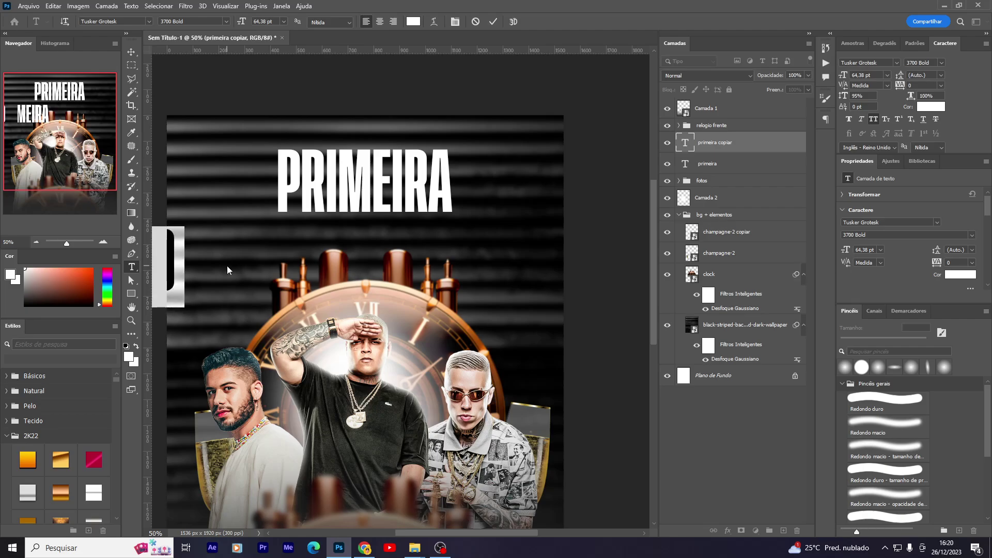
pyautogui.write('O ANO')
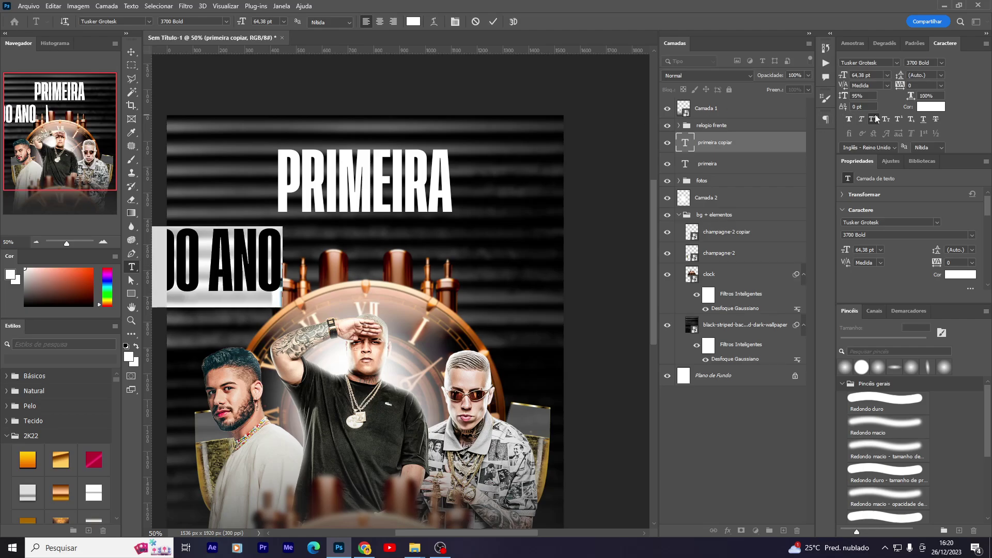
pyautogui.click(875, 118)
pyautogui.click(898, 63)
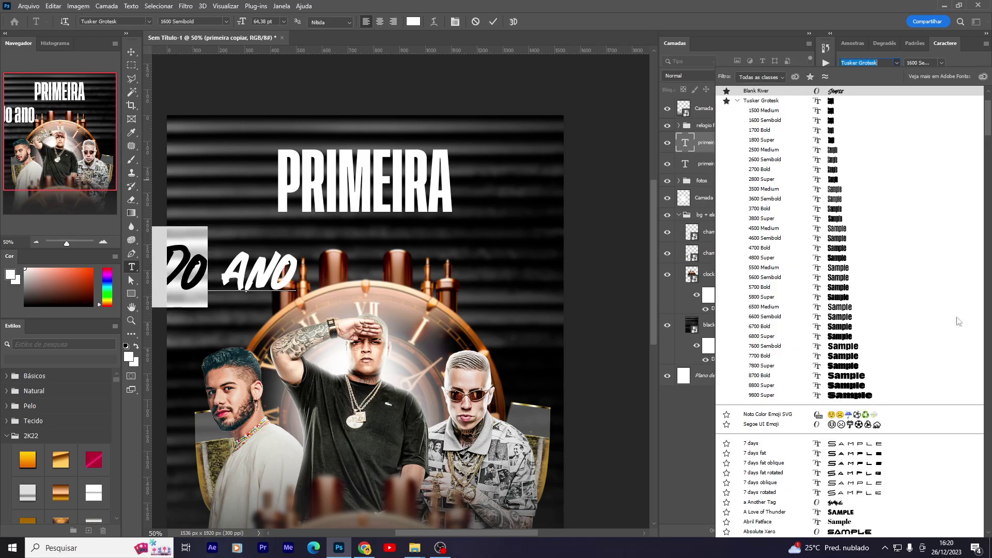
pyautogui.scroll(2, 989, 131)
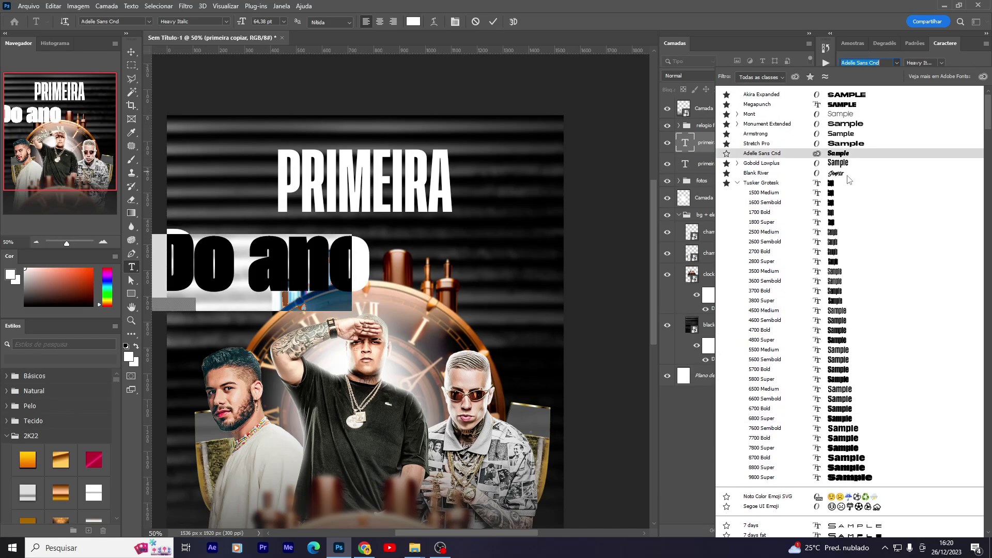
pyautogui.click(752, 171)
pyautogui.click(131, 51)
pyautogui.moveTo(233, 269); pyautogui.dragTo(361, 212)
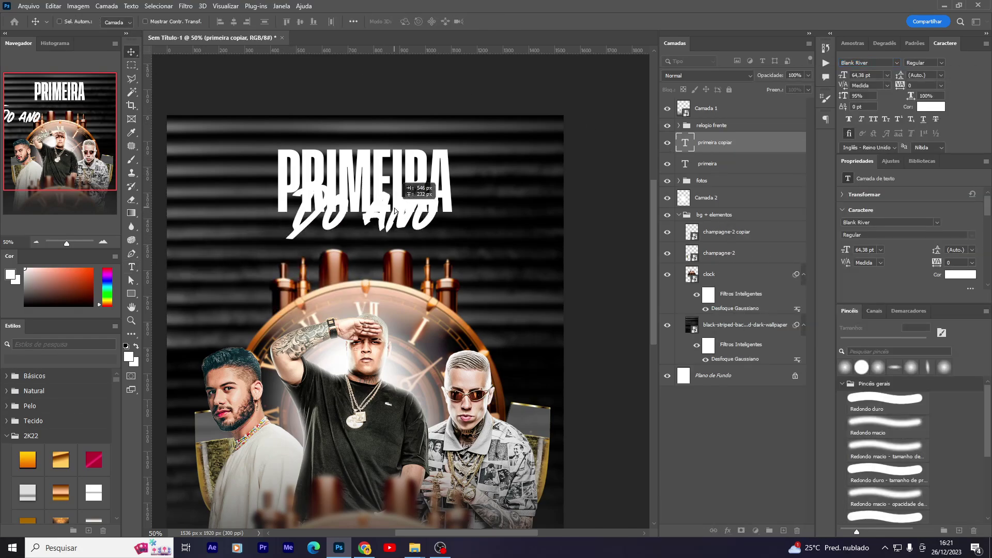
# Switch Do ano to the Alexander Lettering font from the favourite fonts
pyautogui.click(745, 164)
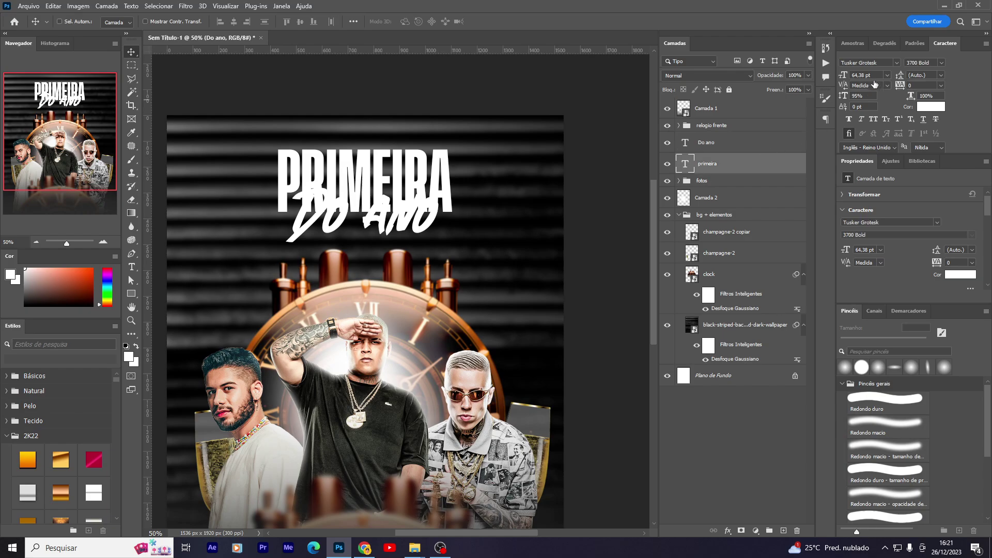
pyautogui.click(744, 143)
pyautogui.click(897, 63)
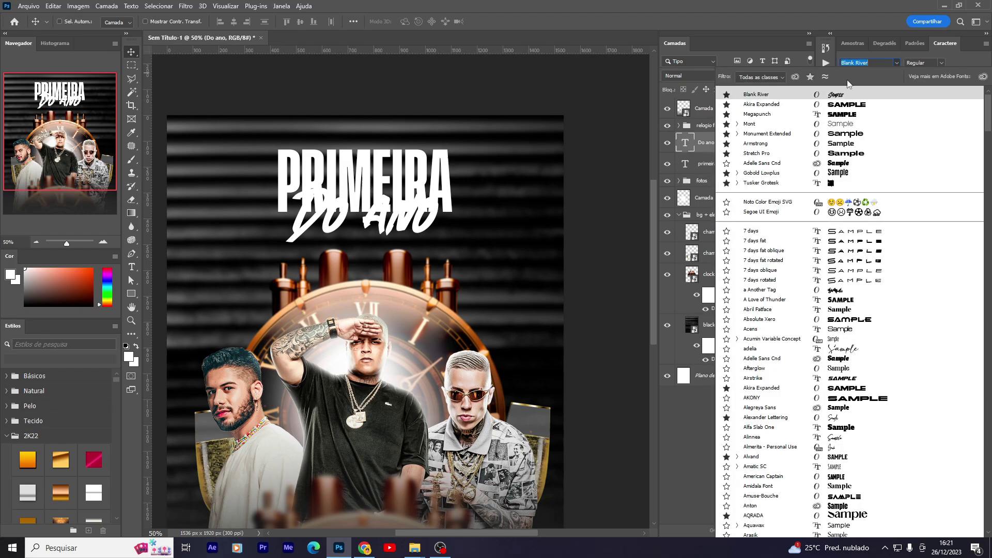
pyautogui.click(810, 77)
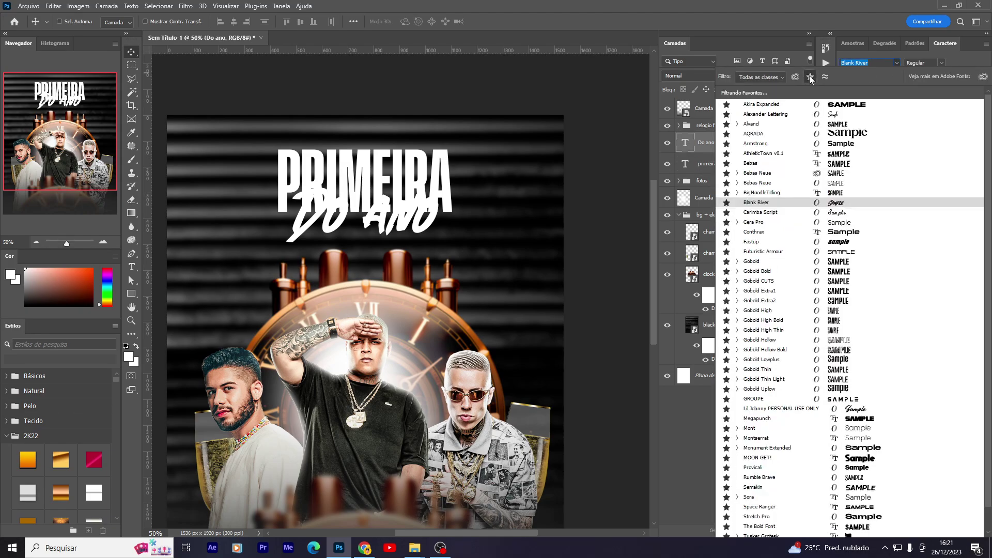
pyautogui.click(838, 115)
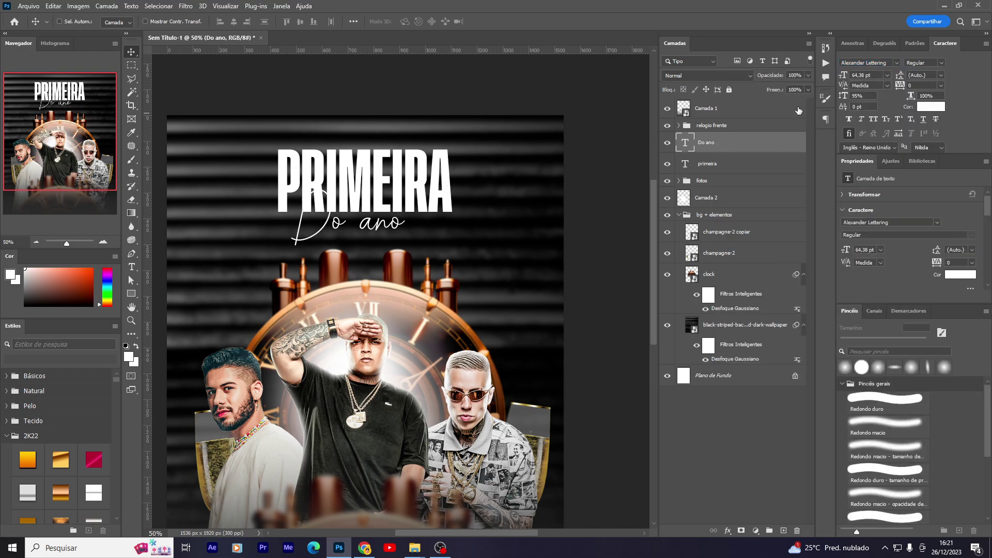
# Set Do ano to the Lil Johnny font and shrink it to about 52%
pyautogui.click(897, 62)
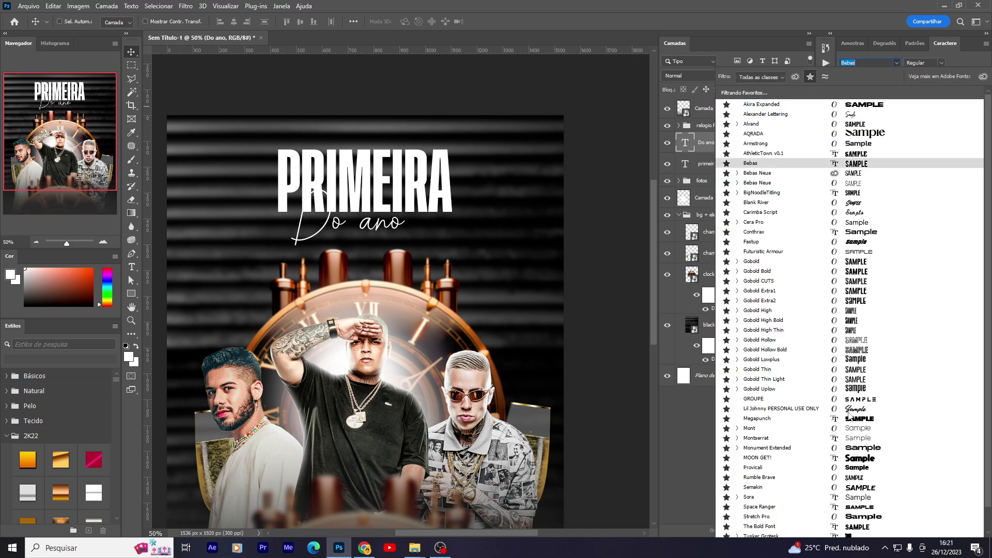
pyautogui.press('Return')
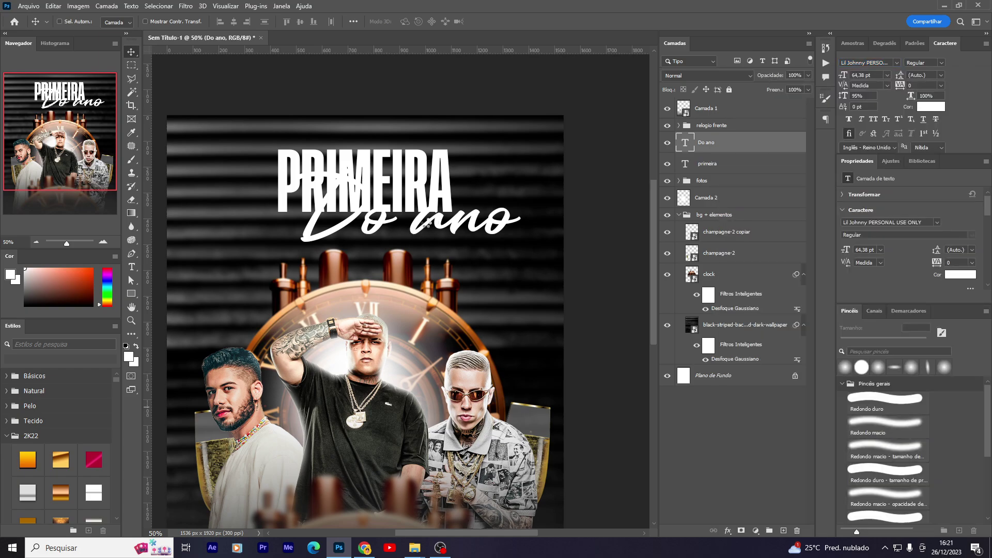
pyautogui.hotkey('ctrl', 't')
pyautogui.moveTo(463, 227)
pyautogui.mouseDown()
pyautogui.moveTo(348, 223)
pyautogui.moveTo(472, 213)
pyautogui.mouseUp()
pyautogui.press('Return')
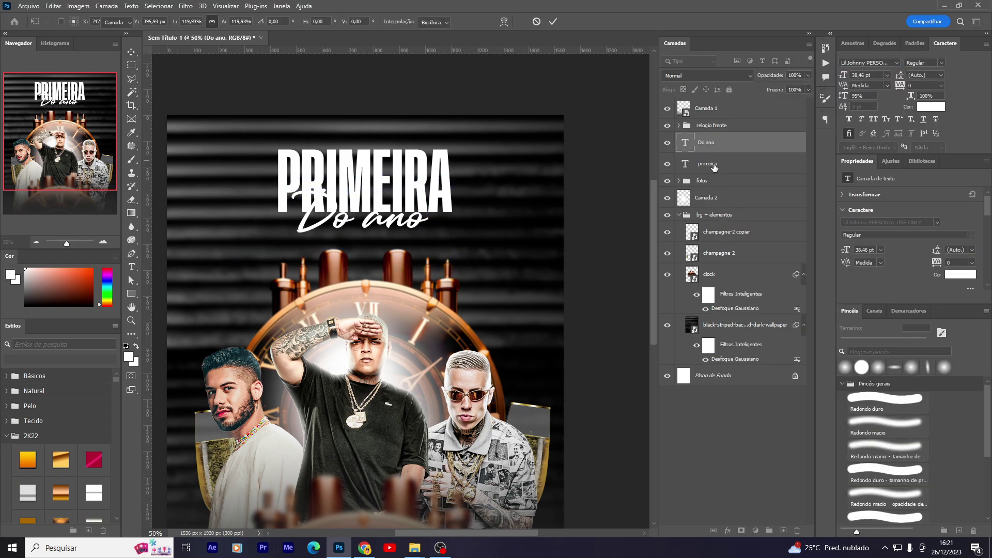
# Select the PRIMEIRA title layer and scroll down to the styles
pyautogui.click(707, 164)
pyautogui.scroll(-2, 89, 399)
pyautogui.scroll(-2, 89, 399)
pyautogui.scroll(-1, 110, 395)
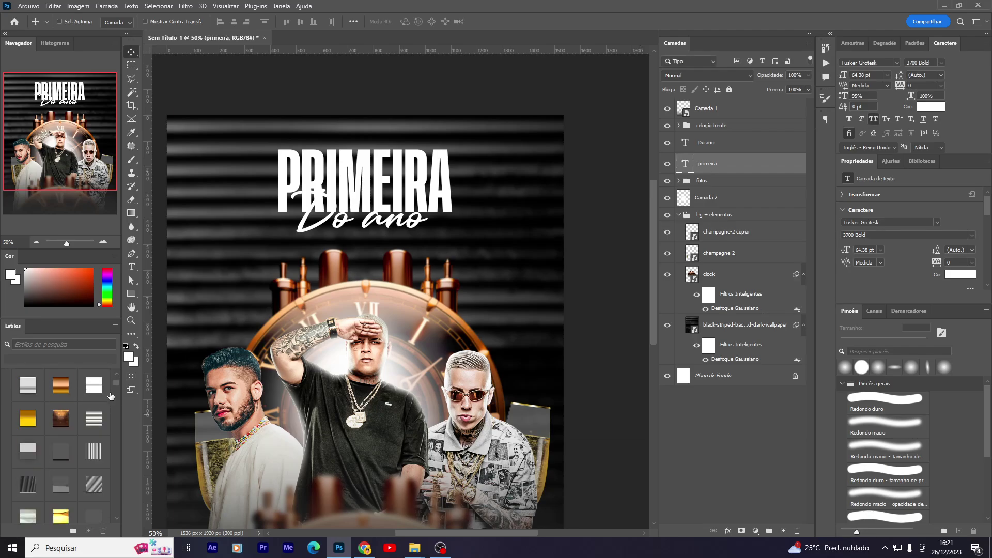
pyautogui.scroll(-1, 119, 384)
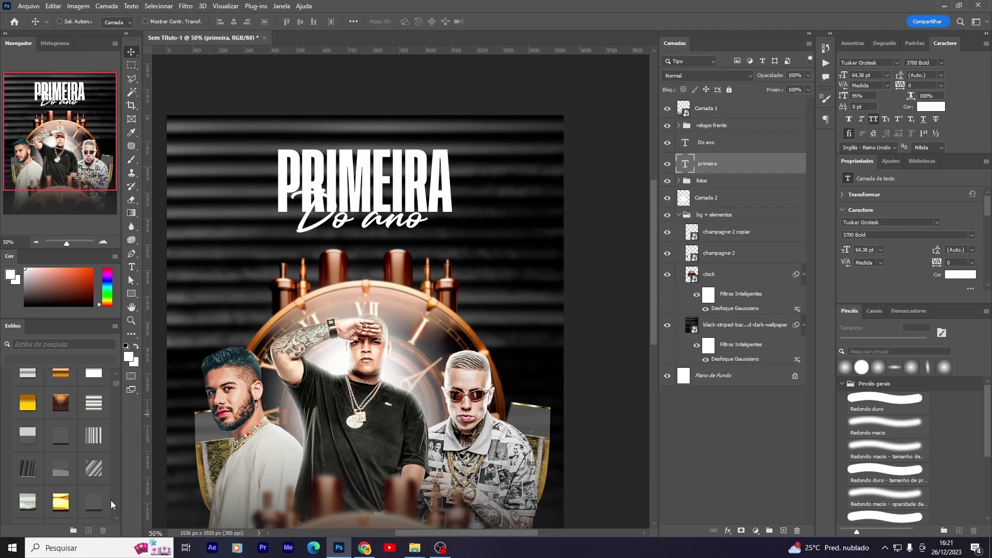
pyautogui.scroll(-1, 111, 500)
pyautogui.scroll(-1, 112, 498)
# Style PRIMEIRA with a gold textured preset and Do ano with silver, hiding its drop shadow
pyautogui.click(89, 510)
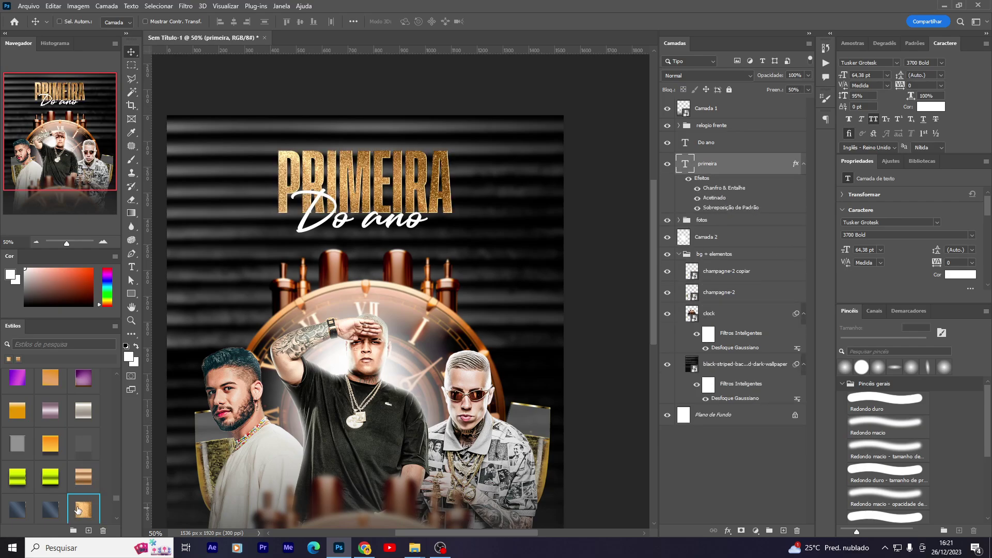
pyautogui.click(721, 145)
pyautogui.scroll(1, 76, 476)
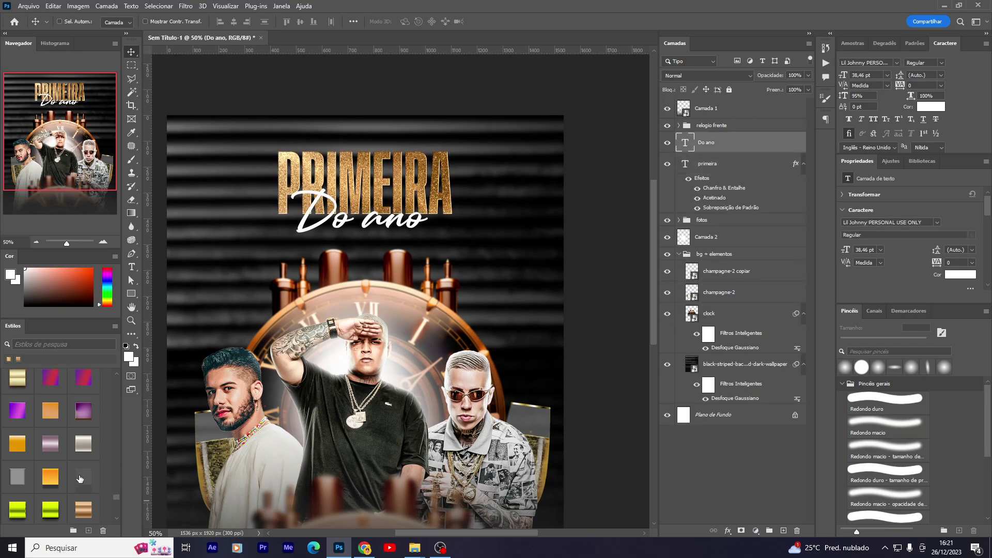
pyautogui.scroll(2, 76, 476)
pyautogui.scroll(1, 76, 476)
pyautogui.scroll(2, 93, 477)
pyautogui.scroll(1, 108, 480)
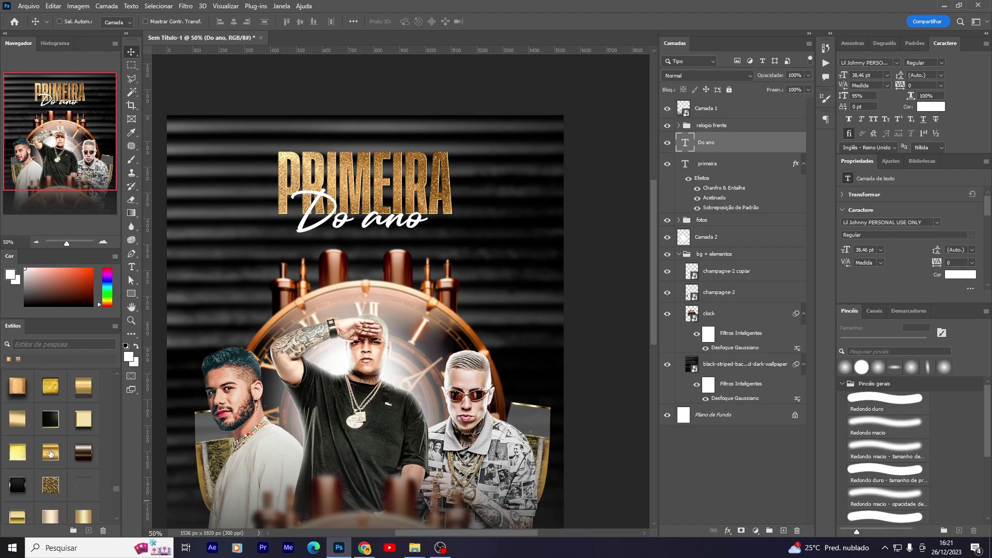
pyautogui.scroll(1, 120, 483)
pyautogui.scroll(1, 119, 483)
pyautogui.scroll(2, 98, 459)
pyautogui.scroll(1, 77, 439)
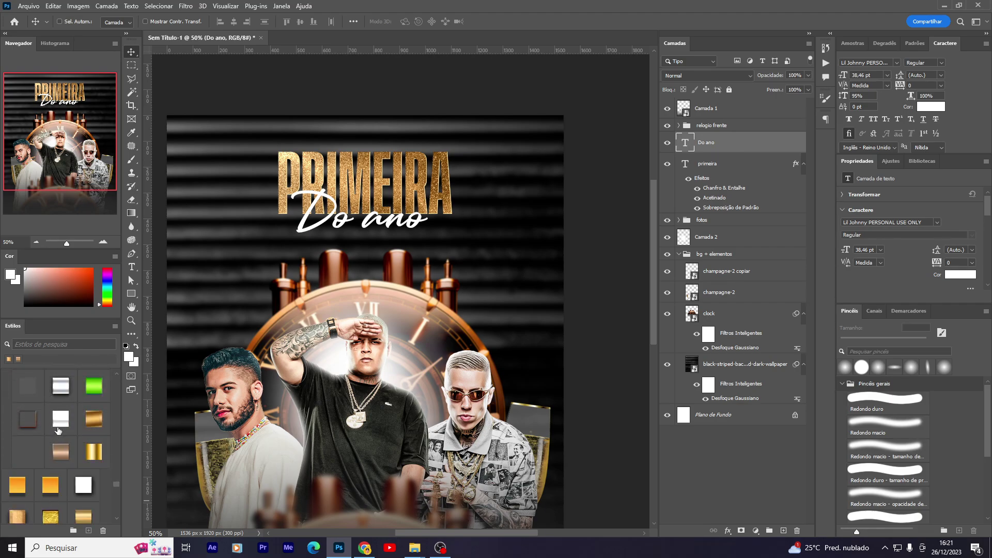
pyautogui.scroll(1, 60, 417)
pyautogui.click(60, 413)
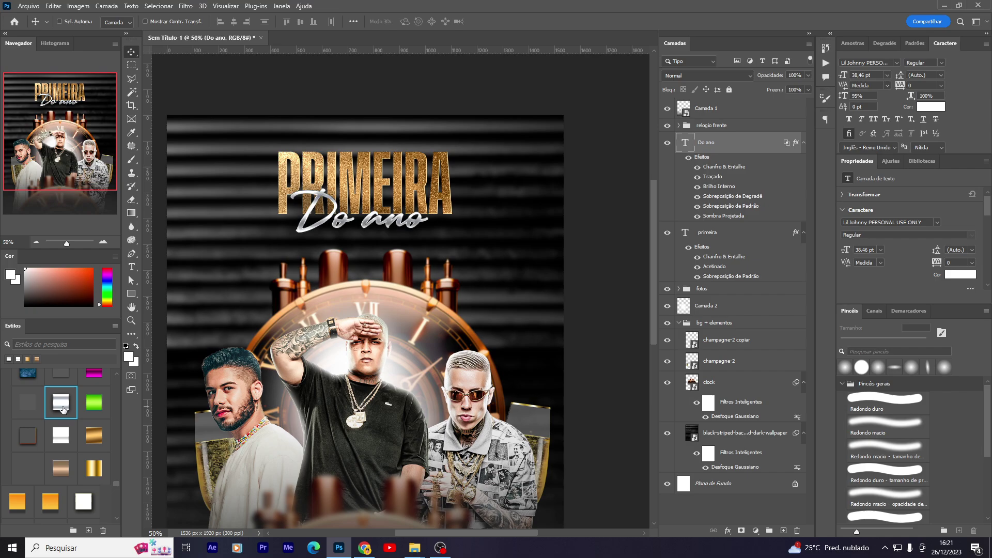
pyautogui.click(697, 216)
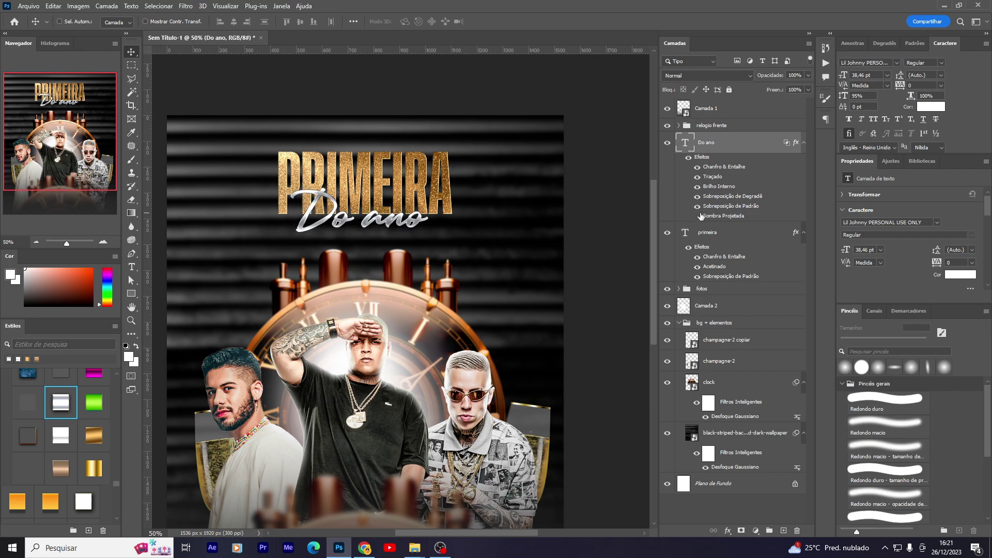
# Move PRIMEIRA and Do ano together slightly lower and zoom in on the title
pyautogui.keyDown('ctrl'); pyautogui.click(706, 240); pyautogui.keyUp('ctrl')
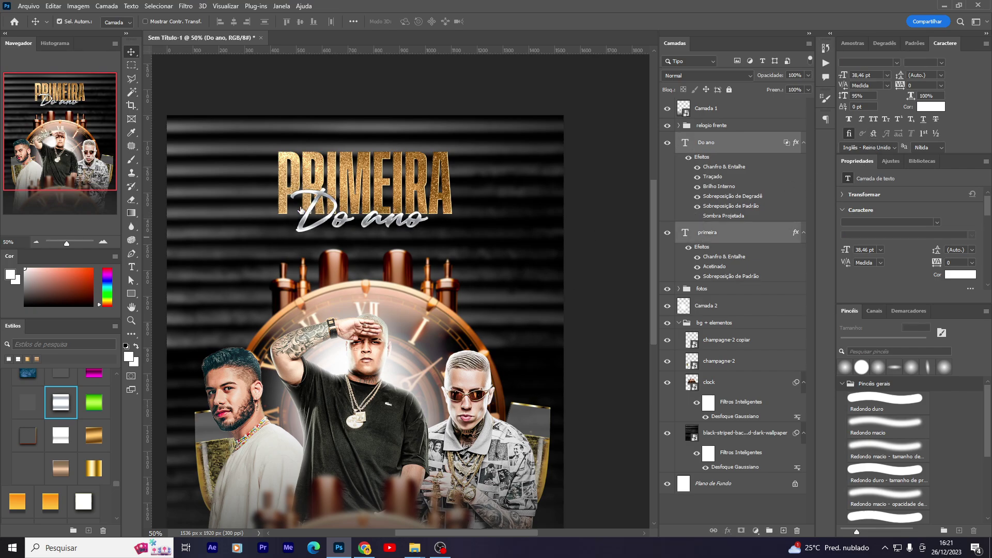
pyautogui.moveTo(410, 250); pyautogui.dragTo(410, 261)
pyautogui.hotkey('ctrl', '+')
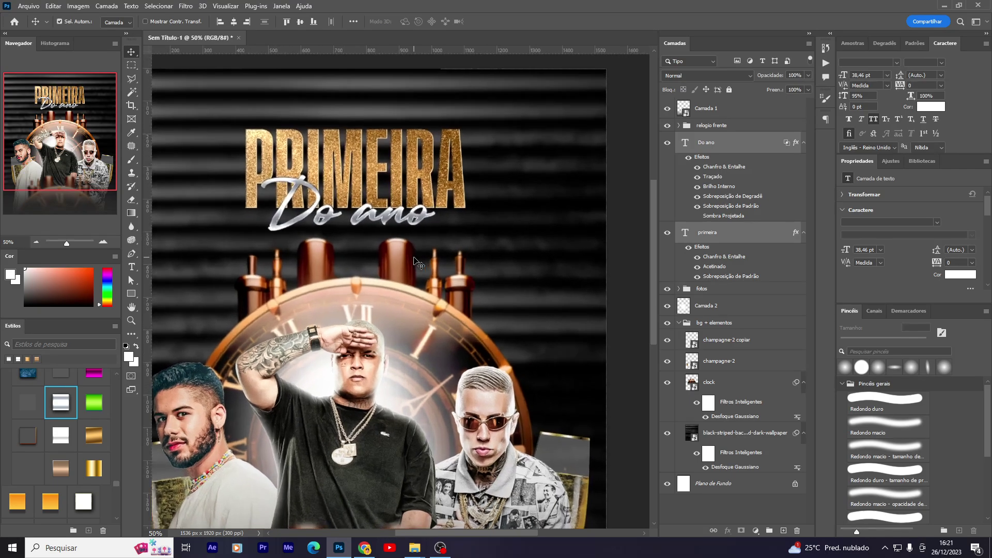
pyautogui.scroll(5, 362, 284)
# Add a 05JAN date in Tusker Grotesk 4700 Bold above PRIMEIRA, scaled to about 49%
pyautogui.press('t')
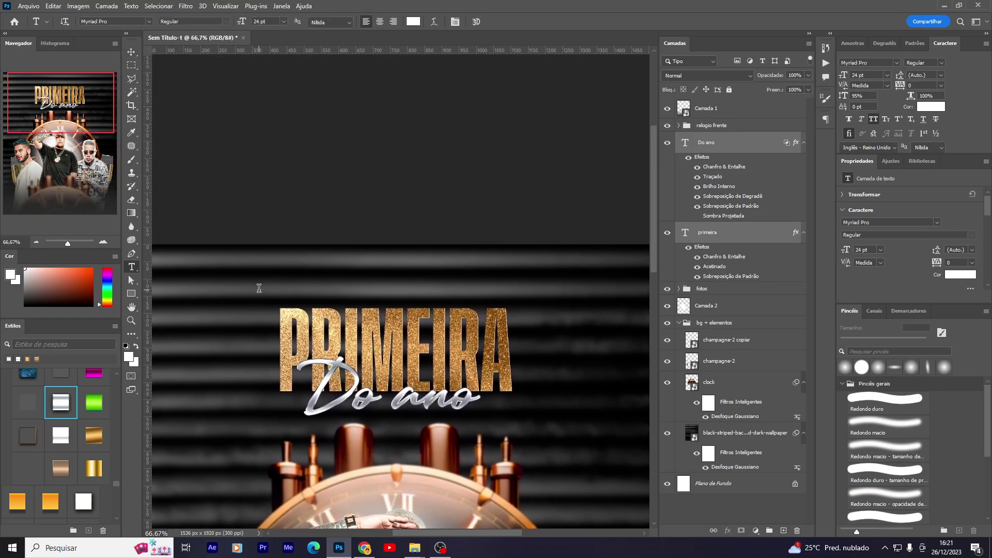
pyautogui.click(258, 287)
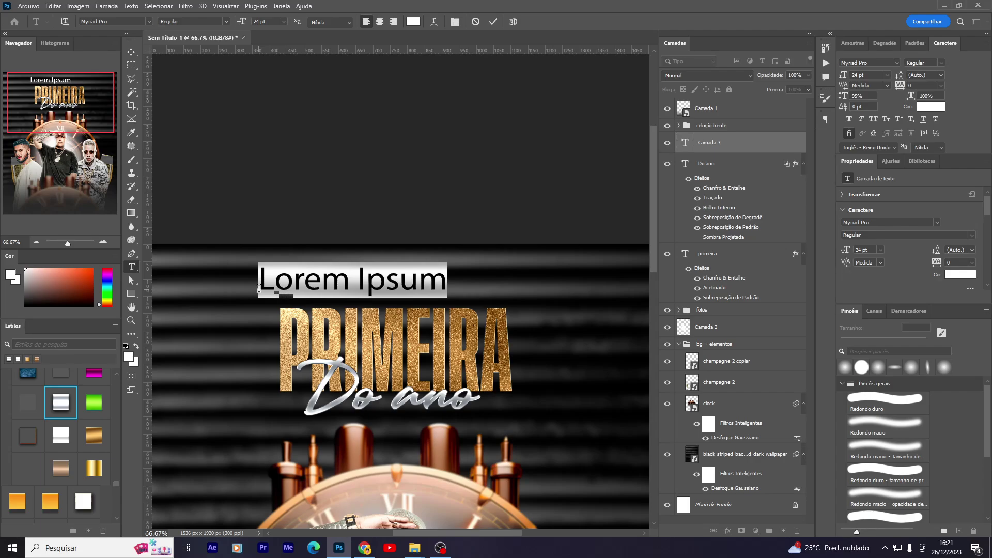
pyautogui.write('05JAN')
pyautogui.hotkey('ctrl', 'a')
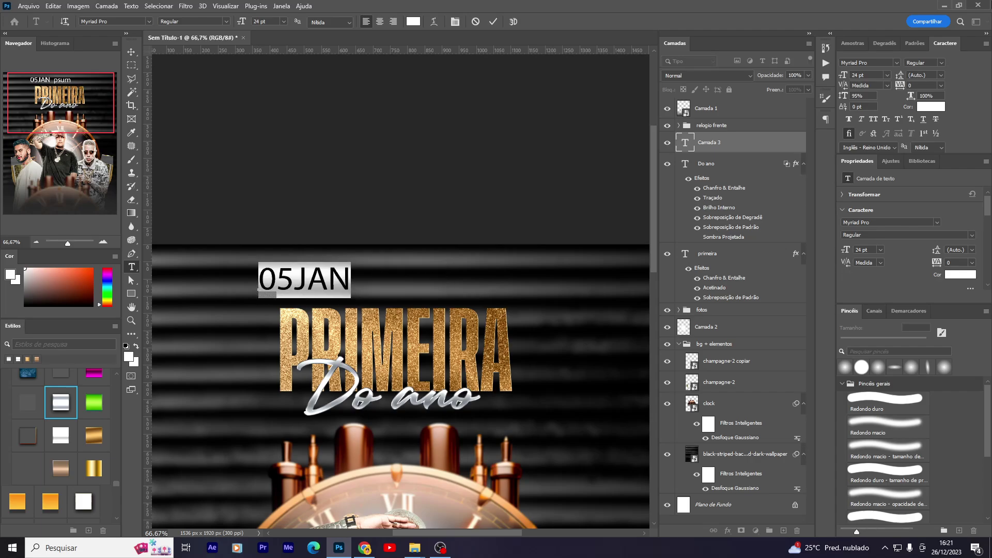
pyautogui.write('TUSK')
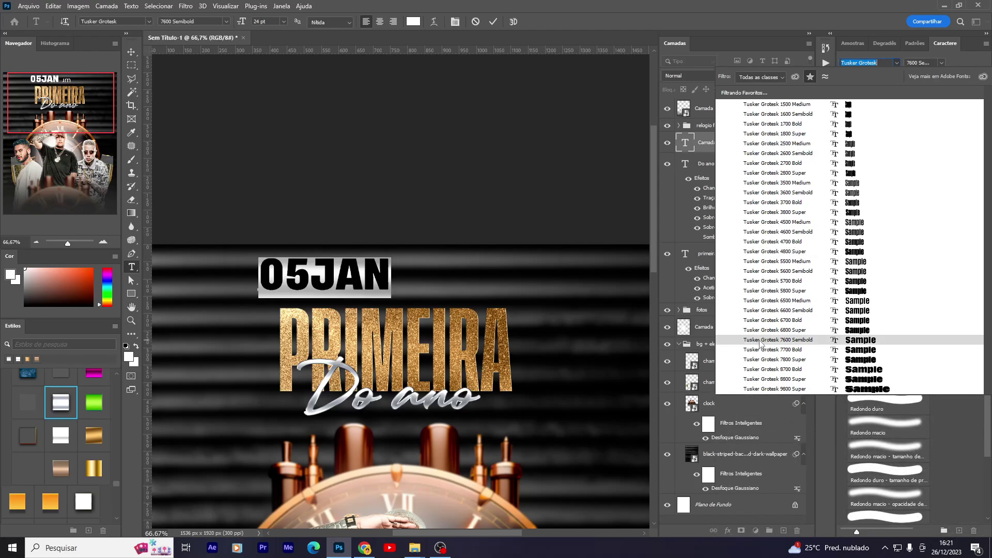
pyautogui.click(837, 242)
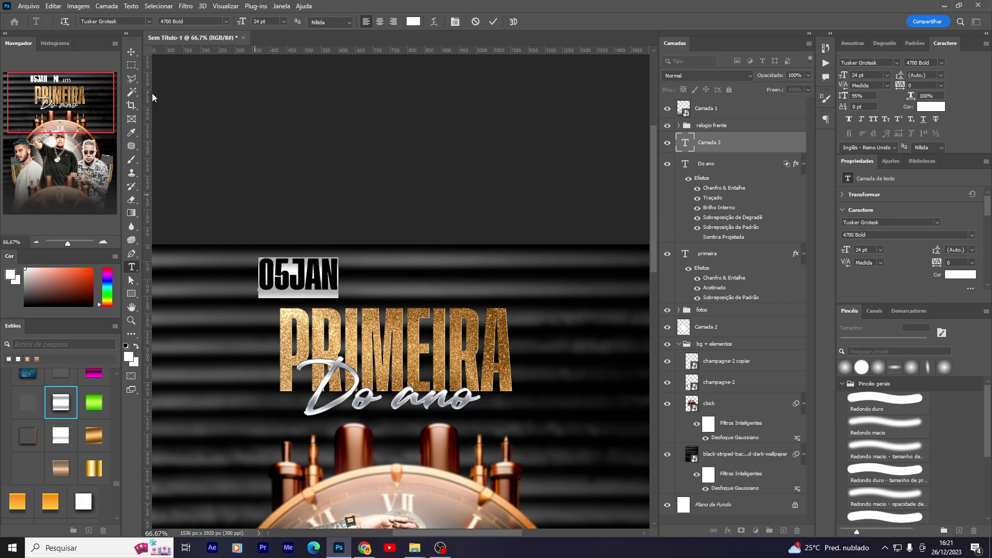
pyautogui.click(133, 54)
pyautogui.hotkey('ctrl', 't')
pyautogui.moveTo(339, 293)
pyautogui.mouseDown()
pyautogui.moveTo(298, 275)
pyautogui.moveTo(311, 294)
pyautogui.mouseUp()
pyautogui.press('Return')
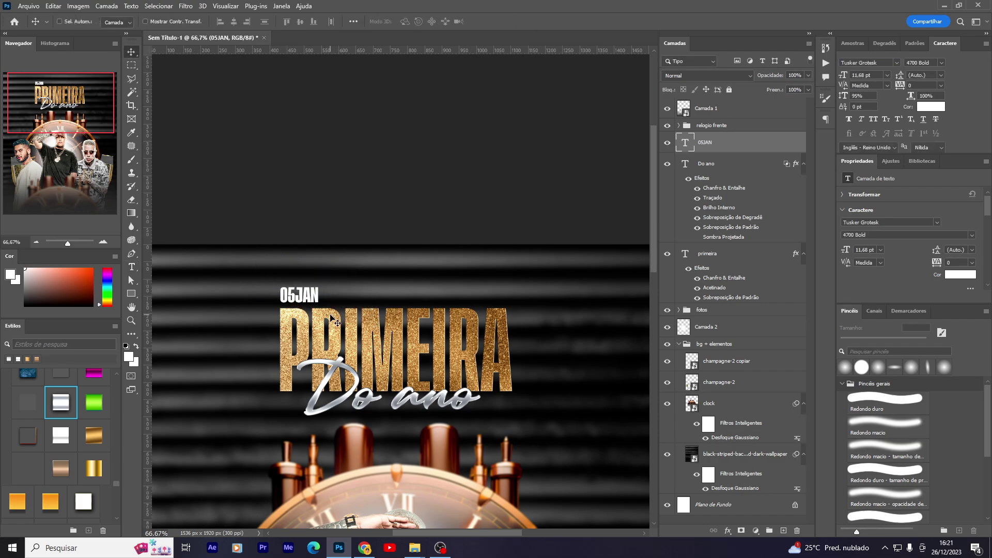
# Edit the date to 05.JAN and place a copy above PRIMEIRA's right end
pyautogui.scroll(-1, 331, 323)
pyautogui.press('t')
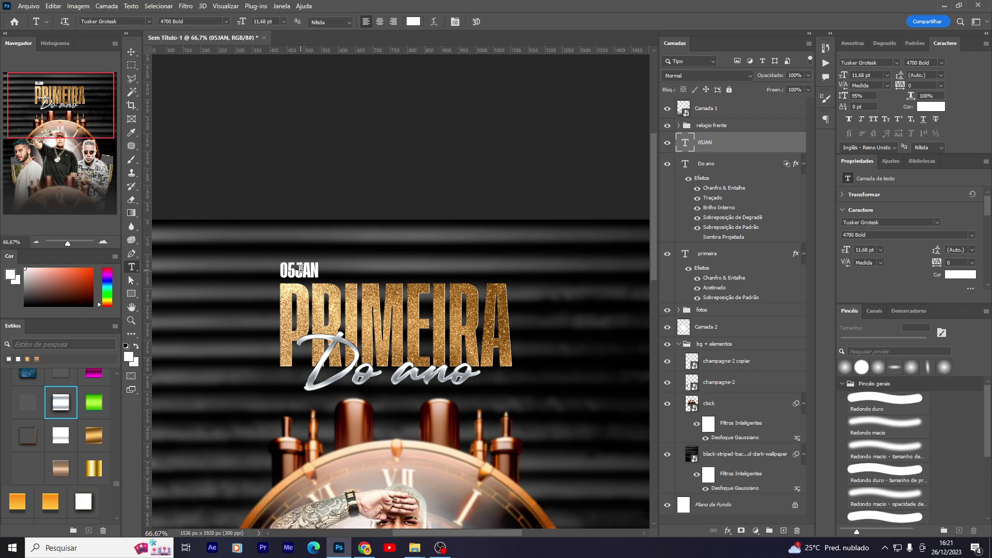
pyautogui.click(297, 270)
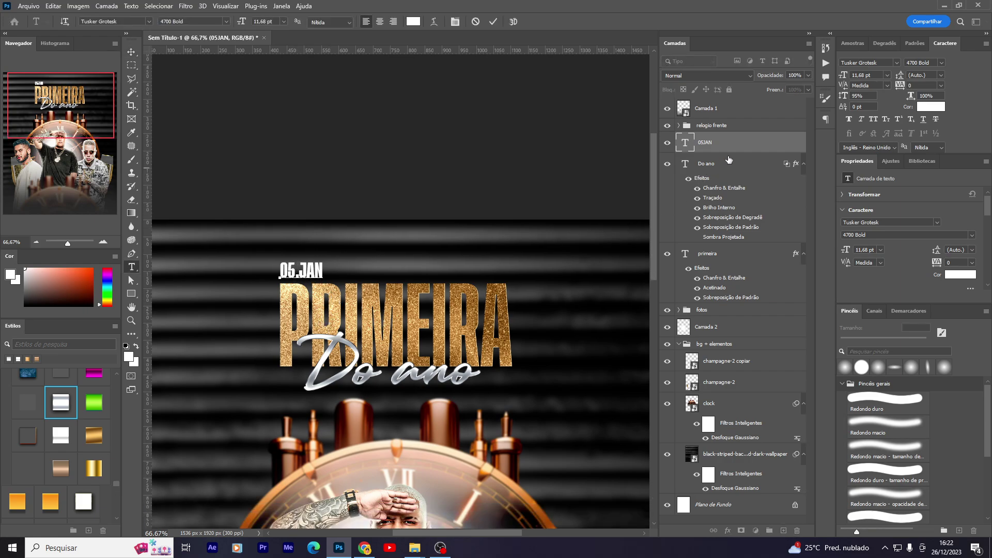
pyautogui.hotkey('ctrl', 'Return')
pyautogui.moveTo(319, 297); pyautogui.dragTo(490, 299)
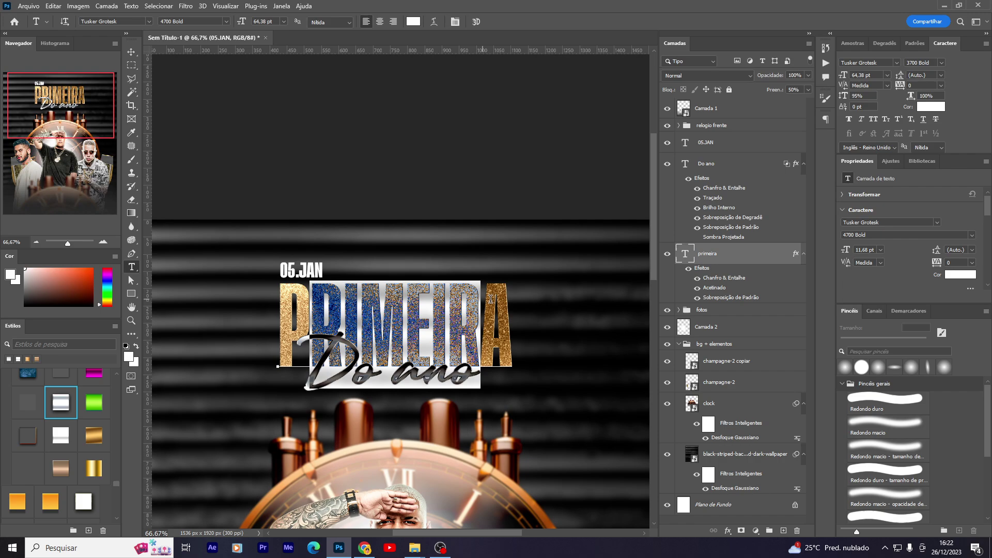
pyautogui.click(737, 144)
pyautogui.press('v')
pyautogui.moveTo(324, 280); pyautogui.dragTo(499, 290)
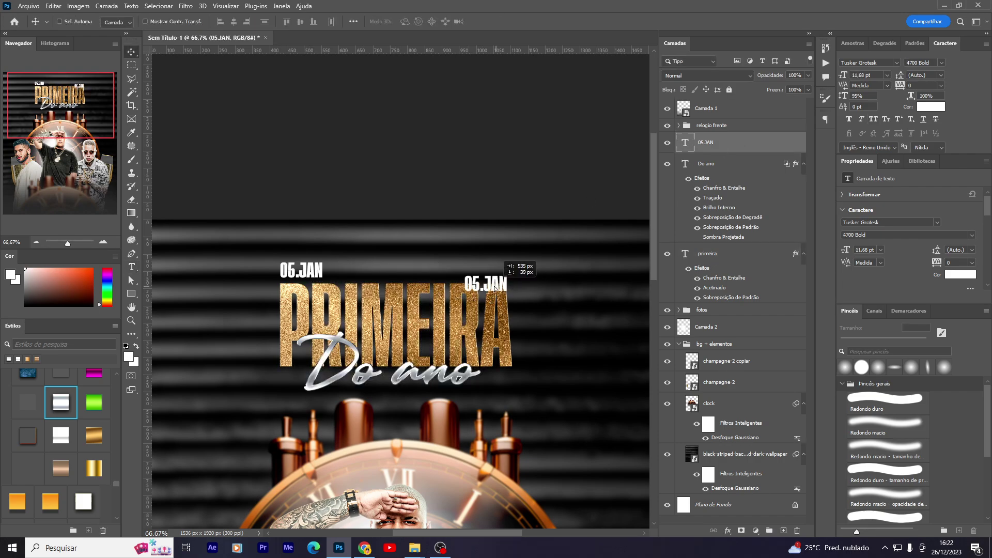
# Change the copied date text to SEX.22H and nudge it slightly left
pyautogui.scroll(-2, 499, 288)
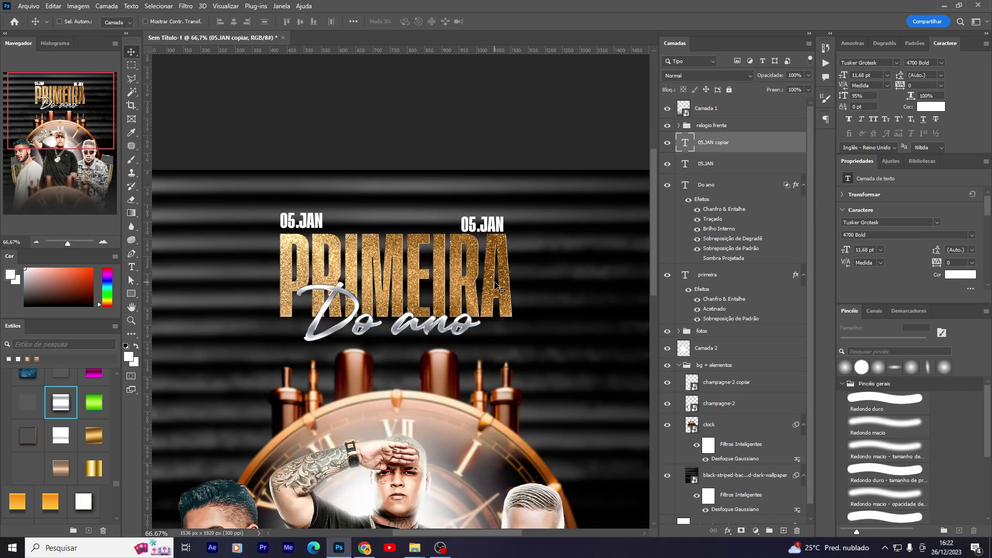
pyautogui.doubleClick(468, 222)
pyautogui.hotkey('ctrl', 'a')
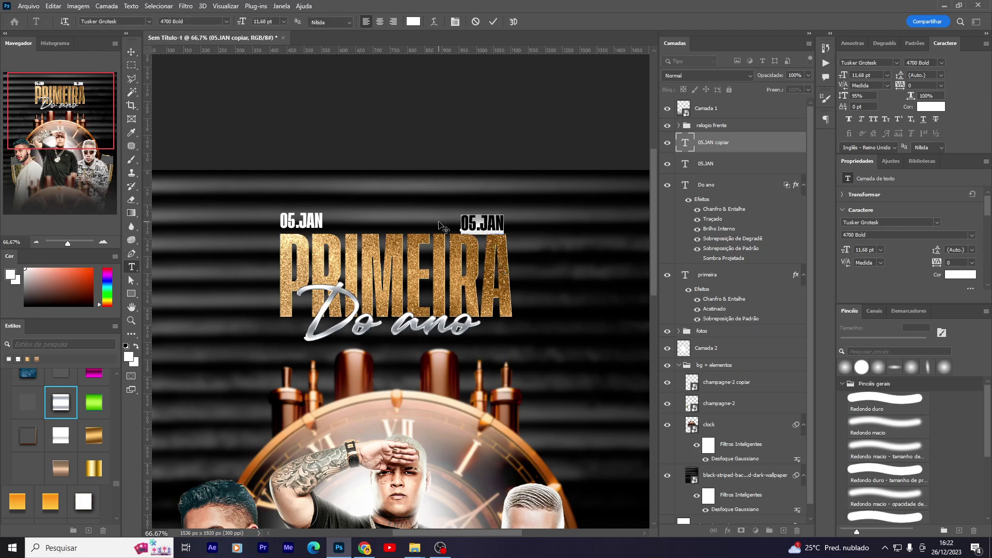
pyautogui.write('SEX.22H')
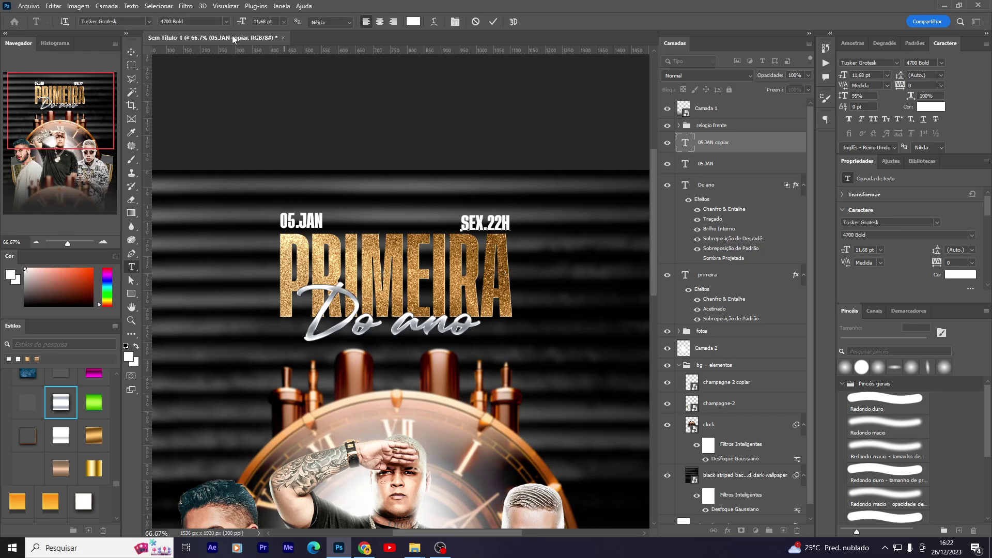
pyautogui.click(129, 54)
pyautogui.press('Left')
pyautogui.press('Left')
pyautogui.press('Left')
pyautogui.press('Left')
pyautogui.press('Left')
pyautogui.press('Left')
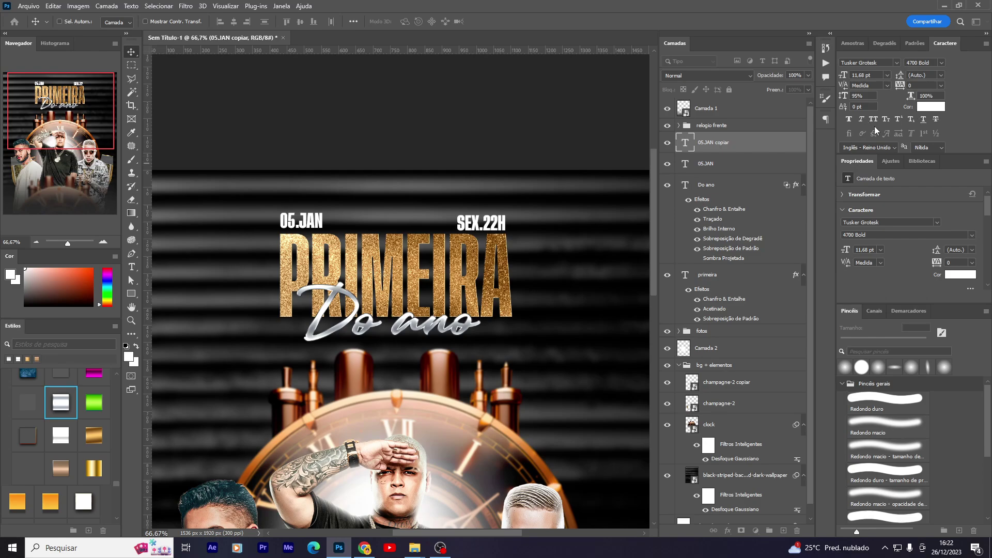
# Give SEX.22H a lighter Tusker Grotesk font weight
pyautogui.click(941, 63)
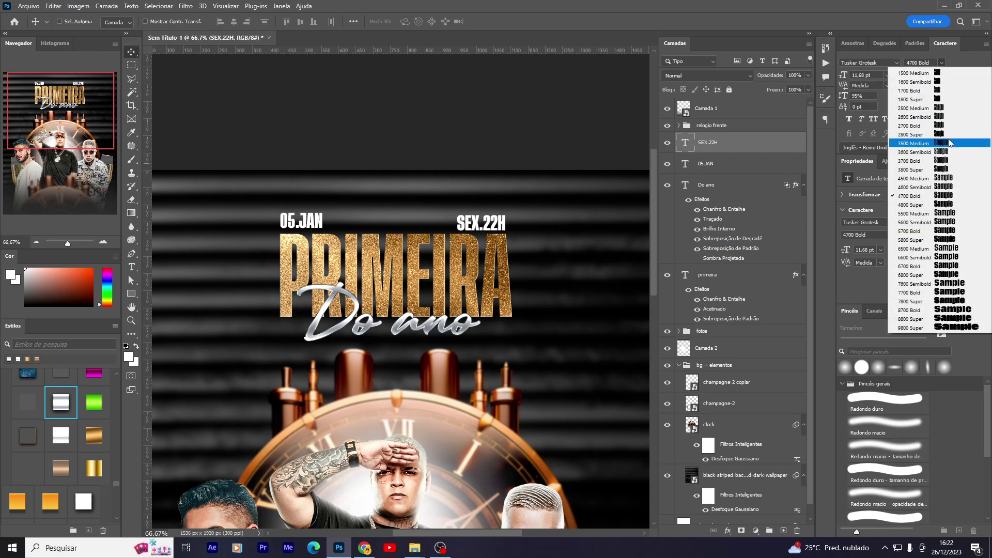
pyautogui.click(898, 63)
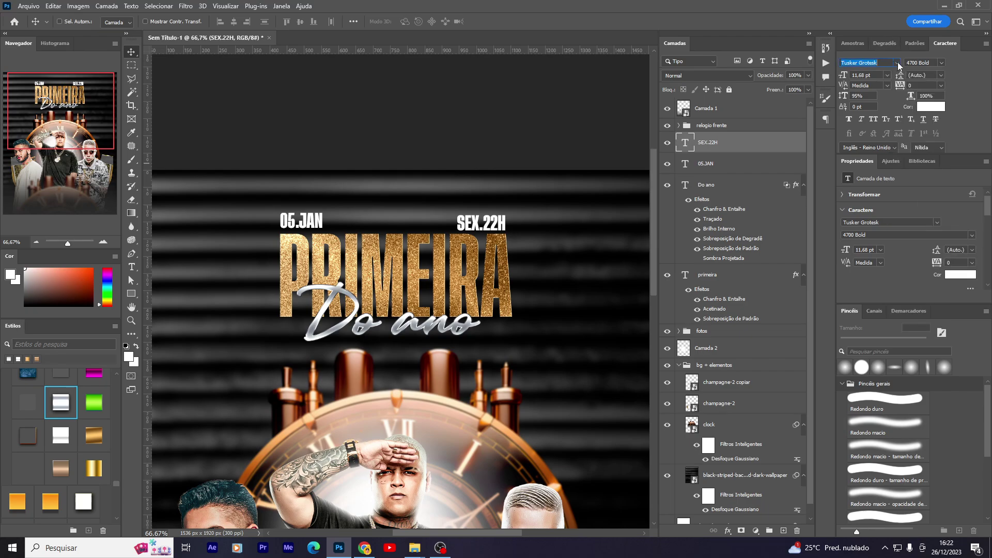
pyautogui.click(898, 63)
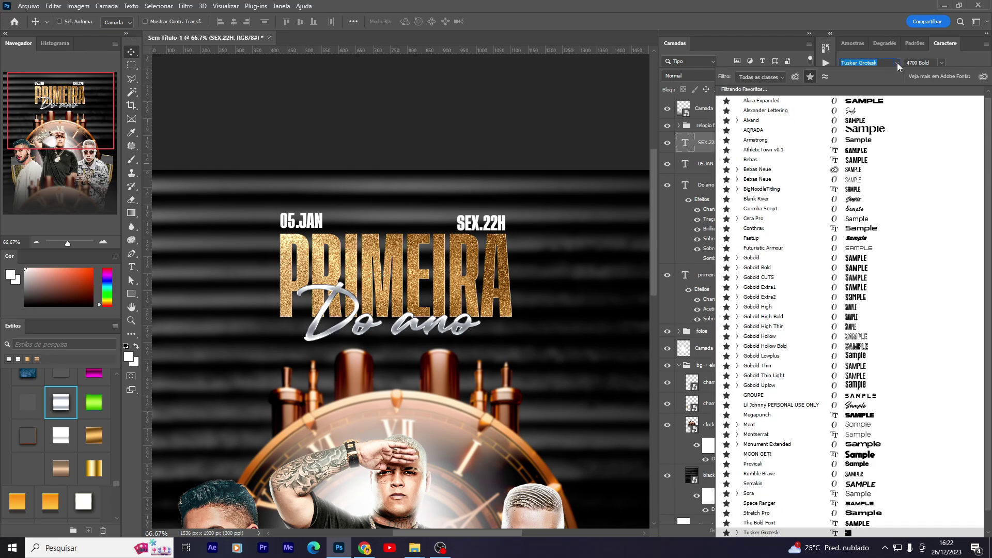
pyautogui.click(897, 63)
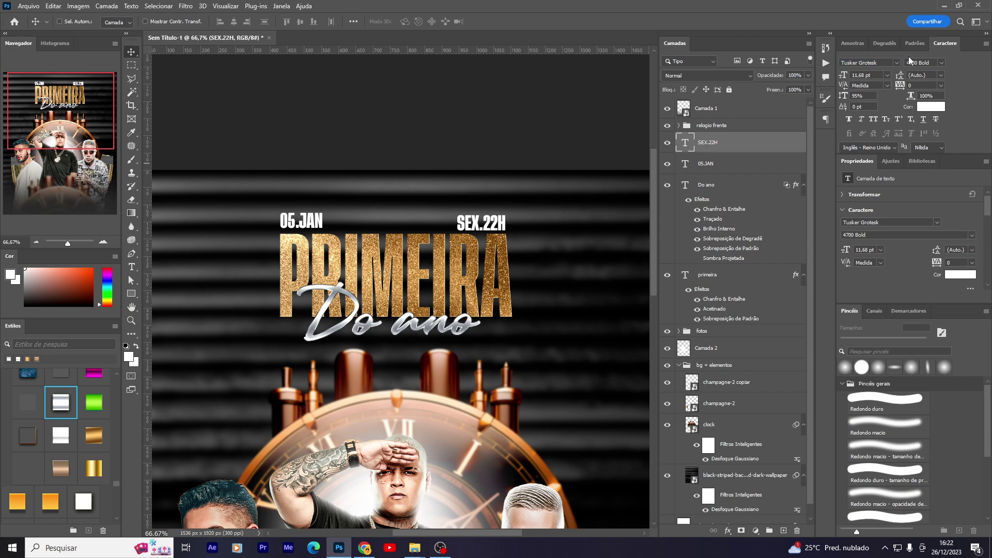
pyautogui.click(941, 63)
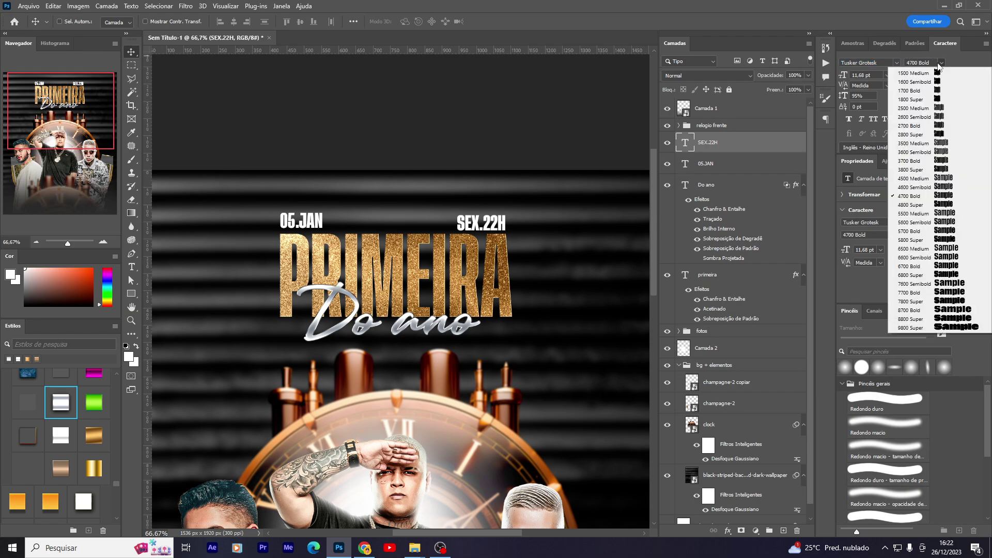
pyautogui.click(952, 151)
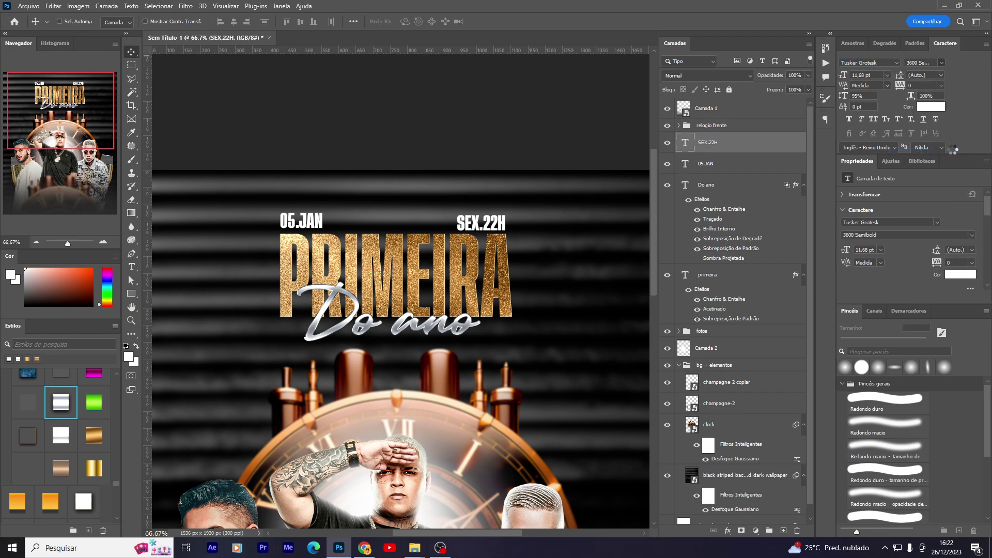
# Set both 05.JAN and SEX.22H to the 3500 Medium weight
pyautogui.click(739, 167)
pyautogui.click(940, 62)
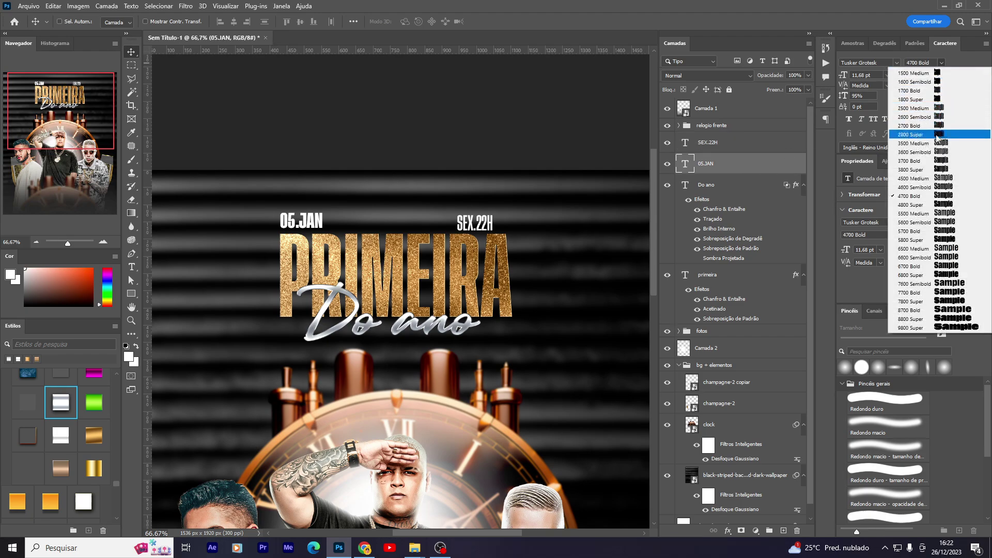
pyautogui.click(939, 141)
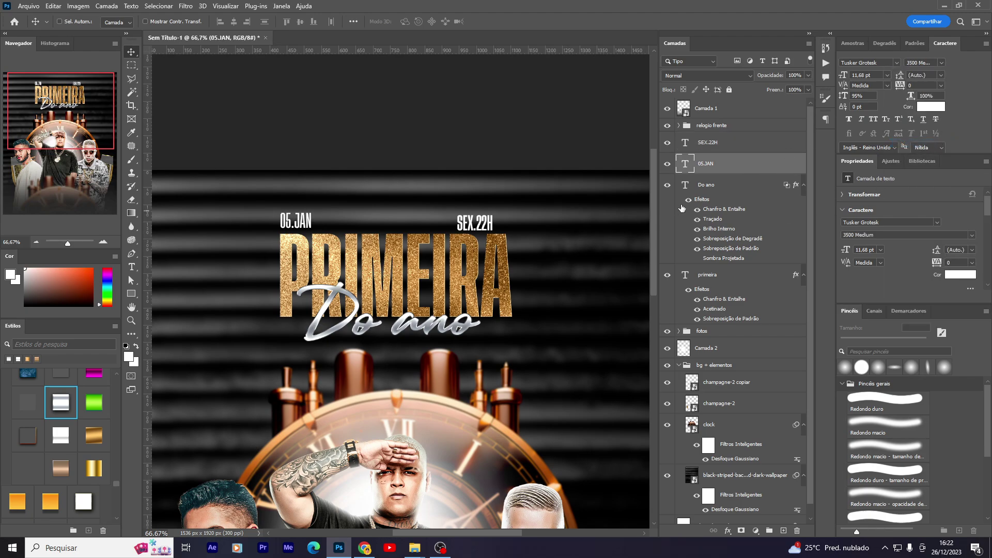
pyautogui.click(765, 141)
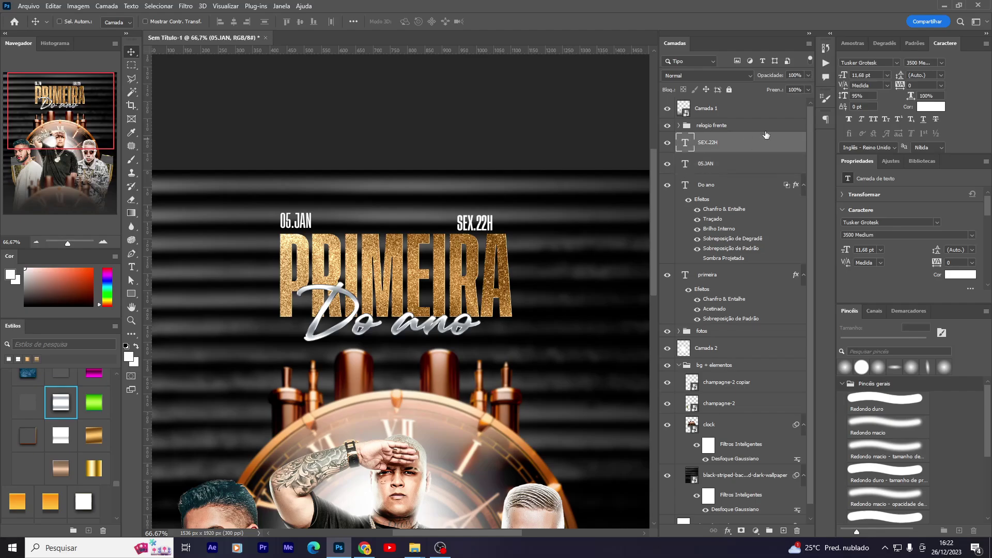
pyautogui.click(941, 63)
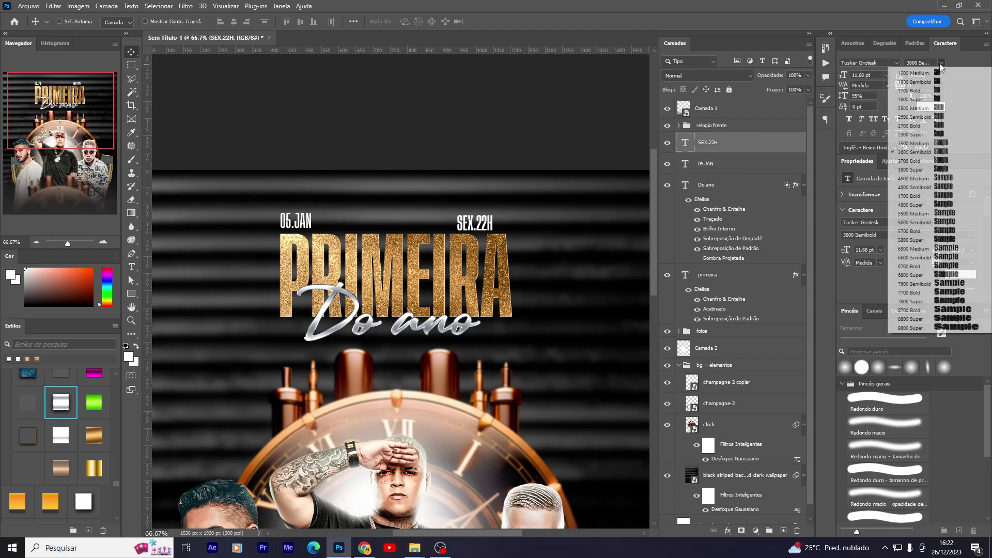
pyautogui.click(925, 141)
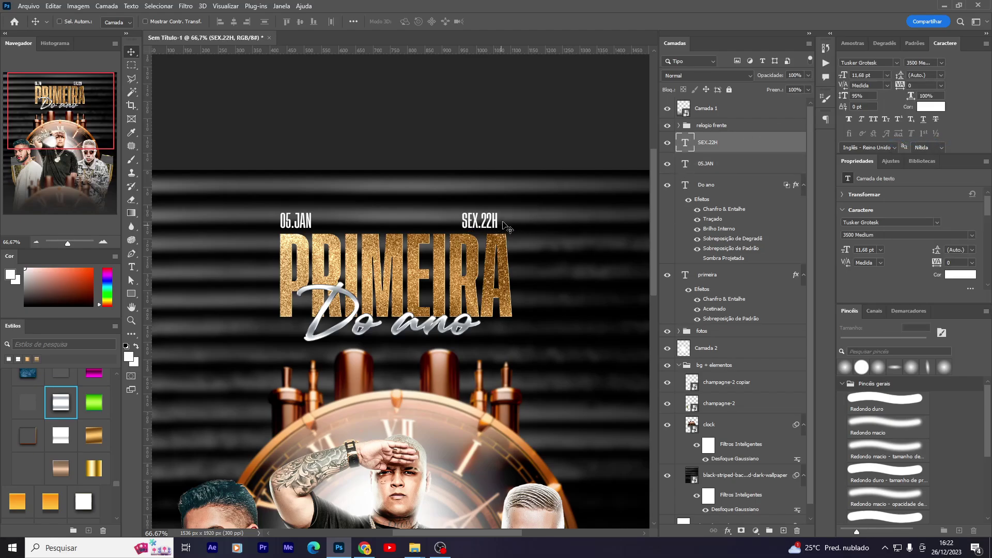
# Move SEX.22H up above the right end of the PRIMEIRA title
pyautogui.scroll(-3, 505, 226)
pyautogui.scroll(-3, 505, 226)
pyautogui.scroll(3, 457, 290)
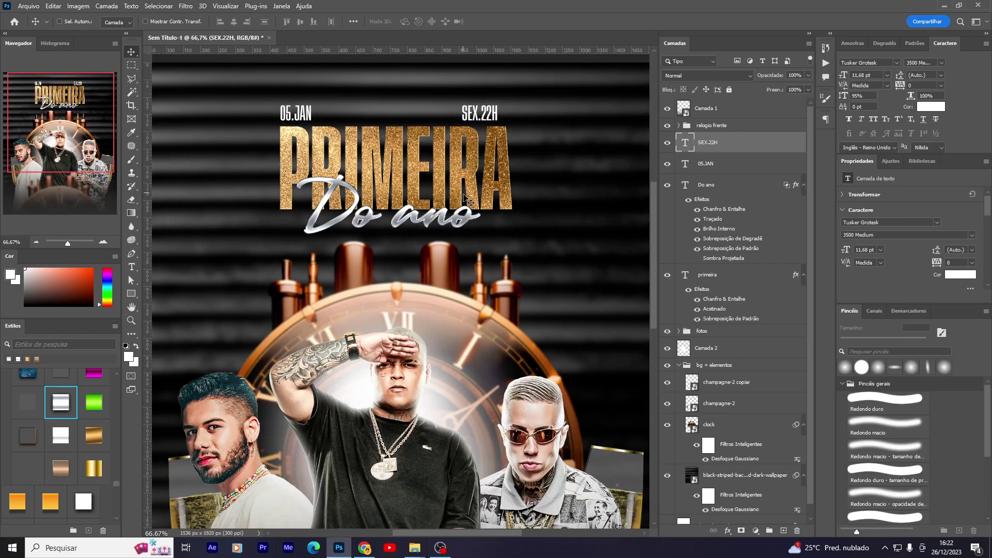
pyautogui.moveTo(463, 194); pyautogui.dragTo(485, 297)
pyautogui.scroll(2, 482, 296)
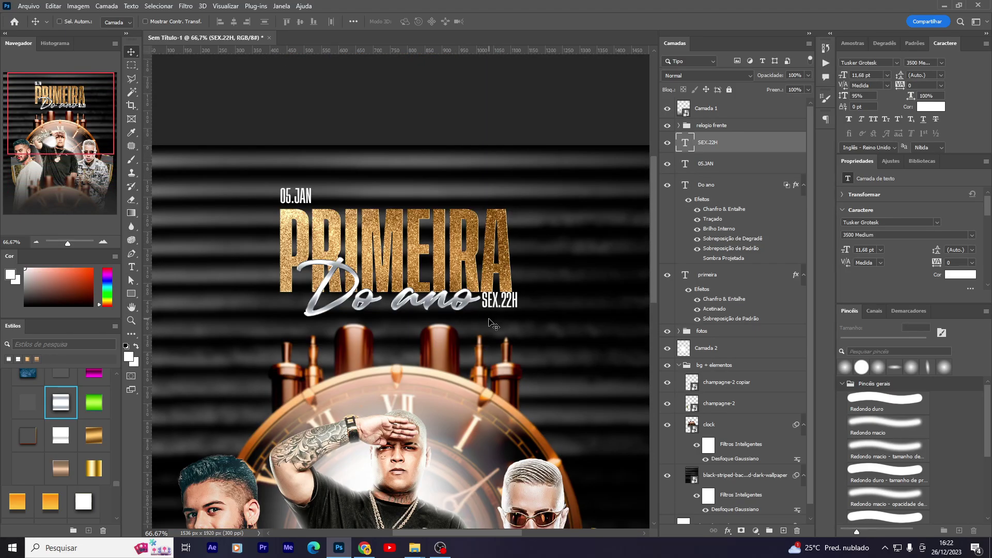
pyautogui.scroll(-2, 496, 326)
pyautogui.moveTo(521, 289); pyautogui.dragTo(503, 181)
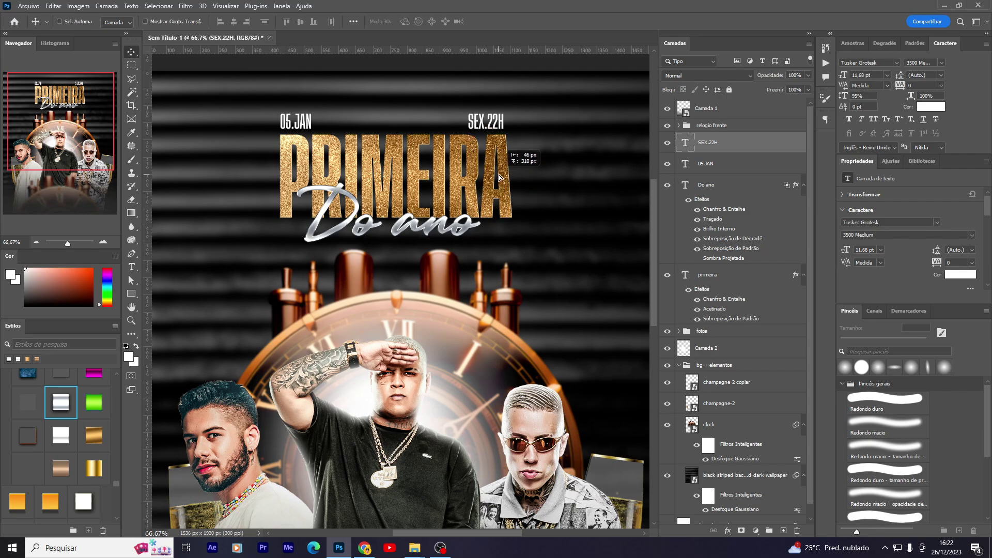
pyautogui.scroll(-1, 504, 181)
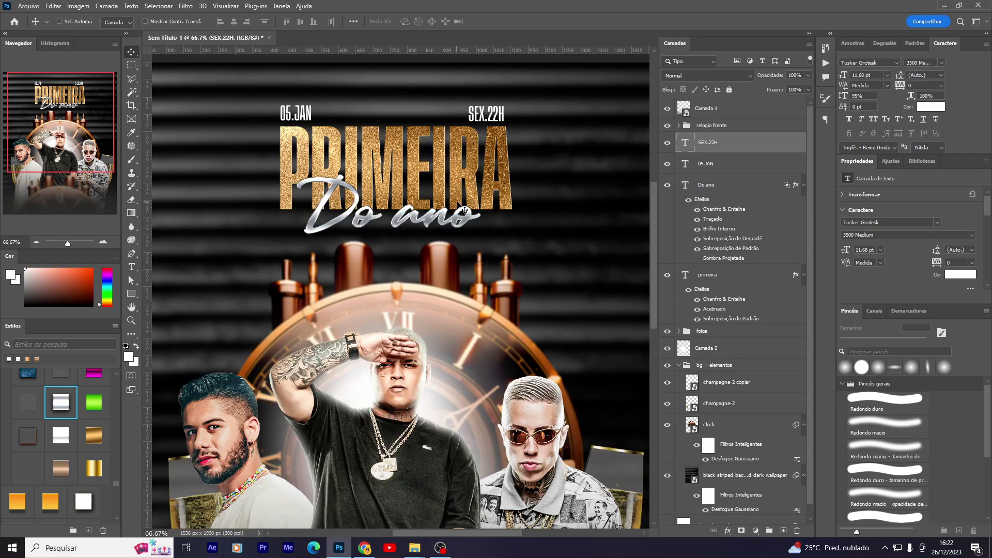
pyautogui.moveTo(493, 177); pyautogui.dragTo(459, 176)
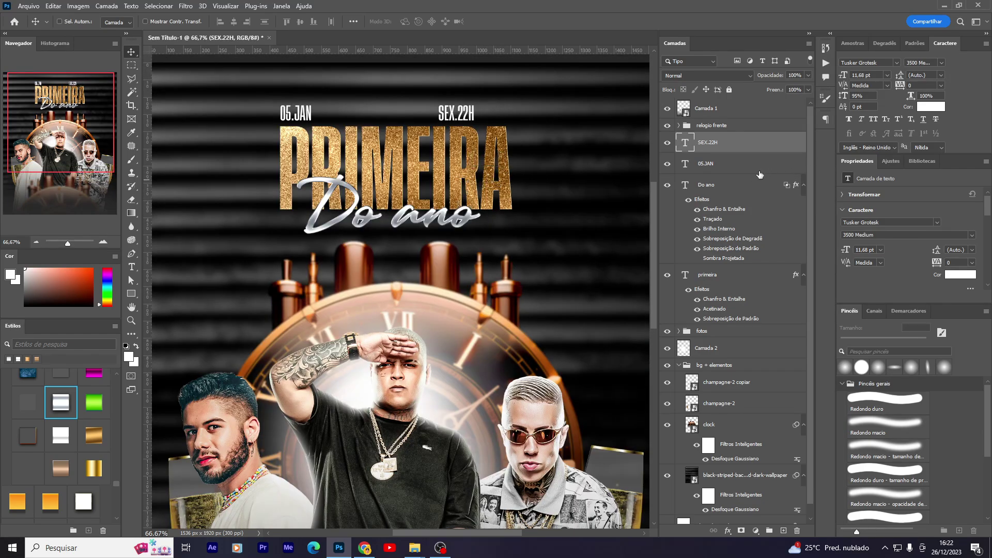
pyautogui.moveTo(504, 140); pyautogui.dragTo(538, 142)
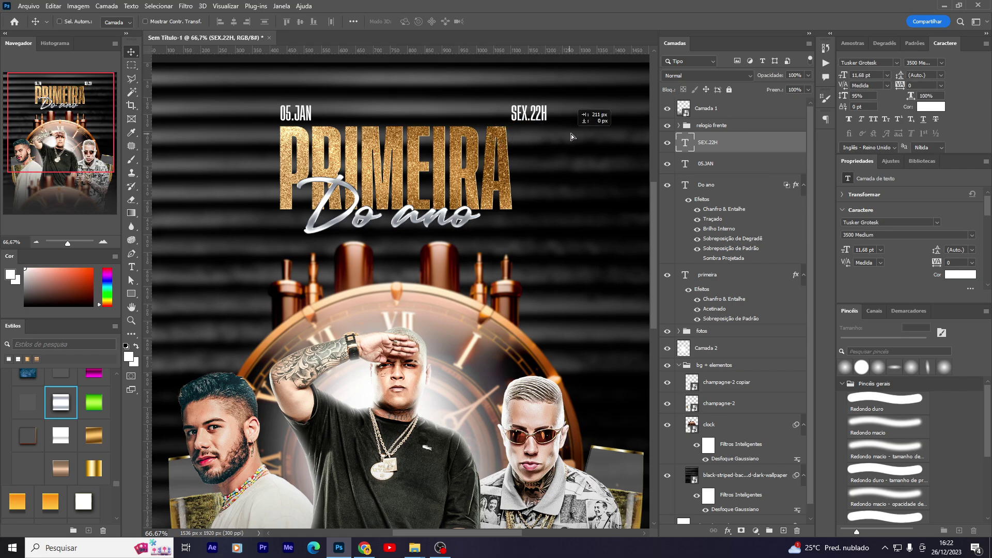
# Place SEX.22H right after 05.JAN and centre both above PRIMEIRA
pyautogui.scroll(-1, 535, 143)
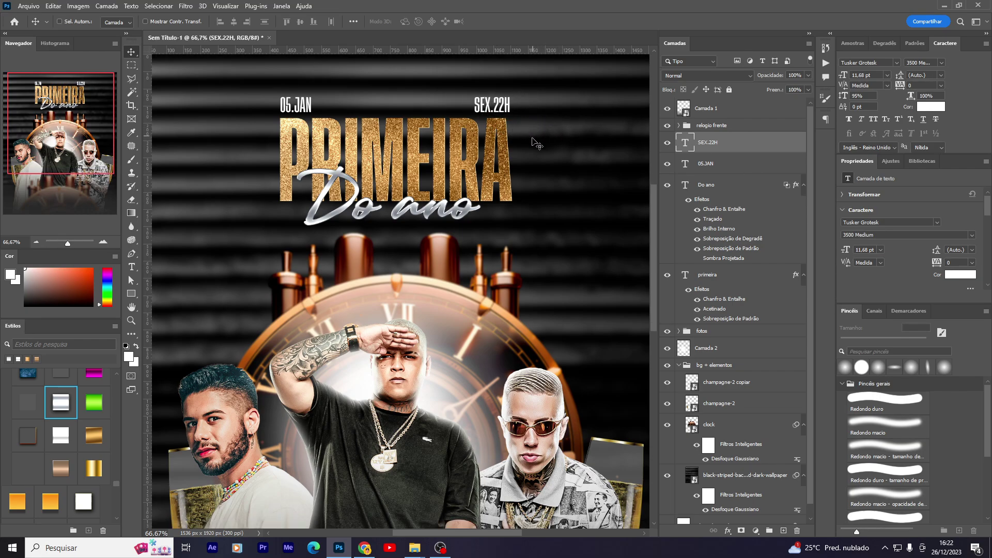
pyautogui.scroll(-5, 485, 405)
pyautogui.scroll(3, 486, 405)
pyautogui.scroll(3, 486, 404)
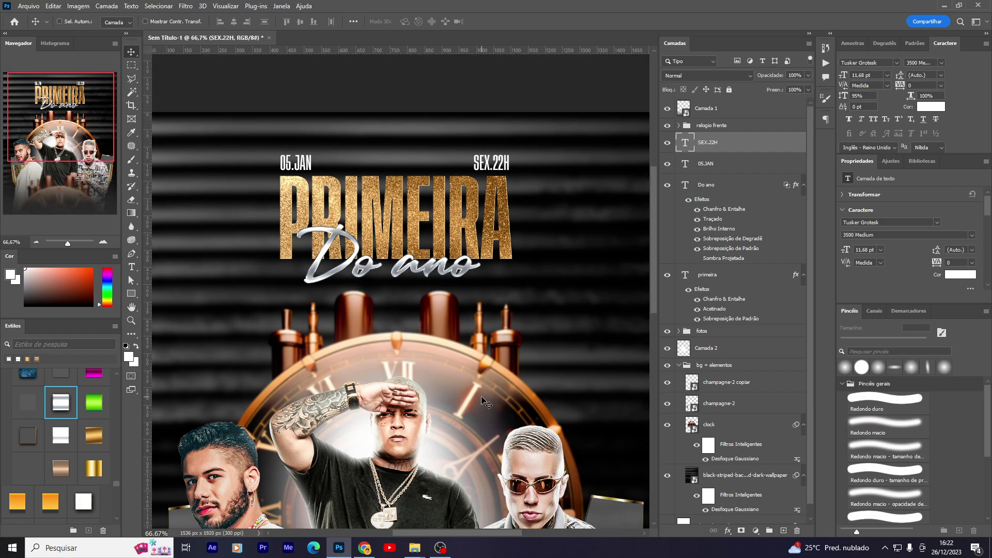
pyautogui.moveTo(457, 158); pyautogui.dragTo(300, 159)
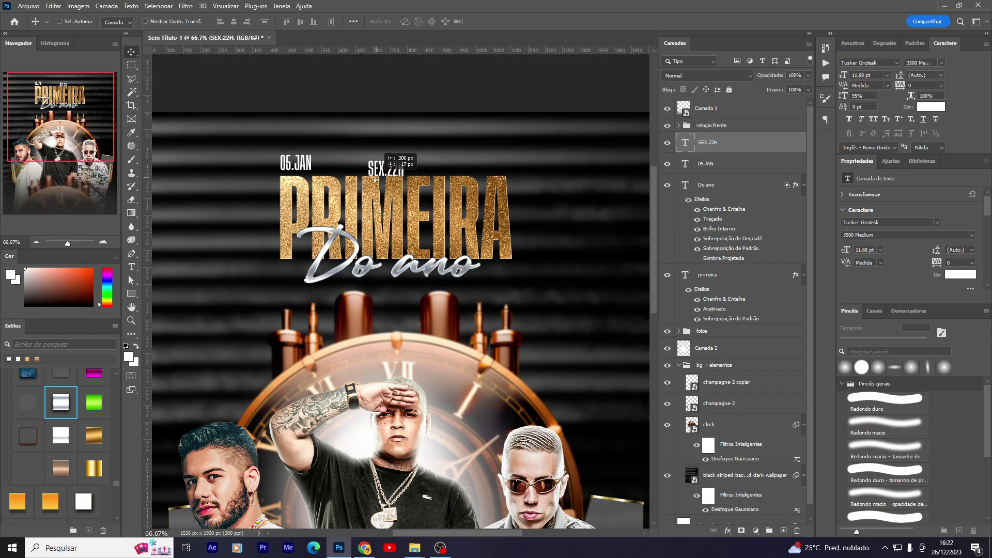
pyautogui.keyDown('ctrl'); pyautogui.click(720, 170); pyautogui.keyUp('ctrl')
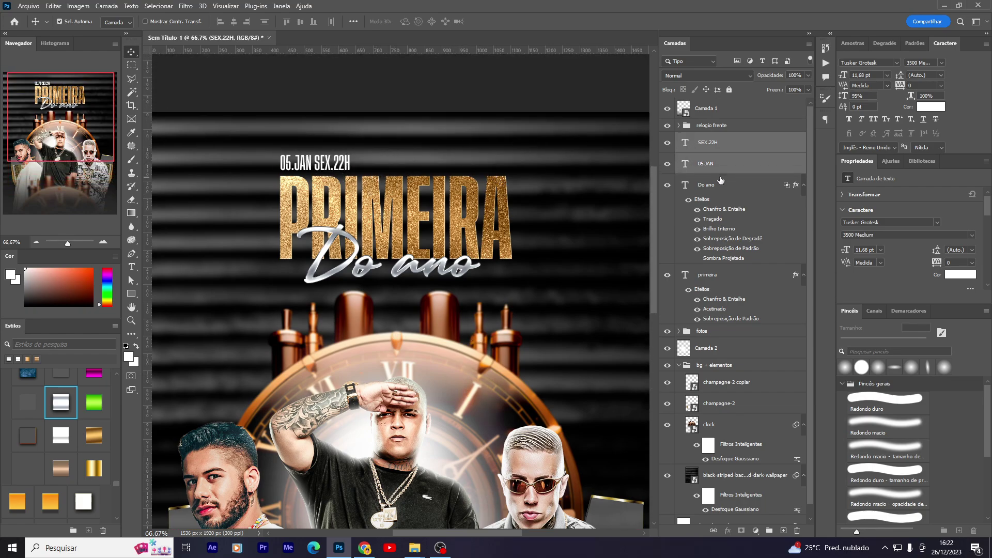
pyautogui.moveTo(531, 165); pyautogui.dragTo(617, 154)
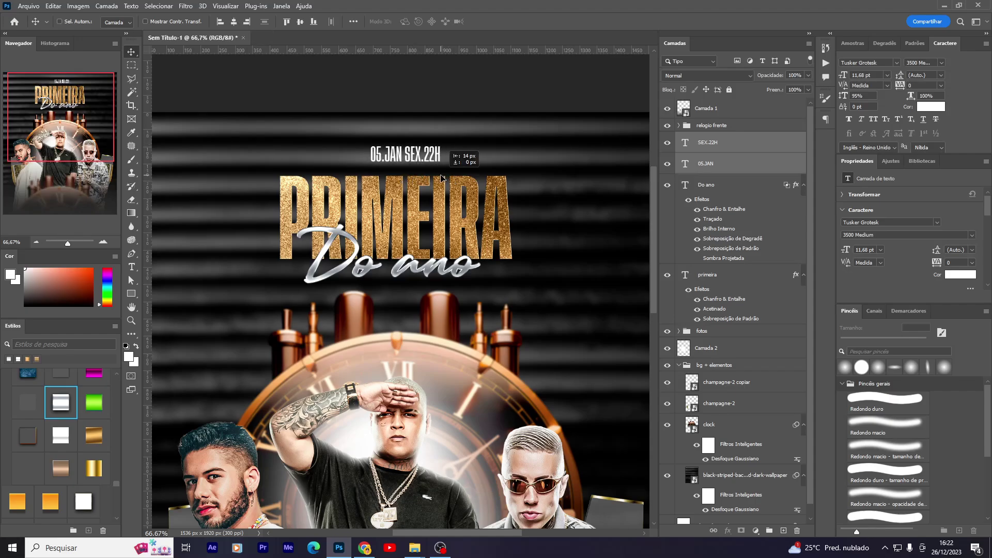
pyautogui.moveTo(543, 179); pyautogui.dragTo(539, 180)
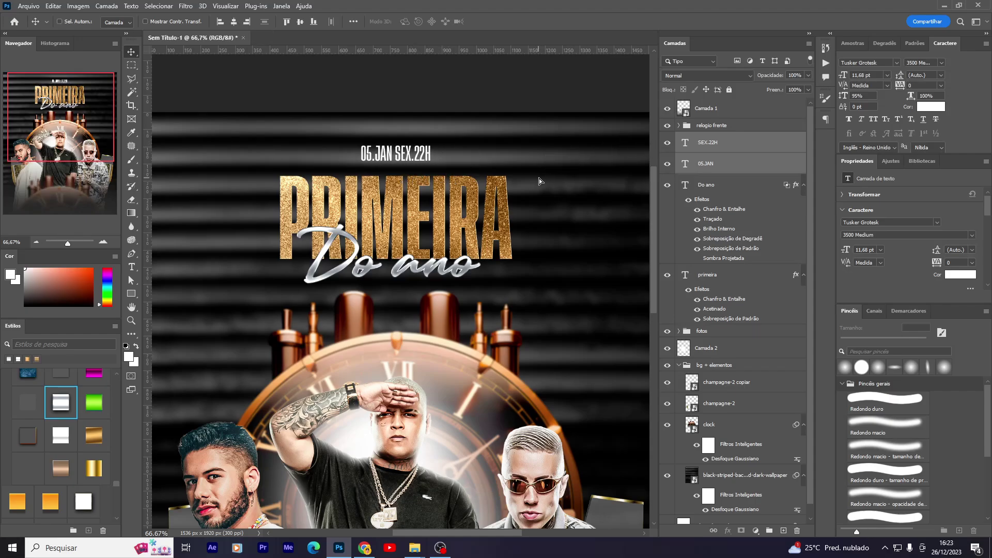
# Add a gold-textured dot text layer between 05.JAN and SEX.22H
pyautogui.press('t')
pyautogui.click(296, 152)
pyautogui.hotkey('ctrl', 'a')
pyautogui.press('Delete')
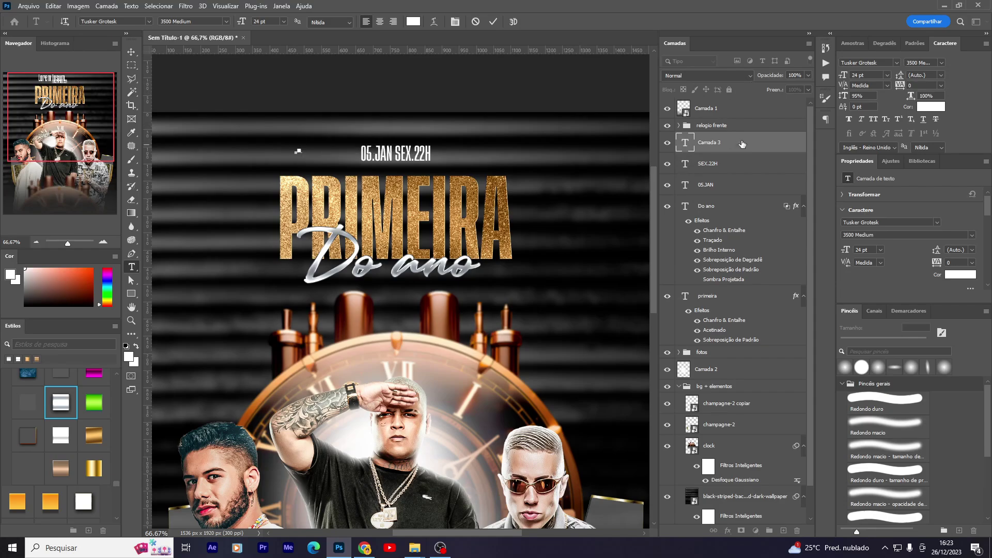
pyautogui.scroll(-4, 49, 432)
pyautogui.scroll(-1, 49, 432)
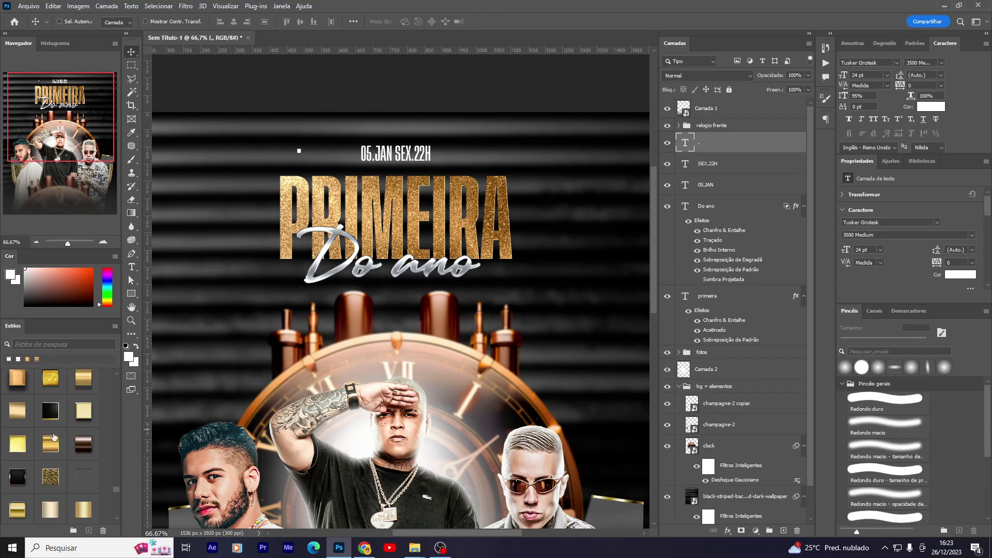
pyautogui.click(50, 476)
pyautogui.scroll(-2, 57, 475)
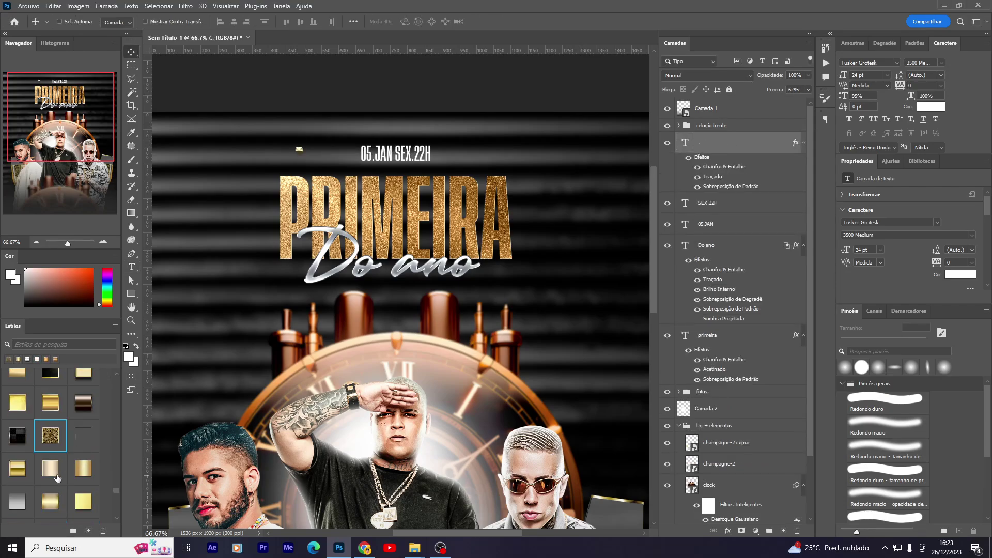
pyautogui.scroll(-2, 66, 476)
pyautogui.scroll(-2, 72, 465)
pyautogui.scroll(-2, 78, 460)
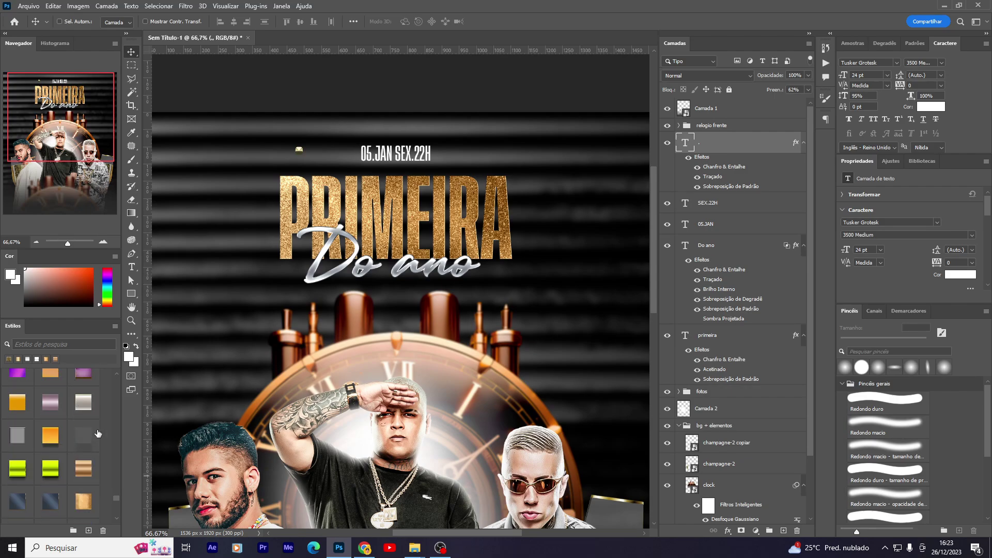
pyautogui.scroll(-1, 84, 454)
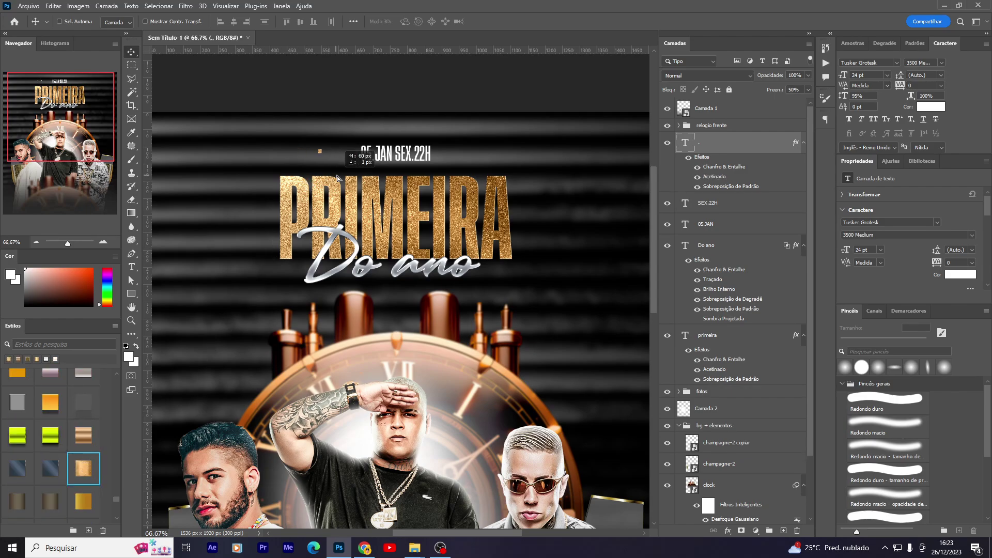
pyautogui.moveTo(314, 180); pyautogui.dragTo(407, 183)
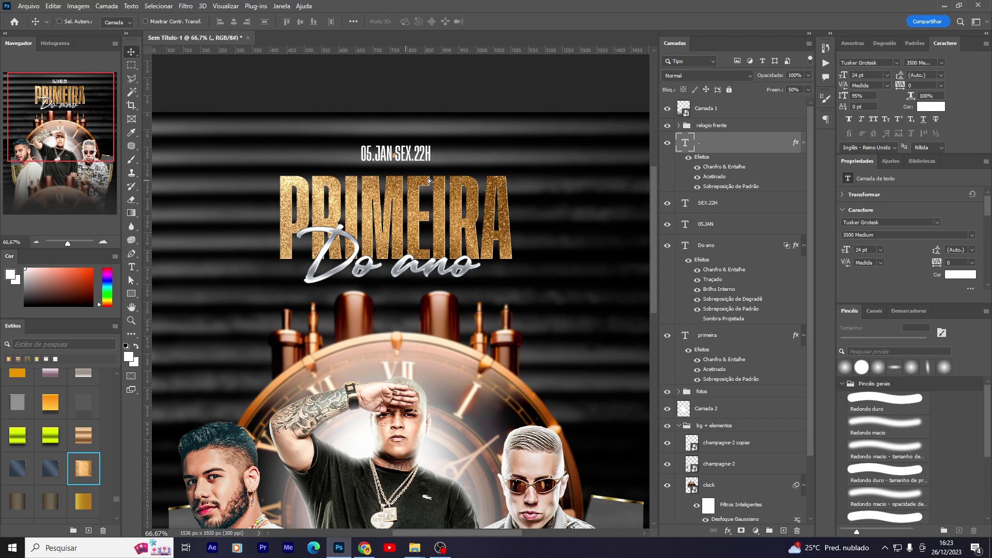
# Group the dot and both date layers as DATA, keeping the date line horizontal
pyautogui.click(722, 209)
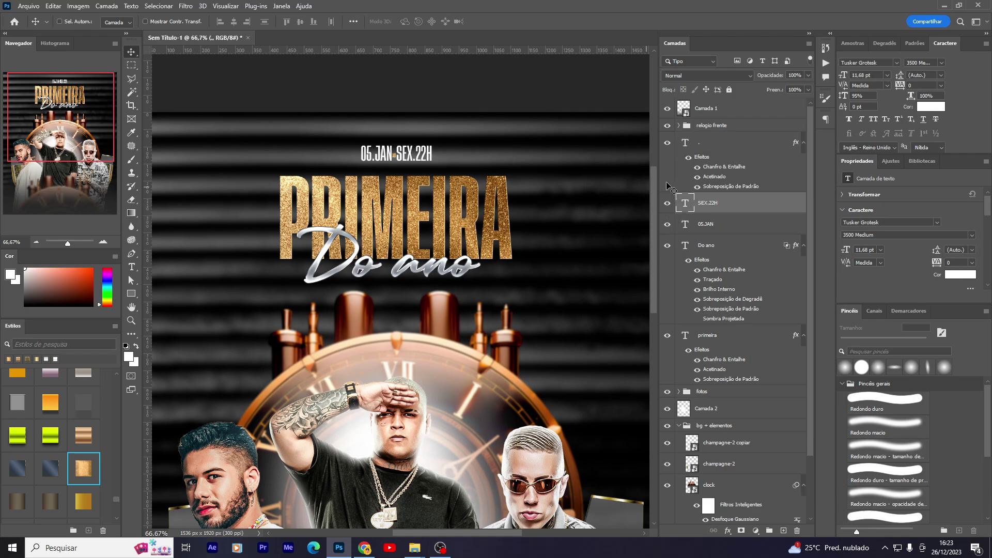
pyautogui.click(720, 150)
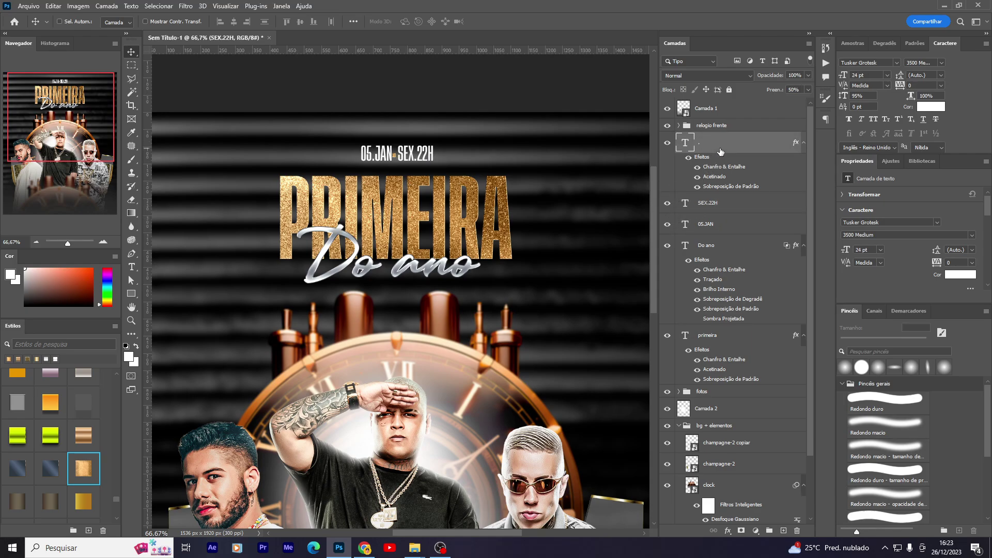
pyautogui.keyDown('shift'); pyautogui.click(724, 222); pyautogui.keyUp('shift')
pyautogui.hotkey('ctrl', 'g')
pyautogui.write('DATA')
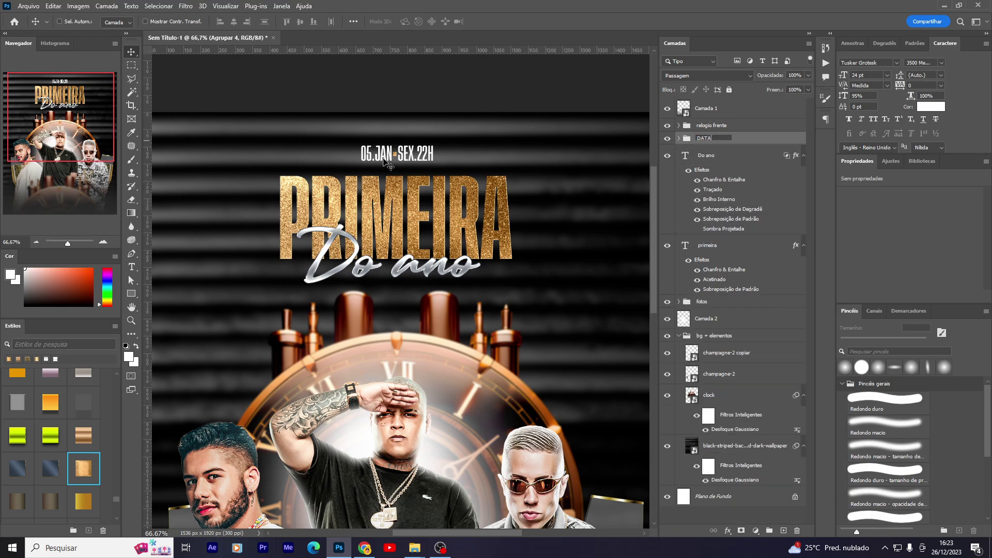
pyautogui.press('Return')
pyautogui.hotkey('ctrl', 't')
pyautogui.moveTo(433, 150); pyautogui.dragTo(431, 158)
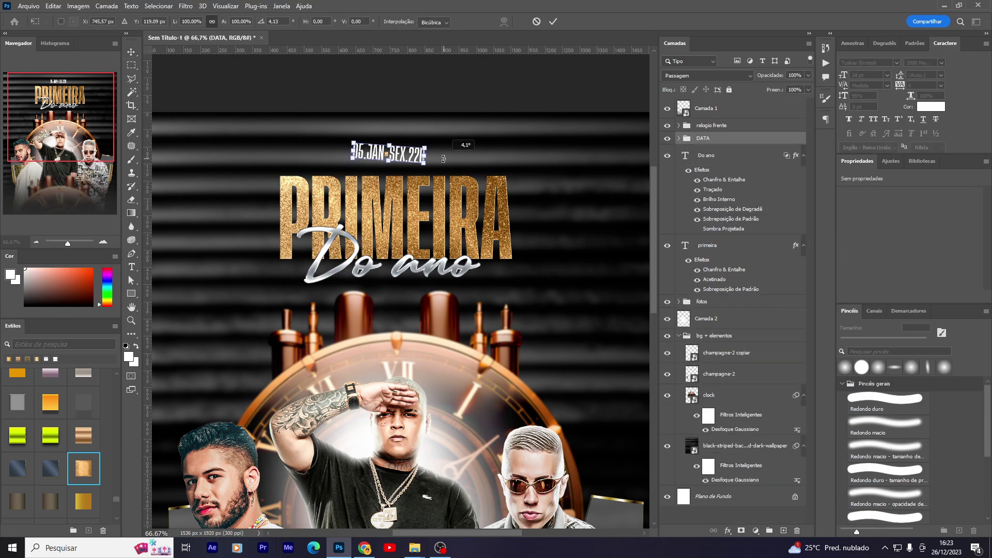
pyautogui.press('Escape')
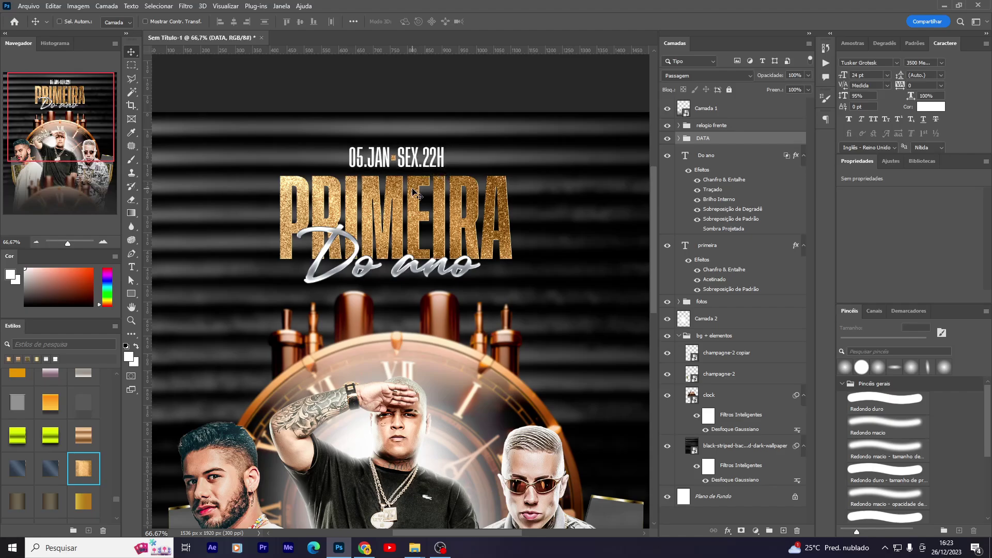
# Zoom to 50%, collapse the bg + elementos group and select Camada 2
pyautogui.scroll(-3, 416, 193)
pyautogui.hotkey('ctrl', '-')
pyautogui.hotkey('ctrl', '-')
pyautogui.hotkey('ctrl', '-')
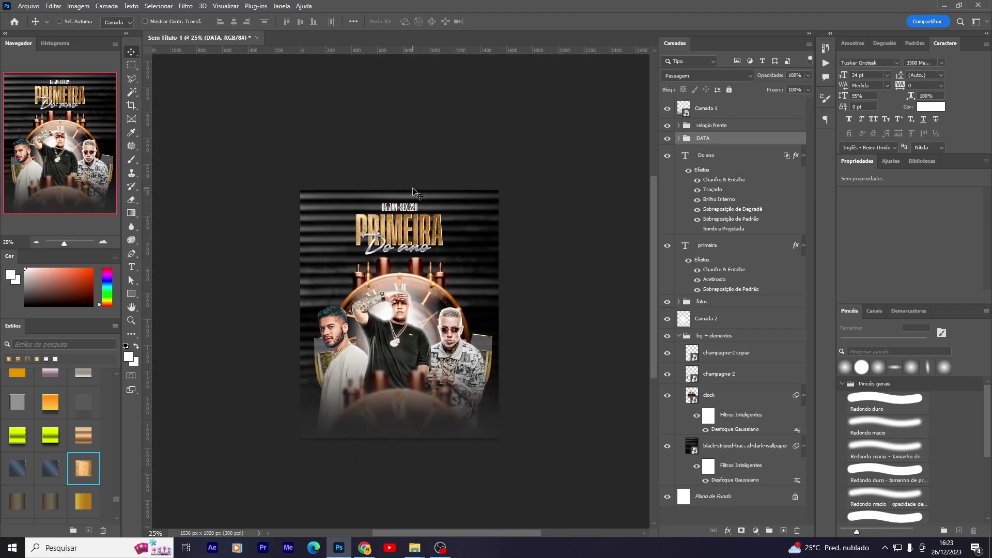
pyautogui.hotkey('ctrl', '+')
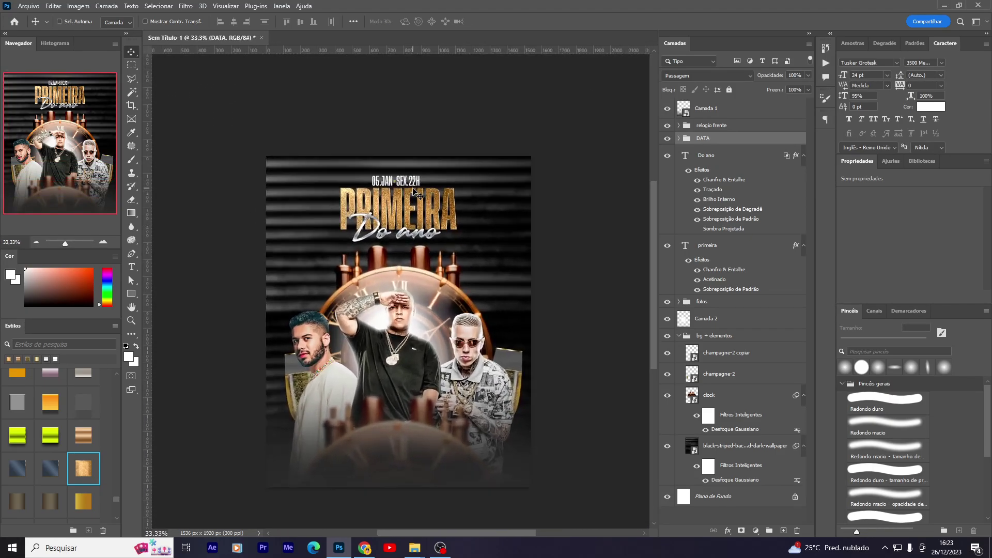
pyautogui.hotkey('ctrl', '+')
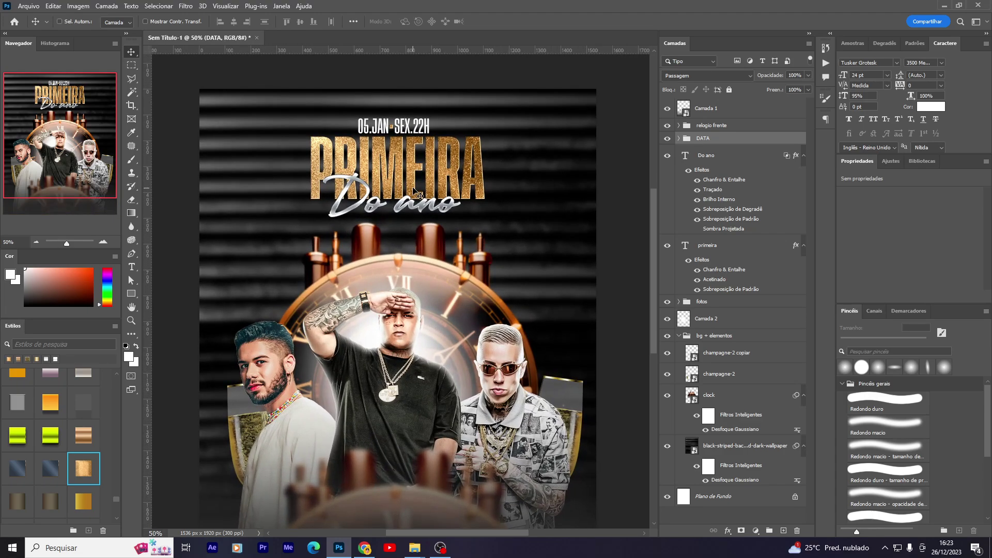
pyautogui.click(679, 337)
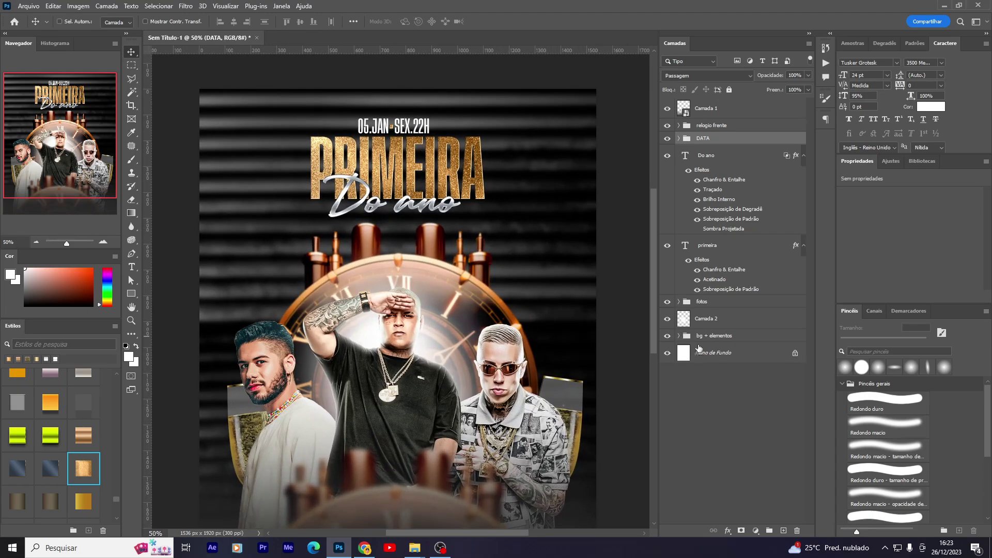
pyautogui.click(706, 319)
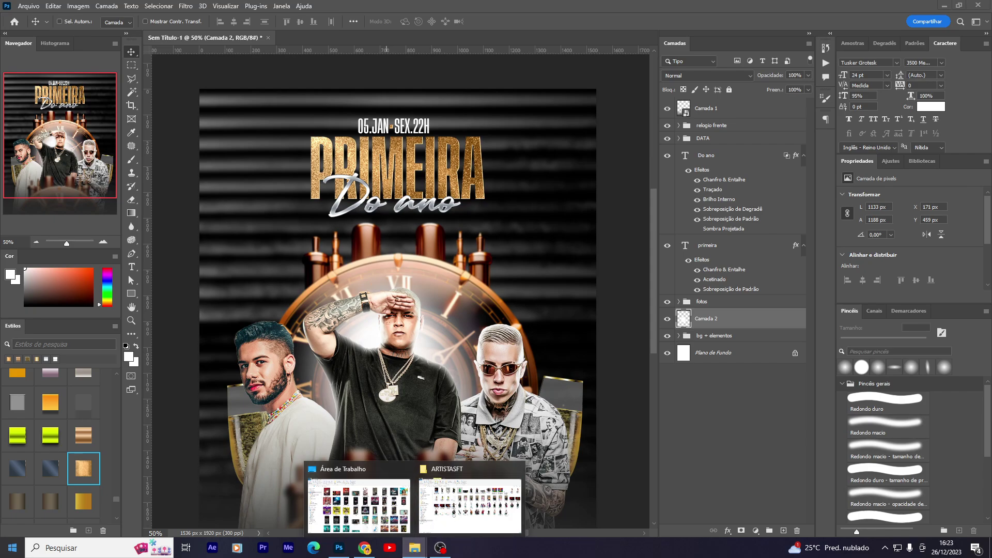
# Drag the vs7550 sparkle image from the EVENTO PRO folder into the flyer
pyautogui.click(12, 548)
pyautogui.click(196, 386)
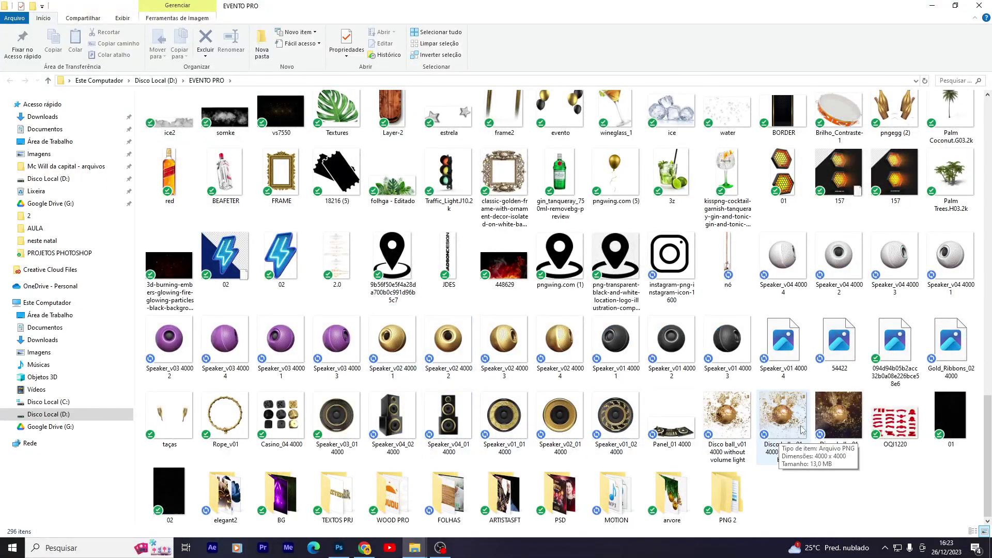
pyautogui.click(801, 430)
pyautogui.scroll(2, 801, 429)
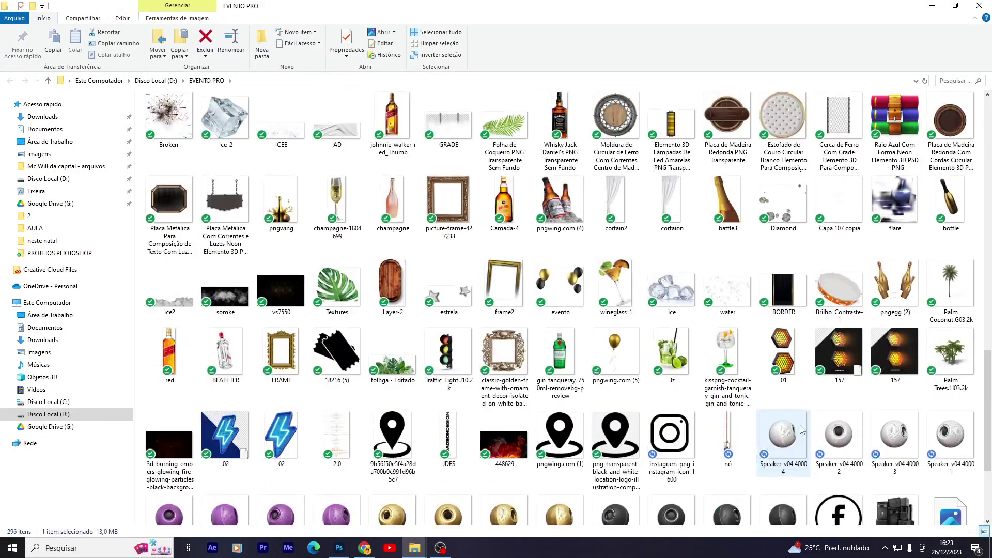
pyautogui.moveTo(281, 287)
pyautogui.mouseDown()
pyautogui.moveTo(366, 444)
pyautogui.moveTo(436, 330)
pyautogui.mouseUp()
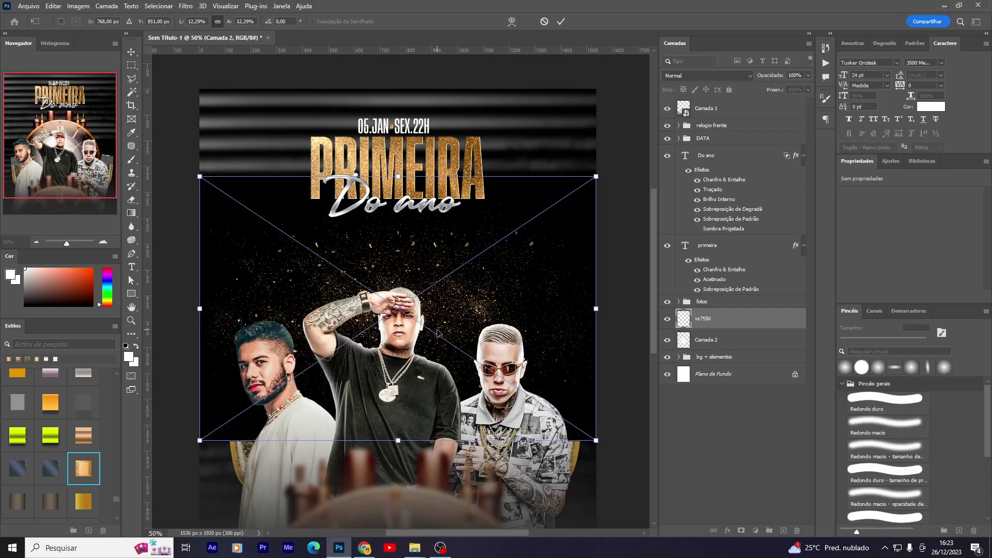
# Commit the vs7550 placement, set its blend mode to Divisão, and select Camada 1
pyautogui.press('Return')
pyautogui.click(707, 75)
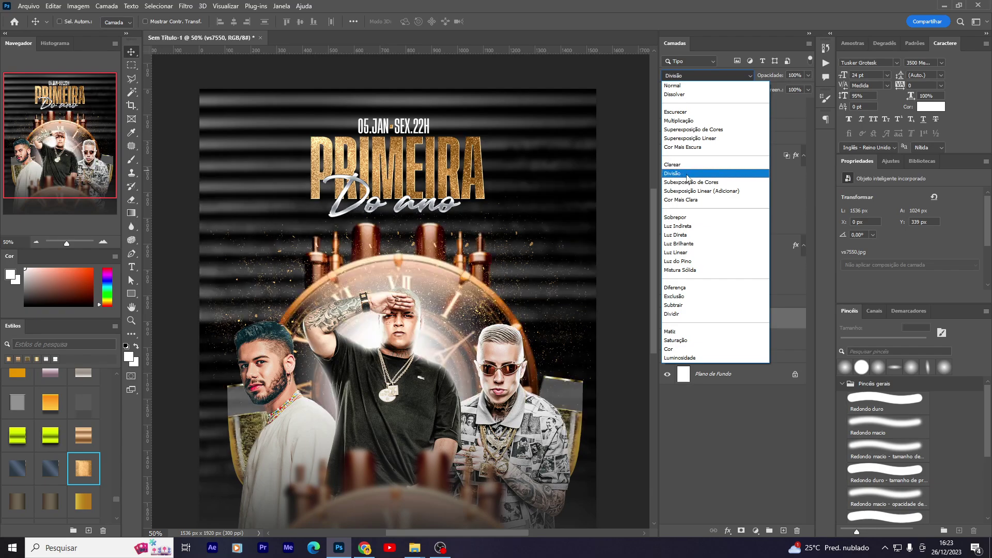
pyautogui.click(687, 179)
pyautogui.scroll(-3, 463, 421)
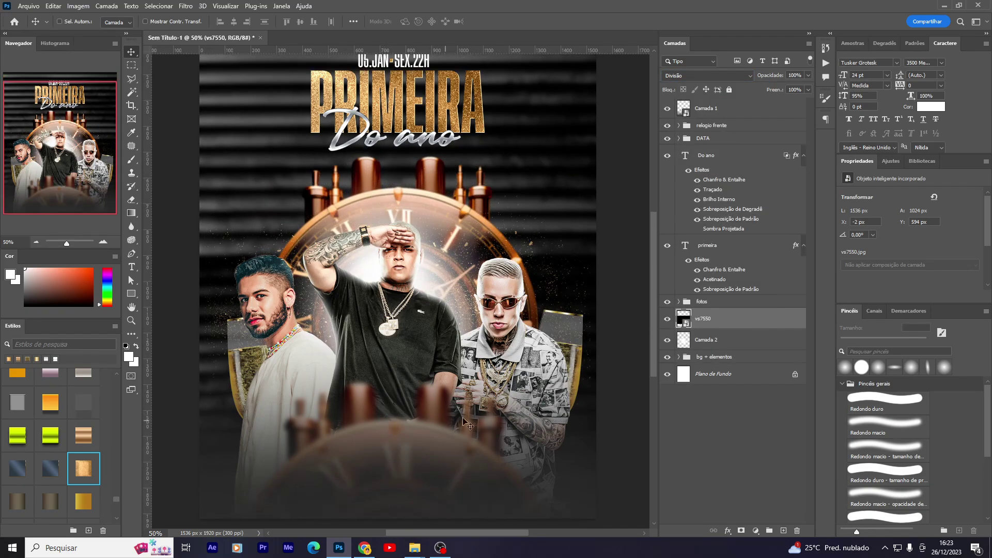
pyautogui.scroll(2, 491, 406)
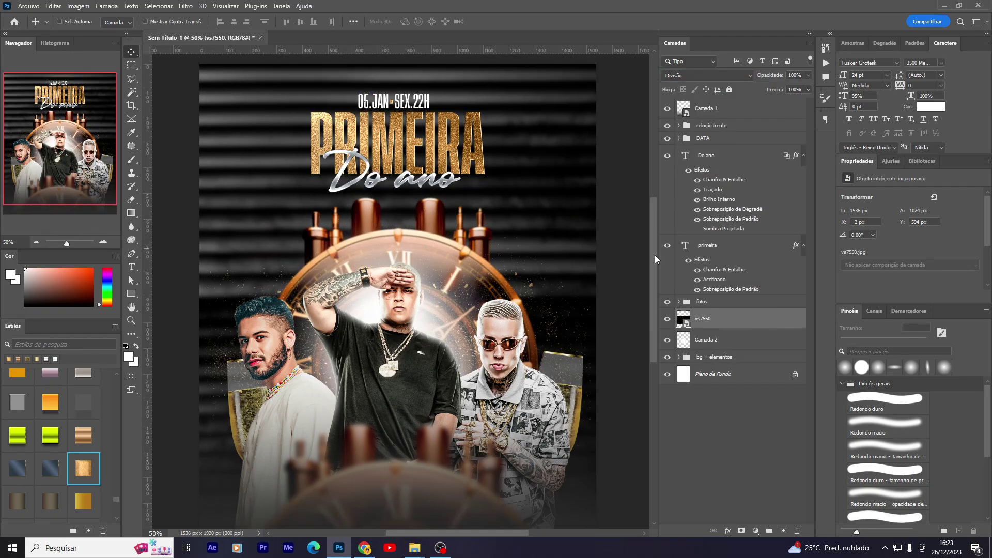
pyautogui.scroll(2, 656, 259)
pyautogui.click(742, 113)
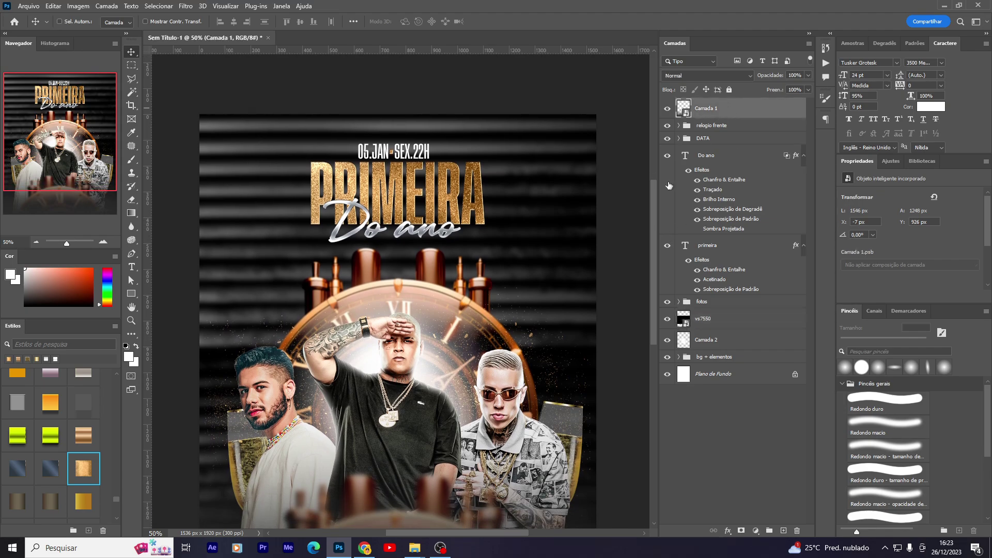
pyautogui.scroll(-1, 432, 418)
pyautogui.scroll(1, 432, 417)
pyautogui.scroll(-5, 431, 417)
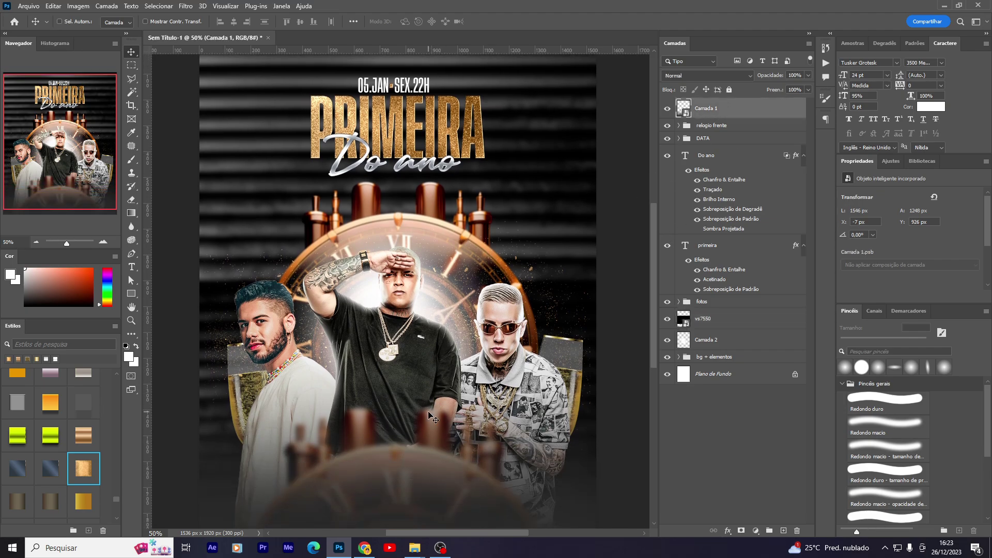
pyautogui.scroll(3, 436, 414)
pyautogui.scroll(3, 439, 411)
# Group the Do ano and primeira title layers into a TITULO group
pyautogui.click(714, 152)
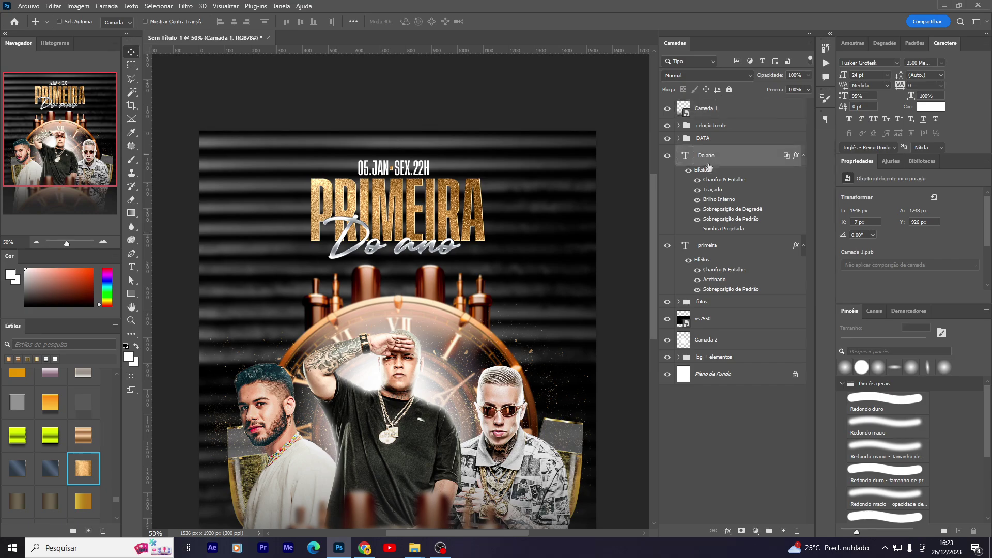
pyautogui.keyDown('ctrl'); pyautogui.click(705, 245); pyautogui.keyUp('ctrl')
pyautogui.hotkey('ctrl', 'g')
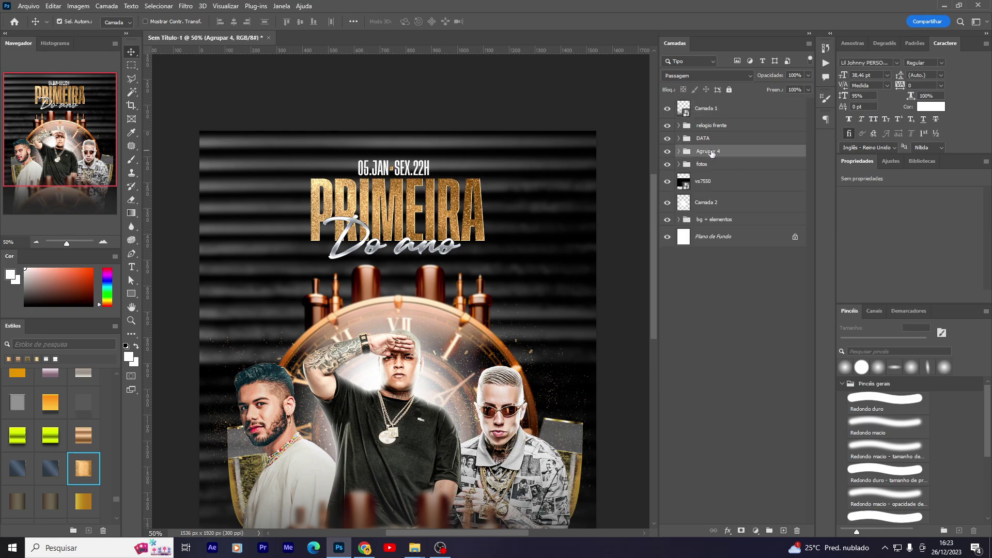
pyautogui.write('TITULO')
pyautogui.press('Return')
# Scale the TITULO and DATA groups down together and recentre the block
pyautogui.keyDown('ctrl'); pyautogui.click(705, 138); pyautogui.keyUp('ctrl')
pyautogui.hotkey('ctrl', 't')
pyautogui.moveTo(474, 213); pyautogui.dragTo(446, 211)
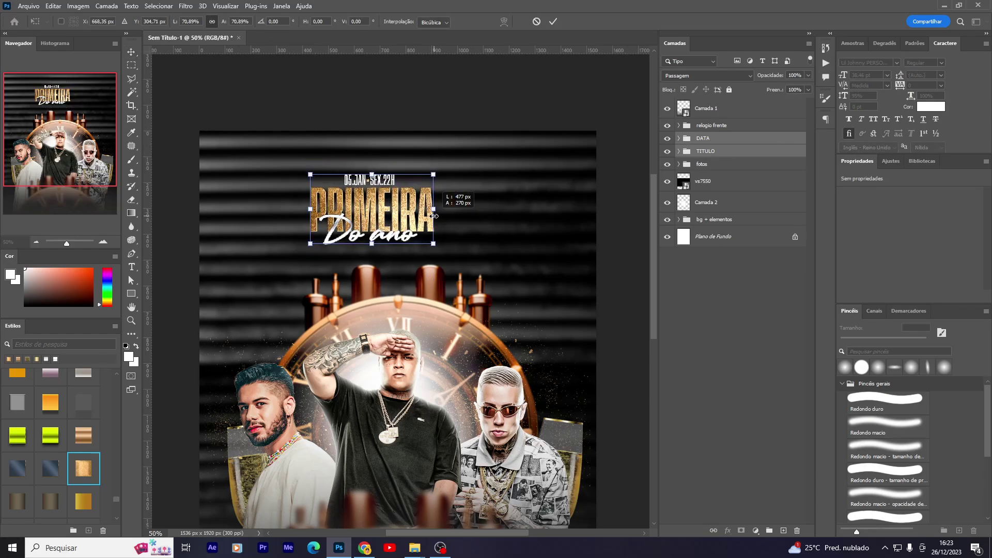
pyautogui.press('Return')
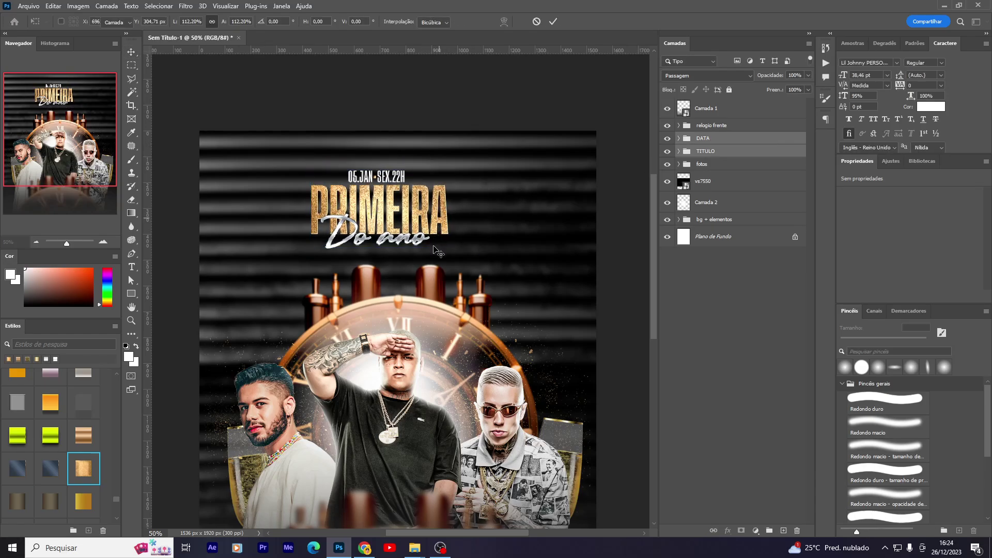
pyautogui.moveTo(440, 253); pyautogui.dragTo(454, 258)
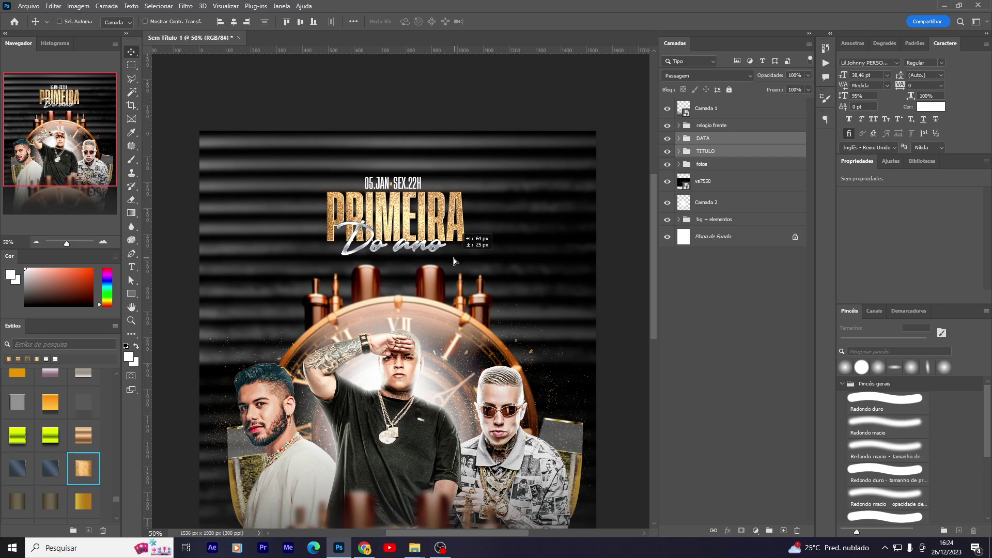
# Type the headline 'atenção belo horizonte' above the date and select it
pyautogui.press('t')
pyautogui.click(247, 184)
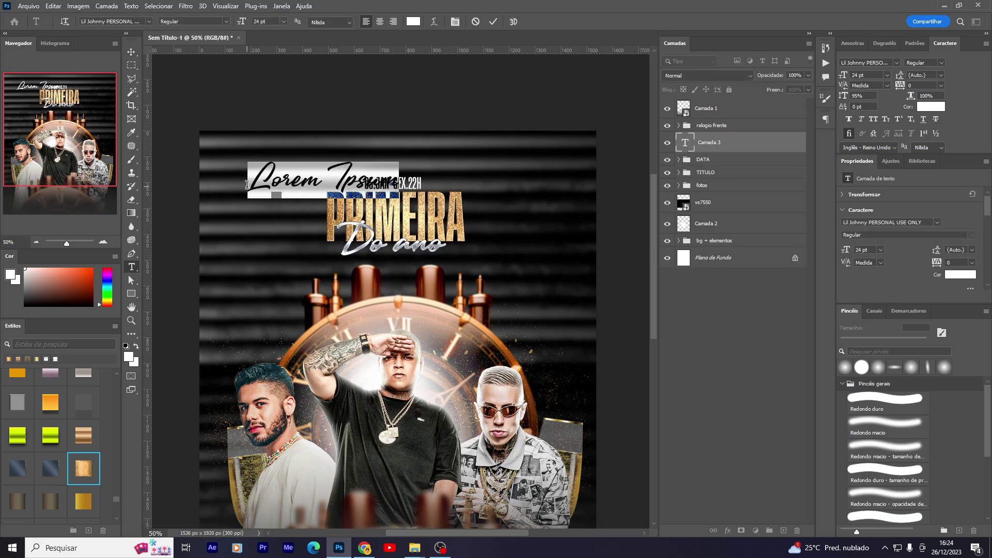
pyautogui.write('atenção belo')
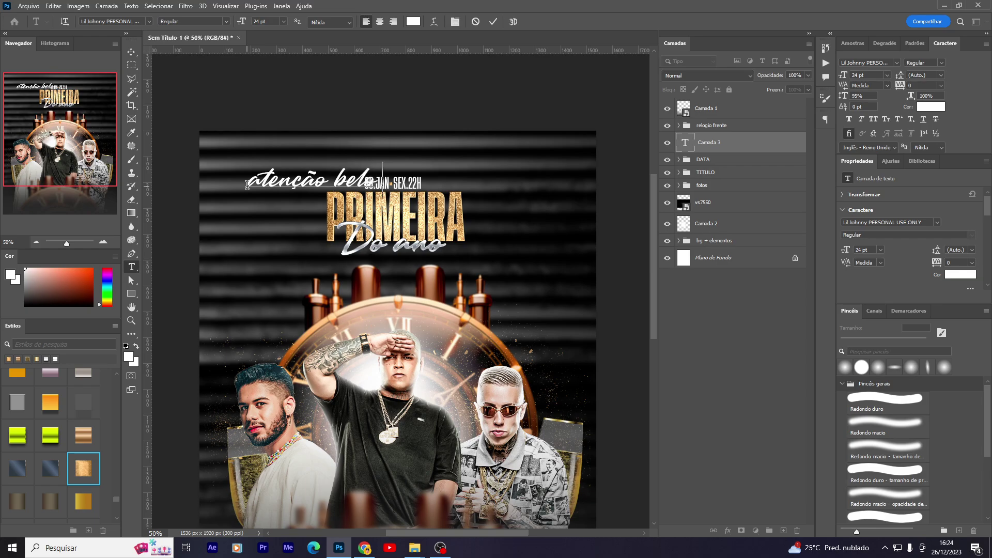
pyautogui.write(' horizonte')
pyautogui.hotkey('ctrl', 'a')
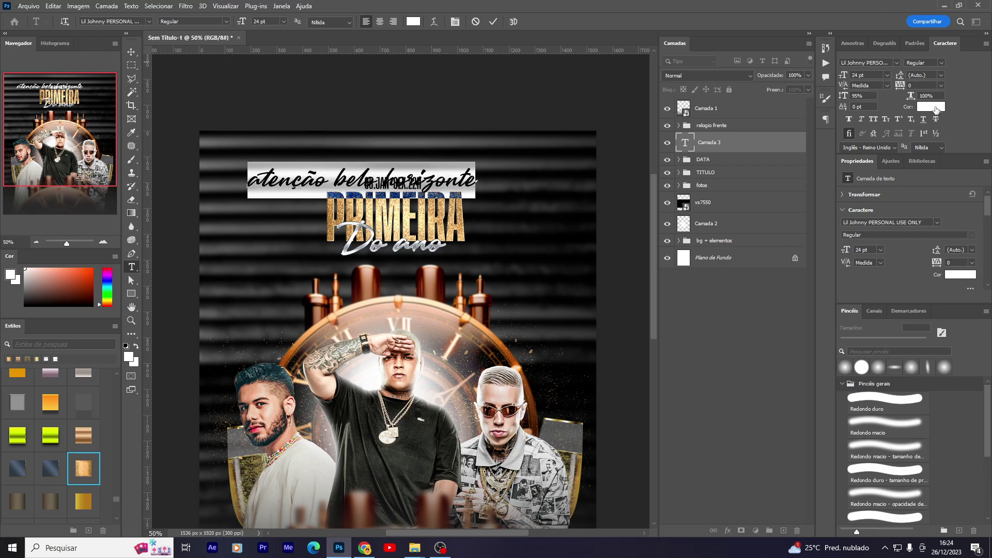
# Set the headline to the Futuristic Armour font with tracking 100
pyautogui.click(897, 62)
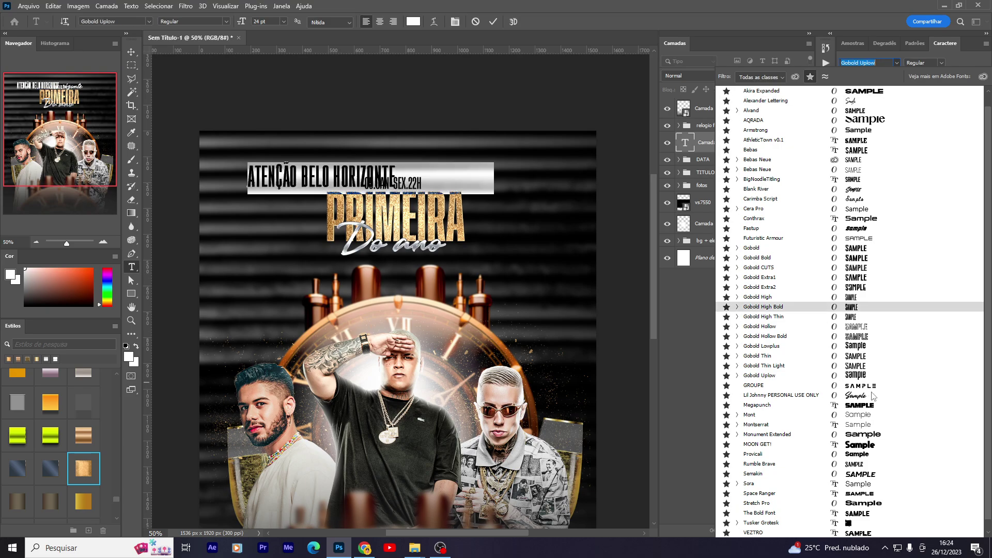
pyautogui.click(866, 243)
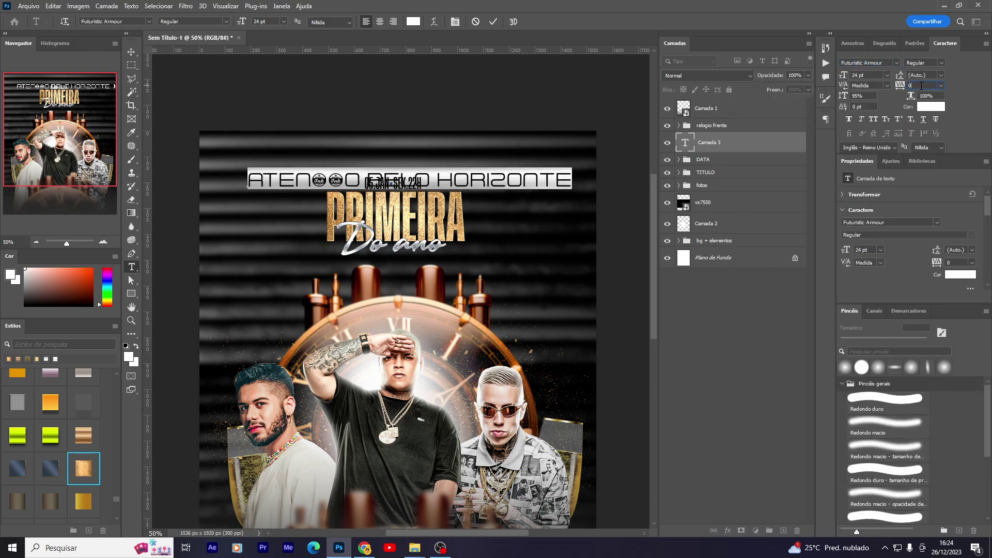
pyautogui.write('100')
pyautogui.press('Return')
# Change the headline to Tusker Grotesk 1700 Bold in All Caps
pyautogui.click(901, 63)
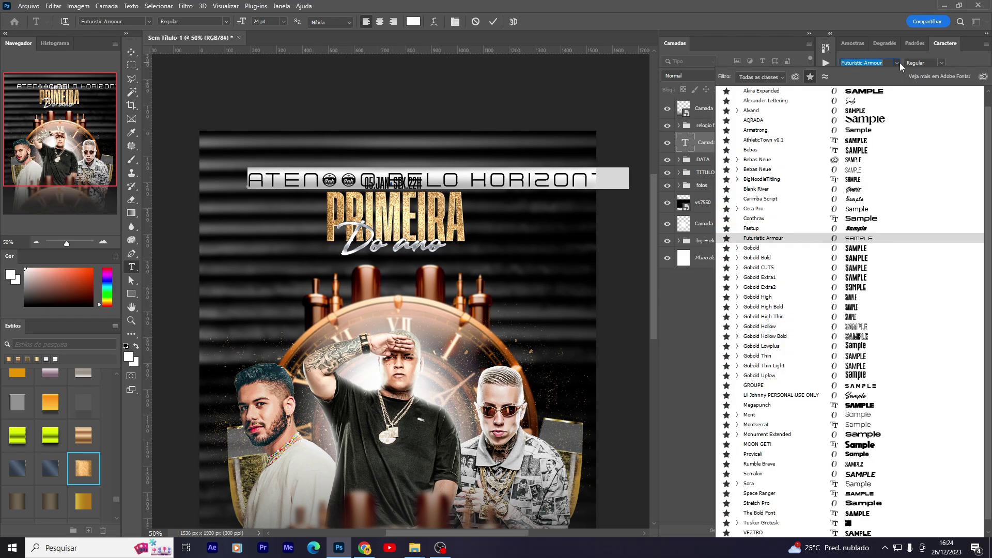
pyautogui.write('Tusker Grotesk')
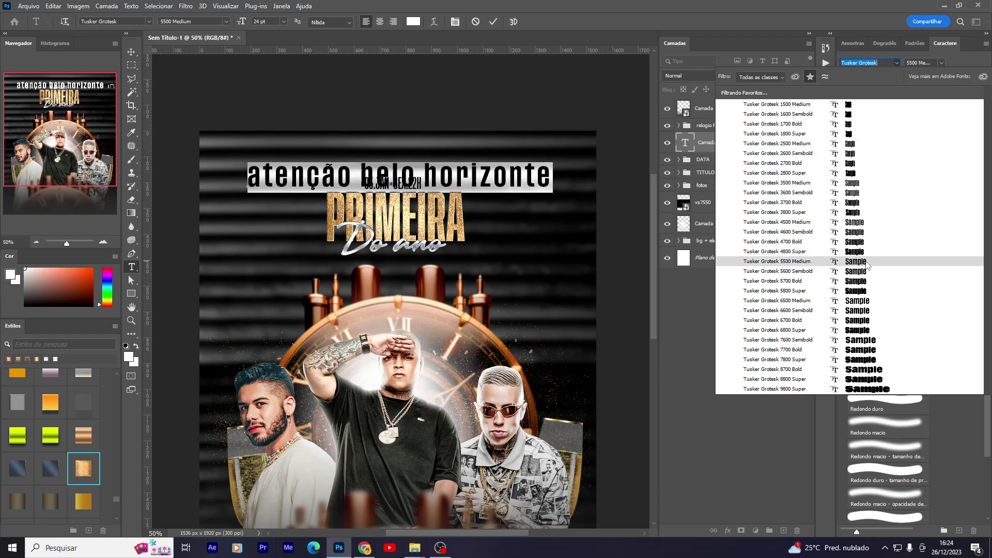
pyautogui.click(856, 174)
pyautogui.click(873, 122)
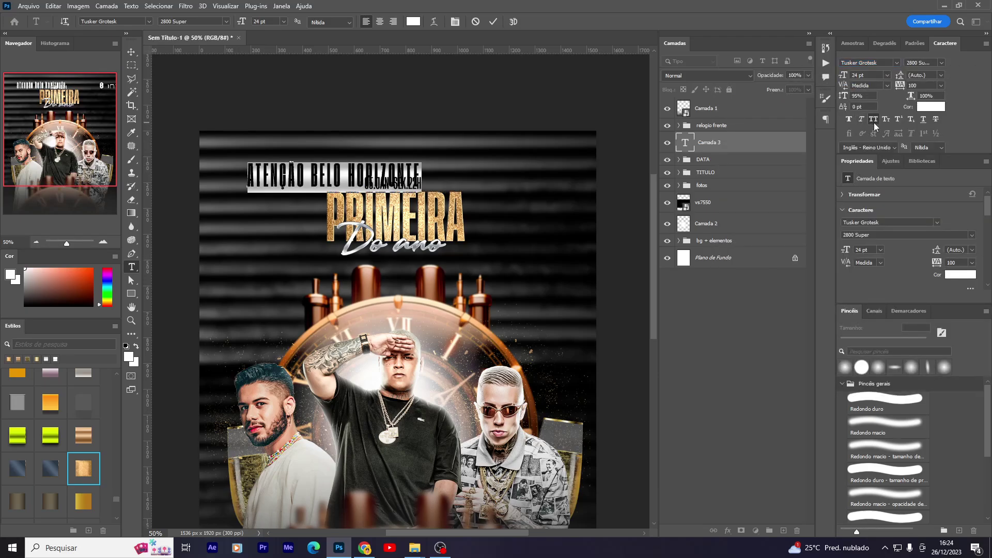
pyautogui.click(939, 63)
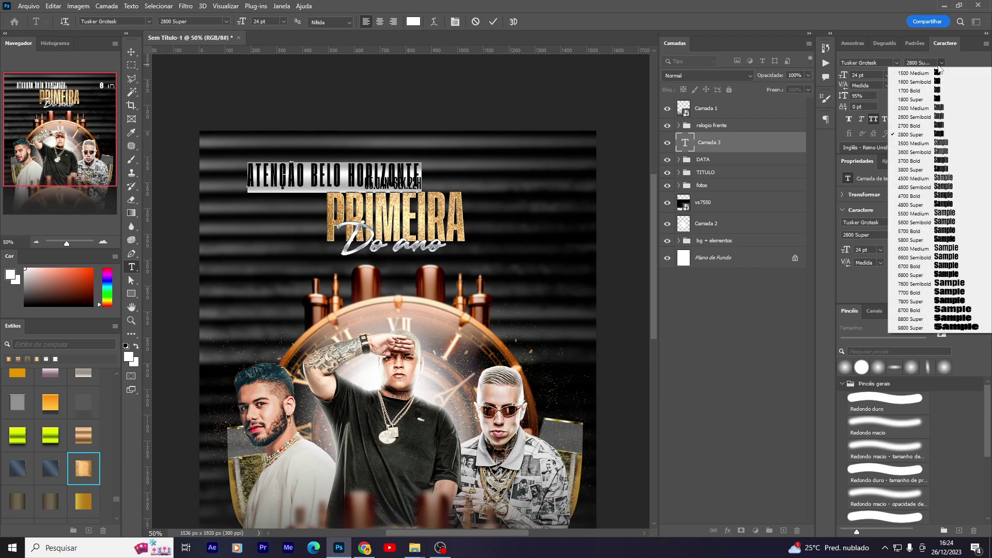
pyautogui.click(910, 90)
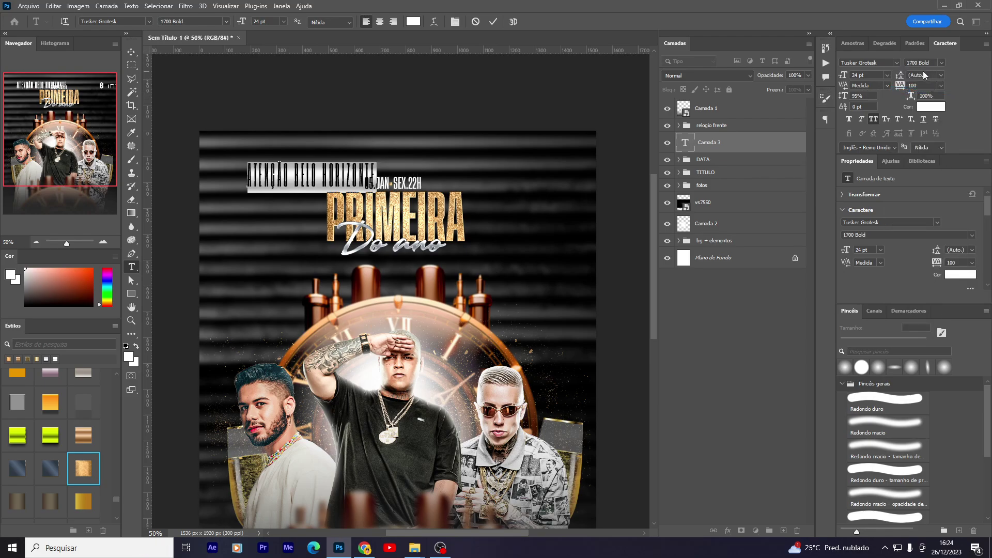
# Check the browser's recent downloads list, then return to the Photoshop flyer
pyautogui.click(898, 63)
pyautogui.click(371, 547)
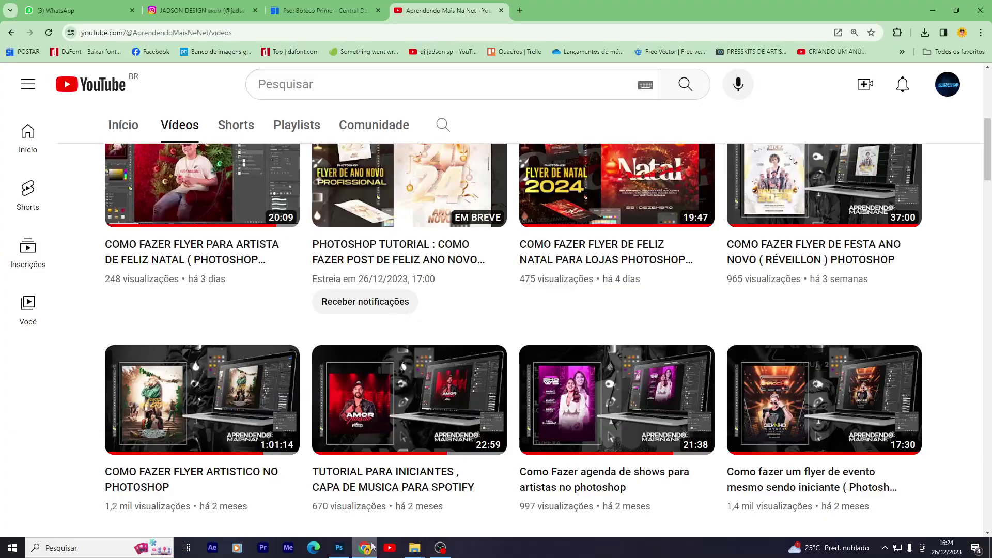
pyautogui.click(925, 33)
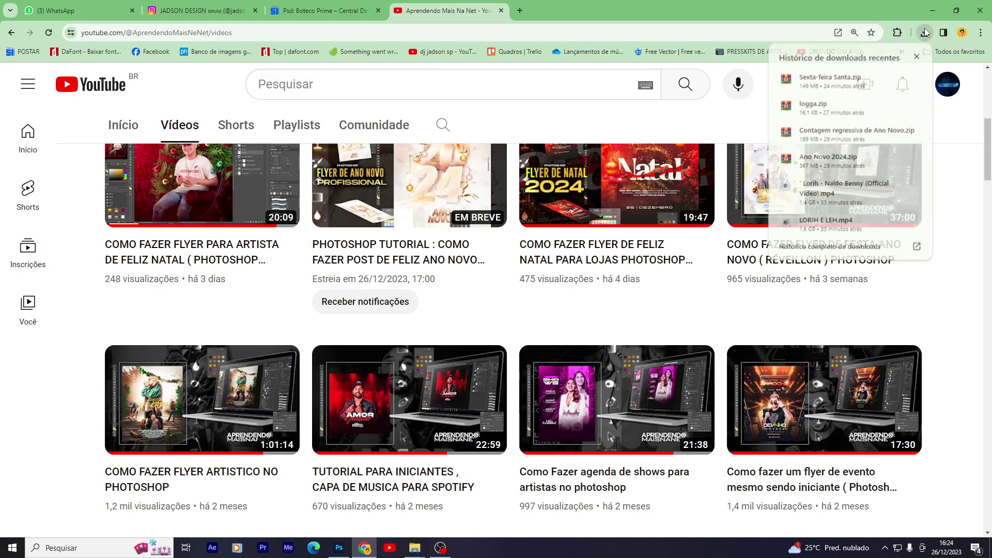
pyautogui.click(339, 547)
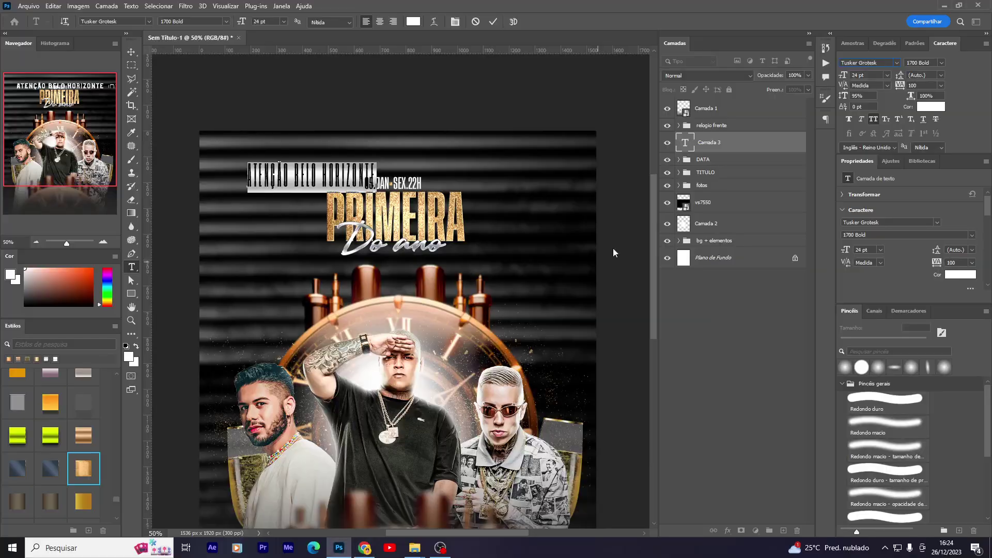
# Restyle the headline in the Logga font and commit the text
pyautogui.click(869, 62)
pyautogui.write('logg')
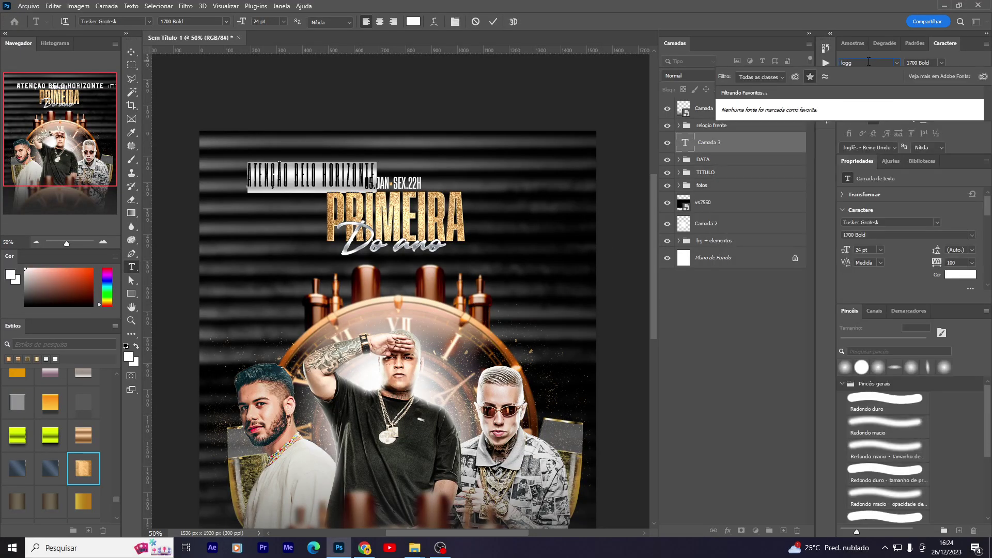
pyautogui.press('BackSpace')
pyautogui.press('BackSpace')
pyautogui.write('log')
pyautogui.click(809, 80)
pyautogui.click(786, 92)
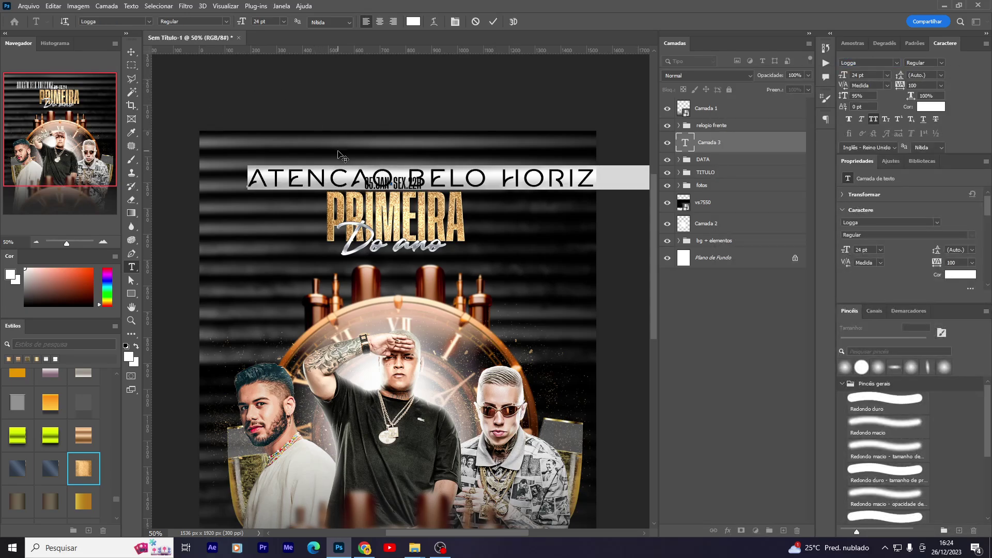
pyautogui.click(355, 181)
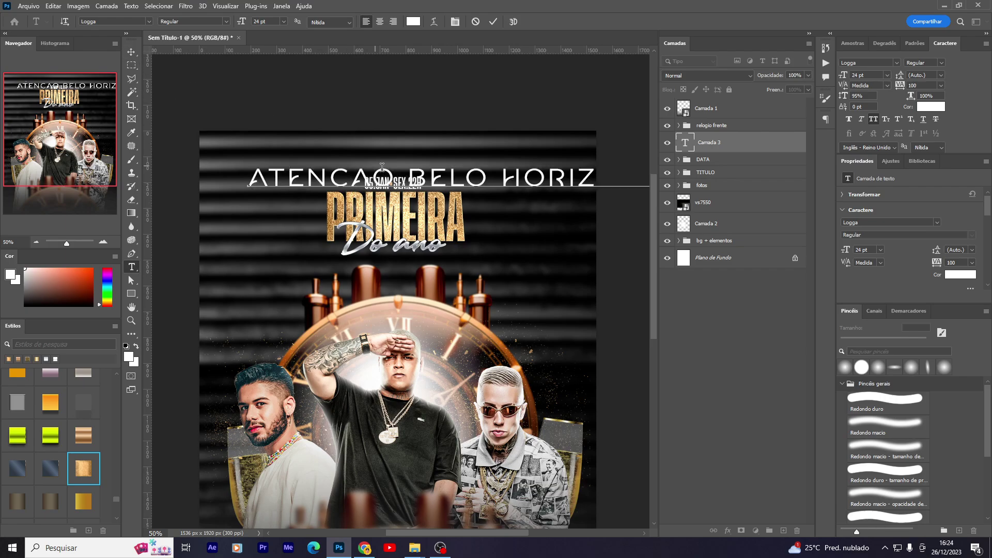
pyautogui.click(131, 51)
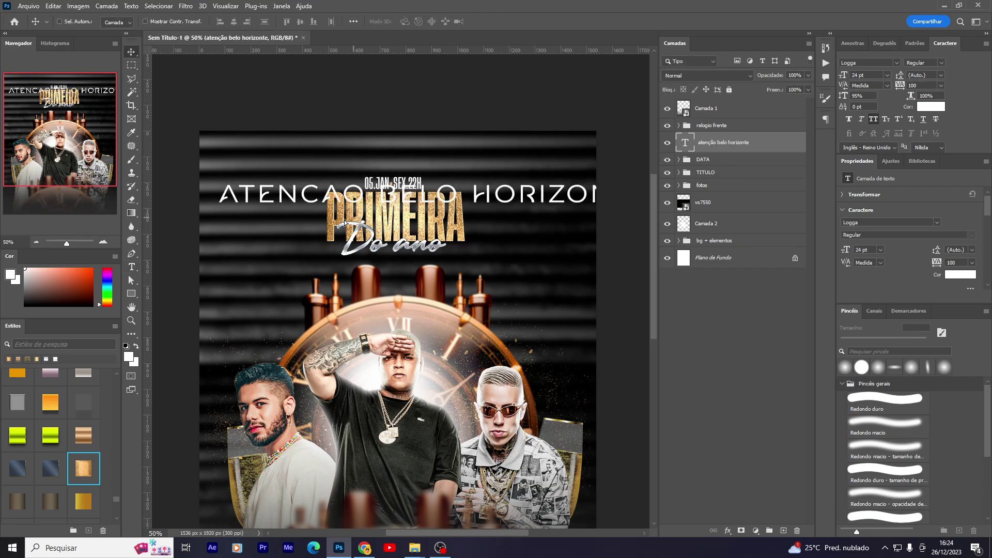
# Shrink the ATENÇÃO BELO HORIZONTE headline with Free Transform
pyautogui.hotkey('ctrl', 't')
pyautogui.moveTo(222, 202)
pyautogui.mouseDown()
pyautogui.moveTo(514, 184)
pyautogui.moveTo(444, 229)
pyautogui.mouseUp()
pyautogui.press('Return')
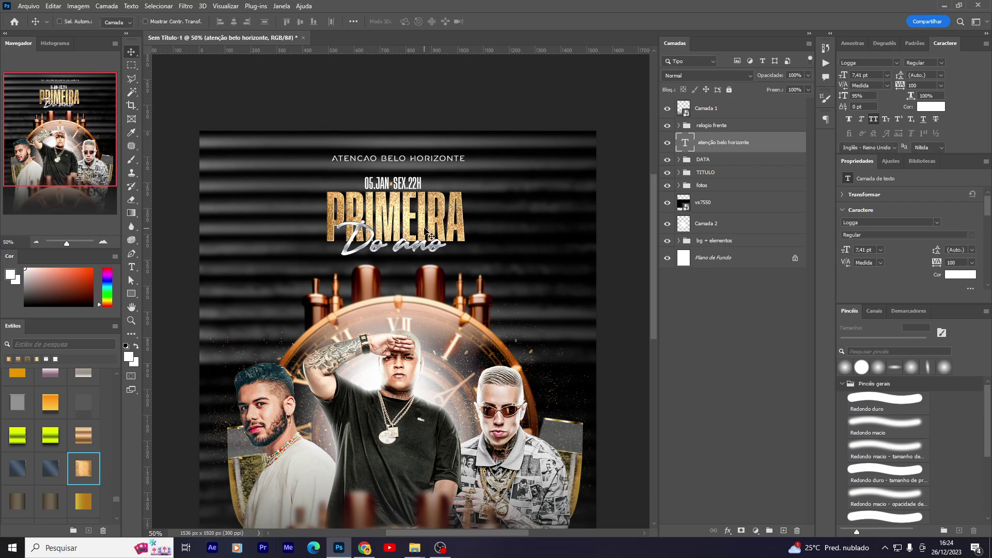
pyautogui.scroll(-2, 422, 245)
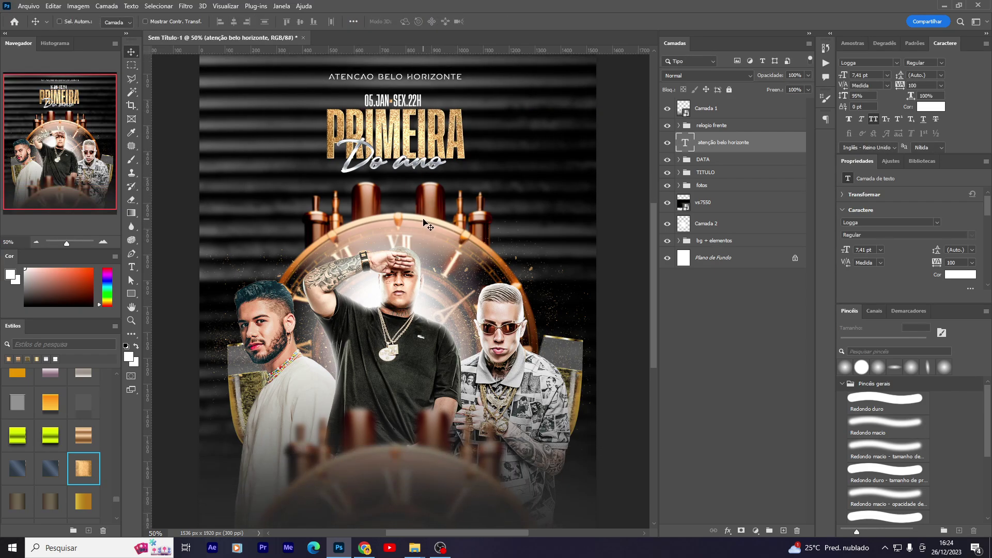
pyautogui.scroll(1, 433, 225)
pyautogui.scroll(1, 430, 222)
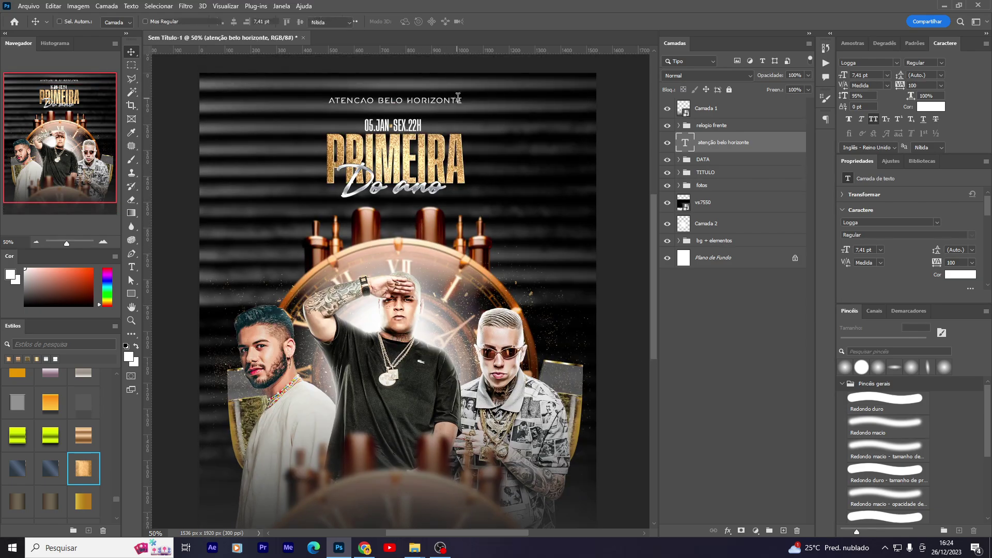
pyautogui.press('t')
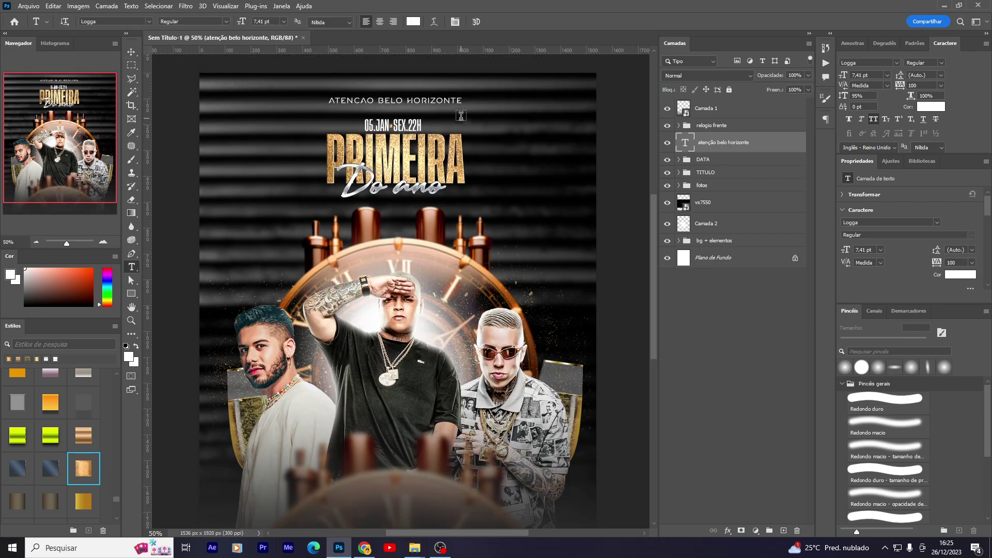
pyautogui.press('v')
pyautogui.scroll(-2, 398, 289)
pyautogui.scroll(1, 398, 289)
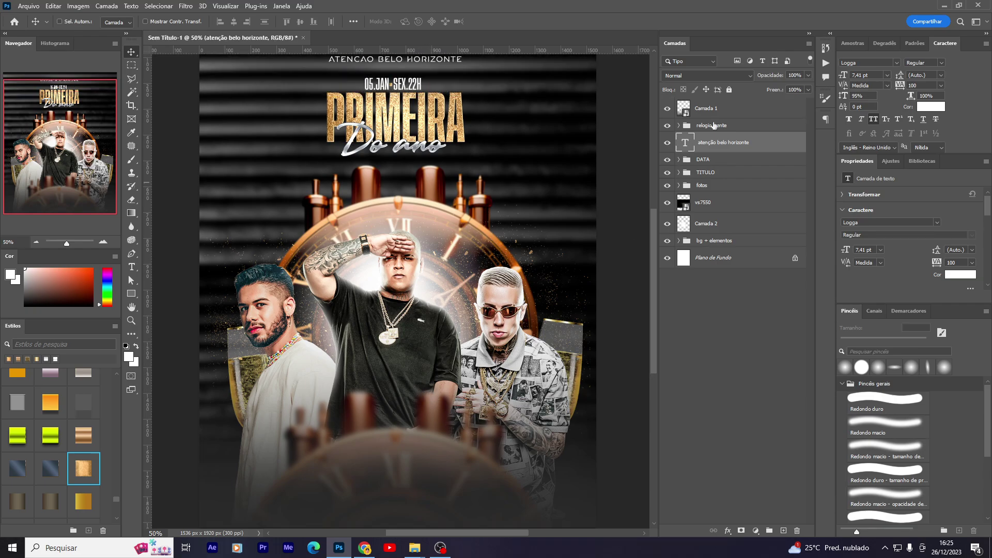
pyautogui.scroll(-2, 398, 289)
pyautogui.moveTo(415, 548)
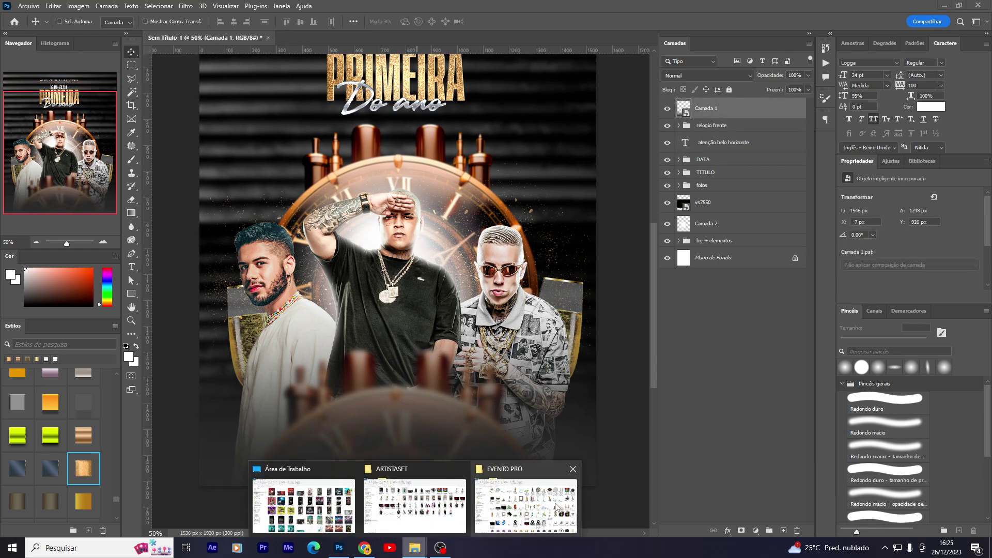
# Drag the ornate gold frame image Layer-87 from EVENTO PRO into the flyer
pyautogui.click(519, 504)
pyautogui.scroll(-3, 357, 297)
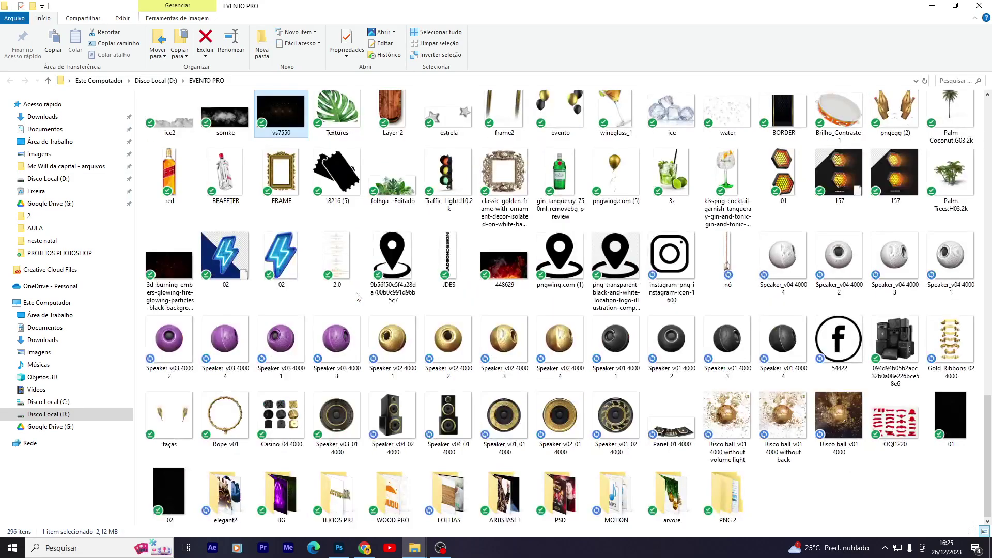
pyautogui.scroll(8, 360, 297)
pyautogui.scroll(9, 360, 298)
pyautogui.click(561, 263)
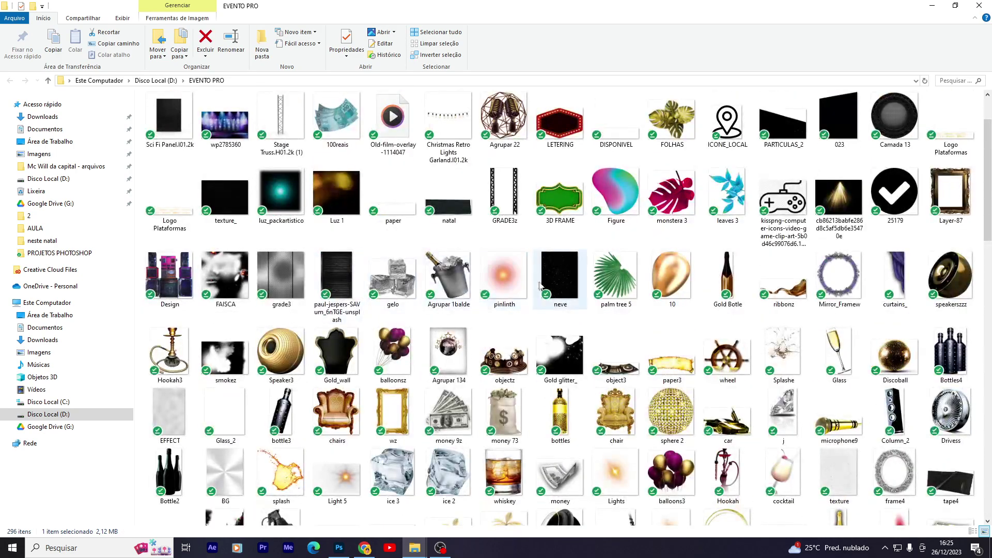
pyautogui.moveTo(950, 192); pyautogui.dragTo(372, 368)
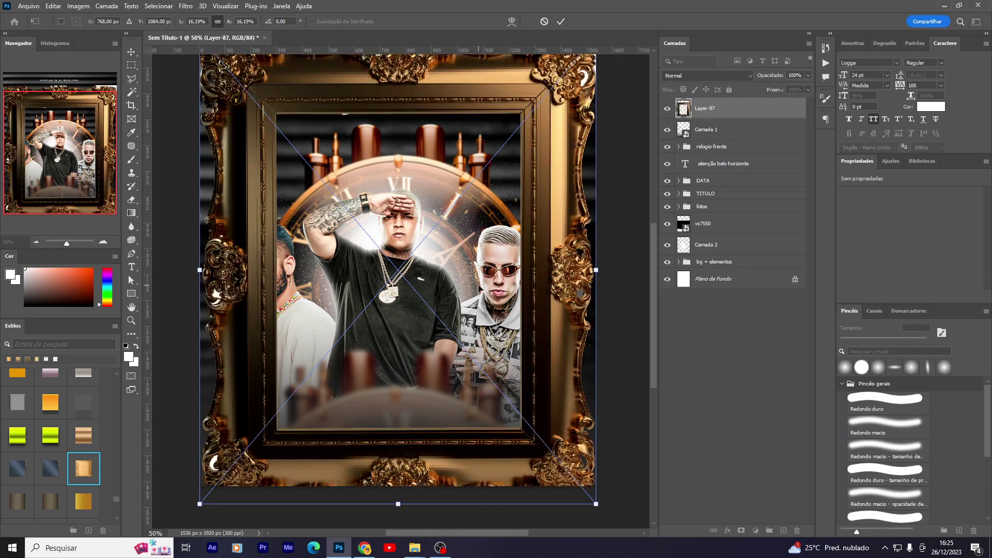
# Rotate the gold frame -90° to landscape and place it lower left
pyautogui.moveTo(551, 249); pyautogui.dragTo(368, 126)
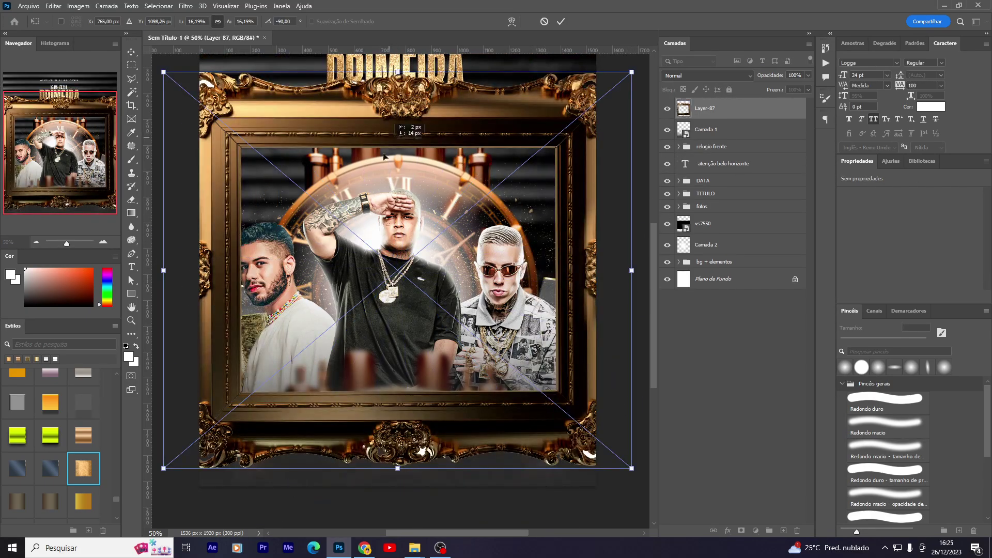
pyautogui.moveTo(368, 279); pyautogui.dragTo(340, 376)
pyautogui.press('Return')
# Marquee the frame's ornate top strip and copy it to its own layer
pyautogui.press('m')
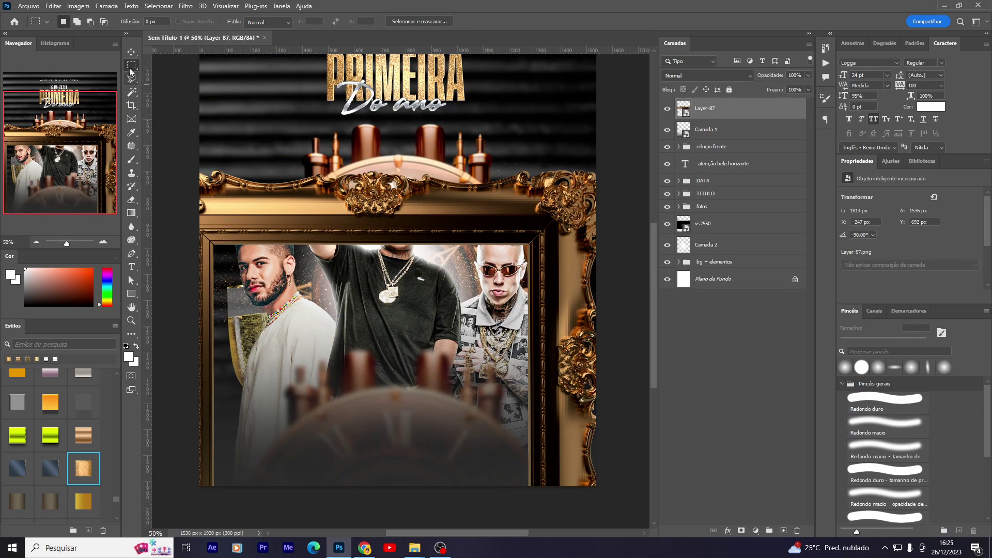
pyautogui.moveTo(299, 166); pyautogui.dragTo(486, 243)
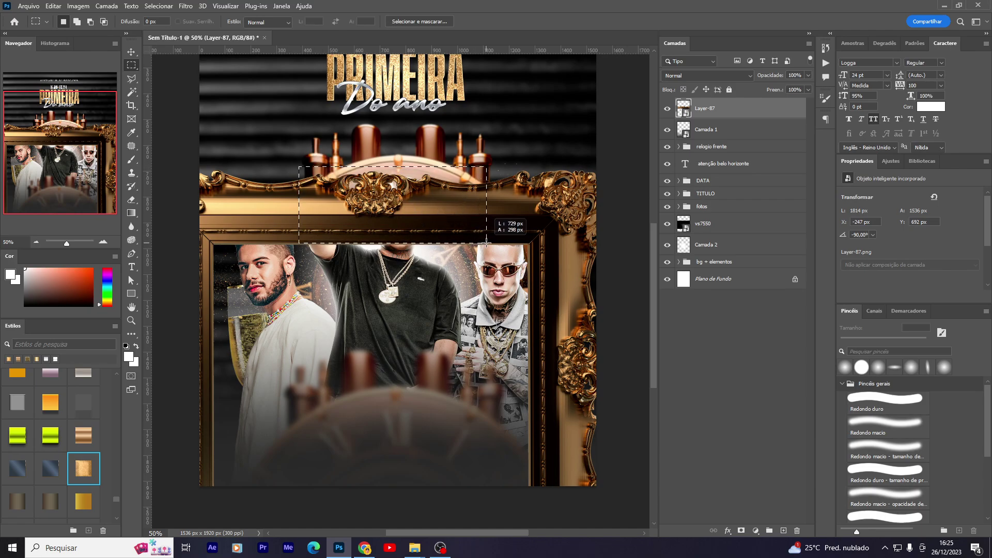
pyautogui.click(486, 242)
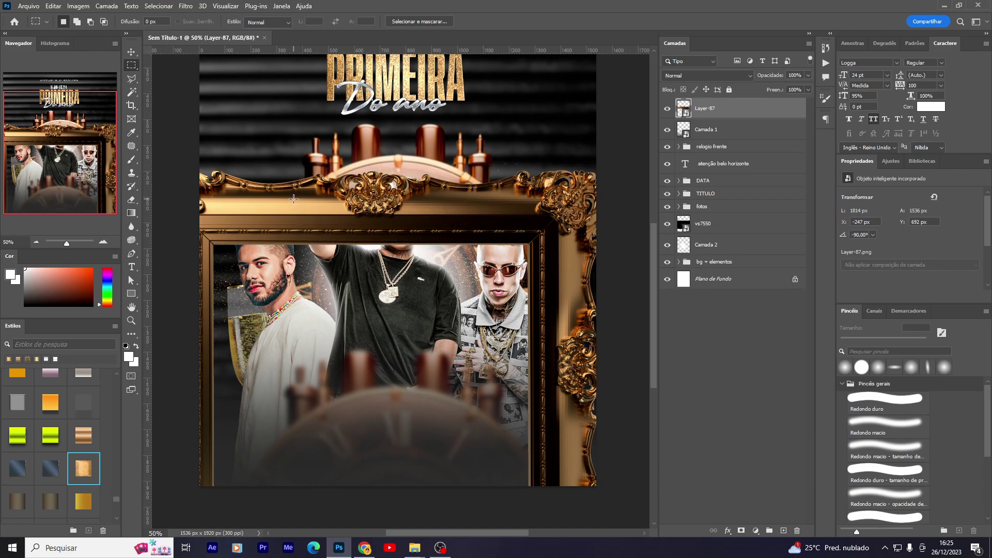
pyautogui.moveTo(293, 199); pyautogui.dragTo(482, 241)
pyautogui.hotkey('ctrl', 'j')
# Delete the full Layer-87 frame, keeping only the gold strip
pyautogui.click(728, 129)
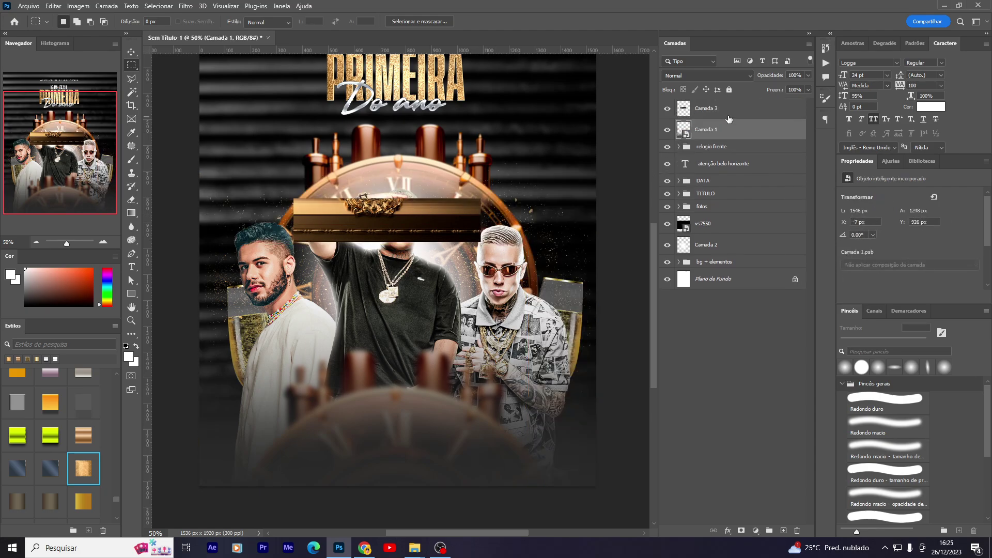
pyautogui.press('Delete')
pyautogui.press('v')
# Apply Bevel & Emboss to Camada 3: size 13, new gloss contour, depth 115
pyautogui.click(729, 530)
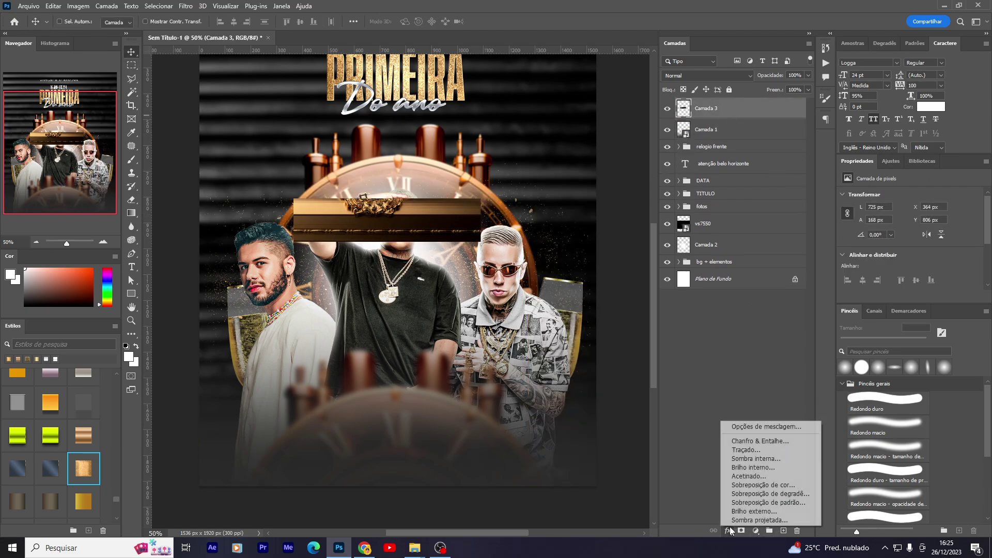
pyautogui.click(799, 443)
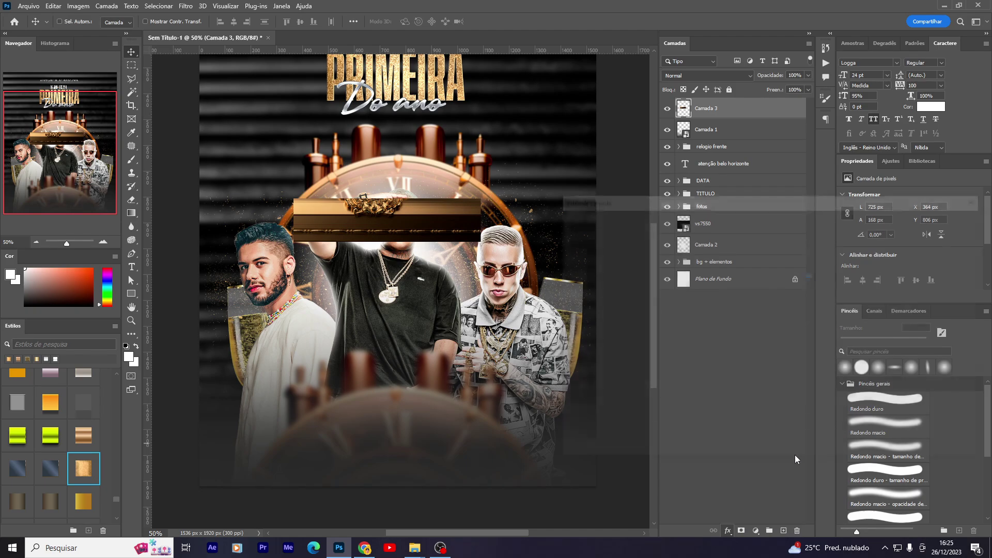
pyautogui.click(837, 446)
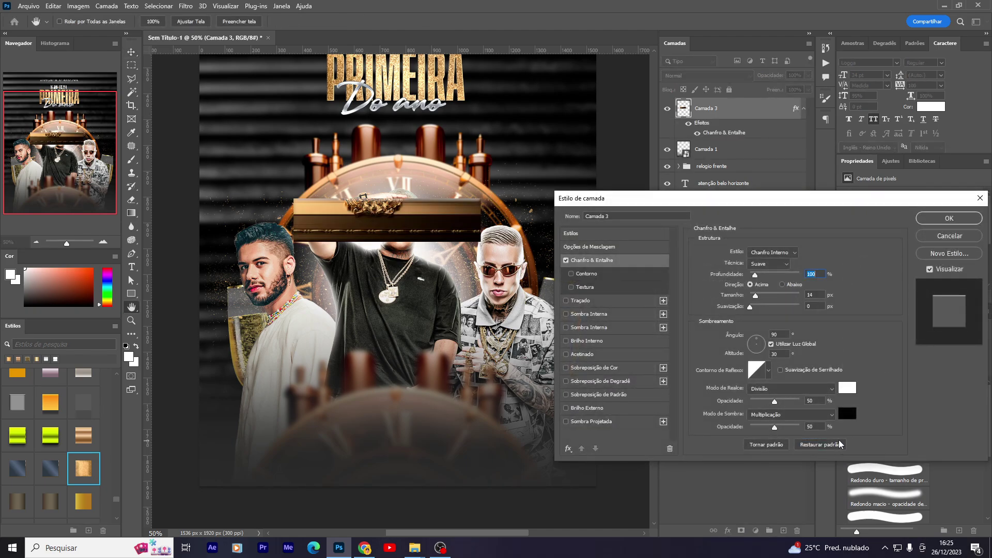
pyautogui.moveTo(752, 301); pyautogui.dragTo(756, 298)
pyautogui.click(768, 370)
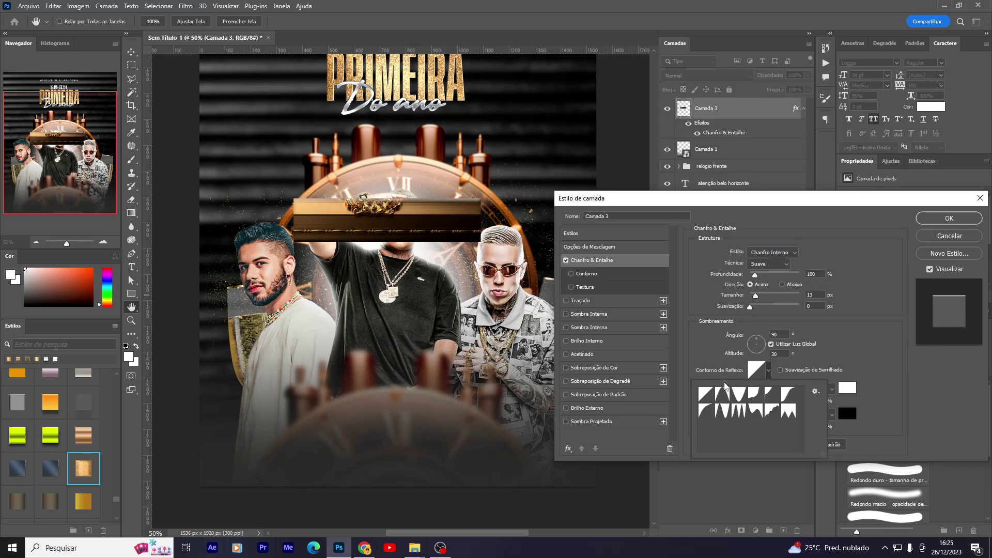
pyautogui.click(728, 413)
pyautogui.click(752, 288)
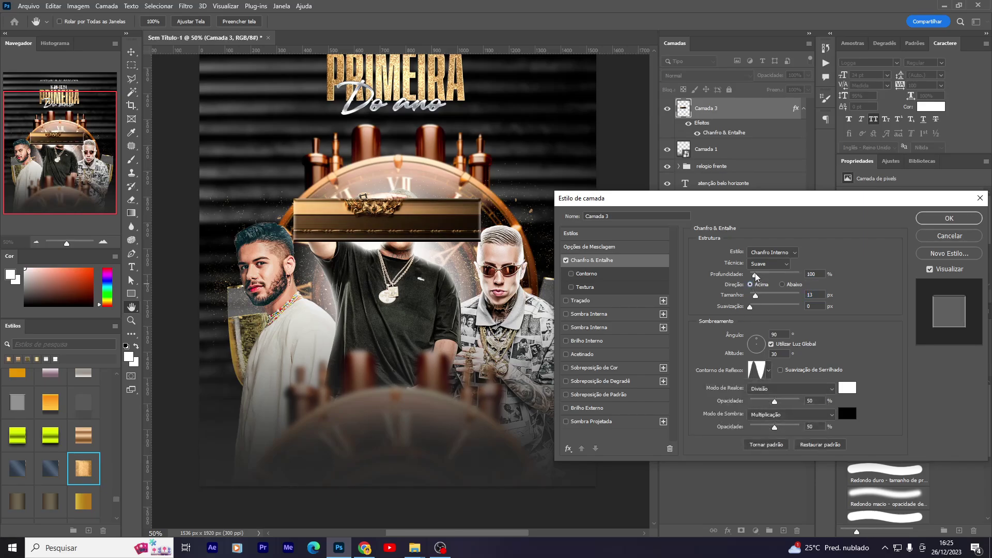
pyautogui.moveTo(756, 277); pyautogui.dragTo(755, 299)
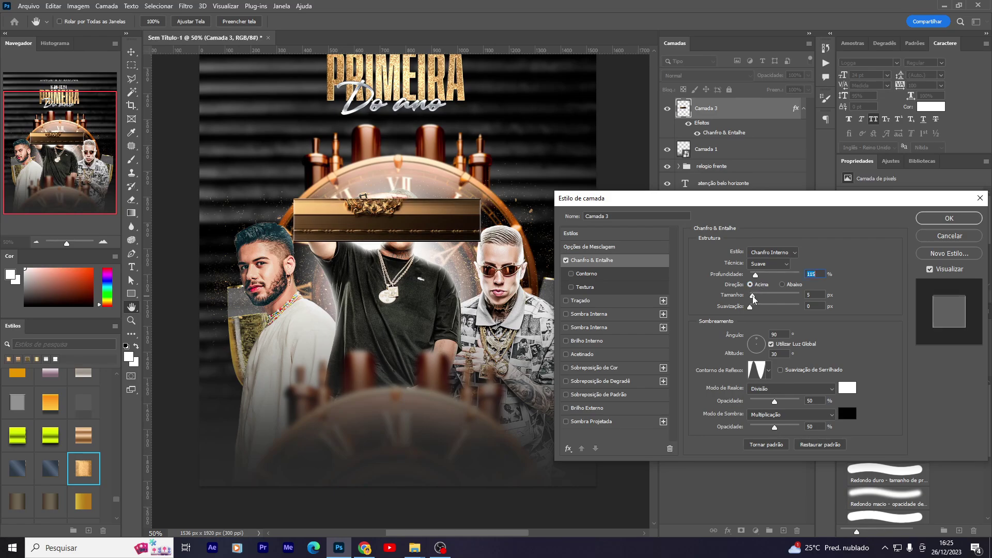
pyautogui.press('Return')
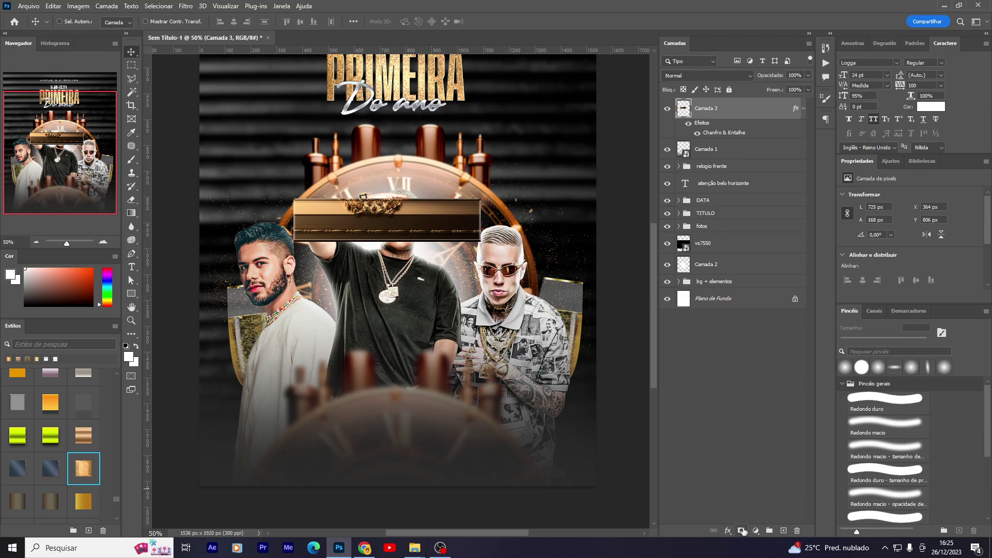
# Erase the gold strip's right end with a 300 px hard round eraser
pyautogui.press('e')
pyautogui.click(888, 426)
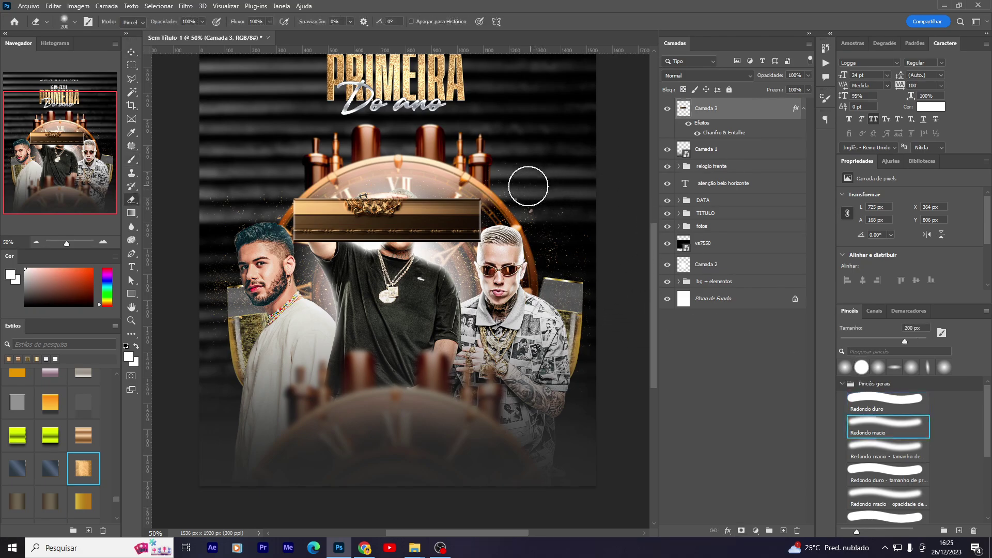
pyautogui.press(']')
pyautogui.press(']')
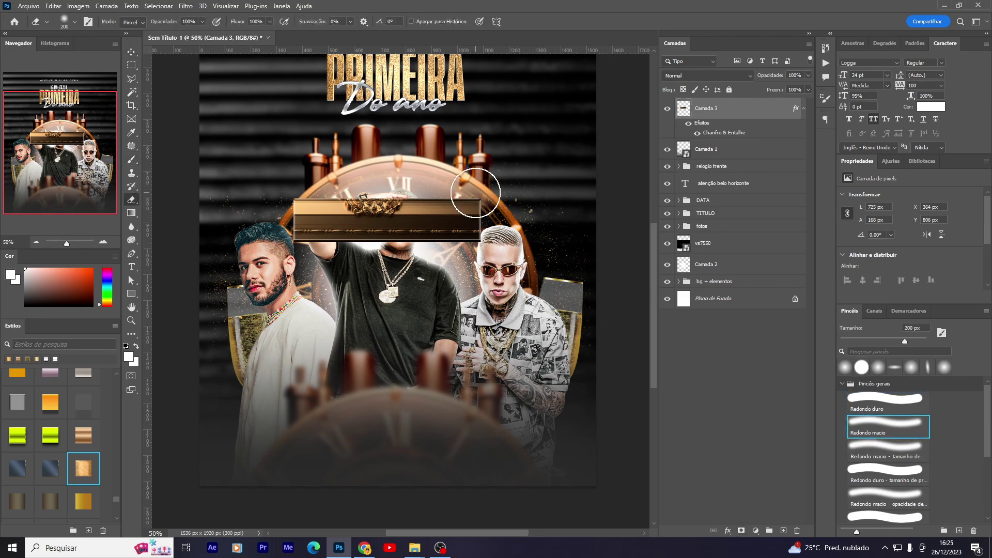
pyautogui.click(885, 401)
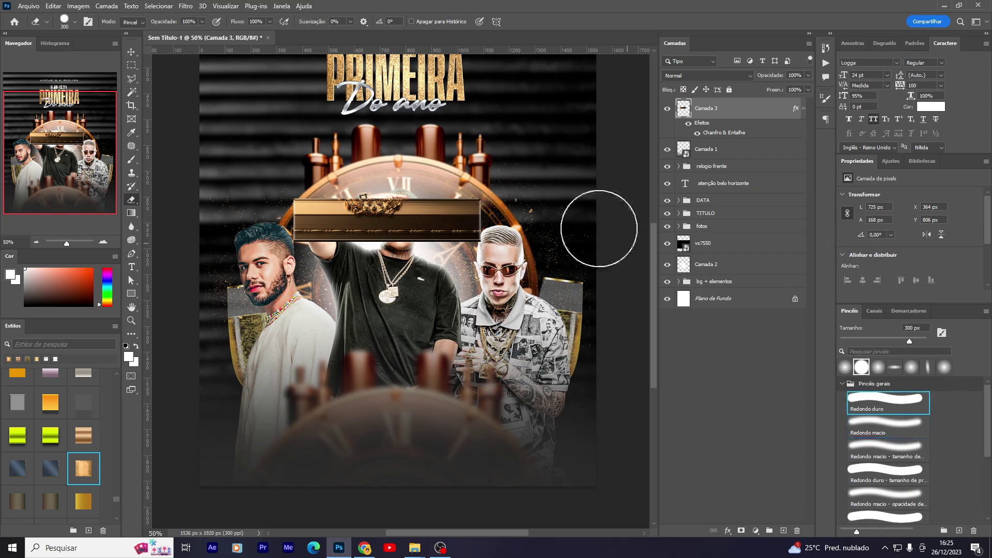
pyautogui.moveTo(505, 166); pyautogui.dragTo(496, 207)
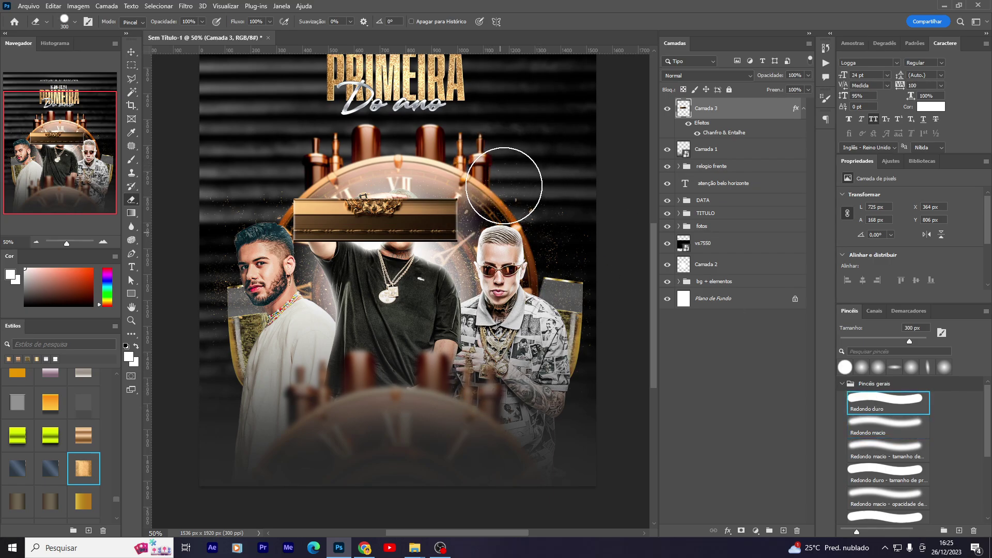
pyautogui.moveTo(504, 173); pyautogui.dragTo(492, 189)
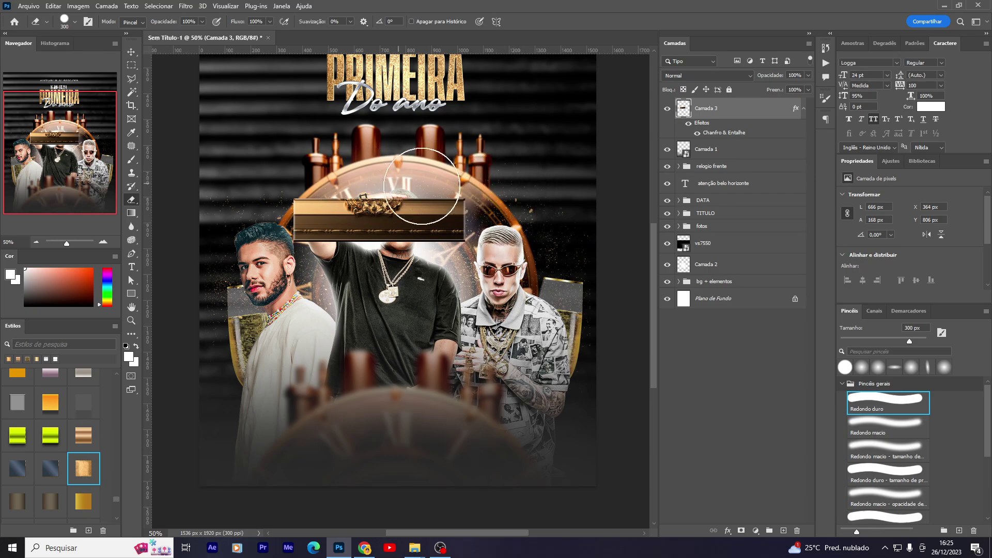
pyautogui.moveTo(384, 175); pyautogui.dragTo(498, 155)
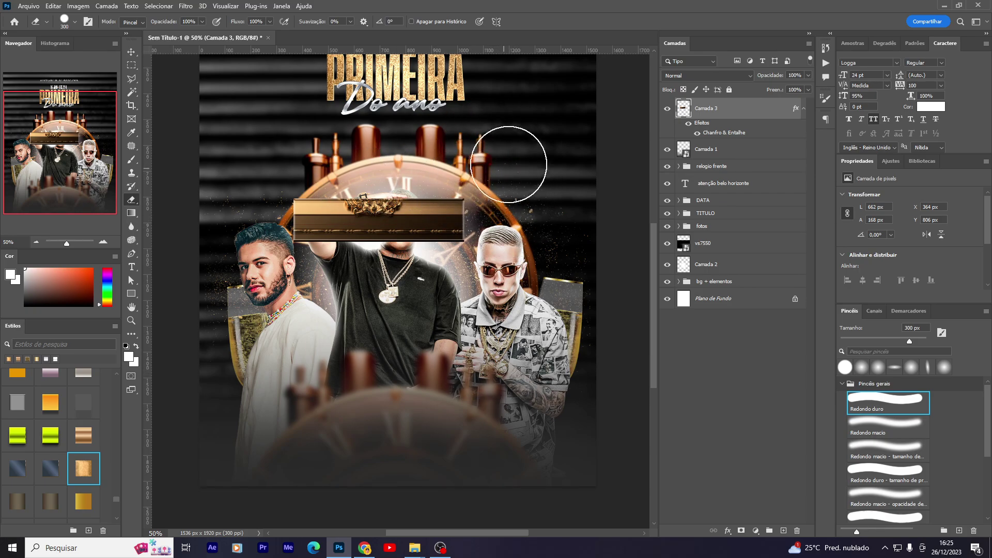
# Convert the strip to a Smart Object and scale it into a small plaque below the left rapper
pyautogui.press('v')
pyautogui.rightClick(762, 109)
pyautogui.click(818, 255)
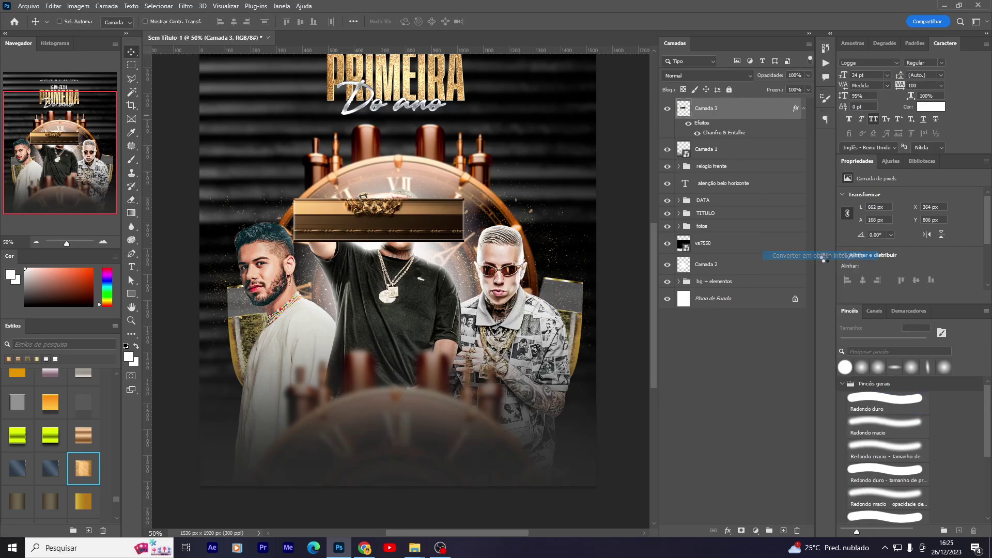
pyautogui.moveTo(379, 220); pyautogui.dragTo(323, 423)
pyautogui.hotkey('ctrl', 't')
pyautogui.moveTo(408, 442); pyautogui.dragTo(325, 440)
pyautogui.press('Return')
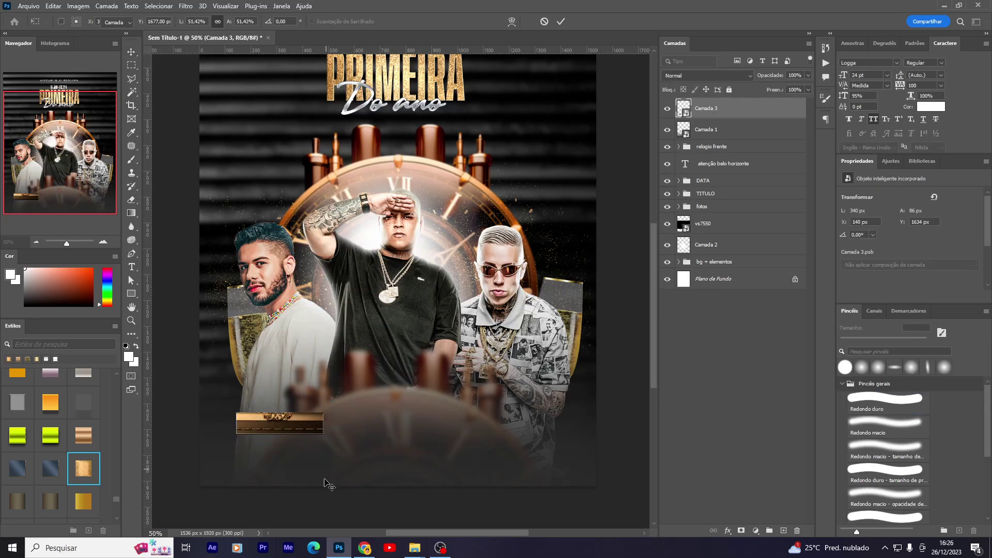
# Add a 'ZE FELIPE' text below the rappers in Tusker Grotesk 4700 Bold
pyautogui.press('t')
pyautogui.click(337, 397)
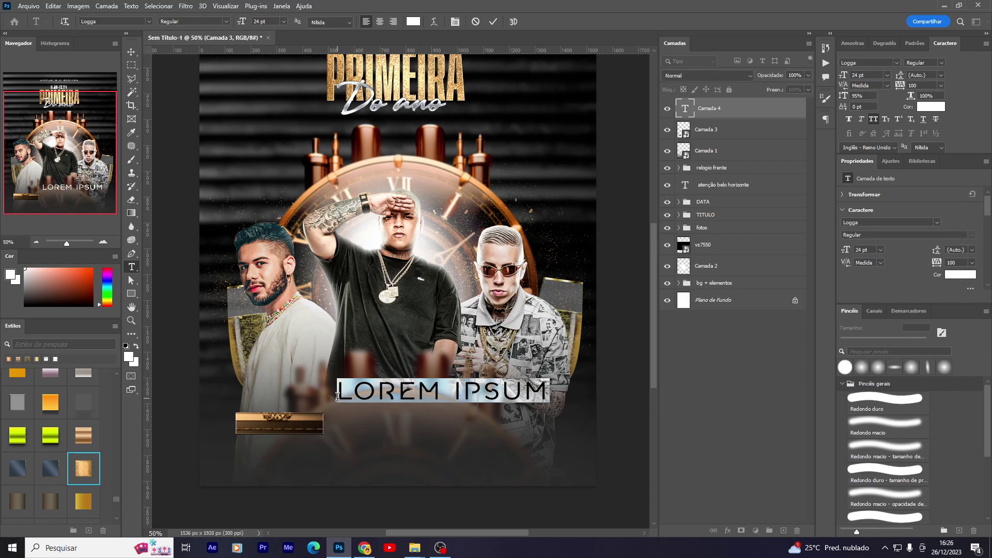
pyautogui.write('ZE FELIPE')
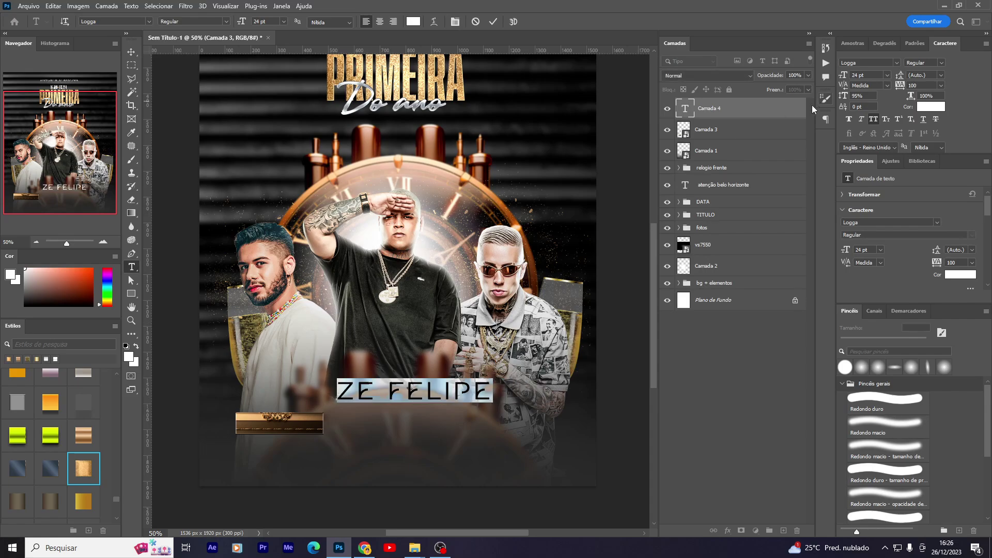
pyautogui.click(875, 66)
pyautogui.write('tusk')
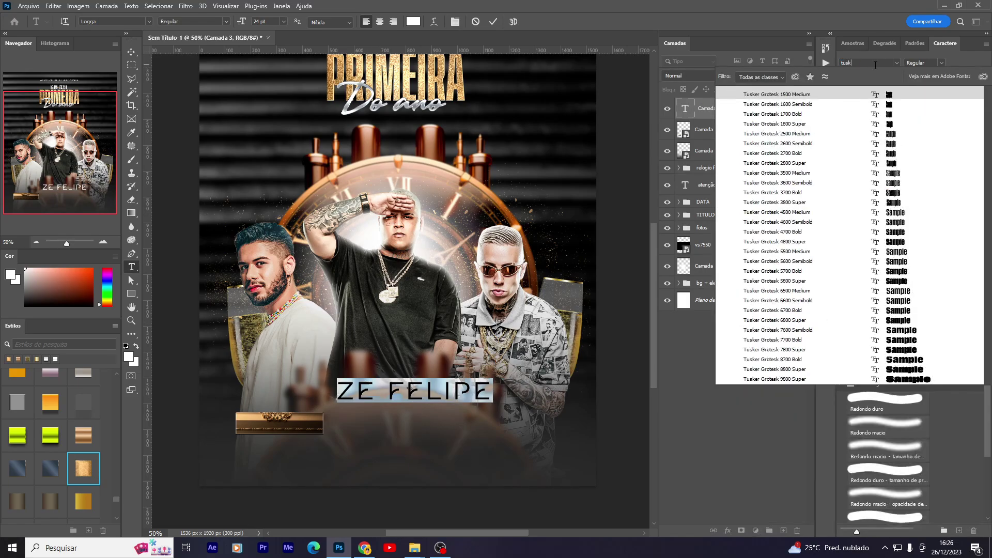
pyautogui.click(783, 232)
pyautogui.click(131, 51)
# Move the name to the bottom left and shrink it to about half size
pyautogui.moveTo(388, 391); pyautogui.dragTo(279, 431)
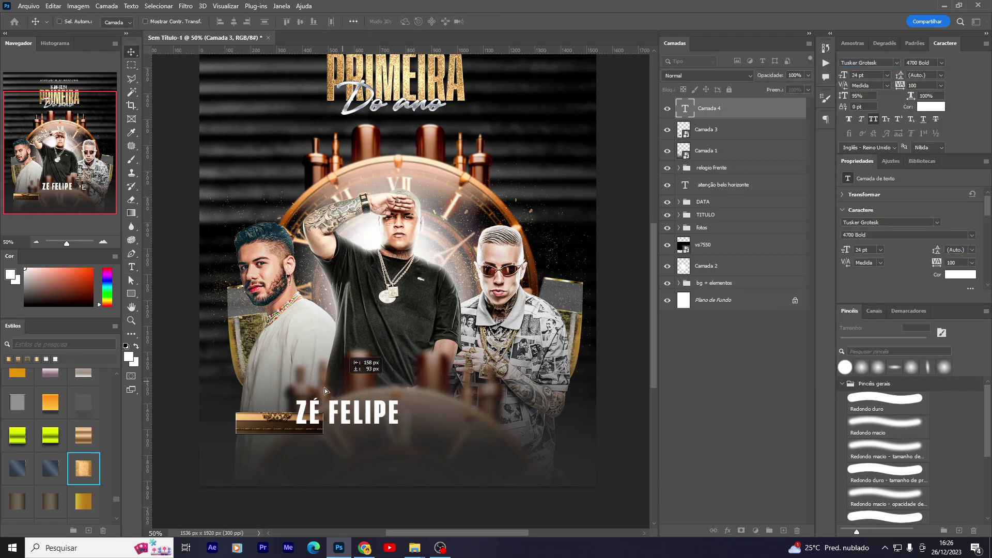
pyautogui.hotkey('ctrl', 't')
pyautogui.moveTo(333, 449)
pyautogui.mouseDown()
pyautogui.moveTo(283, 438)
pyautogui.moveTo(307, 448)
pyautogui.mouseUp()
pyautogui.press('Return')
# Change the name to Monument Extended Regular with -40 tracking, centred on the banner
pyautogui.doubleClick(288, 432)
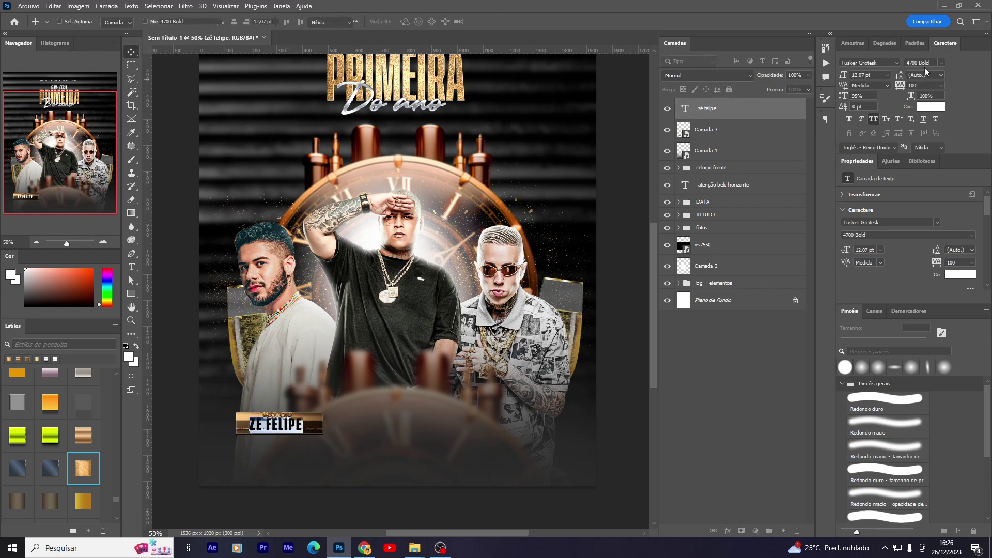
pyautogui.click(897, 62)
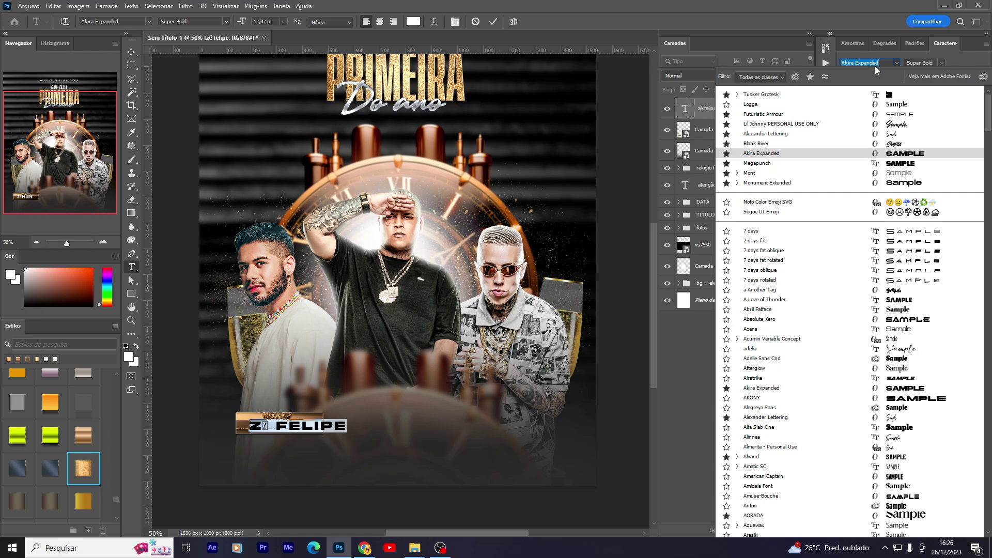
pyautogui.write('monum')
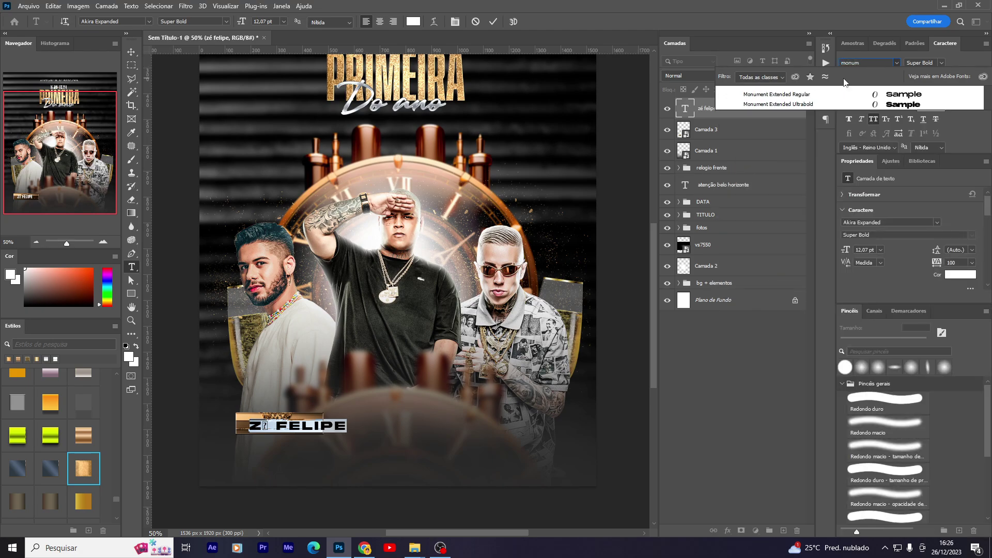
pyautogui.click(813, 97)
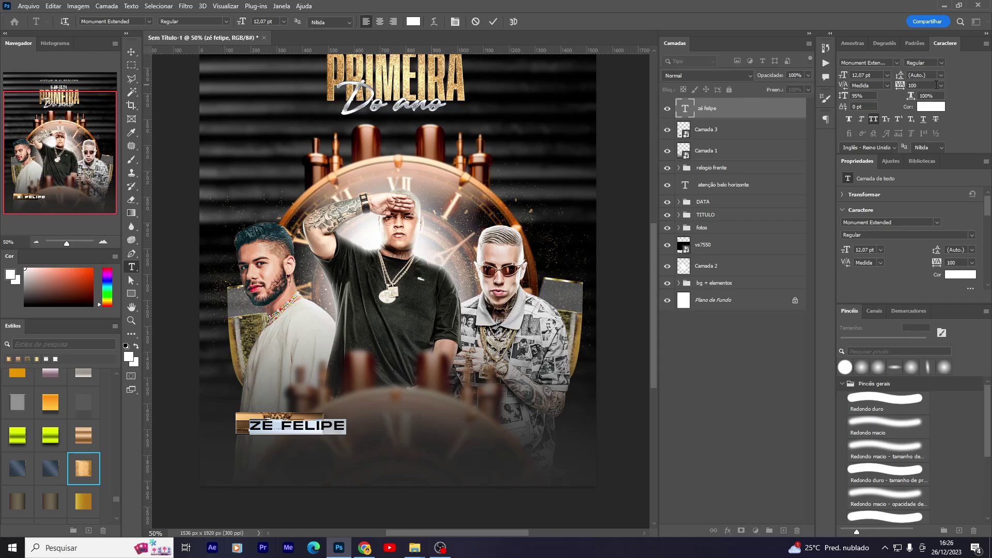
pyautogui.click(936, 85)
pyautogui.press('Down')
pyautogui.press('Down')
pyautogui.press('Down')
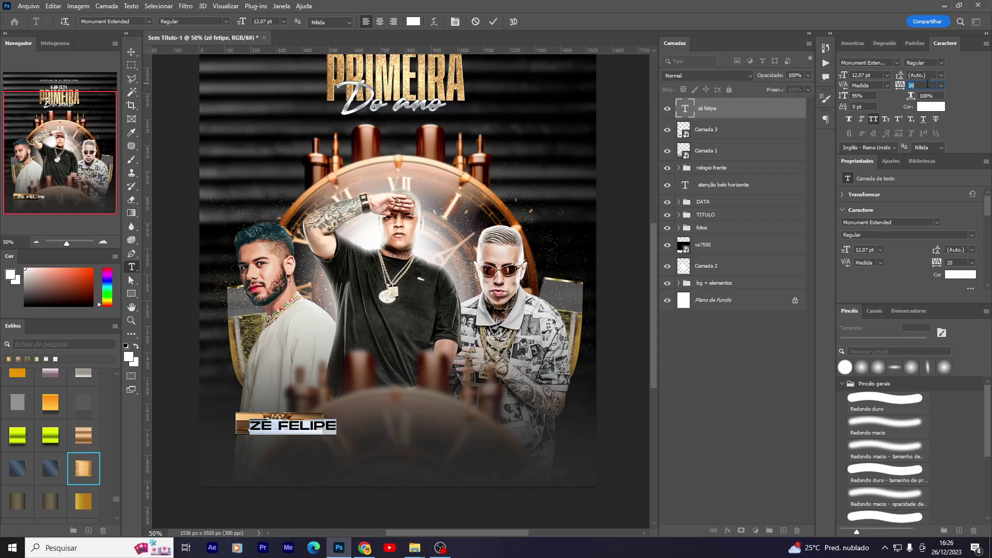
pyautogui.press('Down')
pyautogui.press('Down')
pyautogui.press('Down')
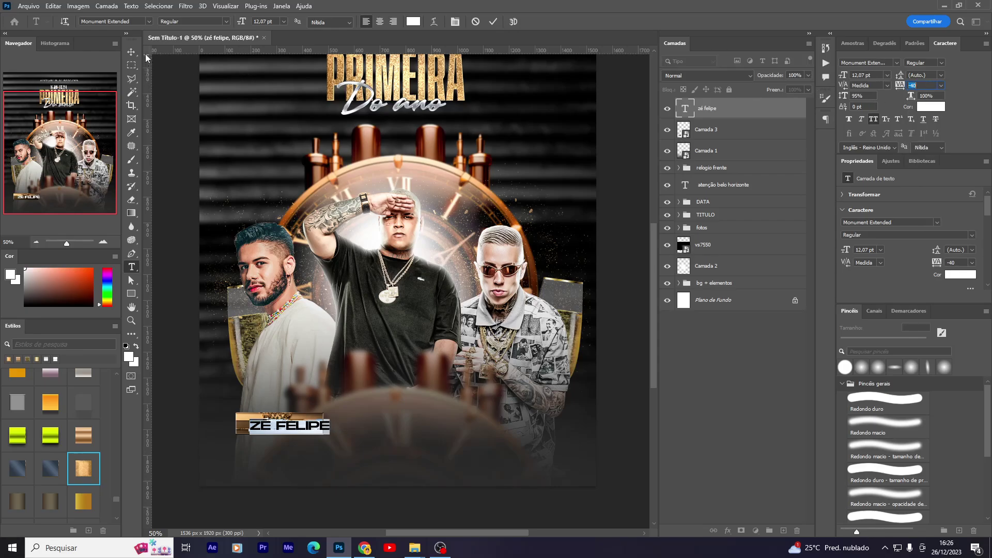
pyautogui.click(131, 52)
pyautogui.moveTo(343, 367); pyautogui.dragTo(332, 365)
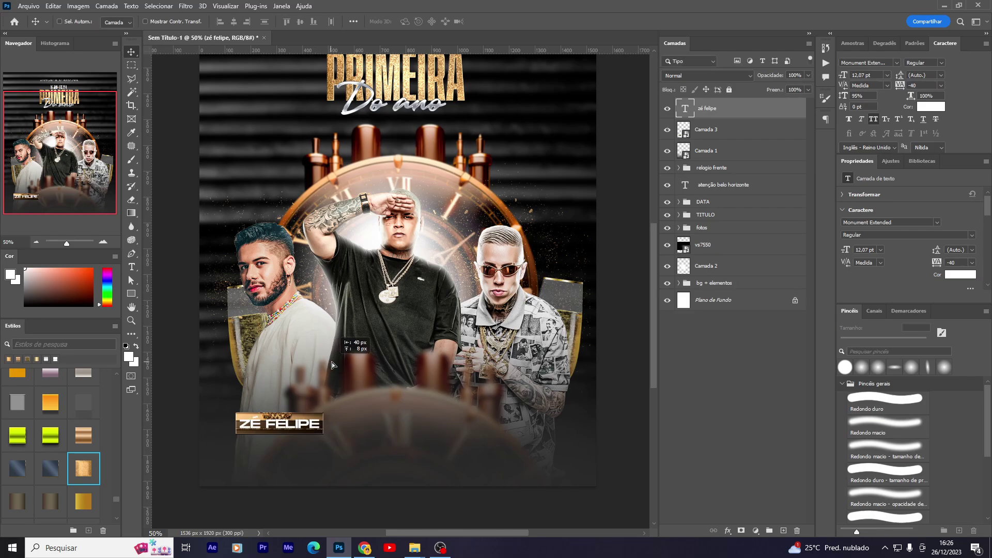
# Group the ZE FELIPE text with its gold banner and select the text layer
pyautogui.keyDown('shift'); pyautogui.click(718, 130); pyautogui.keyUp('shift')
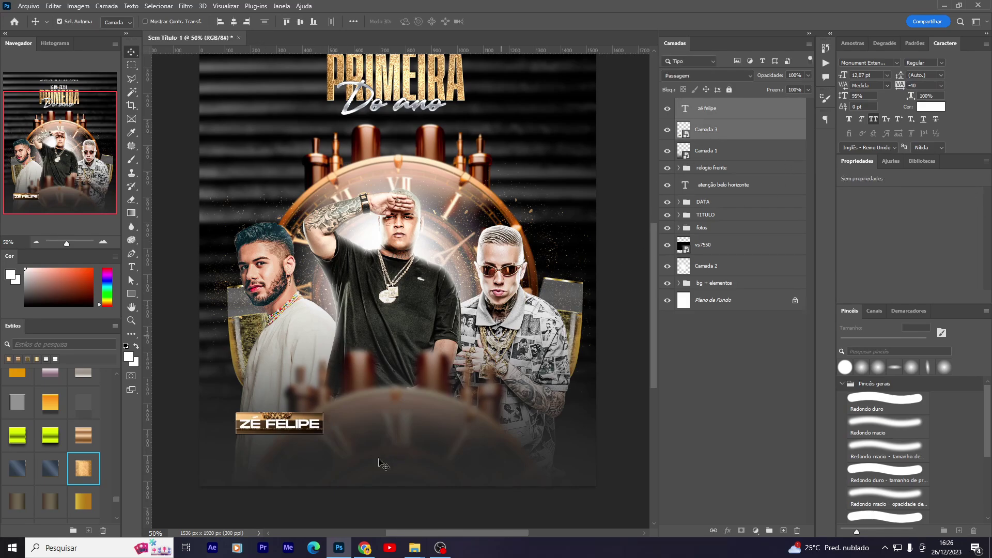
pyautogui.hotkey('ctrl', 'g')
pyautogui.click(679, 105)
pyautogui.click(715, 122)
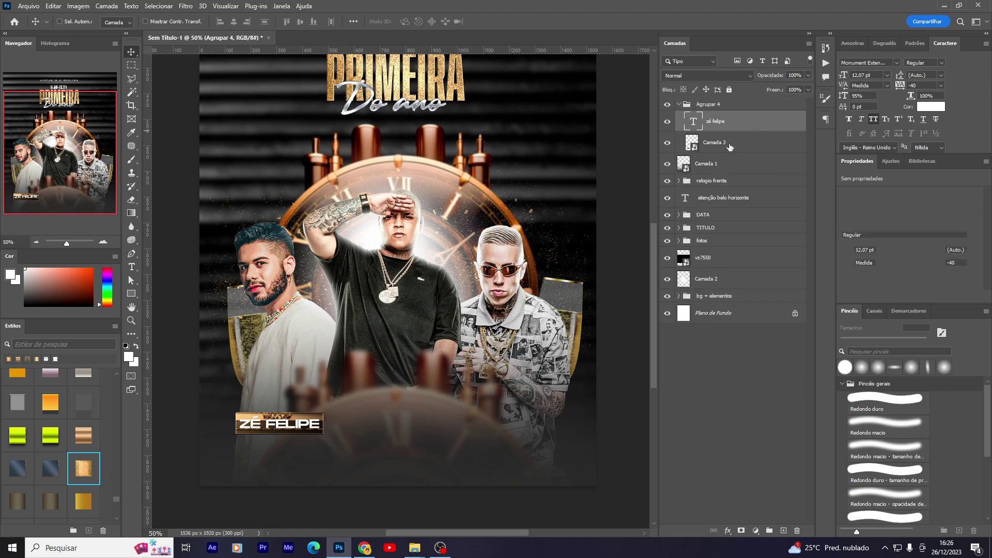
# Apply the gold style and a 23 px drop shadow, then nudge the plaque up
pyautogui.click(79, 470)
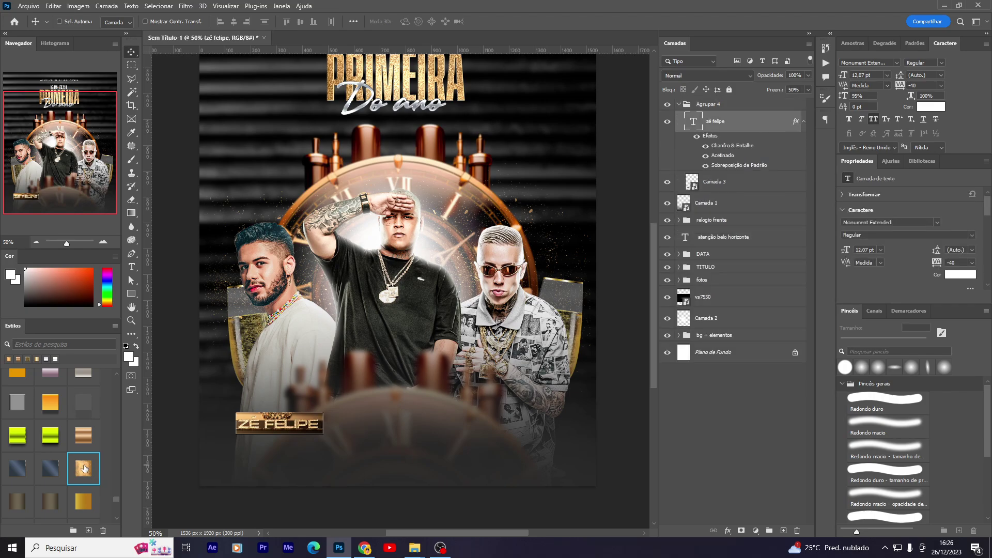
pyautogui.click(726, 532)
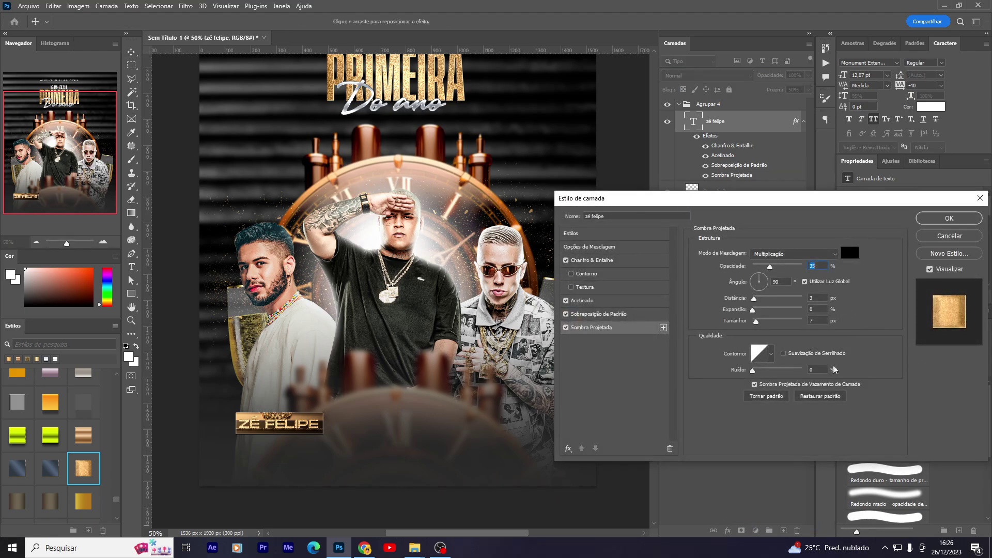
pyautogui.moveTo(759, 300); pyautogui.dragTo(765, 302)
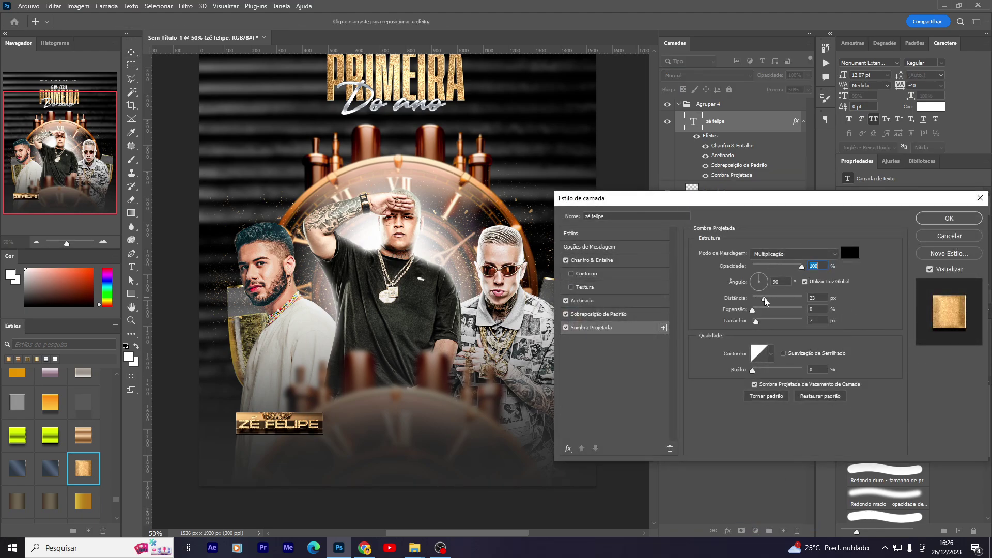
pyautogui.press('Return')
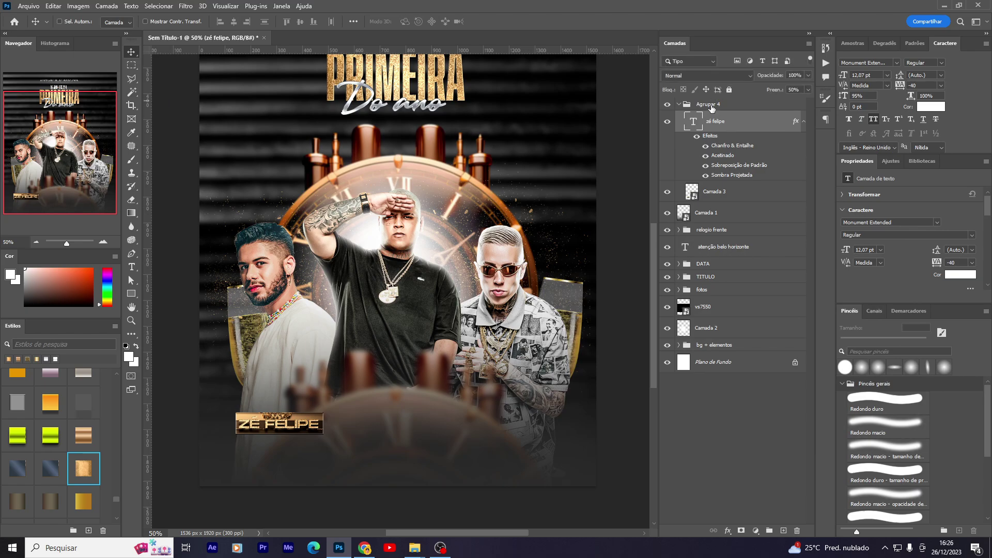
pyautogui.click(716, 109)
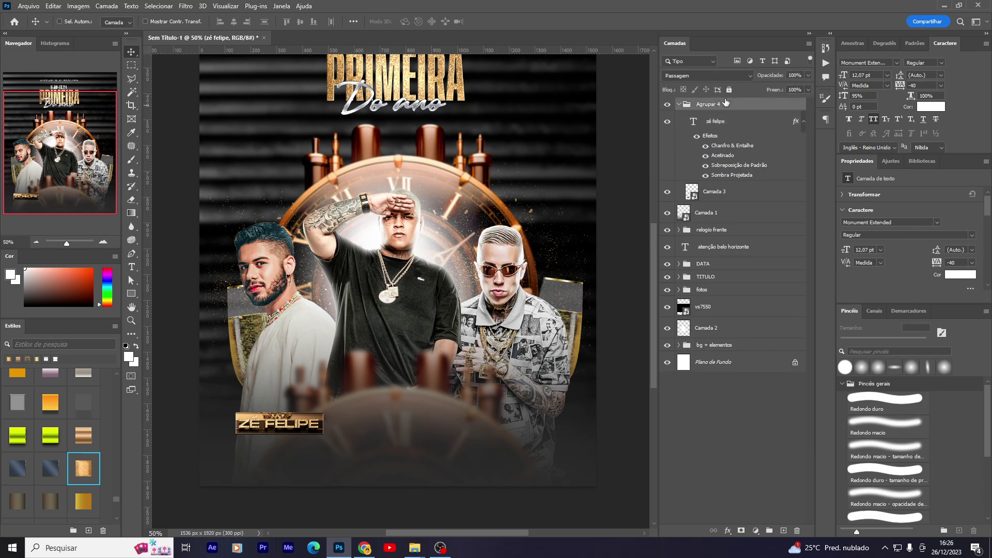
pyautogui.click(678, 104)
pyautogui.moveTo(346, 375); pyautogui.dragTo(341, 356)
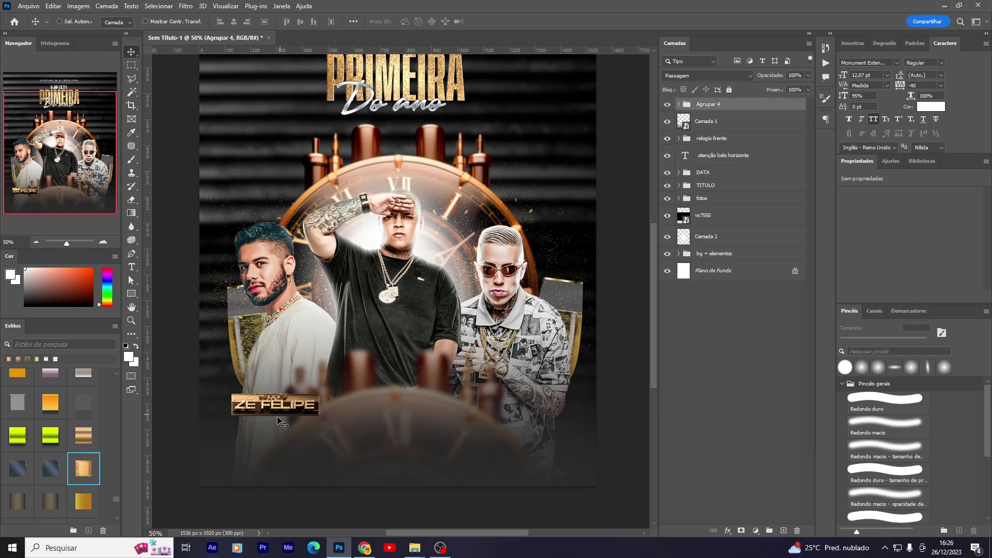
# Duplicate the plaque to the centre and change its name to RYAN SP
pyautogui.moveTo(276, 419)
pyautogui.keyDown('alt'); pyautogui.mouseDown()
pyautogui.moveTo(427, 423)
pyautogui.moveTo(397, 419)
pyautogui.mouseUp(); pyautogui.keyUp('alt')
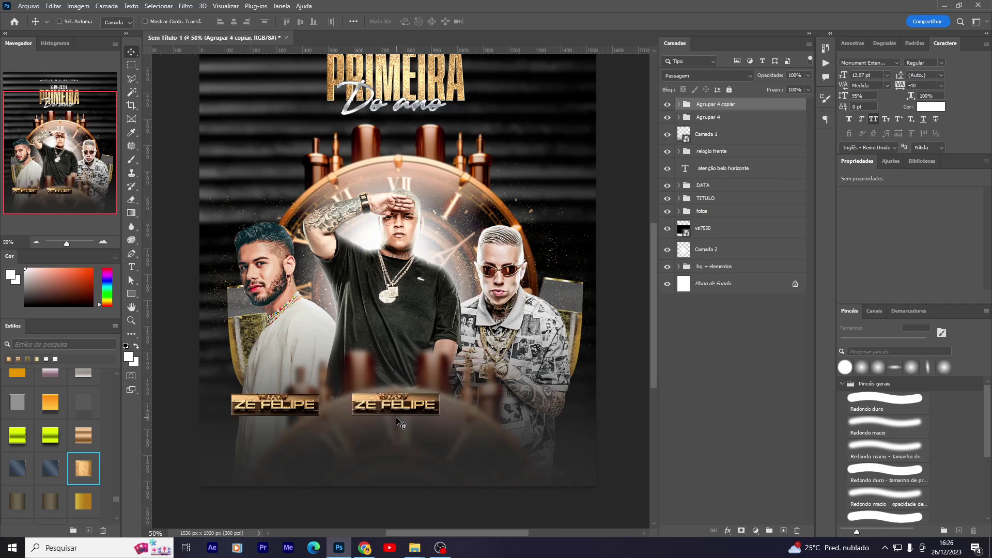
pyautogui.press('t')
pyautogui.click(400, 407)
pyautogui.hotkey('ctrl', 'a')
pyautogui.write('MC RYAN S')
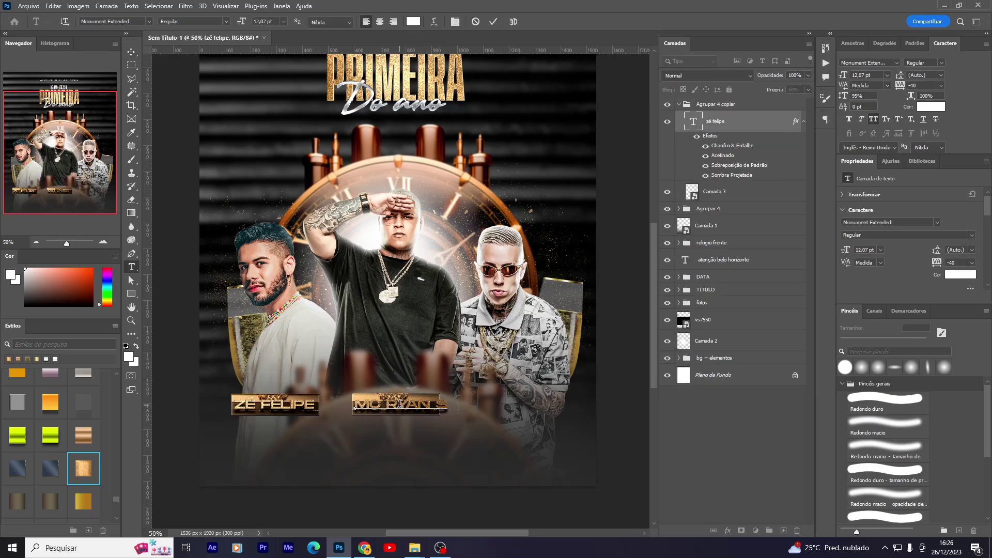
pyautogui.hotkey('ctrl', 'a')
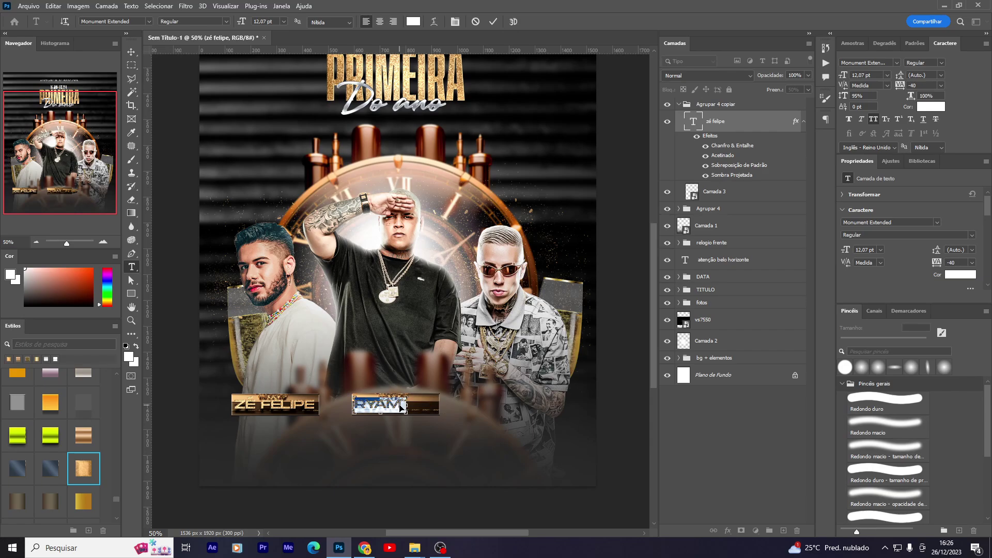
pyautogui.write('RYAN SP')
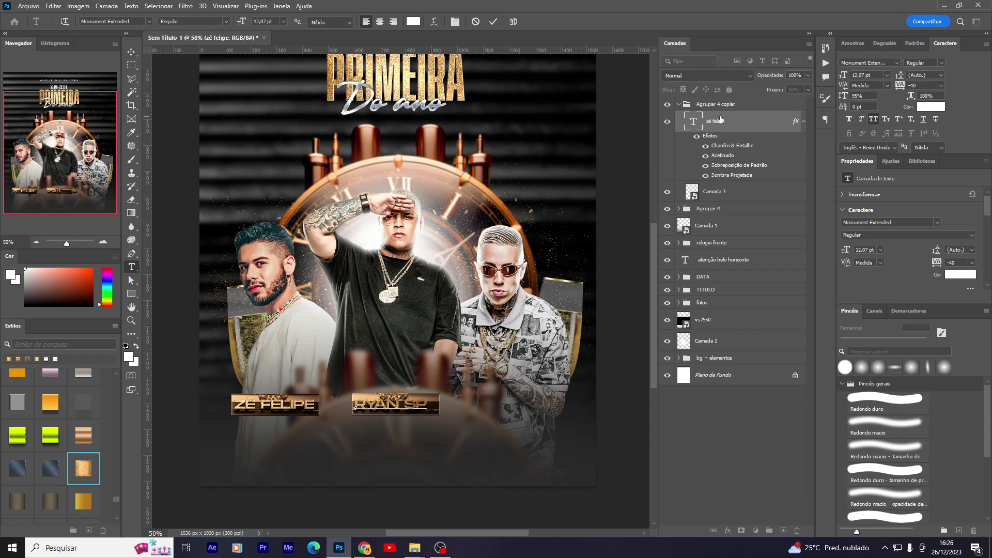
pyautogui.hotkey('ctrl', 'Return')
# Duplicate the RYAN SP plaque to the right and rename it DANIEL
pyautogui.press('v')
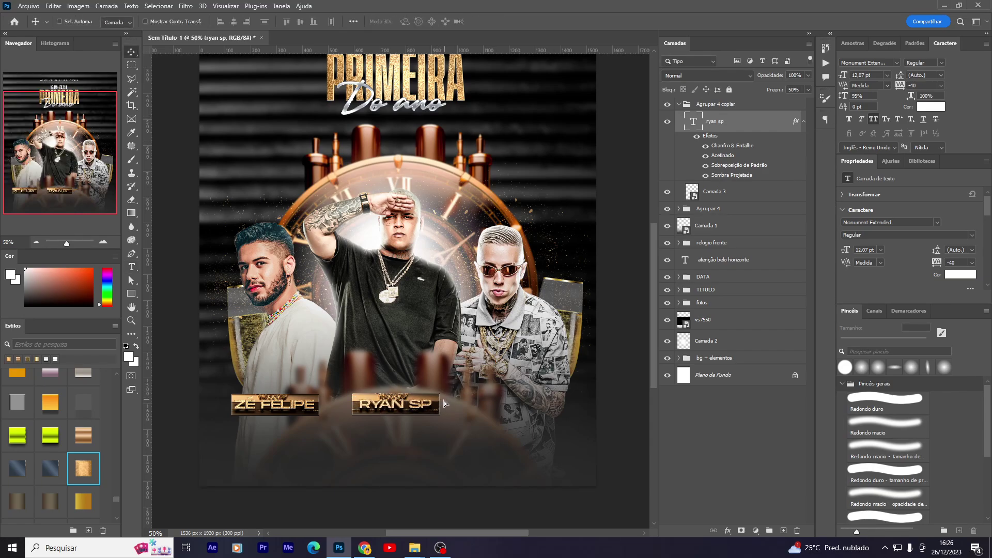
pyautogui.click(680, 103)
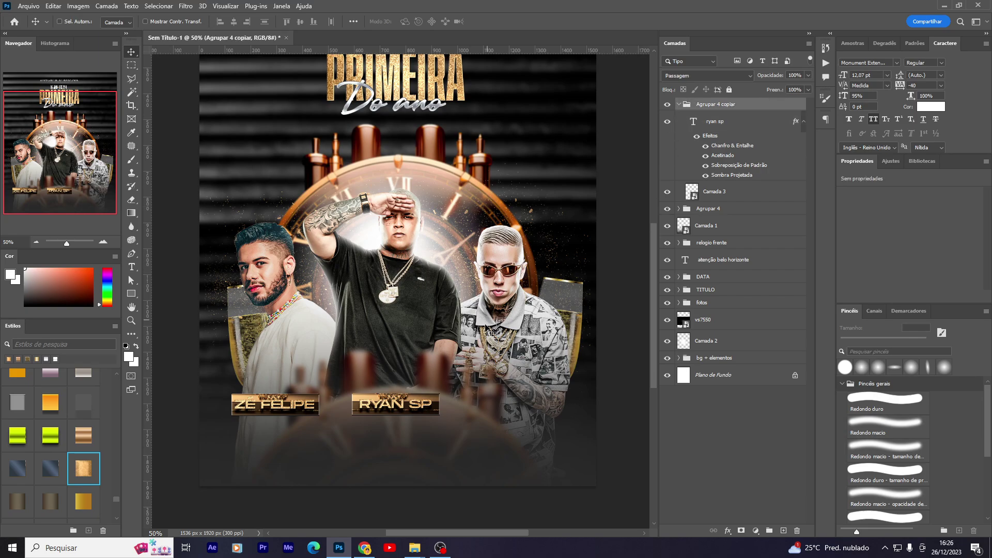
pyautogui.moveTo(372, 409); pyautogui.dragTo(541, 421)
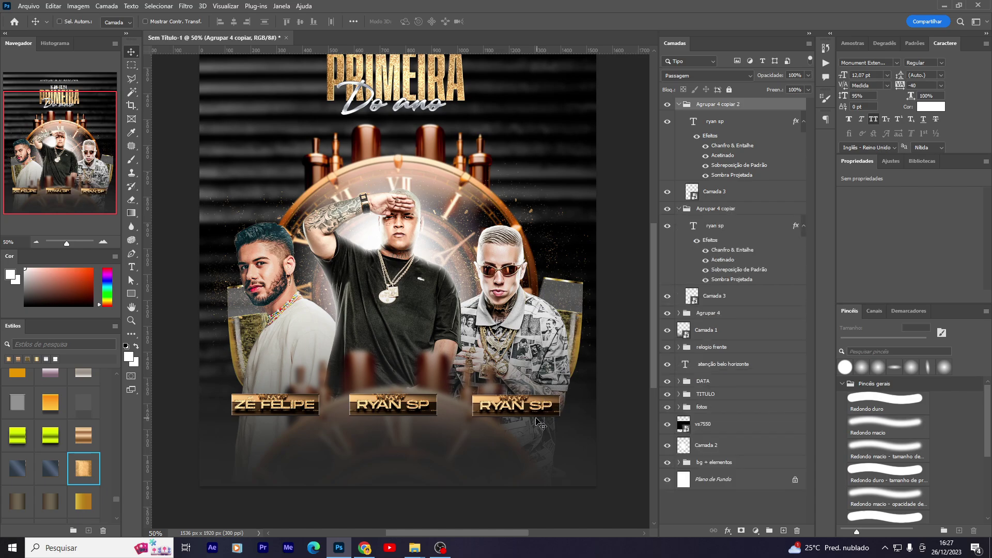
pyautogui.doubleClick(532, 407)
pyautogui.write('D')
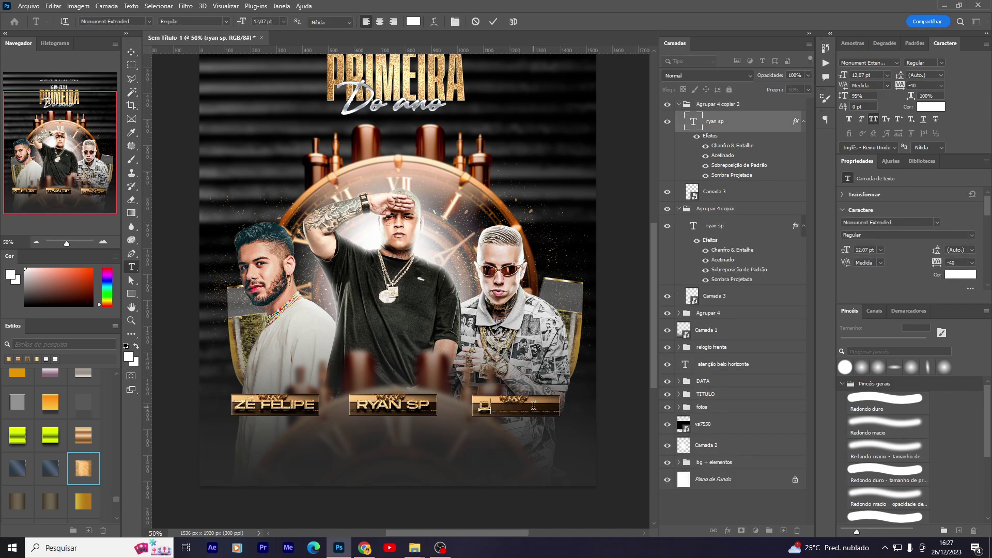
pyautogui.write('ANIEL')
pyautogui.click(734, 128)
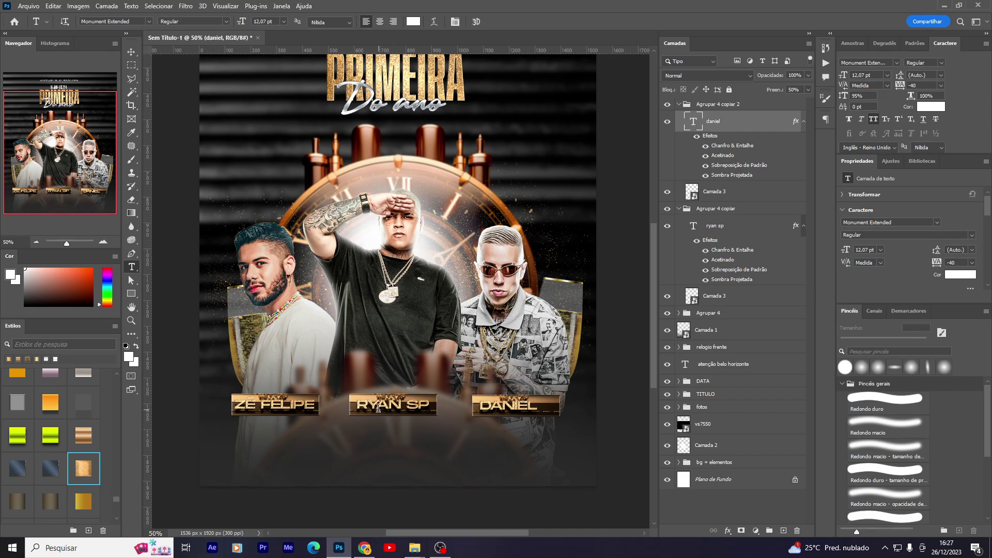
pyautogui.doubleClick(379, 408)
# Retype the centre name as MC RYAN SP and shrink it to fit the plaque
pyautogui.write('MC')
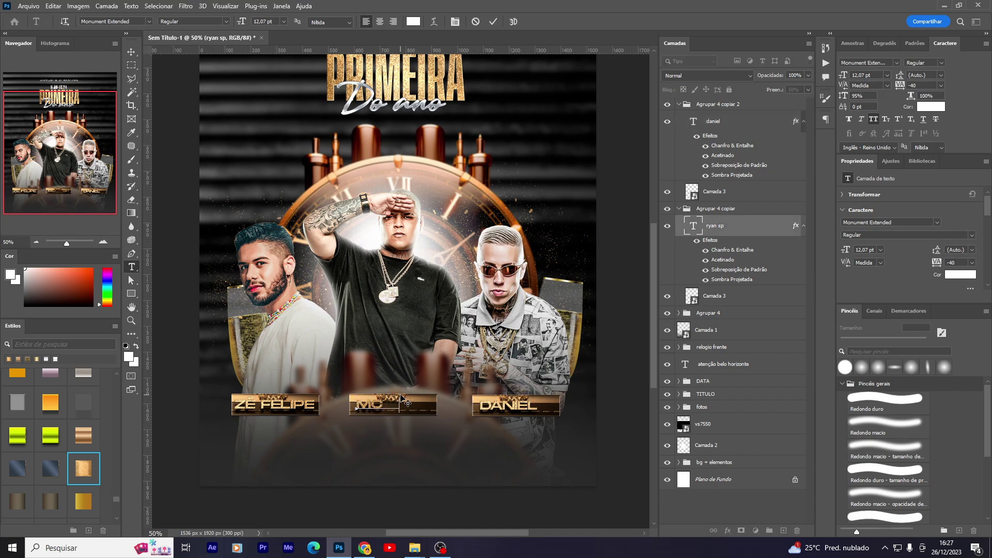
pyautogui.write(' RYAN SP')
pyautogui.hotkey('ctrl', 'a')
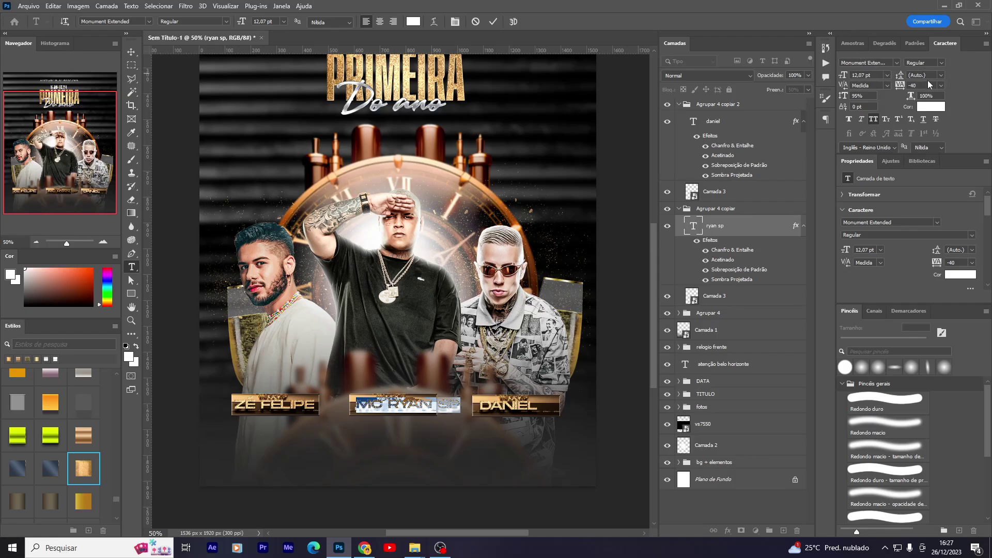
pyautogui.hotkey('ctrl', 't')
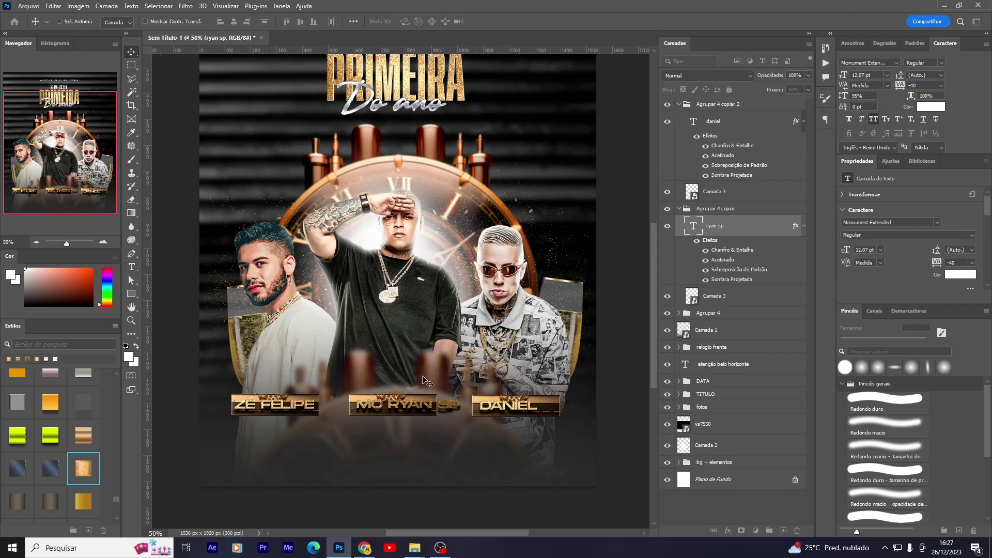
pyautogui.moveTo(460, 414); pyautogui.dragTo(433, 410)
pyautogui.press('Return')
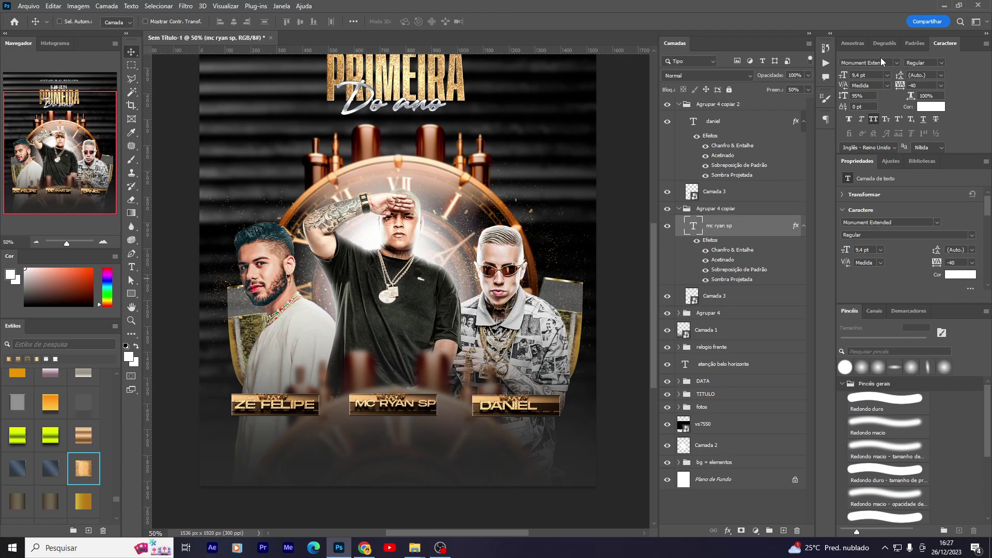
# Set MC RYAN SP in Tusker Grotesk 5500 Medium and enlarge it on its plaque
pyautogui.press('t')
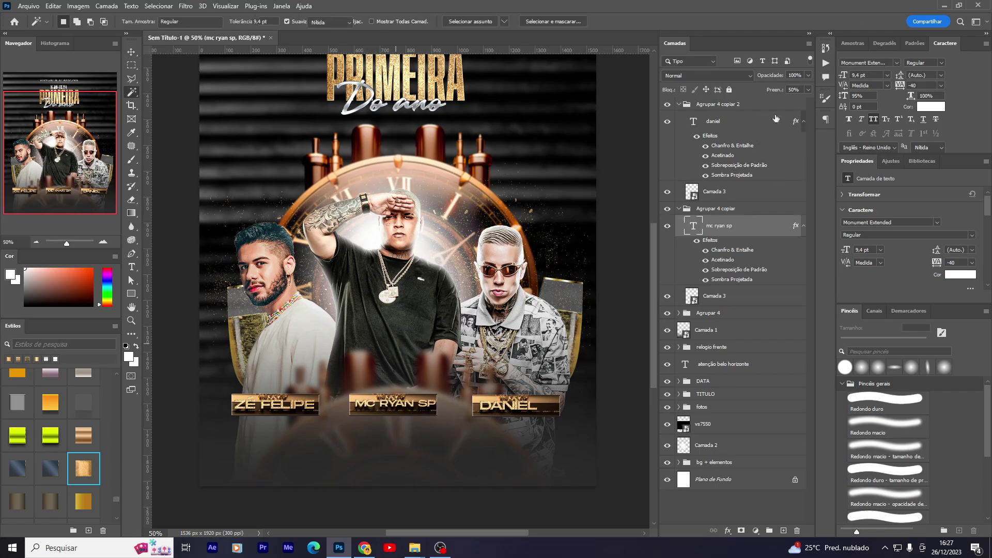
pyautogui.click(877, 64)
pyautogui.write('tuske')
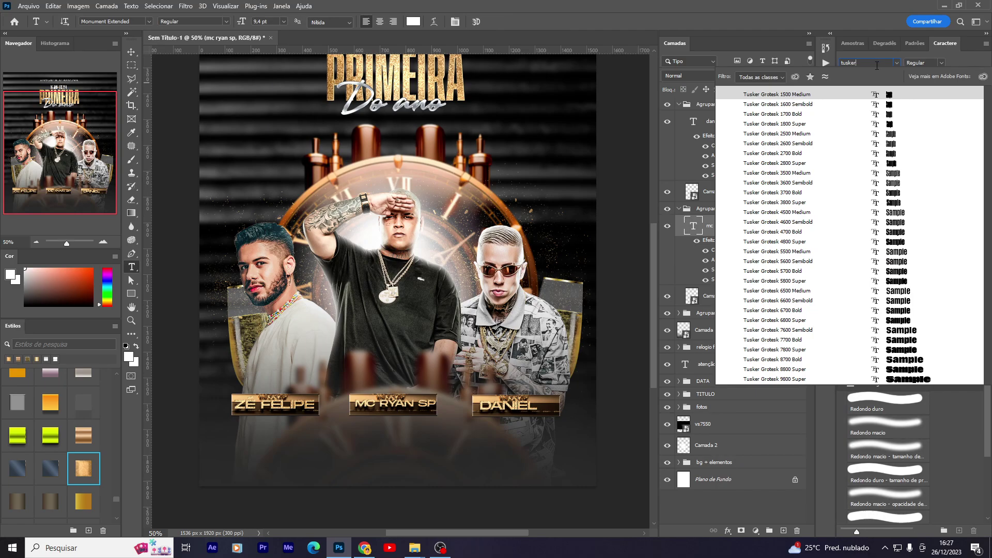
pyautogui.click(769, 256)
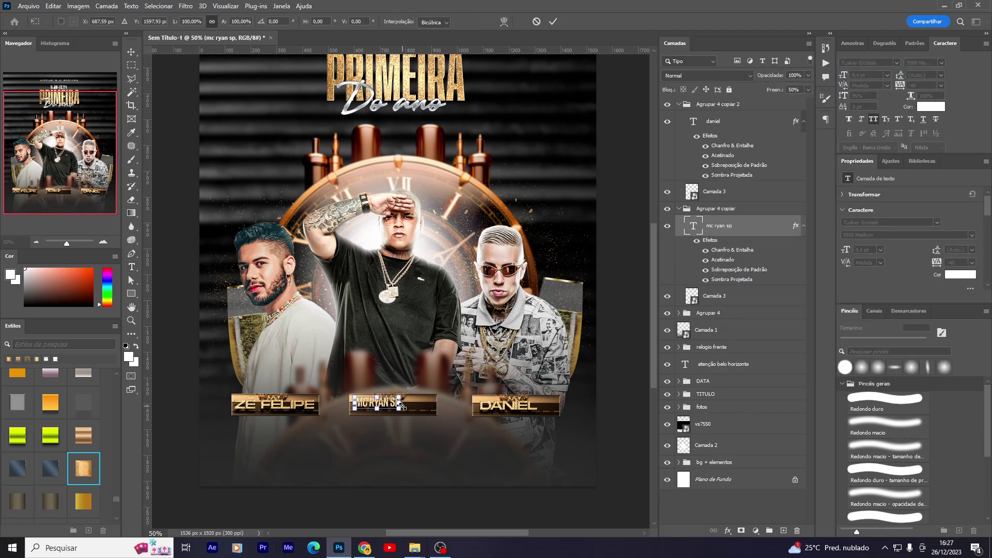
pyautogui.moveTo(409, 411)
pyautogui.mouseDown()
pyautogui.moveTo(425, 419)
pyautogui.moveTo(417, 408)
pyautogui.mouseUp()
pyautogui.press('Return')
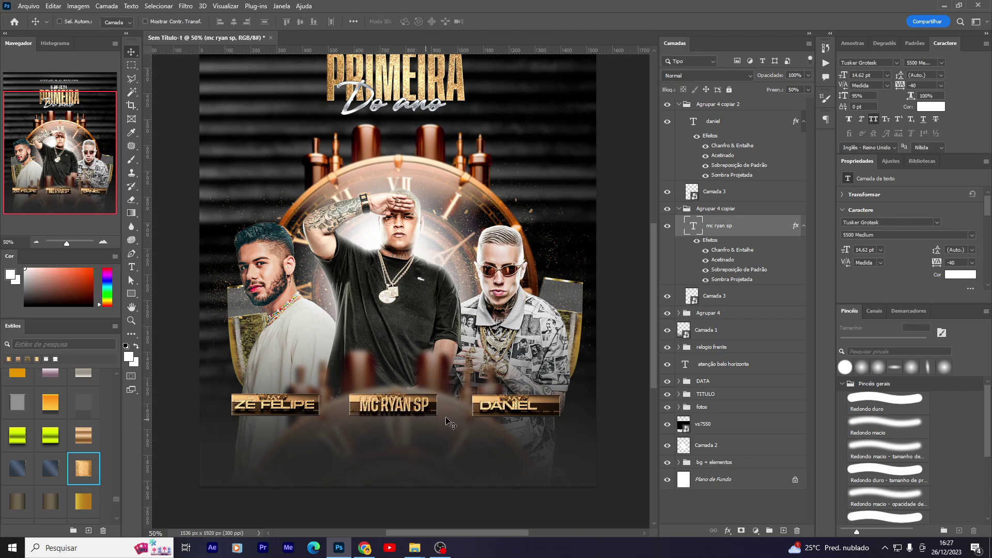
pyautogui.click(723, 121)
pyautogui.press('Delete')
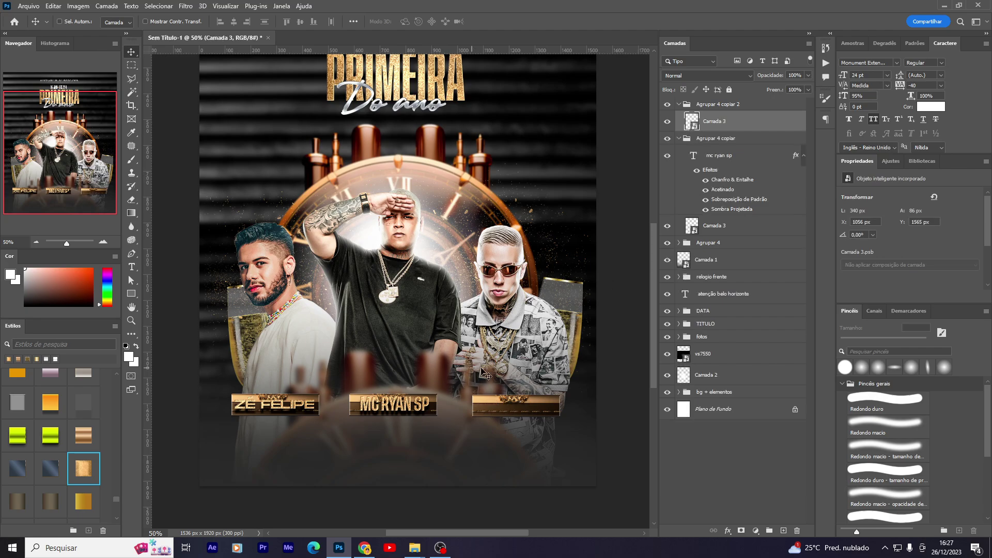
pyautogui.hotkey('ctrl', 'z')
# Restyle DANIEL as 'MC DANIEL' in Tusker Grotesk 5500 Medium at 16 pt
pyautogui.press('t')
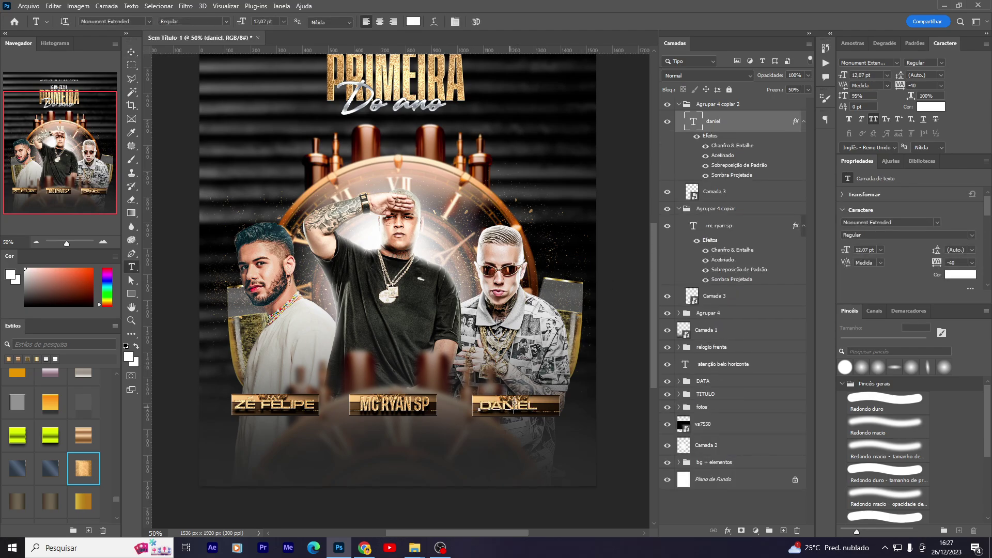
pyautogui.doubleClick(514, 405)
pyautogui.click(885, 63)
pyautogui.write('tusker')
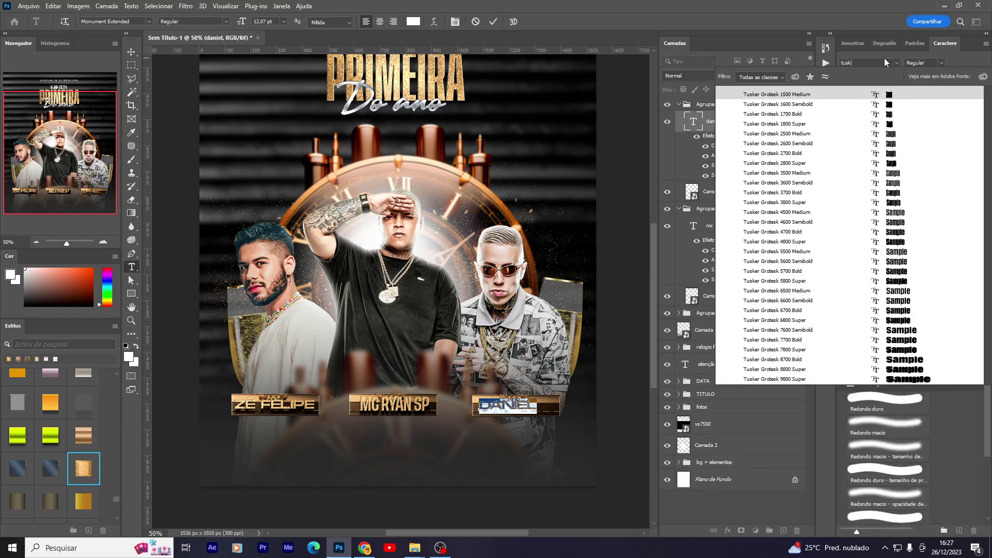
pyautogui.press('Down')
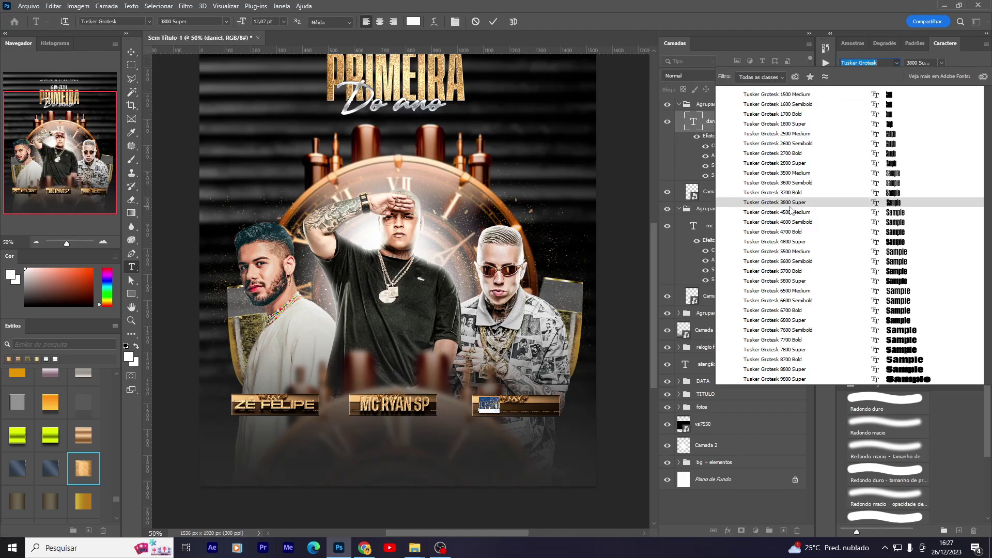
pyautogui.click(915, 251)
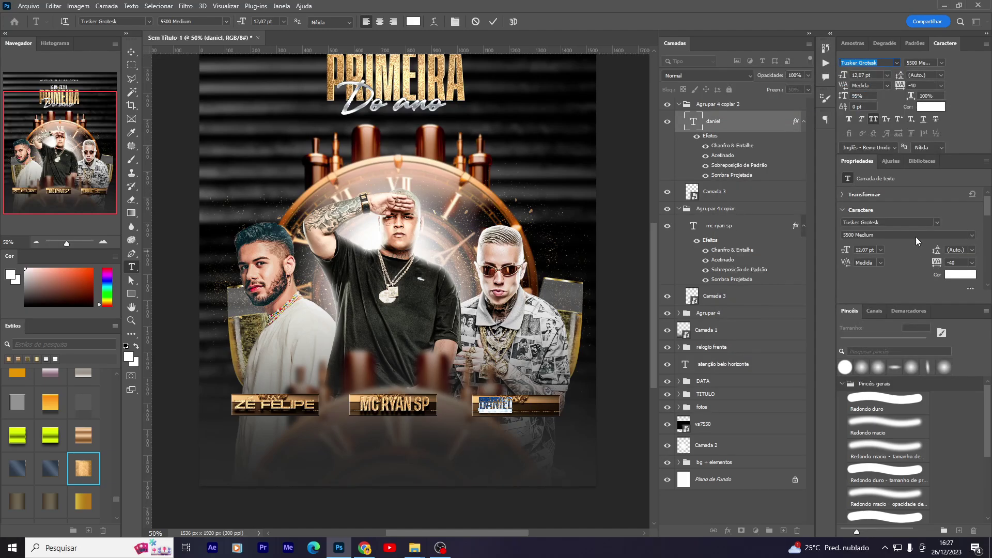
pyautogui.press('Up')
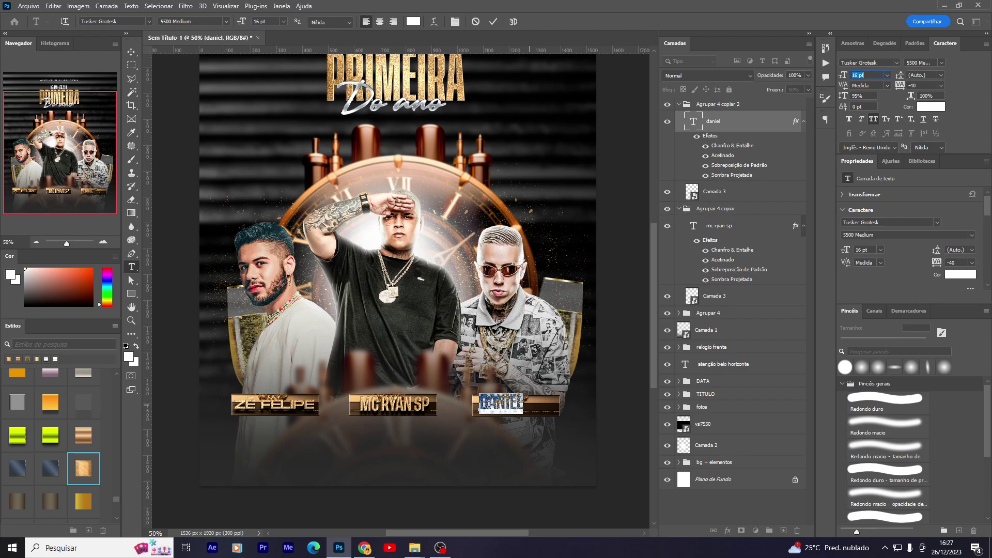
pyautogui.press('Return')
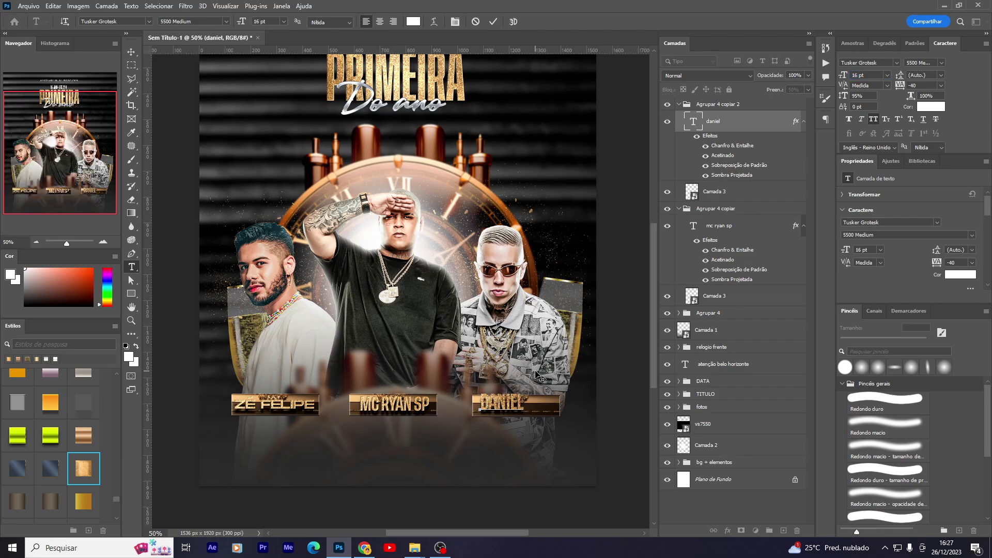
pyautogui.write('MC')
pyautogui.click(131, 52)
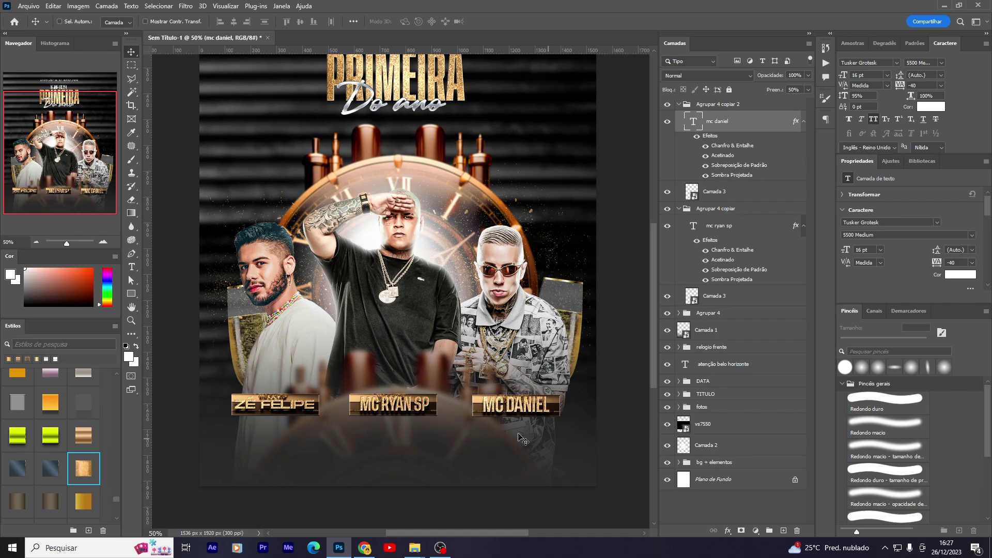
pyautogui.doubleClick(258, 403)
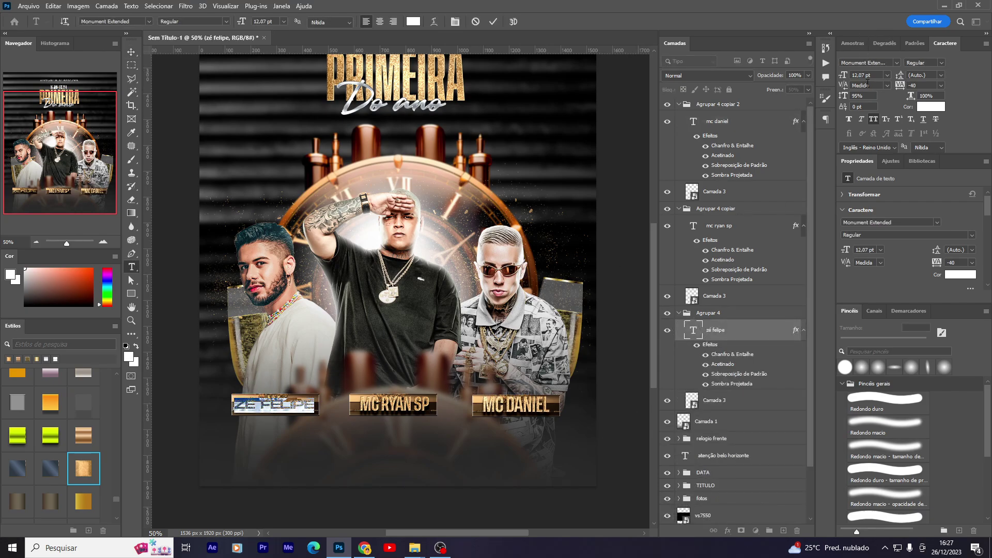
# Set ZE FELIPE in Tusker Grotesk 5500 Medium and stretch it wider to fill its plaque
pyautogui.click(879, 63)
pyautogui.write('tusk')
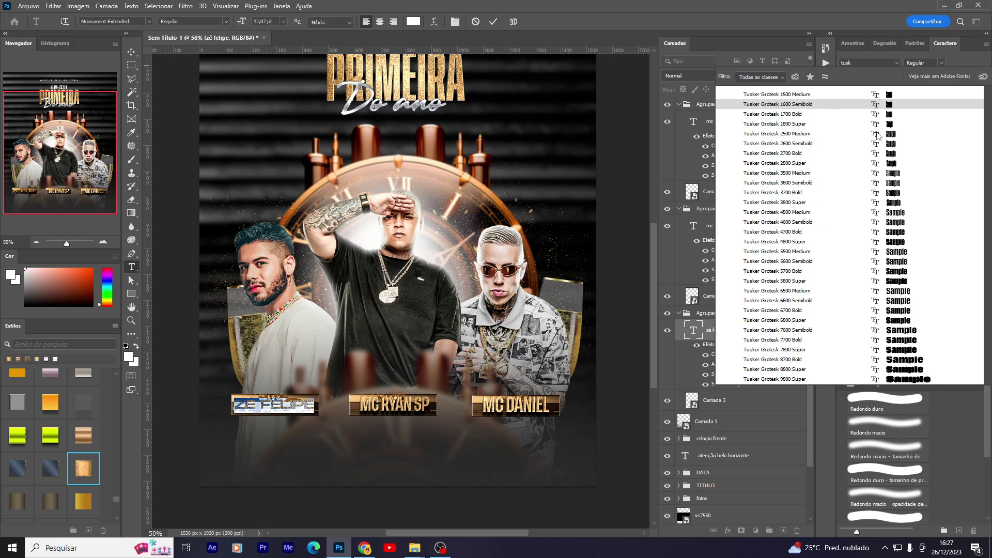
pyautogui.click(873, 251)
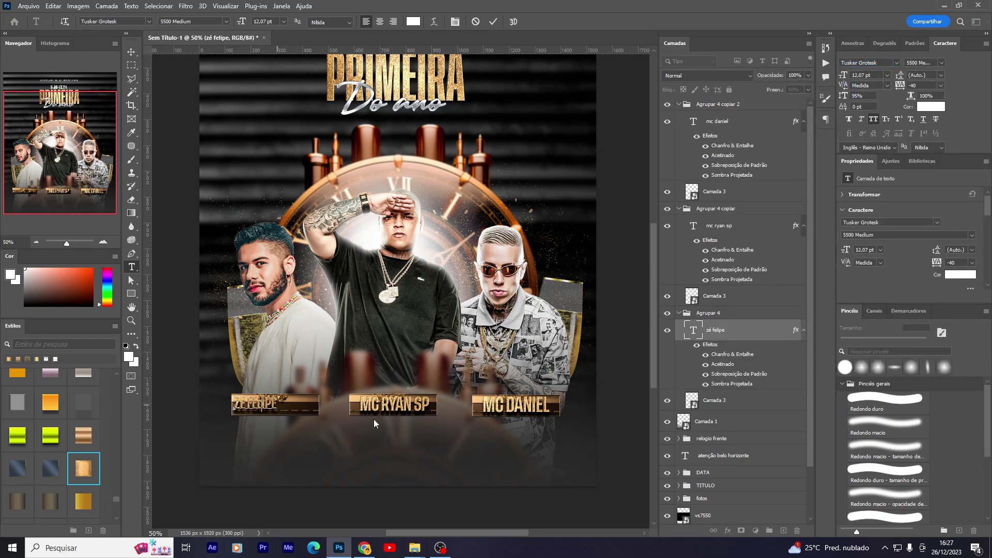
pyautogui.press('BackSpace')
pyautogui.press('BackSpace')
pyautogui.press('BackSpace')
pyautogui.press('BackSpace')
pyautogui.press('BackSpace')
pyautogui.press('BackSpace')
pyautogui.press('BackSpace')
pyautogui.press('BackSpace')
pyautogui.press('BackSpace')
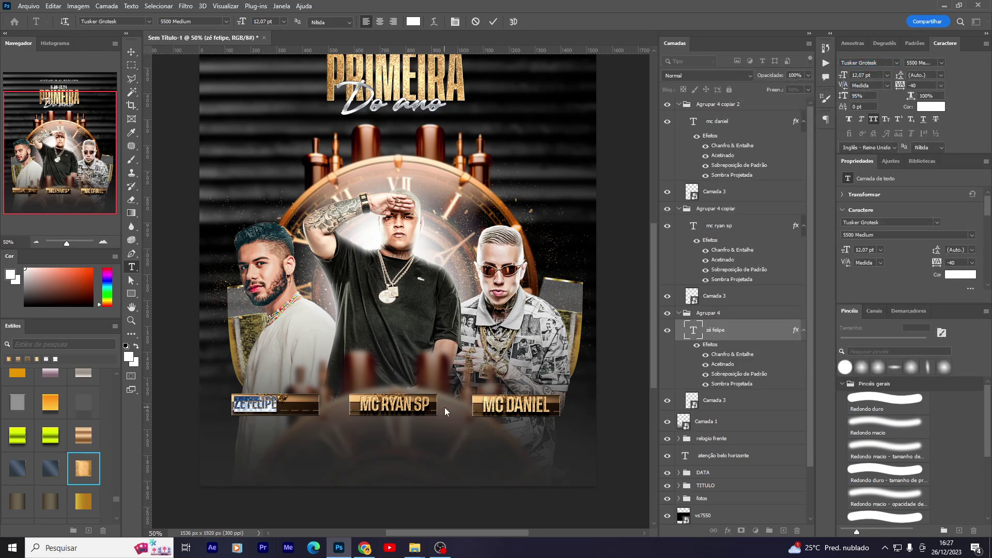
pyautogui.press('BackSpace')
pyautogui.press('BackSpace')
pyautogui.press('BackSpace')
pyautogui.hotkey('ctrl', 'Return')
pyautogui.hotkey('ctrl', 't')
pyautogui.moveTo(277, 411); pyautogui.dragTo(316, 408)
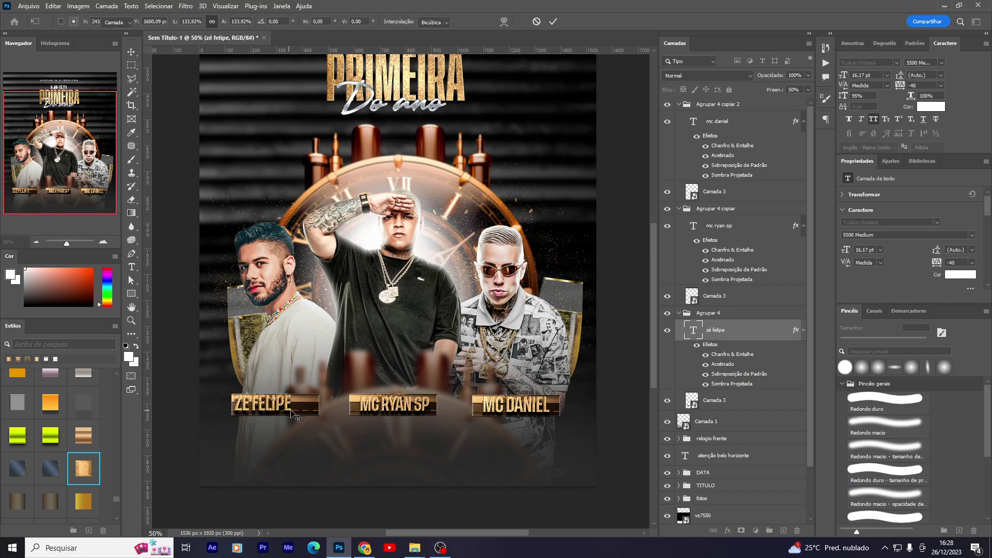
pyautogui.press('Return')
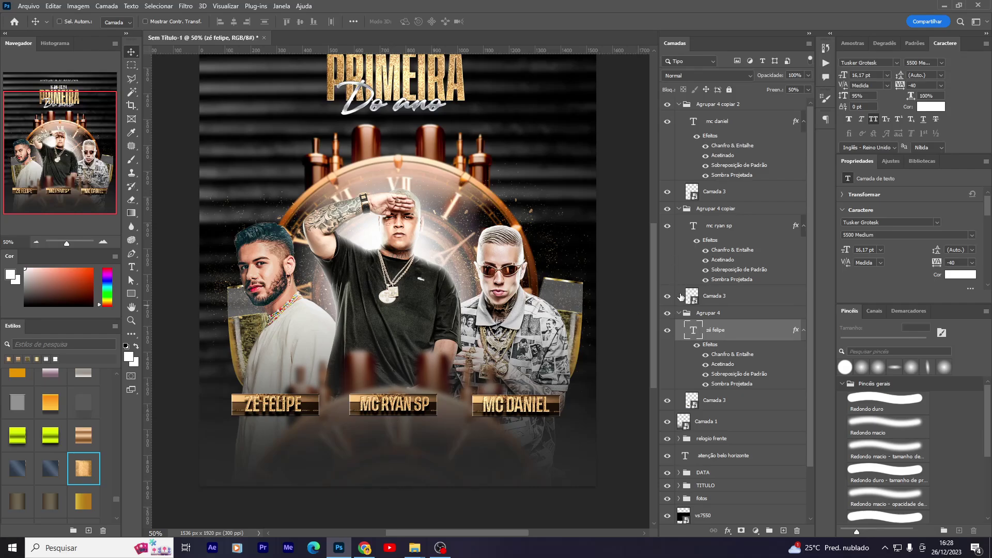
# Collapse the three plaque groups and nudge MC RYAN SP and MC DANIEL slightly right
pyautogui.click(680, 313)
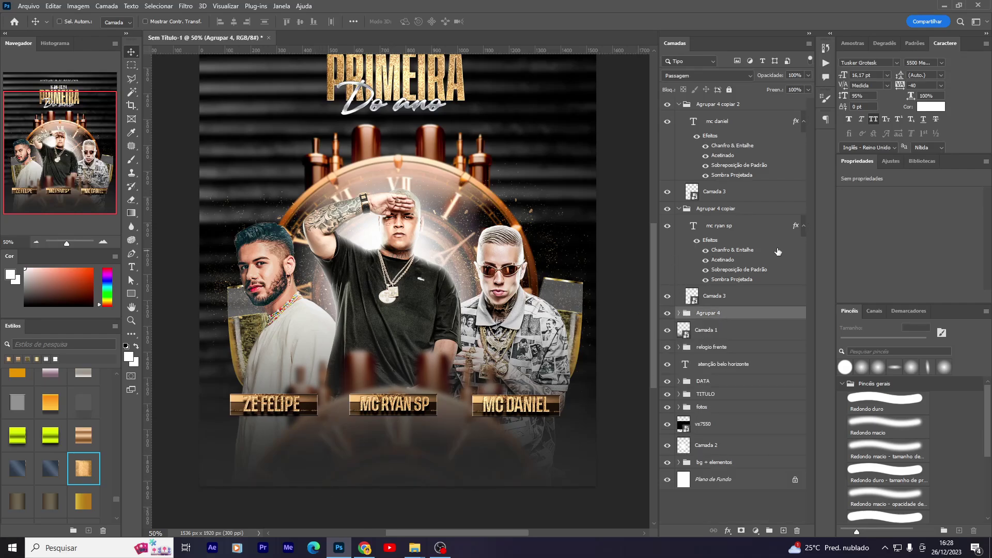
pyautogui.click(679, 210)
pyautogui.press('Right')
pyautogui.press('Right')
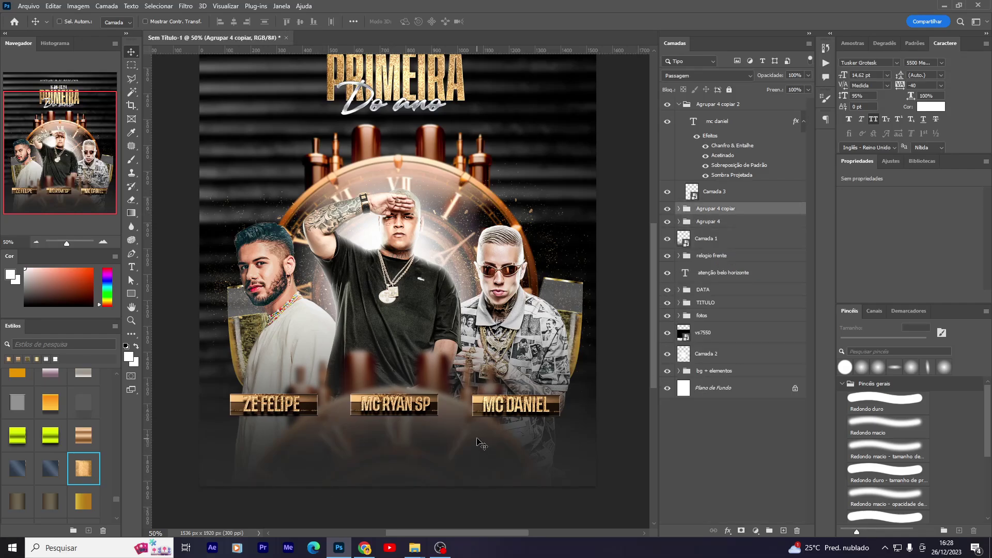
pyautogui.click(679, 105)
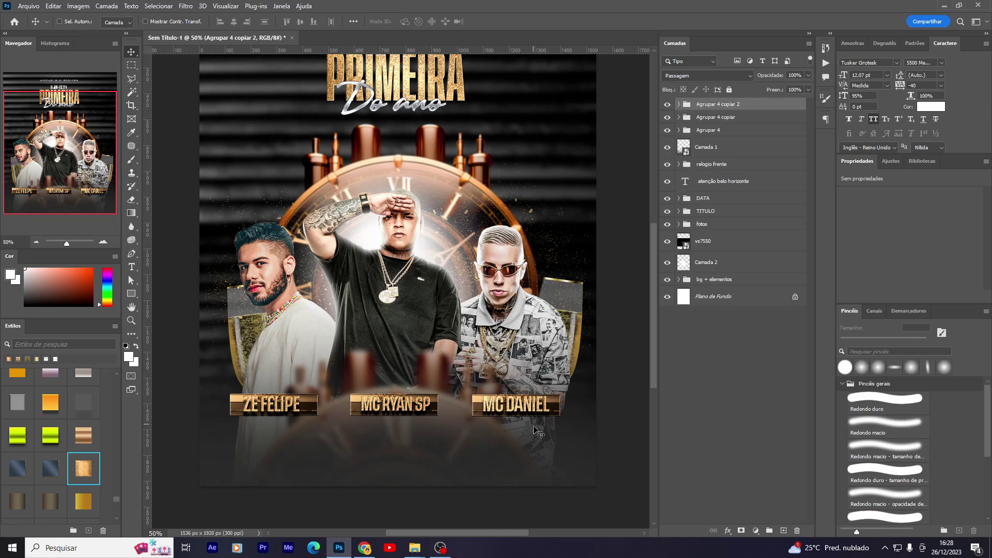
pyautogui.press('Right')
pyautogui.press('Right')
pyautogui.press('Right')
pyautogui.press('Right')
pyautogui.press('Right')
pyautogui.press('Right')
pyautogui.click(708, 116)
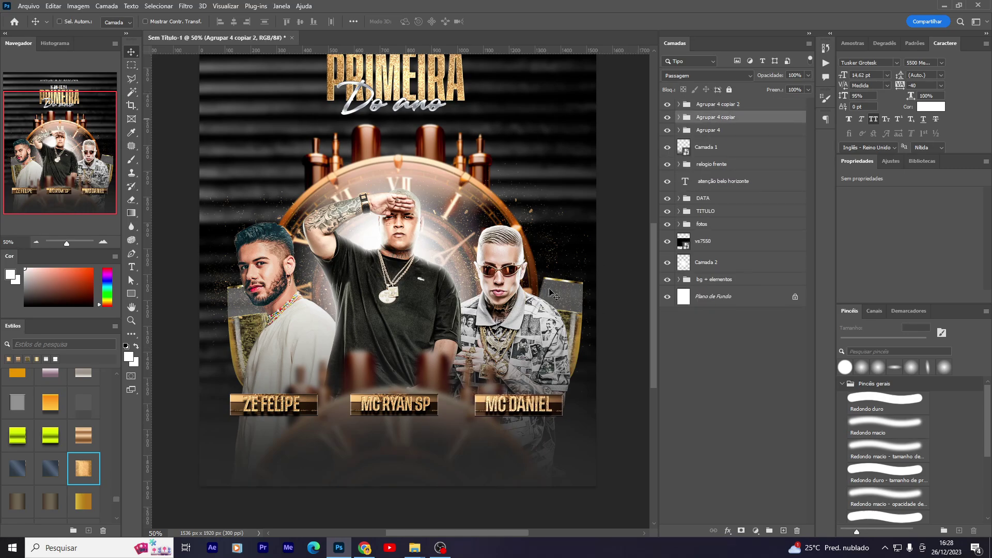
pyautogui.press('Right')
pyautogui.press('Right')
pyautogui.press('Right')
pyautogui.press('Right')
pyautogui.press('Right')
pyautogui.press('Right')
pyautogui.press('Right')
pyautogui.moveTo(414, 547)
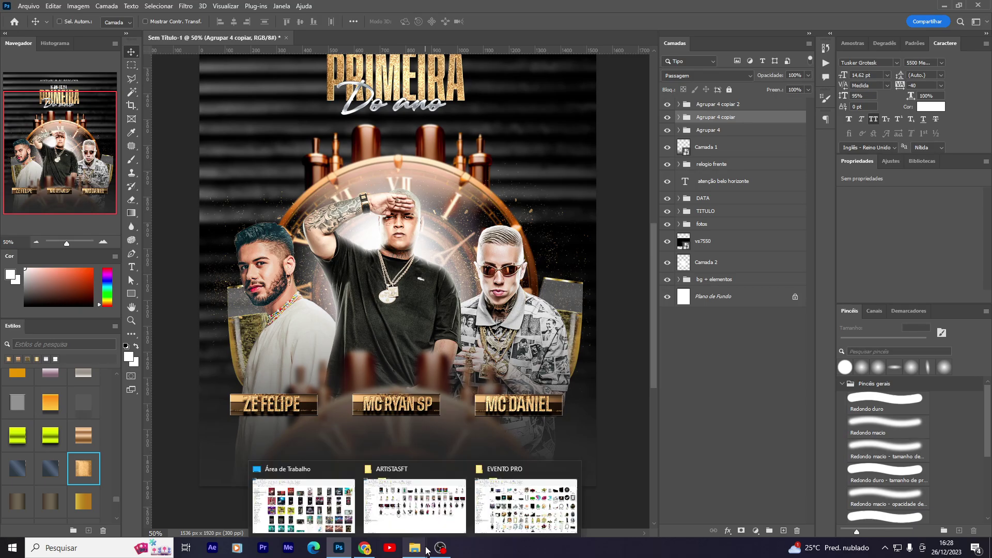
# Browse the EVENTO PRO asset folder, then return to the flyer document
pyautogui.click(449, 496)
pyautogui.scroll(1, 449, 497)
pyautogui.scroll(-2, 517, 486)
pyautogui.scroll(-8, 620, 470)
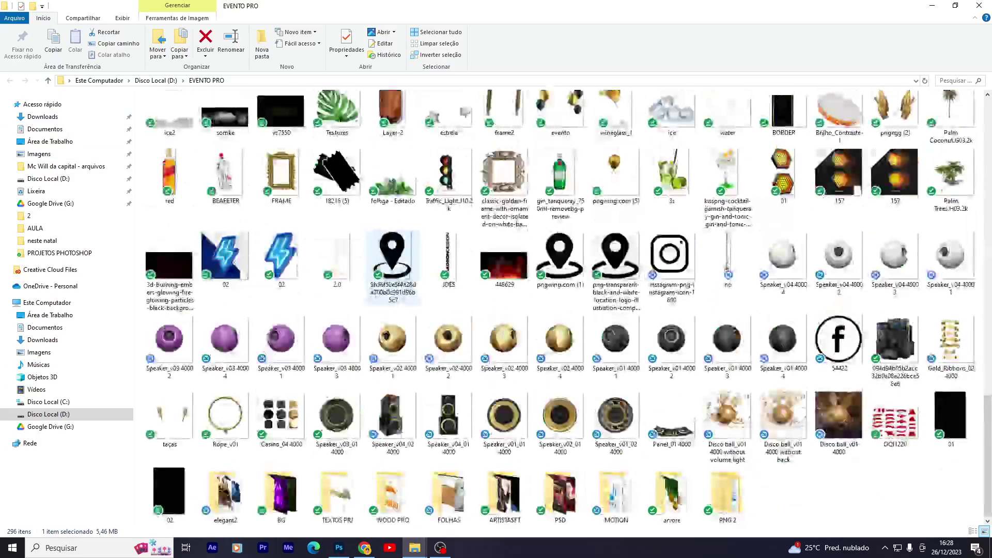
pyautogui.scroll(15, 775, 449)
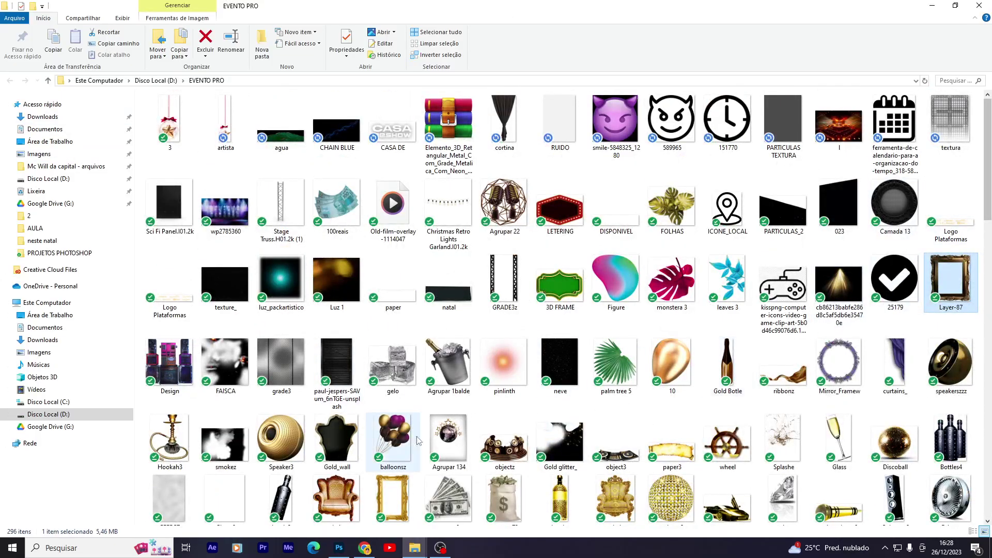
pyautogui.click(338, 549)
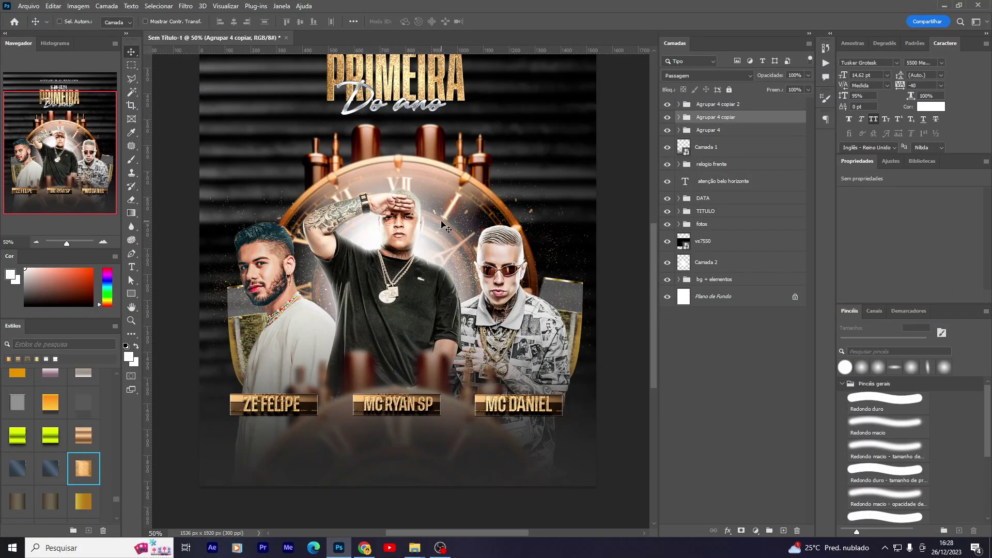
# Nudge the MC DANIEL group (Agrupar 4 copiar 2) two steps left and show guides with Ctrl+;
pyautogui.click(713, 106)
pyautogui.press('Left')
pyautogui.press('Left')
pyautogui.press('Left')
pyautogui.press('Left')
pyautogui.press('Left')
pyautogui.press('Left')
pyautogui.press('Left')
pyautogui.press('Left')
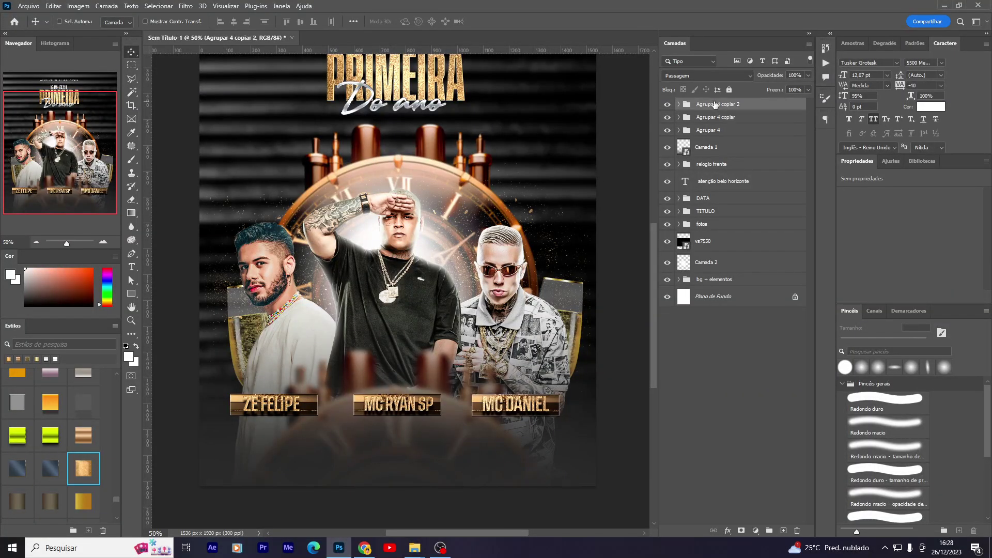
pyautogui.press('Left')
pyautogui.press('Left')
pyautogui.press('Left')
pyautogui.scroll(3, 404, 420)
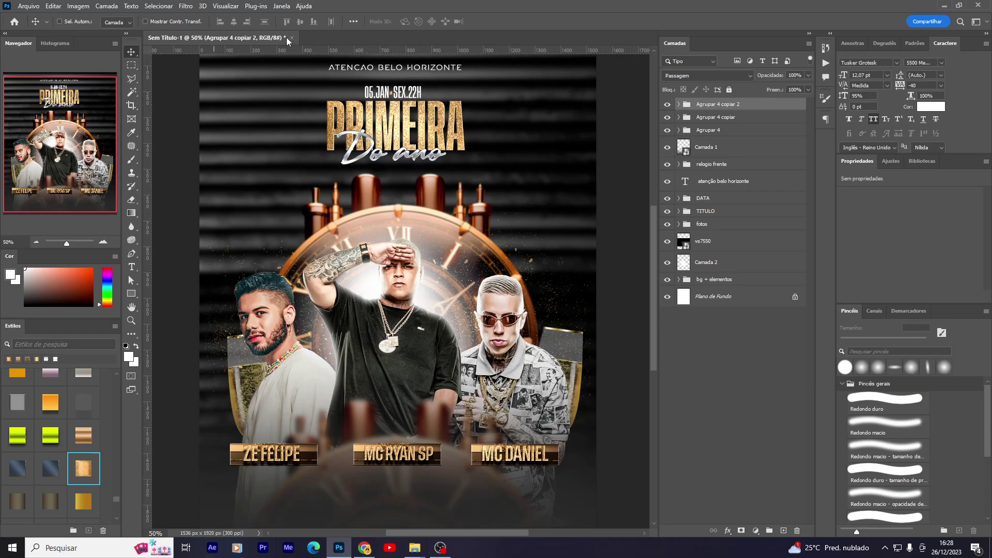
pyautogui.hotkey('ctrl', ';')
pyautogui.scroll(-2, 560, 385)
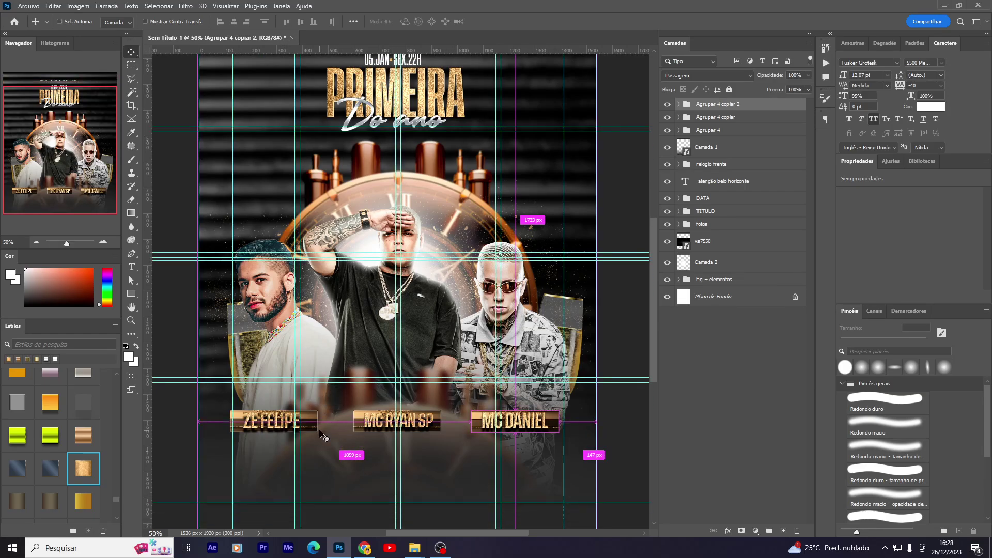
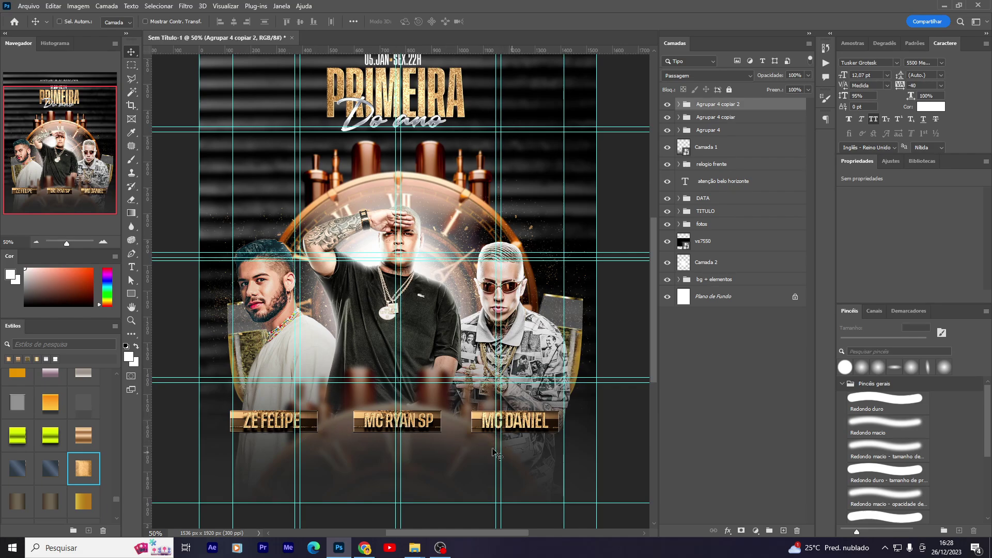
# Hide the guides and move the MC RYAN SP label below the other names
pyautogui.scroll(-2, 493, 453)
pyautogui.hotkey('ctrl', ';')
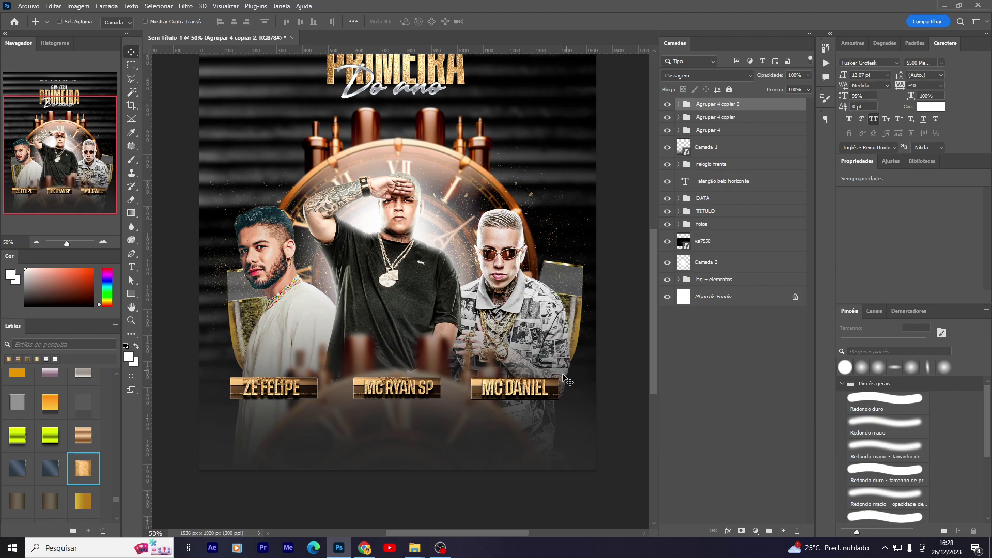
pyautogui.click(716, 117)
pyautogui.moveTo(510, 334); pyautogui.dragTo(509, 321)
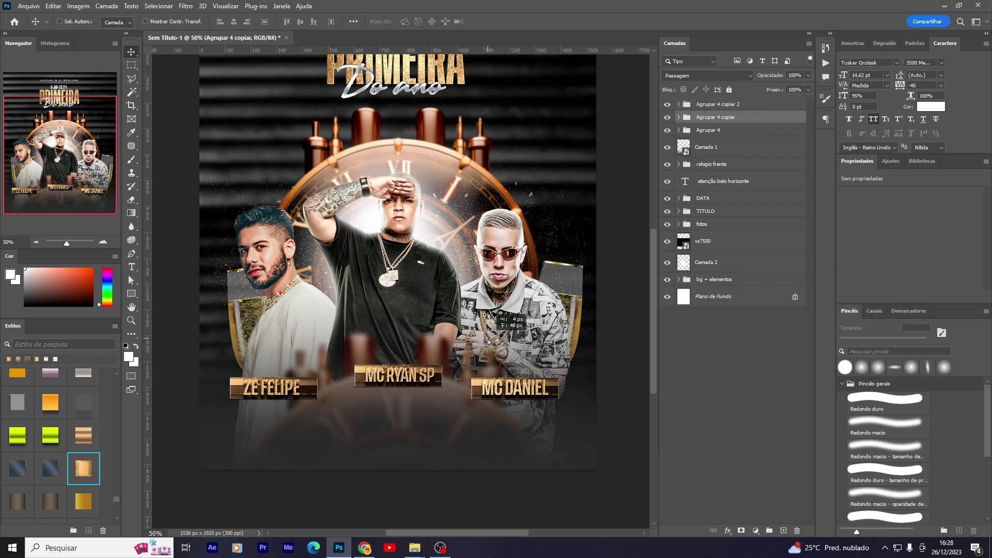
pyautogui.moveTo(488, 425); pyautogui.dragTo(485, 456)
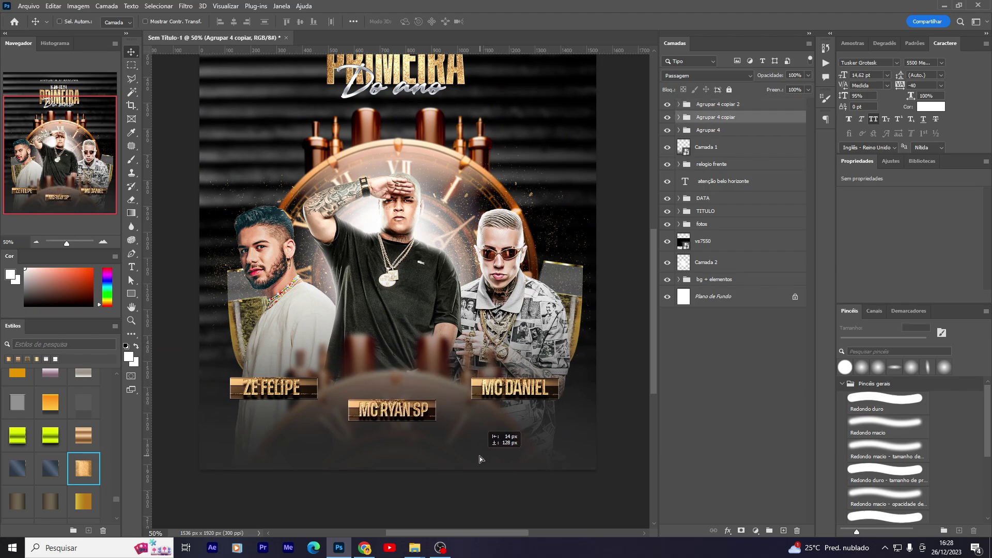
# Shift the MC DANIEL label left and the ZE FELIPE label right
pyautogui.scroll(3, 483, 462)
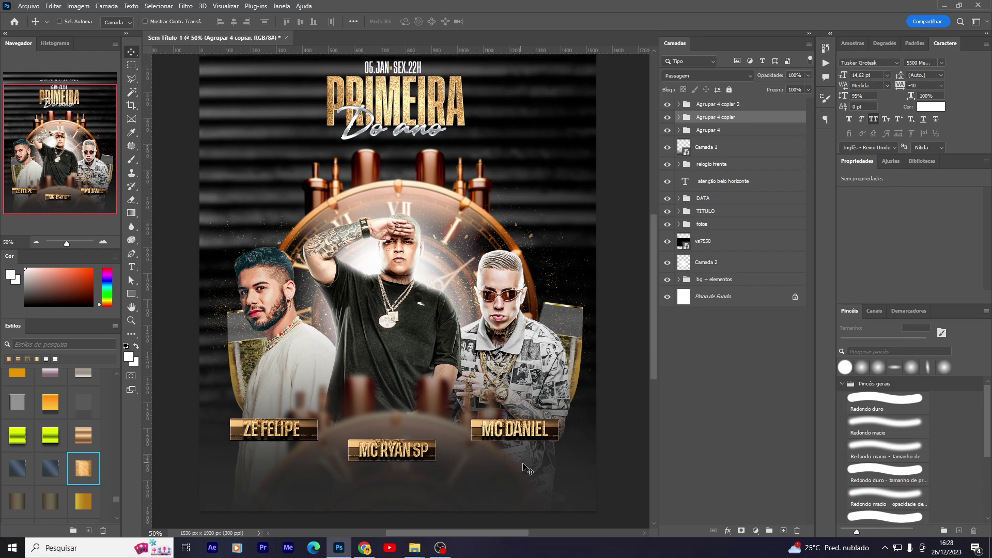
pyautogui.scroll(3, 527, 467)
pyautogui.scroll(-3, 574, 440)
pyautogui.click(719, 105)
pyautogui.moveTo(525, 355); pyautogui.dragTo(508, 356)
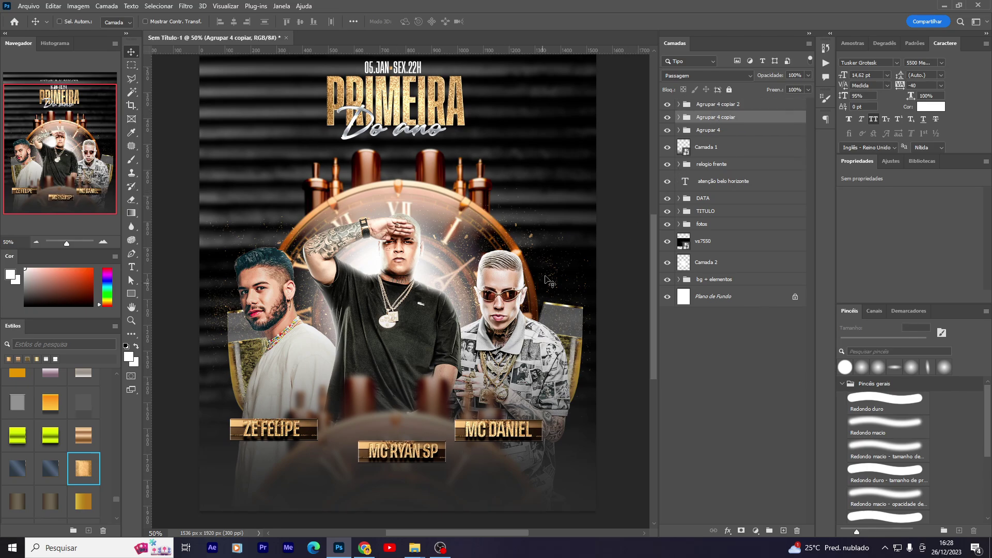
pyautogui.keyDown('ctrl'); pyautogui.click(294, 436); pyautogui.keyUp('ctrl')
pyautogui.click(708, 129)
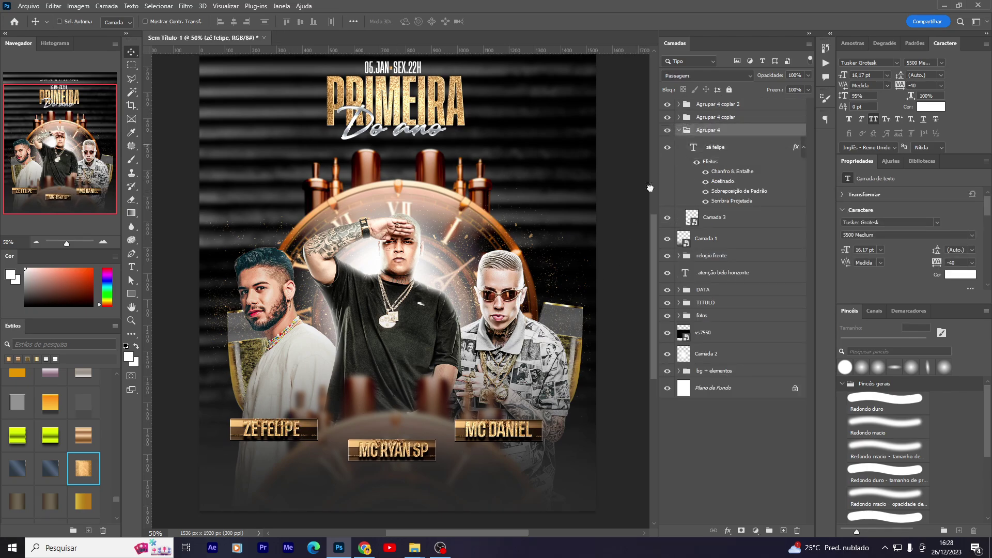
pyautogui.moveTo(459, 370); pyautogui.dragTo(474, 371)
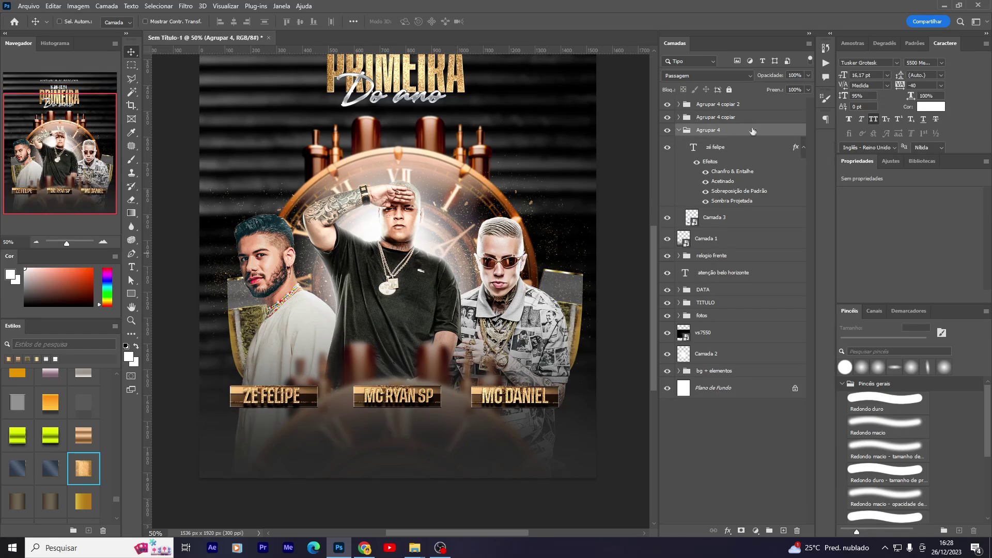
# Shrink all three name labels, centre them under the artists, and nudge MC DANIEL right
pyautogui.keyDown('shift'); pyautogui.click(708, 104); pyautogui.keyUp('shift')
pyautogui.moveTo(554, 420)
pyautogui.mouseDown()
pyautogui.moveTo(513, 421)
pyautogui.moveTo(498, 442)
pyautogui.mouseUp()
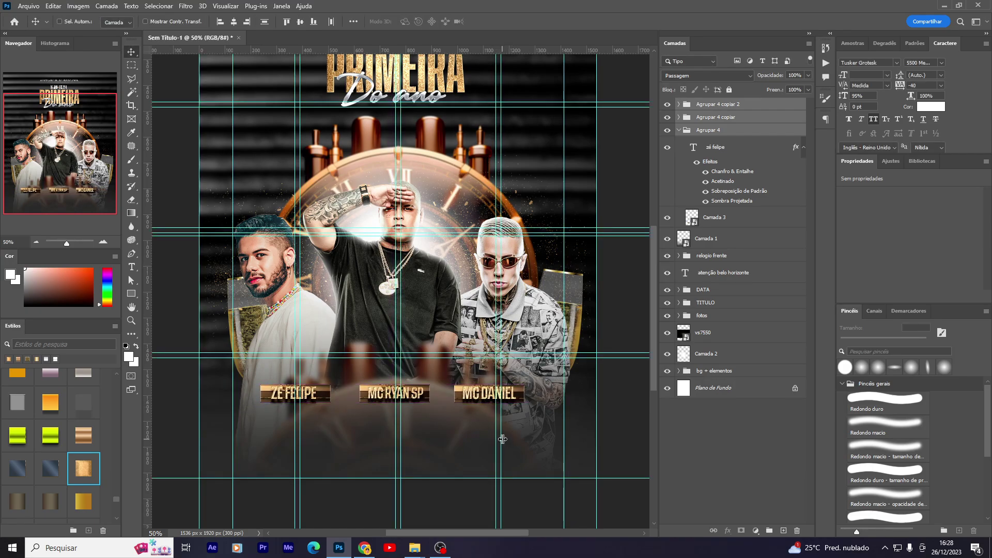
pyautogui.moveTo(498, 442); pyautogui.dragTo(502, 399)
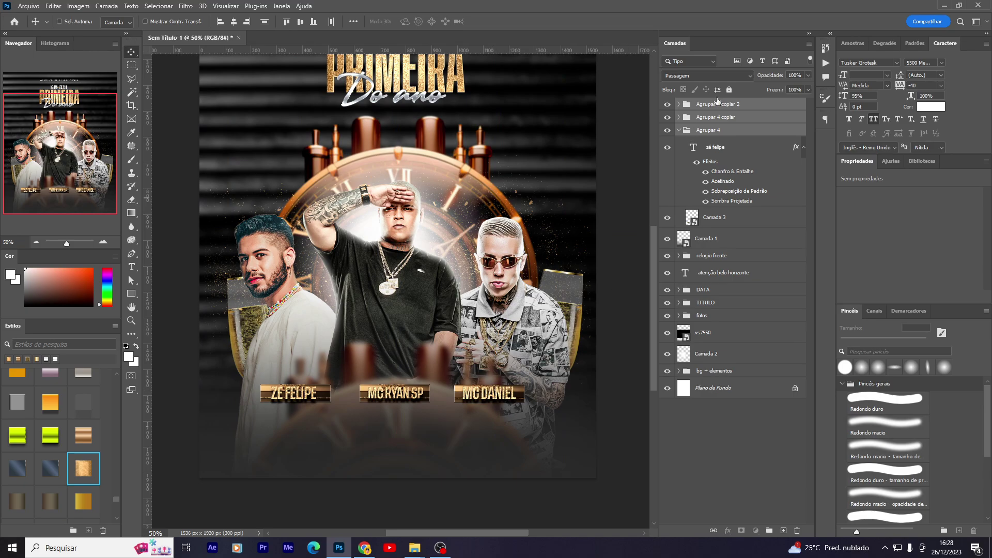
pyautogui.click(718, 101)
pyautogui.press('Right')
pyautogui.press('Right')
pyautogui.press('Right')
# Start a text line below the names and bring up the EVENTO PRO folder window
pyautogui.scroll(3, 538, 351)
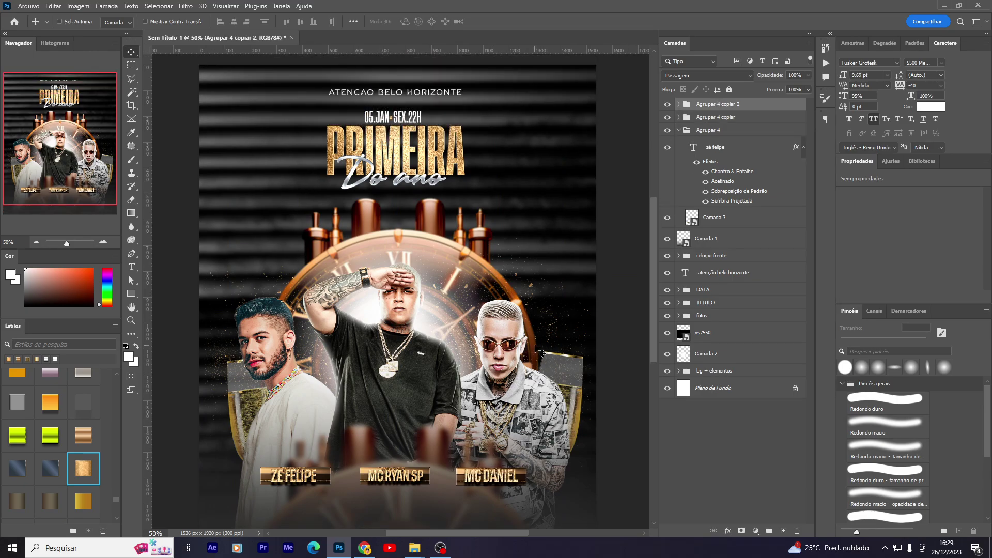
pyautogui.scroll(-3, 538, 350)
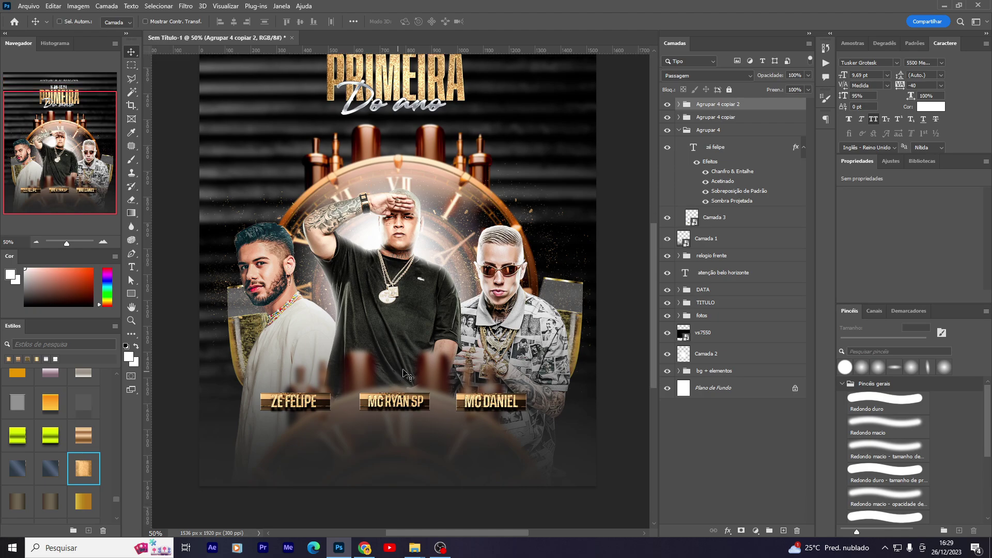
pyautogui.press('t')
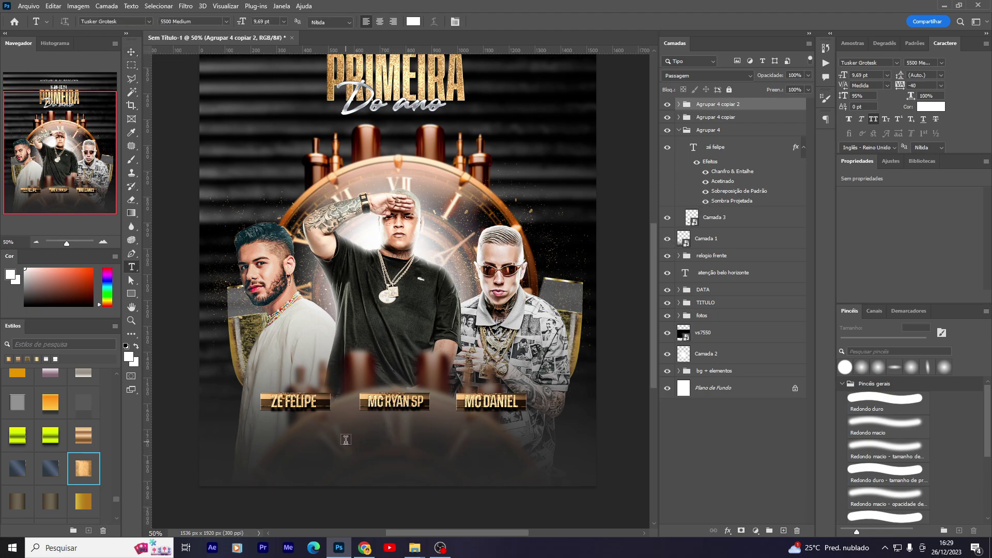
pyautogui.click(355, 438)
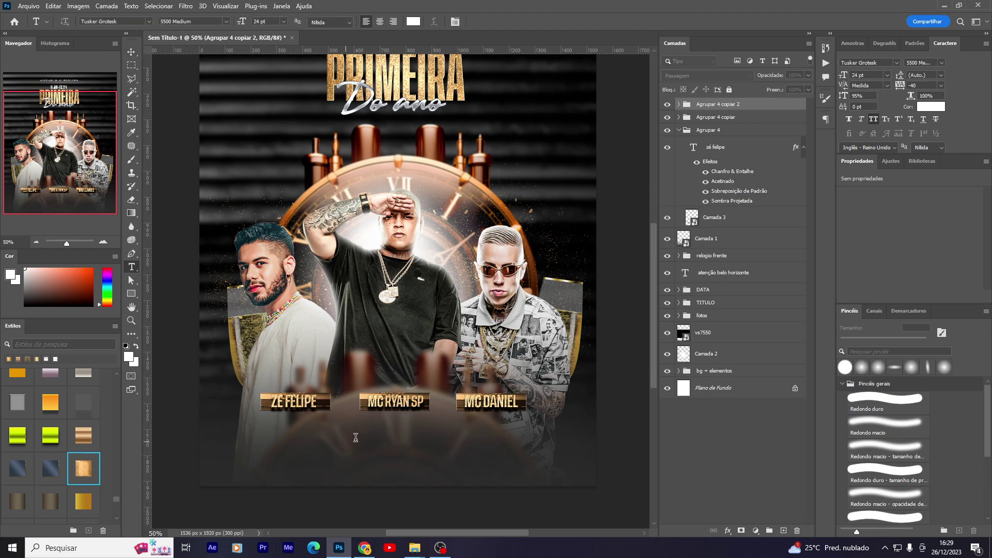
pyautogui.click(133, 57)
# Find the 18216 (5) ticket image in EVENTO PRO and drag it toward Photoshop
pyautogui.moveTo(414, 548)
pyautogui.click(522, 501)
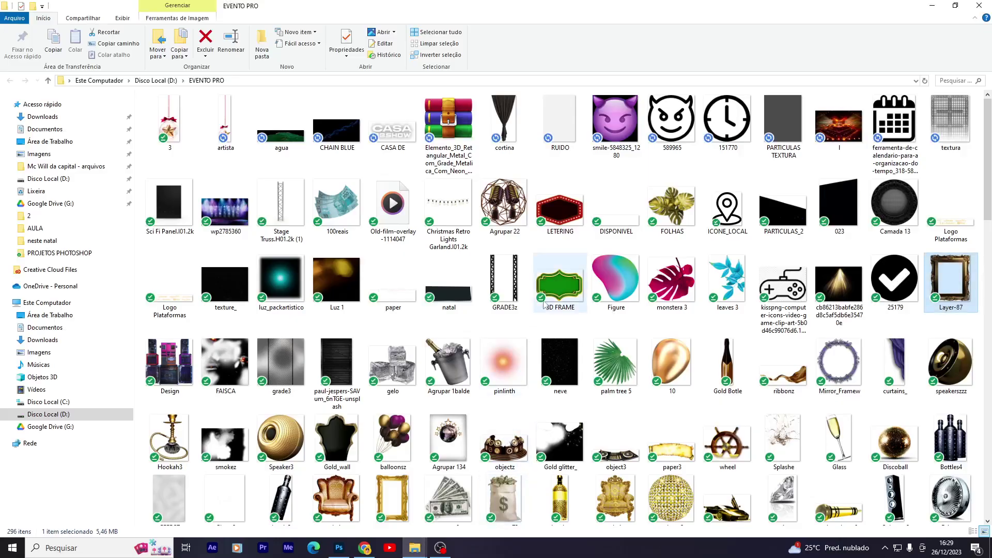
pyautogui.scroll(-5, 376, 343)
pyautogui.scroll(-4, 376, 344)
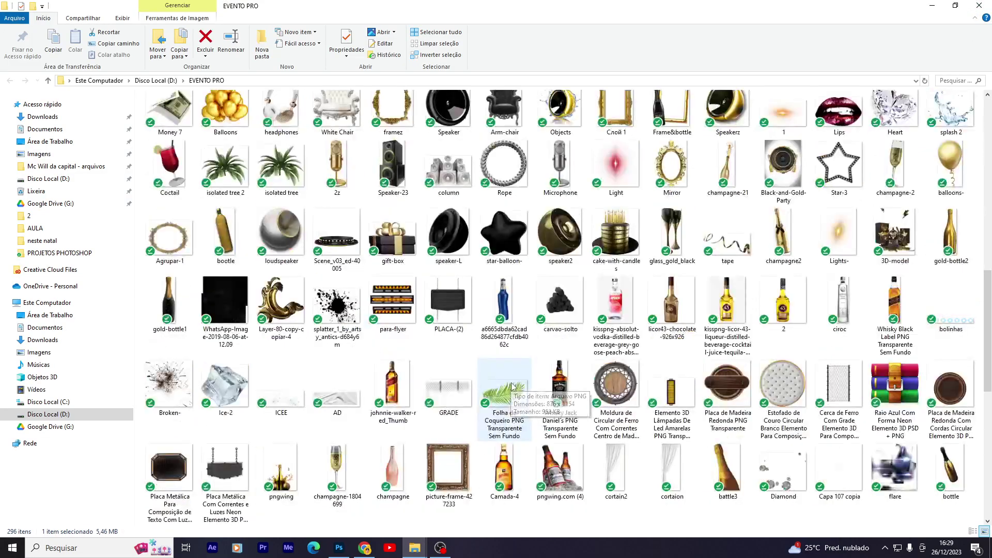
pyautogui.scroll(5, 953, 177)
pyautogui.scroll(-3, 953, 177)
pyautogui.scroll(-5, 953, 177)
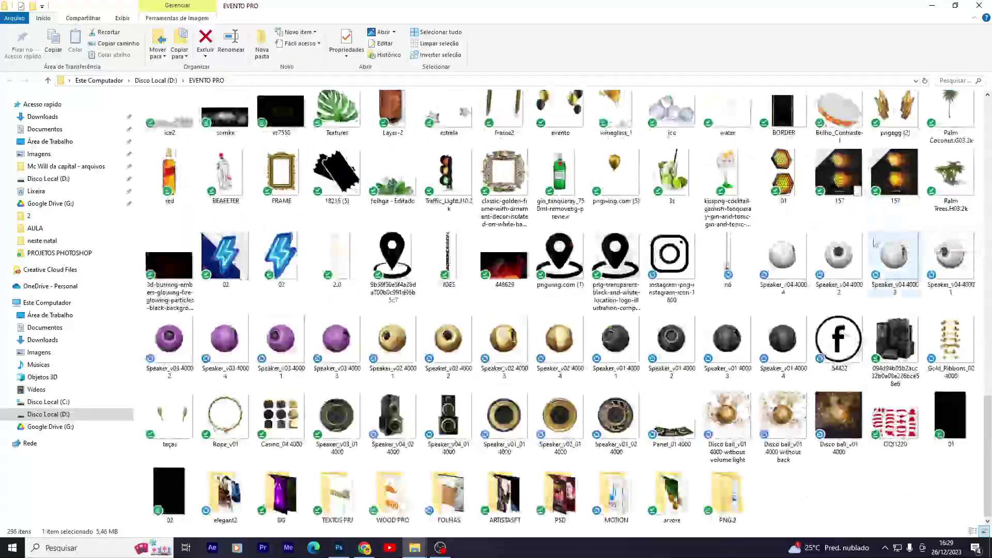
pyautogui.moveTo(337, 174); pyautogui.dragTo(390, 397)
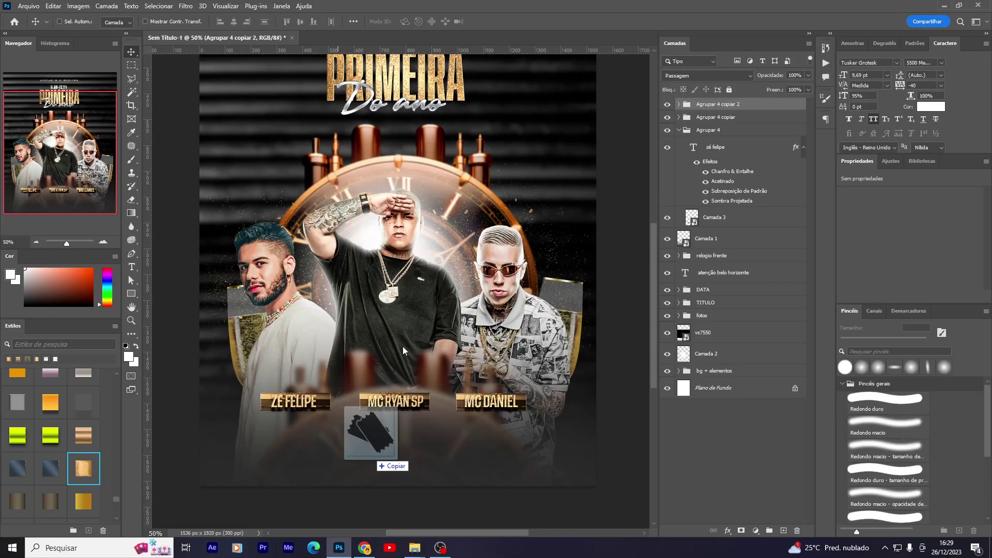
# Retry carrying the ticket image between the folder and the Photoshop window
pyautogui.moveTo(473, 135); pyautogui.dragTo(445, 380)
pyautogui.moveTo(391, 514)
pyautogui.mouseDown()
pyautogui.moveTo(568, 516)
pyautogui.moveTo(434, 360)
pyautogui.mouseUp()
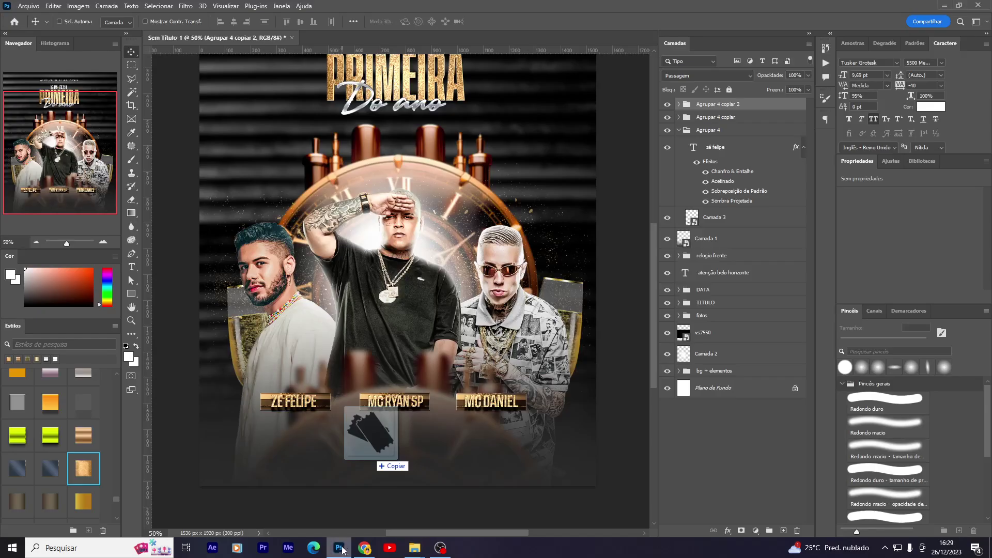
pyautogui.moveTo(345, 516); pyautogui.dragTo(382, 389)
pyautogui.click(440, 548)
pyautogui.click(835, 443)
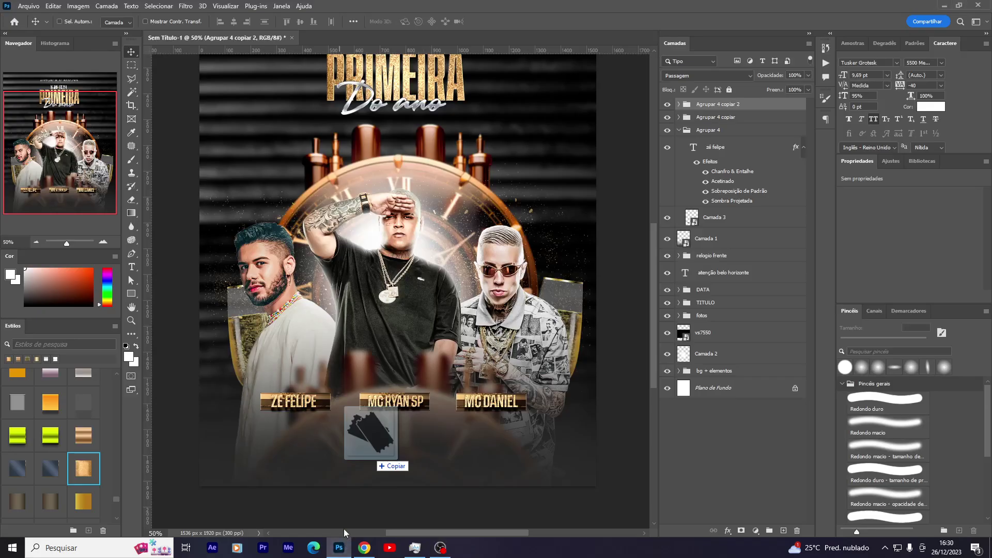
pyautogui.click(339, 547)
# Reopen the EVENTO PRO folder from the Start menu and drag 18216 (5) to the taskbar
pyautogui.click(12, 547)
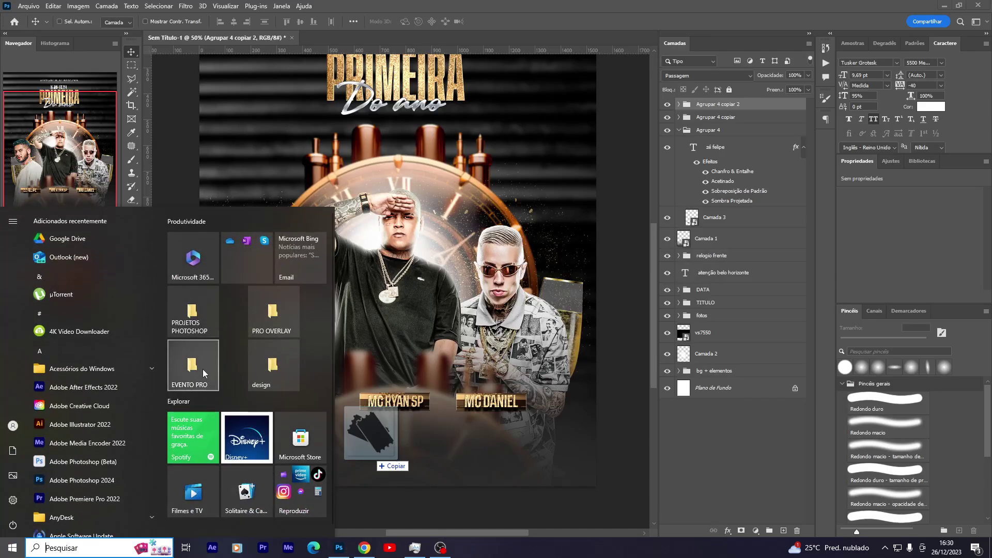
pyautogui.click(203, 369)
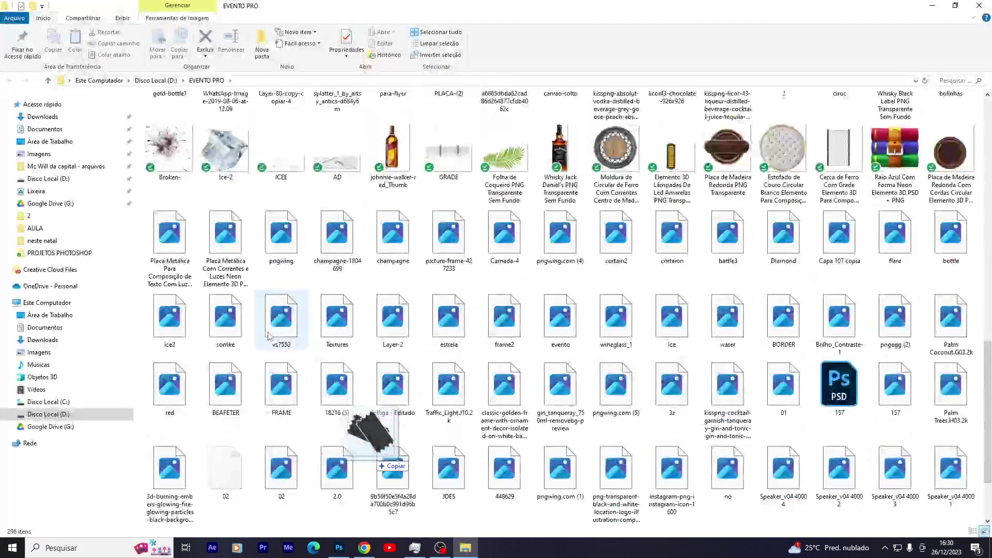
pyautogui.scroll(-4, 268, 335)
pyautogui.moveTo(336, 176)
pyautogui.mouseDown()
pyautogui.moveTo(396, 438)
pyautogui.moveTo(336, 547)
pyautogui.mouseUp()
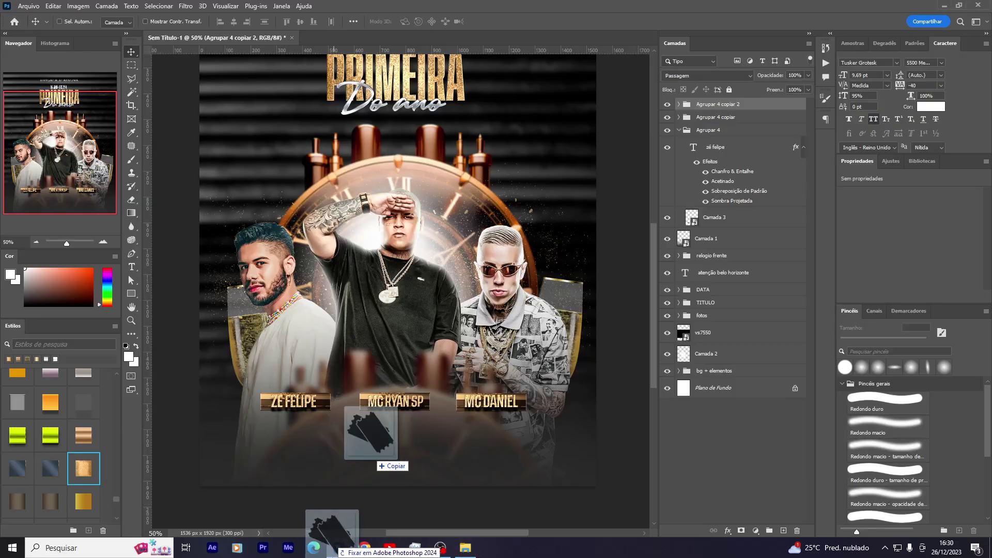
# Place the ticket image on the flyer and shrink it to a small icon
pyautogui.moveTo(381, 421); pyautogui.dragTo(382, 419)
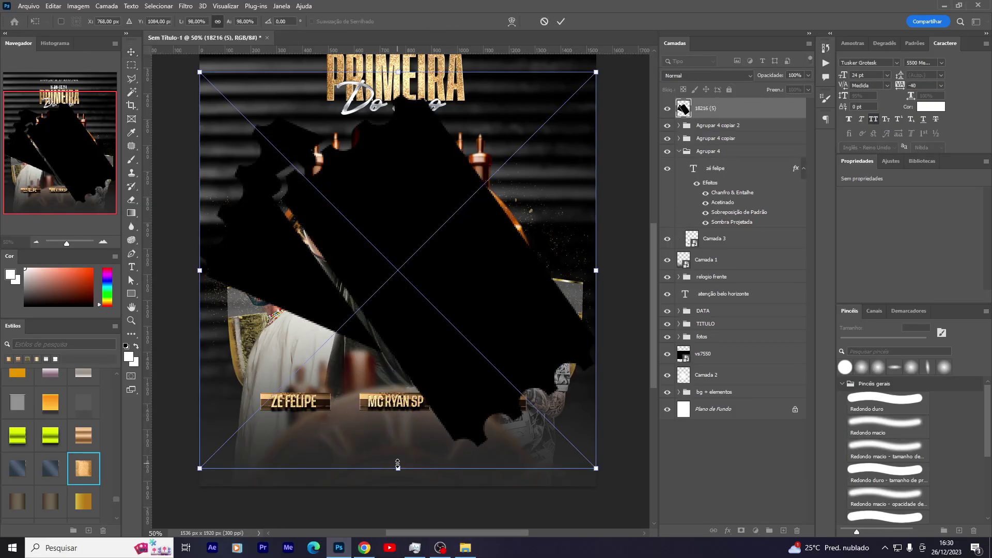
pyautogui.moveTo(398, 464); pyautogui.dragTo(438, 120)
pyautogui.press('Return')
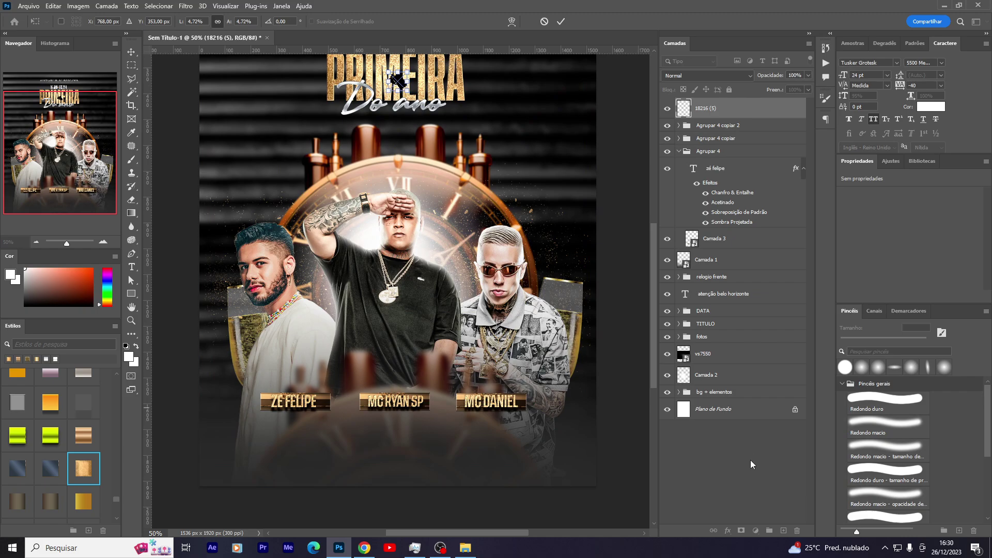
# Give the ticket icon a colour overlay and move it below the ZE FELIPE label
pyautogui.click(728, 531)
pyautogui.click(781, 494)
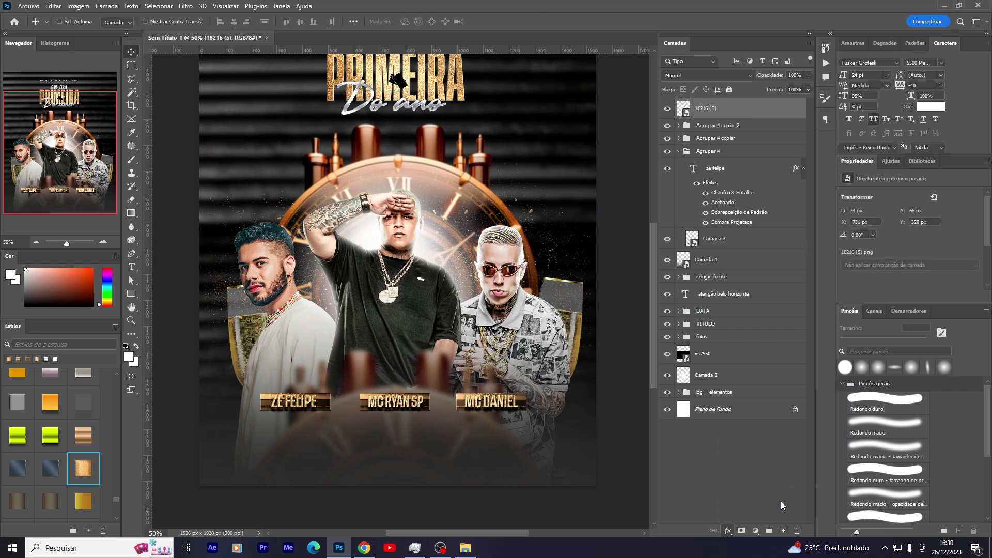
pyautogui.click(850, 253)
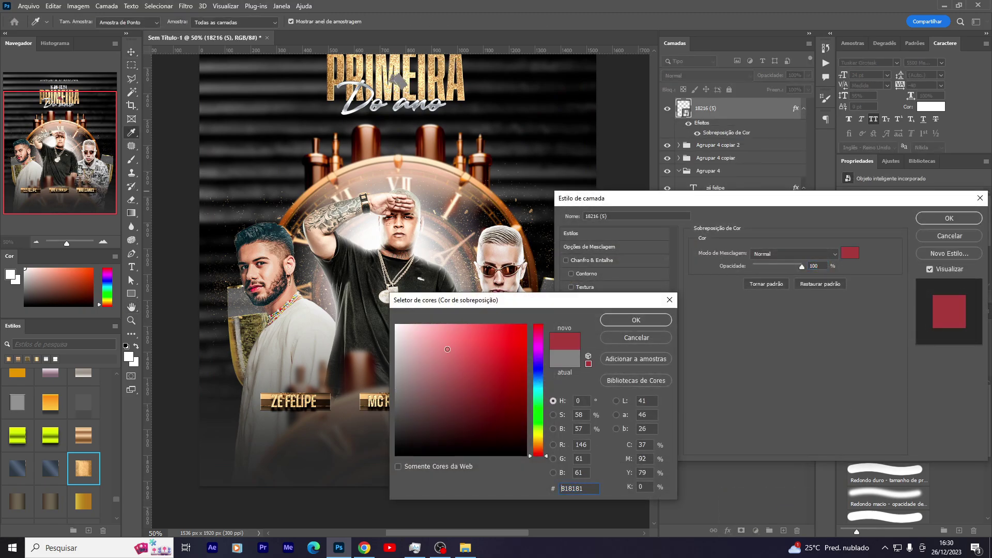
pyautogui.click(639, 337)
pyautogui.click(949, 218)
pyautogui.moveTo(382, 137); pyautogui.dragTo(331, 440)
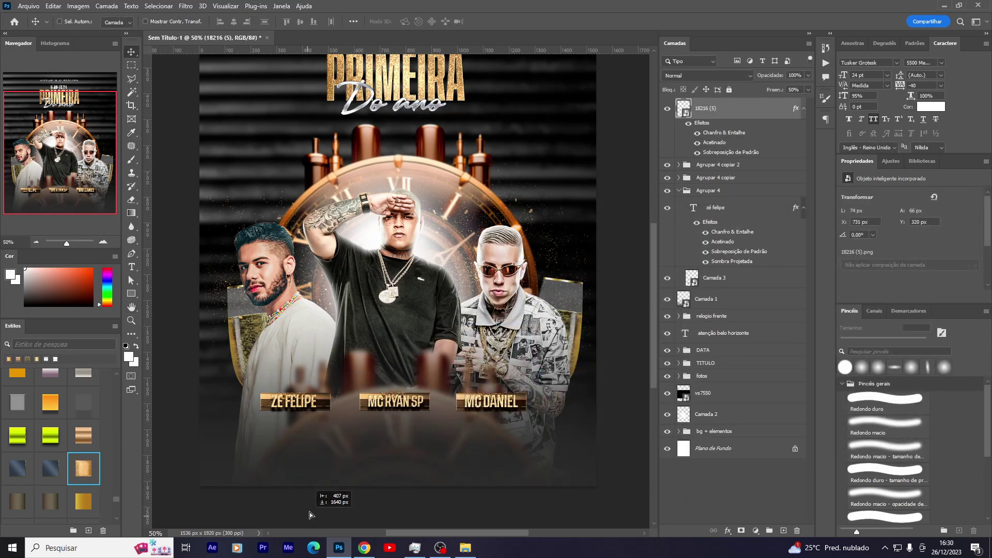
# Add the text 'INGRESSOS DISPONIVEIS' beside the ticket in the Logga font
pyautogui.press('t')
pyautogui.click(331, 440)
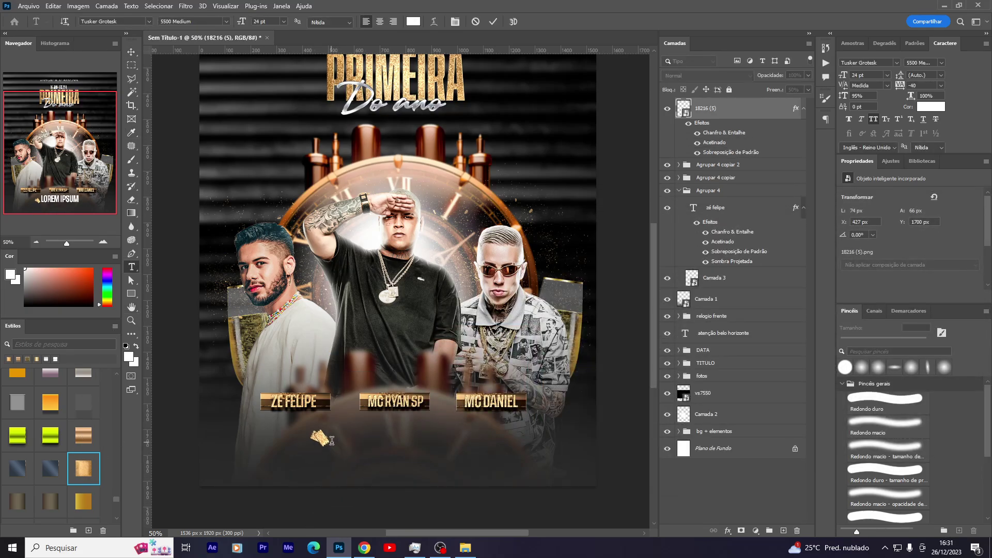
pyautogui.write('IN')
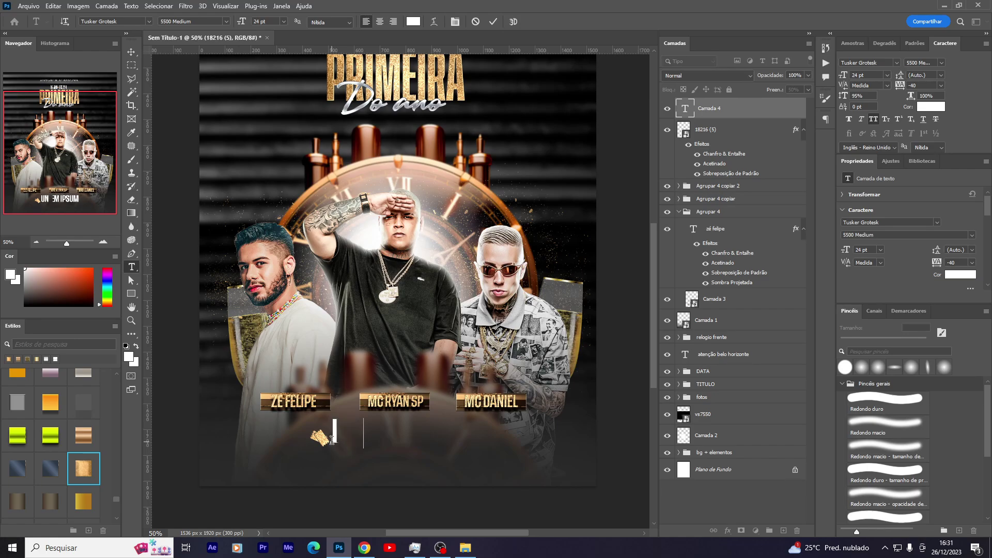
pyautogui.write('GRESSOS DI')
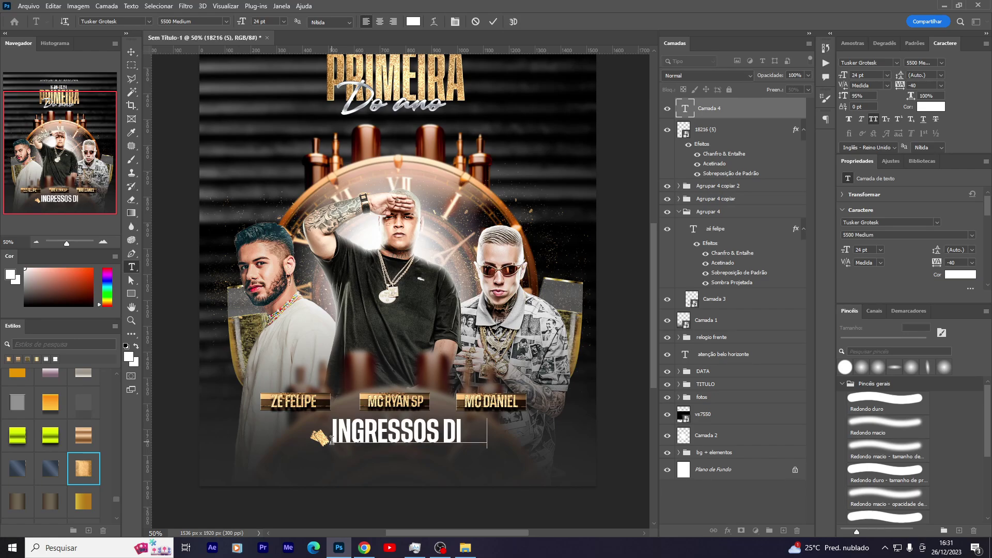
pyautogui.write('SPONIVEIS')
pyautogui.hotkey('ctrl', 'a')
pyautogui.click(132, 52)
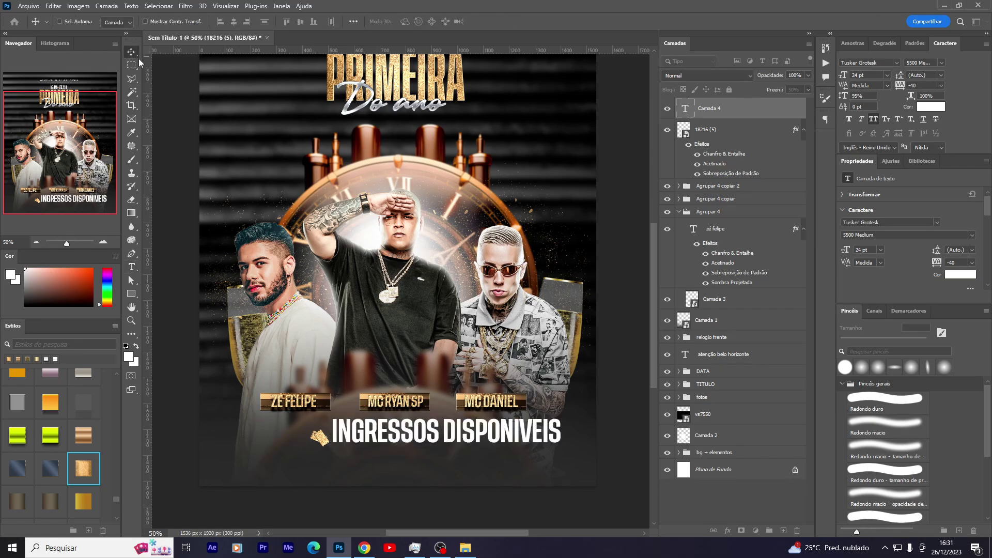
pyautogui.click(896, 64)
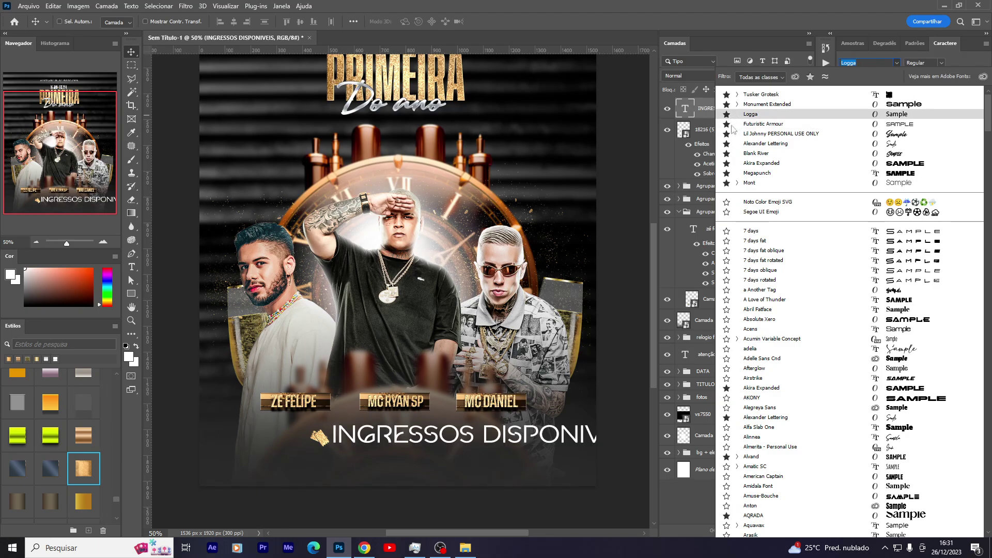
pyautogui.click(759, 118)
# Shrink the INGRESSOS DISPONIVEIS text and ticket icon to match, then group them
pyautogui.hotkey('ctrl', 't')
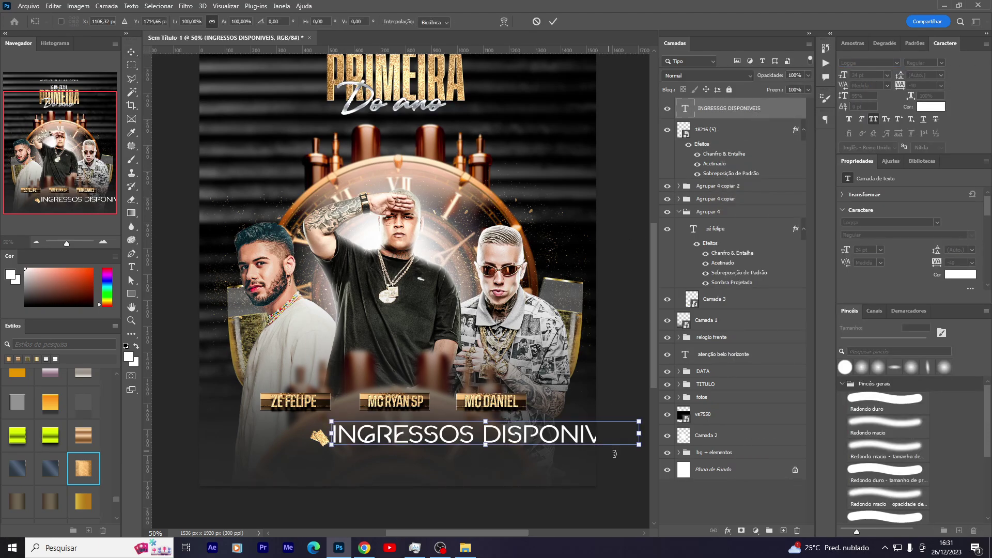
pyautogui.moveTo(637, 448)
pyautogui.mouseDown()
pyautogui.moveTo(449, 438)
pyautogui.moveTo(426, 475)
pyautogui.mouseUp()
pyautogui.press('Return')
pyautogui.keyDown('ctrl'); pyautogui.click(318, 438); pyautogui.keyUp('ctrl')
pyautogui.hotkey('ctrl', 't')
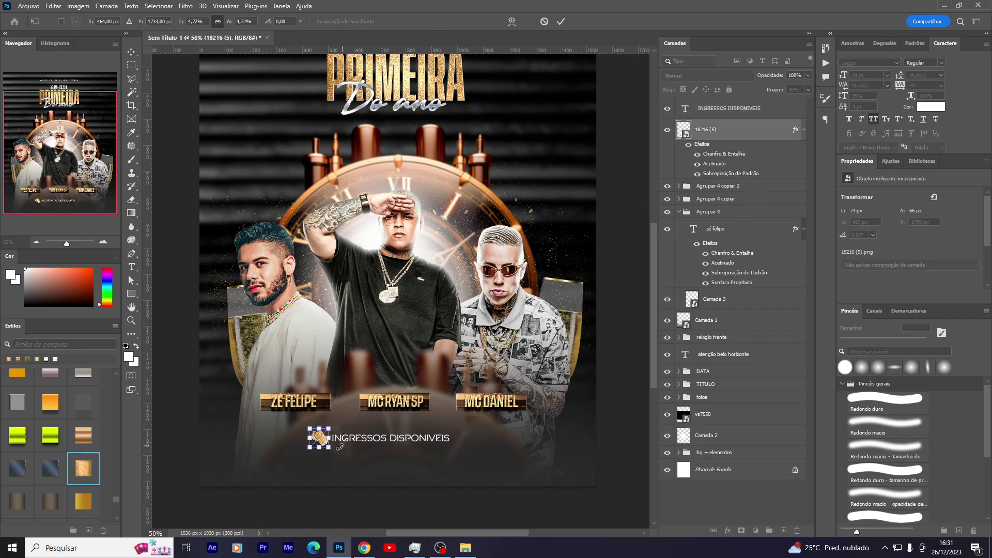
pyautogui.moveTo(320, 447); pyautogui.dragTo(336, 460)
pyautogui.press('Return')
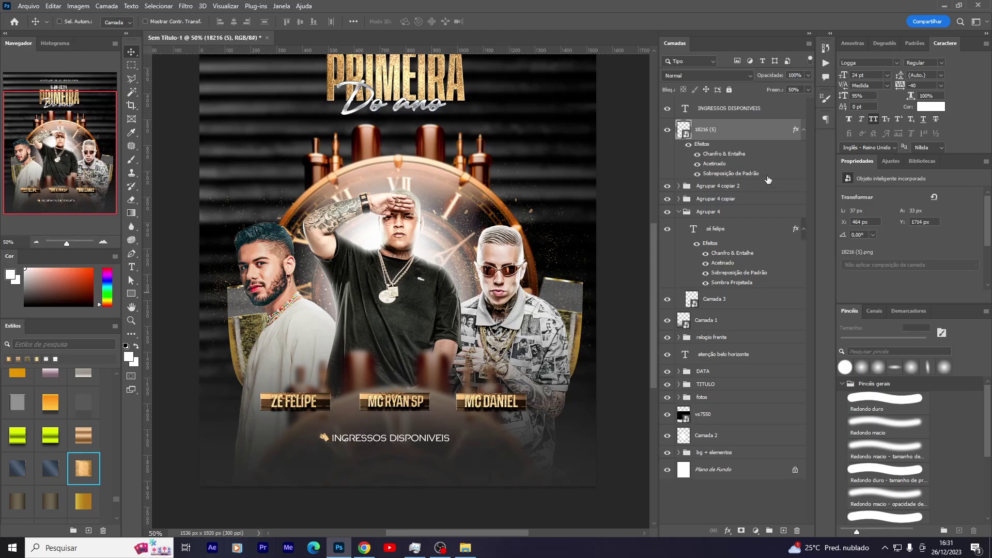
pyautogui.keyDown('ctrl'); pyautogui.click(744, 110); pyautogui.keyUp('ctrl')
pyautogui.hotkey('ctrl', 'g')
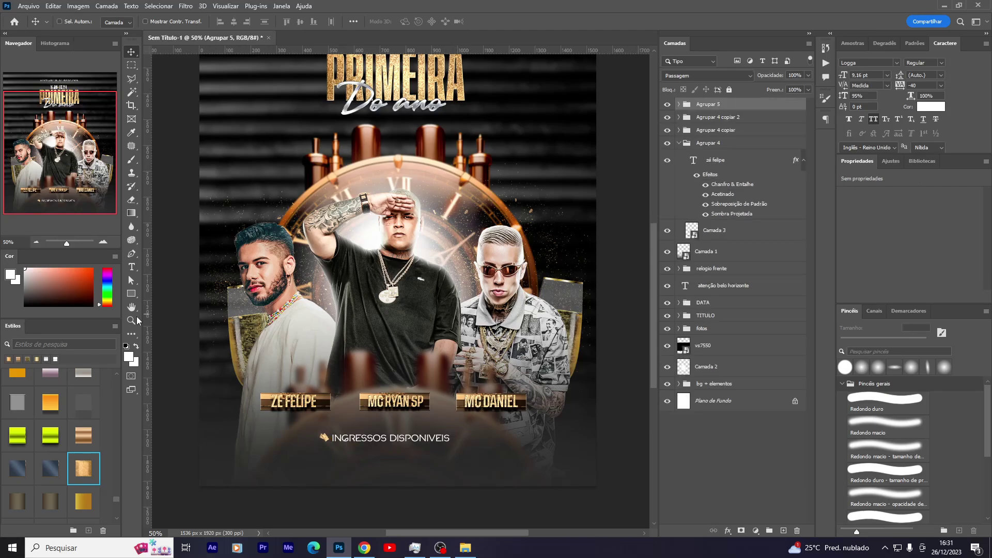
# Rename the new group to INGRESSOS and discard a trial rectangle around the ticket line
pyautogui.click(128, 296)
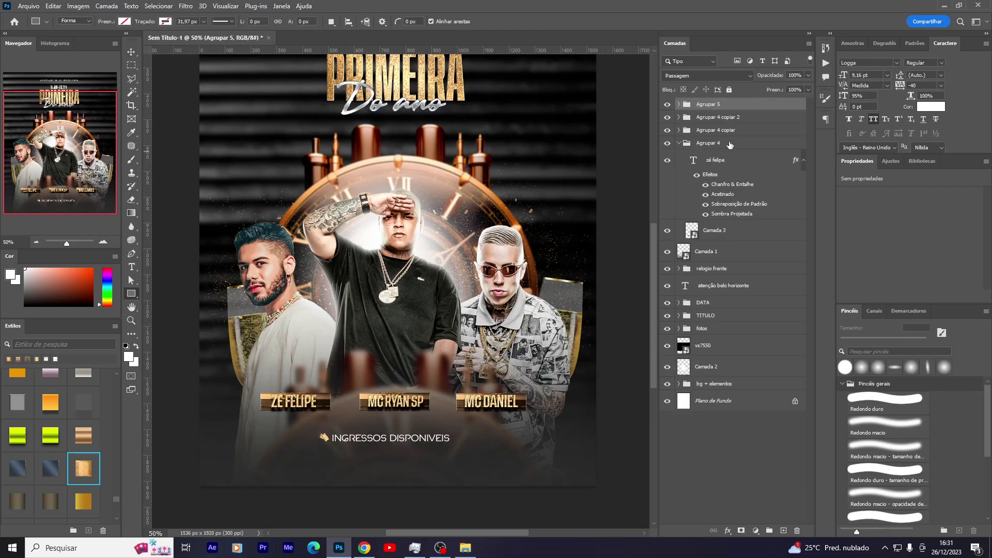
pyautogui.doubleClick(721, 105)
pyautogui.write('INGRESSOS')
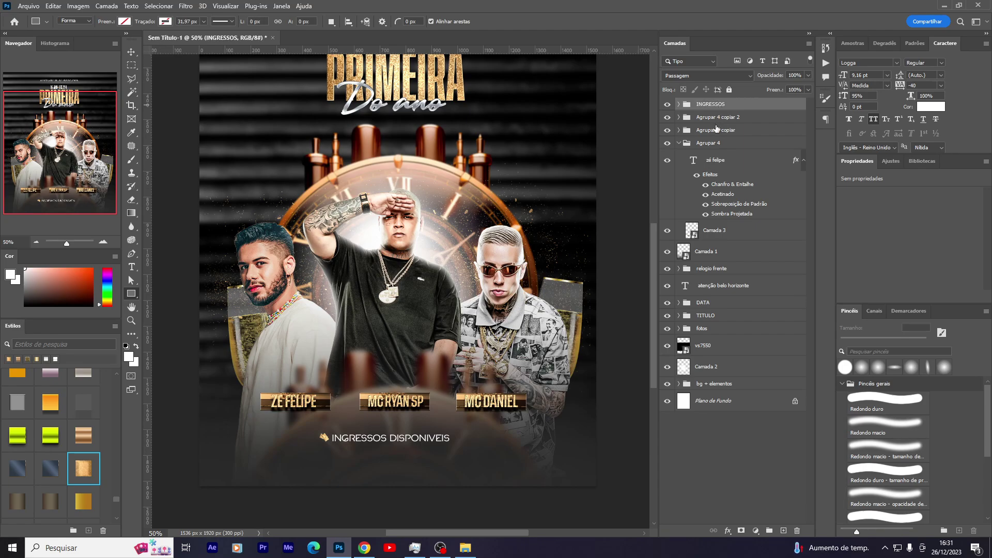
pyautogui.click(718, 118)
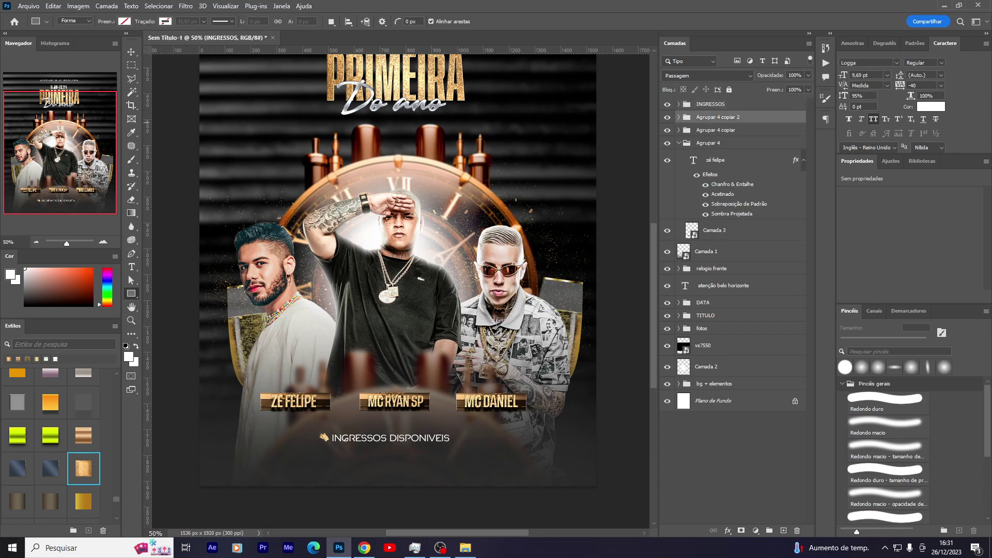
pyautogui.moveTo(305, 427); pyautogui.dragTo(549, 444)
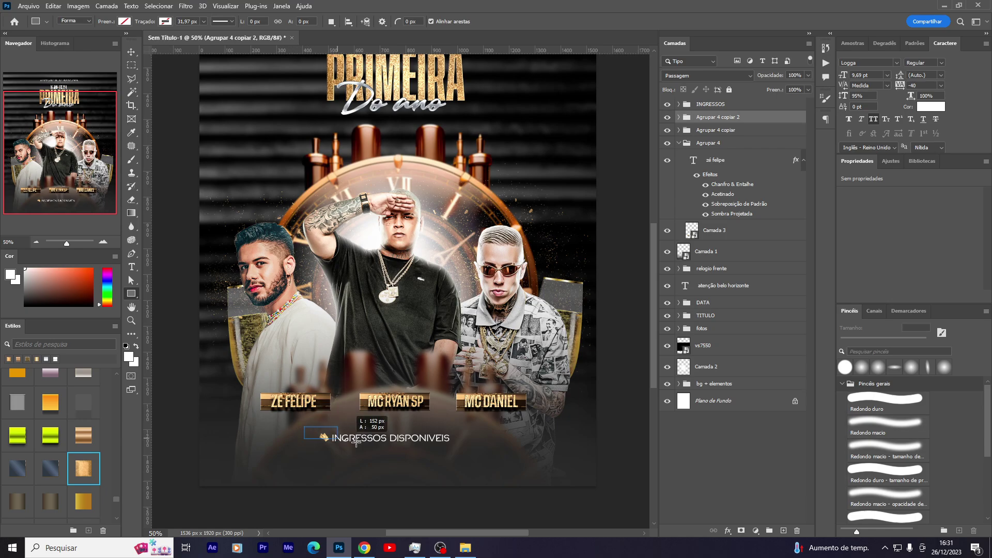
pyautogui.press('v')
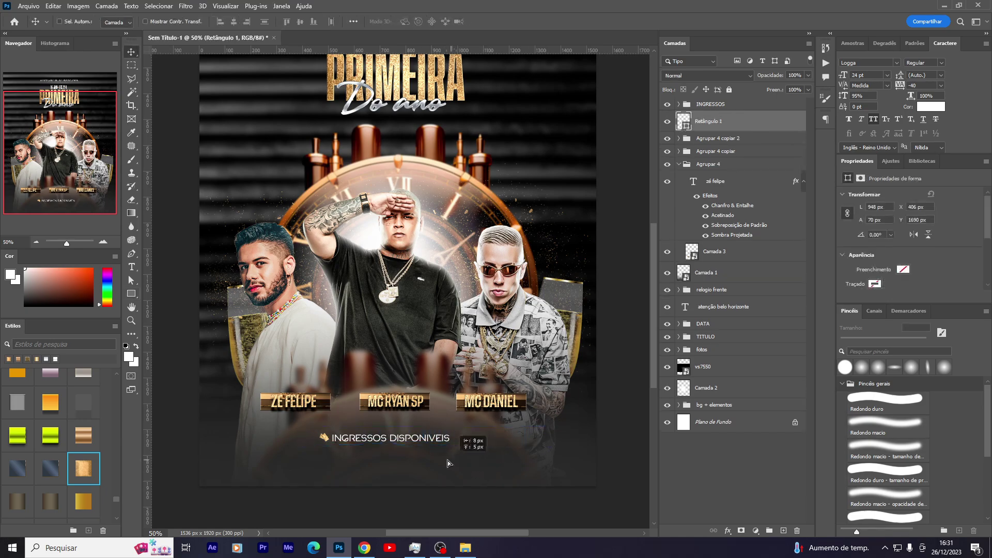
pyautogui.press('Delete')
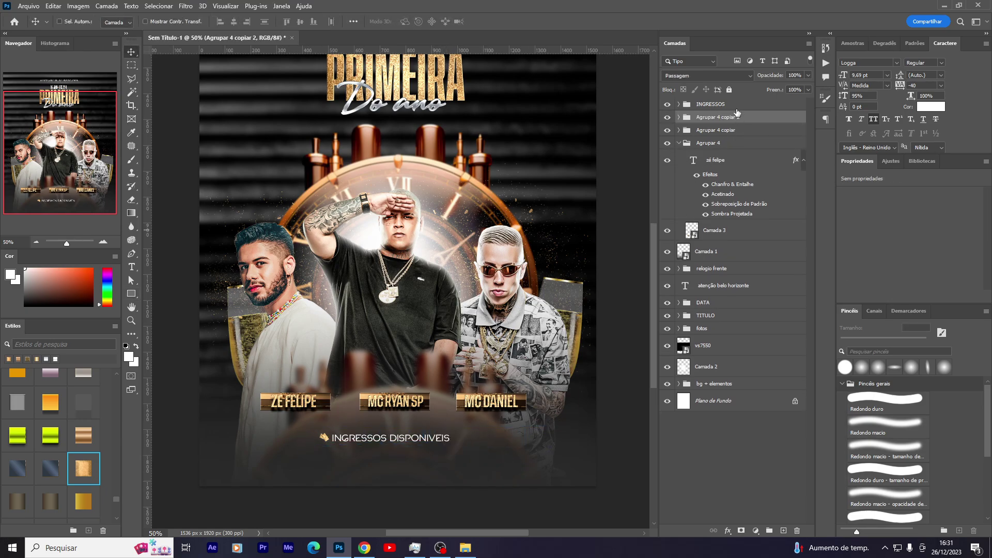
# Add the address line 'AV.PRINCIPAL N200 - BH' below the ticket line, scaled down and centred
pyautogui.press('t')
pyautogui.click(262, 473)
pyautogui.write('A')
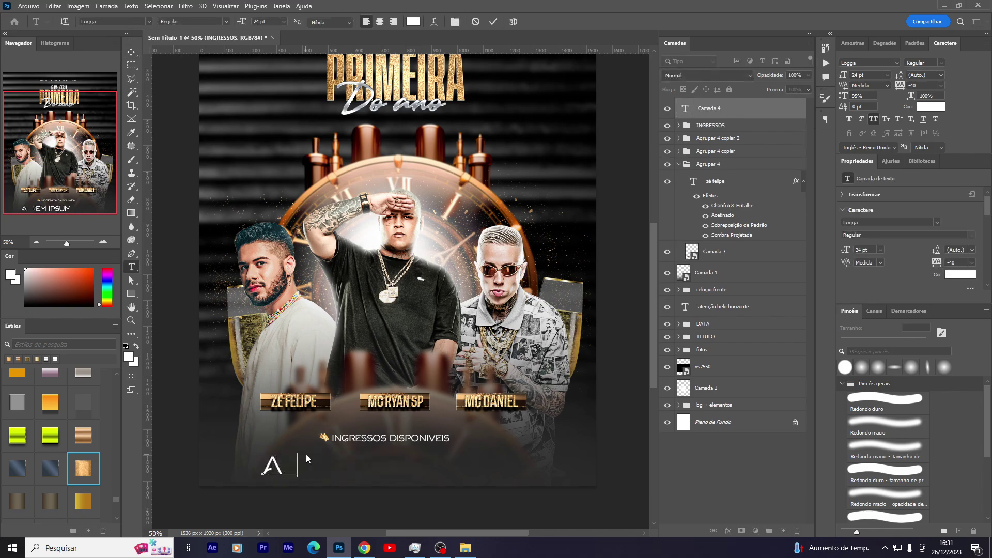
pyautogui.write('V.PRINCIPAL')
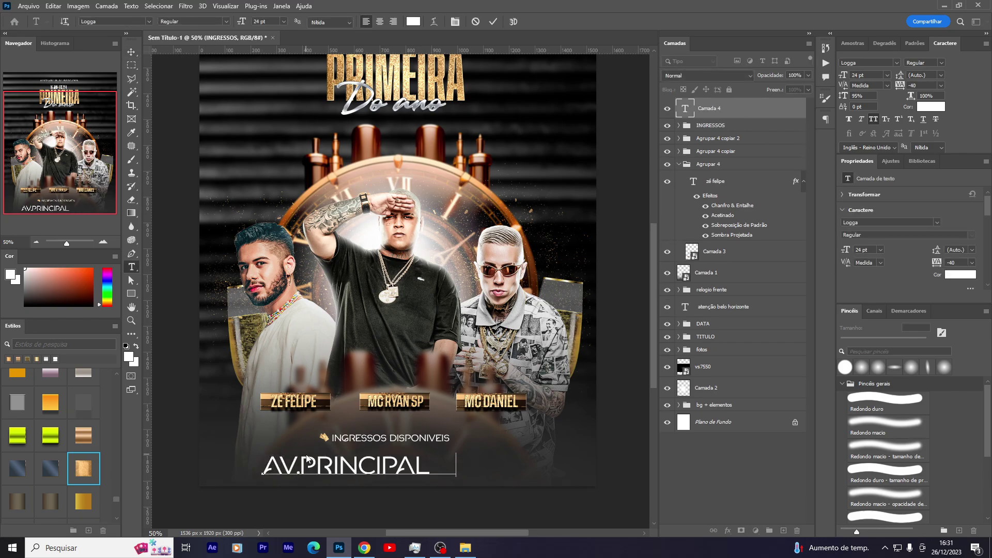
pyautogui.write(' N200 ')
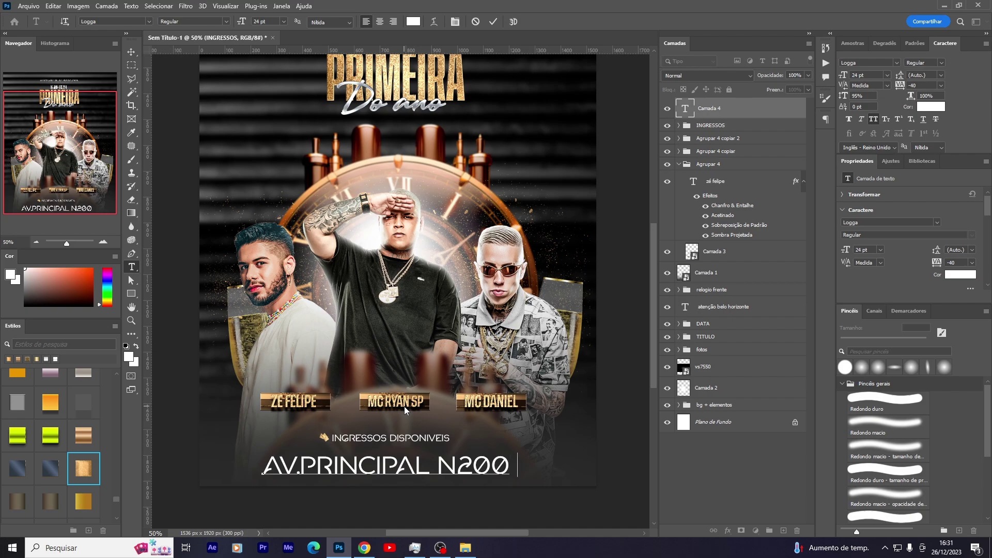
pyautogui.write('- BH')
pyautogui.hotkey('ctrl', 'a')
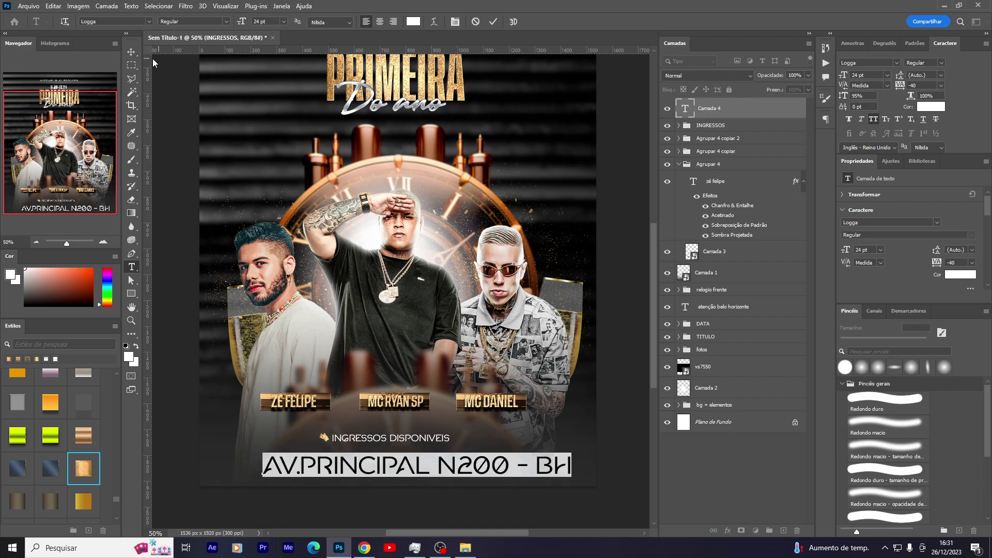
pyautogui.hotkey('ctrl', 'Return')
pyautogui.hotkey('ctrl', 't')
pyautogui.moveTo(573, 478)
pyautogui.mouseDown()
pyautogui.moveTo(452, 486)
pyautogui.moveTo(492, 452)
pyautogui.mouseUp()
pyautogui.press('Return')
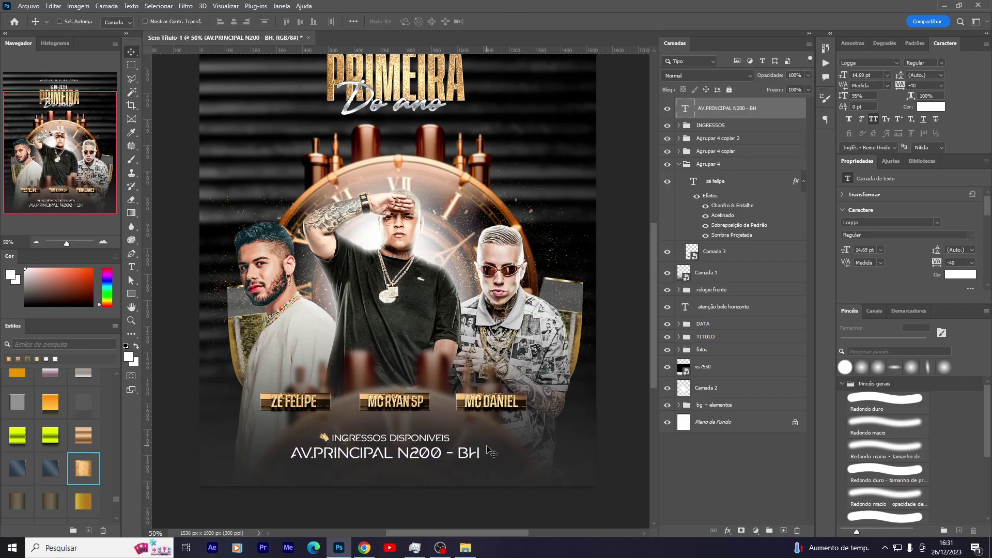
# Group the address text with the INGRESSOS group
pyautogui.keyDown('shift'); pyautogui.click(715, 126); pyautogui.keyUp('shift')
pyautogui.moveTo(419, 442); pyautogui.dragTo(424, 447)
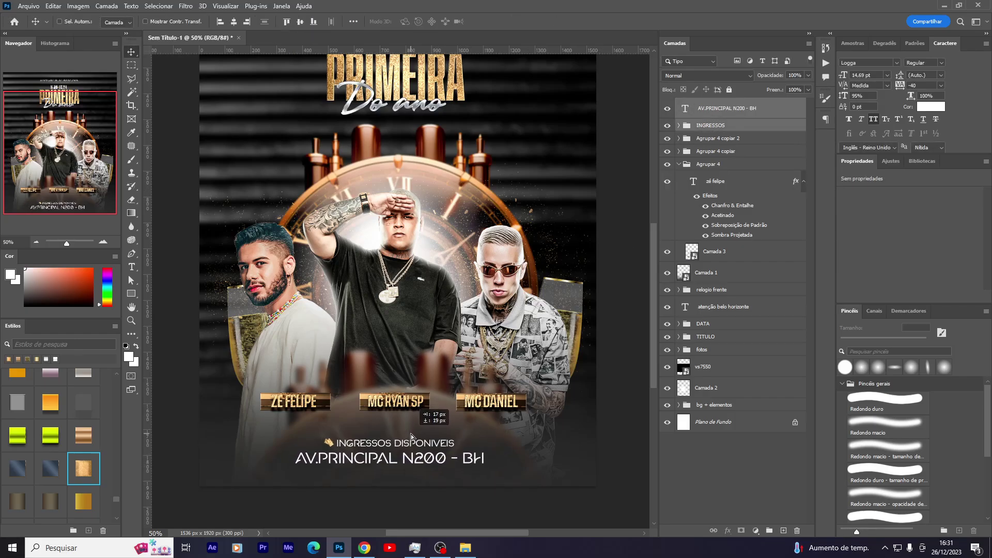
pyautogui.hotkey('ctrl', 'g')
# Select the black-striped background layer inside the bg + elementos group
pyautogui.scroll(2, 423, 490)
pyautogui.scroll(-1, 424, 490)
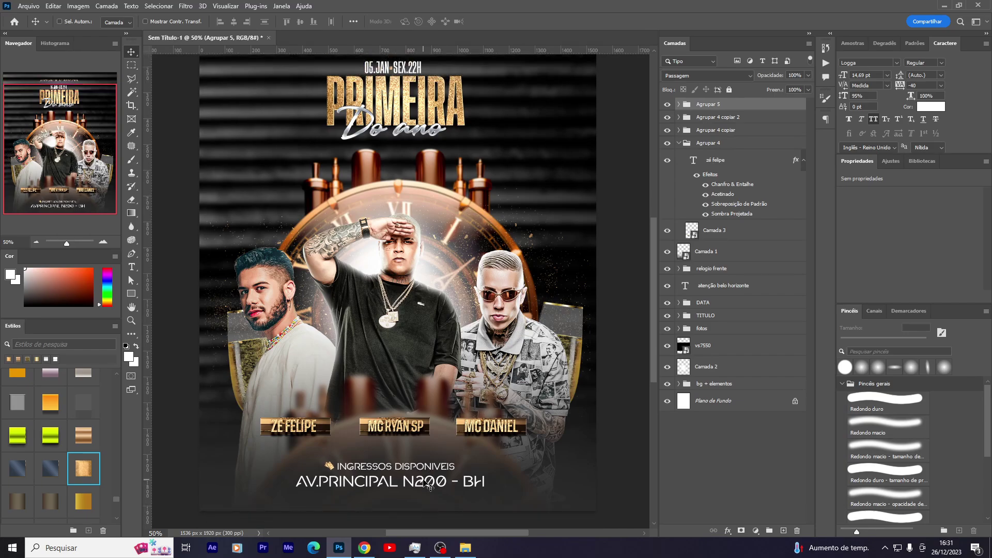
pyautogui.click(727, 370)
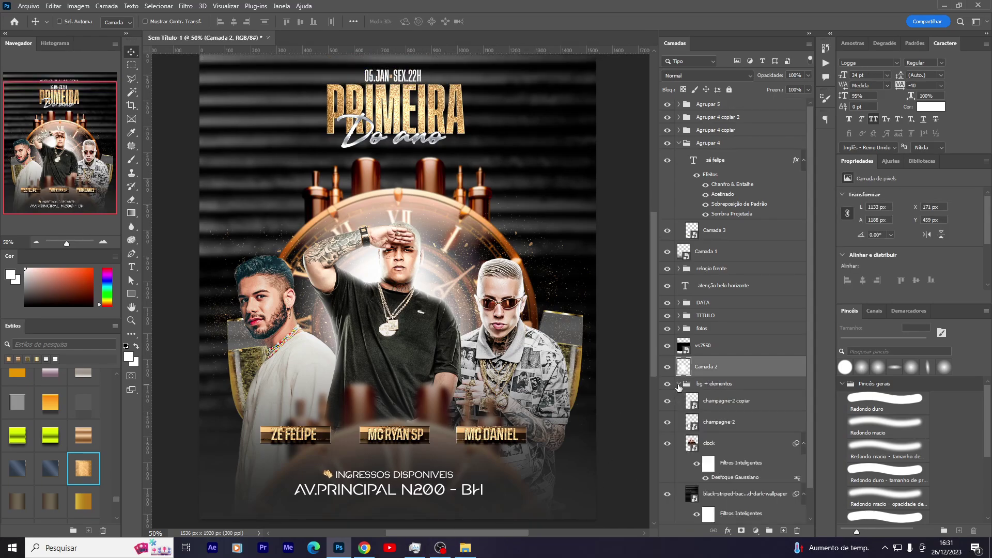
pyautogui.click(679, 384)
pyautogui.scroll(-1, 698, 422)
pyautogui.click(695, 420)
pyautogui.click(755, 473)
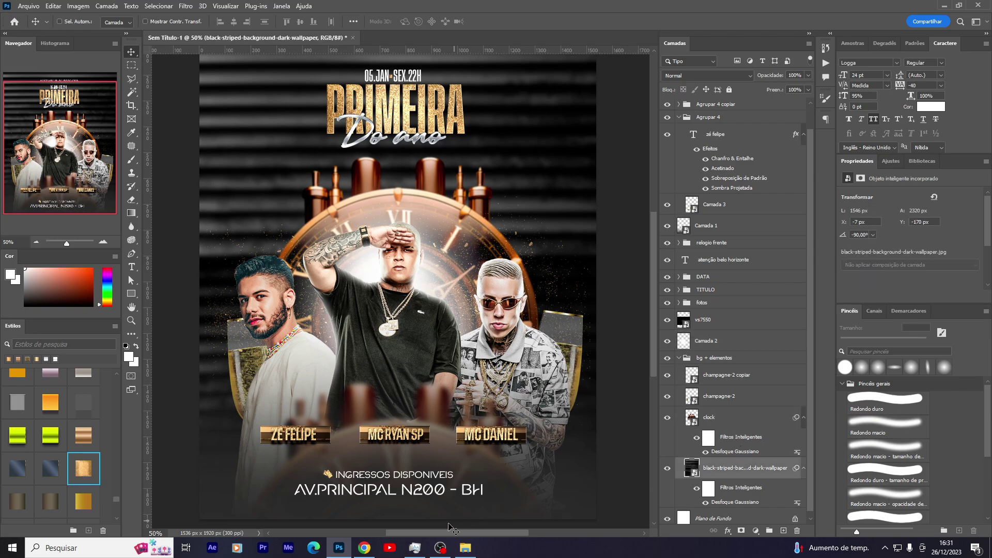
pyautogui.click(465, 548)
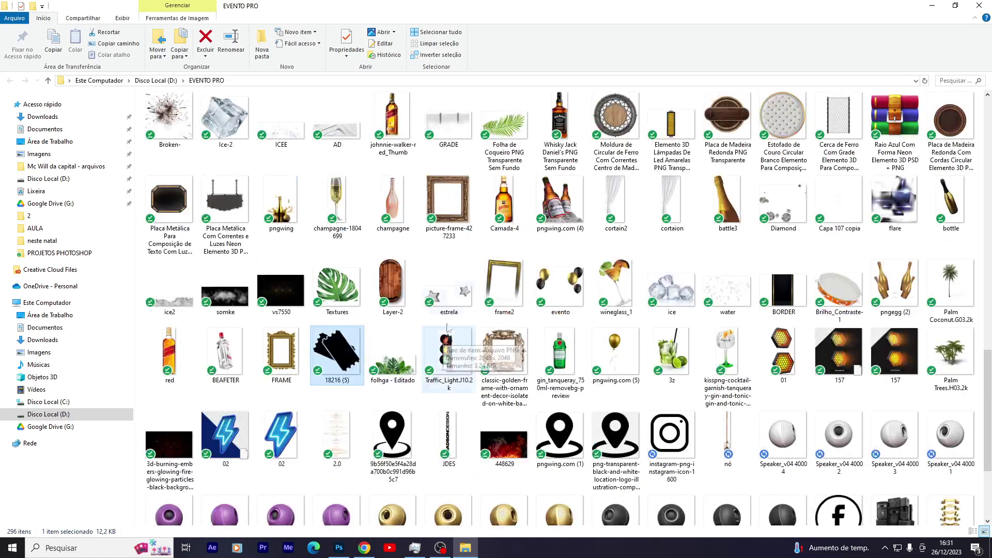
# Pick the classic golden ornamental frame in EVENTO PRO and drop it onto the flyer
pyautogui.click(511, 323)
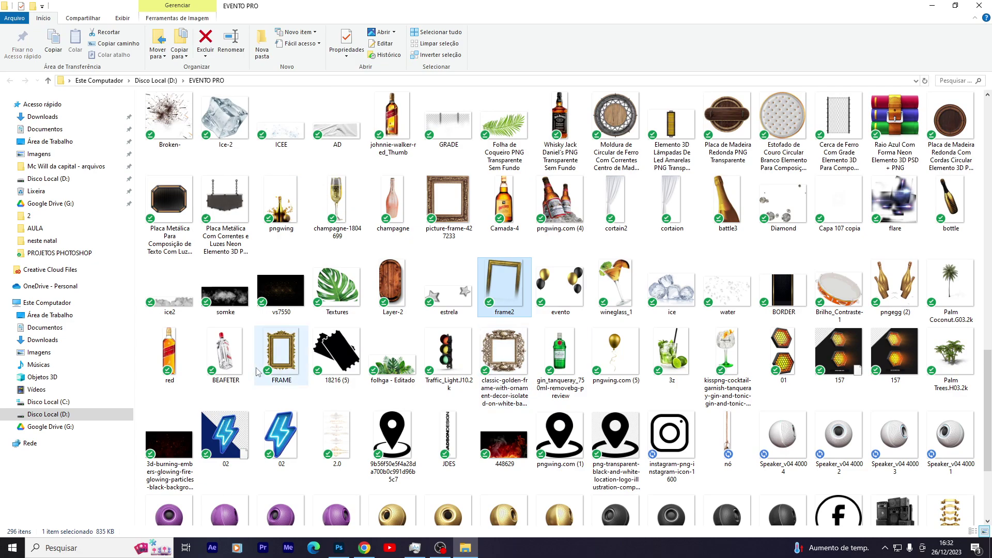
pyautogui.click(282, 357)
pyautogui.scroll(3, 327, 380)
pyautogui.click(509, 499)
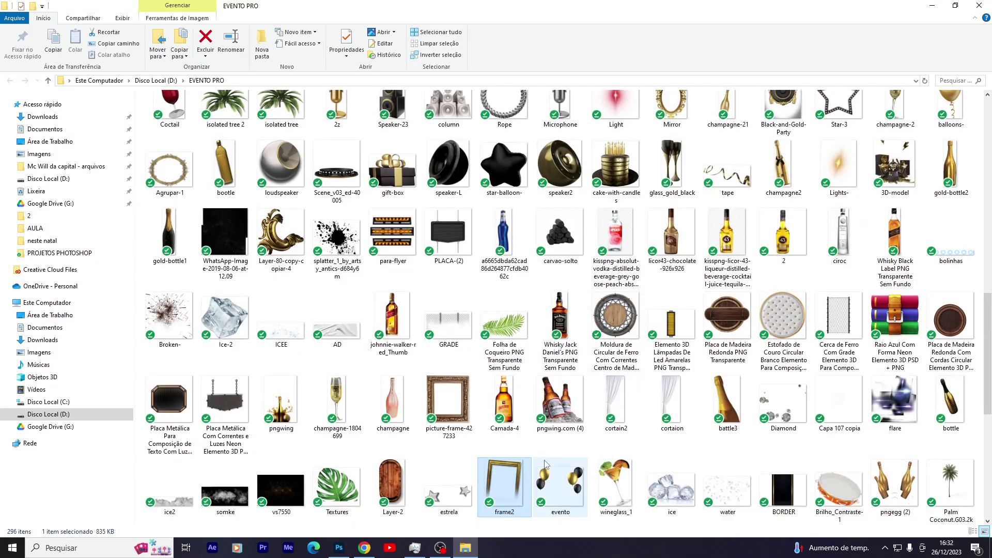
pyautogui.scroll(-3, 534, 457)
pyautogui.scroll(-1, 325, 496)
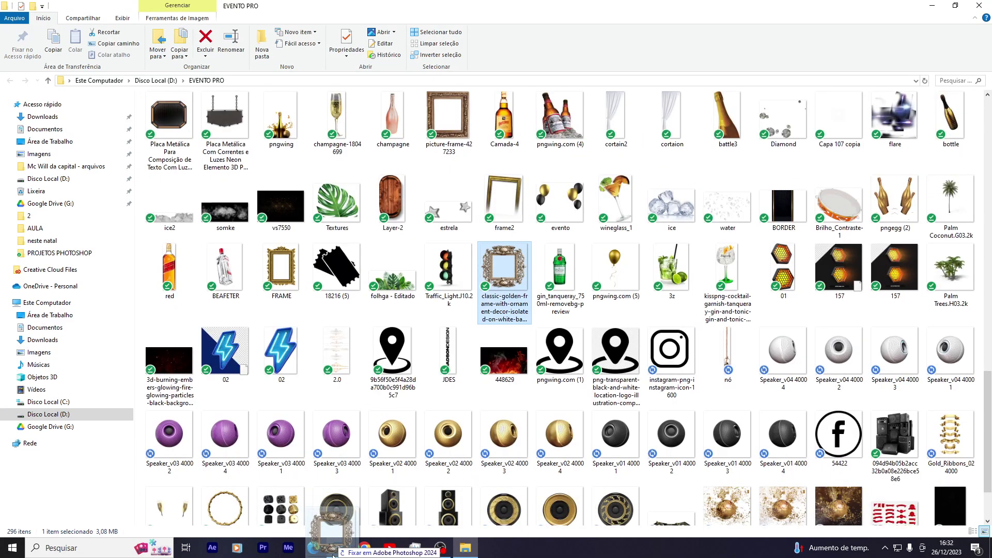
pyautogui.click(339, 547)
pyautogui.moveTo(370, 384); pyautogui.dragTo(404, 339)
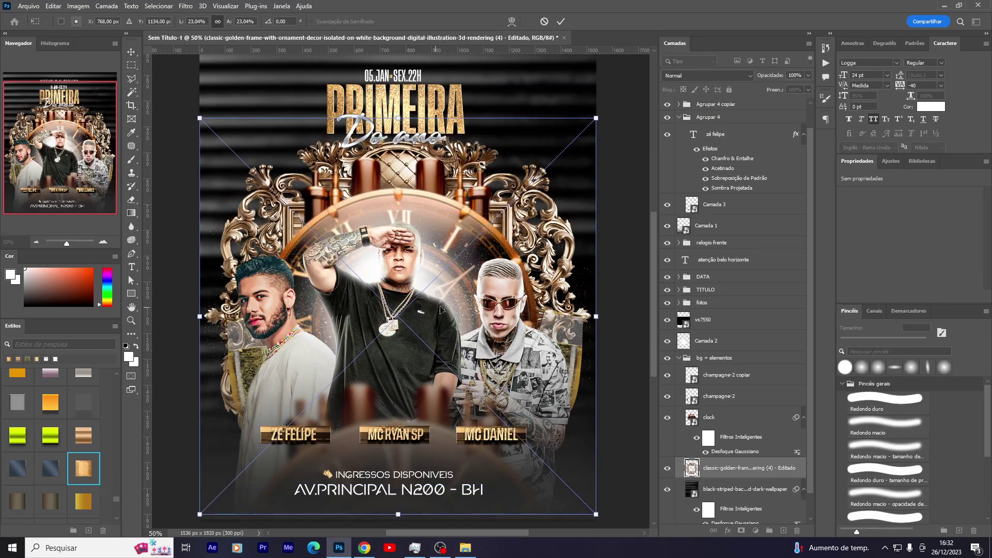
# Place the golden frame with Normal blend mode and a gold metallic style
pyautogui.moveTo(454, 227); pyautogui.dragTo(451, 266)
pyautogui.press('Return')
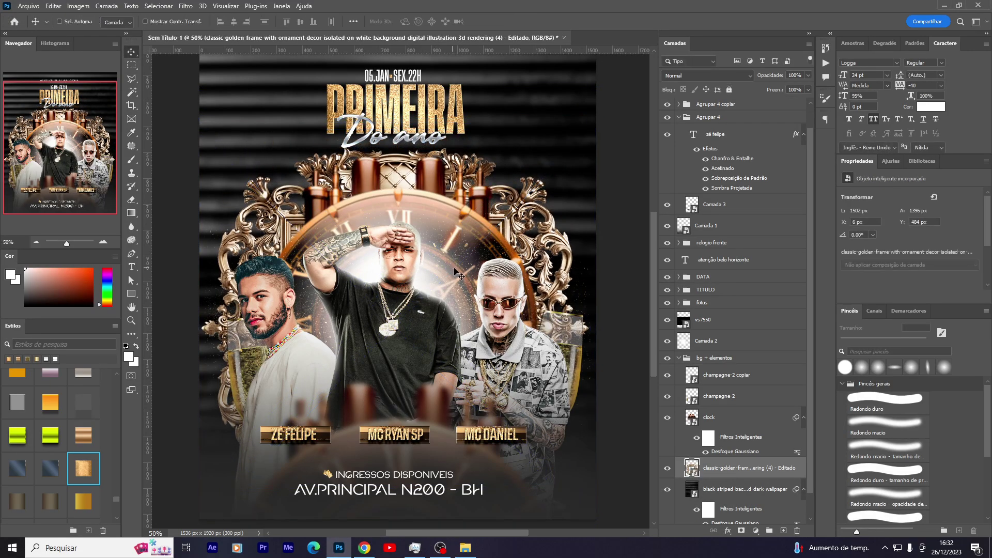
pyautogui.click(711, 76)
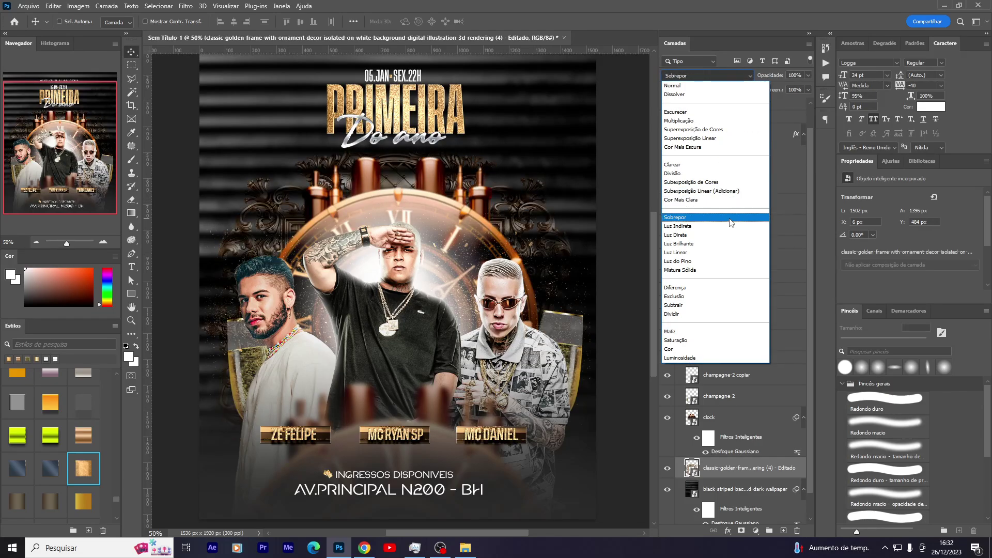
pyautogui.click(673, 85)
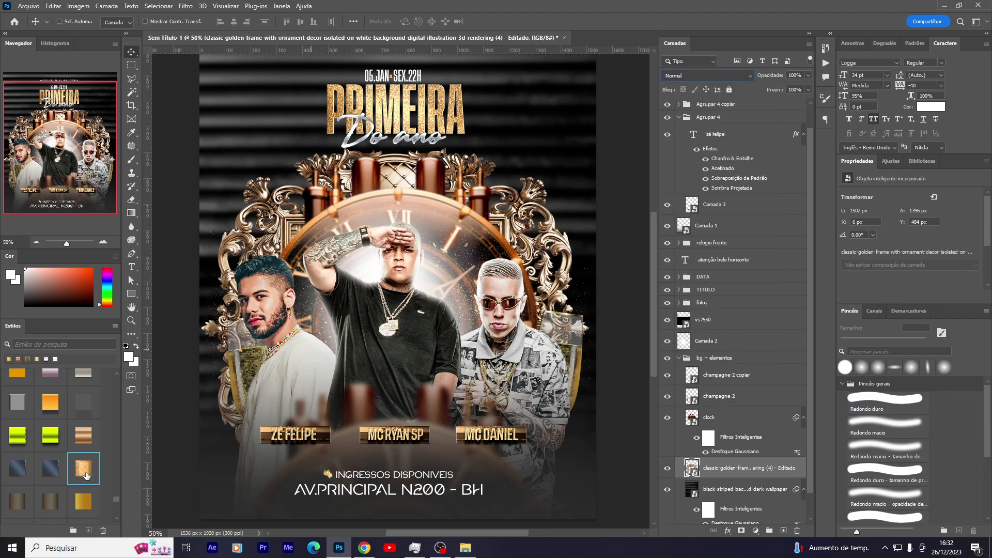
pyautogui.click(84, 468)
pyautogui.moveTo(486, 308); pyautogui.dragTo(487, 323)
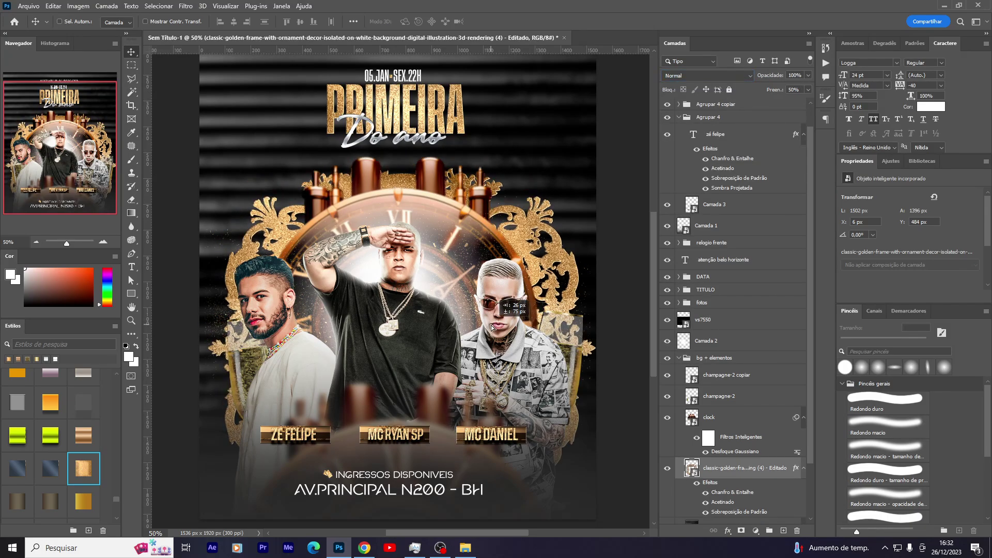
# Drag the gold ornament frame back onto the canvas, centred around the clock
pyautogui.scroll(-2, 487, 325)
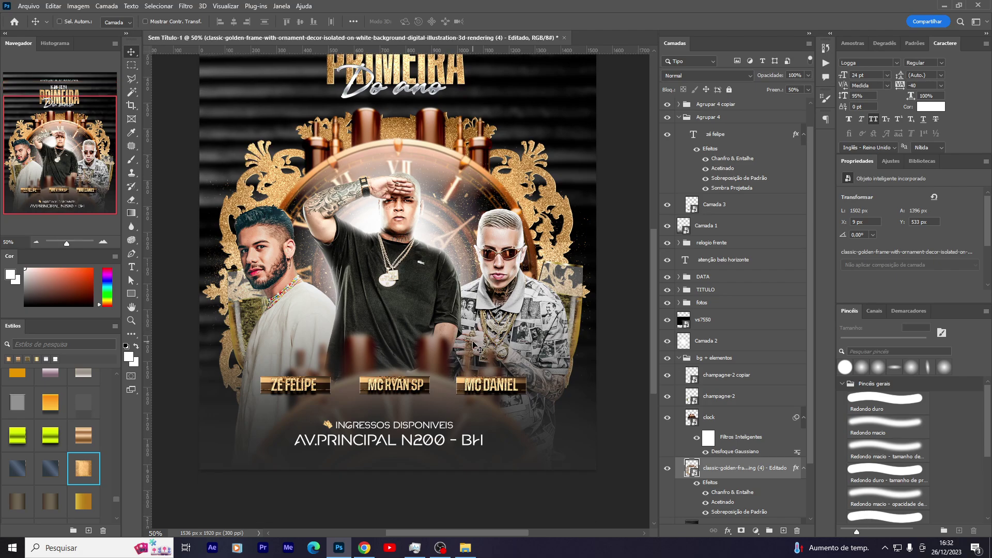
pyautogui.scroll(-2, 358, 306)
pyautogui.scroll(2, 362, 309)
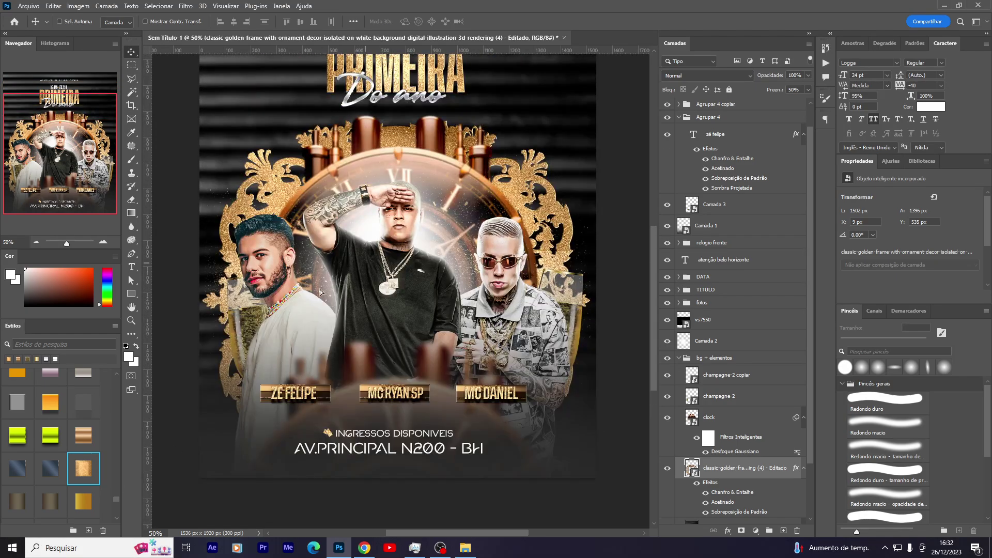
pyautogui.moveTo(563, 291)
pyautogui.mouseDown()
pyautogui.moveTo(243, 179)
pyautogui.moveTo(191, 121)
pyautogui.mouseUp()
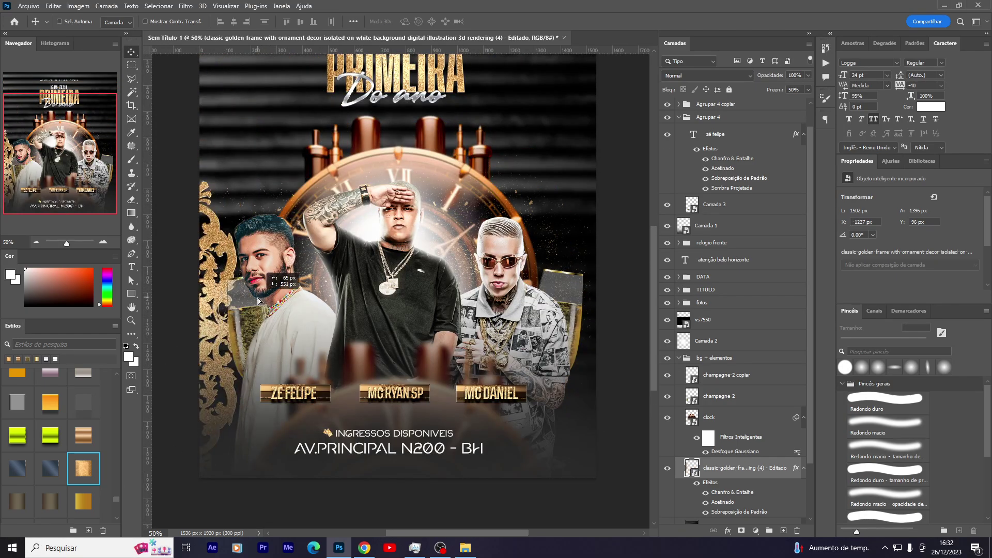
pyautogui.scroll(2, 202, 352)
pyautogui.moveTo(202, 352); pyautogui.dragTo(239, 187)
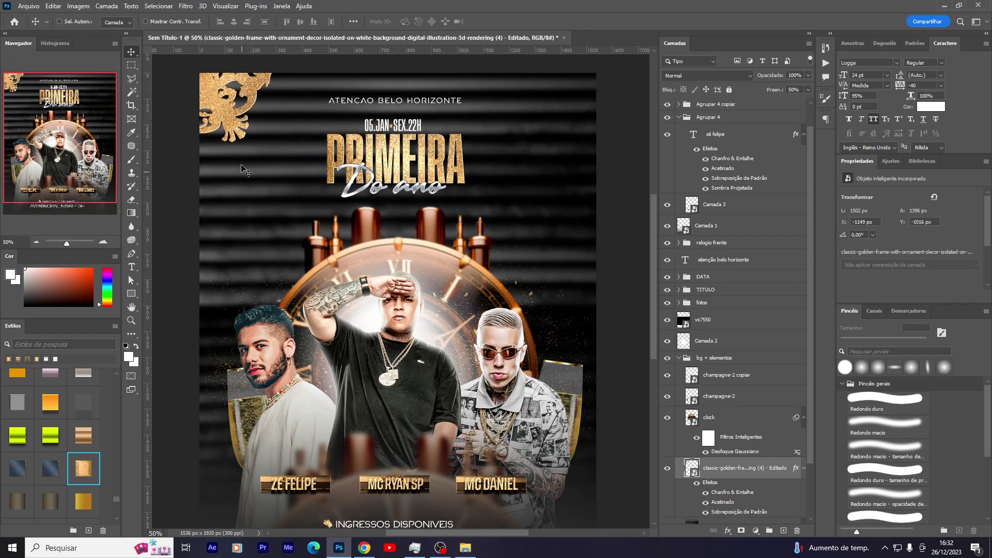
pyautogui.moveTo(238, 187)
pyautogui.mouseDown()
pyautogui.moveTo(535, 236)
pyautogui.moveTo(433, 245)
pyautogui.mouseUp()
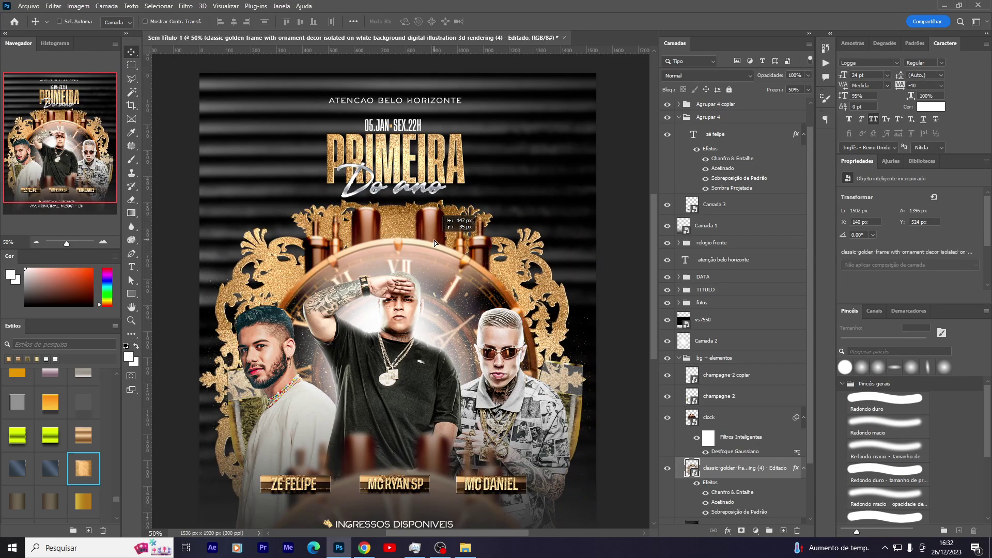
pyautogui.scroll(-2, 433, 305)
# Clip a new empty layer to the gold frame and set up a black brush
pyautogui.rightClick(720, 467)
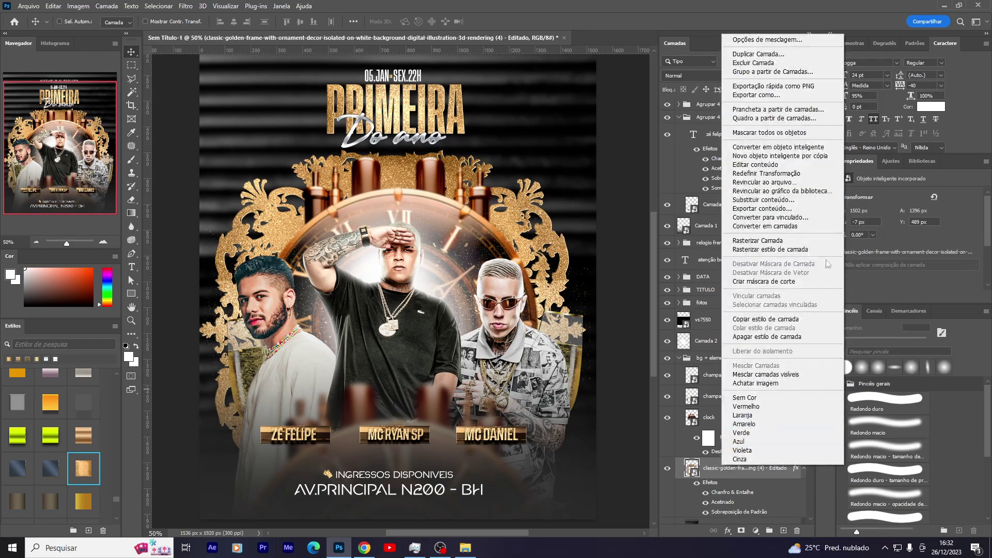
pyautogui.click(775, 151)
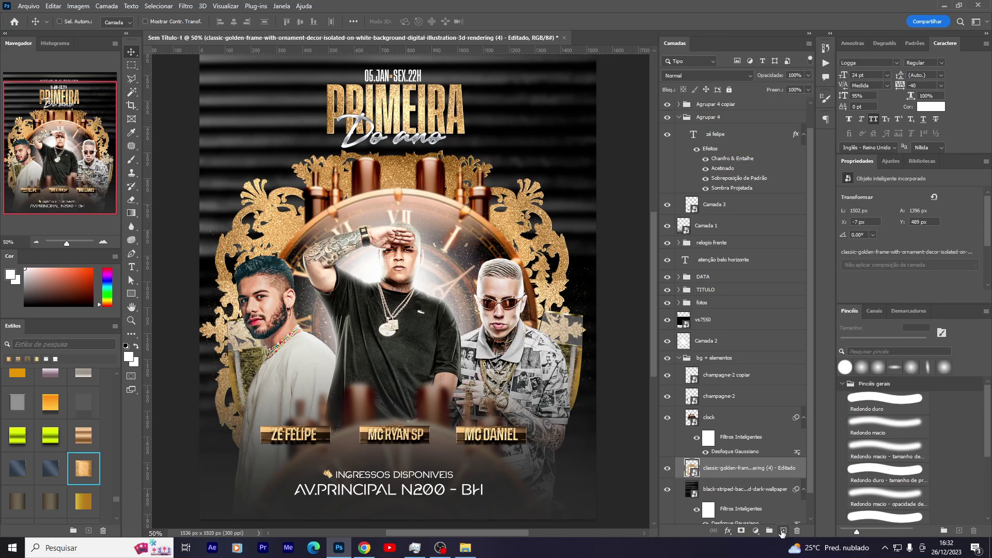
pyautogui.rightClick(760, 468)
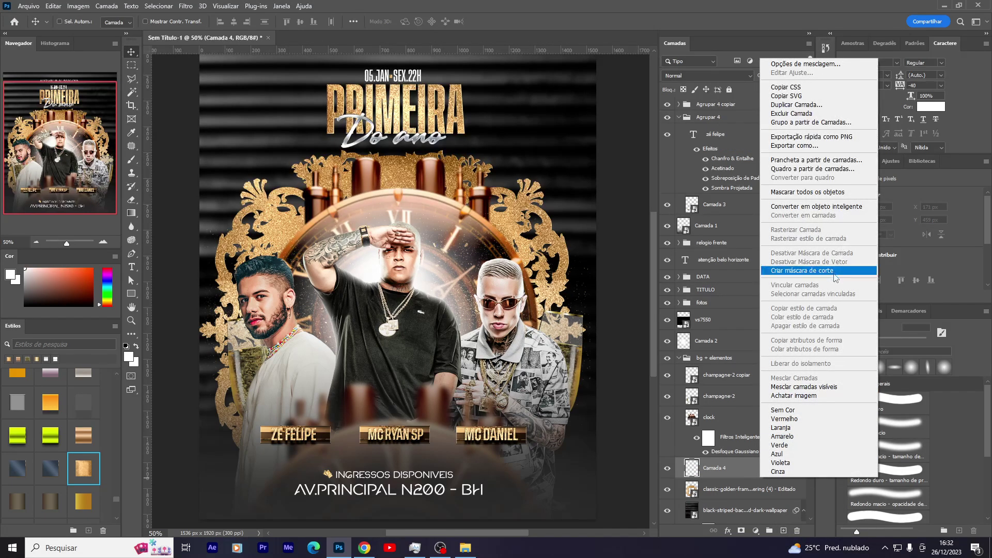
pyautogui.click(827, 271)
pyautogui.press('d')
pyautogui.press('b')
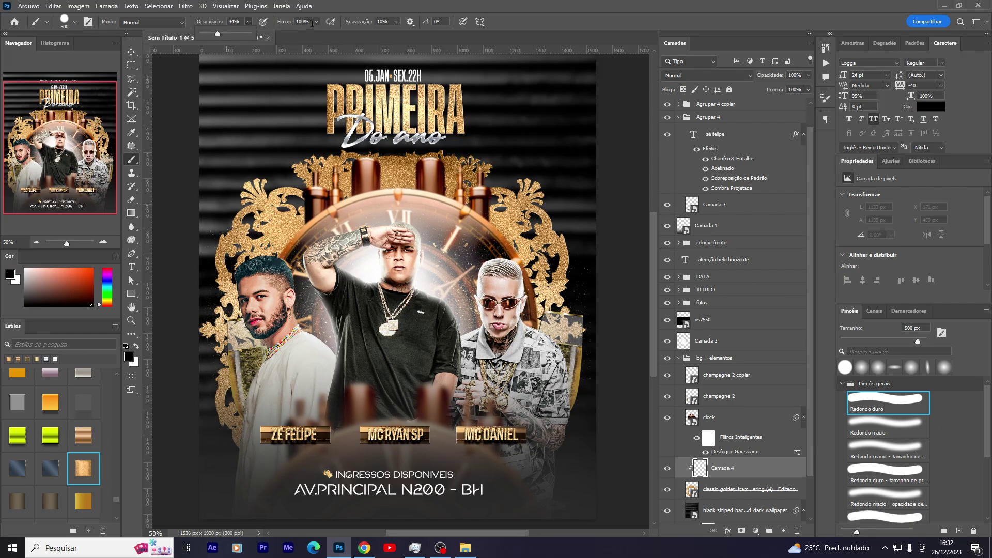
# Paint soft low-flow black shading on the frame around the left artist and clock
pyautogui.moveTo(312, 23); pyautogui.dragTo(274, 36)
pyautogui.moveTo(282, 362); pyautogui.dragTo(282, 403)
pyautogui.press('[')
pyautogui.press('[')
pyautogui.press('[')
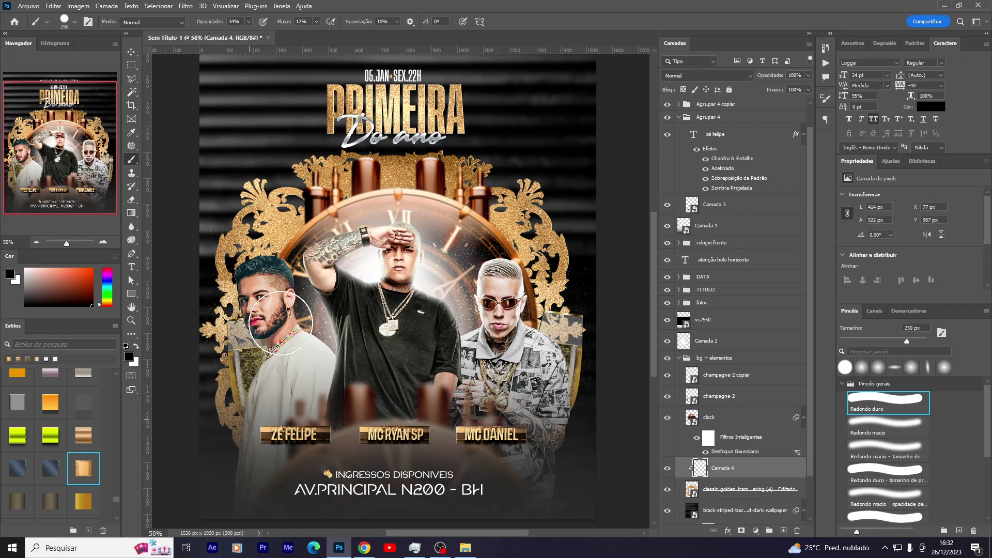
pyautogui.press('[')
pyautogui.moveTo(281, 323); pyautogui.dragTo(257, 439)
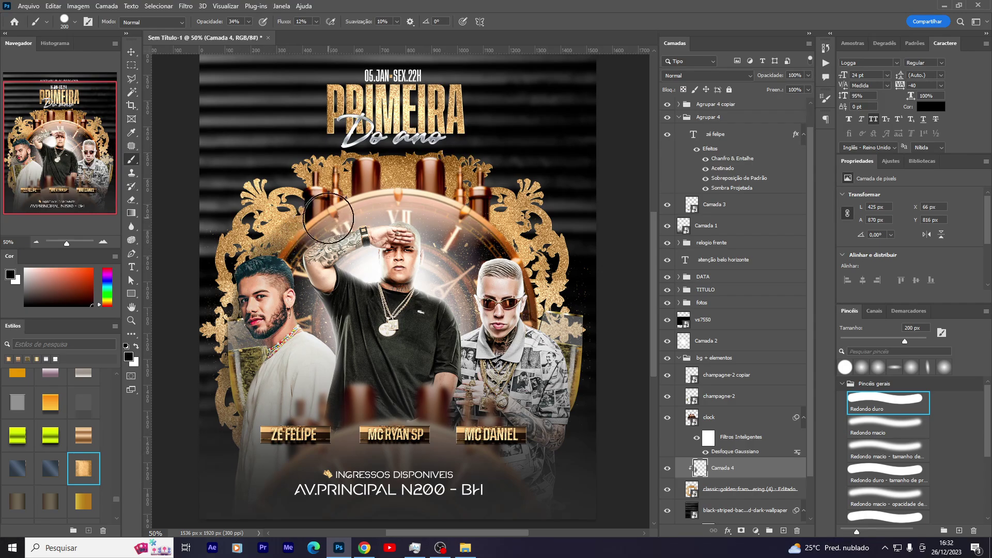
pyautogui.moveTo(328, 218); pyautogui.dragTo(309, 239)
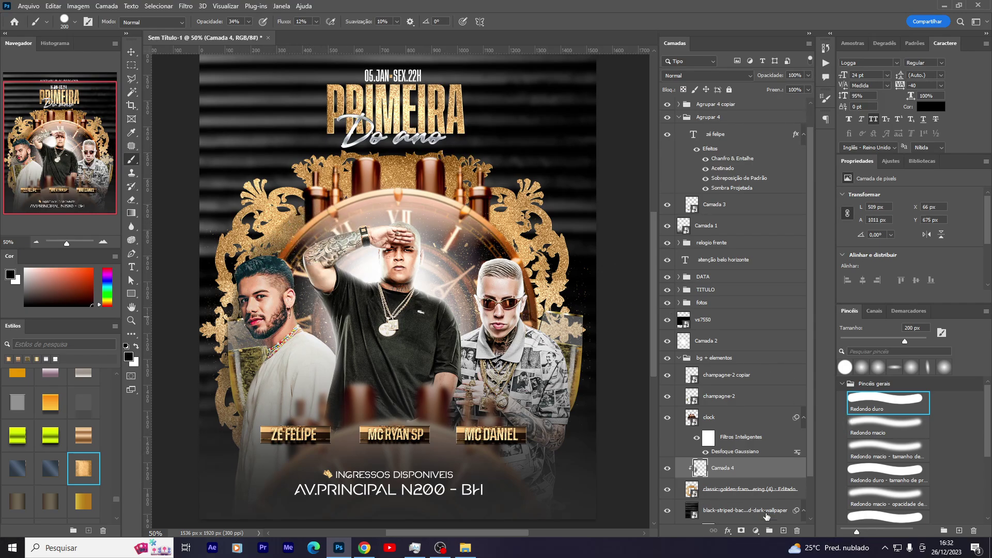
# Restore the shading layer and darken the frame around the right artist with a soft round brush
pyautogui.press('Delete')
pyautogui.rightClick(745, 481)
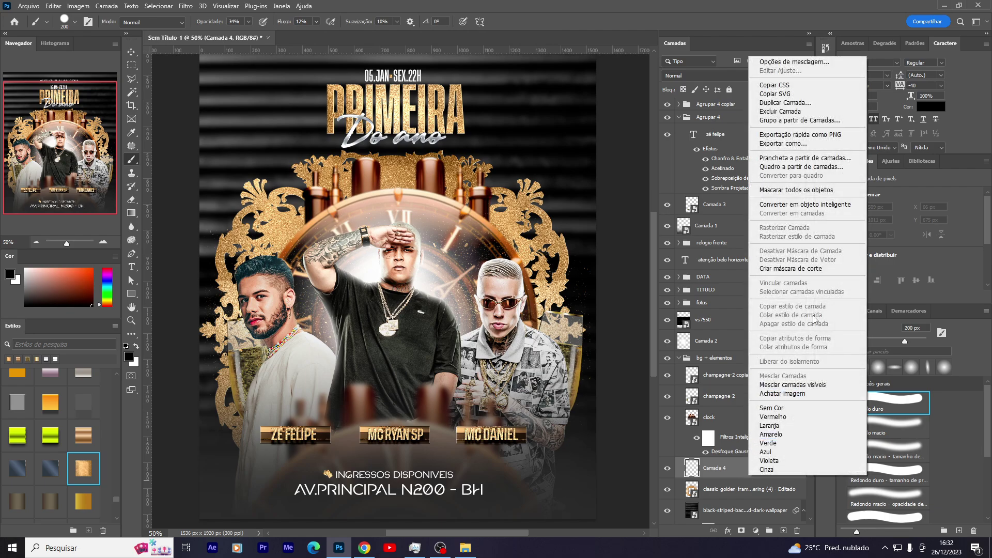
pyautogui.hotkey('ctrl', 'z')
pyautogui.click(854, 425)
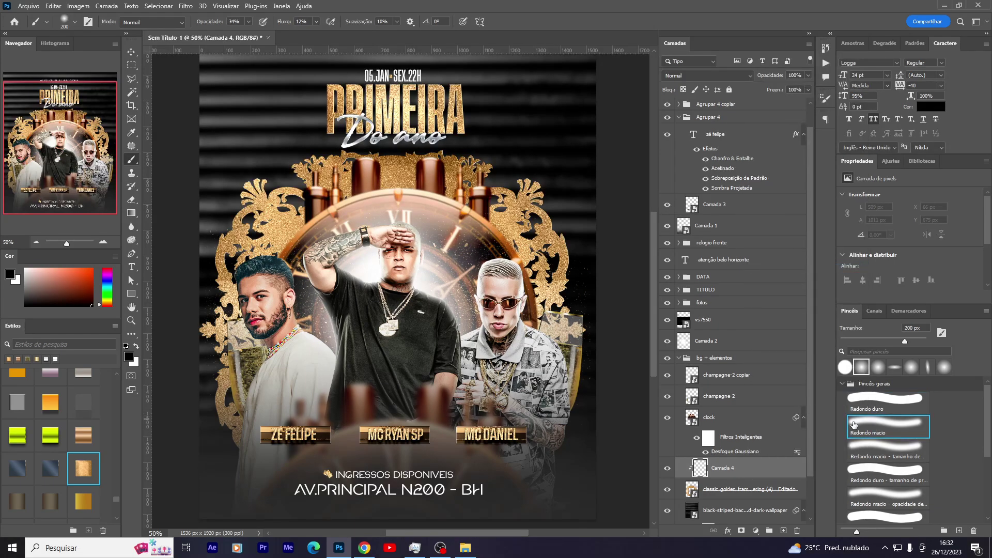
pyautogui.moveTo(509, 384); pyautogui.dragTo(517, 297)
pyautogui.moveTo(555, 336); pyautogui.dragTo(519, 290)
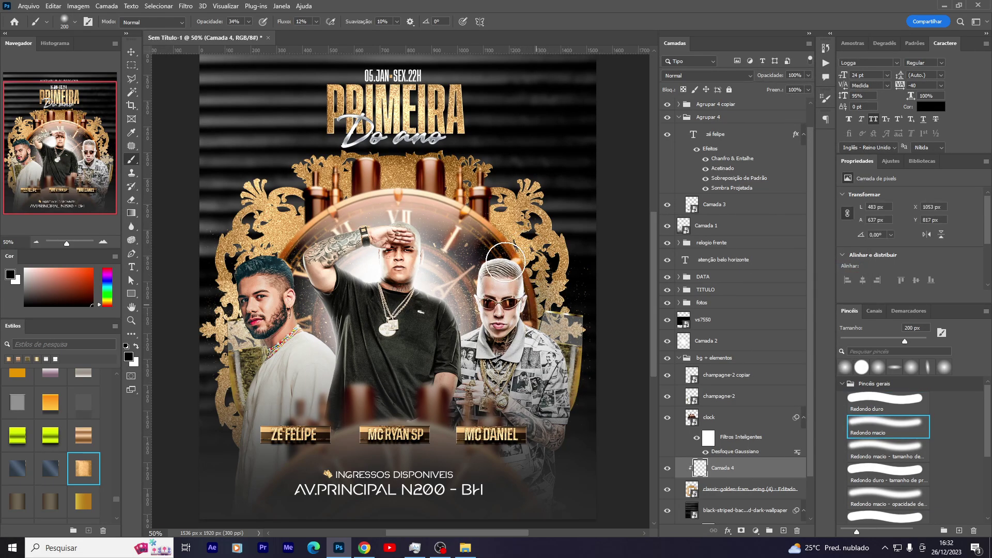
pyautogui.moveTo(550, 339); pyautogui.dragTo(514, 305)
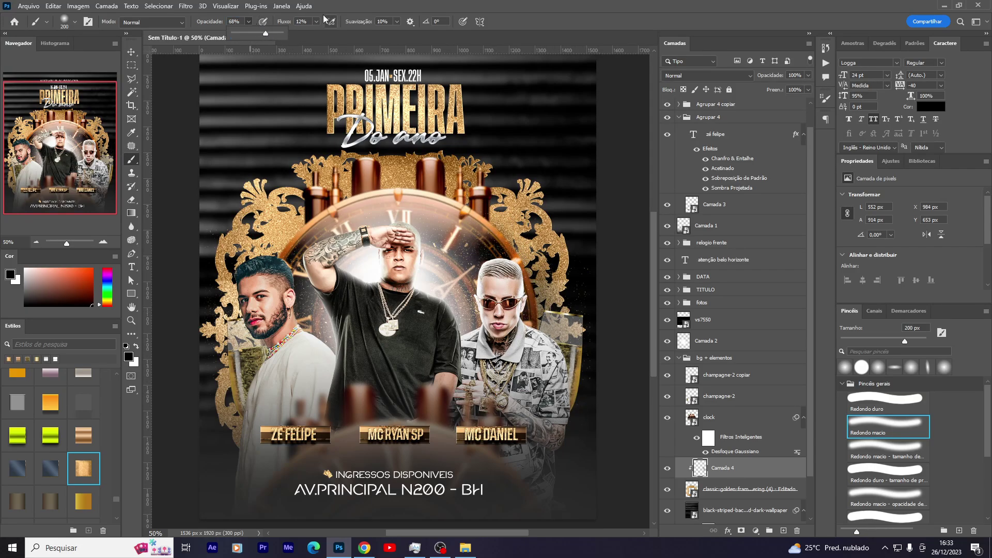
# Raise the flow slightly and shade the frame above the left artist and beside the right one
pyautogui.moveTo(328, 35); pyautogui.dragTo(330, 36)
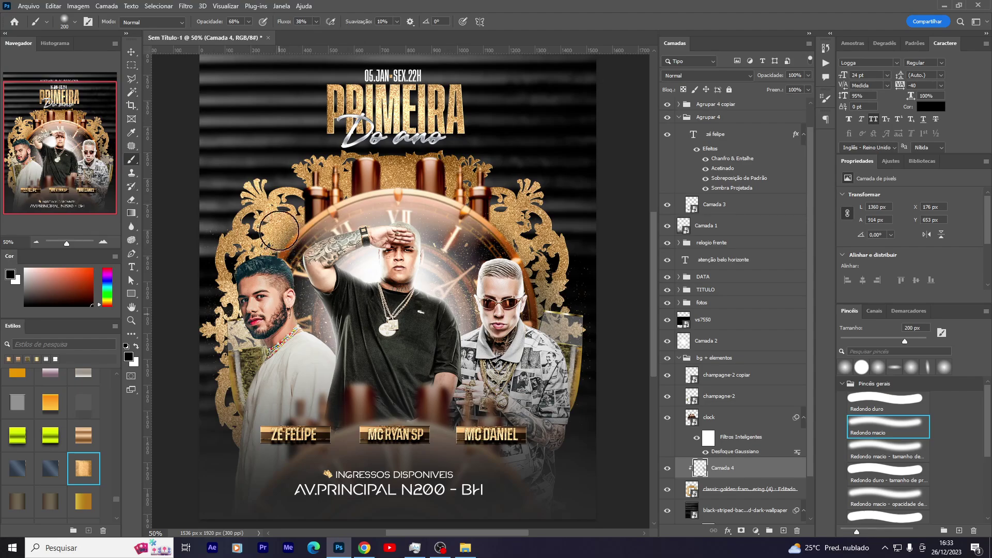
pyautogui.moveTo(300, 236)
pyautogui.mouseDown()
pyautogui.moveTo(257, 336)
pyautogui.moveTo(359, 209)
pyautogui.mouseUp()
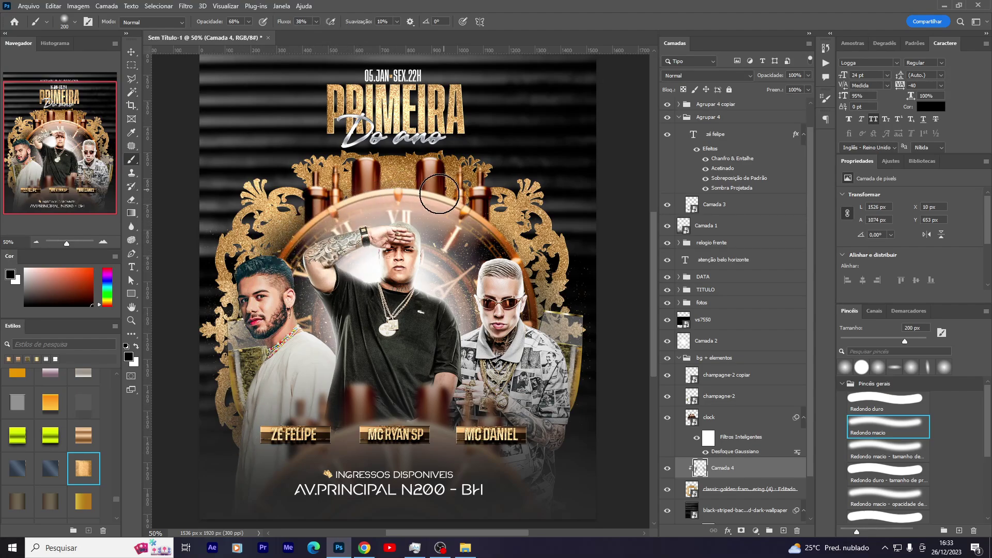
pyautogui.moveTo(470, 237)
pyautogui.mouseDown()
pyautogui.moveTo(541, 326)
pyautogui.moveTo(538, 310)
pyautogui.mouseUp()
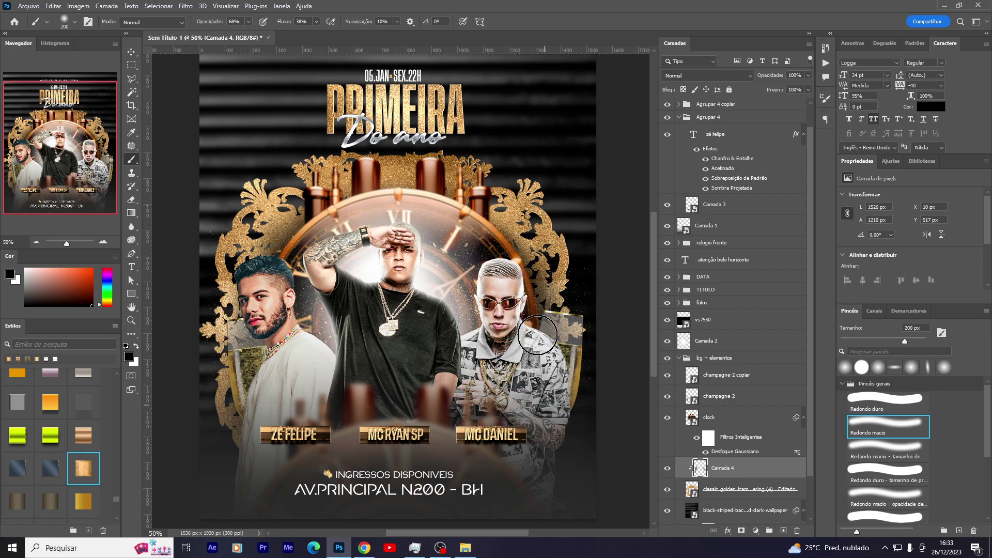
pyautogui.scroll(1, 387, 401)
pyautogui.scroll(-1, 488, 366)
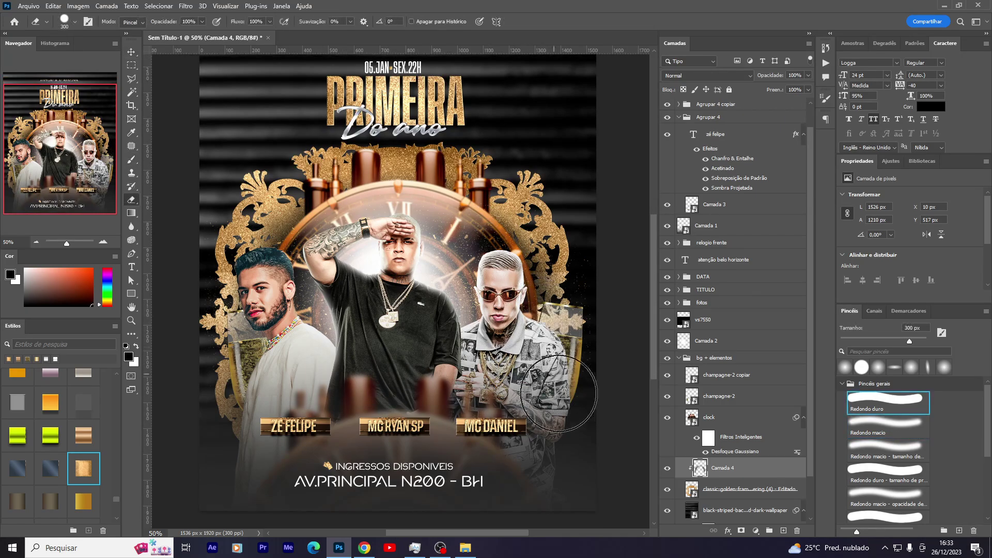
# Collapse the Agrupar 4 group in the Layers panel
pyautogui.press('v')
pyautogui.scroll(1, 514, 253)
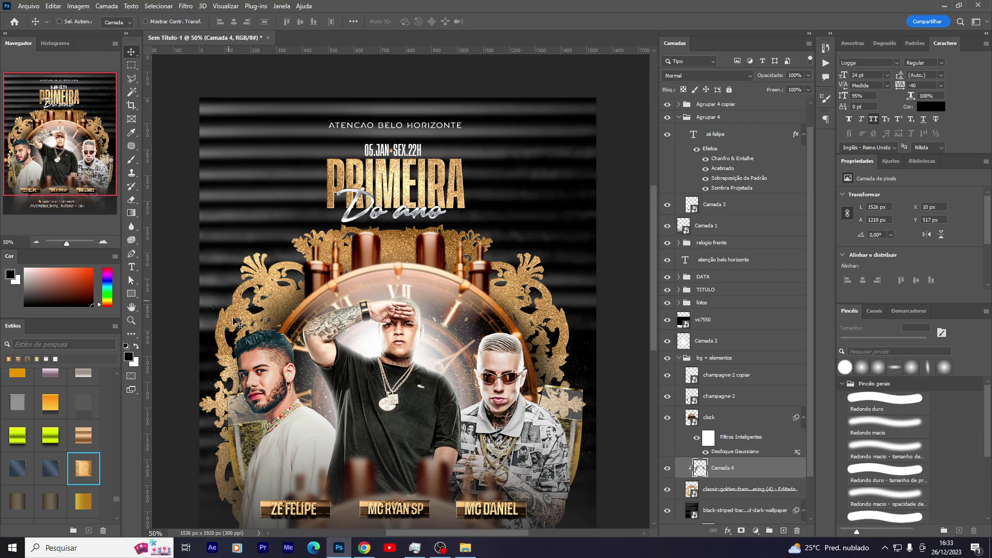
pyautogui.scroll(3, 243, 357)
pyautogui.scroll(-3, 248, 357)
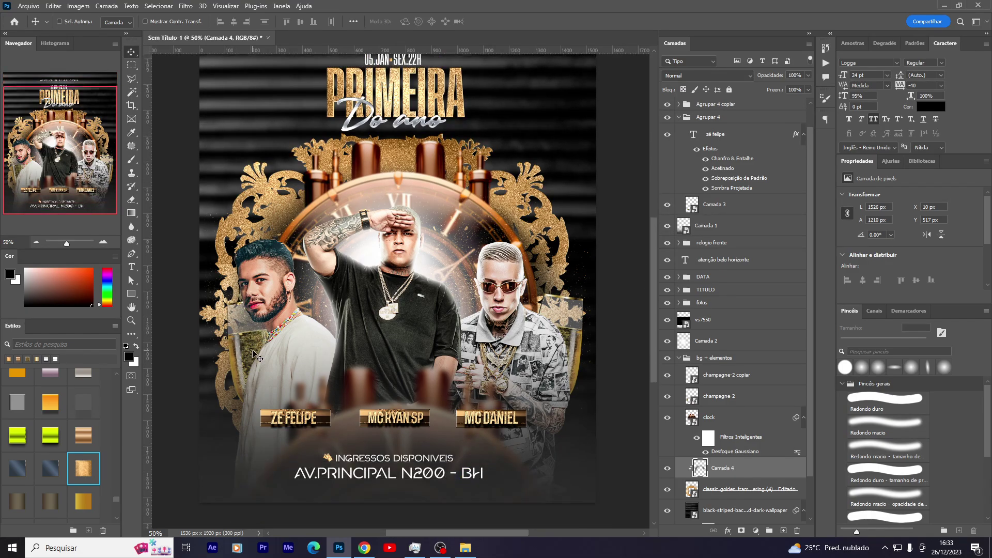
pyautogui.scroll(4, 264, 356)
pyautogui.scroll(1, 263, 355)
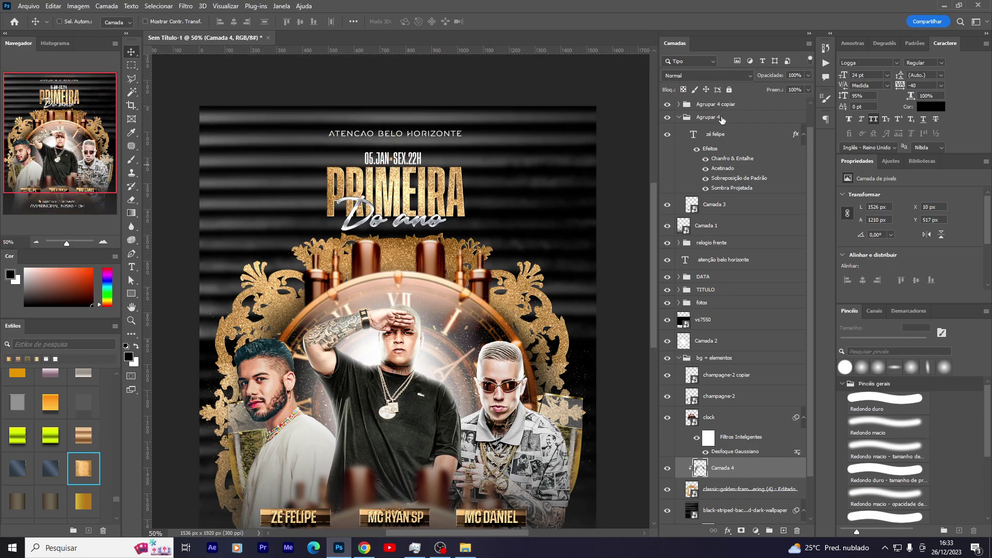
pyautogui.click(721, 118)
pyautogui.click(679, 118)
# Hide the Gaussian Blur smart filter on the black-striped-background layer so its stripes look sharp
pyautogui.scroll(-4, 691, 286)
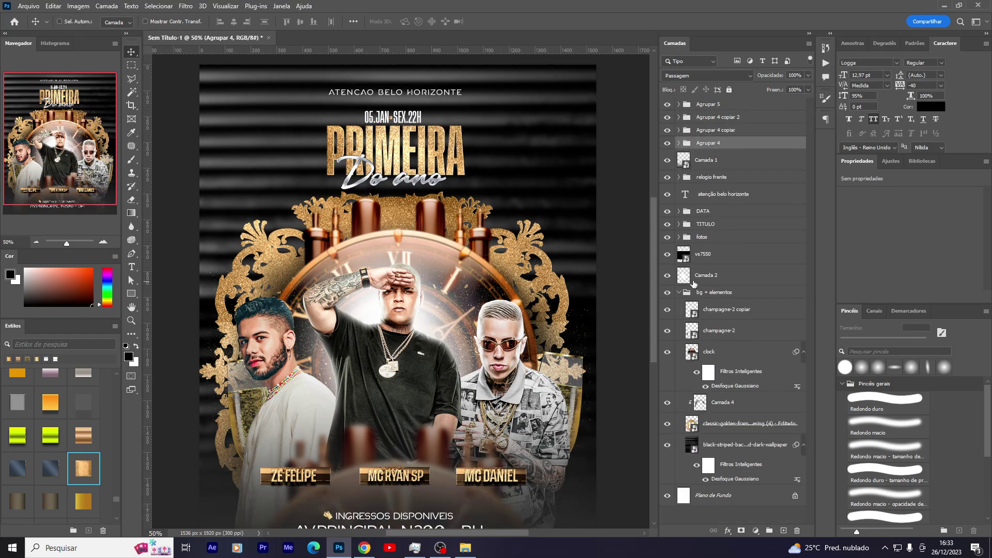
pyautogui.click(711, 481)
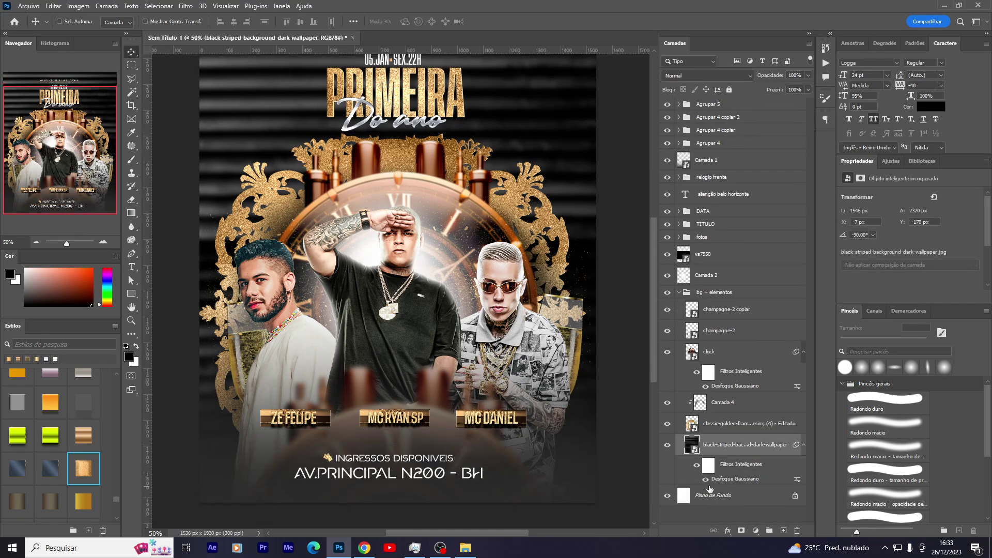
pyautogui.click(704, 479)
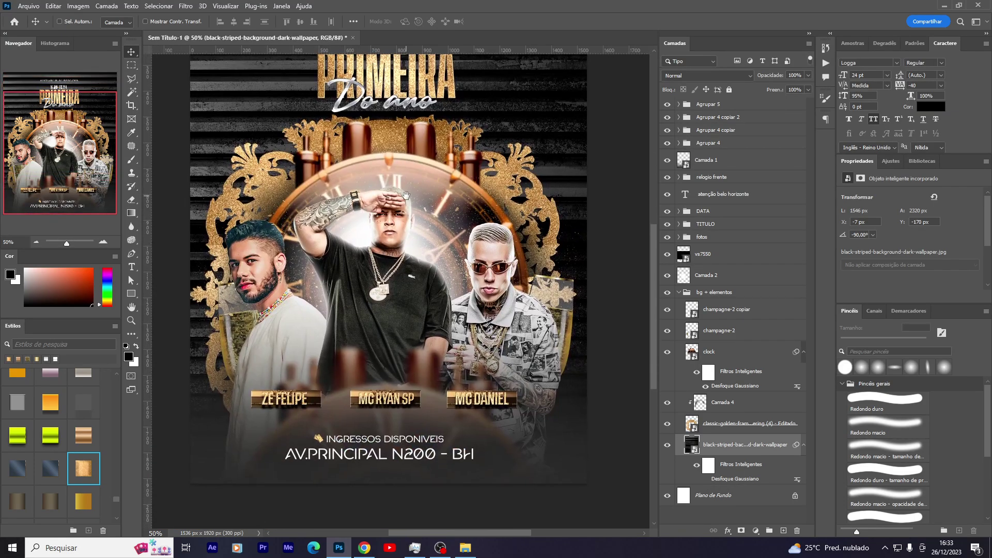
pyautogui.moveTo(408, 238)
pyautogui.mouseDown()
pyautogui.moveTo(379, 308)
pyautogui.moveTo(408, 189)
pyautogui.moveTo(409, 312)
pyautogui.mouseUp()
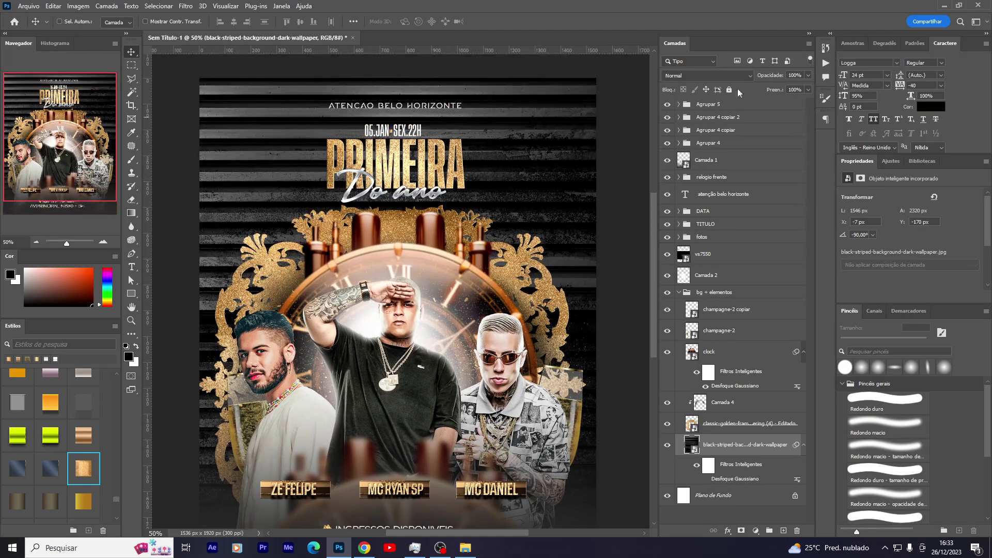
pyautogui.click(747, 119)
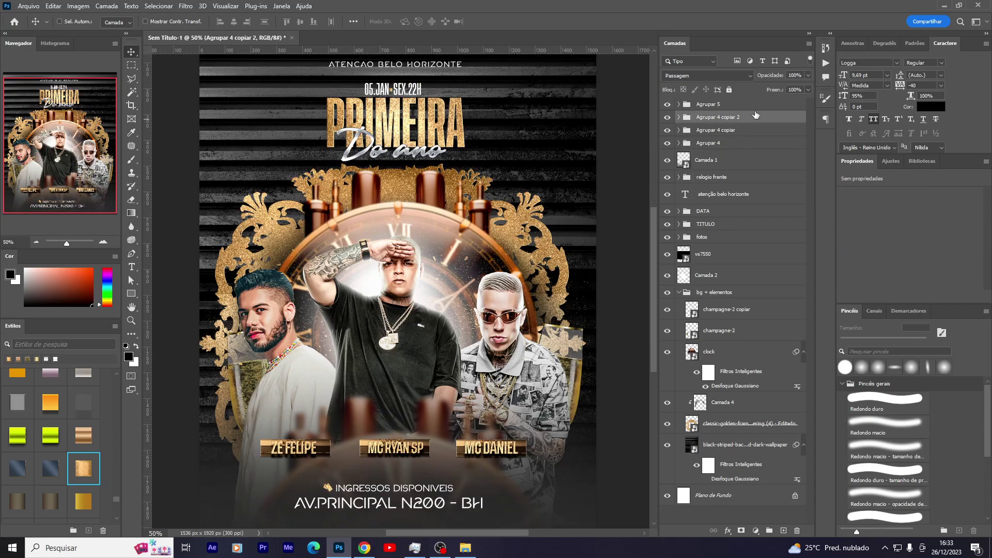
# Set the Gaussian Blur on clock copiar in relogio frente to a 4.8-pixel radius
pyautogui.click(678, 177)
pyautogui.doubleClick(725, 230)
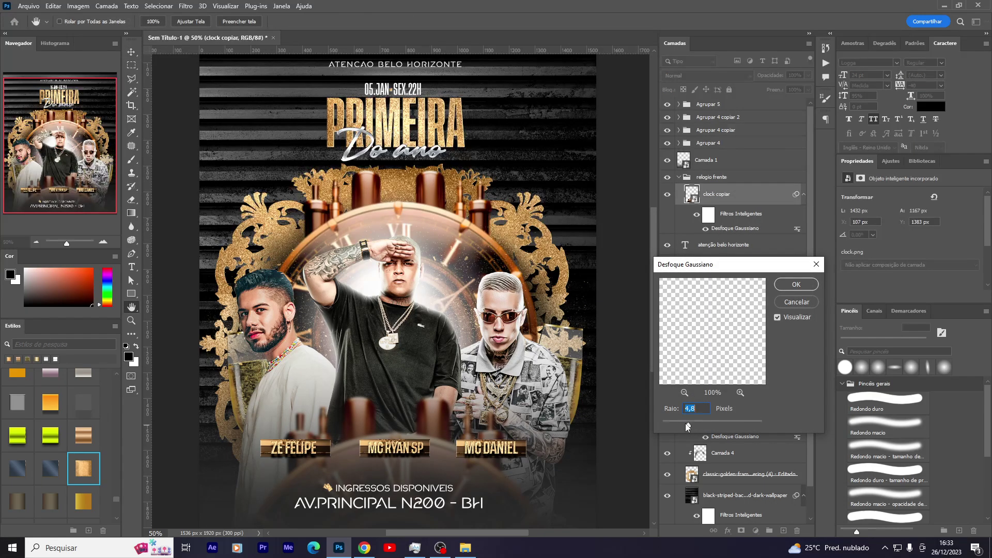
pyautogui.press('Return')
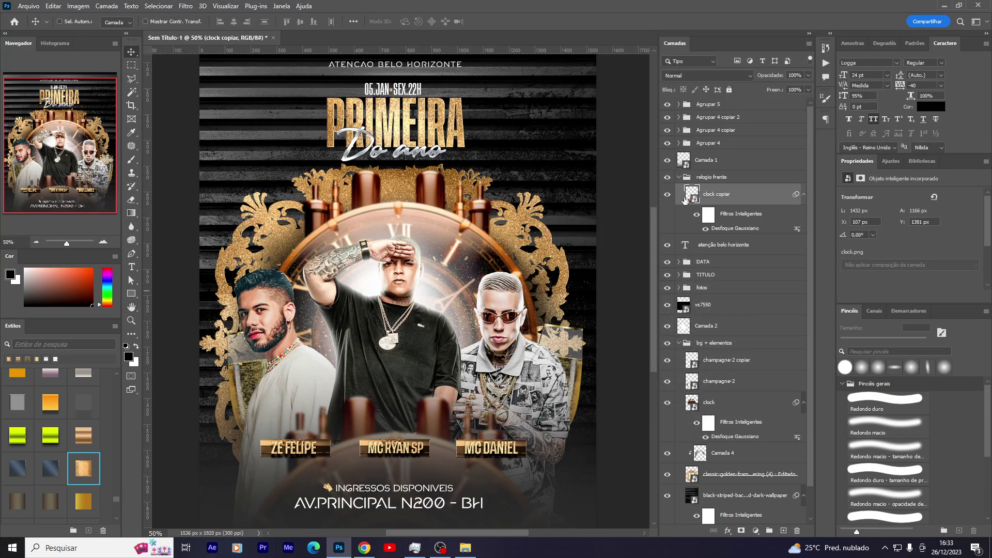
pyautogui.click(680, 178)
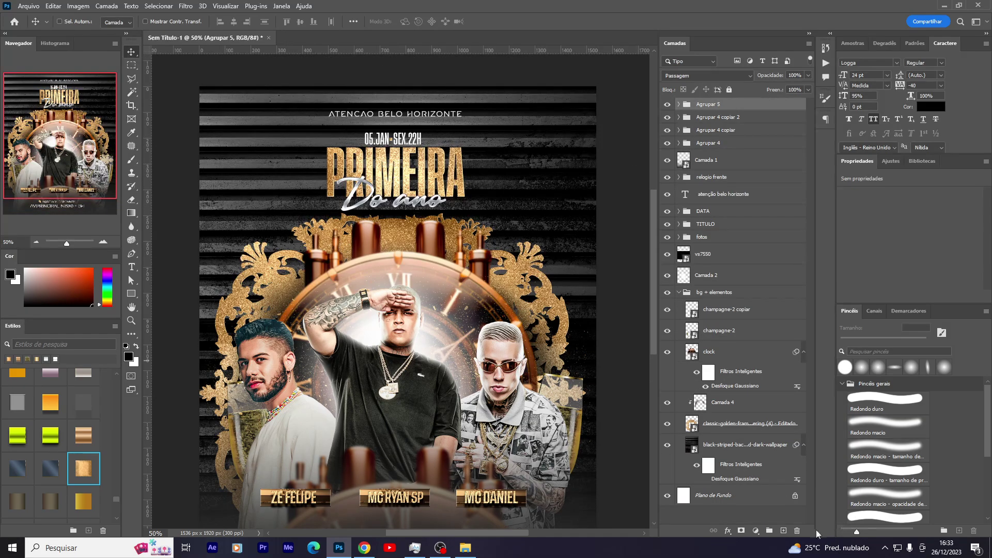
# Add a Photo Filter adjustment layer at 66% density with a light blue colour
pyautogui.click(757, 531)
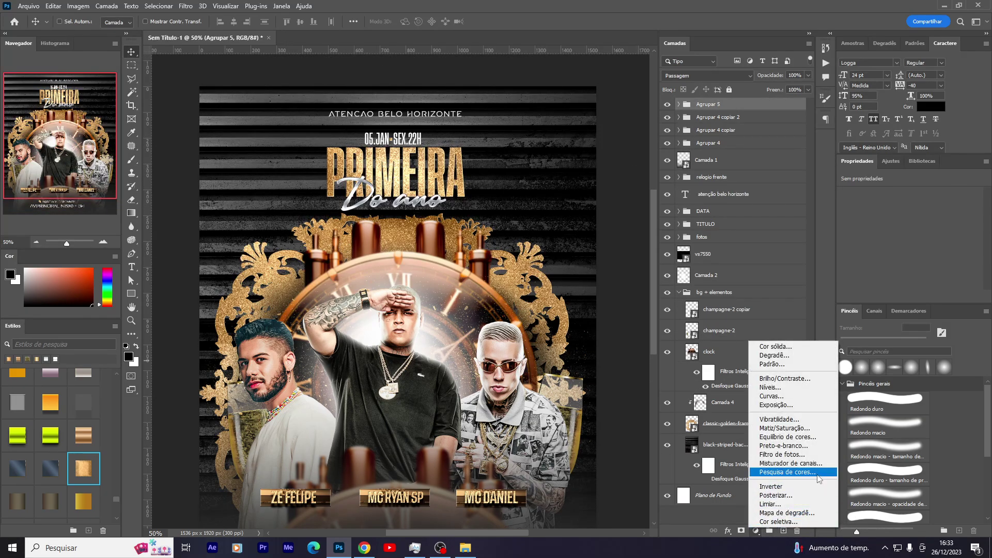
pyautogui.click(822, 454)
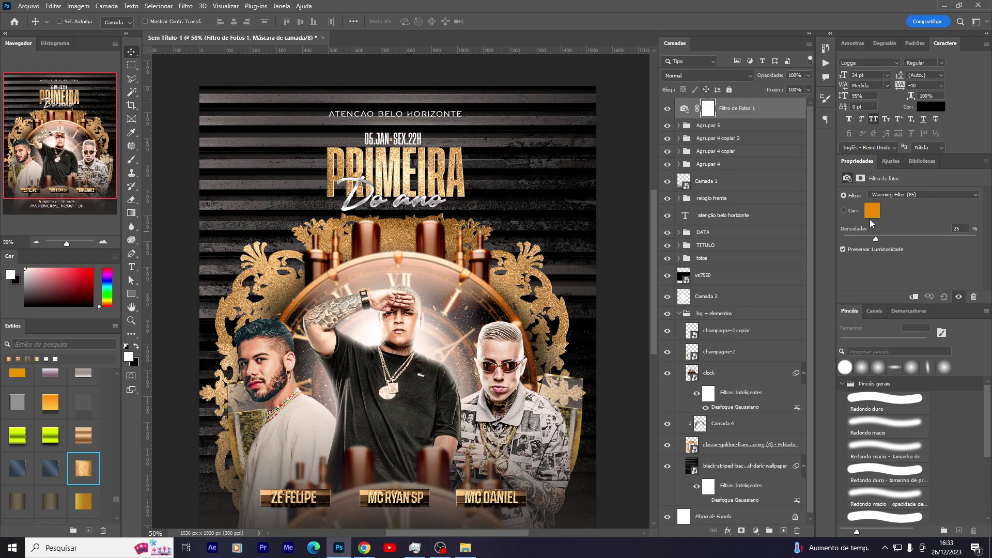
pyautogui.click(929, 237)
pyautogui.click(872, 211)
pyautogui.click(472, 344)
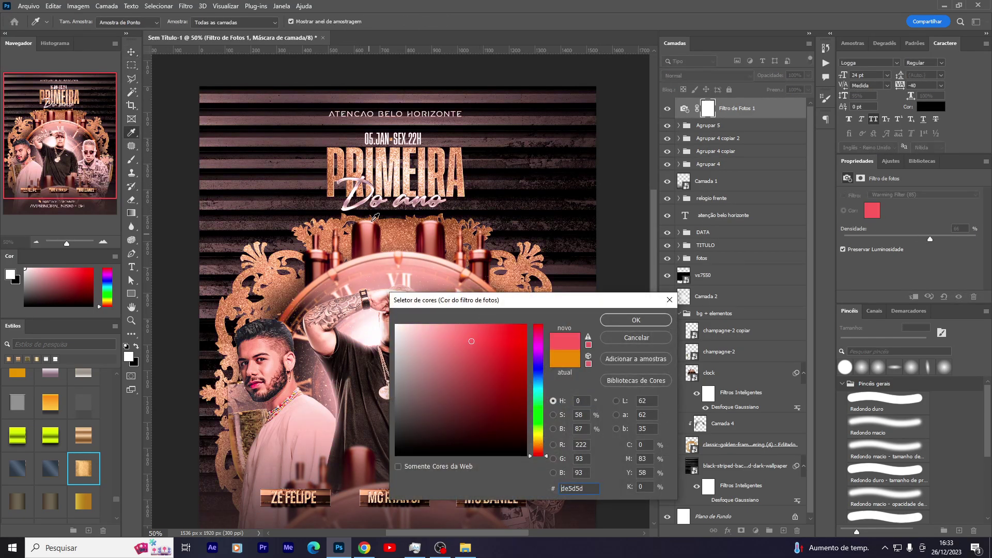
pyautogui.click(378, 204)
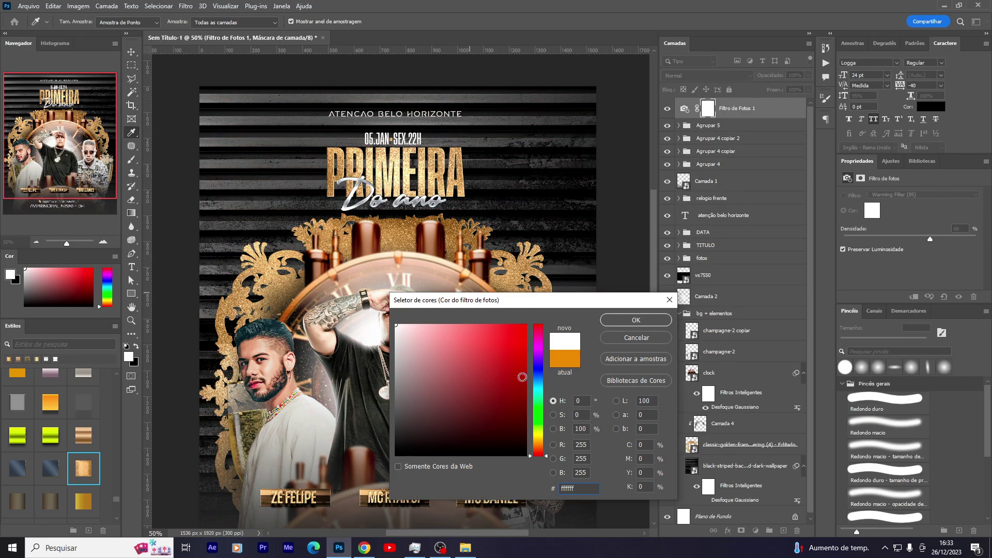
pyautogui.moveTo(434, 336); pyautogui.dragTo(428, 323)
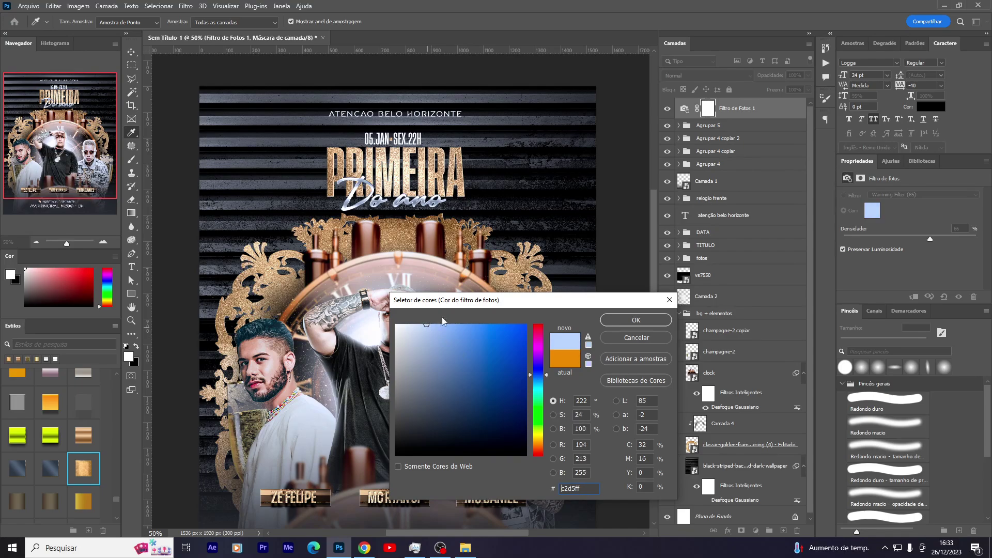
pyautogui.press('Return')
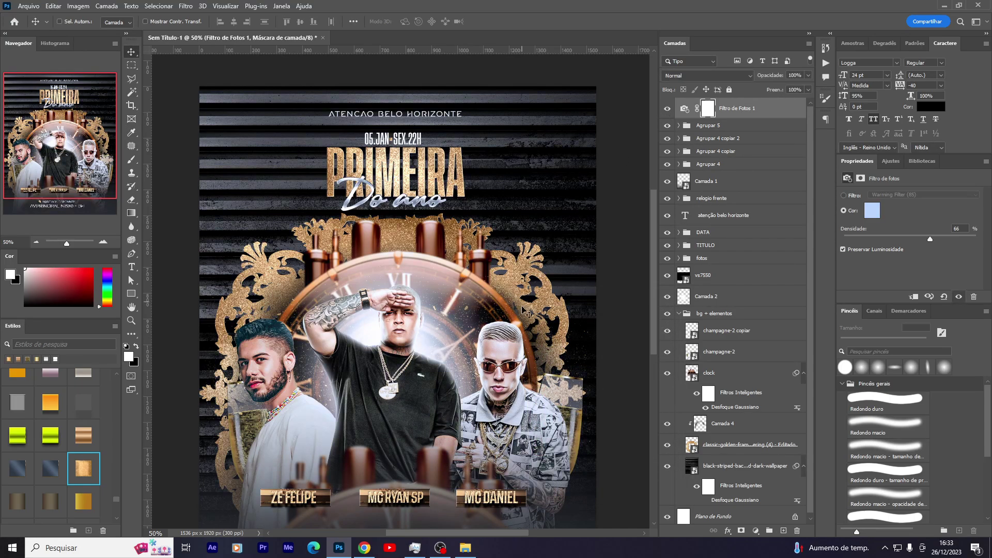
# Add a Color Lookup adjustment using 3Strip.look, toggling it off and on to compare
pyautogui.moveTo(527, 313); pyautogui.dragTo(510, 270)
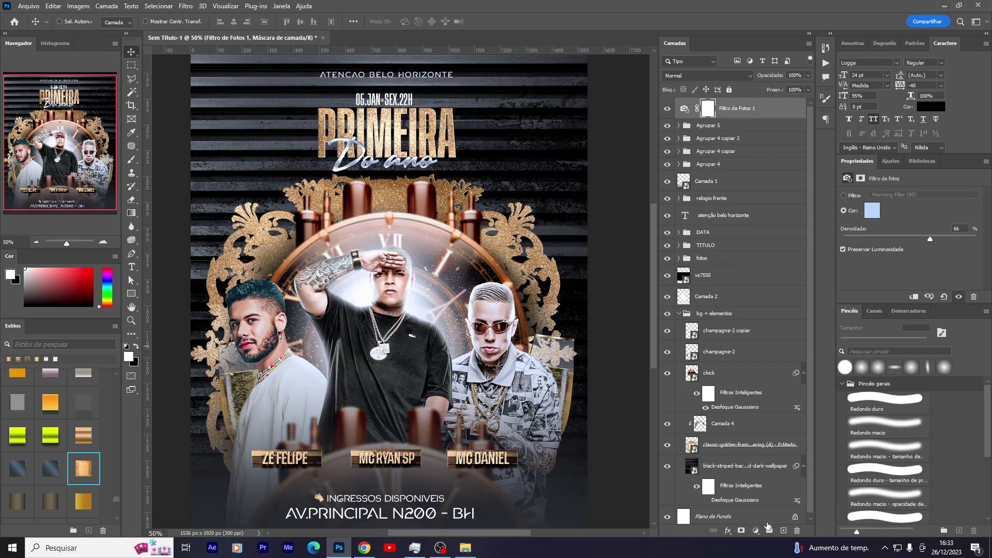
pyautogui.click(756, 531)
pyautogui.click(769, 473)
pyautogui.click(955, 194)
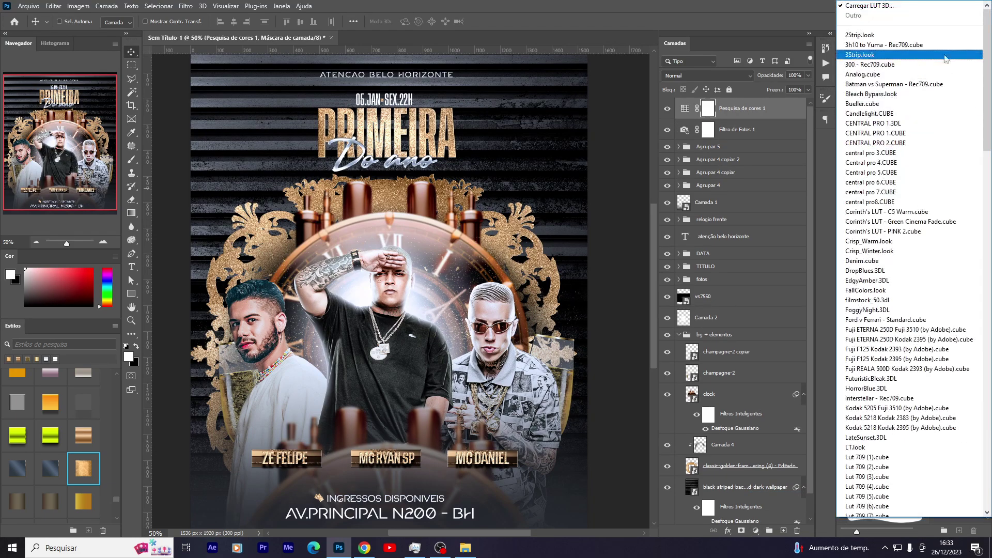
pyautogui.click(930, 55)
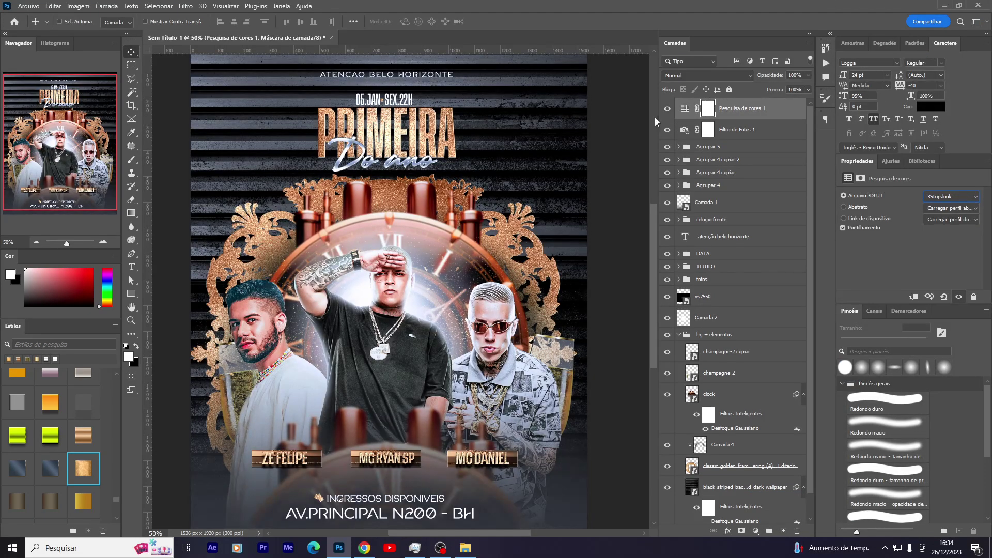
pyautogui.click(668, 110)
pyautogui.click(668, 110)
# Duplicate the golden frame ornament into the top-left and top-right corners
pyautogui.click(756, 465)
pyautogui.hotkey('ctrl', 'j')
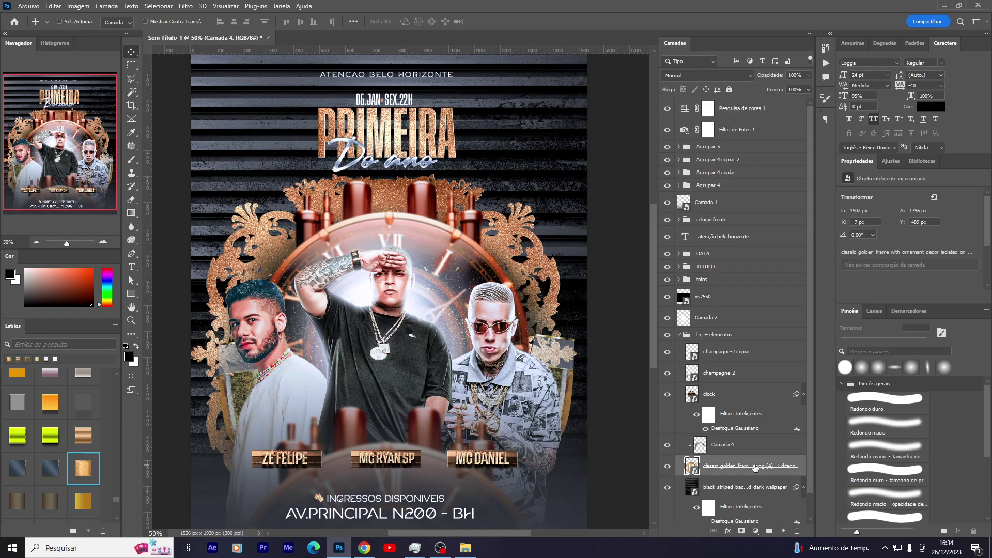
pyautogui.moveTo(384, 264)
pyautogui.mouseDown()
pyautogui.moveTo(297, 145)
pyautogui.moveTo(258, 51)
pyautogui.mouseUp()
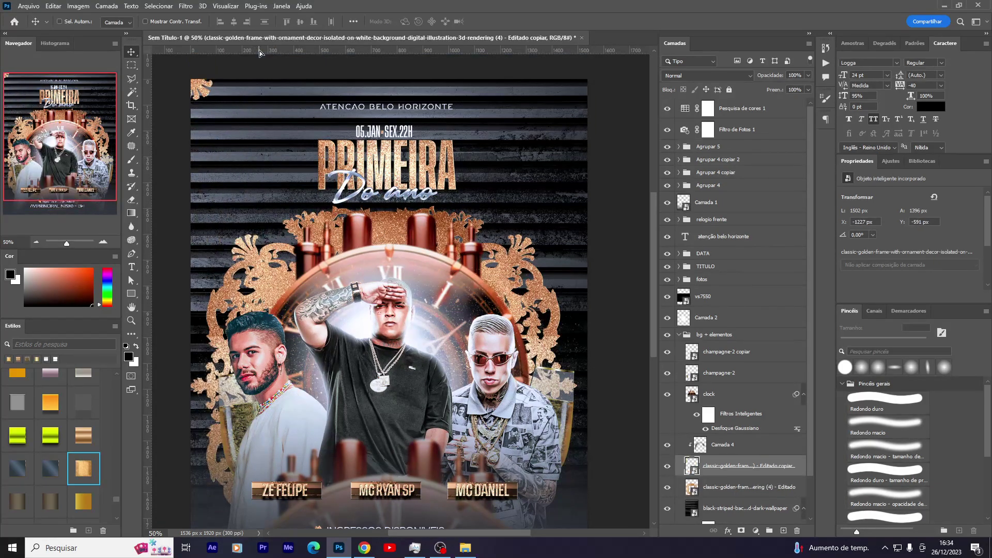
pyautogui.moveTo(246, 108)
pyautogui.mouseDown()
pyautogui.moveTo(262, 147)
pyautogui.moveTo(224, 121)
pyautogui.mouseUp()
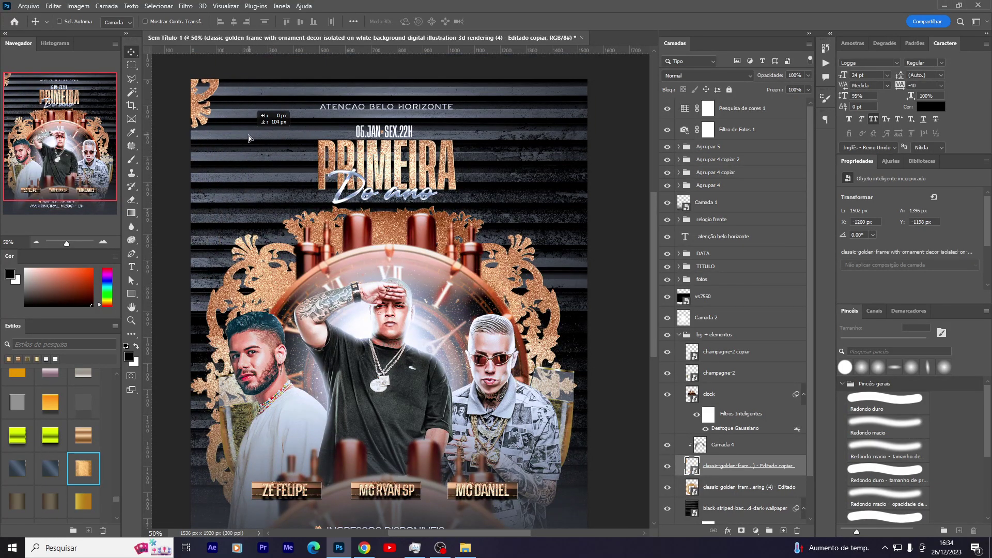
pyautogui.moveTo(320, 138)
pyautogui.mouseDown()
pyautogui.moveTo(523, 120)
pyautogui.moveTo(598, 499)
pyautogui.mouseUp()
# Place another ornament copy in the bottom-left corner
pyautogui.scroll(-2, 557, 113)
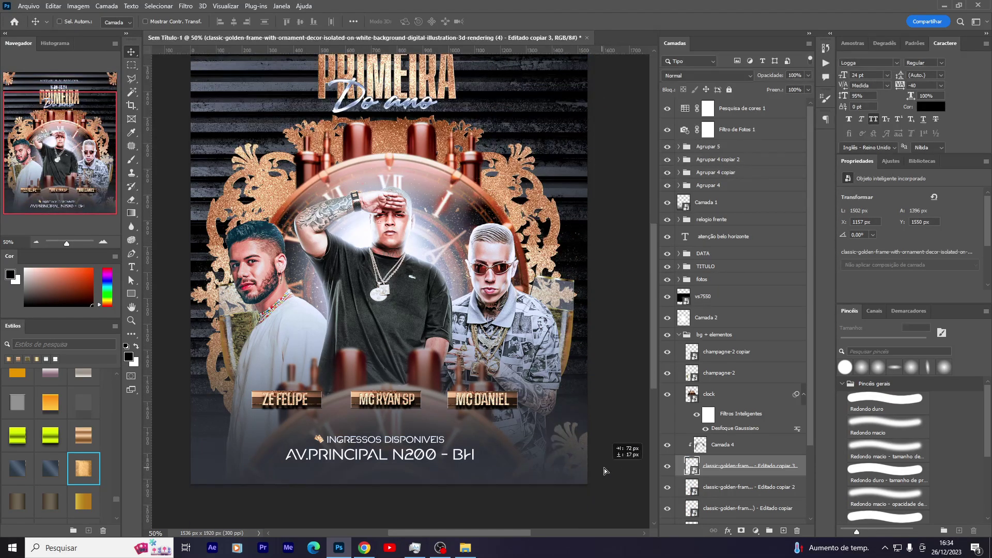
pyautogui.moveTo(632, 454); pyautogui.dragTo(269, 462)
pyautogui.moveTo(184, 438); pyautogui.dragTo(186, 496)
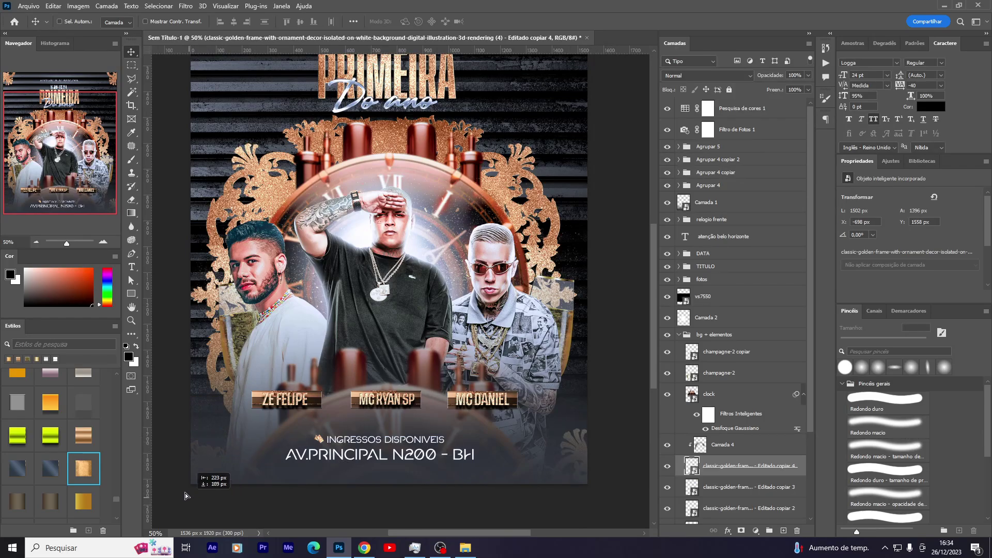
pyautogui.scroll(2, 318, 425)
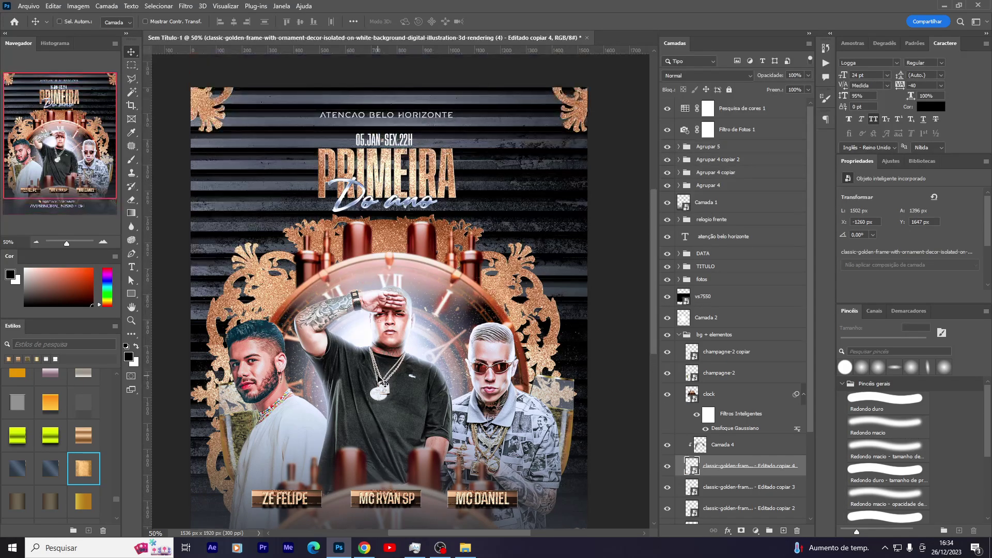
# Drag a gold balloon from the EVENTO PRO folder onto the poster
pyautogui.click(729, 147)
pyautogui.click(465, 548)
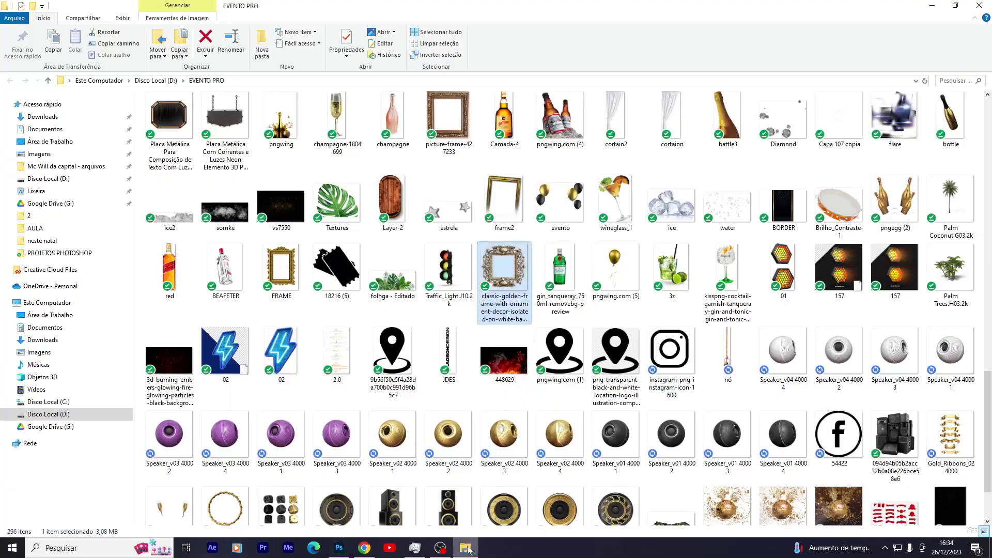
pyautogui.scroll(-1, 687, 321)
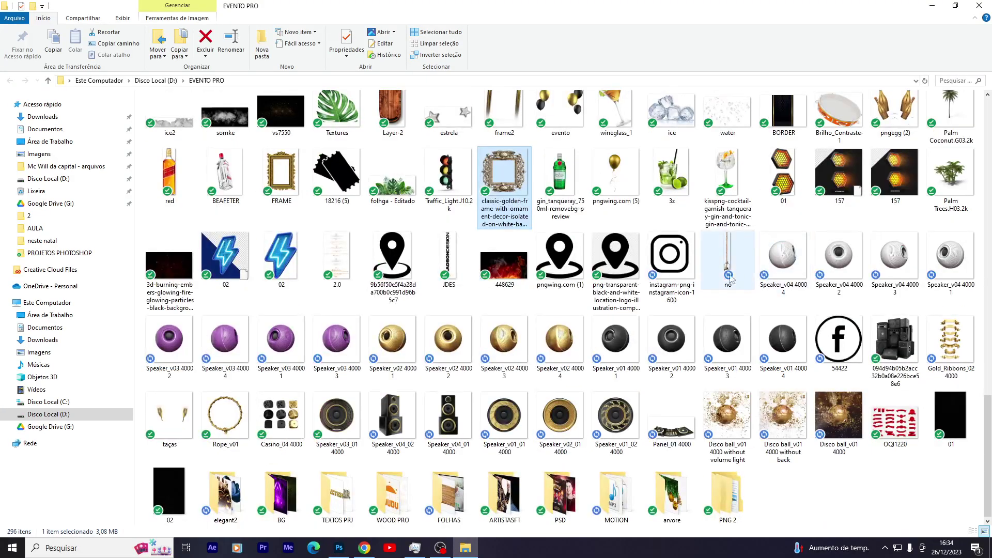
pyautogui.scroll(2, 359, 327)
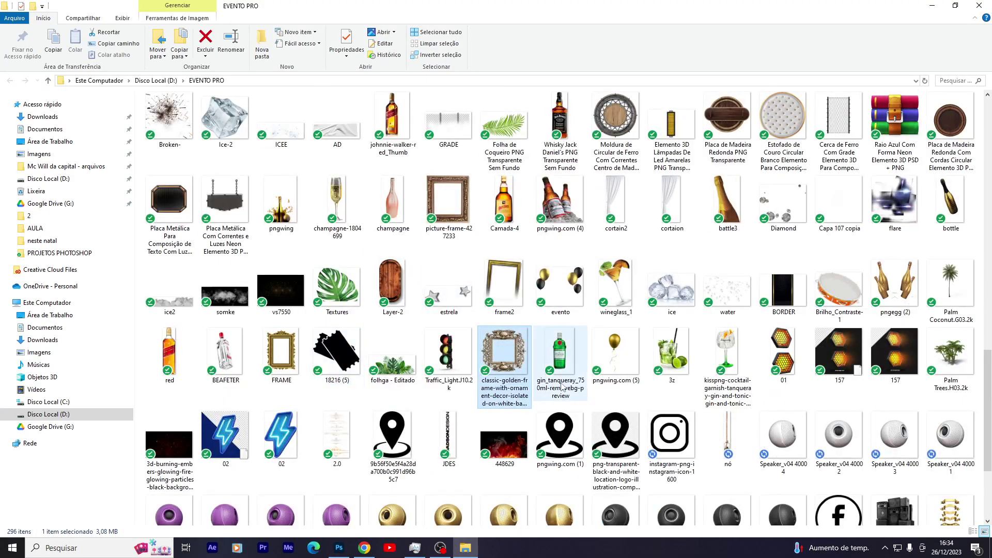
pyautogui.moveTo(615, 351)
pyautogui.mouseDown()
pyautogui.moveTo(500, 513)
pyautogui.moveTo(365, 293)
pyautogui.moveTo(261, 266)
pyautogui.moveTo(253, 440)
pyautogui.mouseUp()
# Blur the gold balloon beside the left artist and copy it to the upper right
pyautogui.press('Return')
pyautogui.scroll(-2, 253, 451)
pyautogui.hotkey('ctrl', 'alt', 'f')
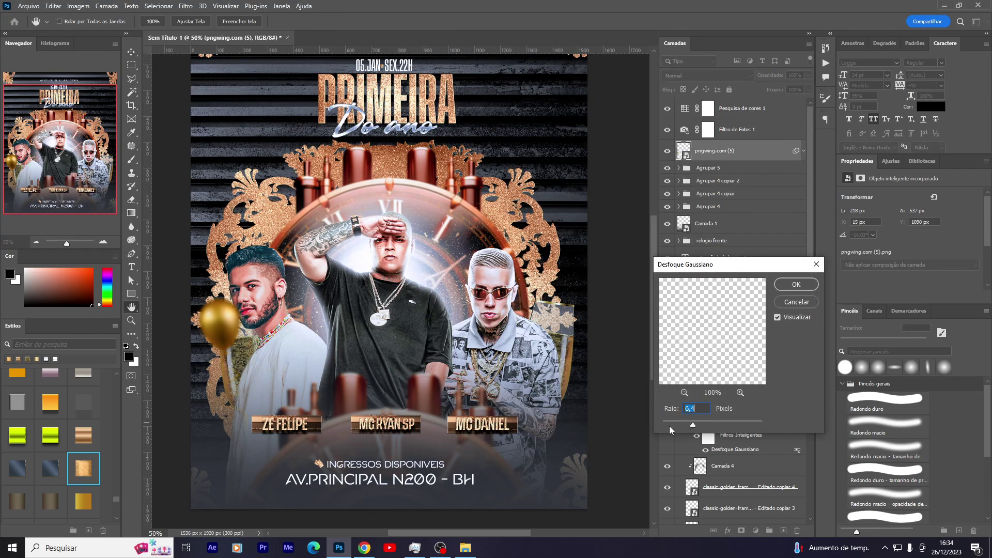
pyautogui.press('Return')
pyautogui.moveTo(291, 409); pyautogui.dragTo(284, 435)
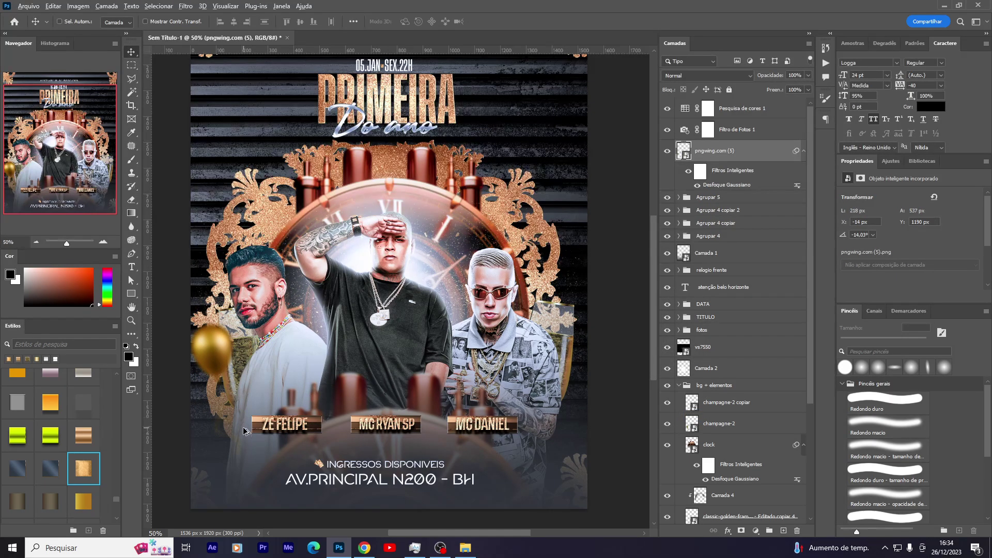
pyautogui.keyDown('alt'); pyautogui.moveTo(550, 317); pyautogui.dragTo(568, 310); pyautogui.keyUp('alt')
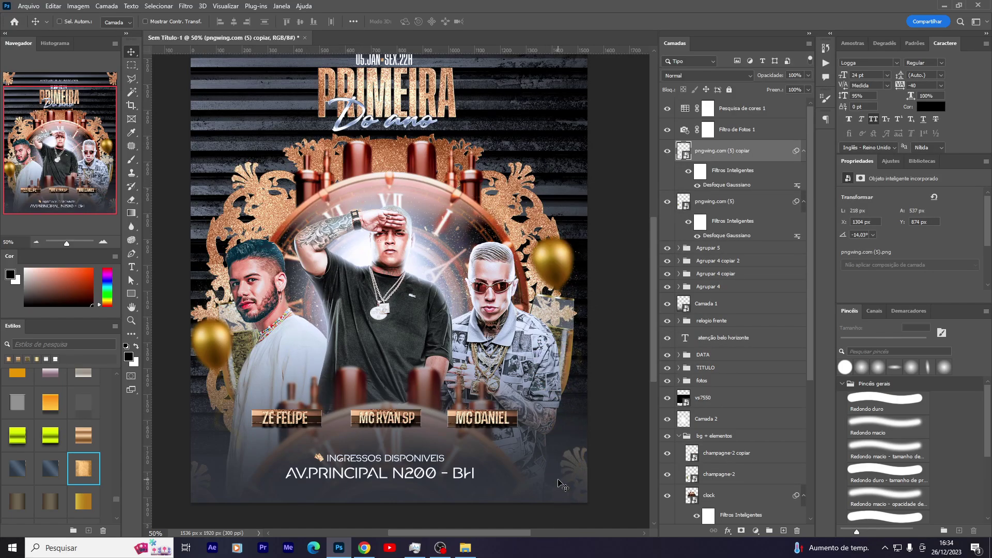
# Drag the Lights flare image from the asset folder onto the canvas
pyautogui.scroll(2, 565, 377)
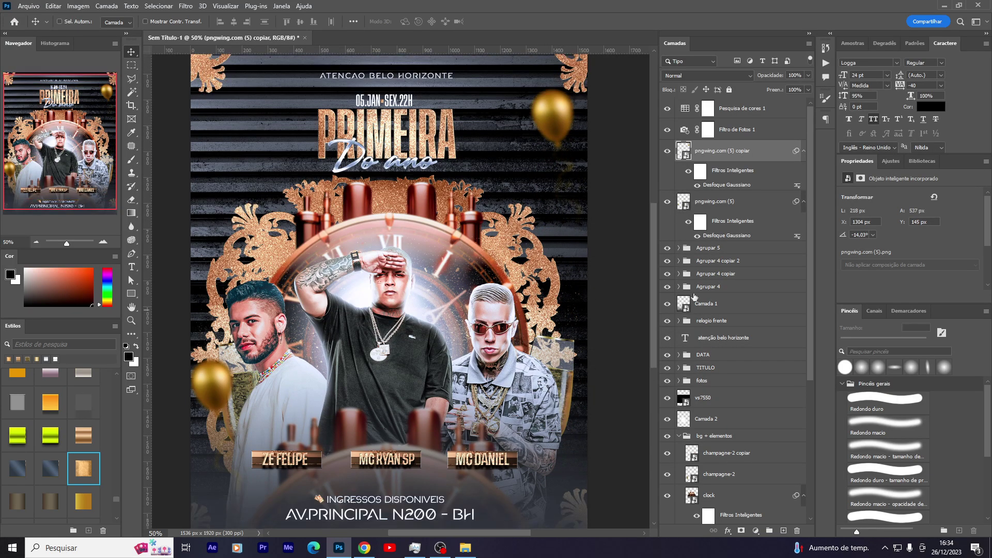
pyautogui.click(466, 548)
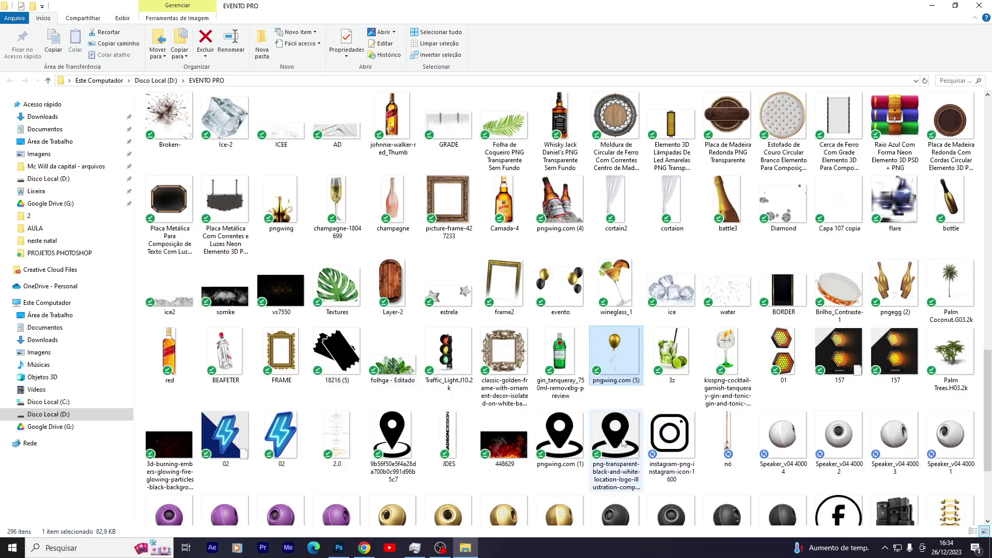
pyautogui.scroll(3, 486, 409)
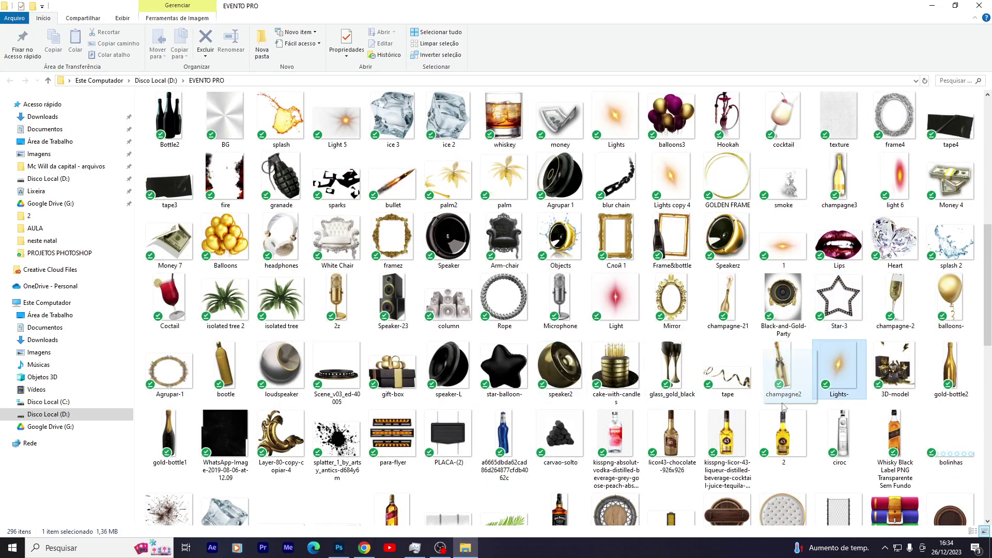
pyautogui.moveTo(839, 367)
pyautogui.mouseDown()
pyautogui.moveTo(351, 542)
pyautogui.moveTo(560, 282)
pyautogui.moveTo(360, 267)
pyautogui.moveTo(511, 289)
pyautogui.moveTo(525, 302)
pyautogui.moveTo(329, 292)
pyautogui.mouseUp()
# Blend the flare in Divisão mode, shrunk and tilted onto the central artist's chest
pyautogui.click(706, 76)
pyautogui.click(691, 173)
pyautogui.moveTo(278, 310); pyautogui.dragTo(424, 323)
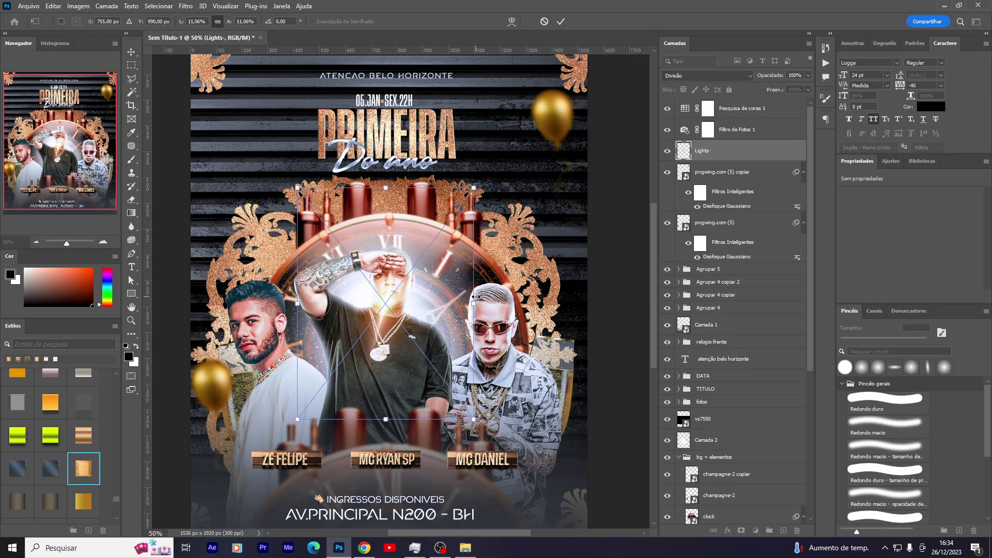
pyautogui.moveTo(476, 297)
pyautogui.mouseDown()
pyautogui.moveTo(373, 297)
pyautogui.moveTo(447, 277)
pyautogui.mouseUp()
pyautogui.press('Return')
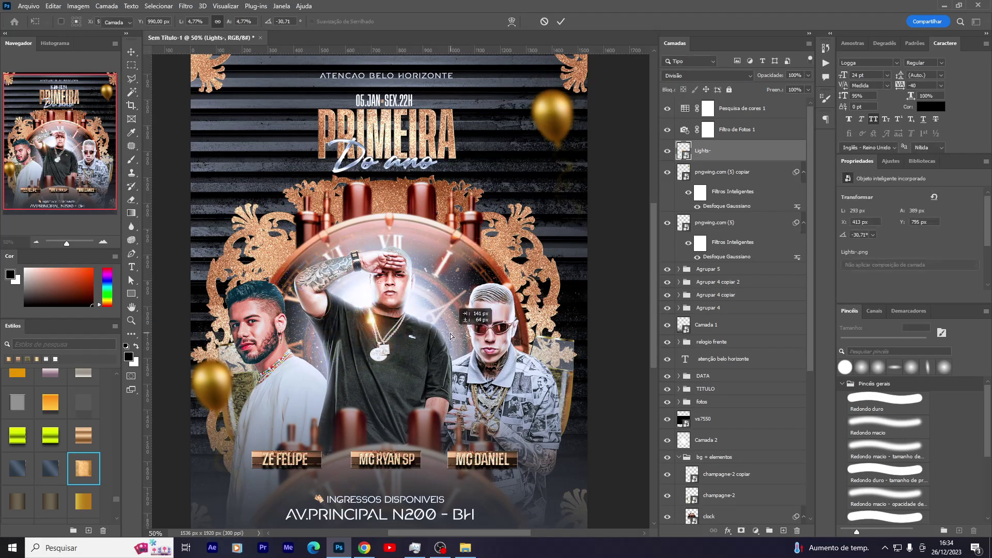
pyautogui.moveTo(418, 319); pyautogui.dragTo(457, 336)
pyautogui.hotkey('ctrl', 't')
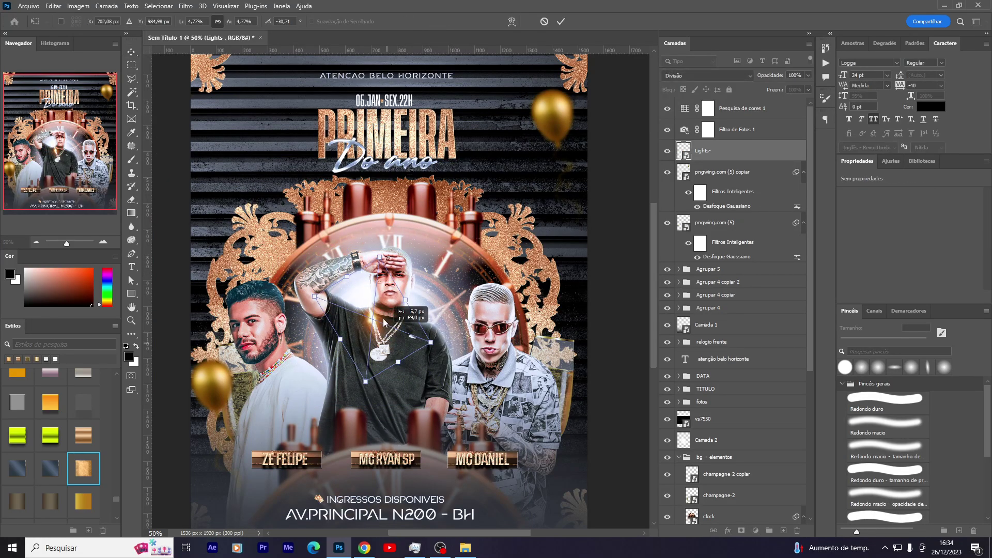
pyautogui.press('Return')
# Add rotated flare copies along the chain pendant
pyautogui.moveTo(376, 299); pyautogui.dragTo(382, 349)
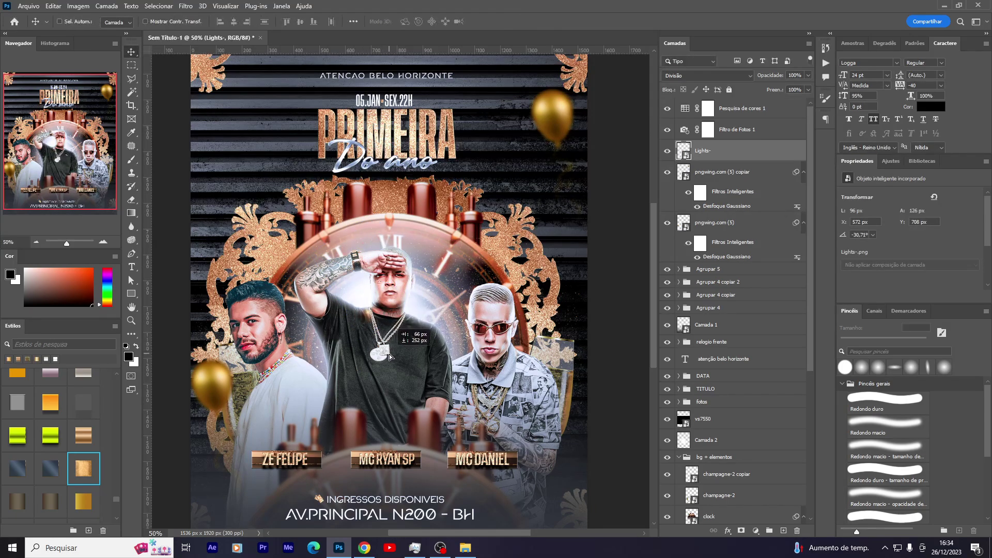
pyautogui.scroll(5, 383, 350)
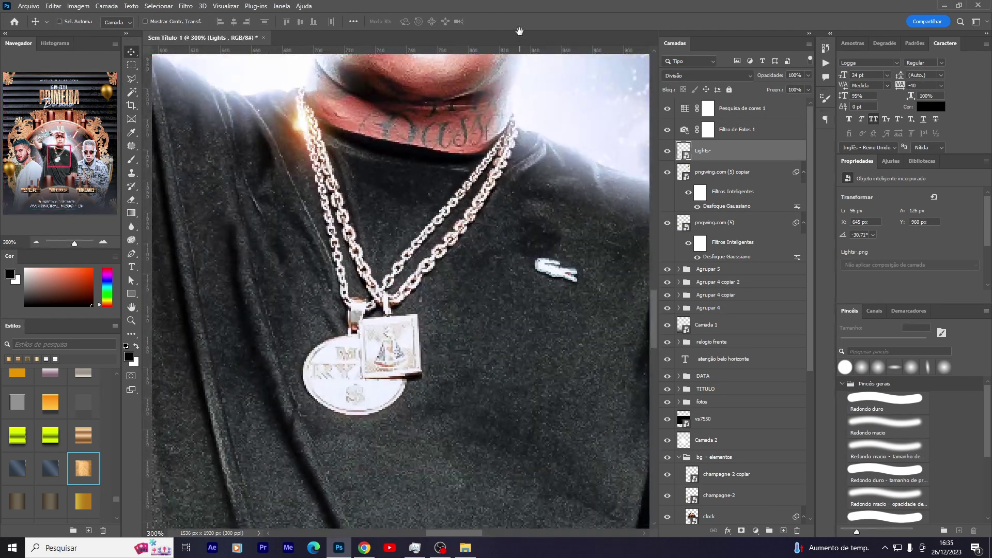
pyautogui.moveTo(519, 32); pyautogui.dragTo(483, 84)
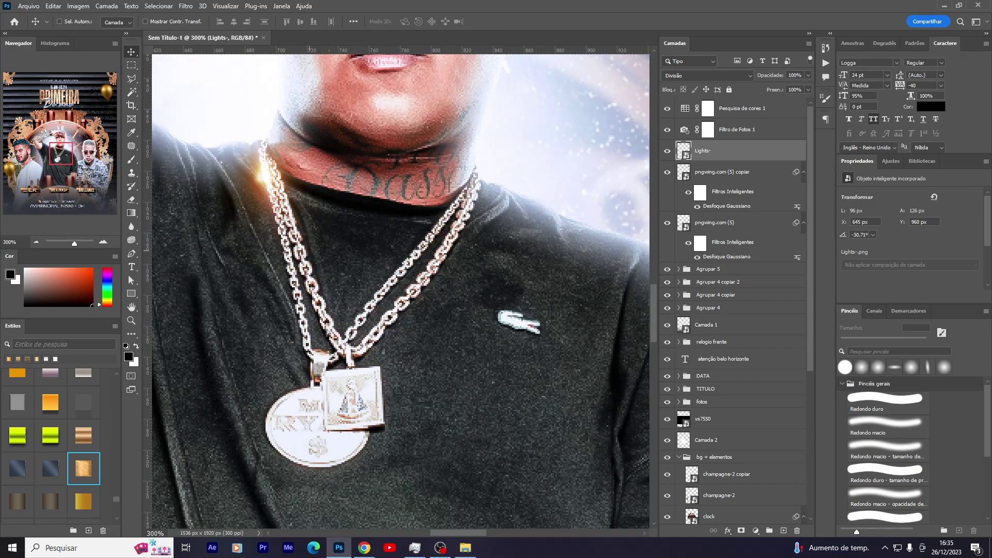
pyautogui.moveTo(327, 332)
pyautogui.mouseDown()
pyautogui.moveTo(336, 305)
pyautogui.moveTo(325, 372)
pyautogui.mouseUp()
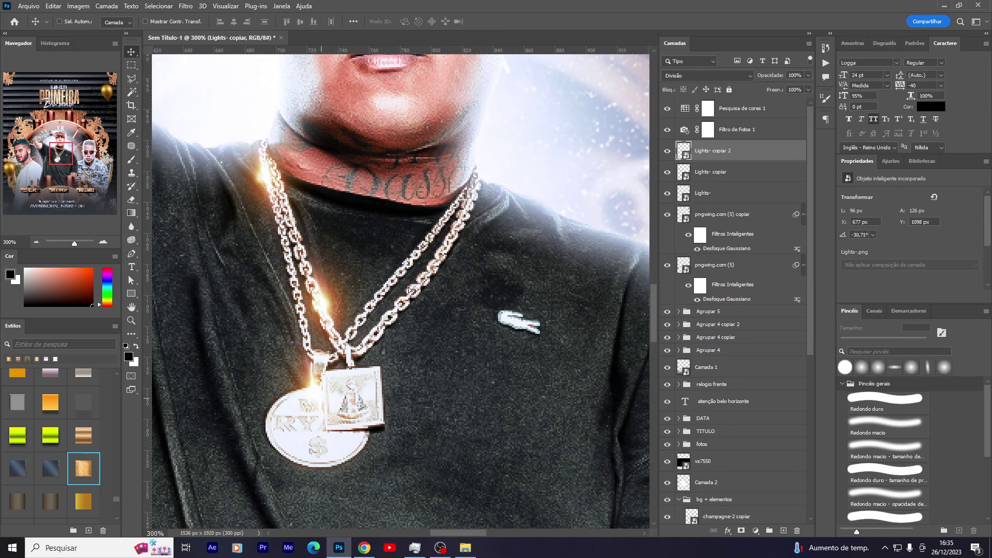
pyautogui.moveTo(408, 290); pyautogui.dragTo(385, 251)
pyautogui.hotkey('ctrl', 't')
pyautogui.moveTo(527, 315); pyautogui.dragTo(511, 357)
pyautogui.moveTo(403, 268)
pyautogui.mouseDown()
pyautogui.moveTo(440, 255)
pyautogui.moveTo(434, 310)
pyautogui.mouseUp()
pyautogui.press('Return')
# Place a rotated glow on the left artist's earring
pyautogui.scroll(-2, 434, 310)
pyautogui.moveTo(411, 261); pyautogui.dragTo(331, 333)
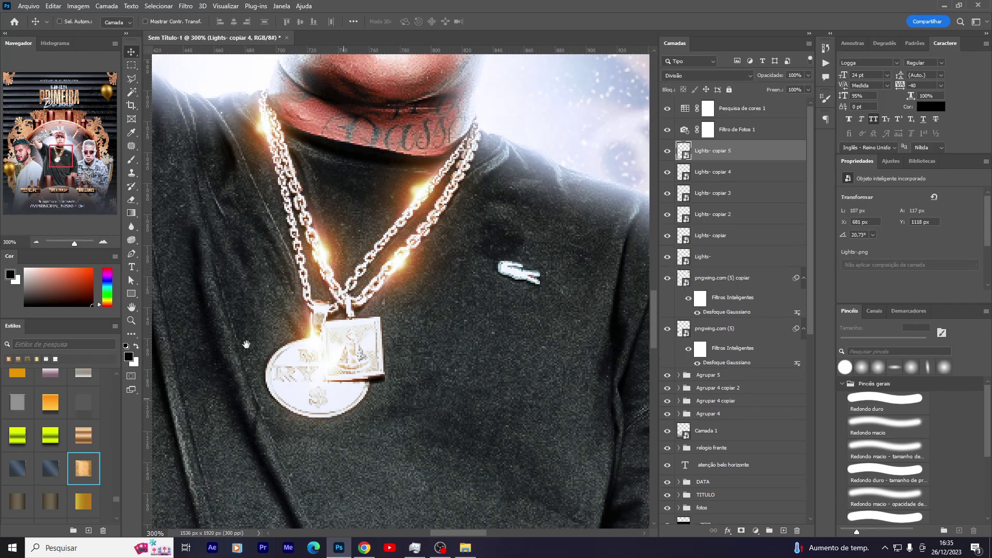
pyautogui.moveTo(246, 344); pyautogui.dragTo(525, 142)
pyautogui.moveTo(258, 310); pyautogui.dragTo(520, 246)
pyautogui.moveTo(310, 155); pyautogui.dragTo(421, 421)
pyautogui.moveTo(456, 367)
pyautogui.mouseDown()
pyautogui.moveTo(470, 370)
pyautogui.moveTo(410, 266)
pyautogui.mouseUp()
pyautogui.hotkey('ctrl', 't')
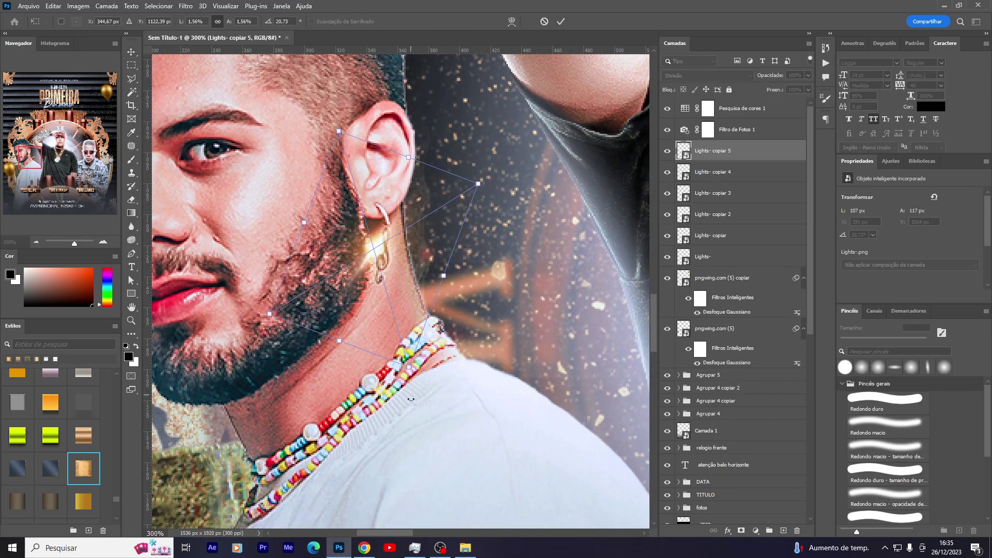
pyautogui.moveTo(411, 399); pyautogui.dragTo(532, 287)
pyautogui.press('Return')
pyautogui.moveTo(377, 240); pyautogui.dragTo(379, 250)
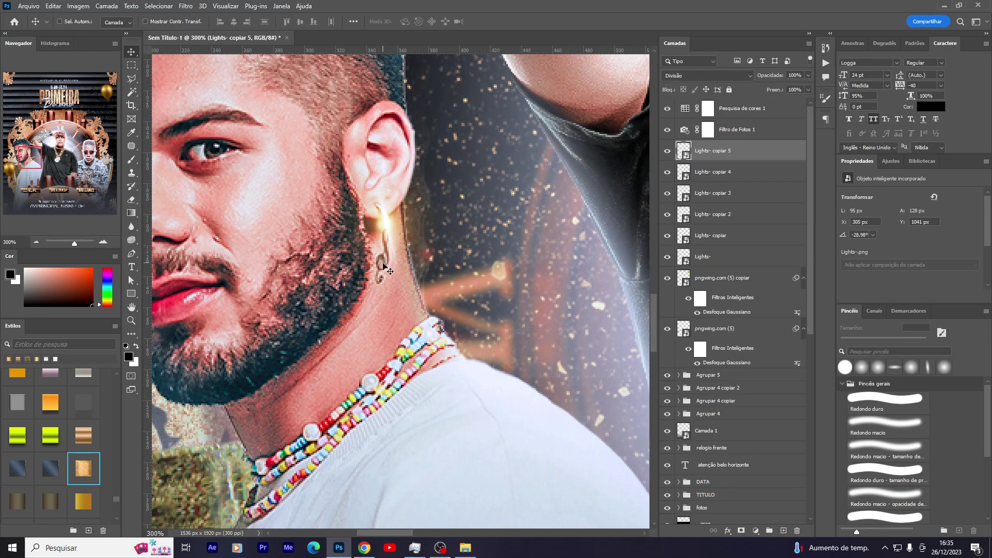
# Copy a rotated, enlarged glow onto the beaded necklace
pyautogui.moveTo(352, 441); pyautogui.dragTo(352, 441)
pyautogui.scroll(-3, 398, 398)
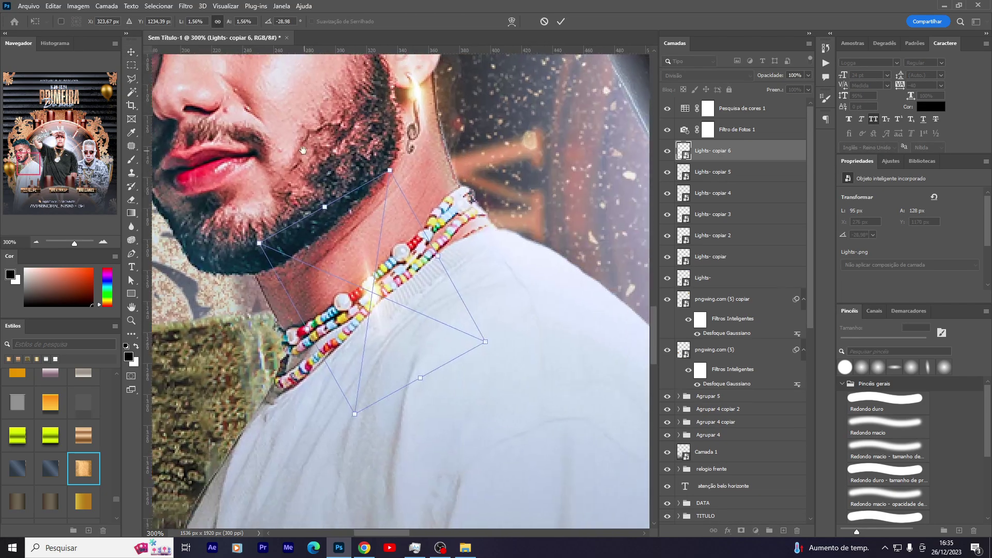
pyautogui.hotkey('ctrl', 't')
pyautogui.moveTo(444, 356)
pyautogui.mouseDown()
pyautogui.moveTo(331, 362)
pyautogui.moveTo(365, 368)
pyautogui.moveTo(367, 339)
pyautogui.mouseUp()
pyautogui.press('Return')
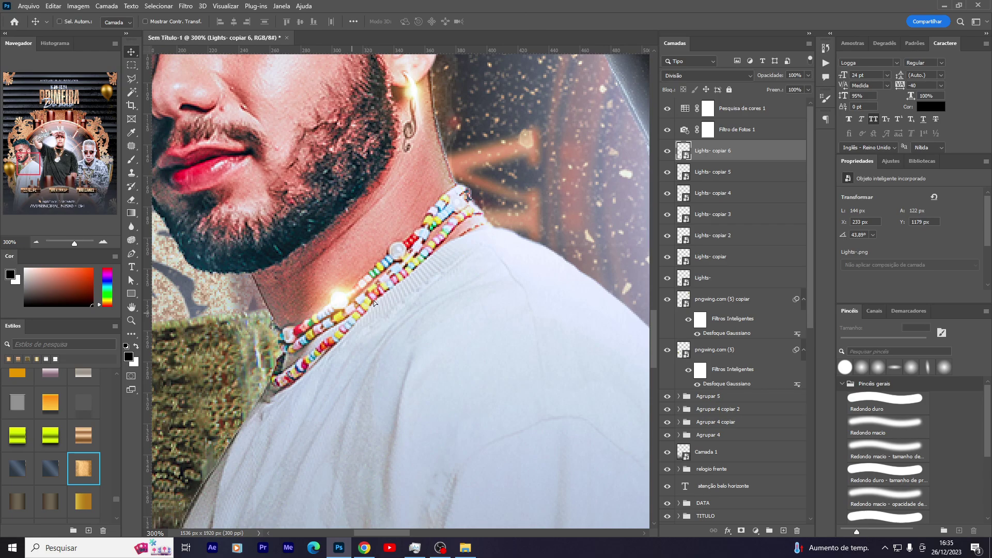
pyautogui.moveTo(374, 302)
pyautogui.mouseDown()
pyautogui.moveTo(393, 269)
pyautogui.moveTo(331, 325)
pyautogui.mouseUp()
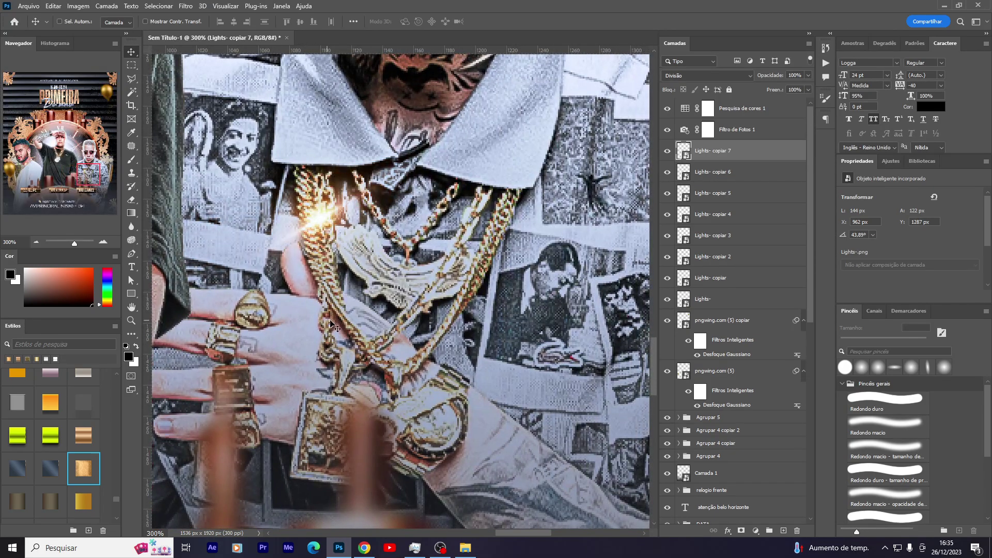
# Stretch and copy glows across the right artist's gold chain
pyautogui.hotkey('ctrl', 't')
pyautogui.moveTo(445, 206); pyautogui.dragTo(468, 212)
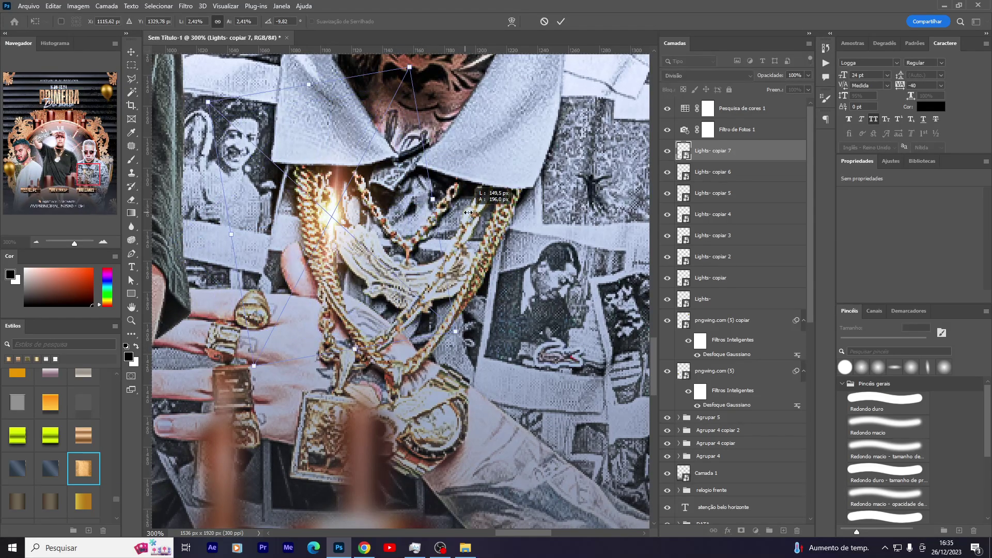
pyautogui.press('Return')
pyautogui.moveTo(345, 269); pyautogui.dragTo(481, 281)
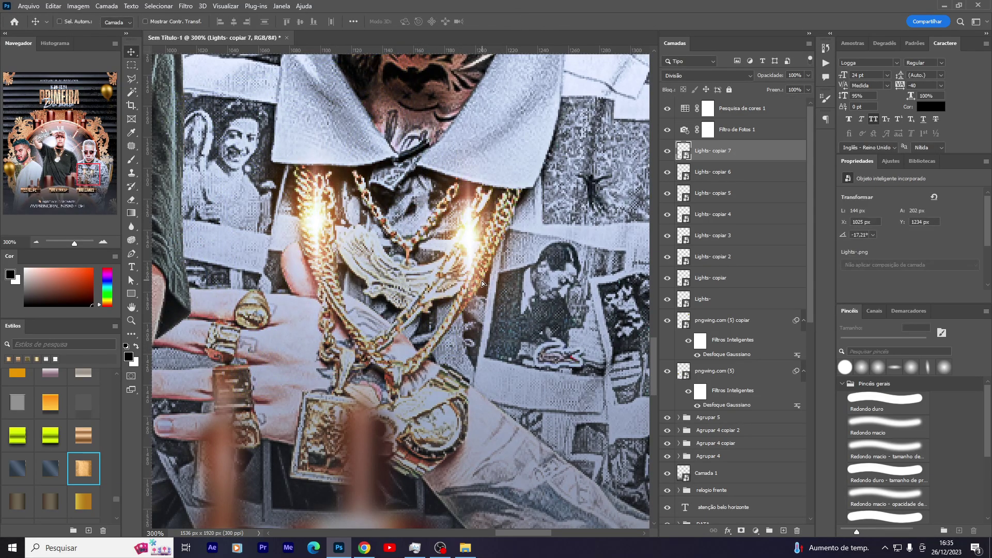
pyautogui.hotkey('ctrl', 'j')
pyautogui.hotkey('ctrl', 't')
pyautogui.moveTo(374, 393); pyautogui.dragTo(417, 443)
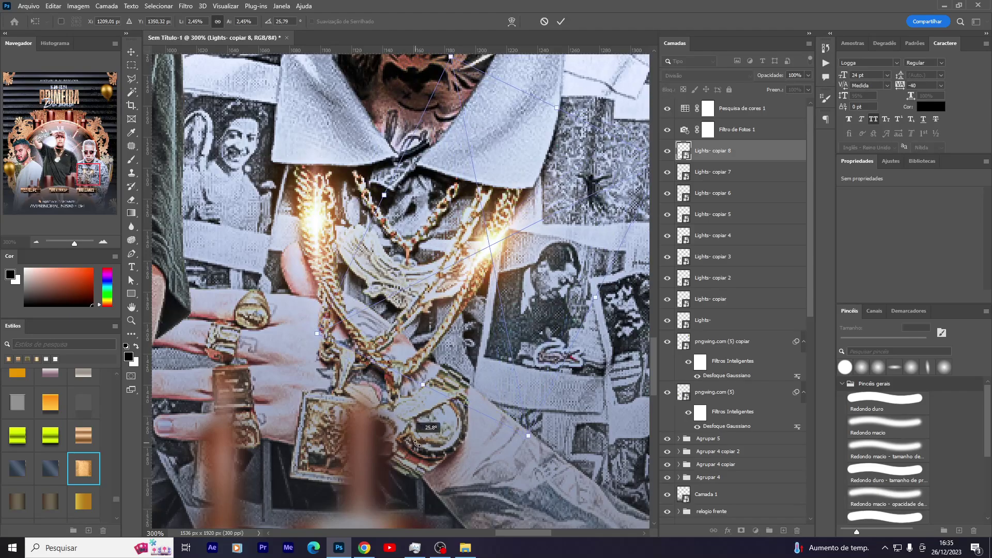
pyautogui.press('Return')
# Add glow copies near the watch and along the chain
pyautogui.hotkey('ctrl', 'j')
pyautogui.moveTo(505, 286)
pyautogui.mouseDown()
pyautogui.moveTo(443, 415)
pyautogui.moveTo(364, 381)
pyautogui.moveTo(395, 238)
pyautogui.mouseUp()
pyautogui.hotkey('ctrl', 'j')
pyautogui.hotkey('ctrl', 't')
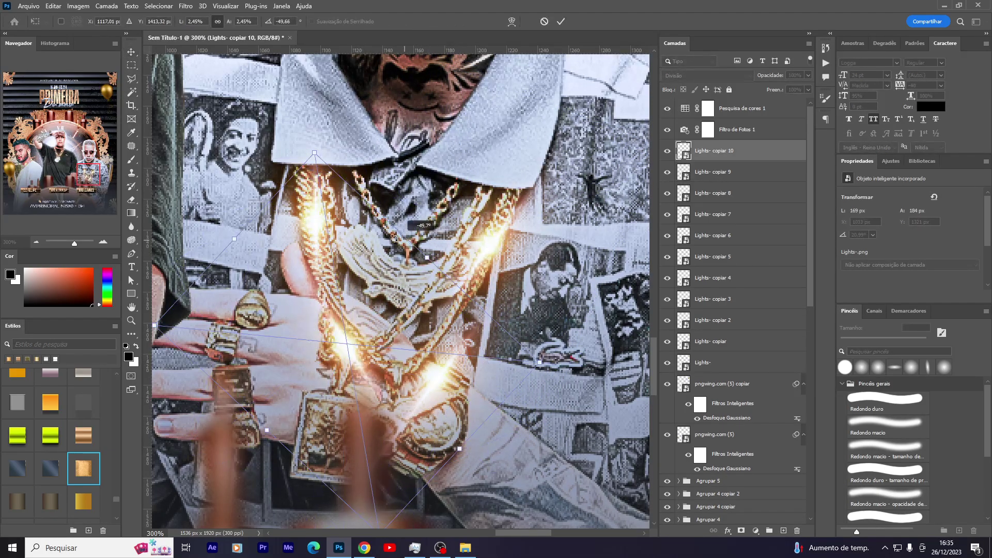
pyautogui.press('Return')
# Put a shrunk, rotated glow on the ring
pyautogui.hotkey('ctrl', 'j')
pyautogui.moveTo(352, 333); pyautogui.dragTo(288, 337)
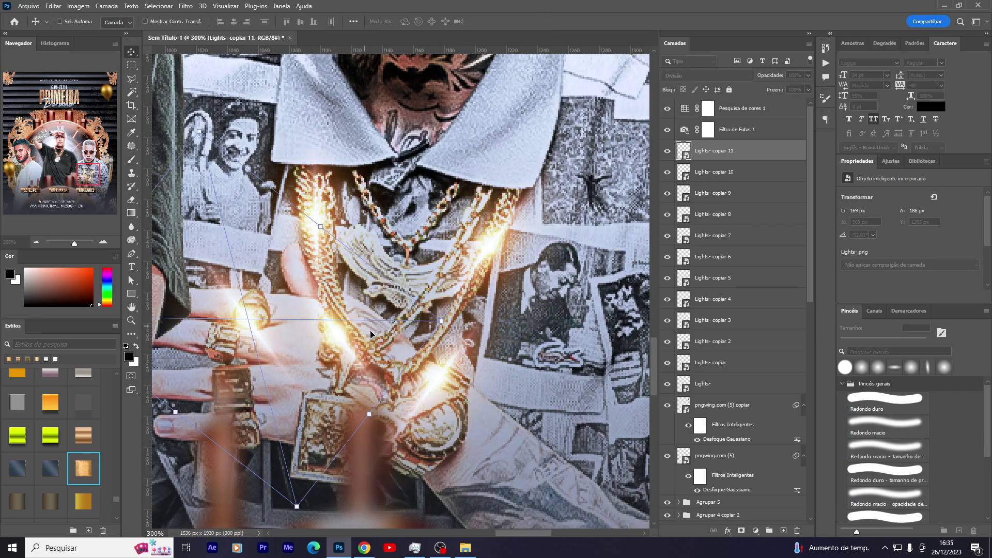
pyautogui.moveTo(370, 413); pyautogui.dragTo(331, 356)
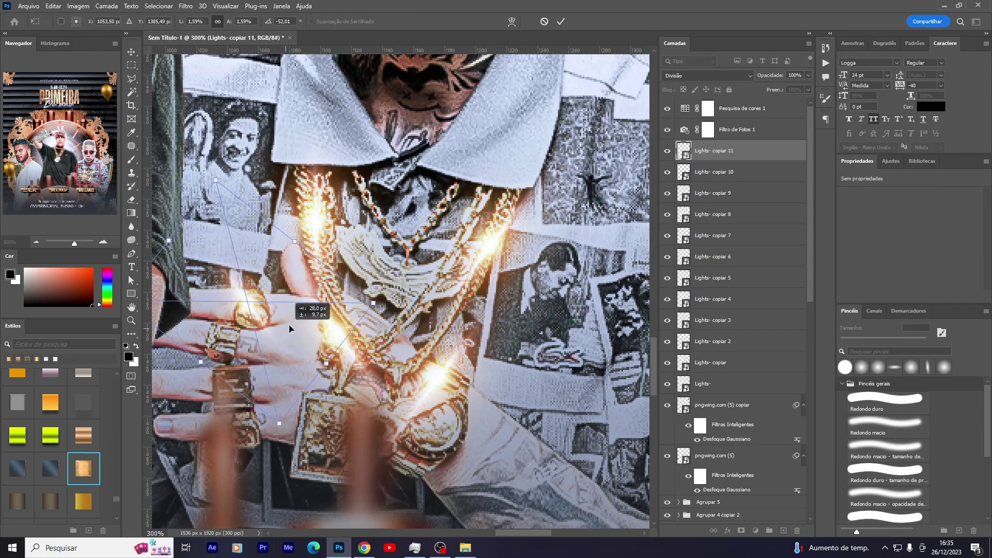
pyautogui.moveTo(424, 336); pyautogui.dragTo(429, 324)
pyautogui.press('Return')
# Add a rotated glow on the right artist's neck
pyautogui.hotkey('ctrl', 'j')
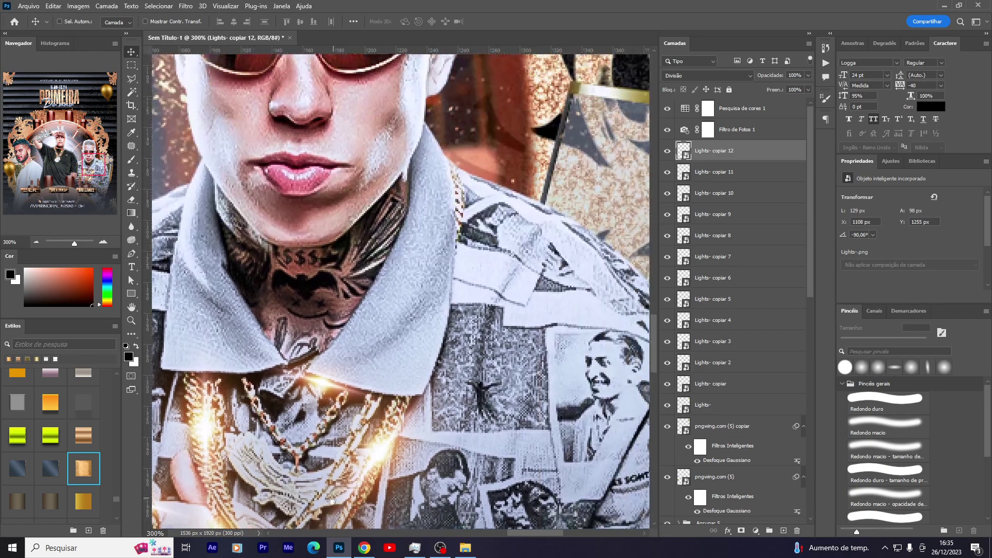
pyautogui.scroll(5, 367, 451)
pyautogui.moveTo(365, 451)
pyautogui.mouseDown()
pyautogui.moveTo(516, 289)
pyautogui.moveTo(562, 290)
pyautogui.mouseUp()
pyautogui.hotkey('ctrl', 't')
pyautogui.press('Return')
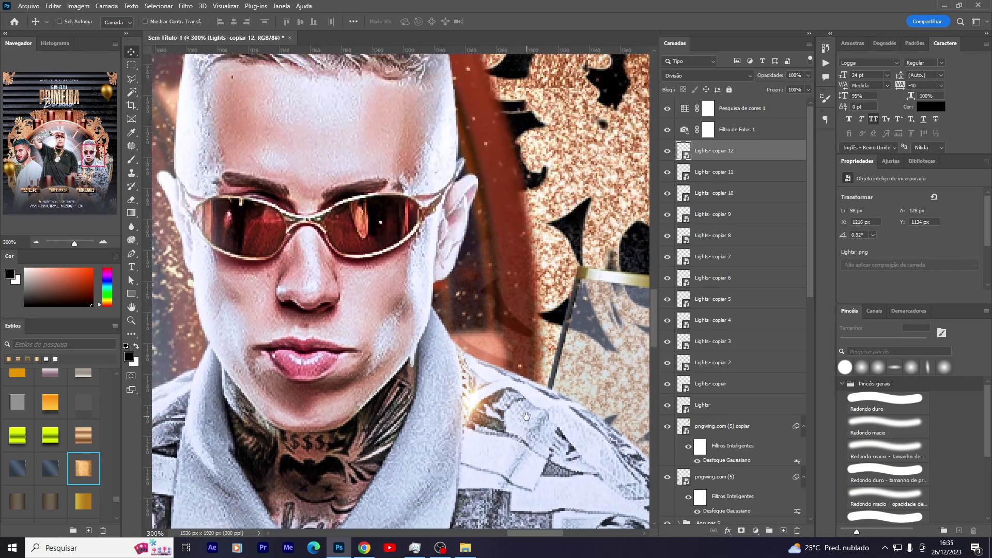
# Place rotated glows on both lenses of the glasses
pyautogui.scroll(5, 522, 271)
pyautogui.hotkey('ctrl', 'j')
pyautogui.moveTo(505, 423); pyautogui.dragTo(432, 242)
pyautogui.hotkey('ctrl', 't')
pyautogui.moveTo(485, 331); pyautogui.dragTo(385, 355)
pyautogui.moveTo(401, 233)
pyautogui.mouseDown()
pyautogui.moveTo(434, 248)
pyautogui.moveTo(234, 263)
pyautogui.mouseUp()
pyautogui.press('Return')
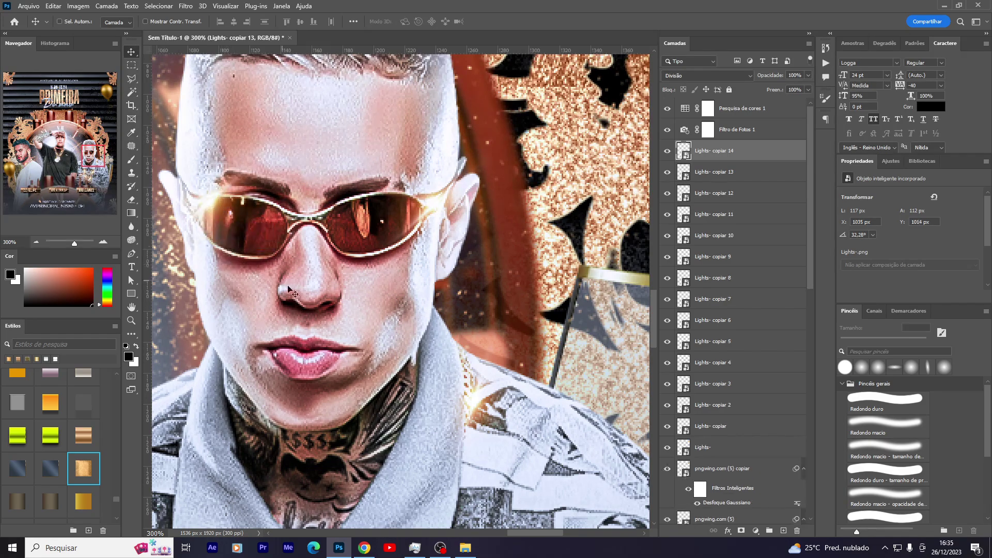
pyautogui.hotkey('ctrl', 't')
pyautogui.moveTo(366, 202)
pyautogui.mouseDown()
pyautogui.moveTo(367, 193)
pyautogui.moveTo(226, 212)
pyautogui.moveTo(460, 190)
pyautogui.mouseUp()
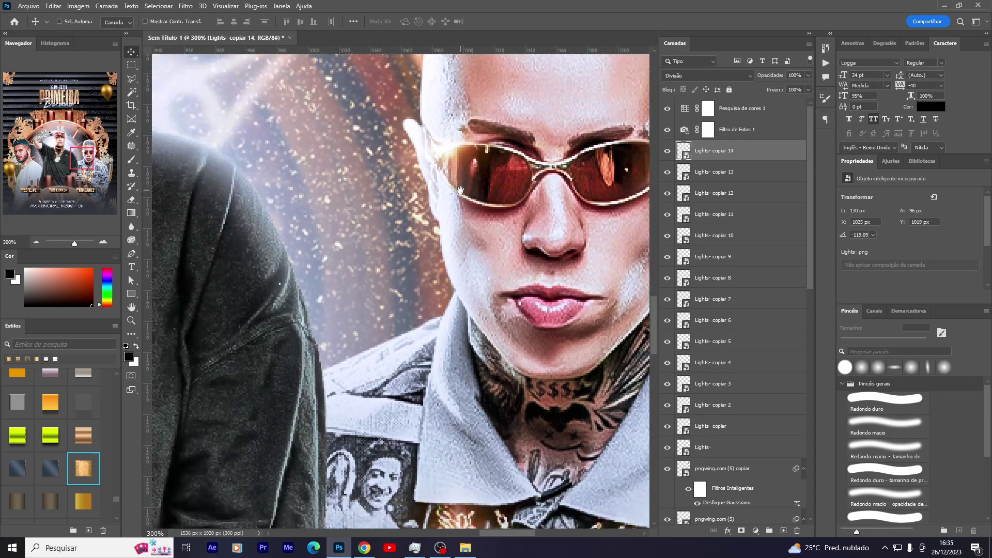
pyautogui.hotkey('ctrl', '-')
pyautogui.hotkey('ctrl', '-')
pyautogui.hotkey('ctrl', '-')
pyautogui.hotkey('ctrl', '-')
pyautogui.hotkey('ctrl', '-')
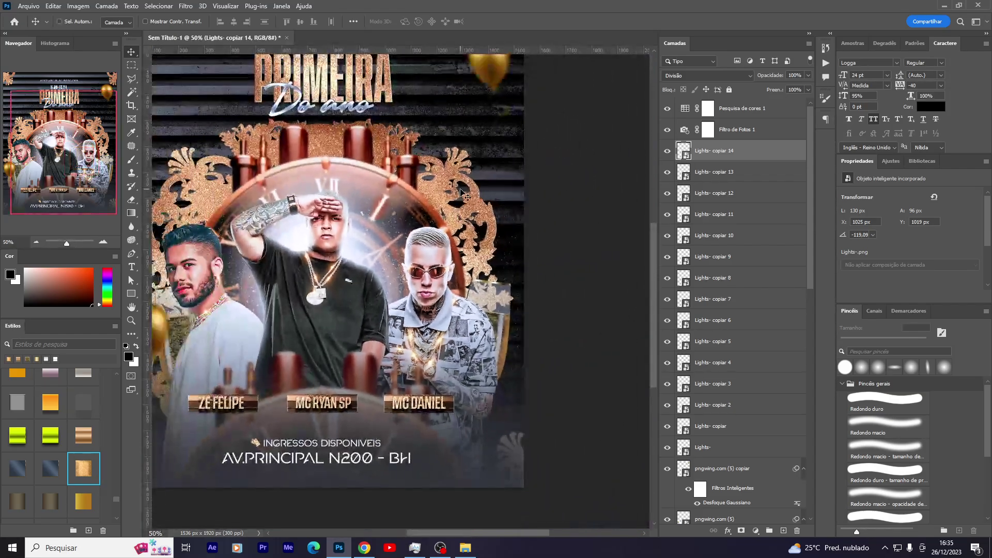
pyautogui.moveTo(463, 194); pyautogui.dragTo(513, 248)
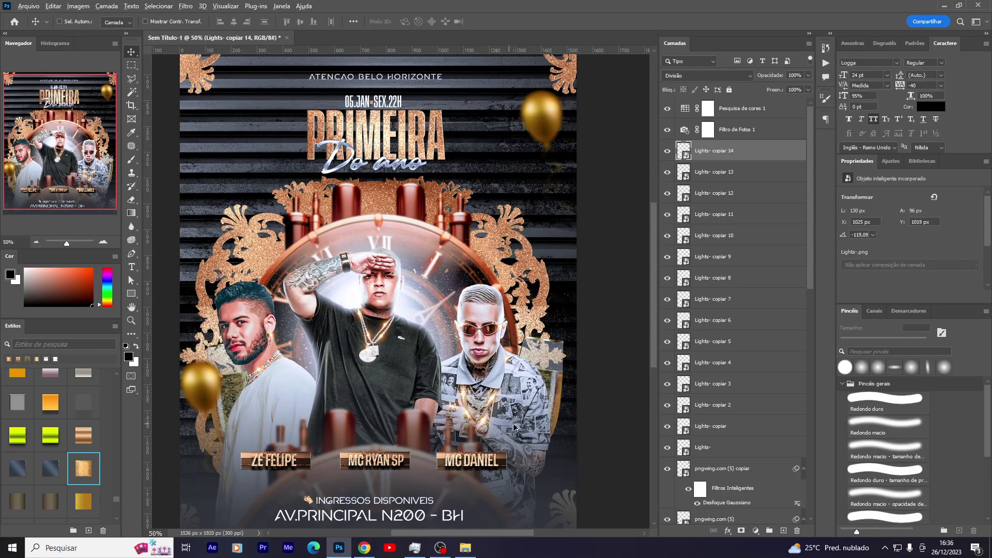
# Enlarge a flare copy and place it on the left gold balloon
pyautogui.hotkey('ctrl', 'j')
pyautogui.hotkey('ctrl', 't')
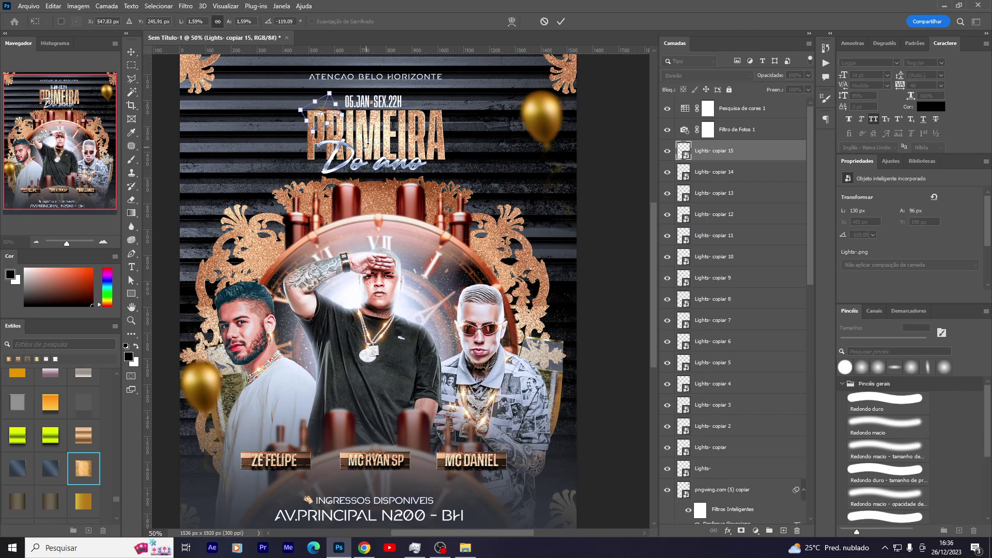
pyautogui.moveTo(325, 125)
pyautogui.mouseDown()
pyautogui.moveTo(243, 356)
pyautogui.moveTo(223, 459)
pyautogui.moveTo(289, 450)
pyautogui.mouseUp()
pyautogui.moveTo(223, 383)
pyautogui.mouseDown()
pyautogui.moveTo(183, 400)
pyautogui.moveTo(205, 438)
pyautogui.moveTo(181, 339)
pyautogui.moveTo(195, 395)
pyautogui.mouseUp()
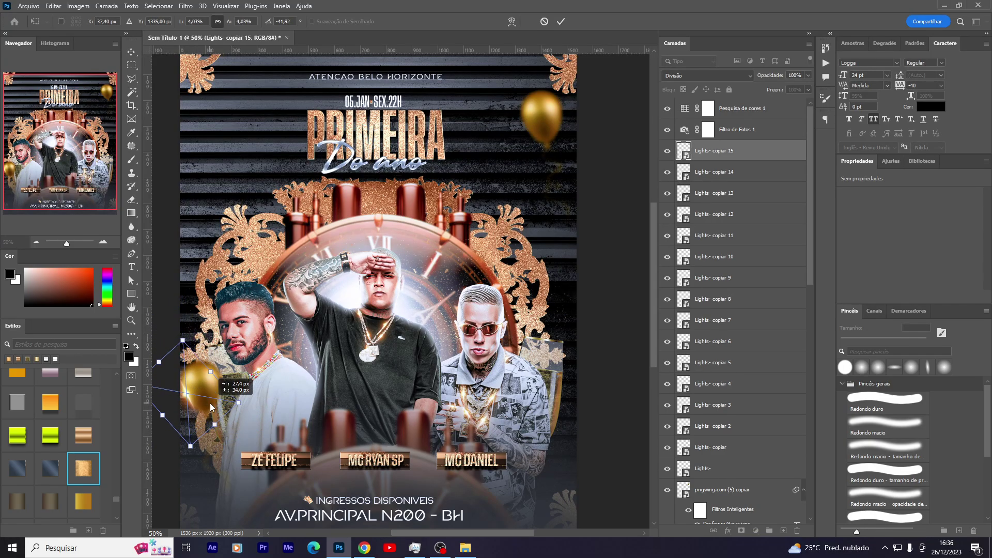
pyautogui.press('Return')
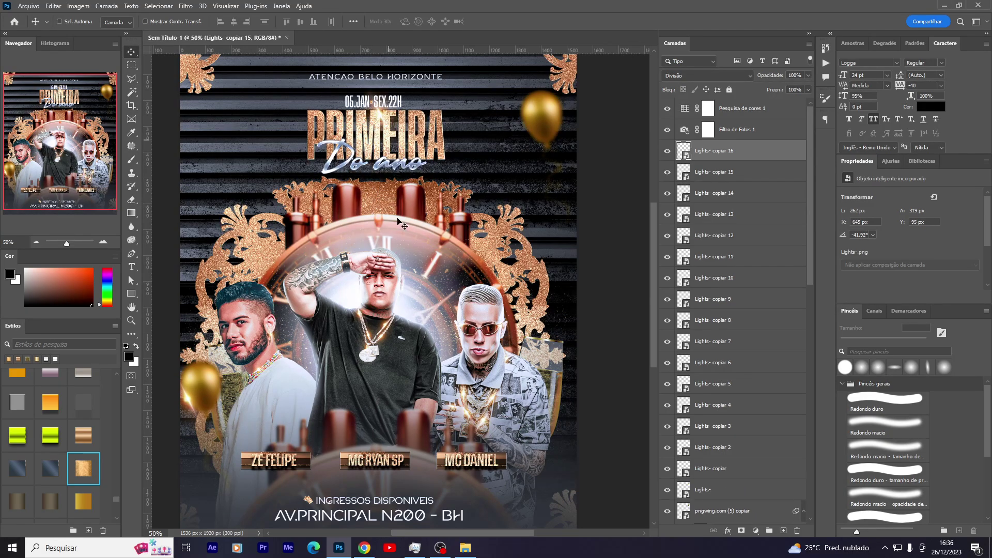
# Rotate a flare almost upside down over the PRIMEIRA title, deleting an extra copy
pyautogui.hotkey('ctrl', 't')
pyautogui.moveTo(398, 222)
pyautogui.mouseDown()
pyautogui.moveTo(470, 69)
pyautogui.moveTo(429, 59)
pyautogui.mouseUp()
pyautogui.moveTo(444, 192); pyautogui.dragTo(438, 184)
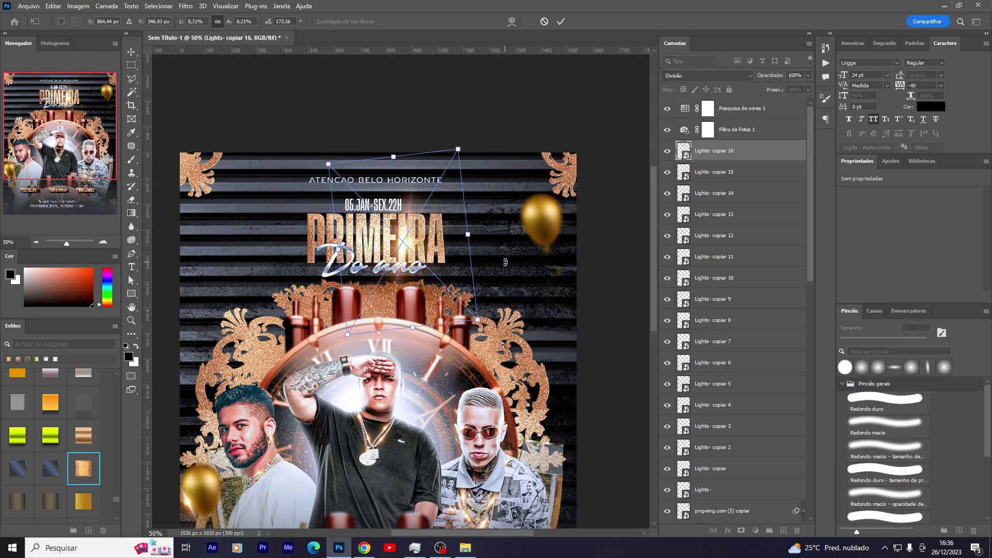
pyautogui.press('Return')
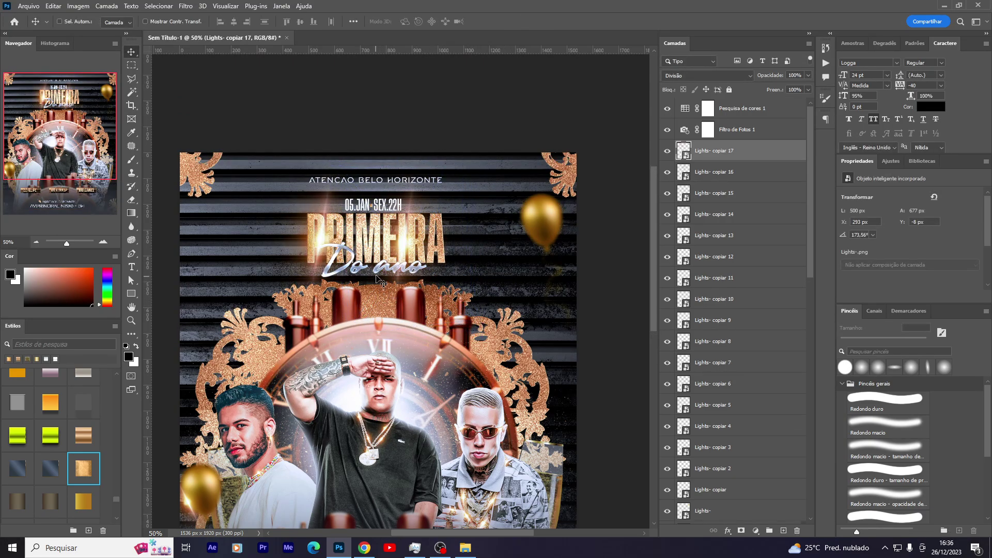
pyautogui.moveTo(363, 251); pyautogui.dragTo(364, 275)
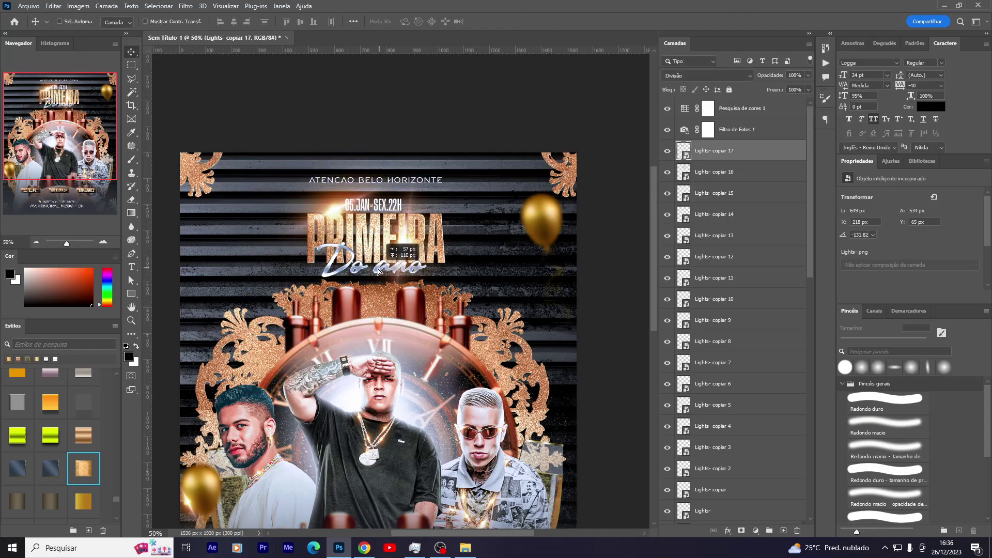
pyautogui.press('Delete')
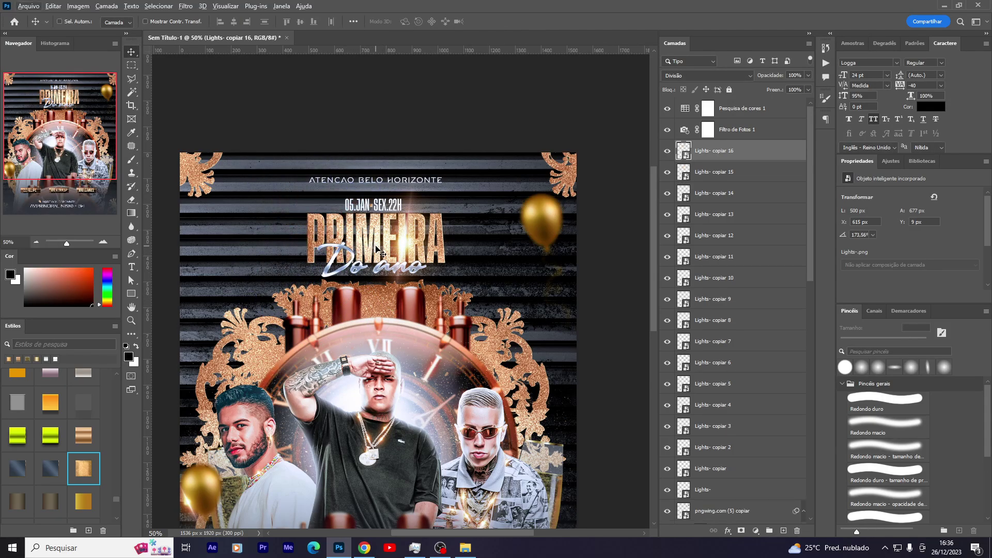
# Copy another flare onto the centre of the PRIMEIRA title
pyautogui.keyDown('alt'); pyautogui.moveTo(438, 259); pyautogui.dragTo(257, 189); pyautogui.keyUp('alt')
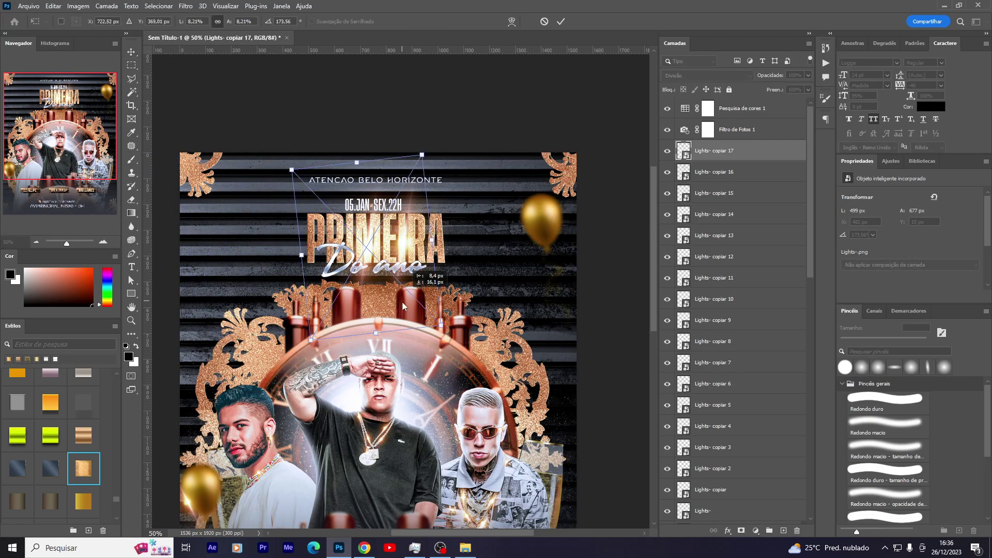
pyautogui.moveTo(257, 189); pyautogui.dragTo(382, 338)
pyautogui.hotkey('ctrl', 't')
pyautogui.press('Return')
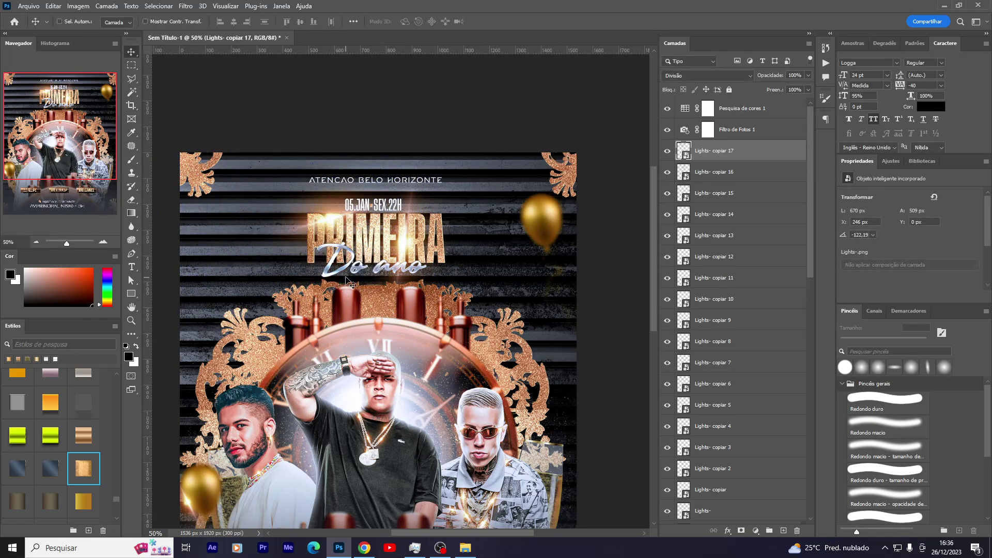
pyautogui.scroll(-2, 382, 310)
# Add an Exposure adjustment above the striped background, set to -2.60
pyautogui.scroll(-3, 701, 422)
pyautogui.scroll(-3, 701, 423)
pyautogui.scroll(-2, 487, 308)
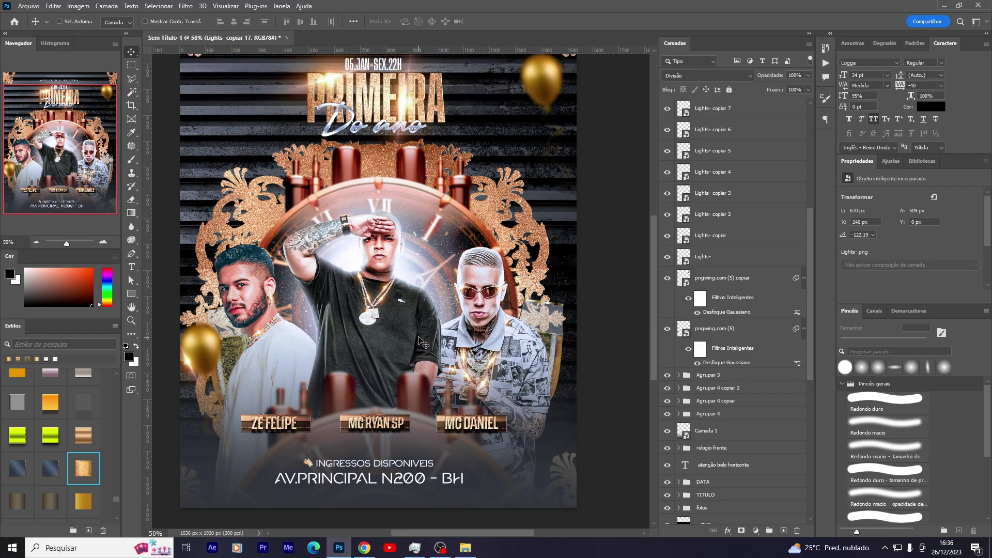
pyautogui.scroll(2, 487, 307)
pyautogui.scroll(1, 487, 307)
pyautogui.scroll(-2, 487, 308)
pyautogui.scroll(-1, 487, 308)
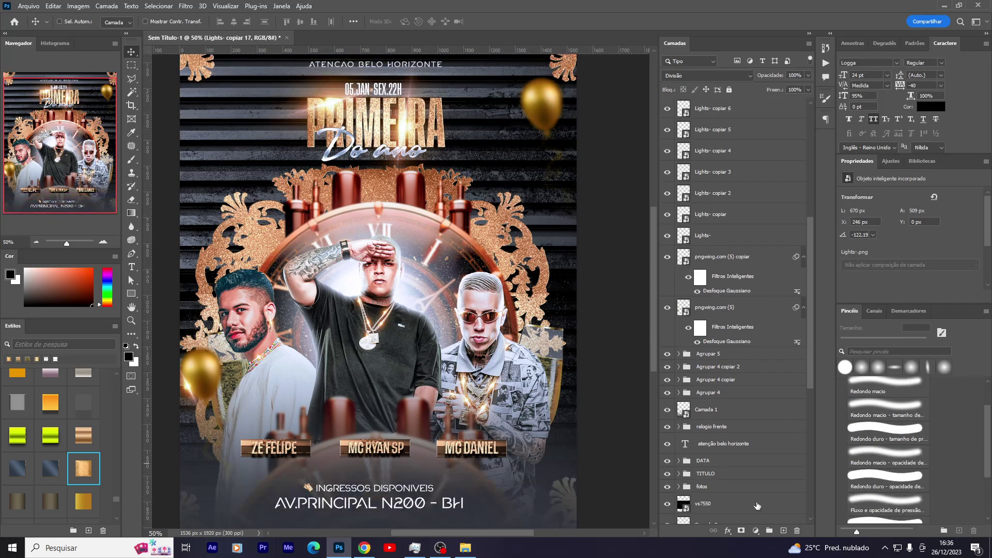
pyautogui.scroll(-3, 739, 414)
pyautogui.scroll(-3, 753, 482)
pyautogui.click(754, 482)
pyautogui.click(755, 530)
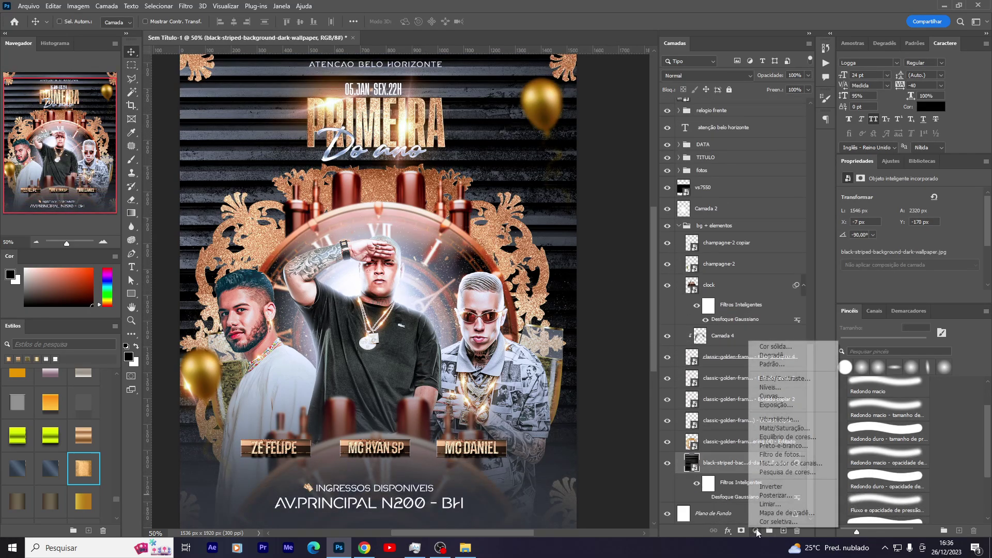
pyautogui.click(775, 404)
pyautogui.moveTo(910, 220); pyautogui.dragTo(882, 221)
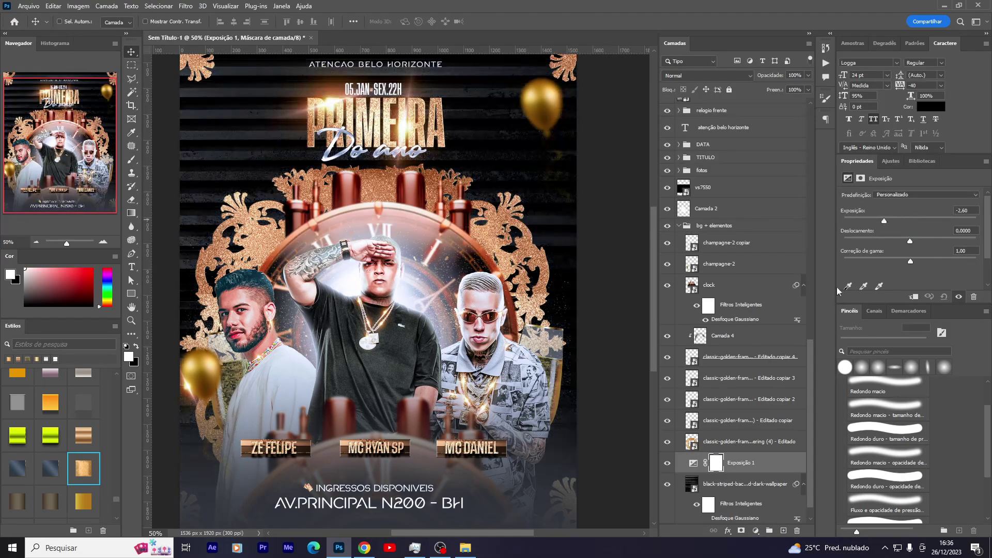
# Invert the exposure mask and paint the left edge white with a 500px soft brush at 68%
pyautogui.click(715, 463)
pyautogui.press('b')
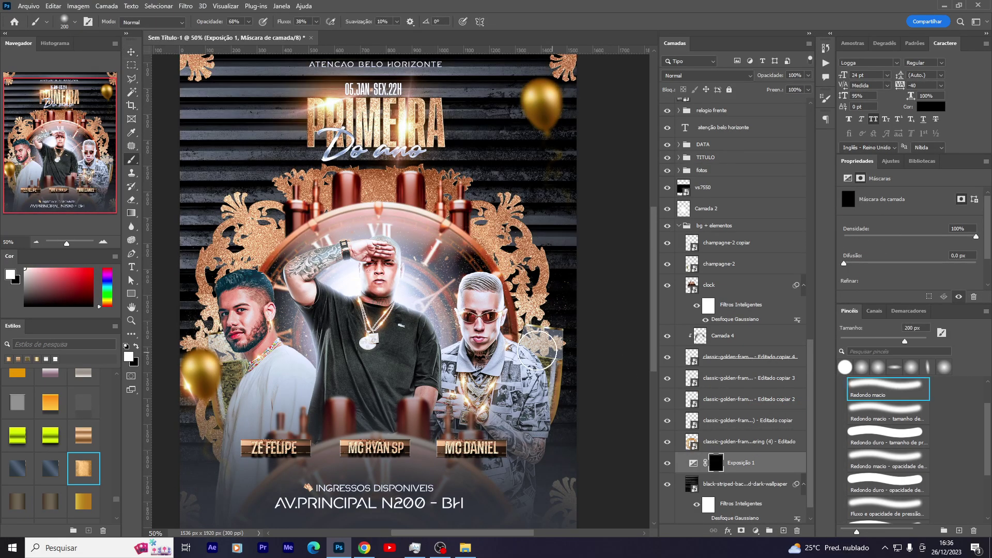
pyautogui.hotkey('ctrl', 'i')
pyautogui.scroll(2, 377, 289)
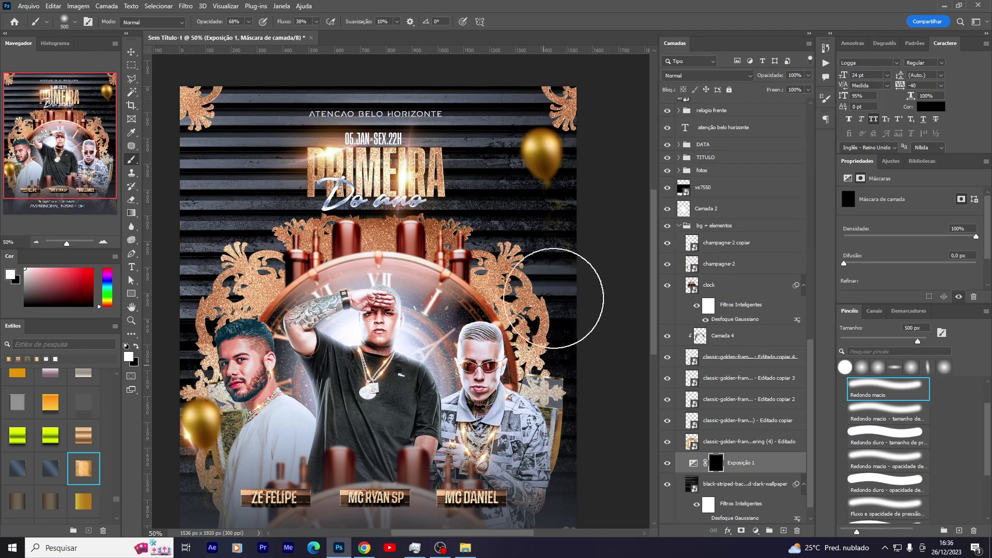
pyautogui.moveTo(238, 324); pyautogui.dragTo(177, 210)
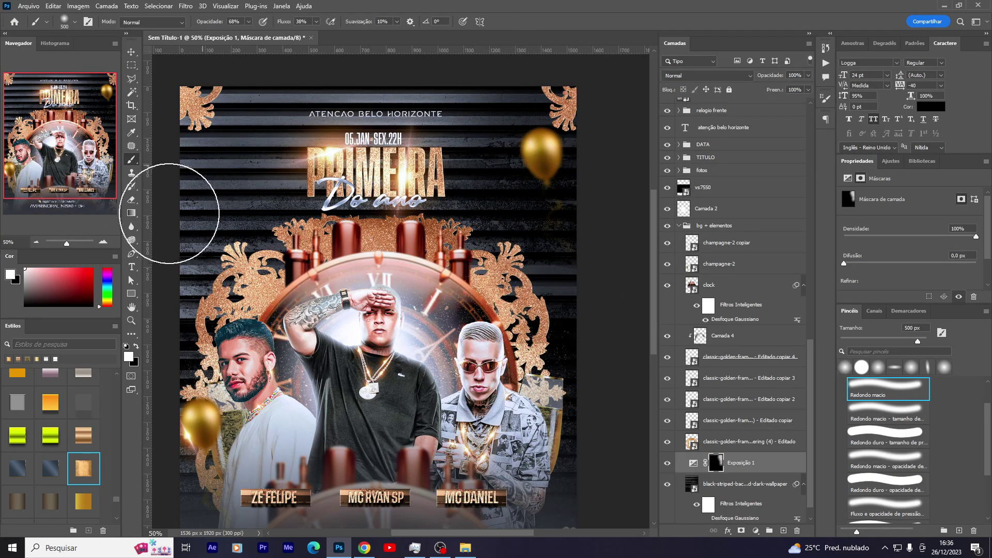
pyautogui.click(132, 333)
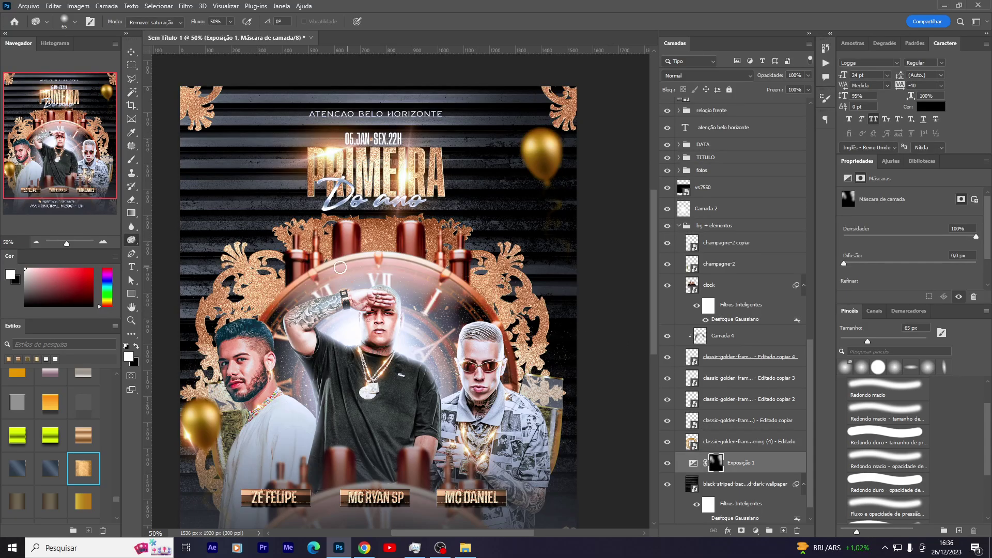
pyautogui.click(132, 242)
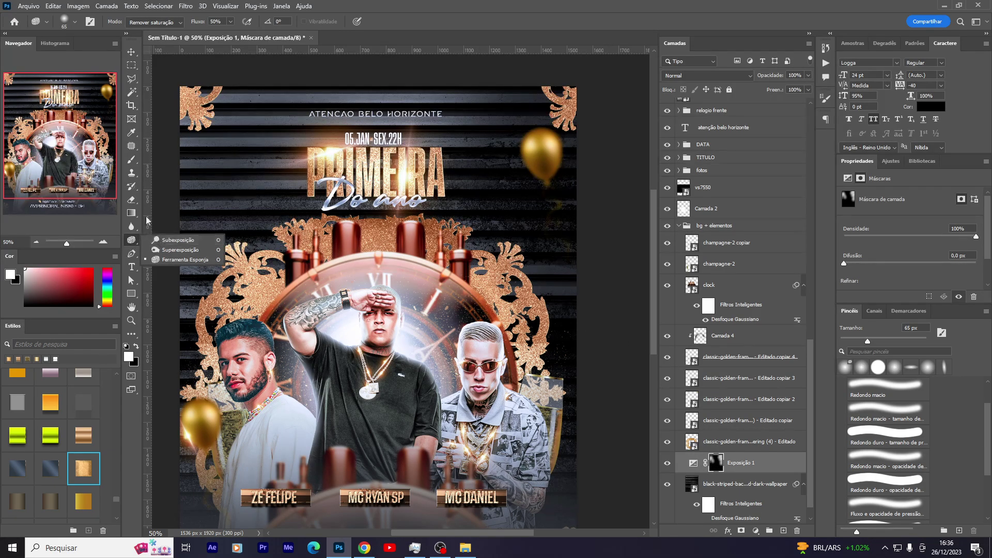
pyautogui.click(131, 186)
pyautogui.click(131, 159)
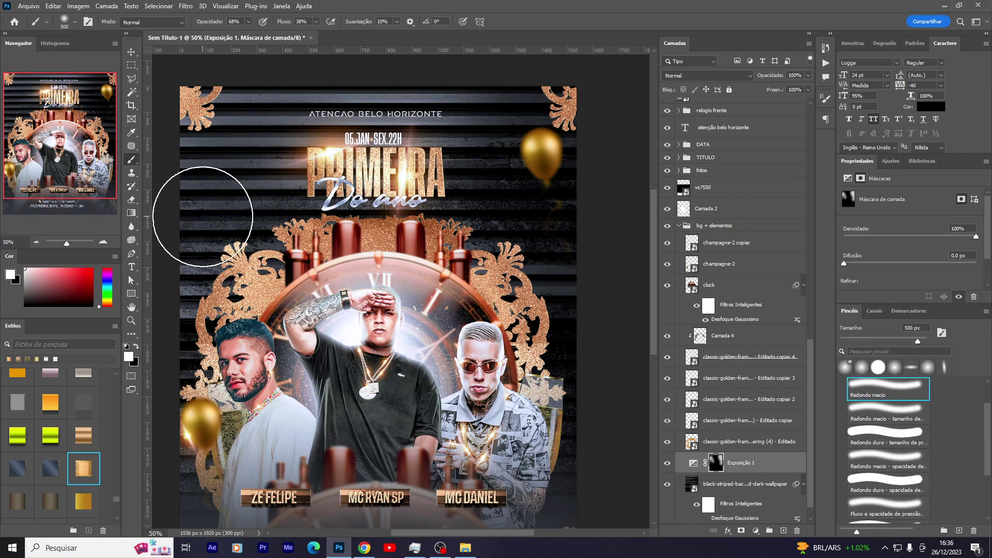
pyautogui.scroll(-1, 226, 273)
pyautogui.scroll(-1, 248, 305)
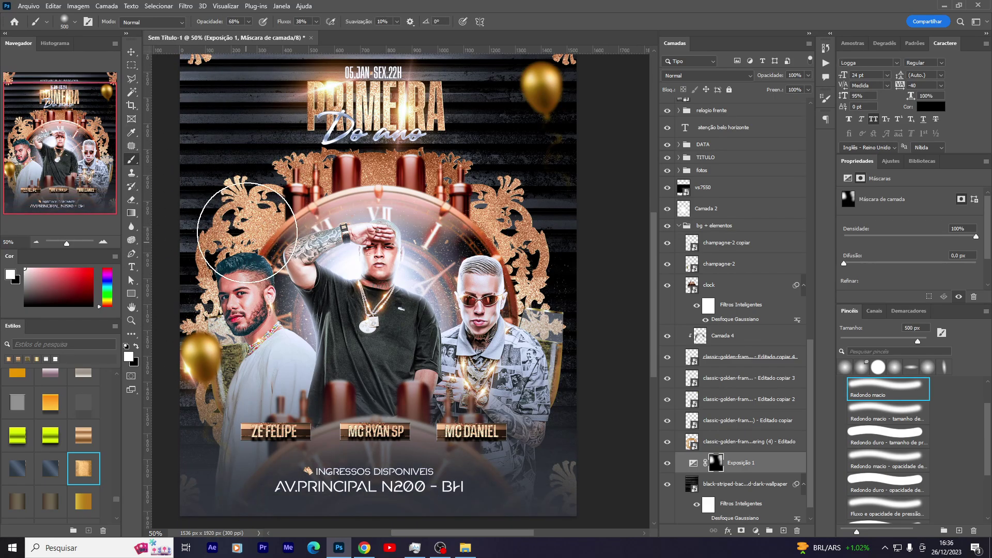
pyautogui.scroll(-1, 274, 339)
pyautogui.press('v')
pyautogui.scroll(2, 316, 441)
# Group the light flare layers into a group named ambiente
pyautogui.scroll(5, 716, 192)
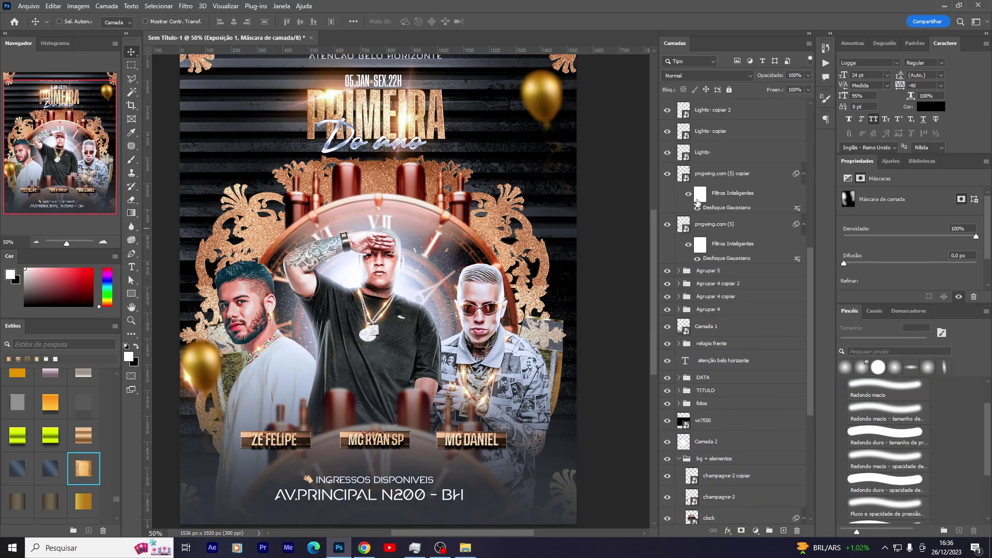
pyautogui.scroll(5, 716, 193)
pyautogui.scroll(5, 716, 193)
pyautogui.scroll(2, 372, 209)
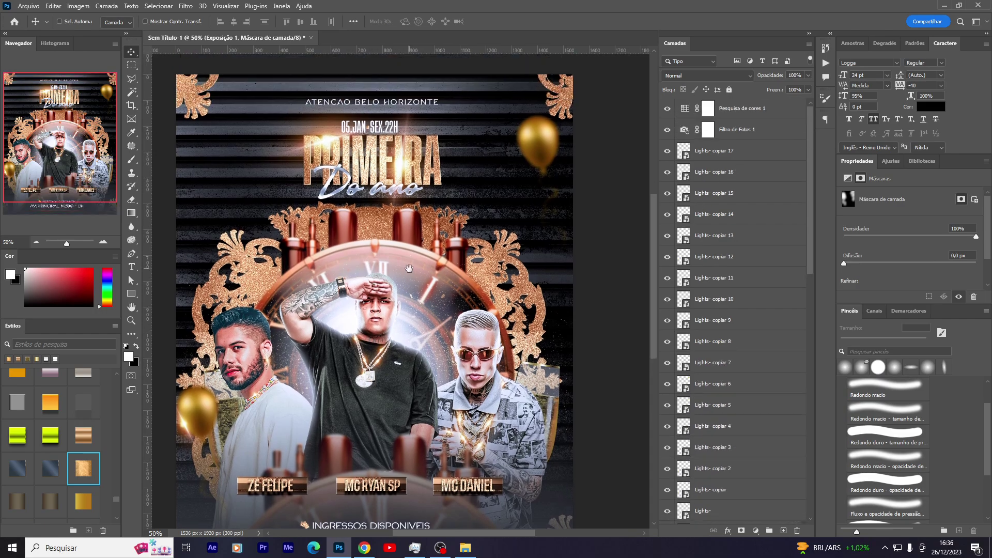
pyautogui.scroll(2, 627, 272)
pyautogui.scroll(-3, 765, 361)
pyautogui.scroll(-2, 770, 425)
pyautogui.click(770, 425)
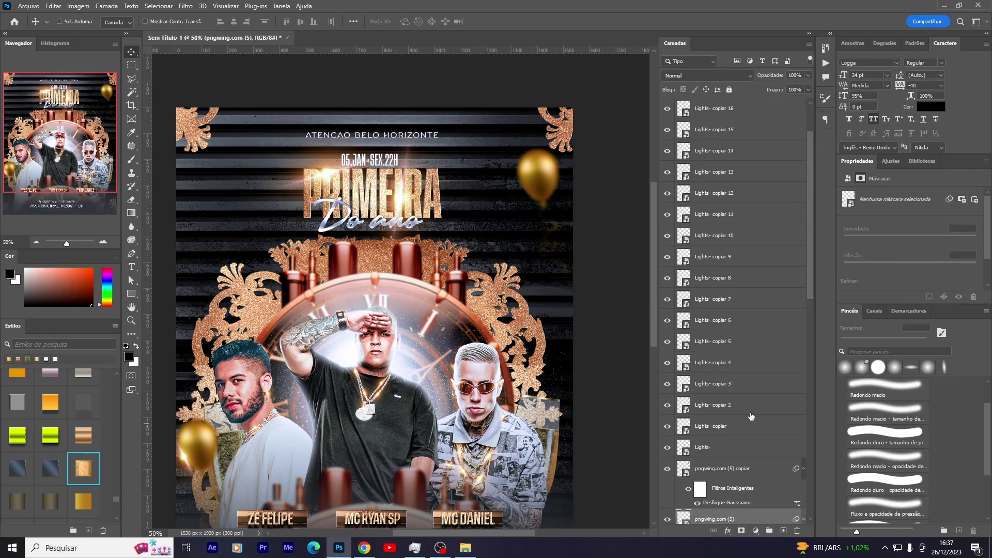
pyautogui.scroll(1, 595, 310)
pyautogui.scroll(1, 594, 310)
pyautogui.scroll(5, 718, 148)
pyautogui.hotkey('ctrl', 'g')
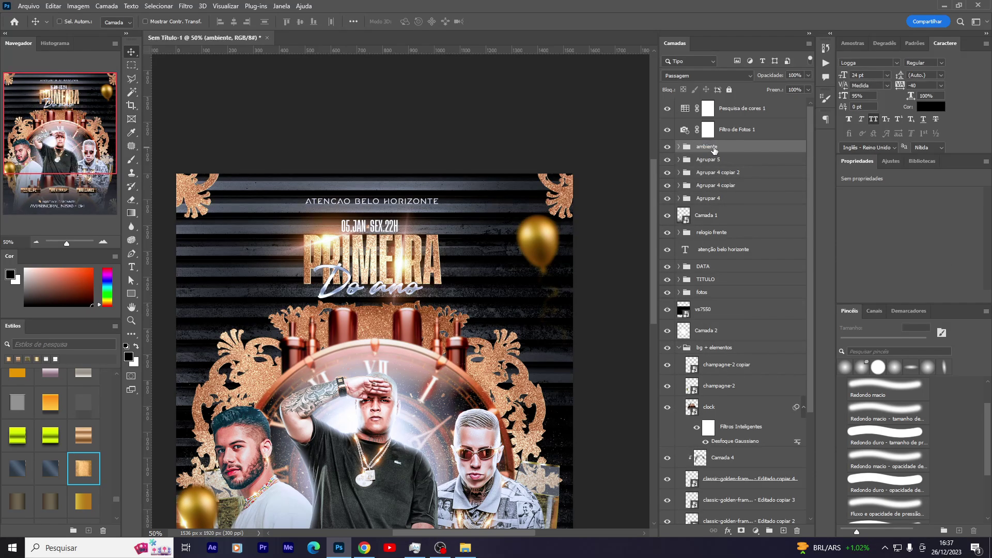
# Give Camada 1 a Sobreposição de Cor effect in near-black #0e0c0c
pyautogui.scroll(-5, 413, 310)
pyautogui.click(706, 215)
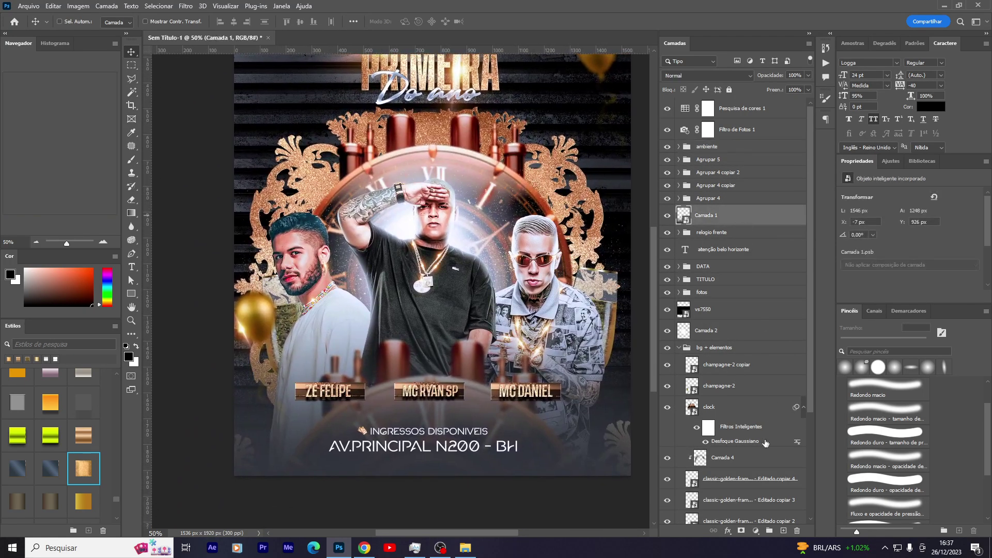
pyautogui.click(733, 529)
pyautogui.click(789, 490)
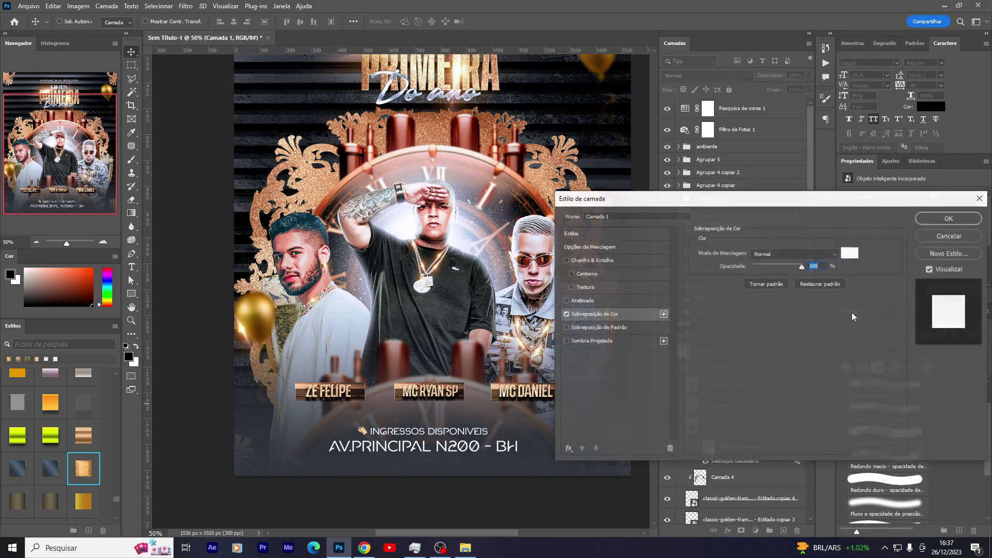
pyautogui.click(850, 252)
pyautogui.click(457, 443)
pyautogui.click(416, 448)
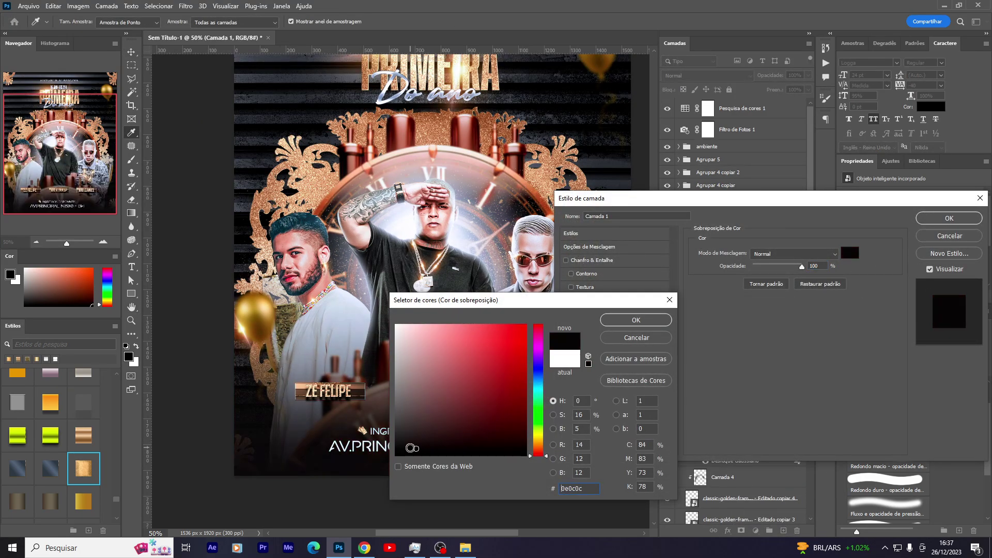
pyautogui.press('Return')
pyautogui.press('Return')
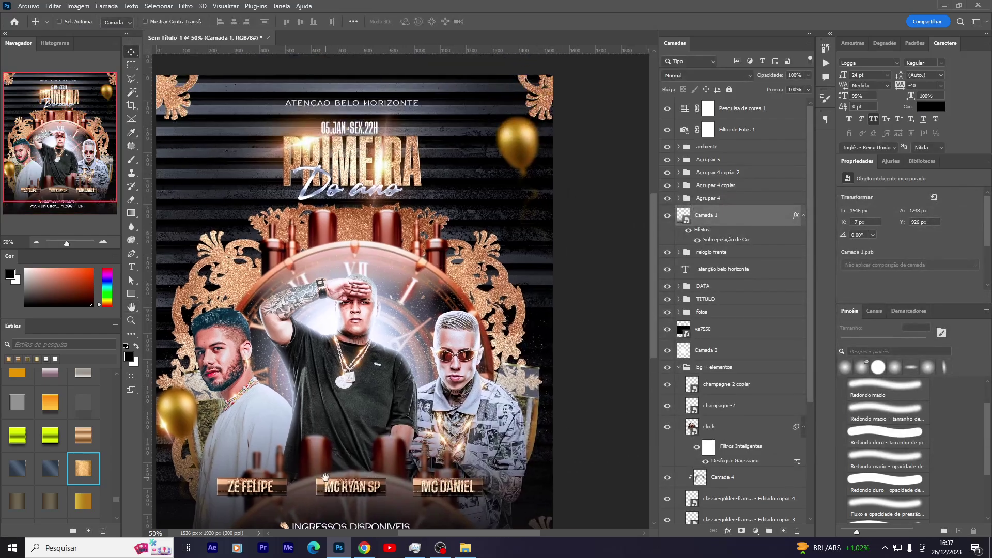
pyautogui.moveTo(402, 382)
pyautogui.mouseDown()
pyautogui.moveTo(366, 351)
pyautogui.moveTo(353, 405)
pyautogui.mouseUp()
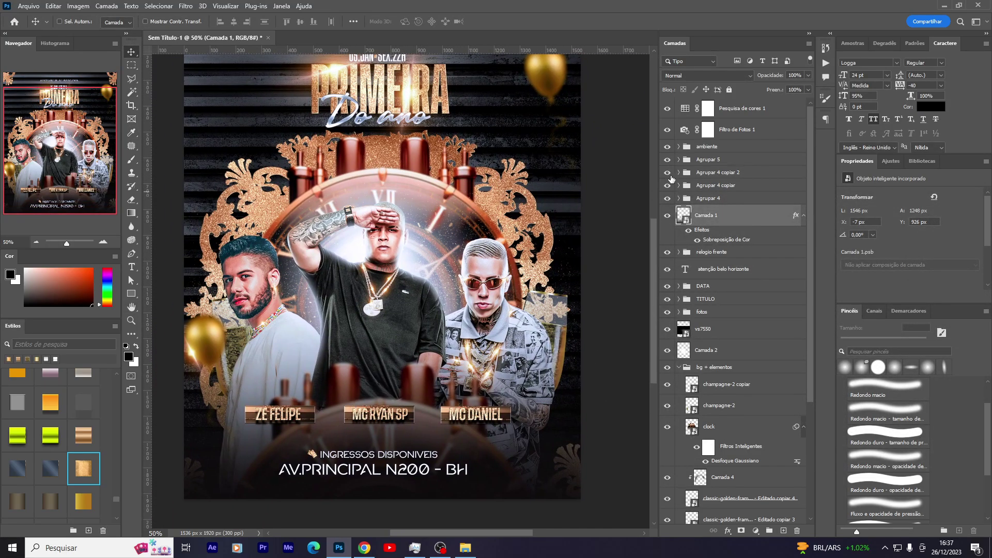
# Erase some of the Camada 2 glow near the singer's shoulder
pyautogui.click(674, 129)
pyautogui.click(674, 109)
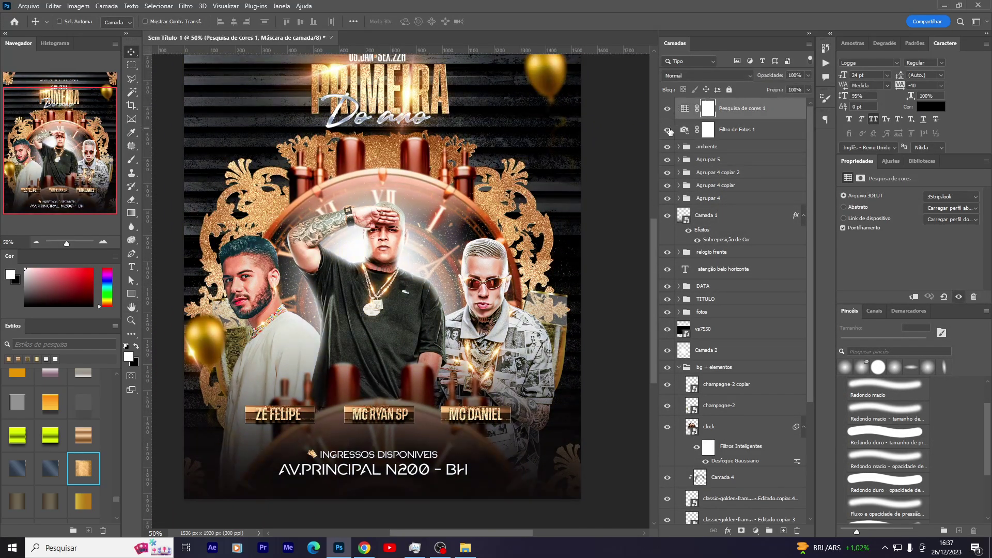
pyautogui.scroll(-5, 742, 316)
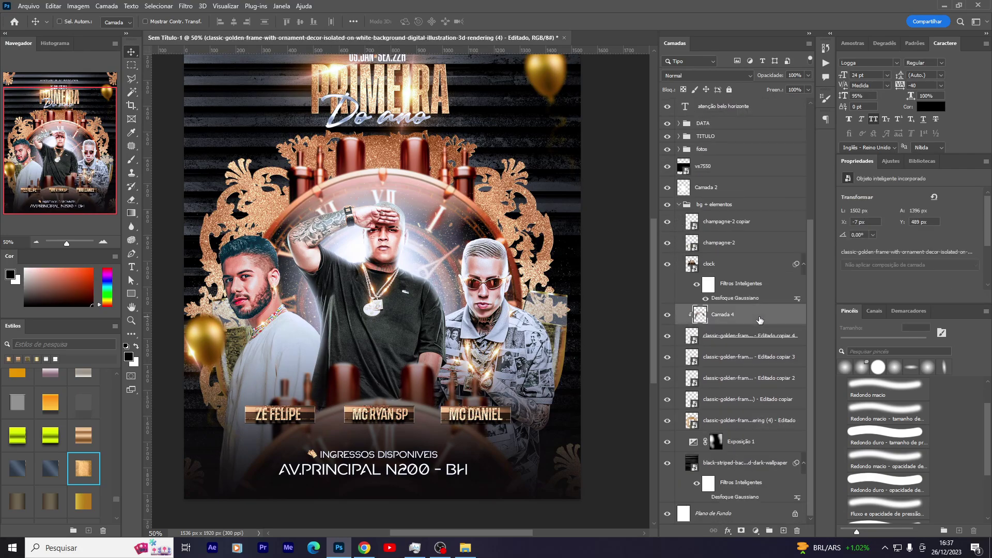
pyautogui.scroll(2, 734, 362)
pyautogui.click(719, 251)
pyautogui.press('e')
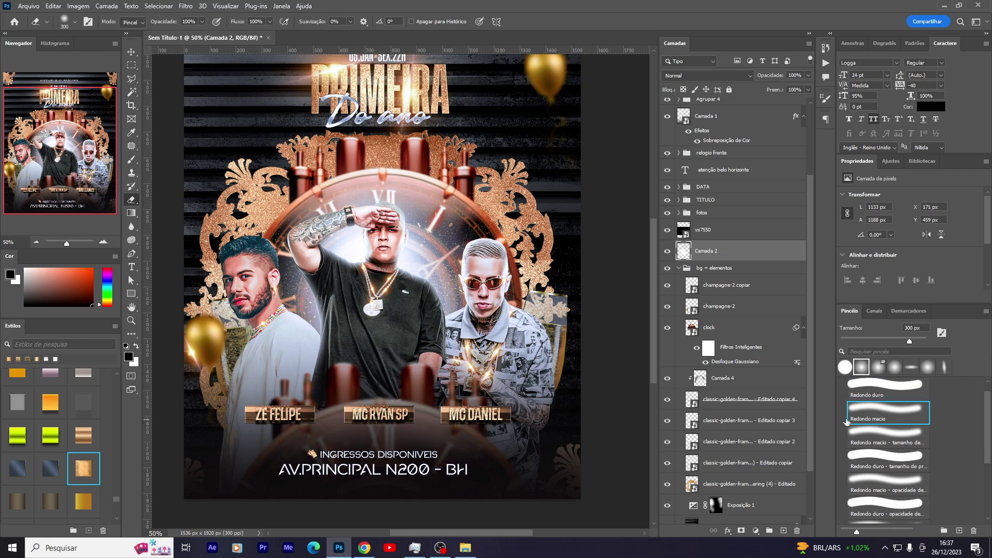
pyautogui.moveTo(449, 255); pyautogui.dragTo(467, 228)
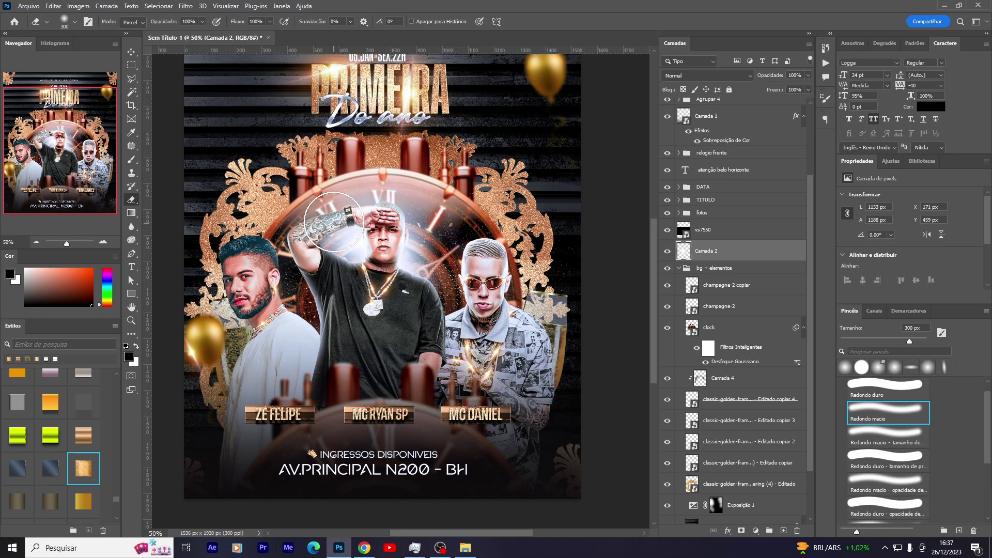
pyautogui.hotkey('ctrl', 'z')
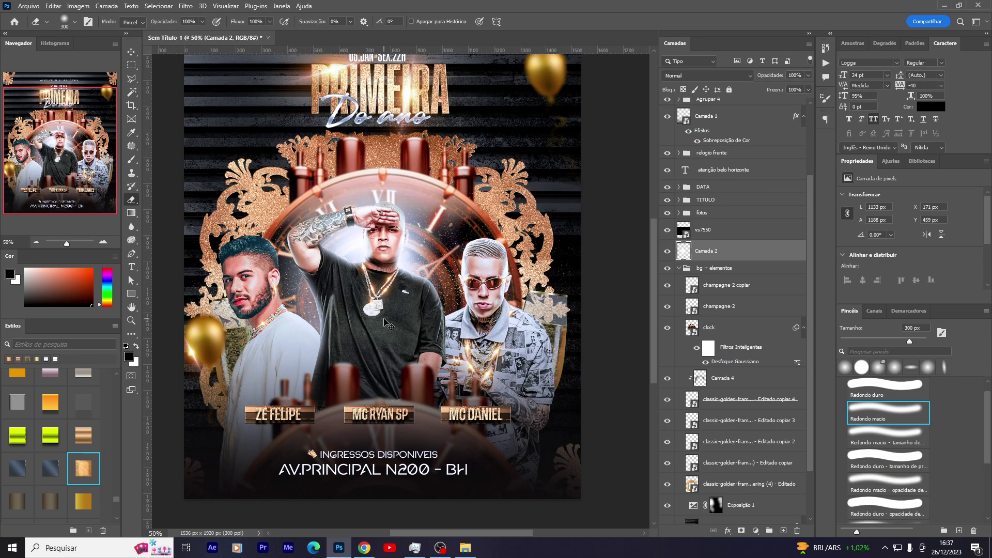
pyautogui.hotkey('ctrl', 'z')
pyautogui.moveTo(353, 340); pyautogui.dragTo(325, 332)
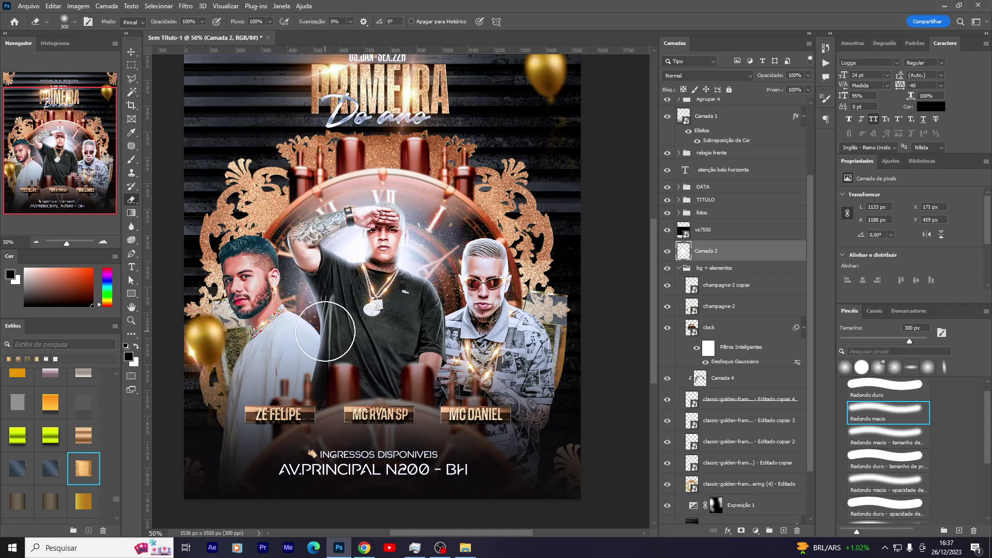
pyautogui.press('v')
# With the ambiente group selected, drag PARTICULAS TEXTURA from the EVENTO PRO folder onto the canvas
pyautogui.scroll(3, 382, 289)
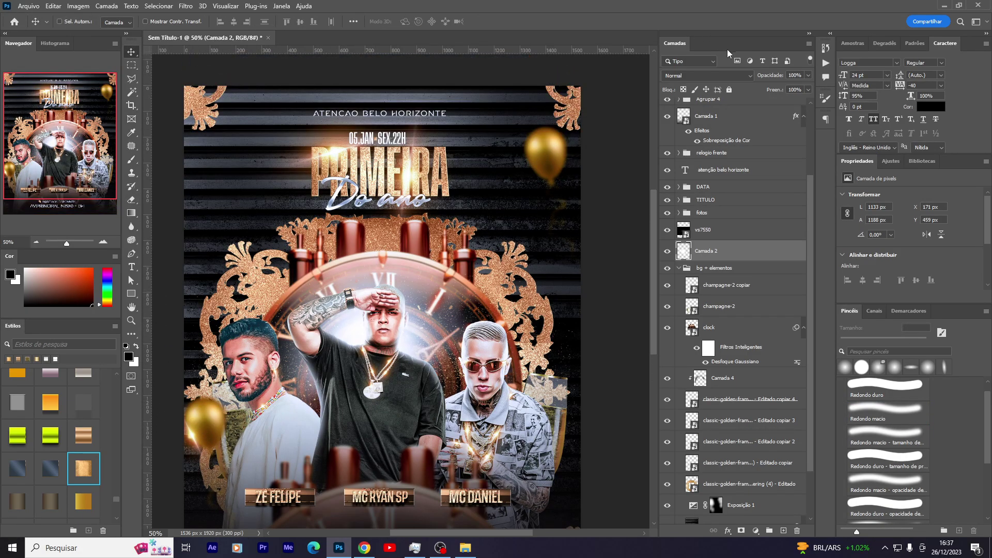
pyautogui.scroll(3, 712, 123)
pyautogui.click(734, 108)
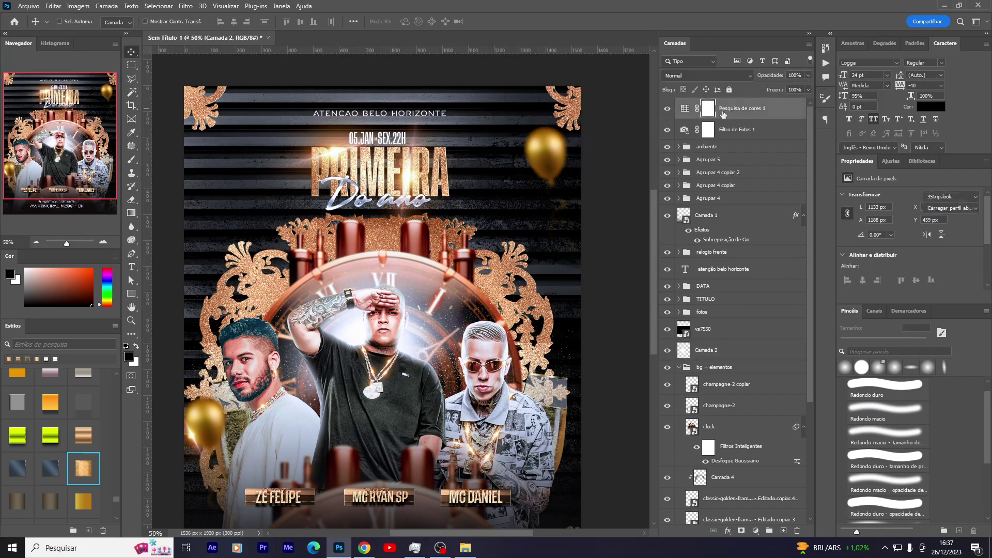
pyautogui.click(733, 130)
pyautogui.click(716, 146)
pyautogui.click(475, 551)
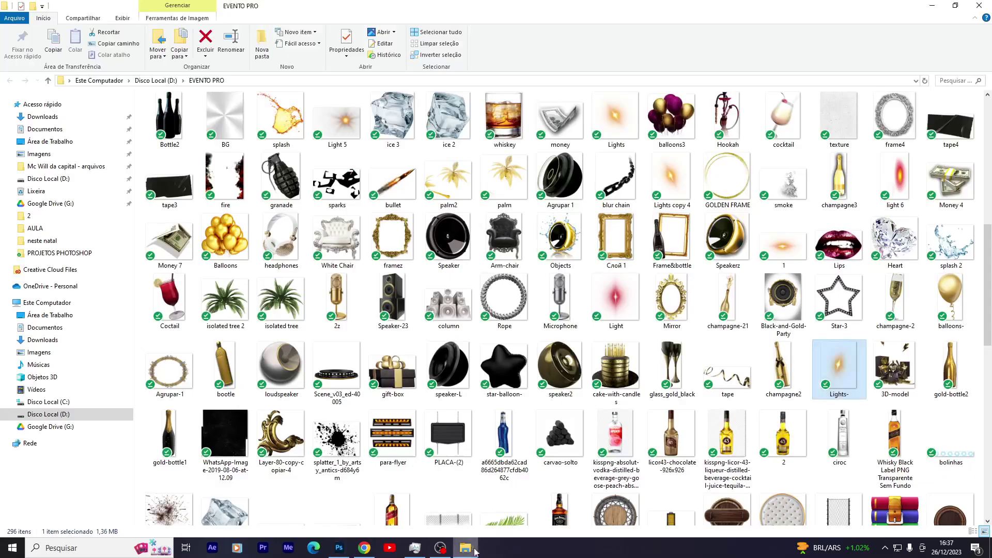
pyautogui.scroll(5, 433, 385)
pyautogui.click(793, 109)
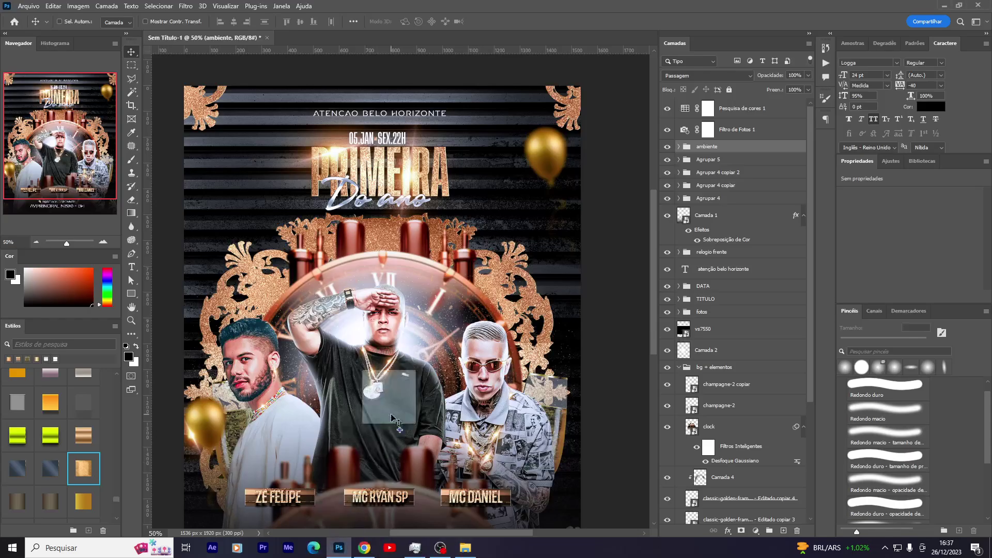
pyautogui.moveTo(336, 546); pyautogui.dragTo(391, 414)
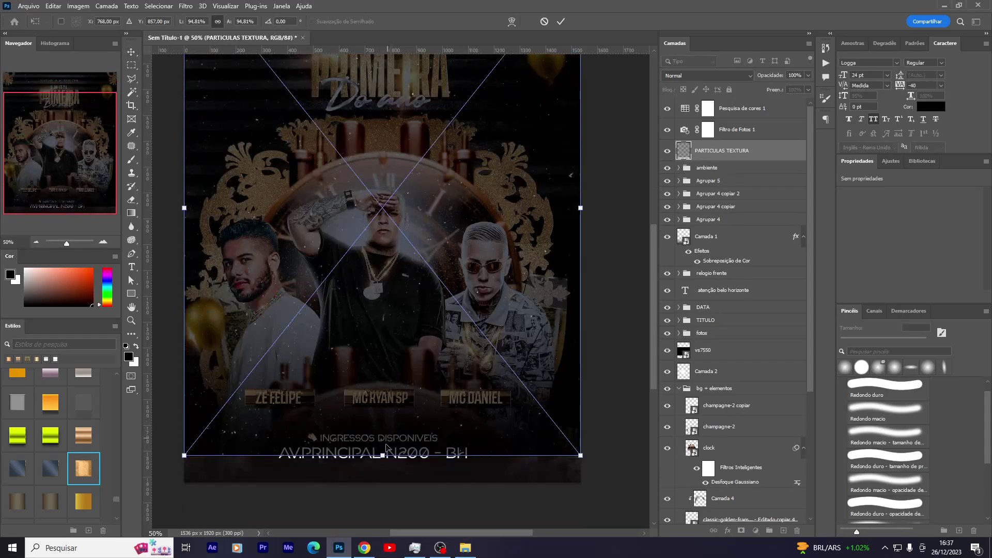
# Commit the PARTICULAS TEXTURA placement and set its layer blend mode to Divisão
pyautogui.press('Return')
pyautogui.click(705, 75)
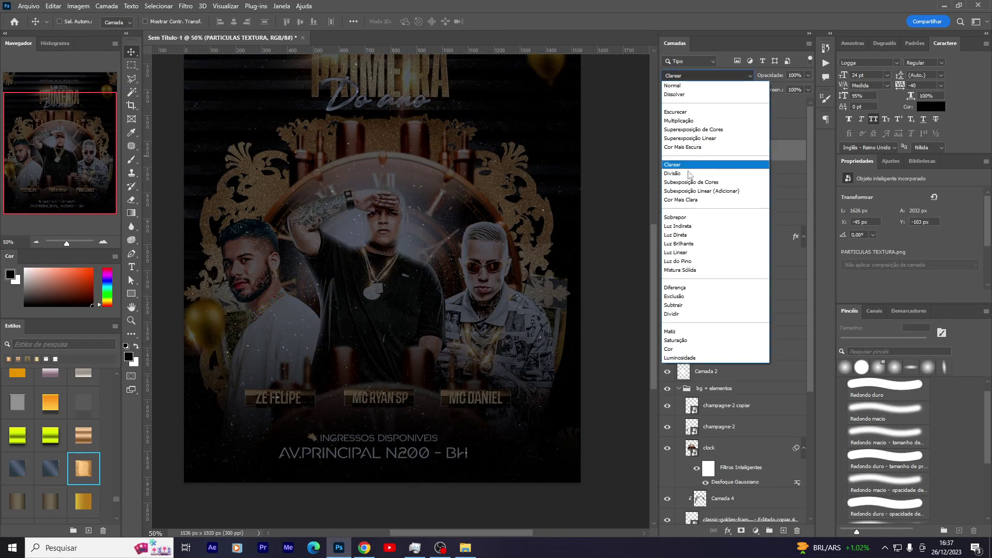
pyautogui.click(690, 195)
pyautogui.moveTo(652, 288)
pyautogui.mouseDown()
pyautogui.moveTo(656, 222)
pyautogui.moveTo(653, 287)
pyautogui.mouseUp()
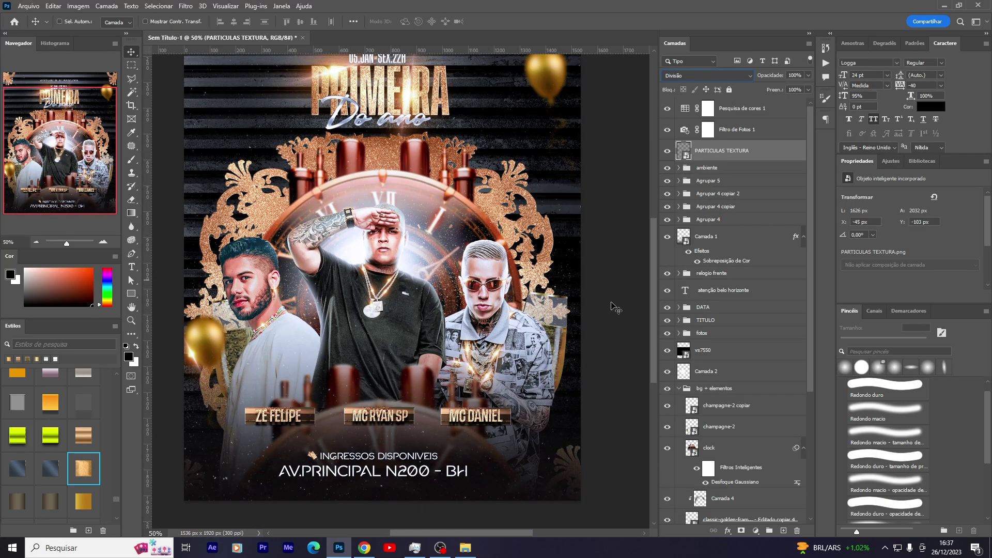
pyautogui.moveTo(653, 353); pyautogui.dragTo(609, 450)
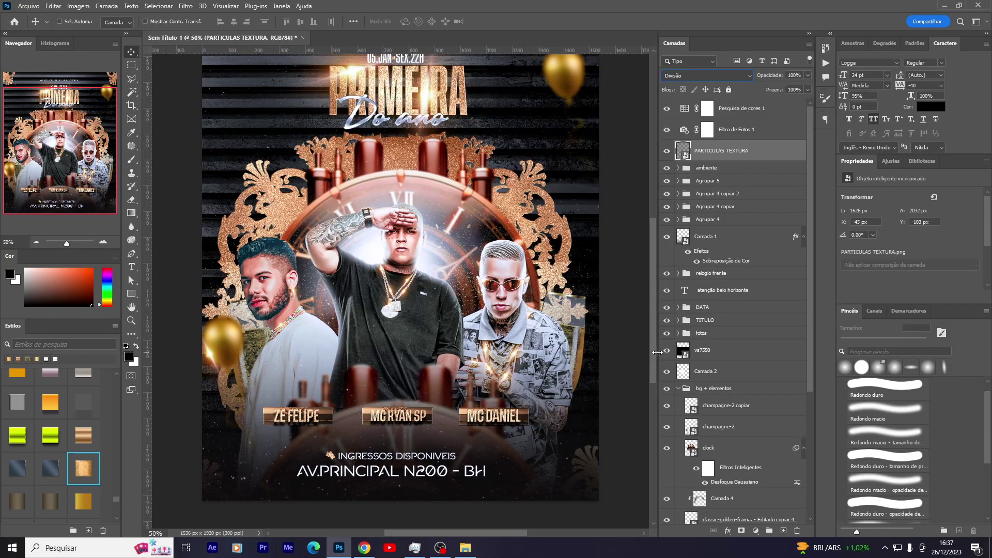
pyautogui.scroll(10, 609, 274)
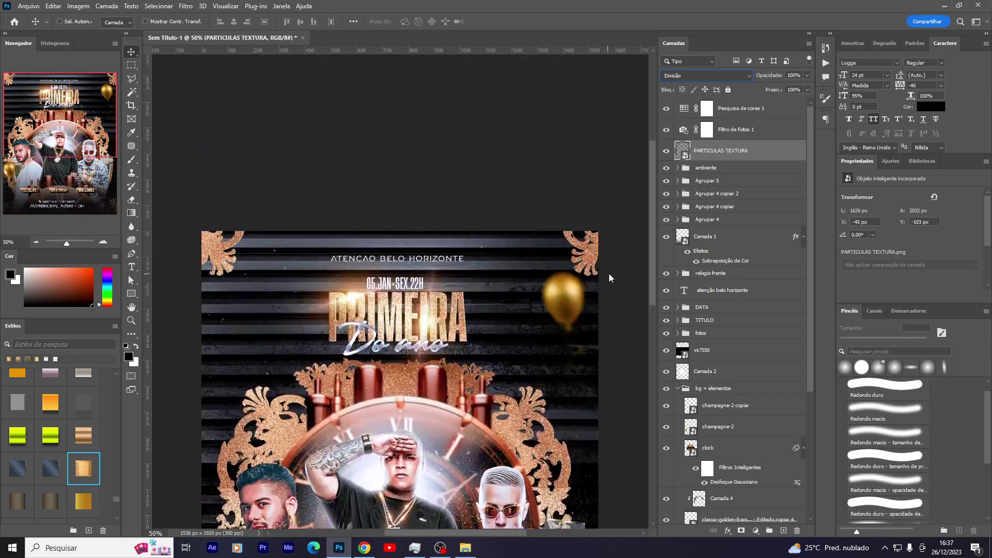
pyautogui.scroll(-3, 610, 336)
pyautogui.scroll(-1, 611, 356)
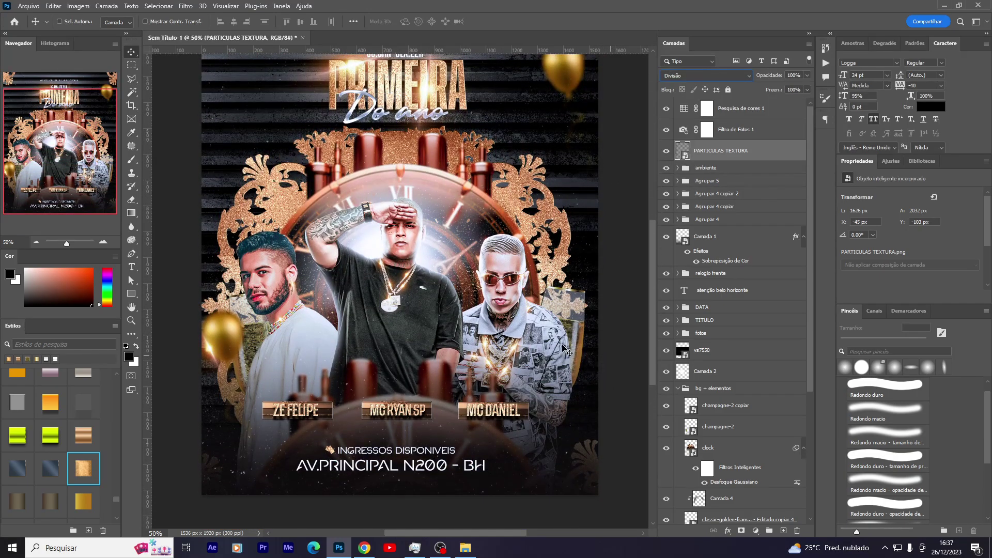